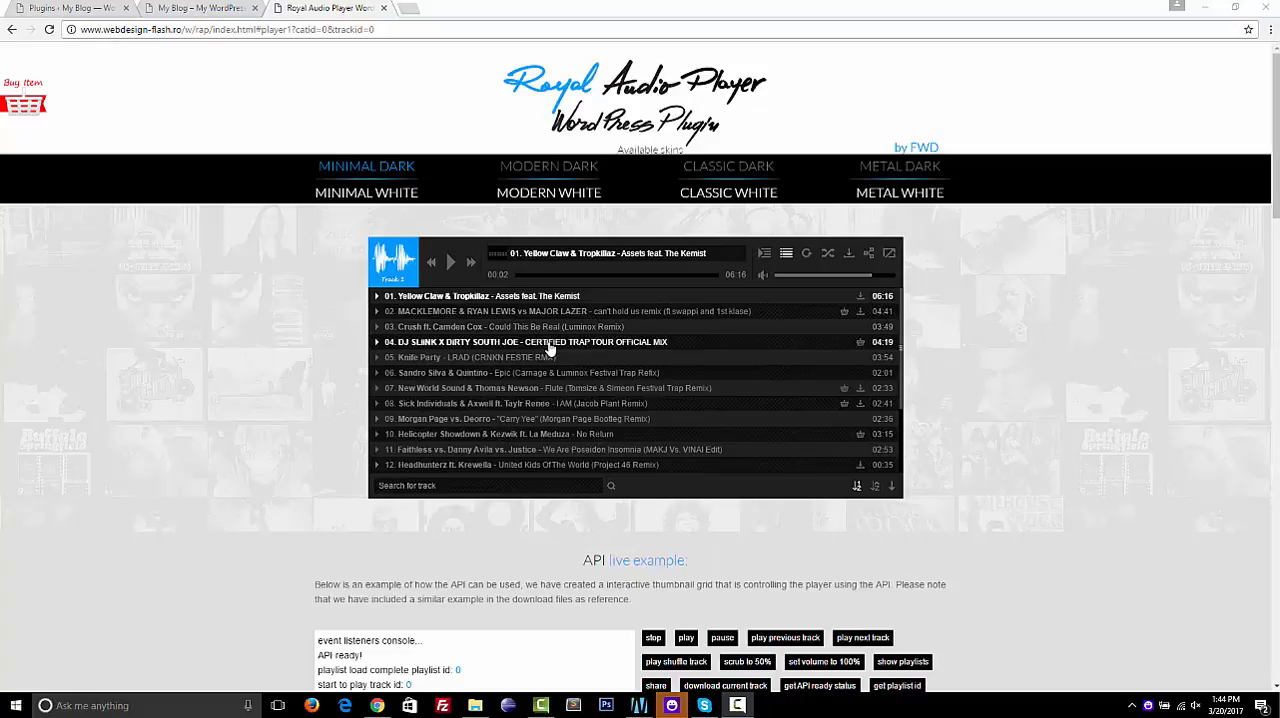
Look over the player demo page, including its main features list and video tutorial section, and return to the player
scroll(550, 348, "down", 4)
scroll(550, 348, "up", 4)
left_click(301, 312)
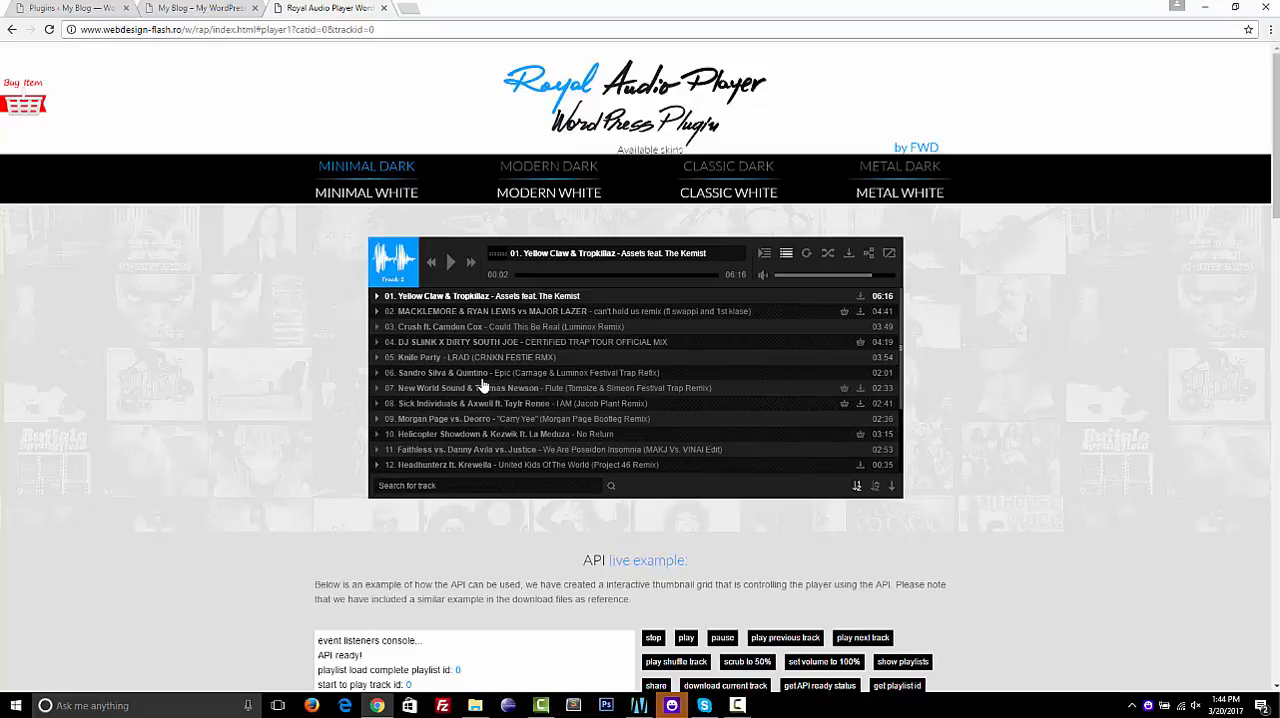
scroll(714, 363, "down", 1)
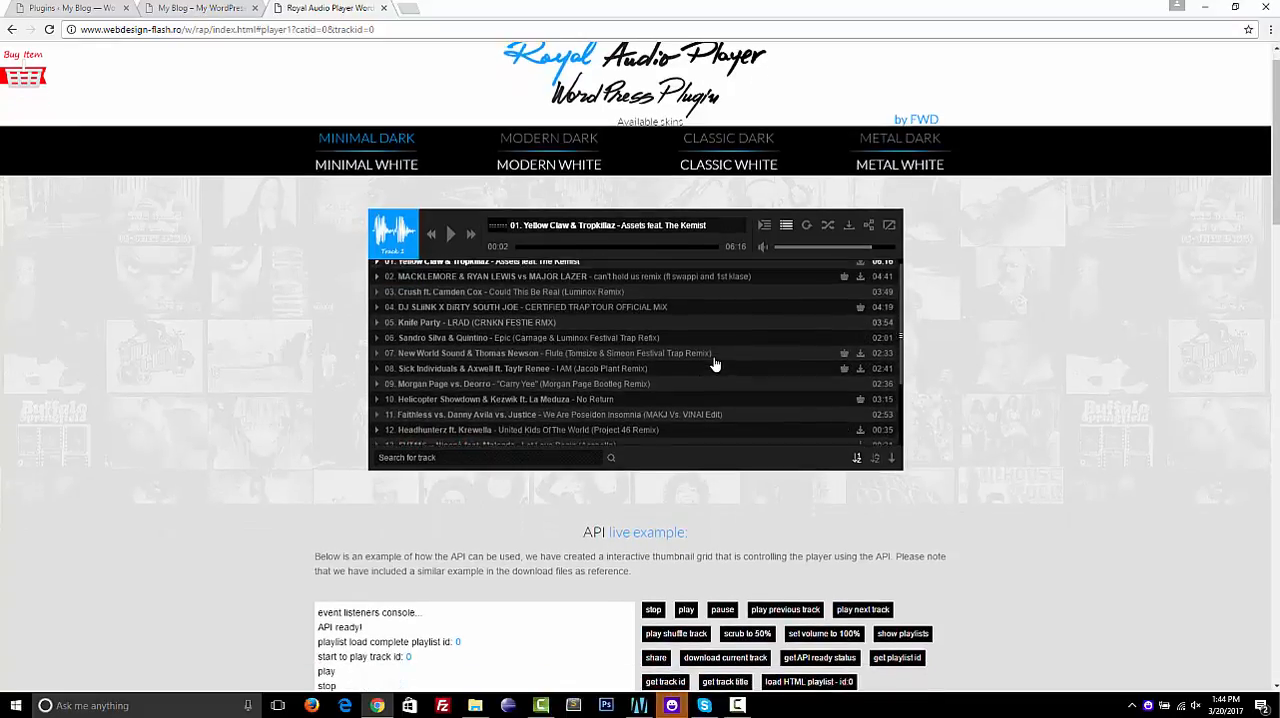
scroll(714, 363, "up", 1)
scroll(983, 300, "up", 1)
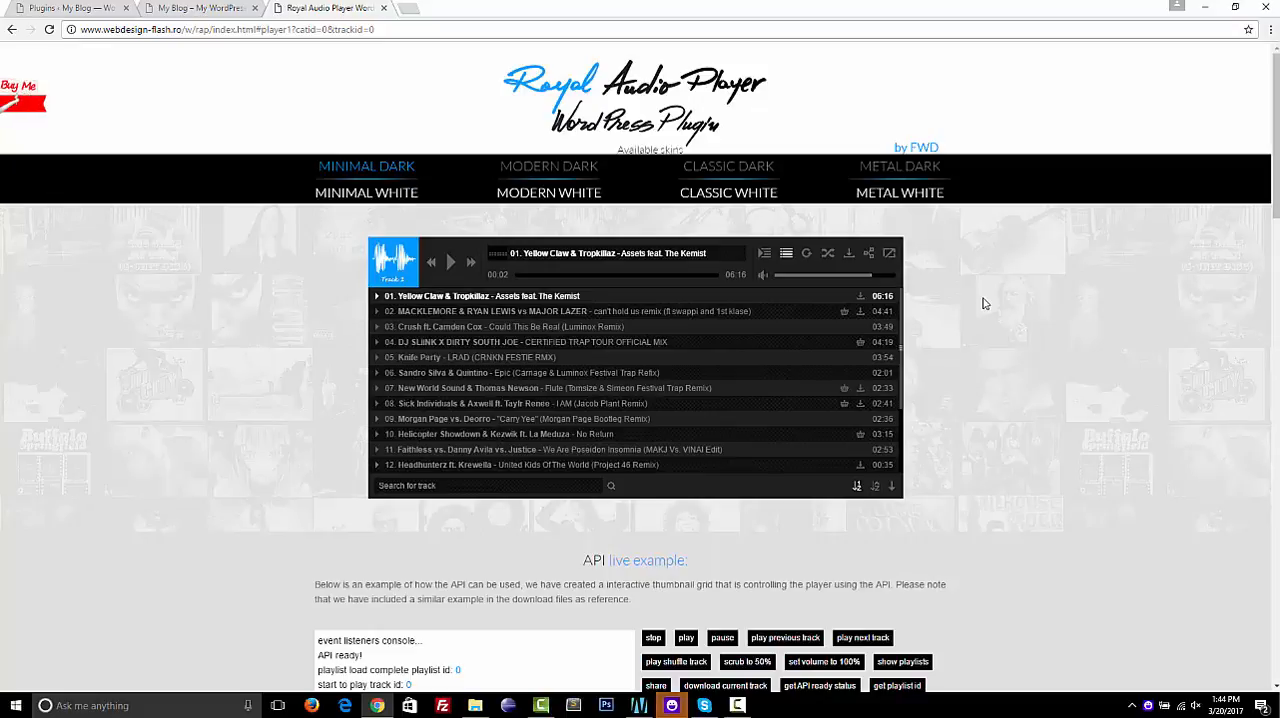
scroll(983, 303, "down", 10)
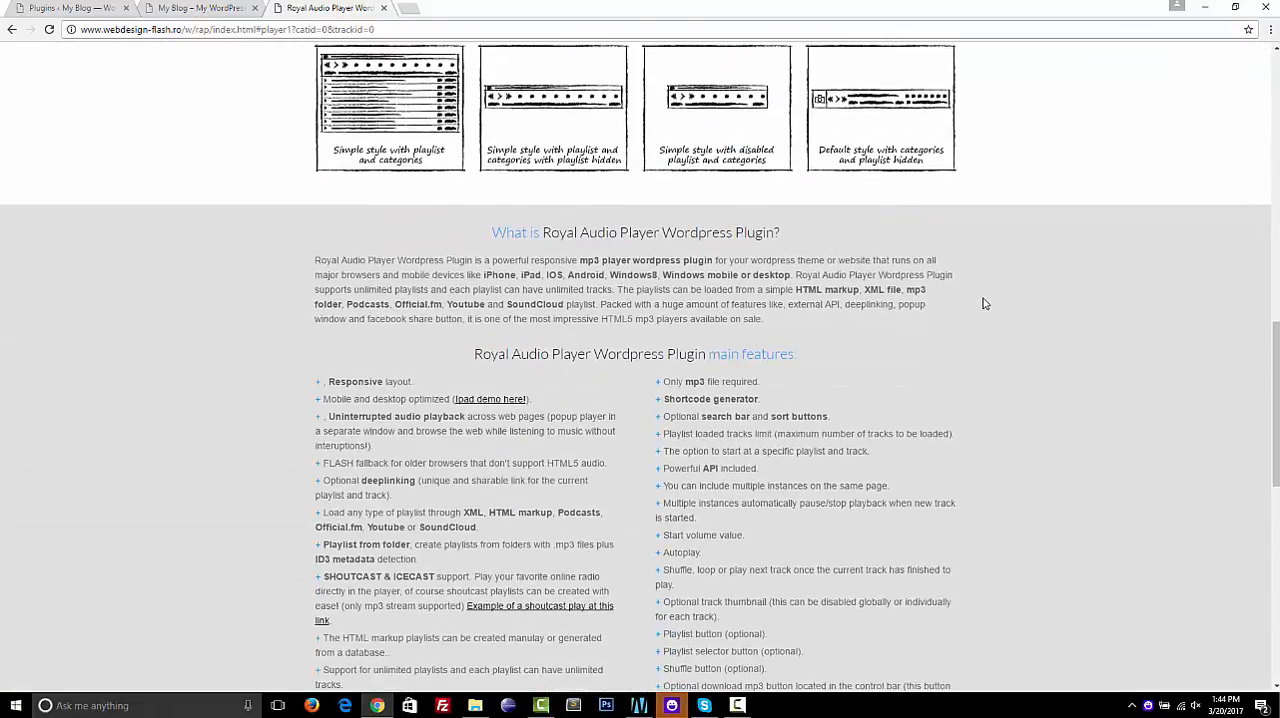
scroll(983, 303, "down", 2)
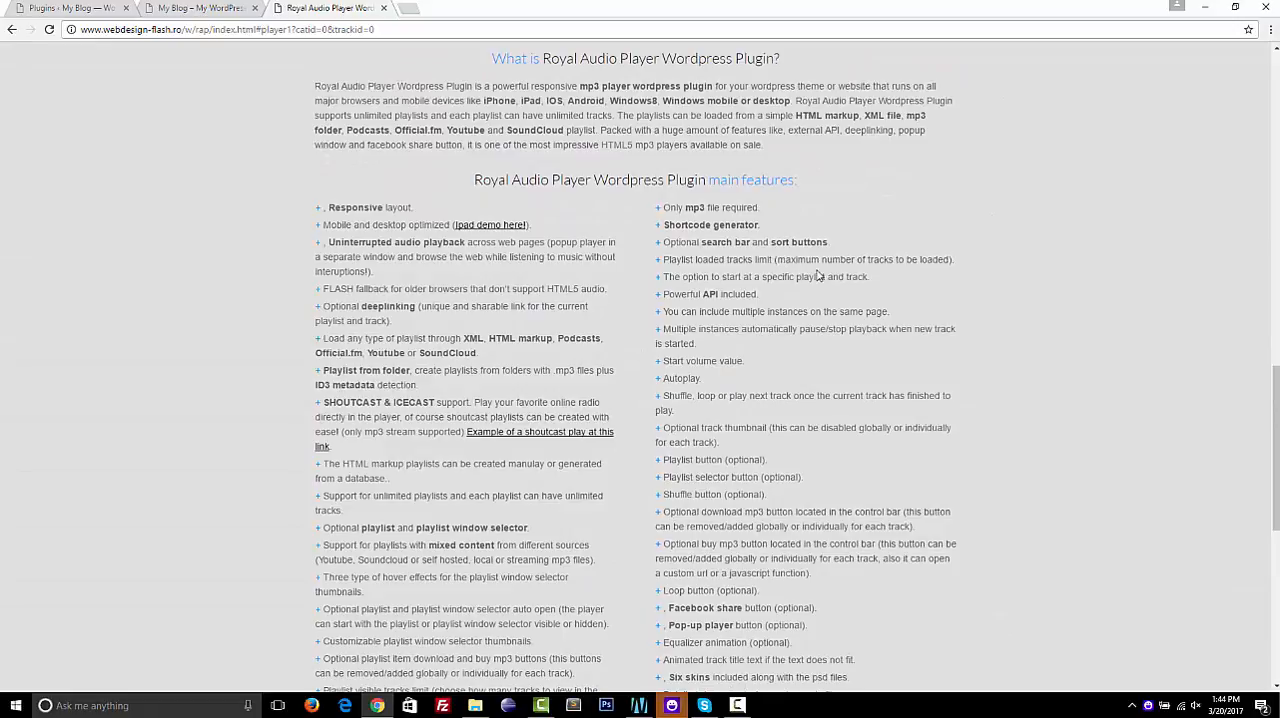
scroll(818, 275, "down", 3)
scroll(1029, 284, "down", 1)
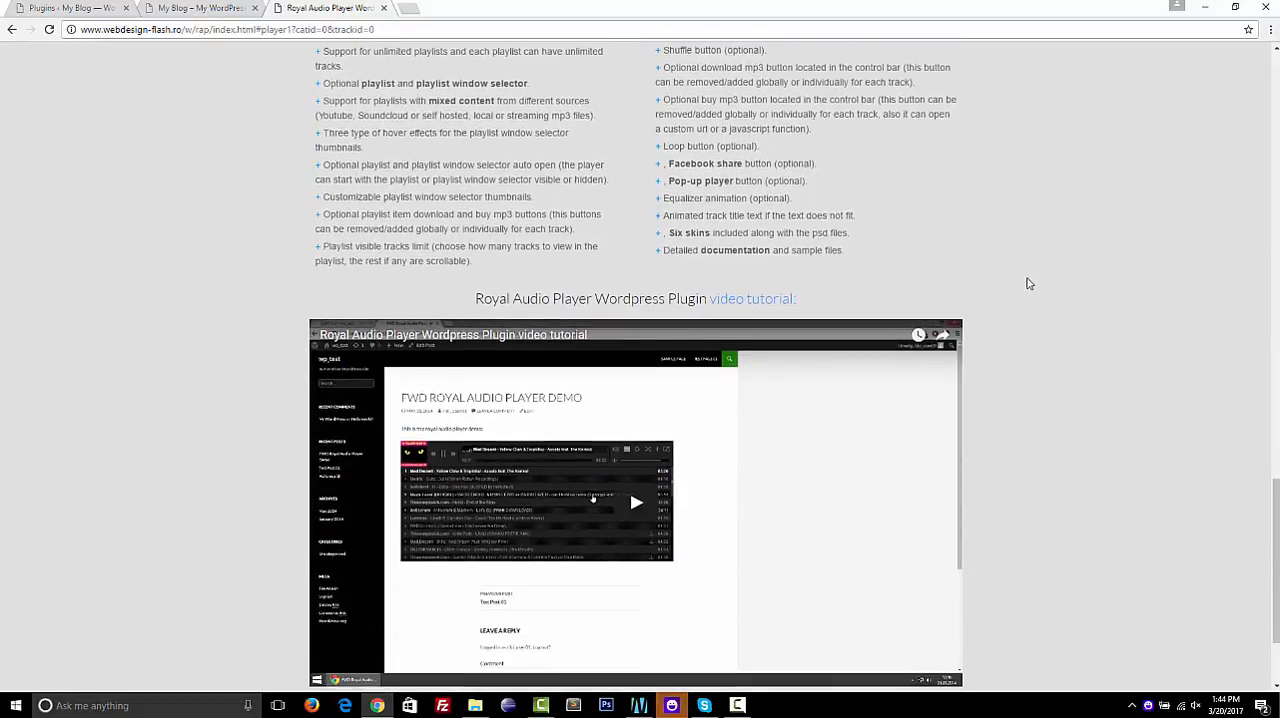
scroll(1029, 284, "up", 15)
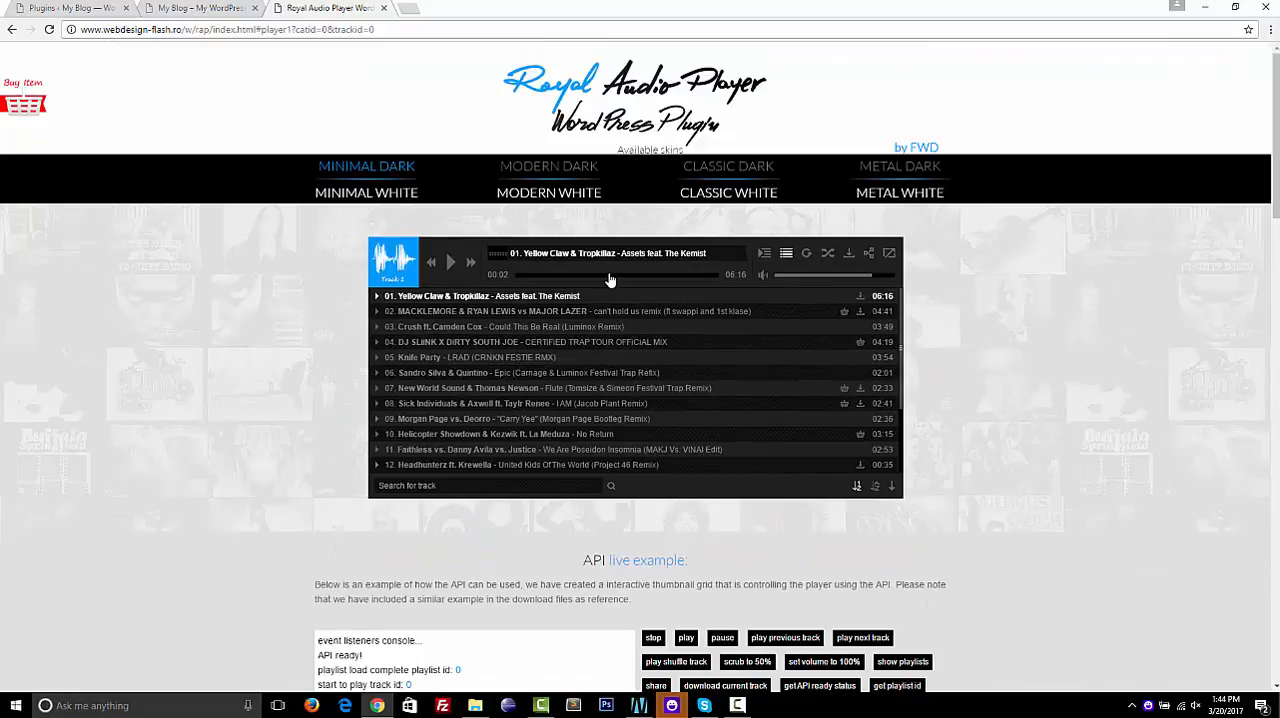
Open and close the playlist selection window, and hide and show the player's track list
left_click(764, 255)
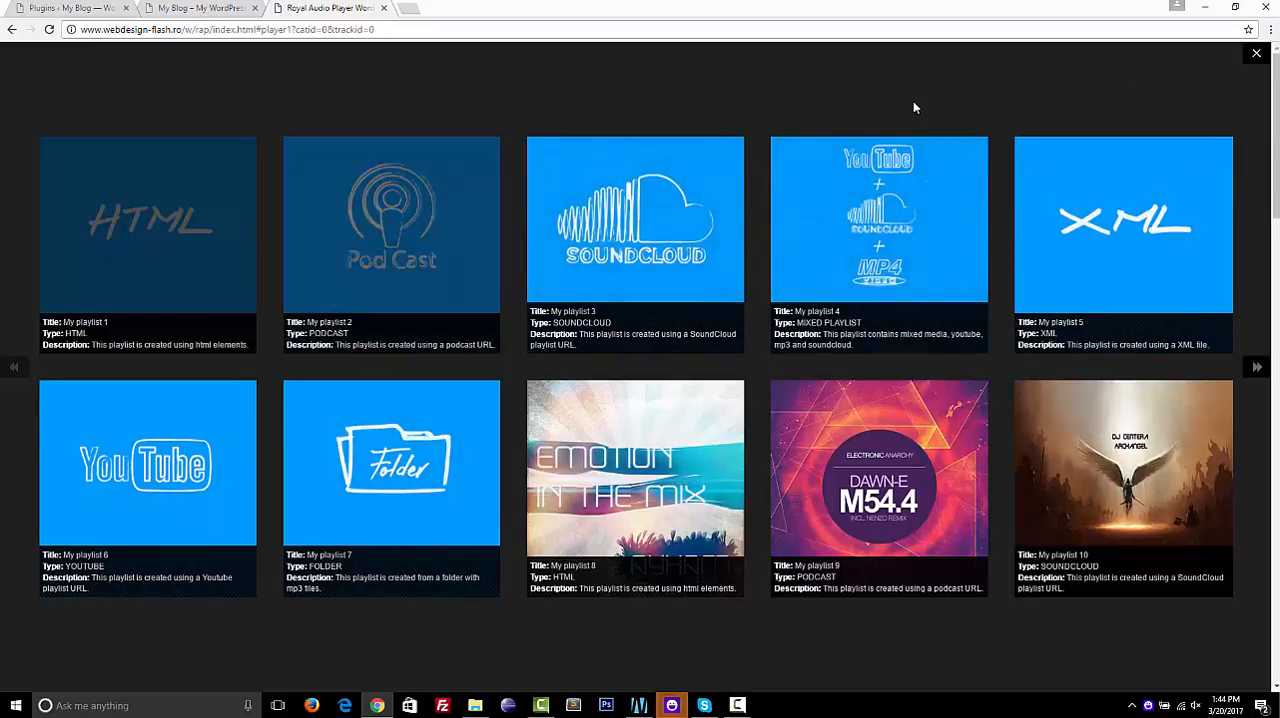
left_click(1257, 57)
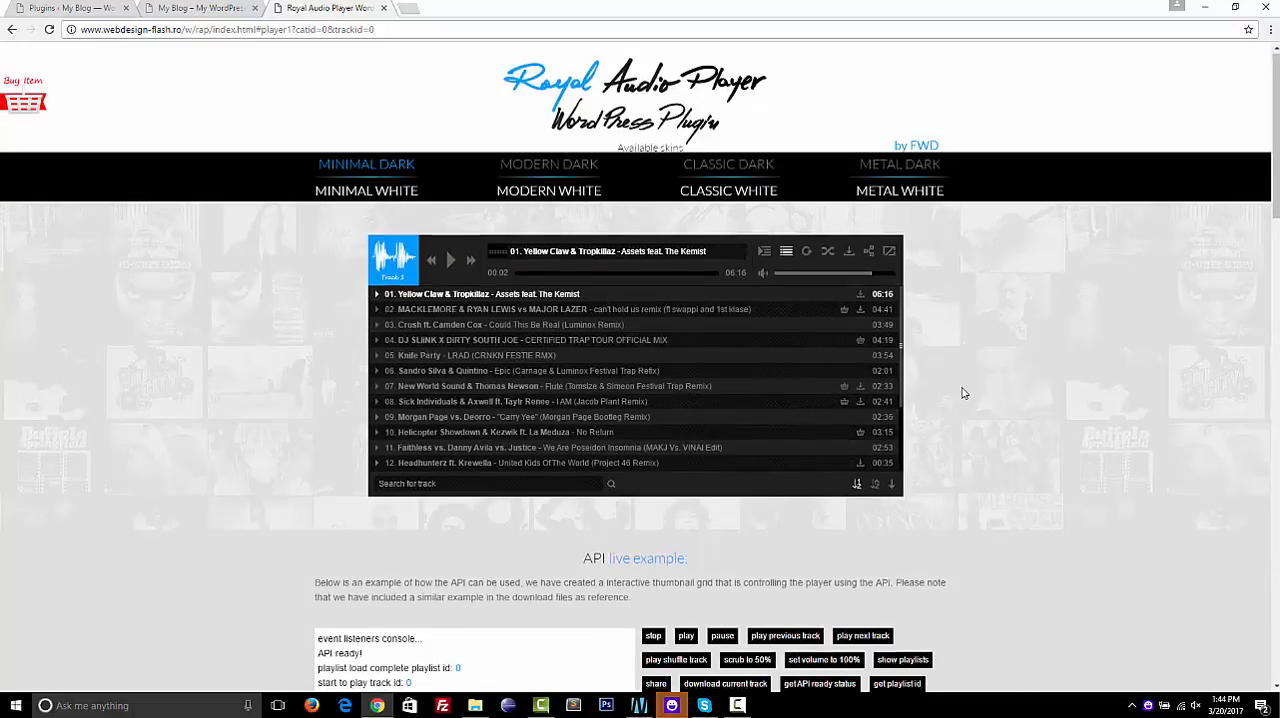
left_click(786, 252)
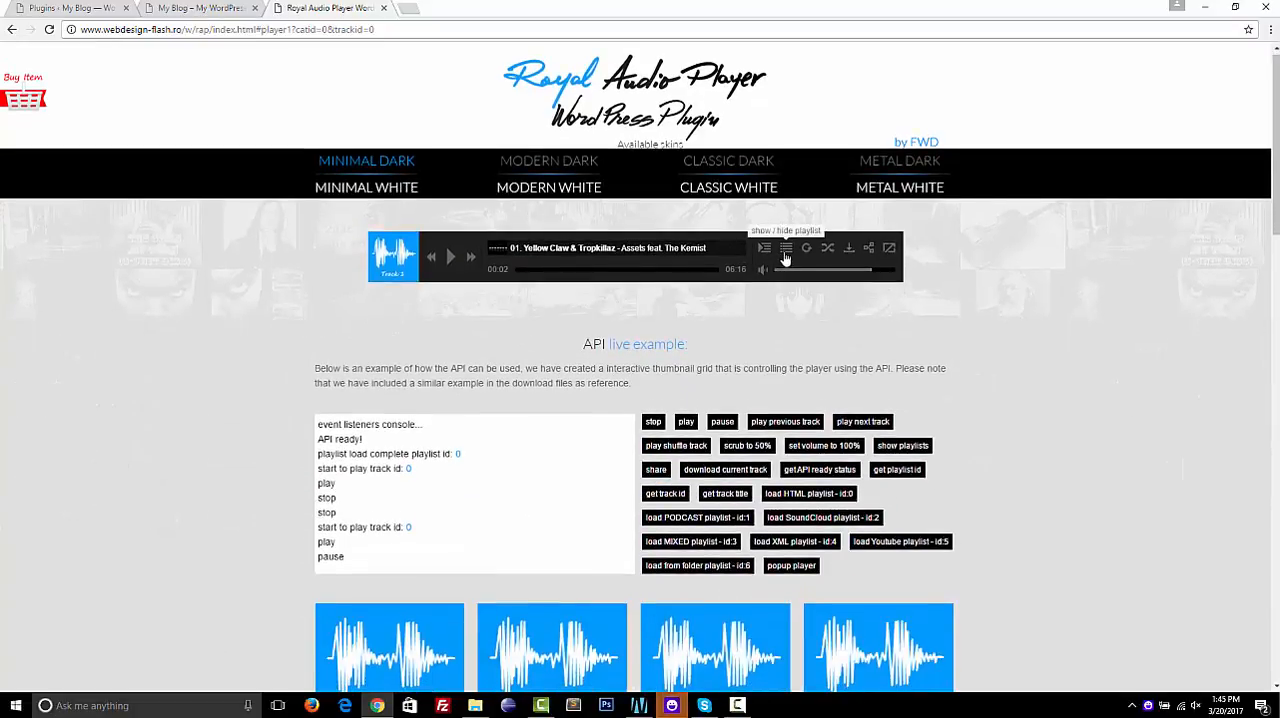
left_click(786, 252)
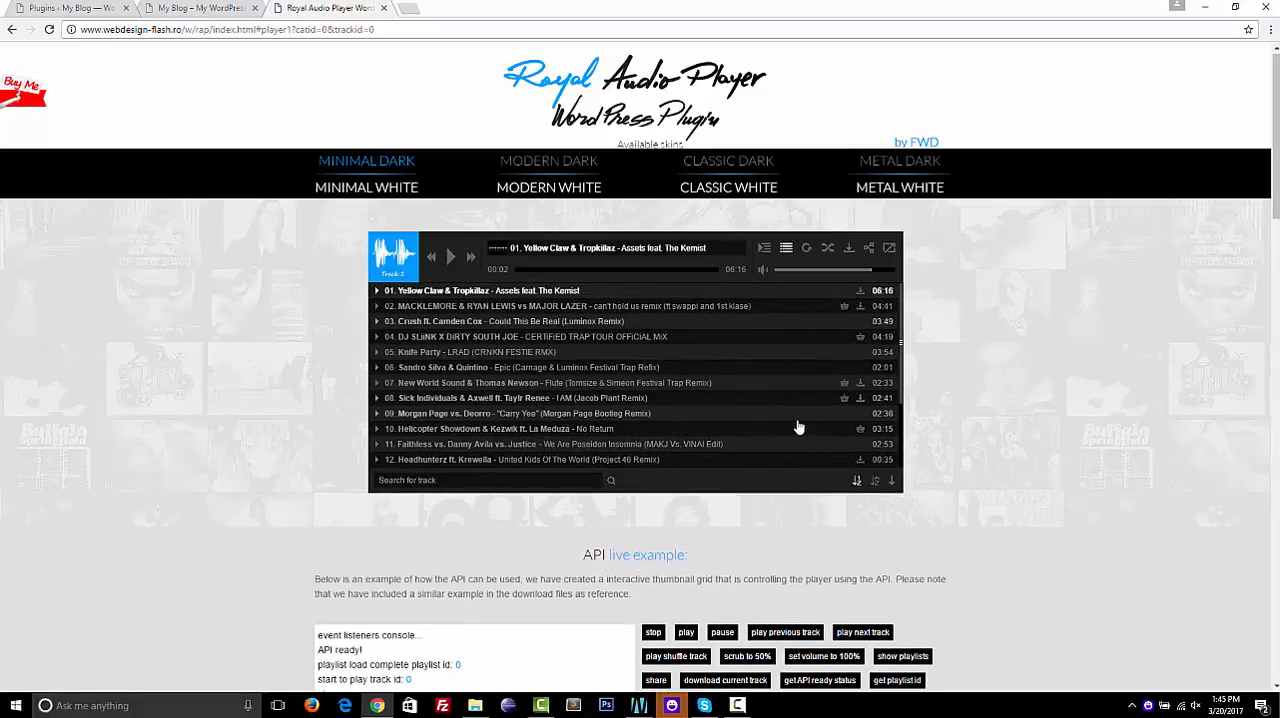
left_click(766, 249)
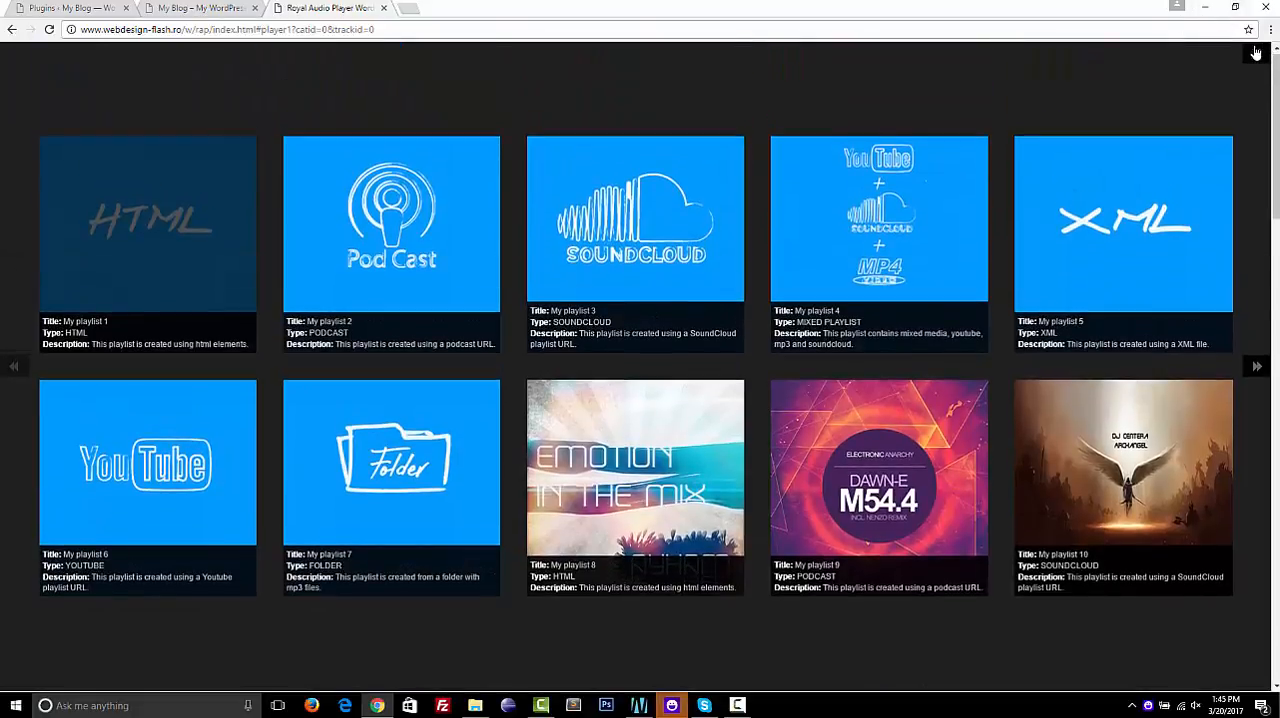
left_click(1256, 52)
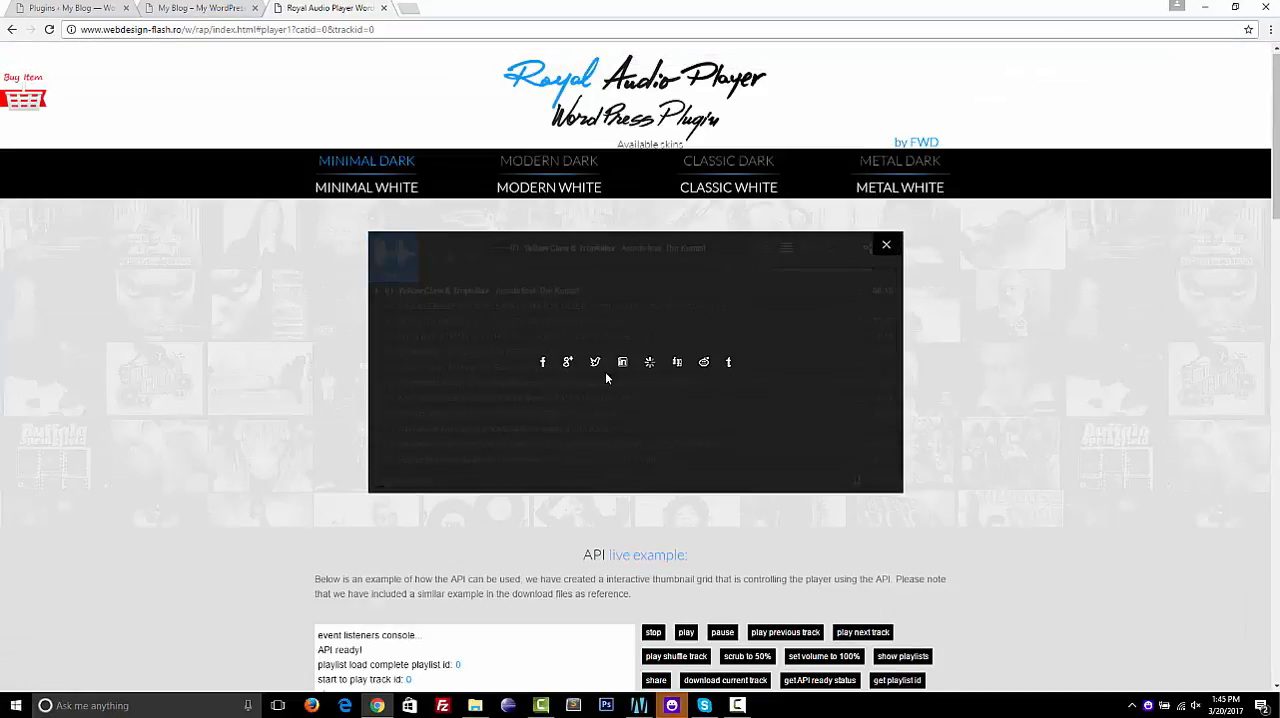
Close the player's share window, and view and close the purchase page of track 02
left_click(885, 249)
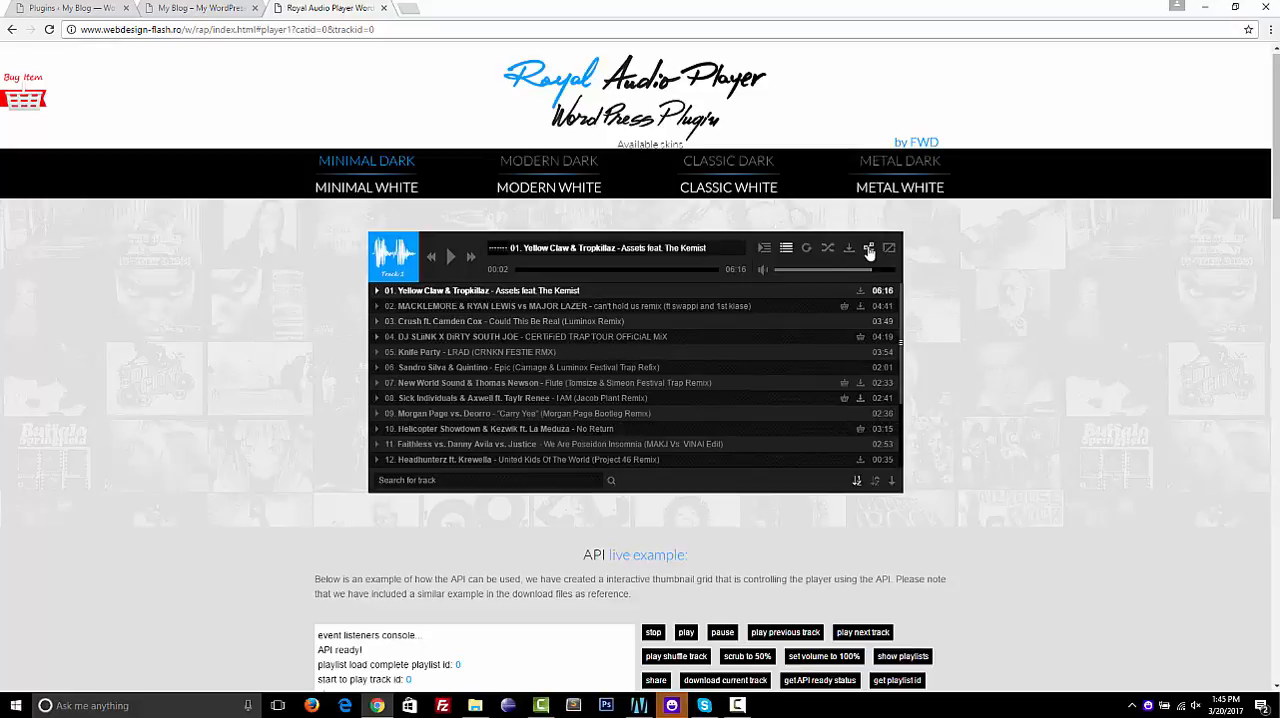
left_click(844, 308)
key("ctrl+w")
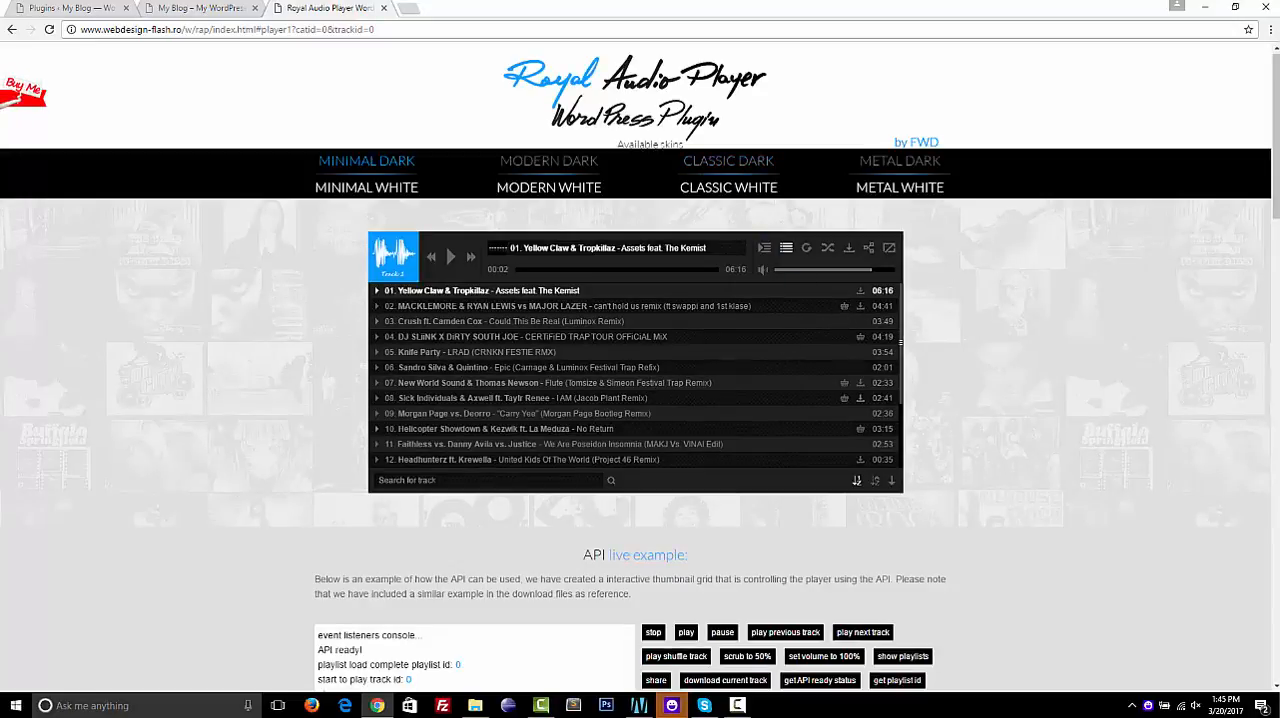
Try the playlist's track search with "stick", clear it, and sort the tracks alphabetically
left_click(482, 481)
type("stick")
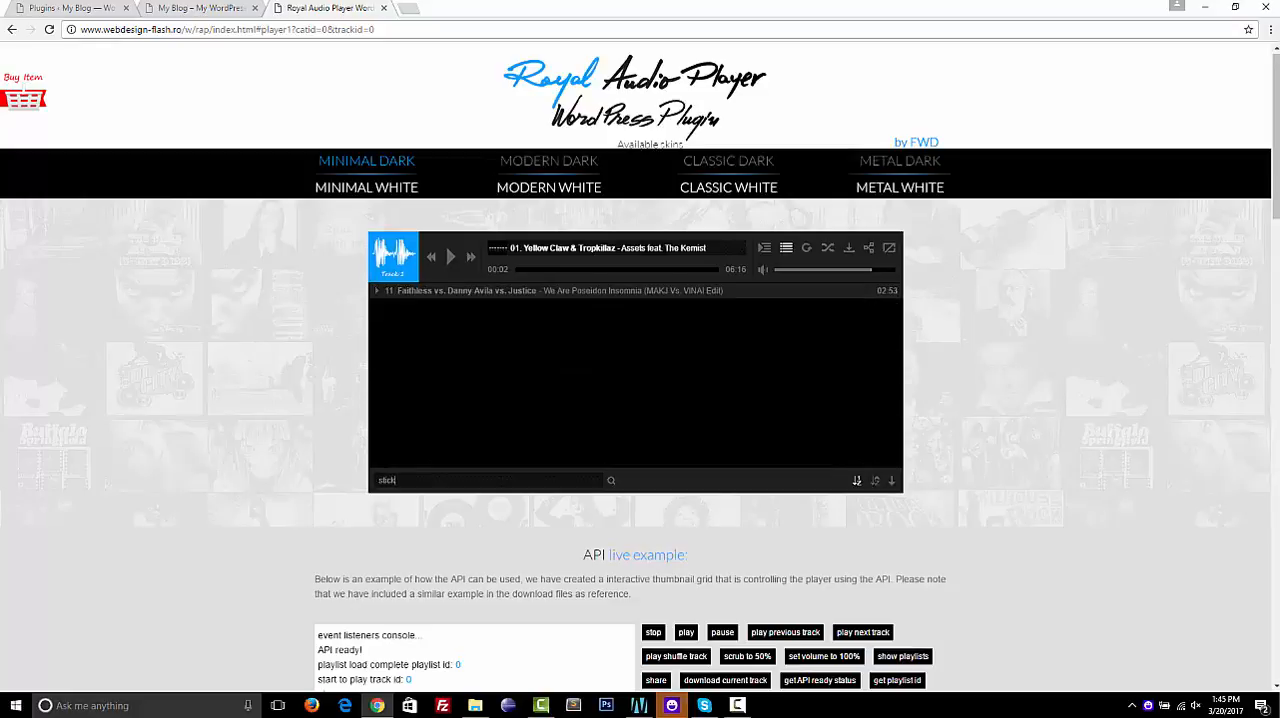
key("BackSpace")
key("BackSpace")
key("BackSpace")
key("BackSpace")
key("BackSpace")
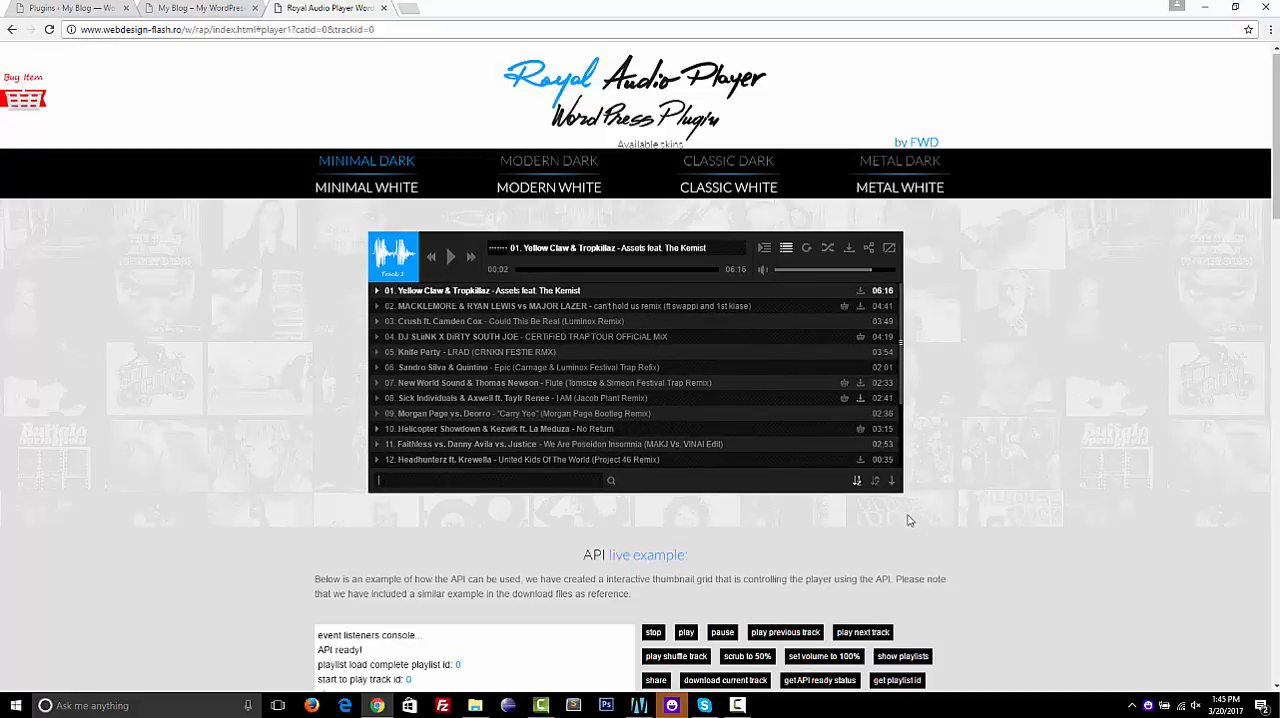
left_click(874, 482)
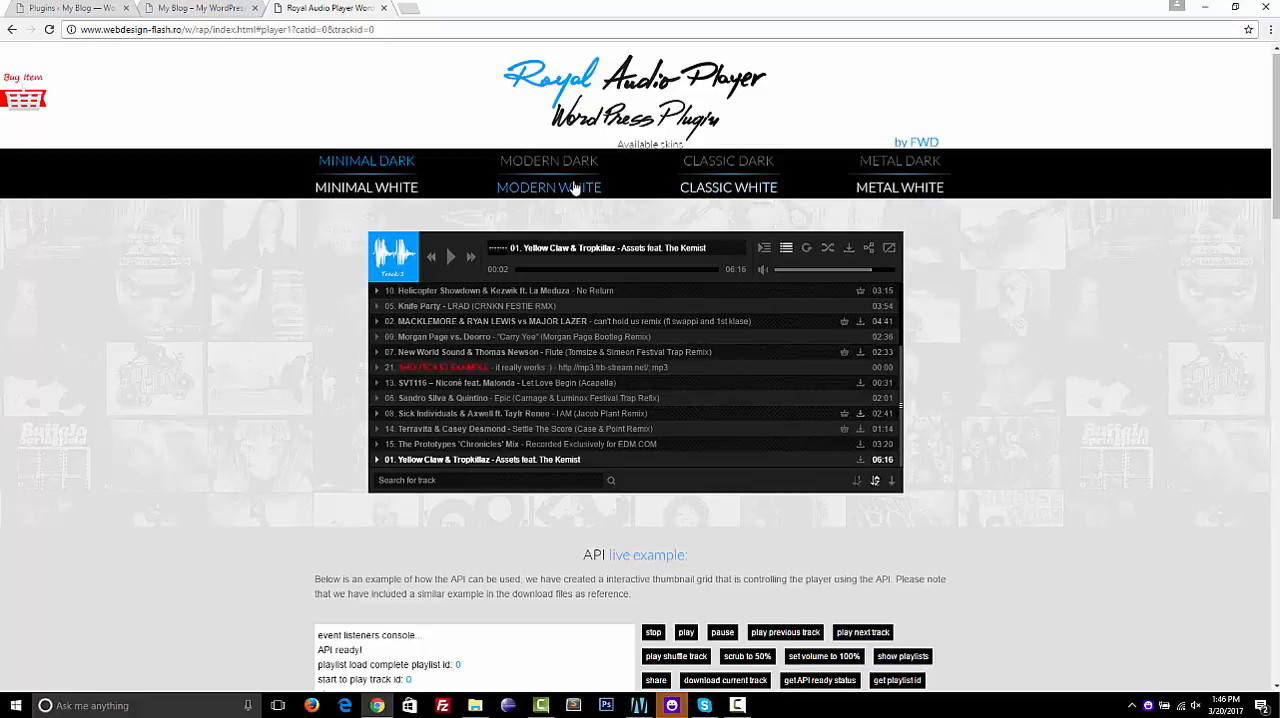
Switch the demo to the Metal White skin and pause the playing track
left_click(932, 196)
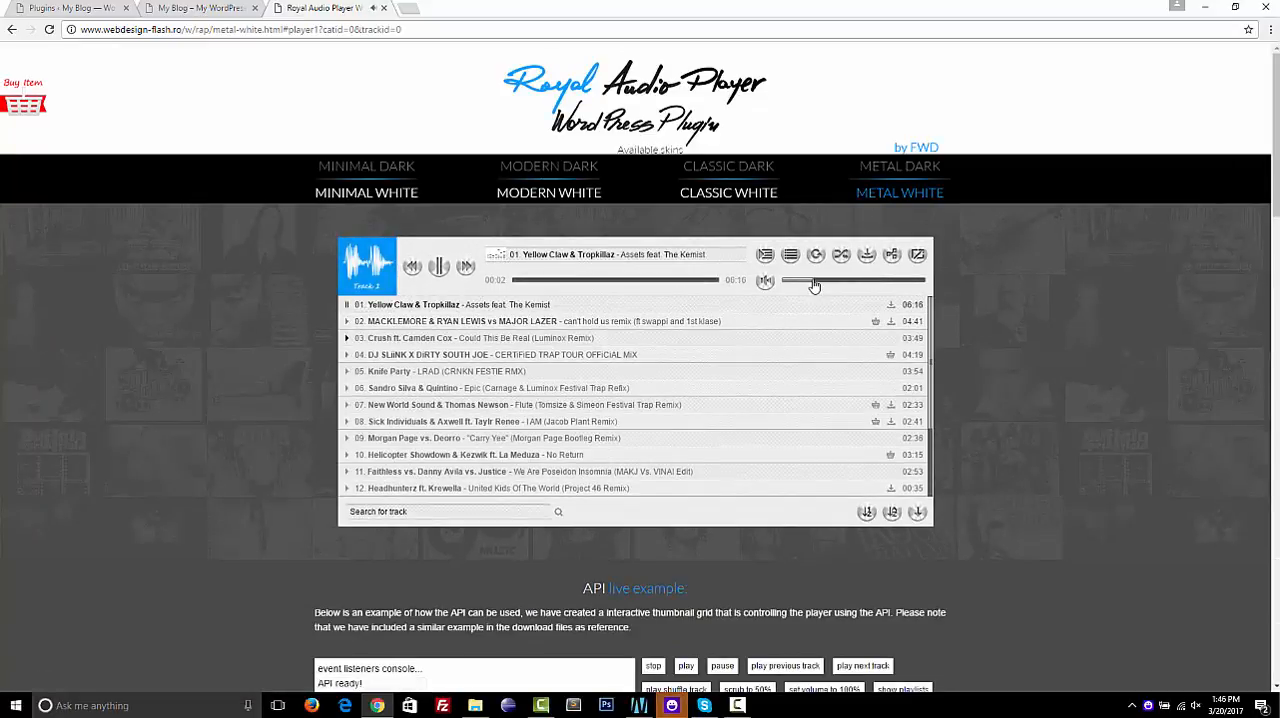
left_click(437, 268)
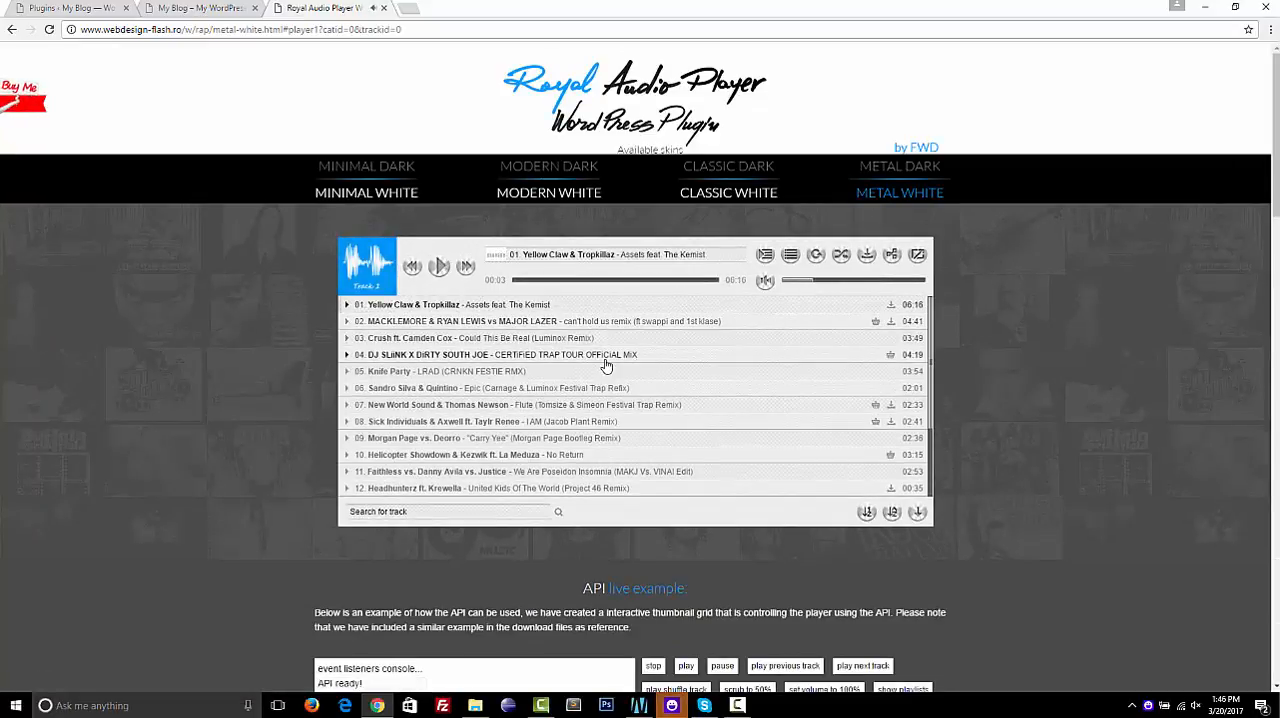
scroll(606, 364, "down", 2)
scroll(606, 364, "down", 3)
scroll(608, 364, "up", 4)
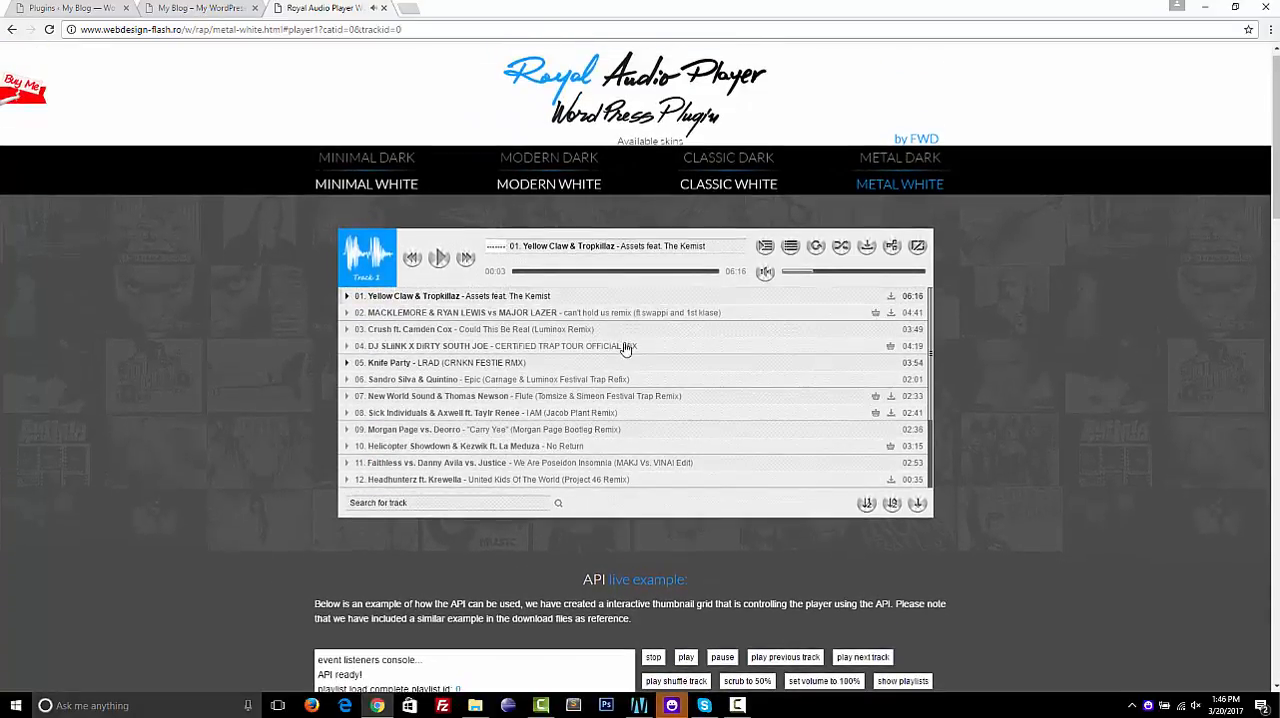
Load the mixed playlist "My playlist 4" and skip ahead in its first track to about 1:25
left_click(764, 245)
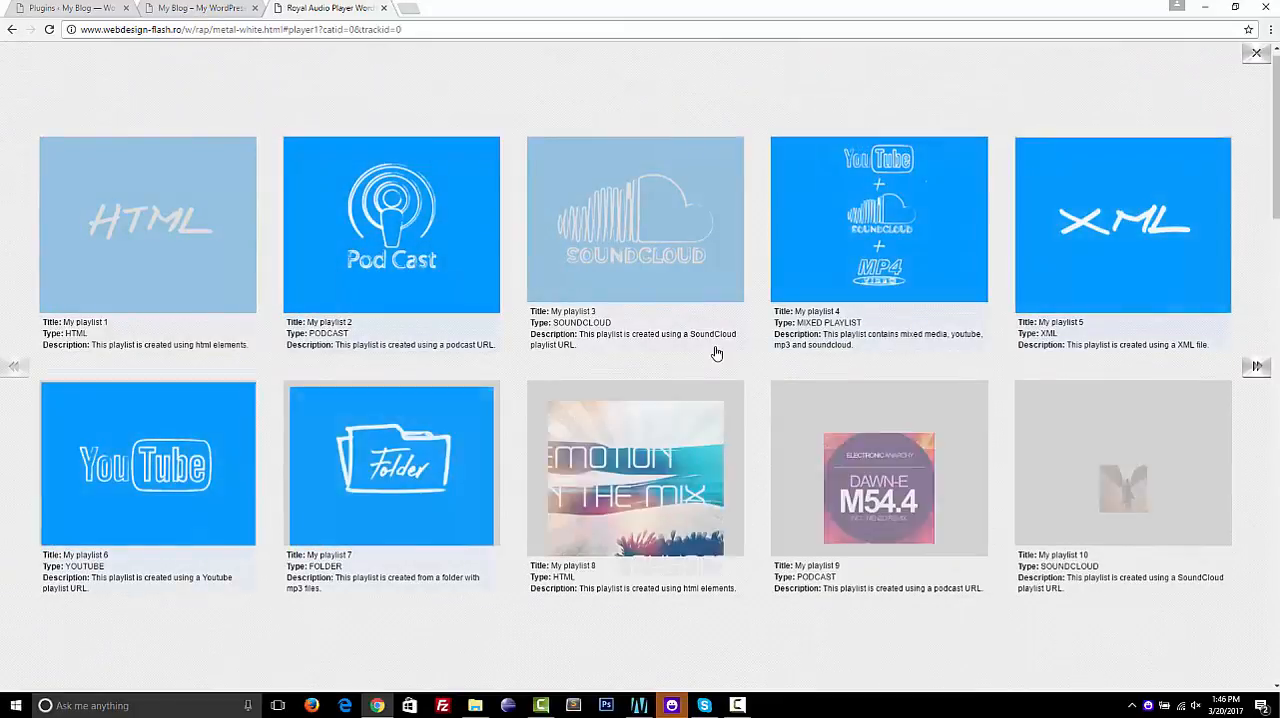
left_click(846, 283)
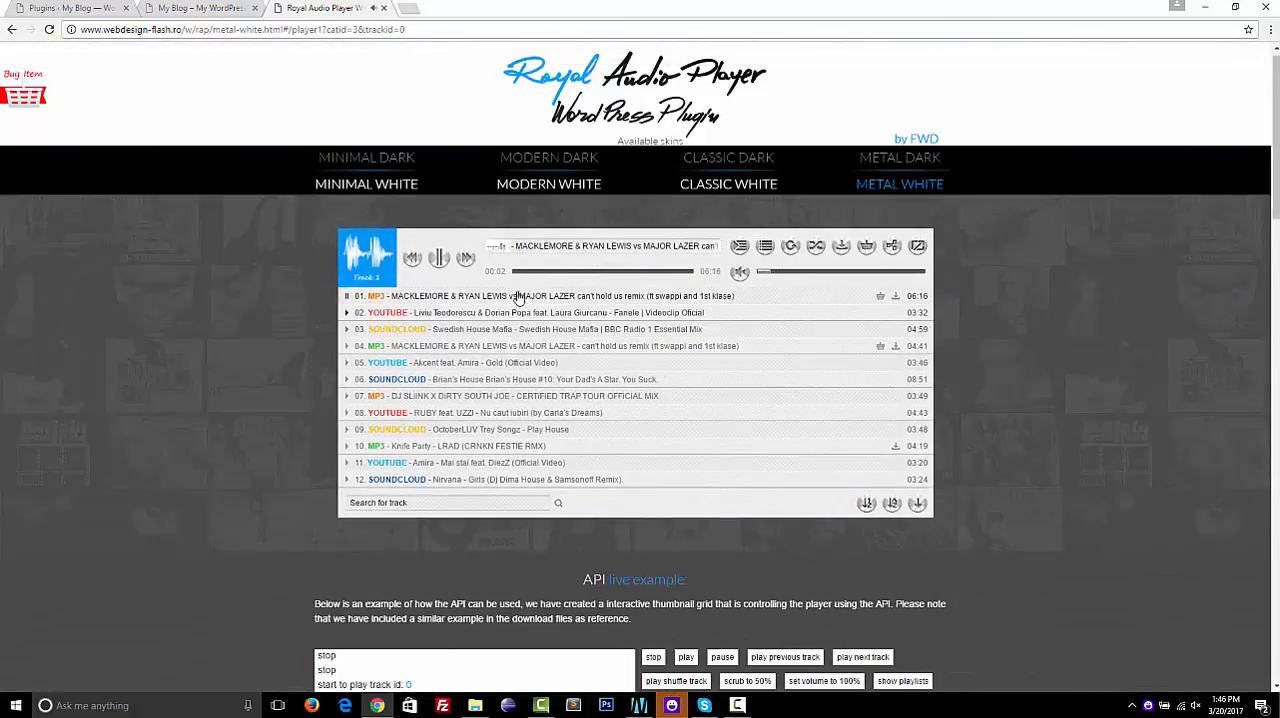
left_click(551, 272)
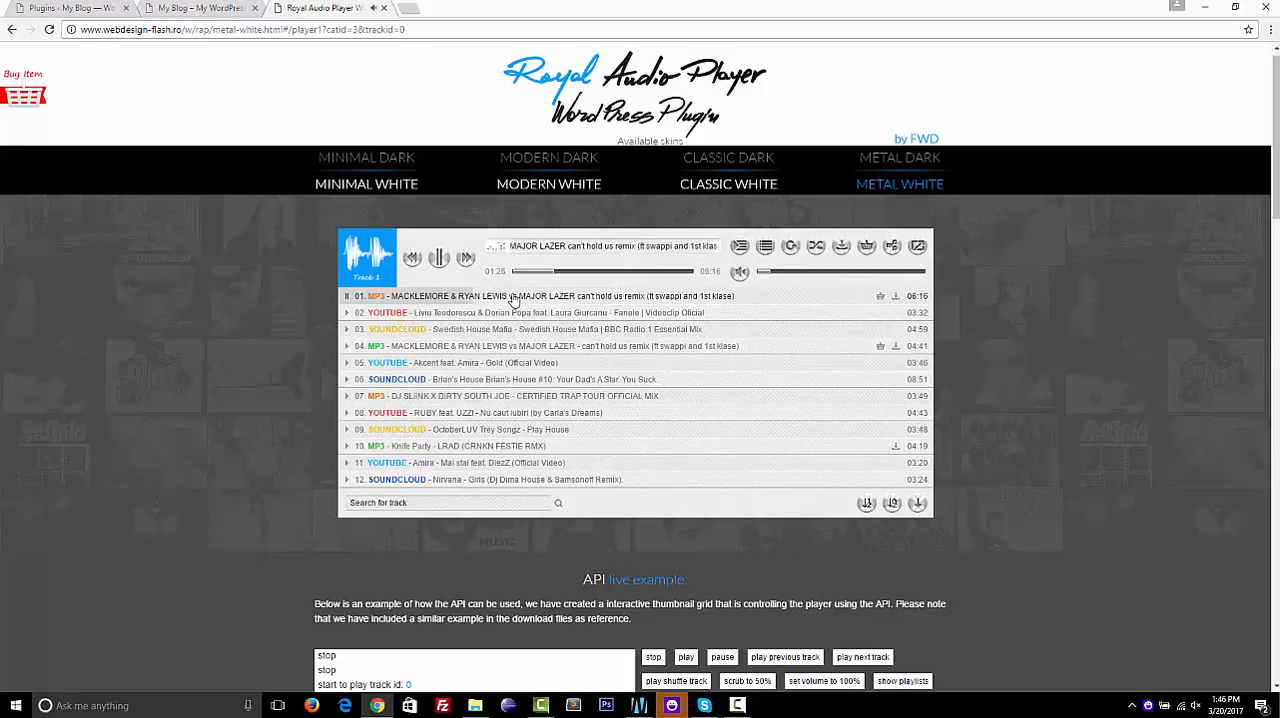
Play YouTube track 02 and SoundCloud track 03 of the mixed playlist, skipping ahead within each
left_click(476, 313)
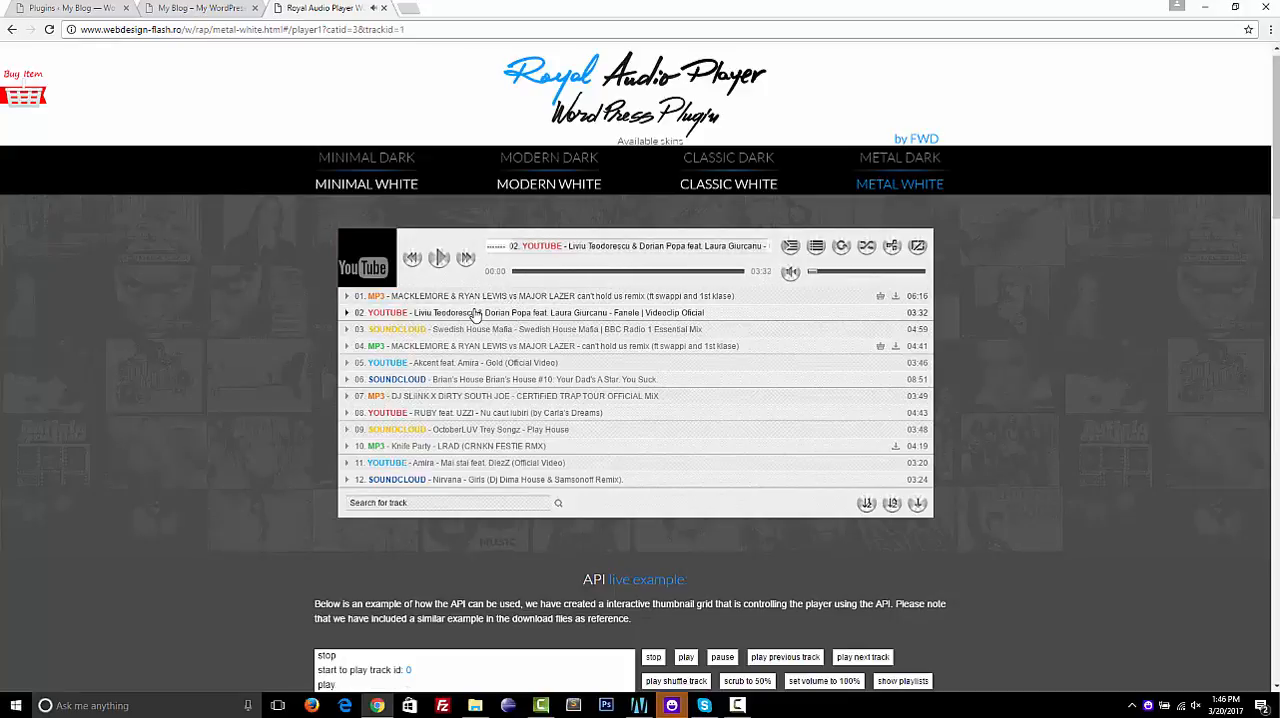
left_click(573, 271)
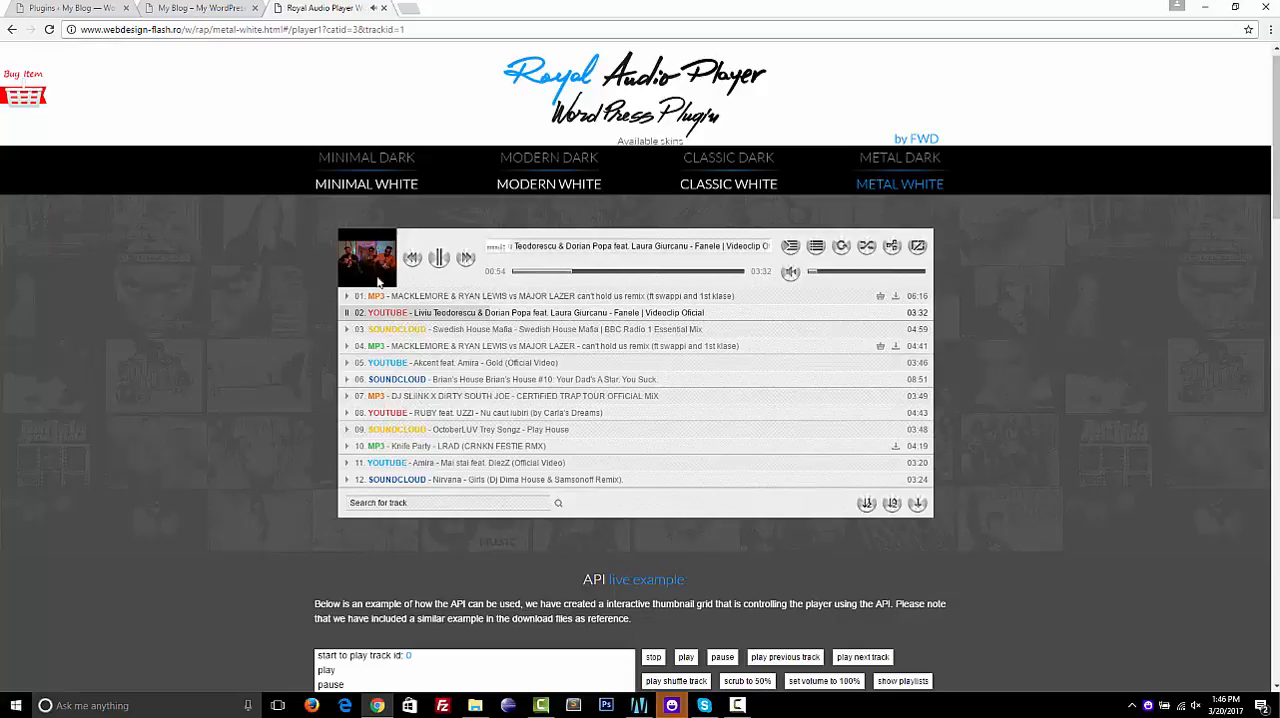
left_click(667, 271)
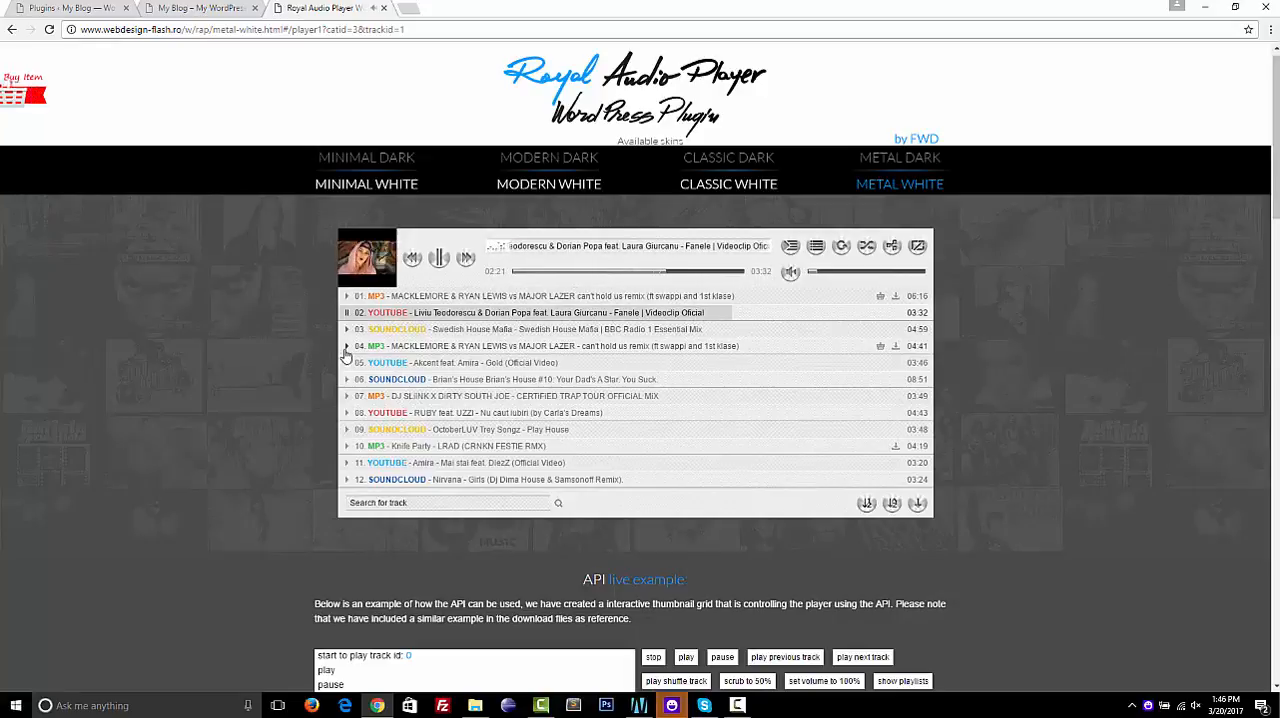
left_click(530, 333)
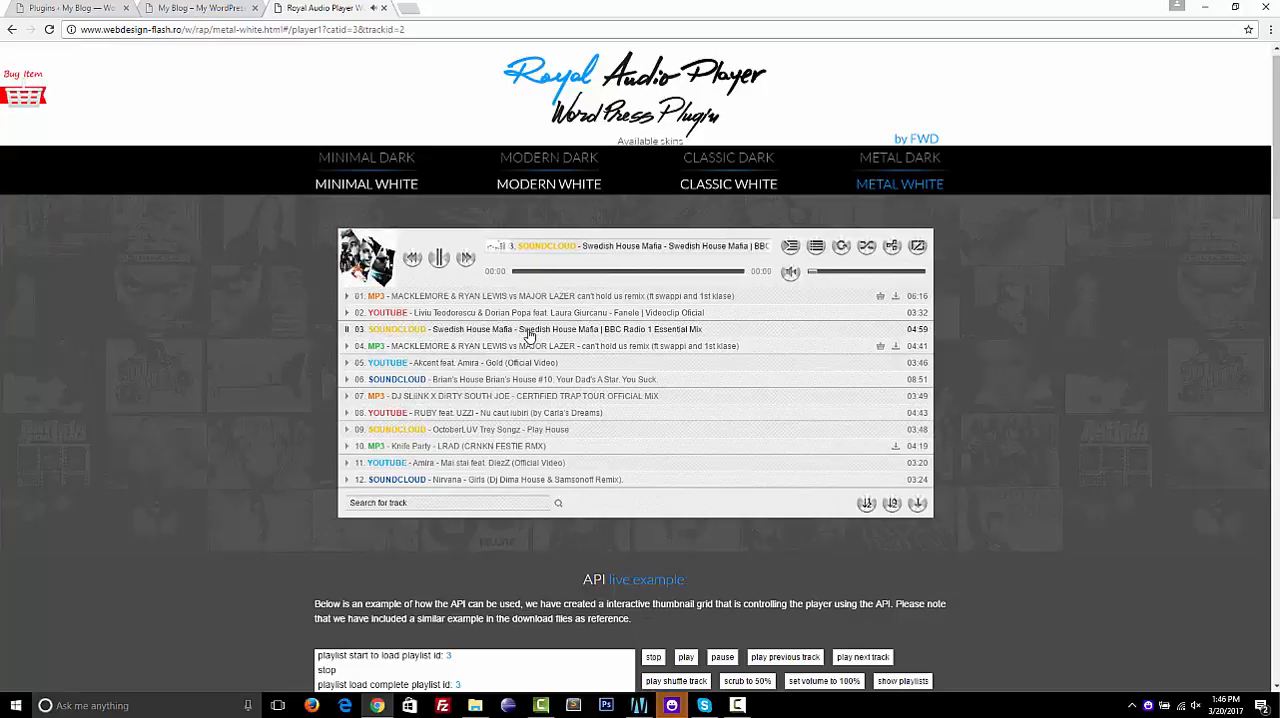
left_click(600, 272)
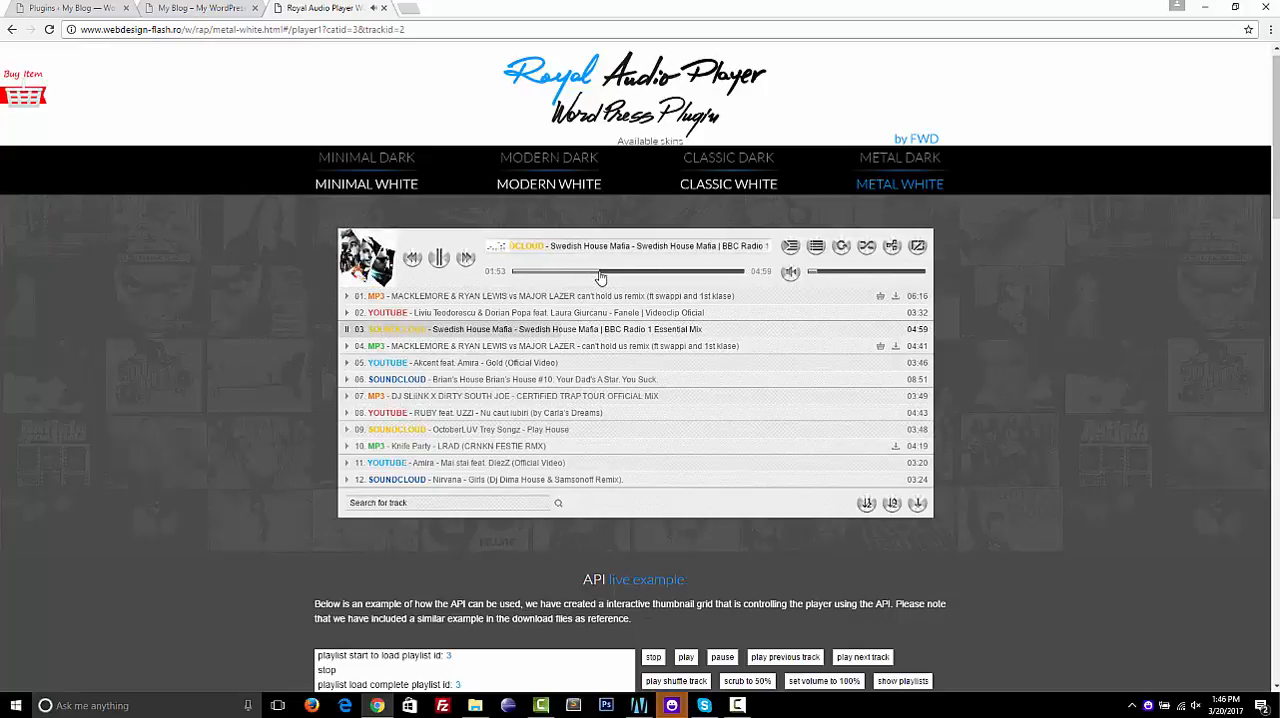
Load the YouTube playlist "My playlist 6" and browse its tracks
left_click(790, 247)
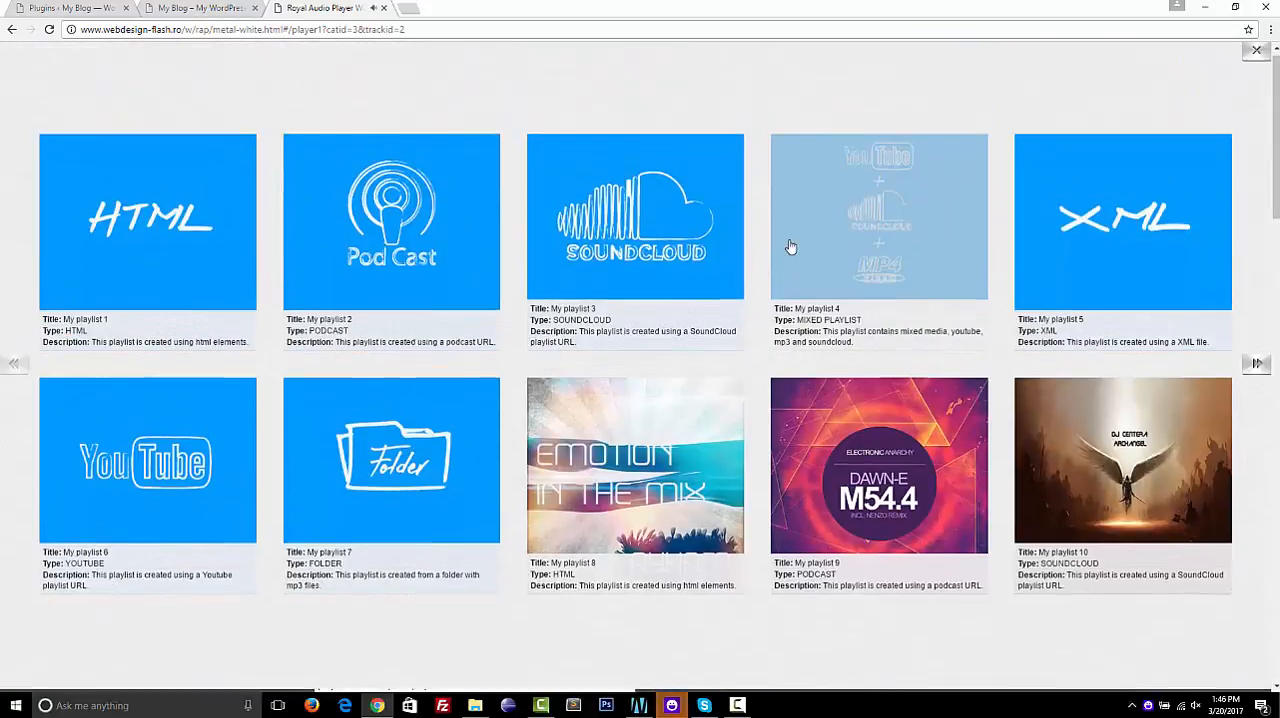
left_click(201, 415)
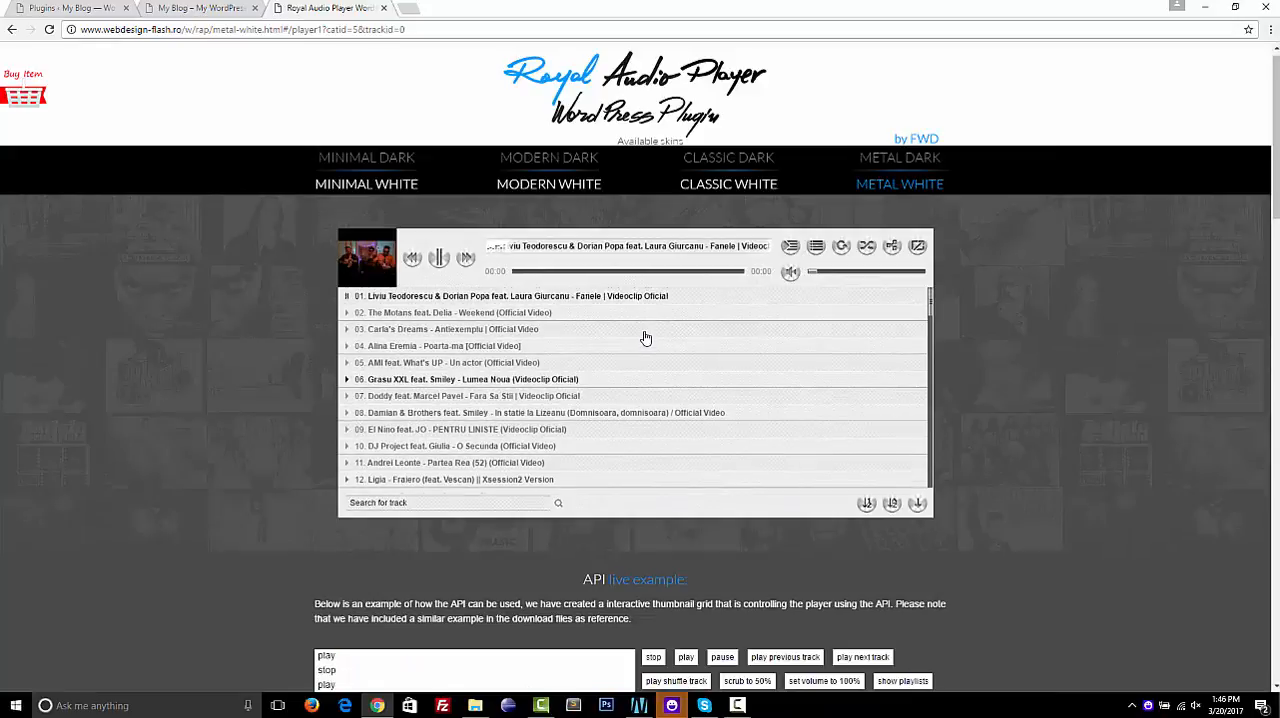
scroll(645, 338, "down", 5)
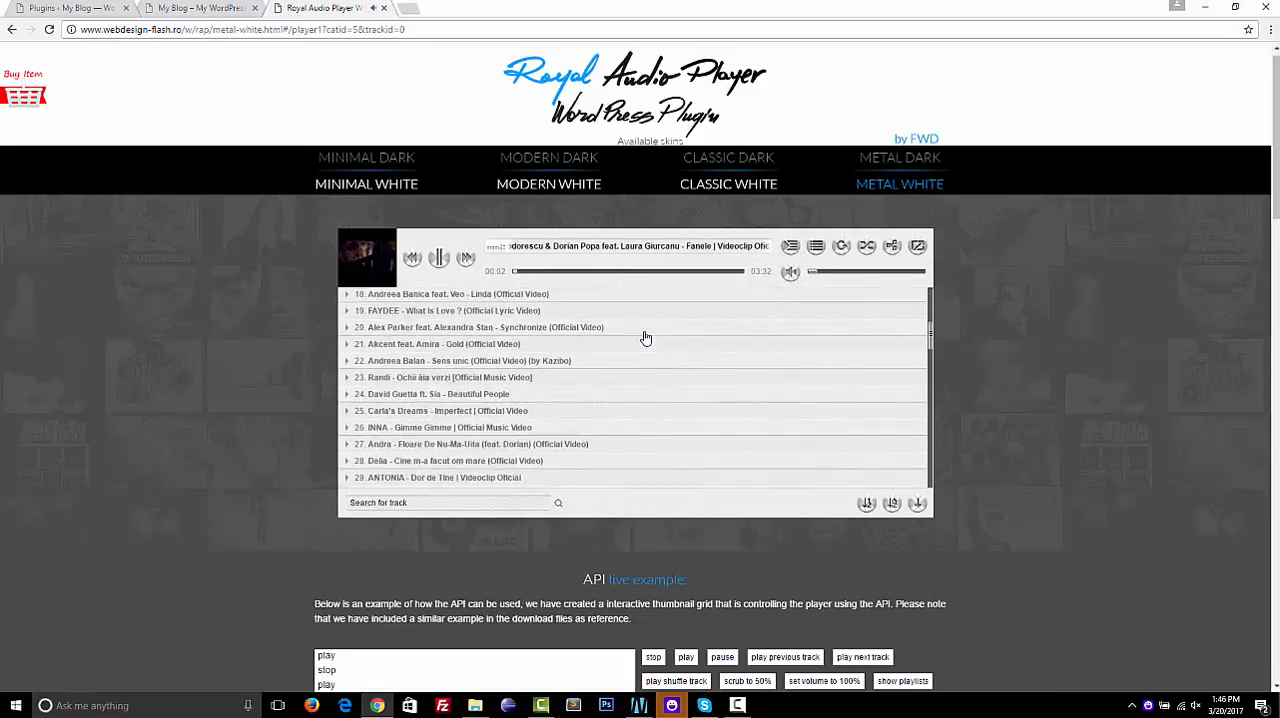
Load the folder playlist "My playlist 7" and look through its mp3 tracks
left_click(789, 246)
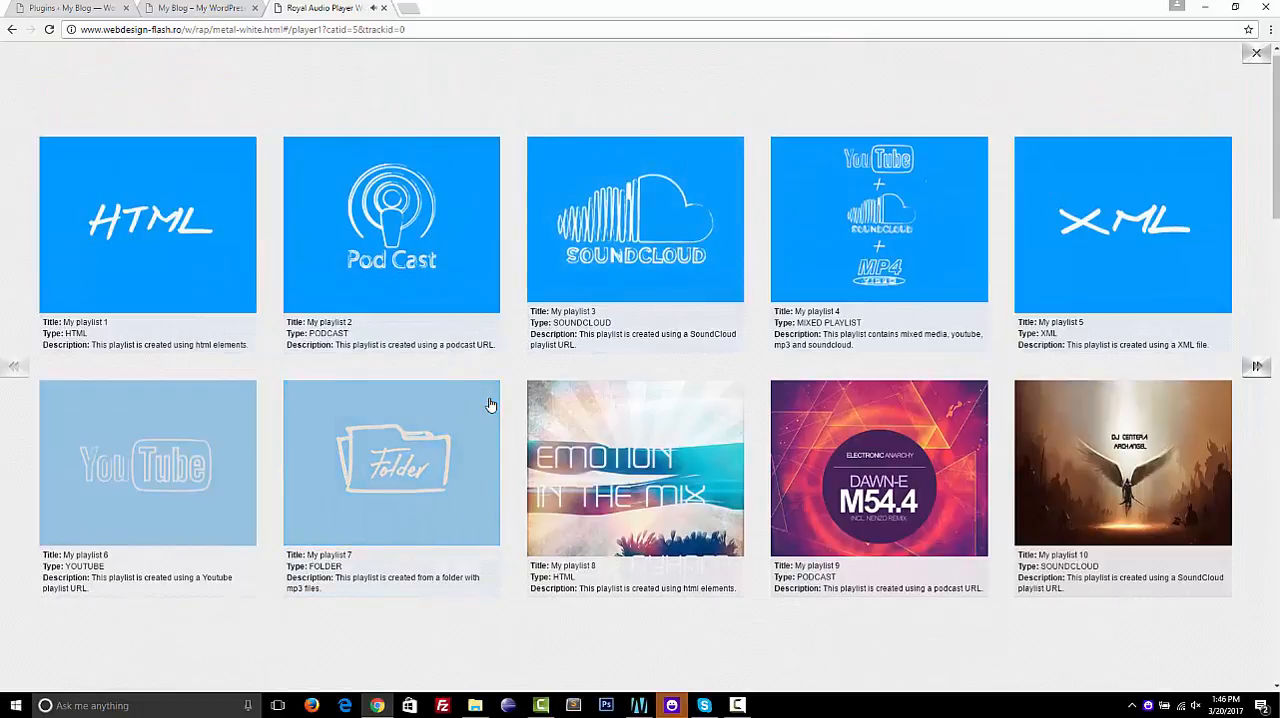
left_click(408, 437)
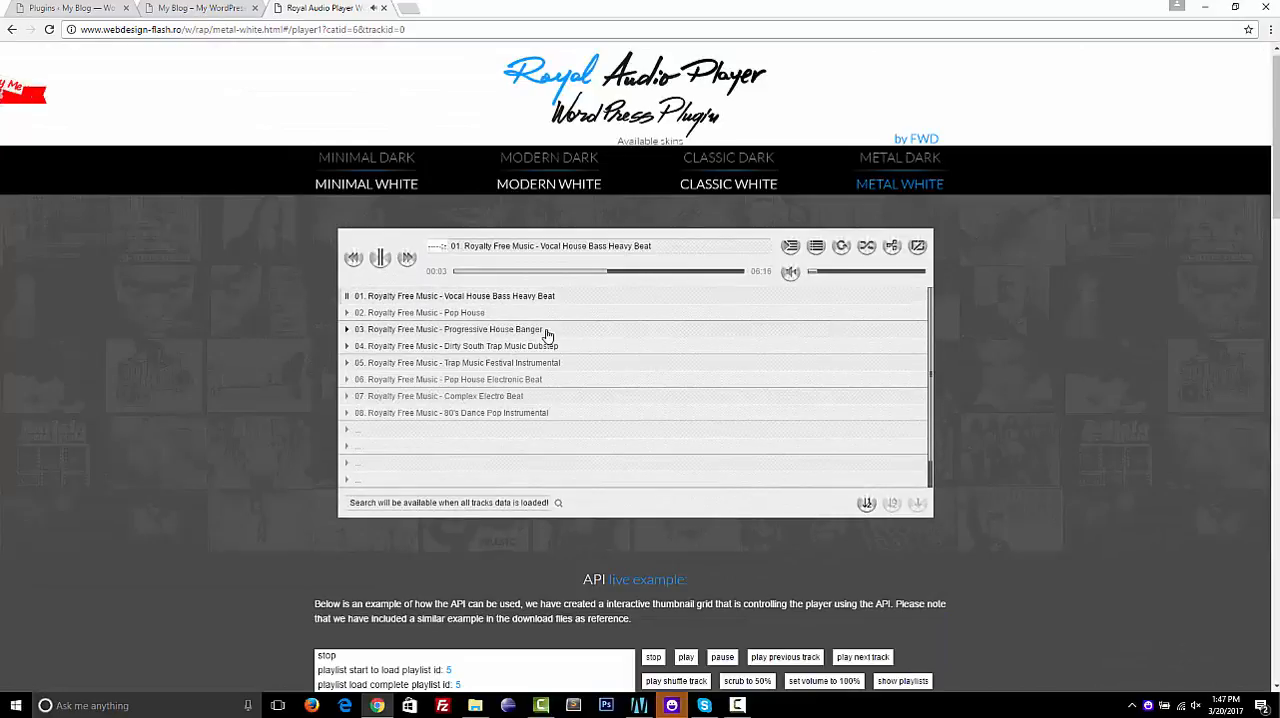
scroll(547, 336, "down", 3)
scroll(547, 336, "up", 3)
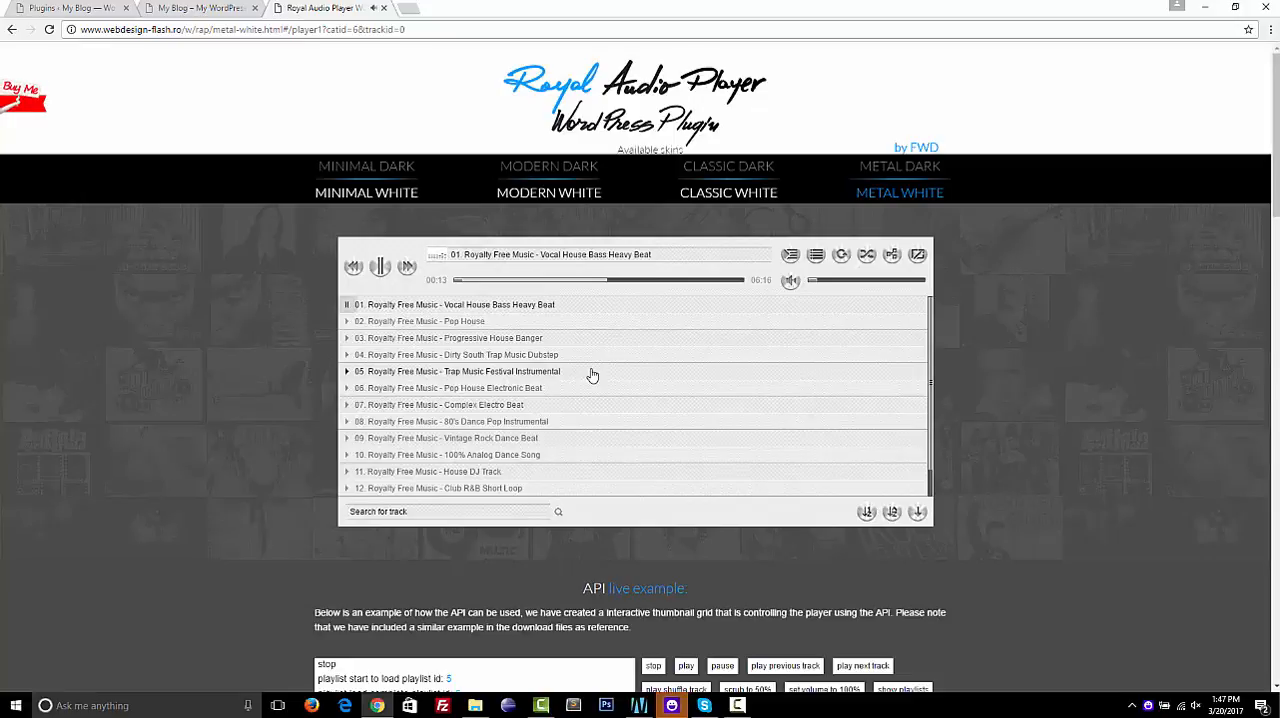
Browse the folder playlist and play track 04, "Royalty Free Music - Dirty South Trap Music Dubstep"
scroll(592, 375, "down", 3)
scroll(592, 375, "up", 3)
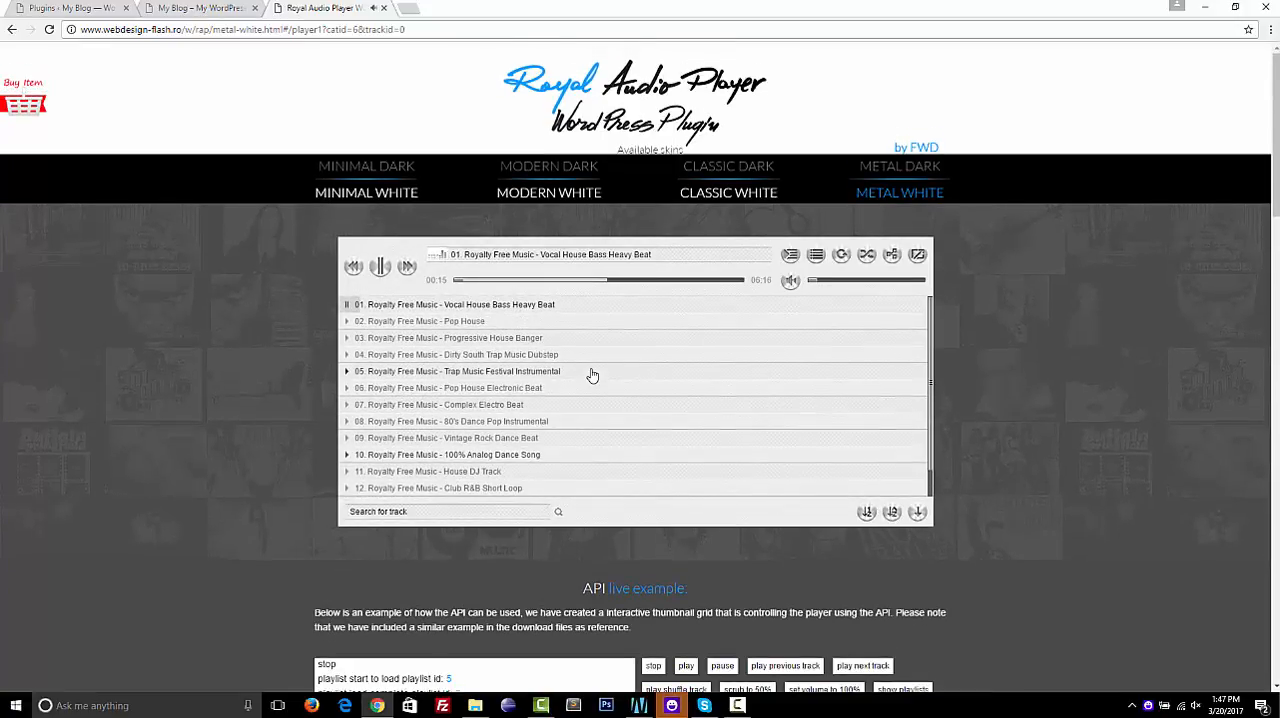
left_click(707, 360)
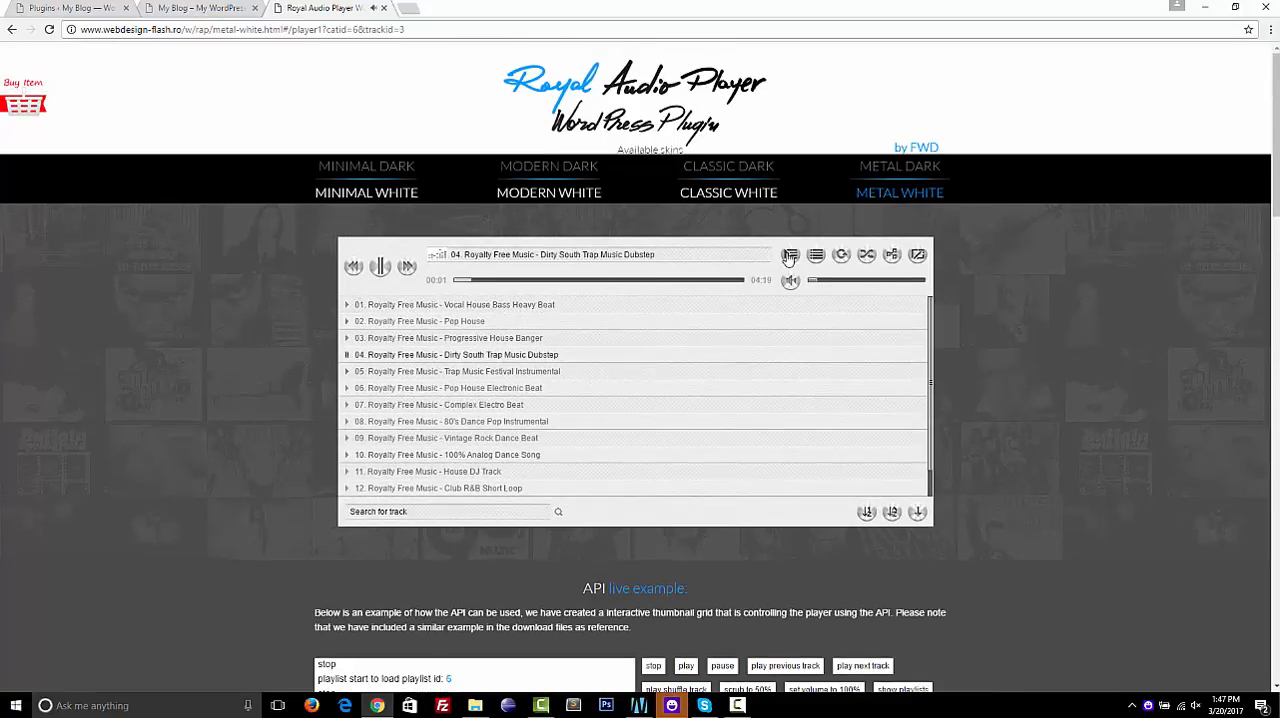
Load the SoundCloud playlist "My playlist 3" and look through its tracks
left_click(789, 256)
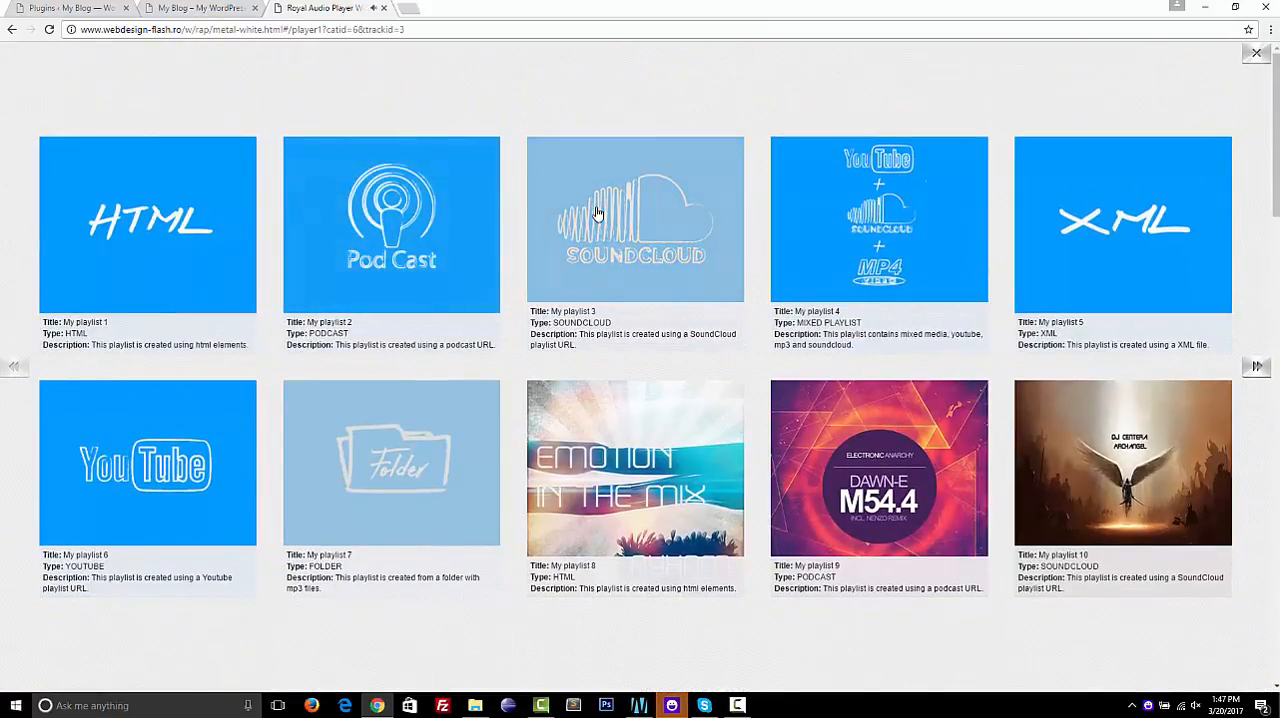
left_click(597, 213)
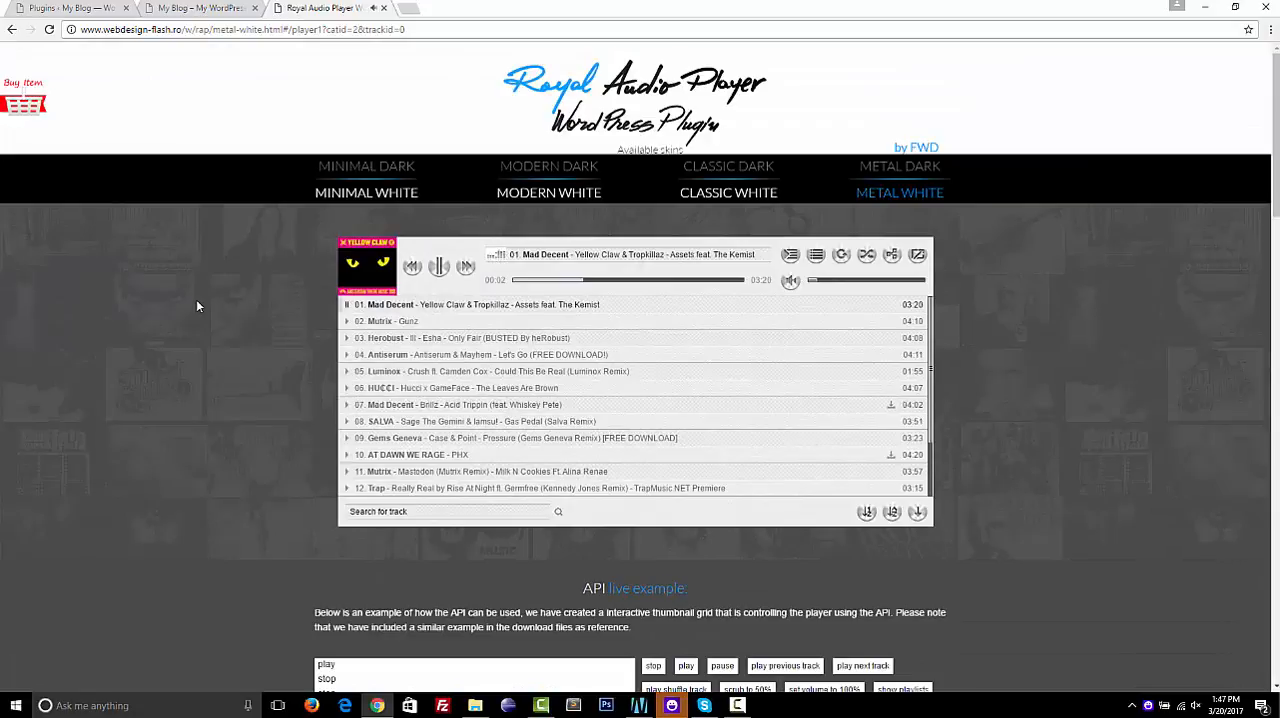
scroll(437, 335, "down", 2)
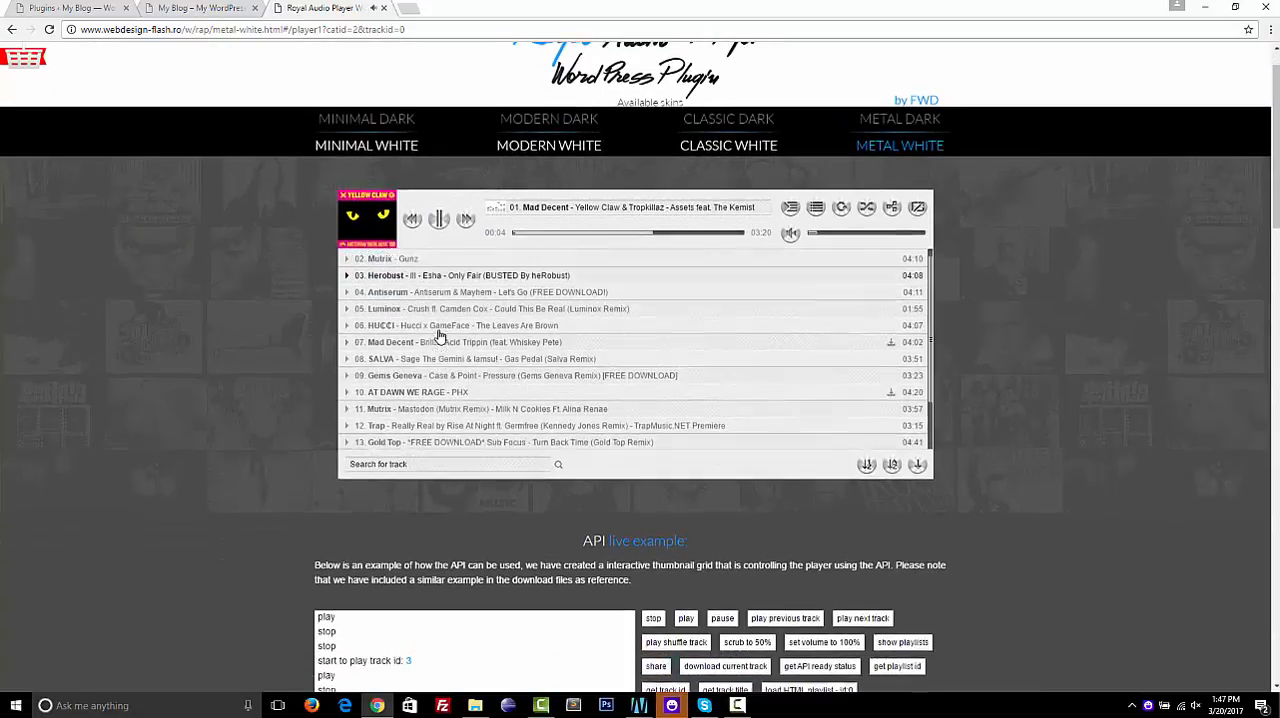
scroll(437, 335, "up", 2)
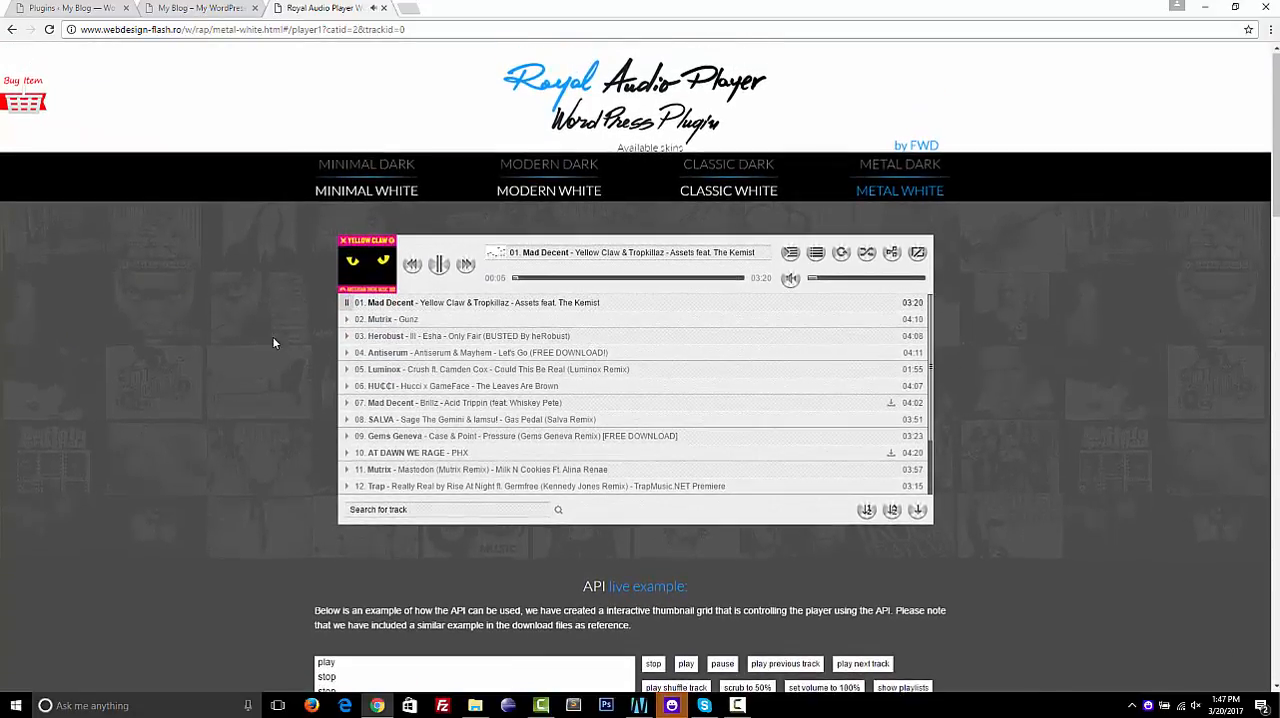
Control playback through the API live example: pause, play, stop, play previous track and play next track
scroll(273, 343, "down", 3)
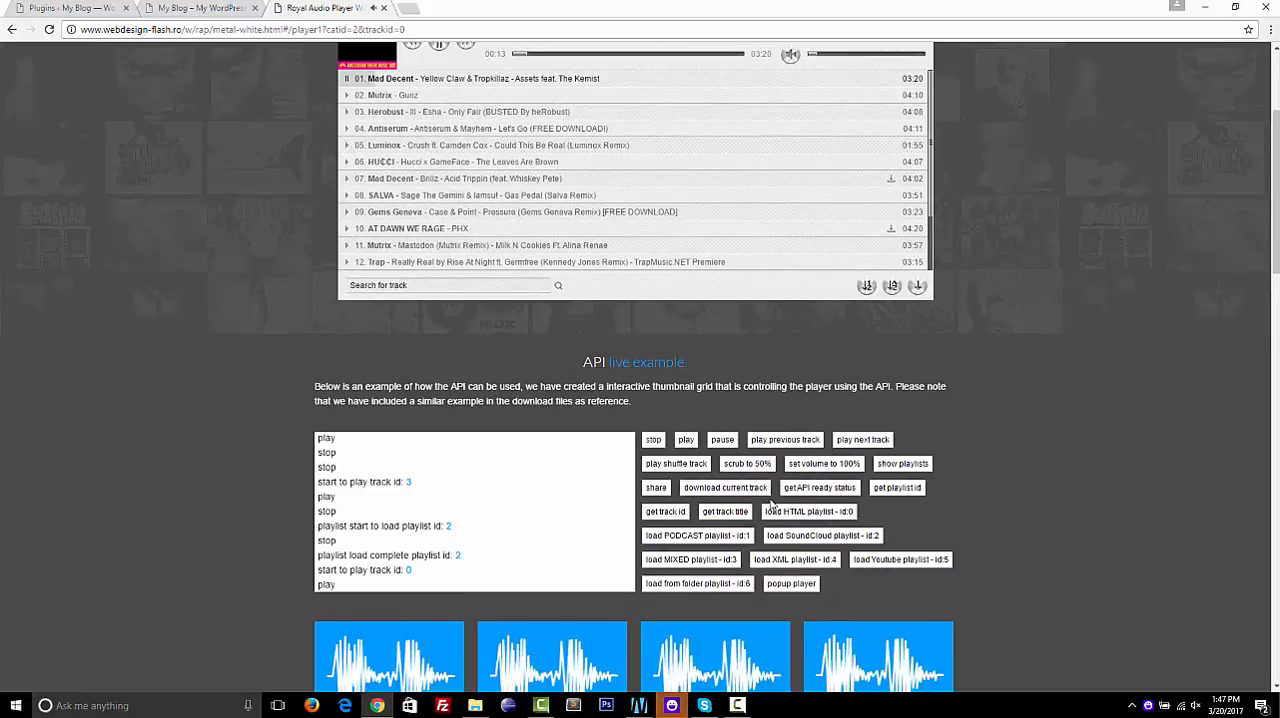
left_click(721, 441)
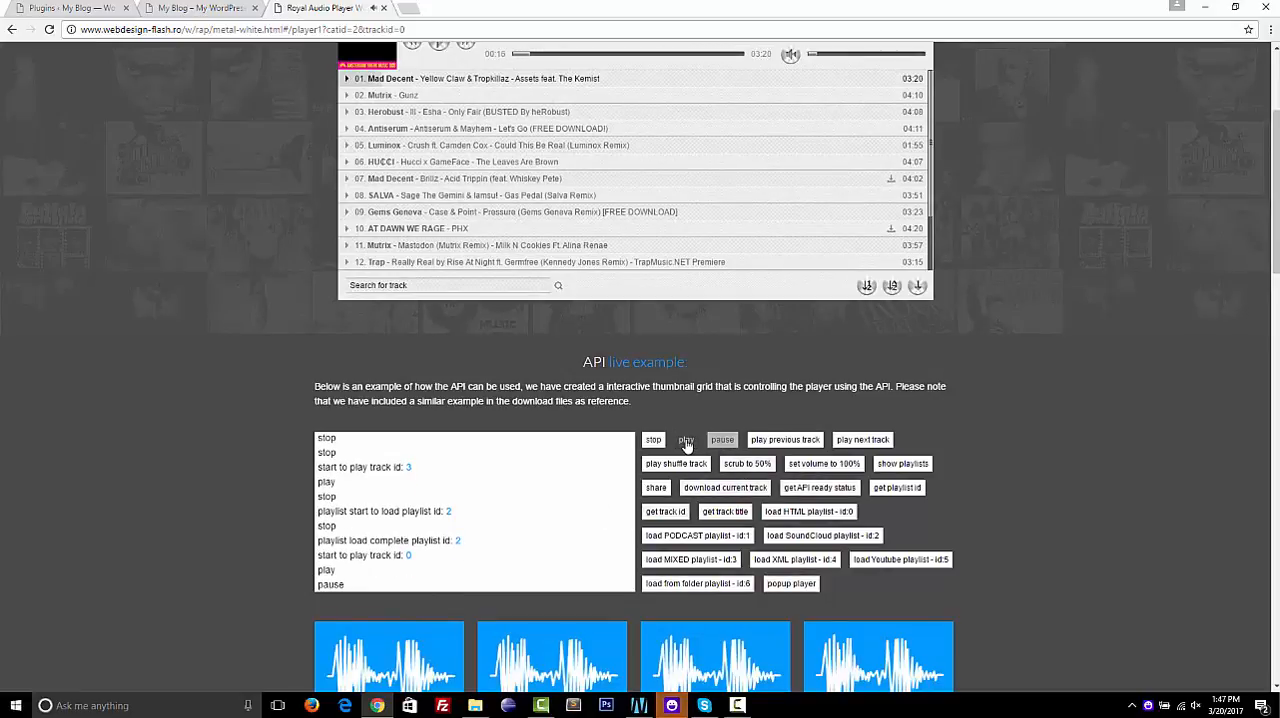
left_click(686, 441)
left_click(655, 441)
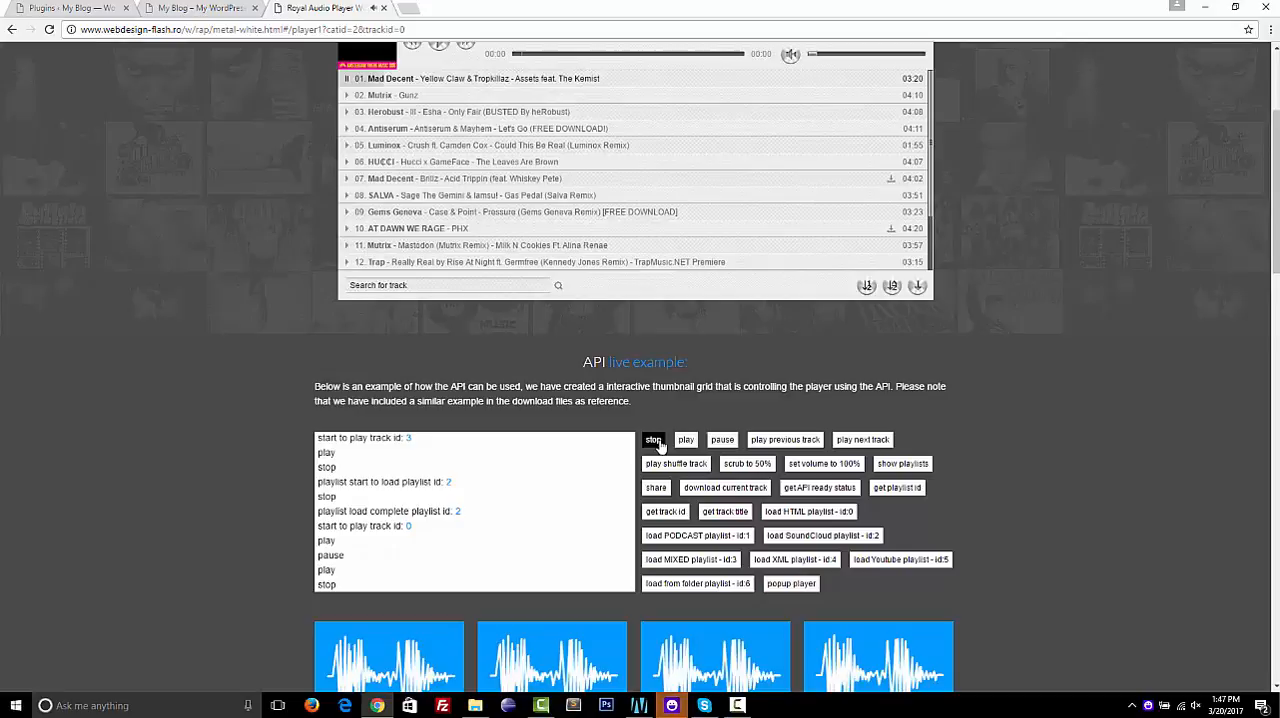
left_click(785, 441)
left_click(860, 440)
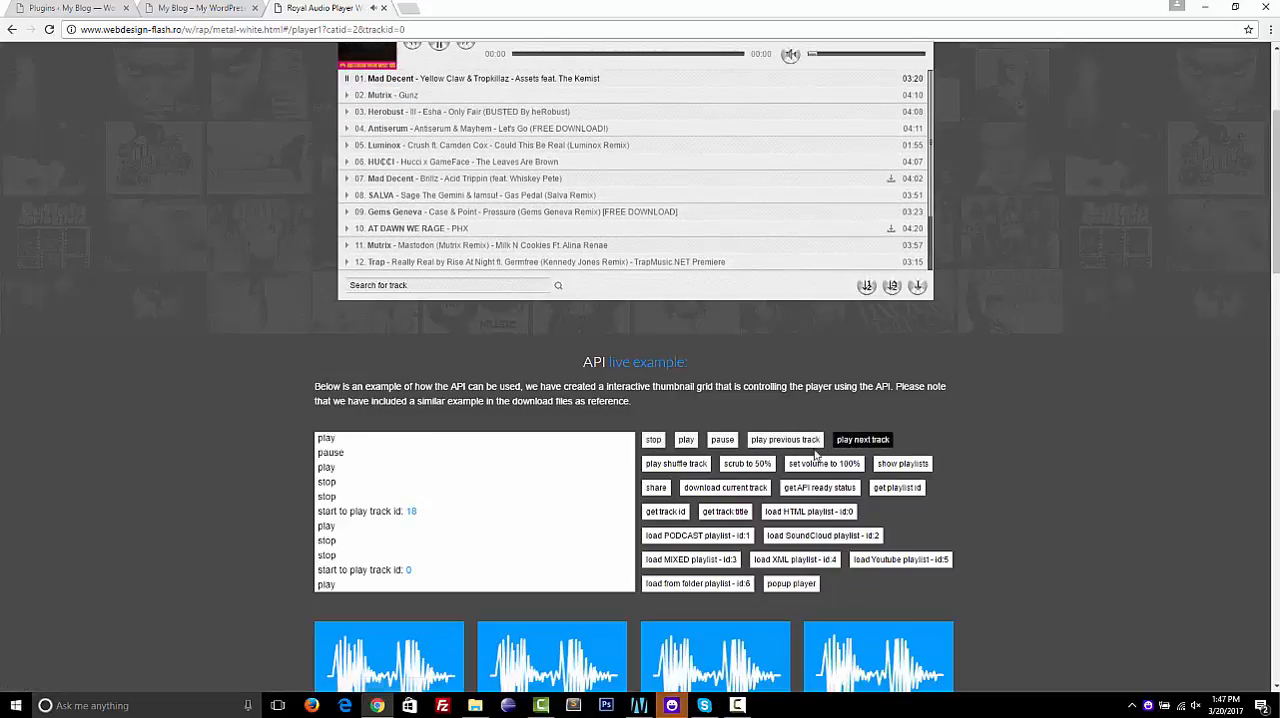
Try the API example's scrub to 50%, set volume to 100% and show playlists commands, closing the playlists window
left_click(748, 464)
left_click(808, 466)
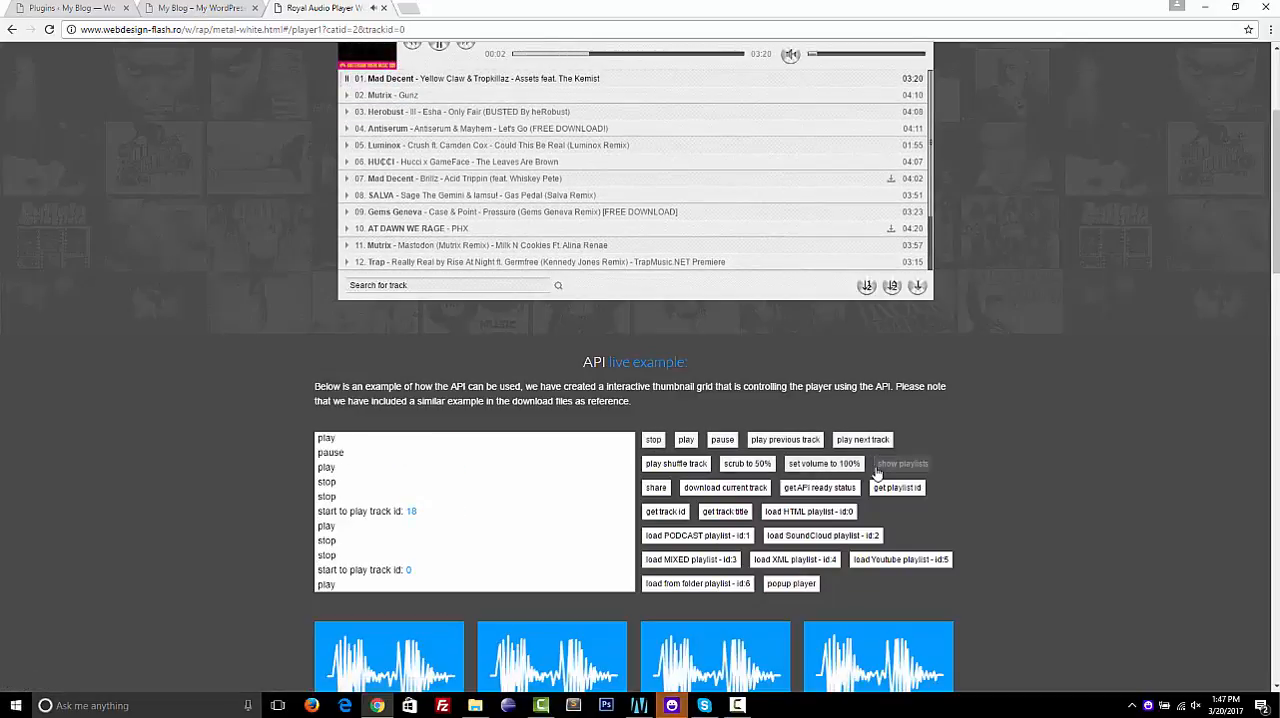
left_click(880, 466)
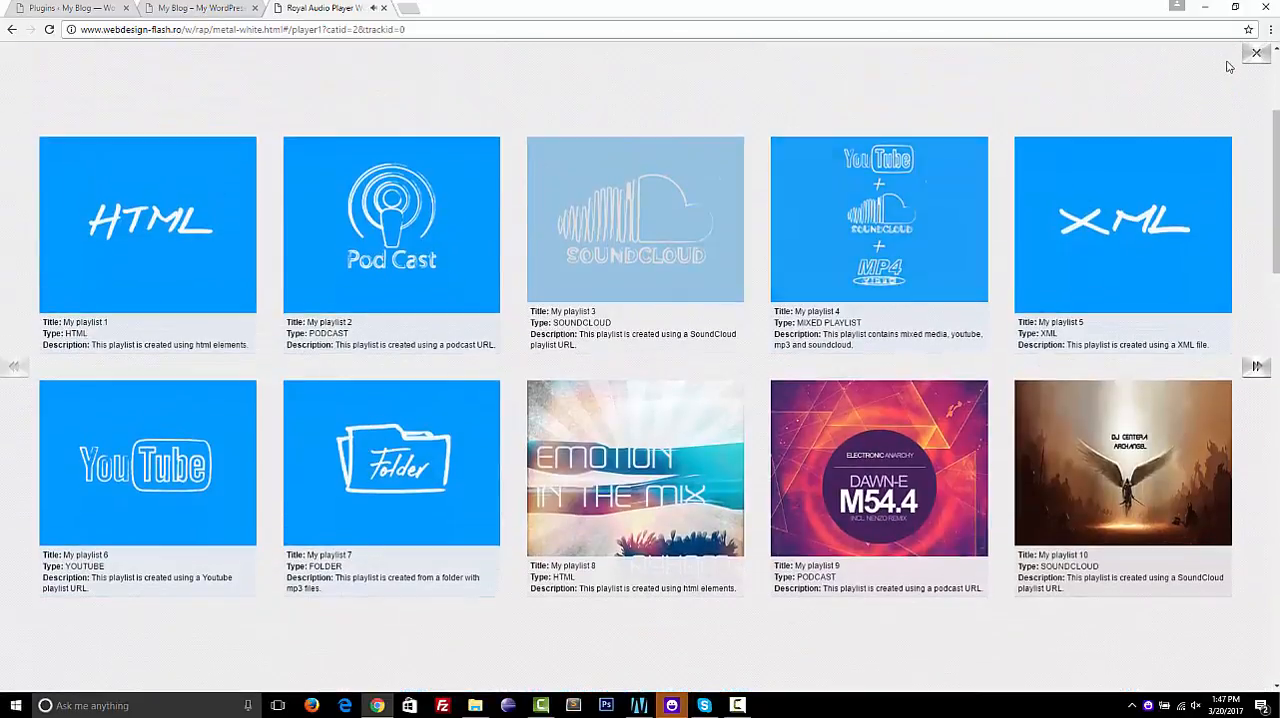
left_click(1257, 55)
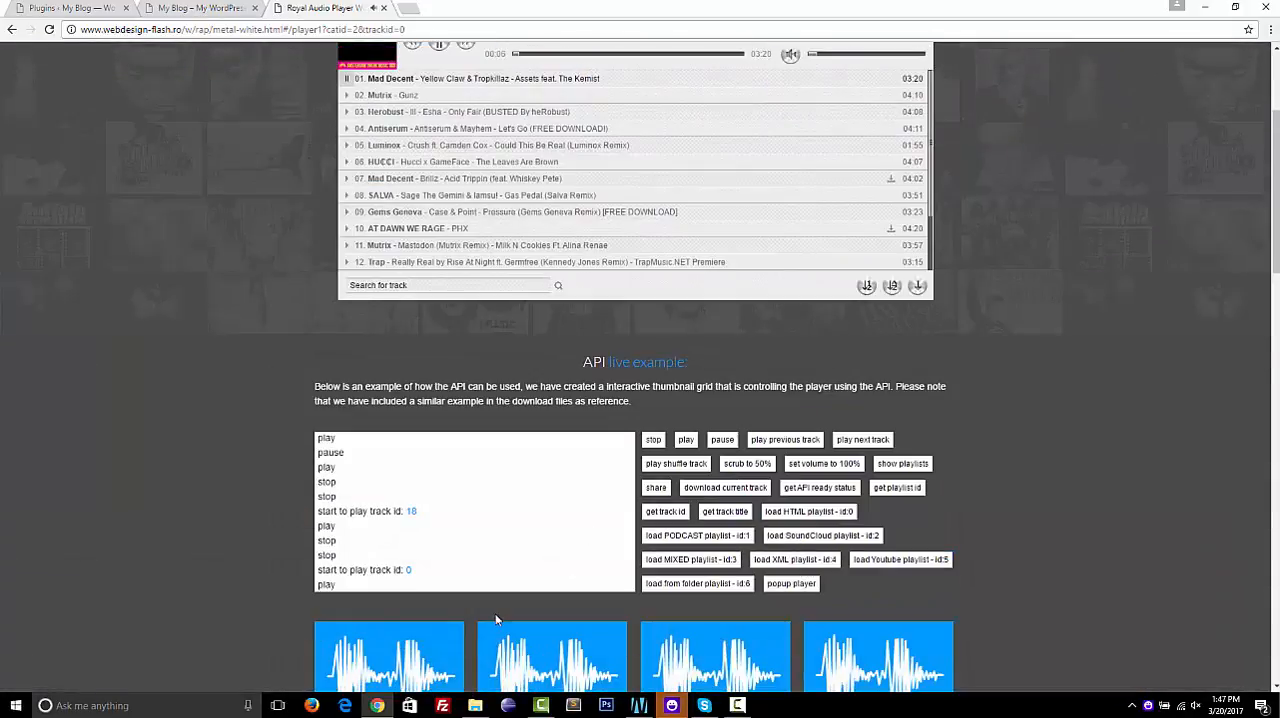
Switch to File Explorer and open index.html from the help folder inside fwdrap
left_click(476, 706)
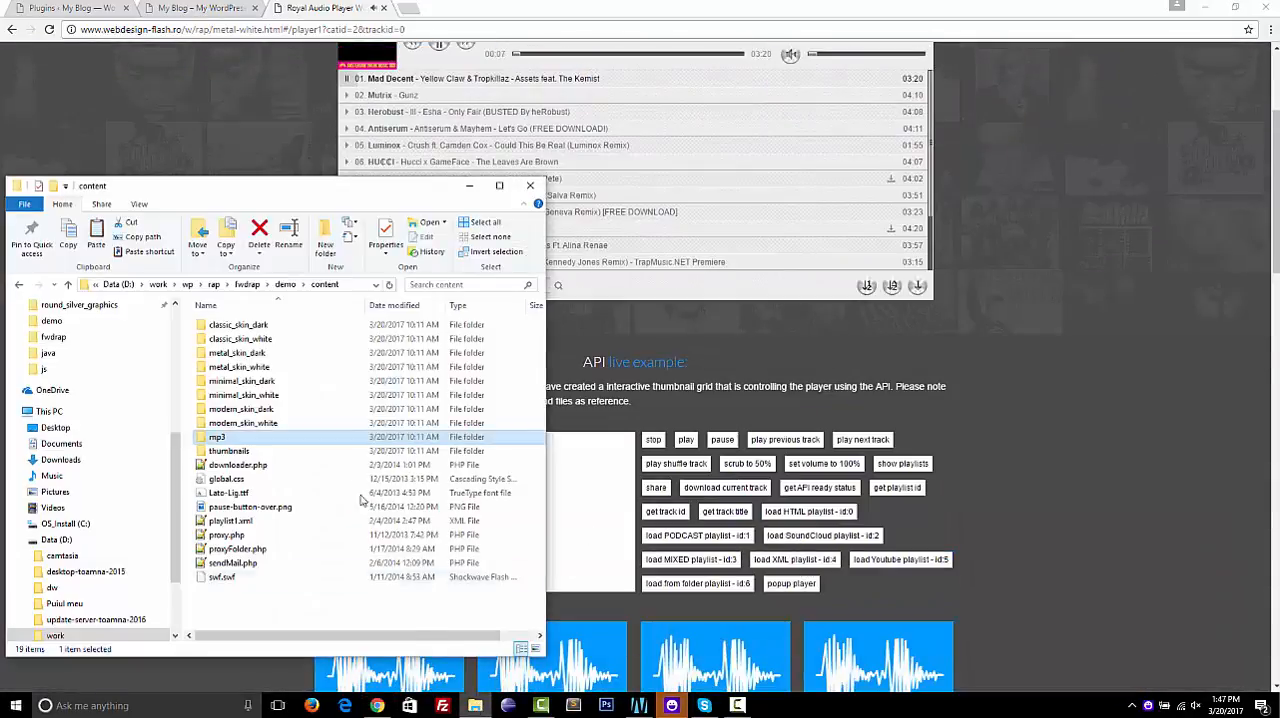
left_click(288, 285)
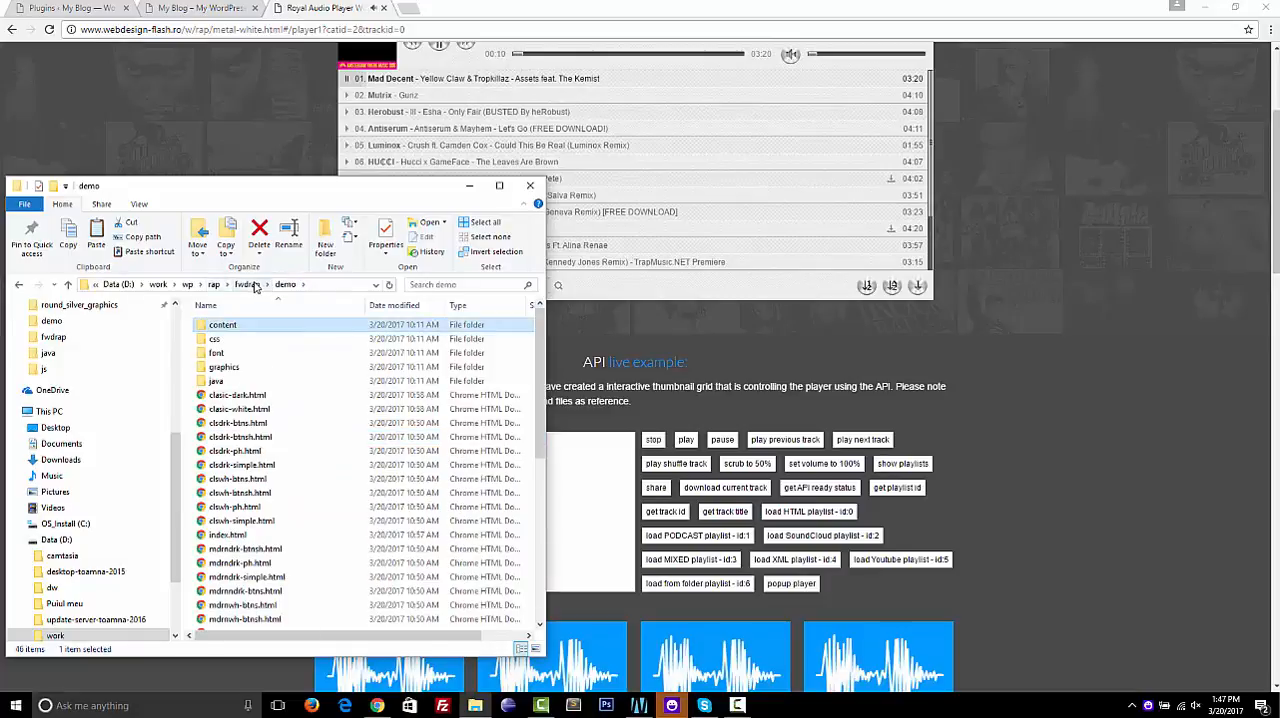
left_click(248, 285)
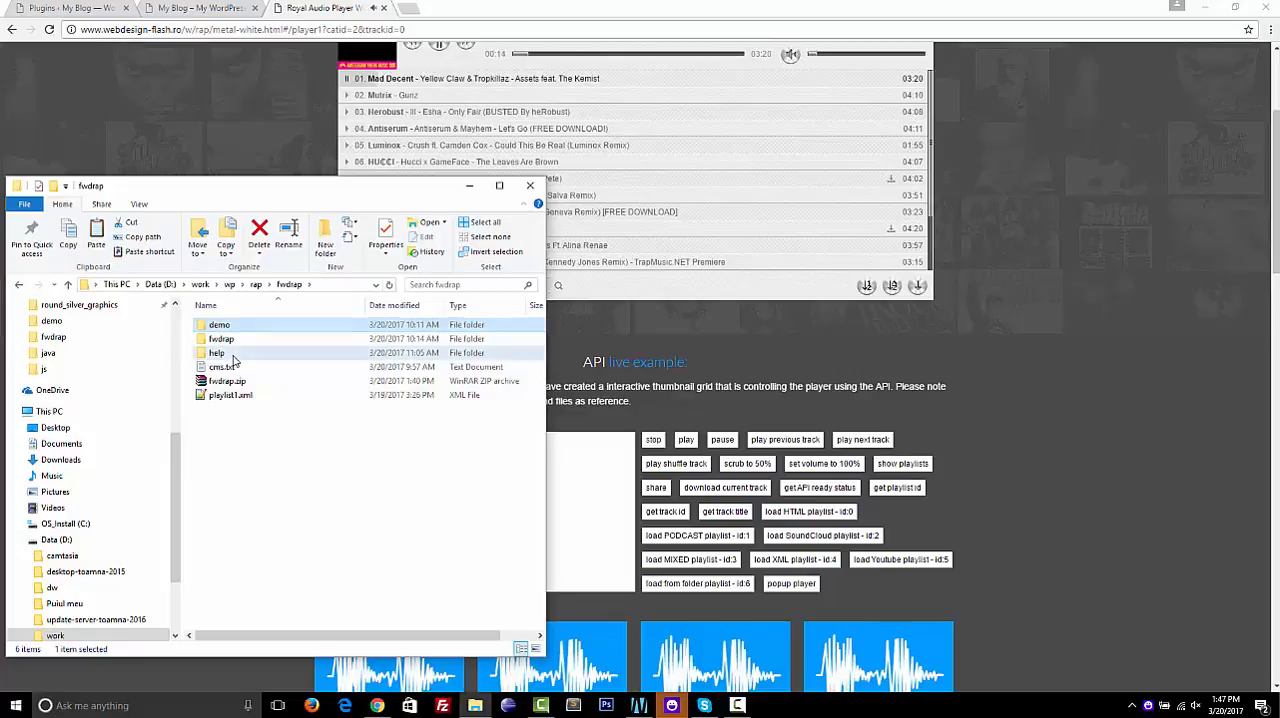
left_click(232, 356)
double_click(232, 356)
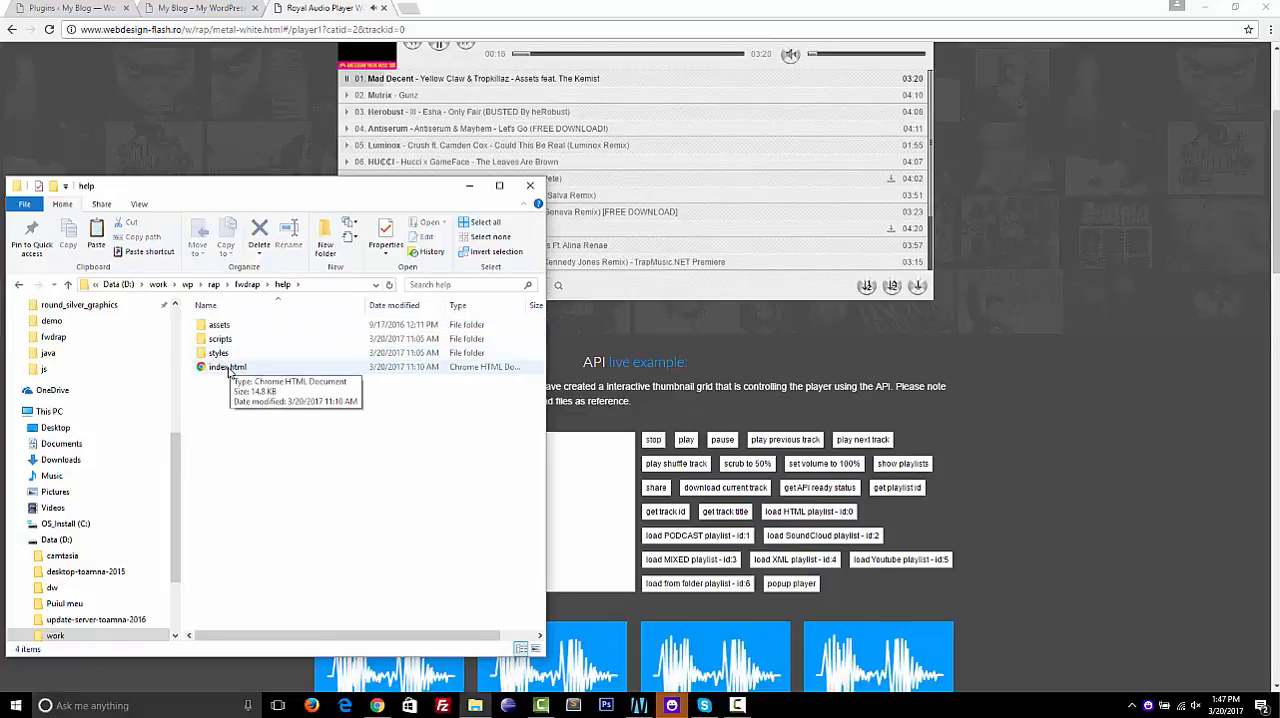
double_click(229, 370)
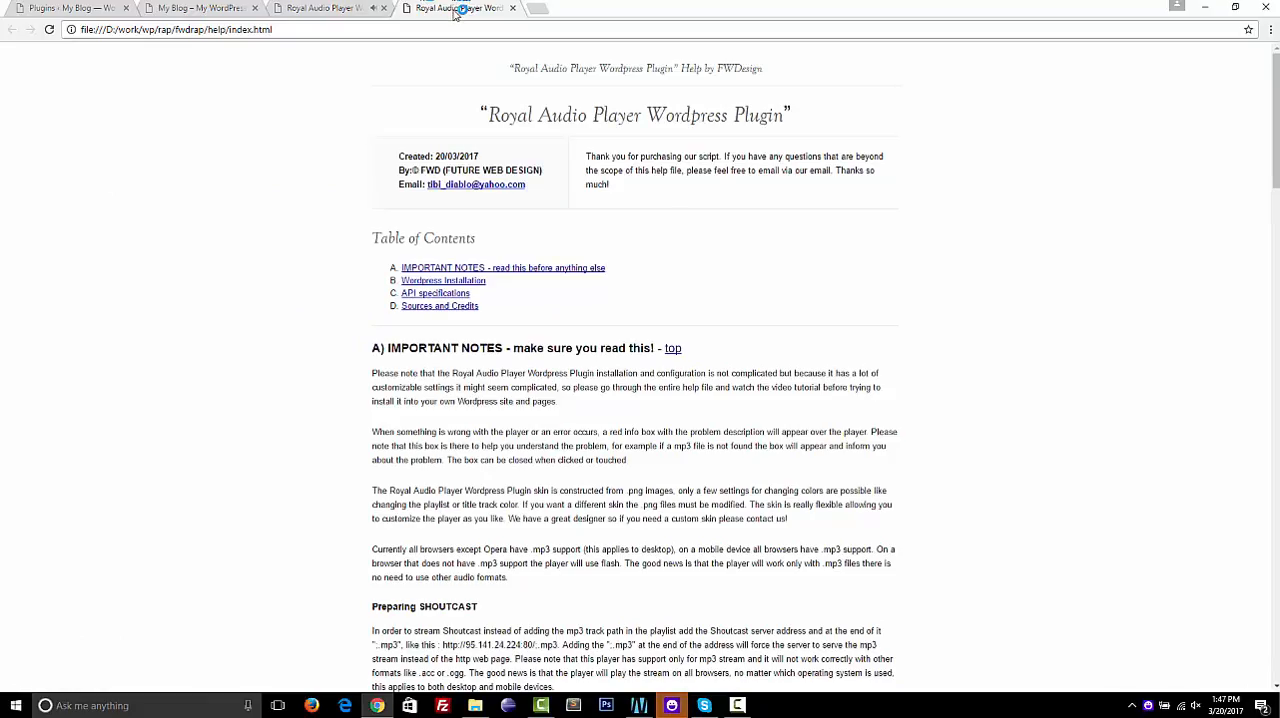
Examine the help file's important notes, WordPress installation, API specifications and code example, and return to its table of contents
scroll(366, 240, "down", 5)
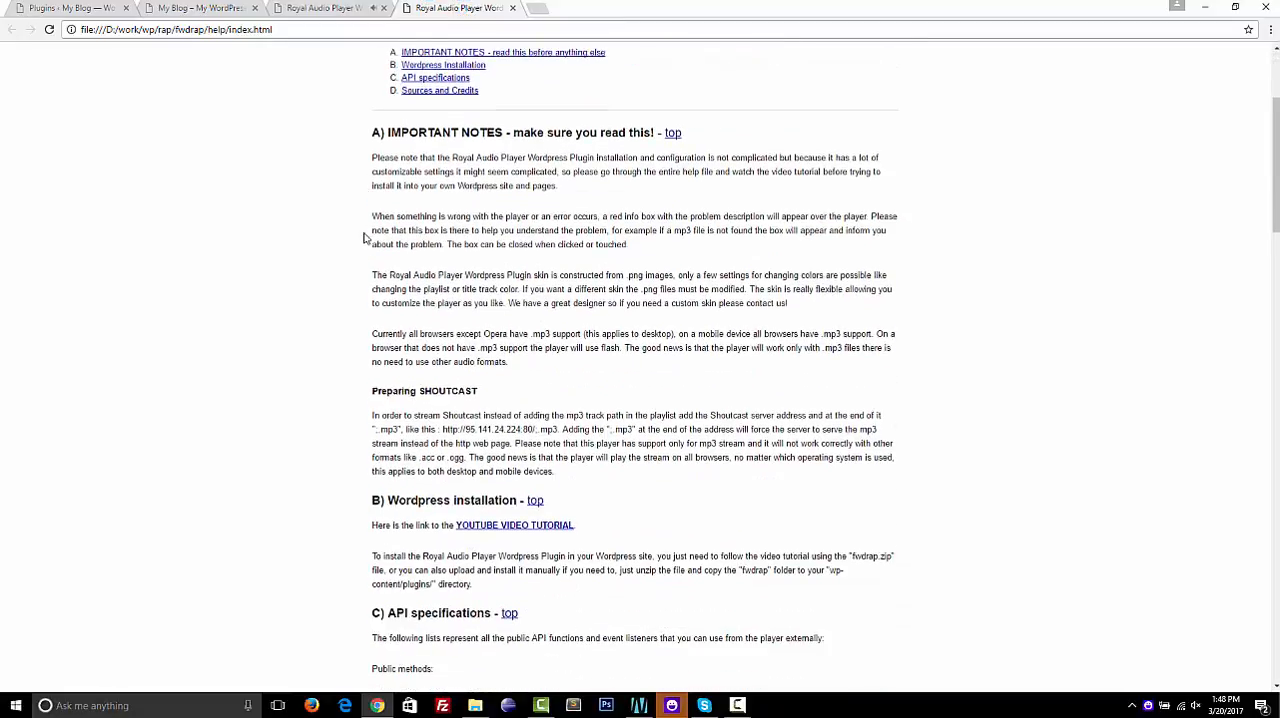
scroll(366, 240, "up", 3)
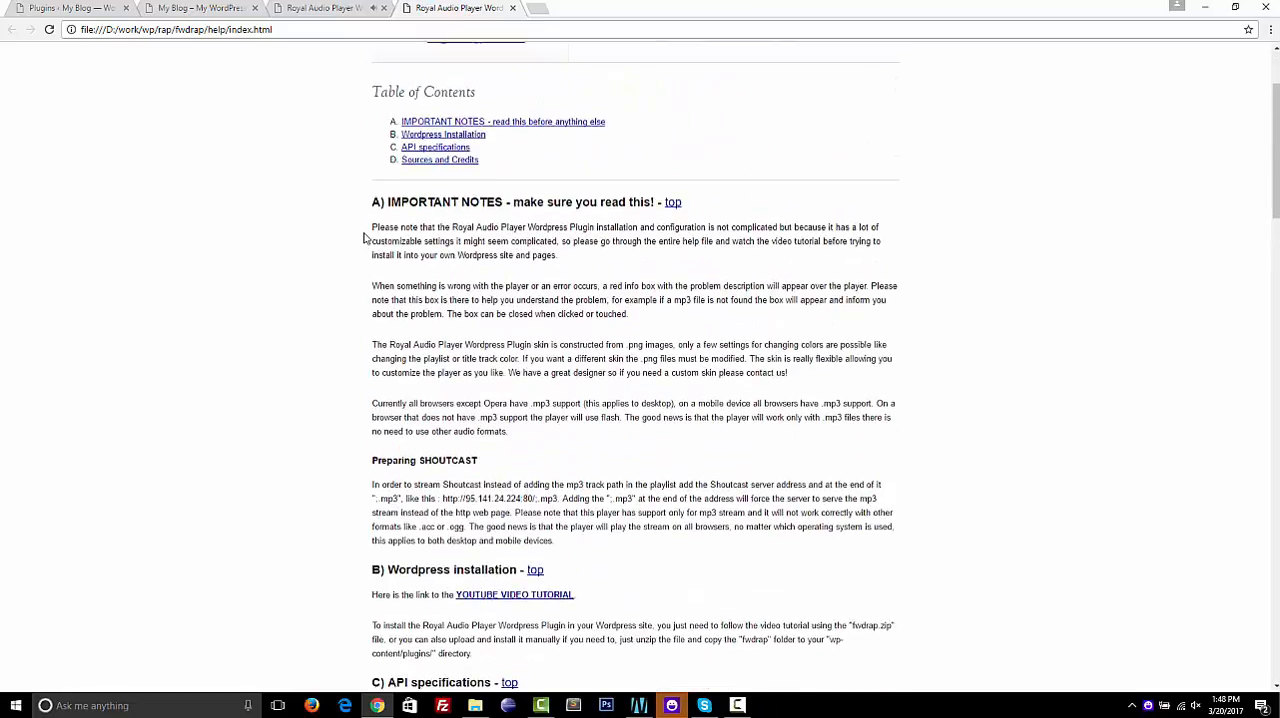
scroll(366, 240, "down", 8)
scroll(400, 238, "up", 2)
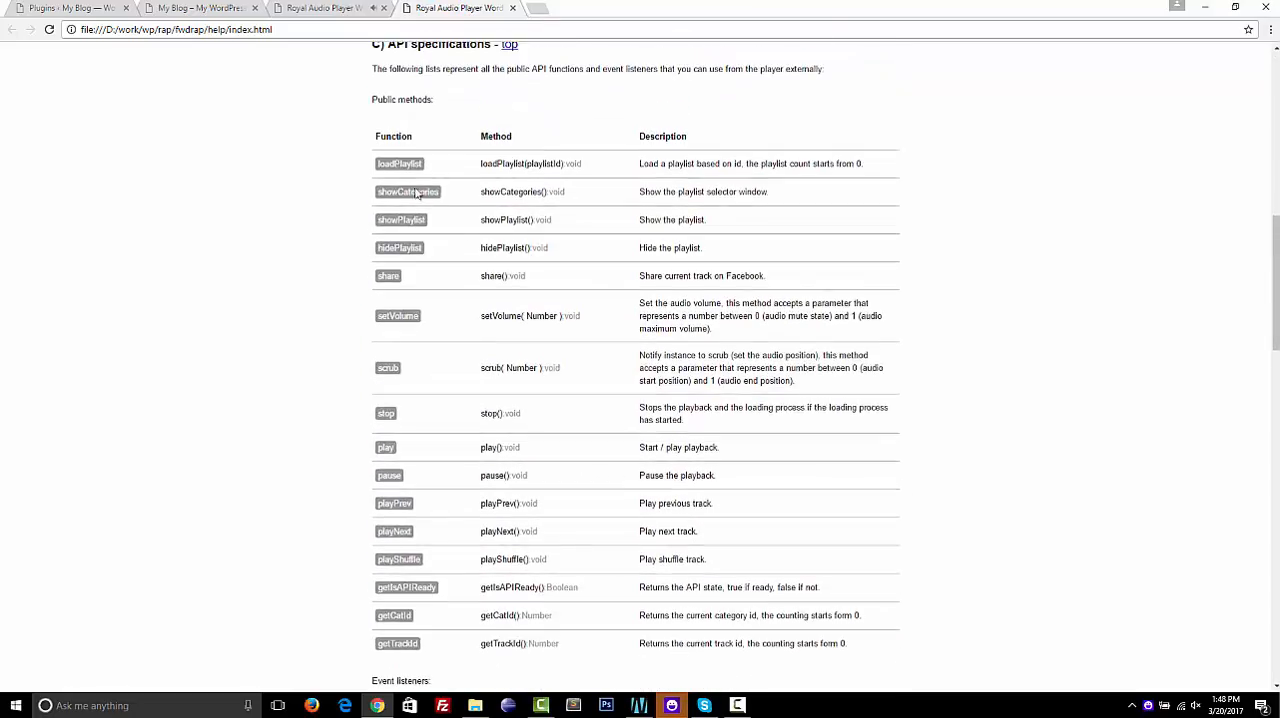
scroll(350, 183, "down", 15)
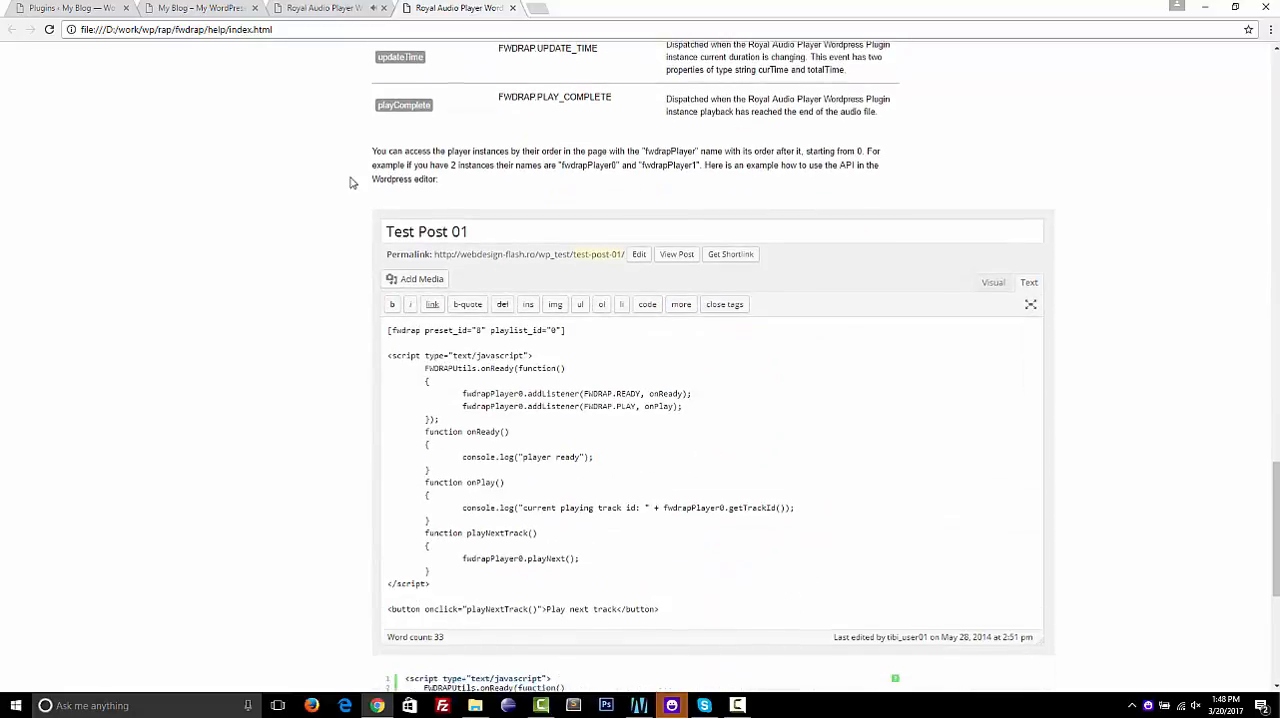
scroll(350, 183, "down", 2)
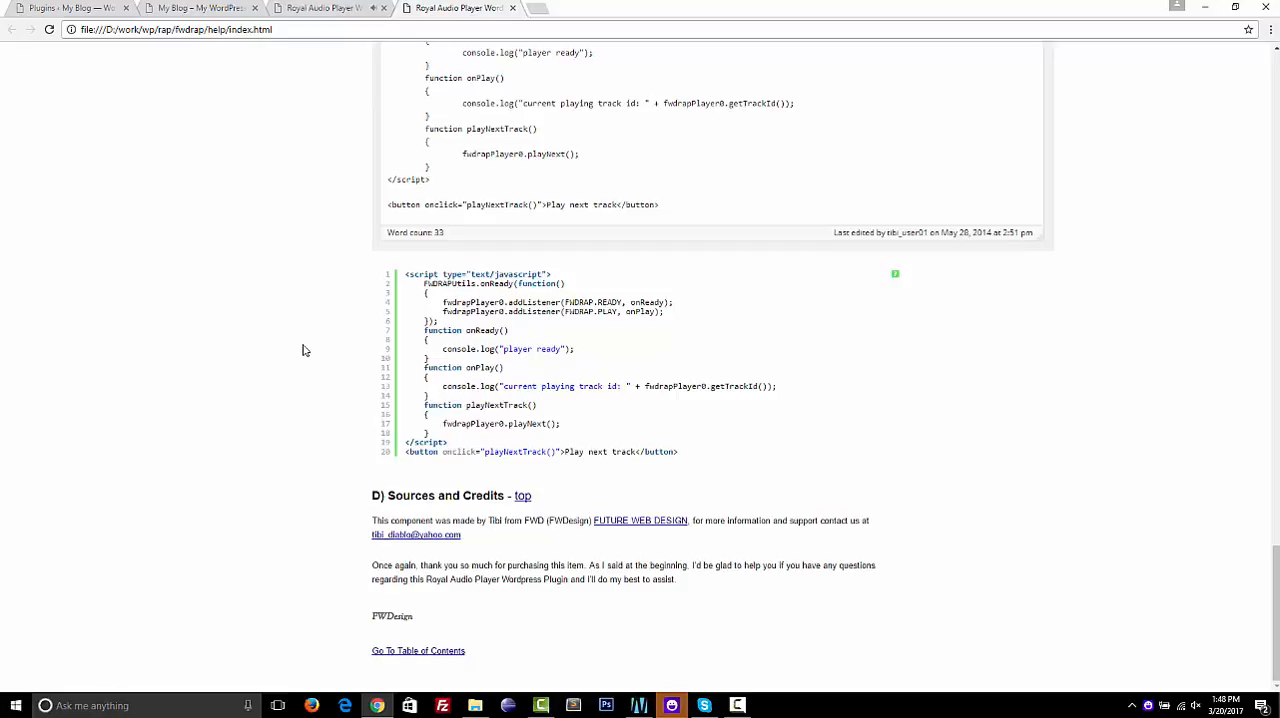
scroll(305, 350, "up", 20)
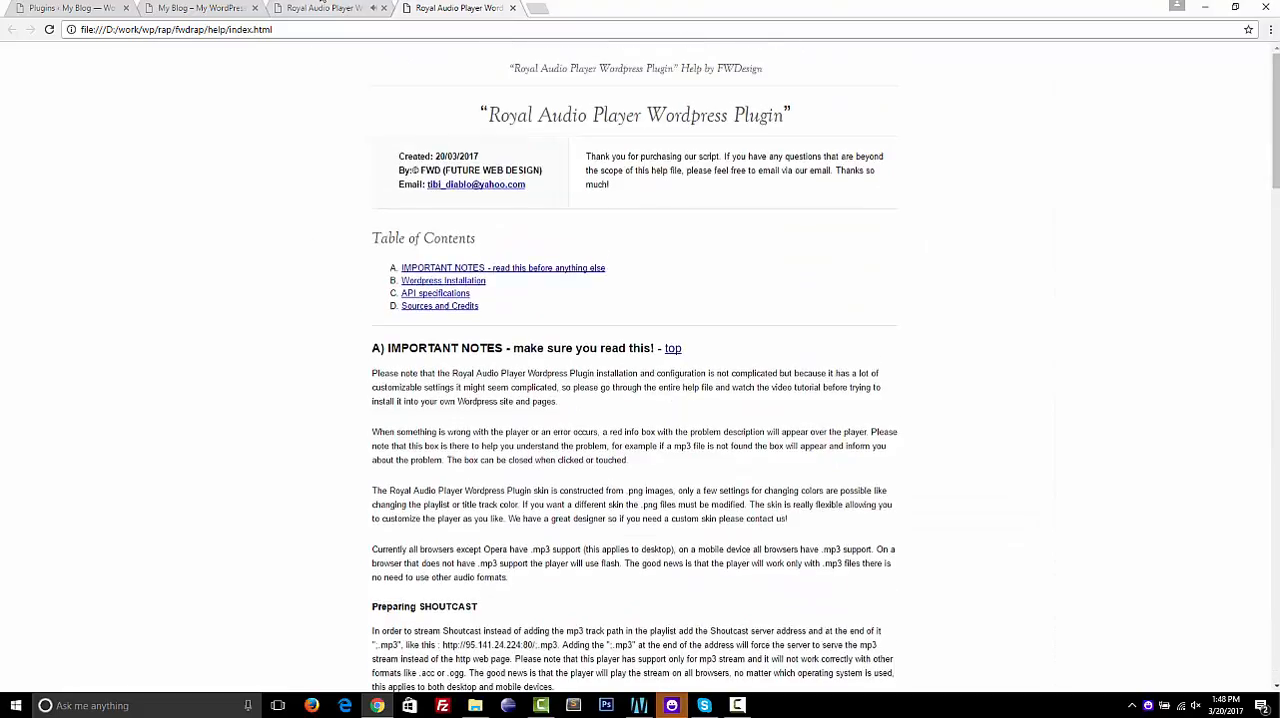
Return to the player preview page, reorder its browser tab after the help file, and view the API thumbnail grid
left_click(322, 8)
left_click_drag(322, 9, 430, 8)
scroll(274, 300, "down", 1)
scroll(271, 300, "down", 2)
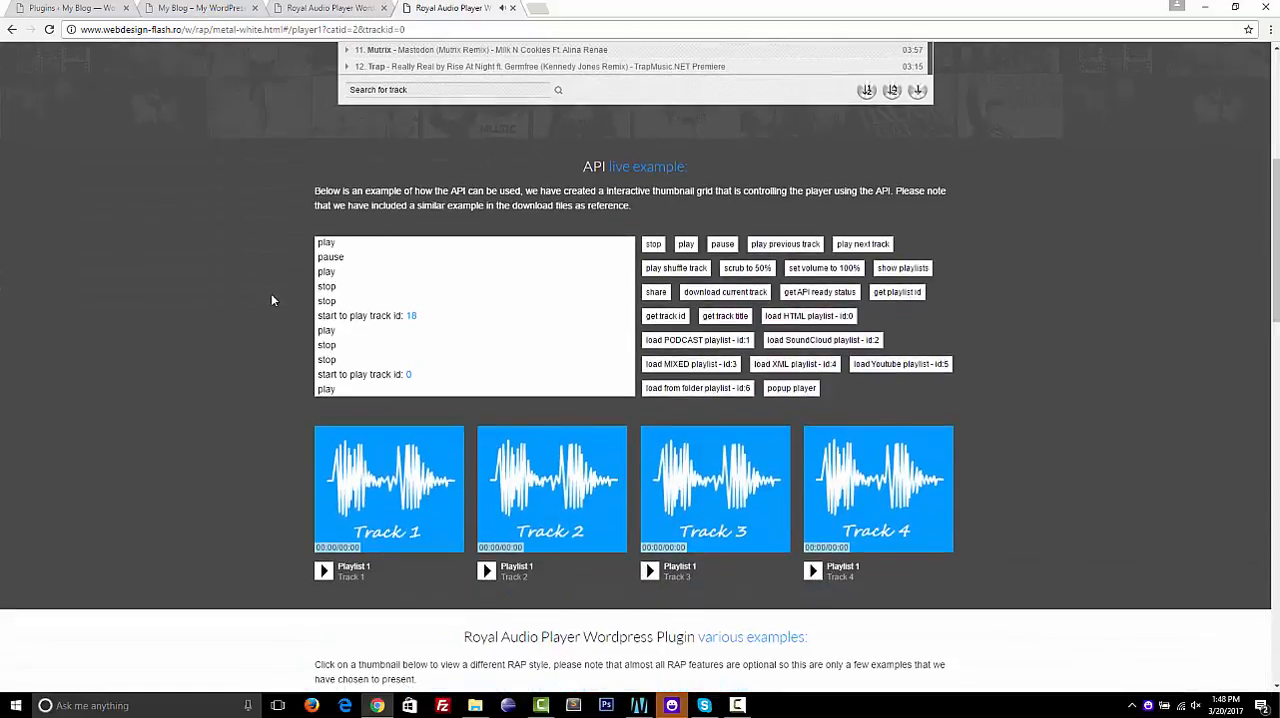
scroll(271, 300, "up", 1)
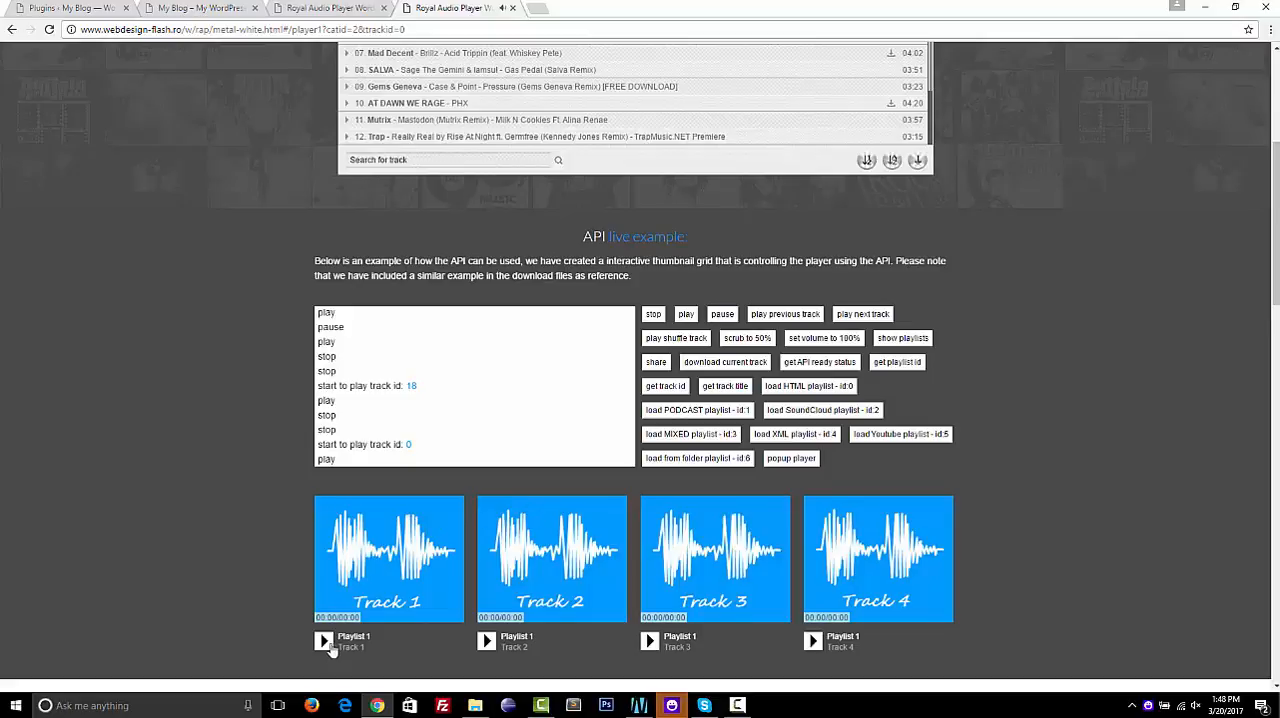
Play Track 1 from the API thumbnail grid and skip around its waveform, including to about 2:23, 1:16 and 5:21
left_click(325, 642)
scroll(330, 648, "down", 2)
scroll(300, 600, "up", 2)
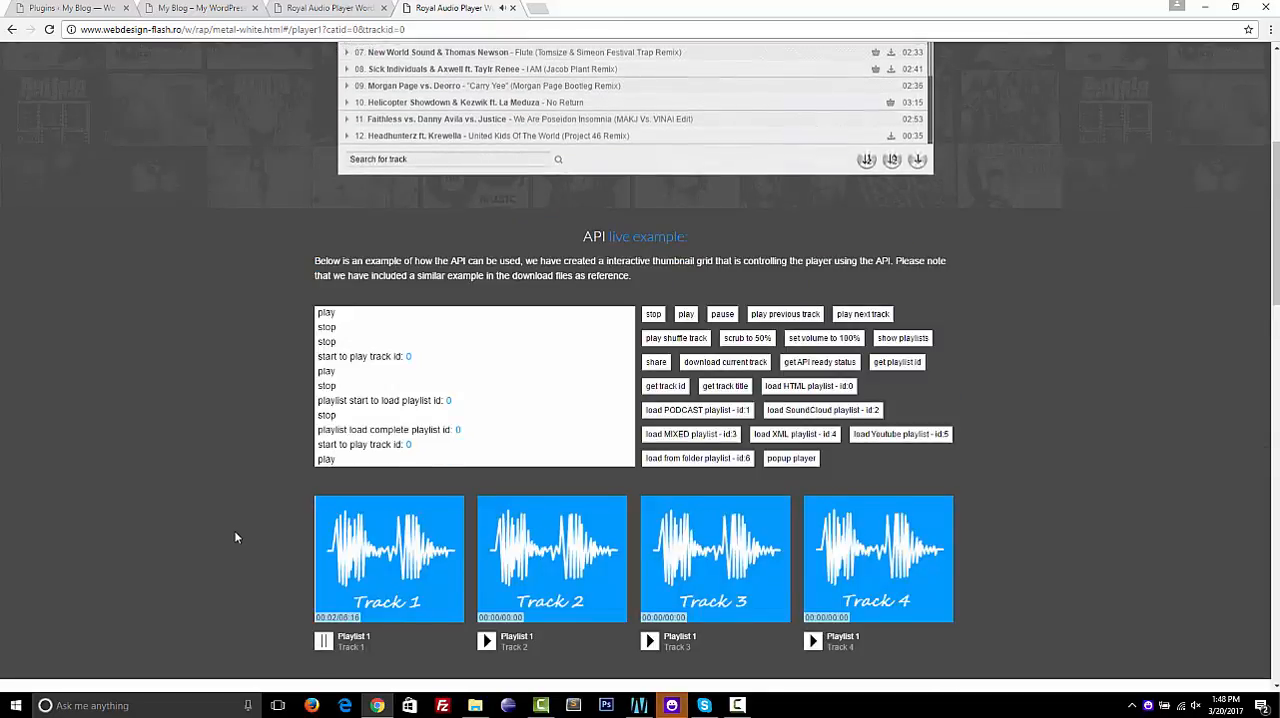
left_click(373, 557)
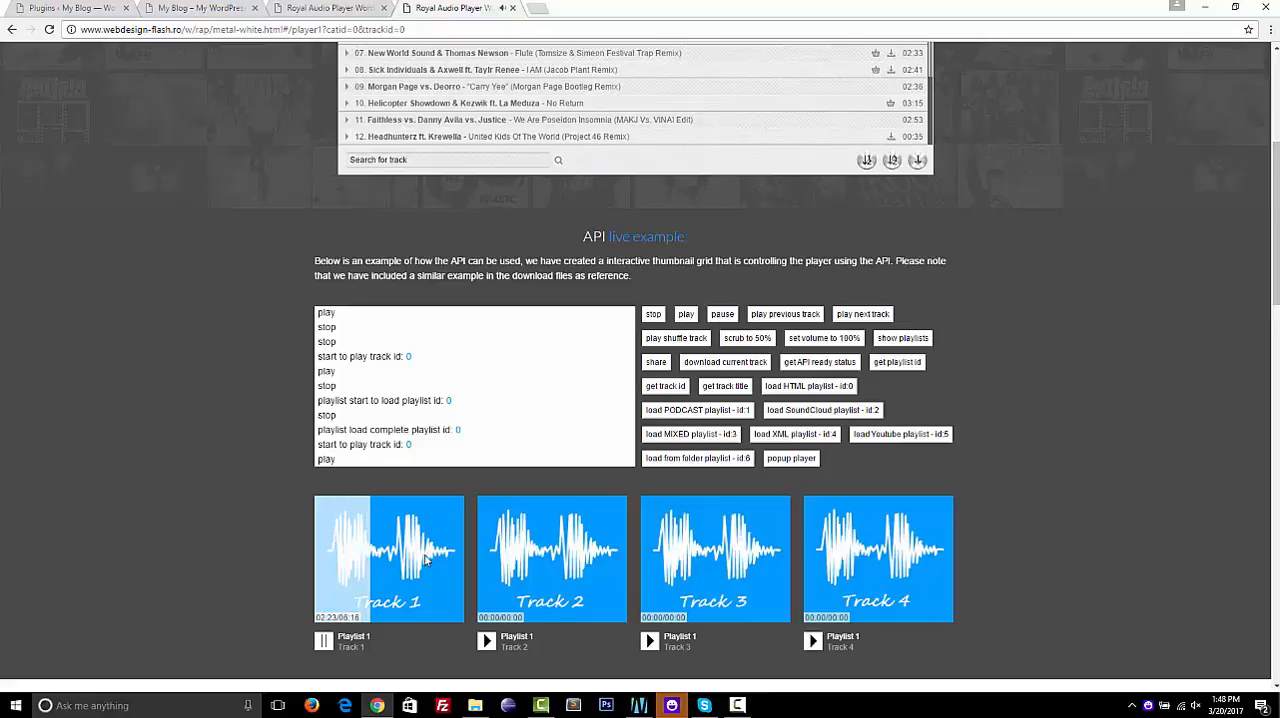
left_click(425, 562)
left_click(343, 563)
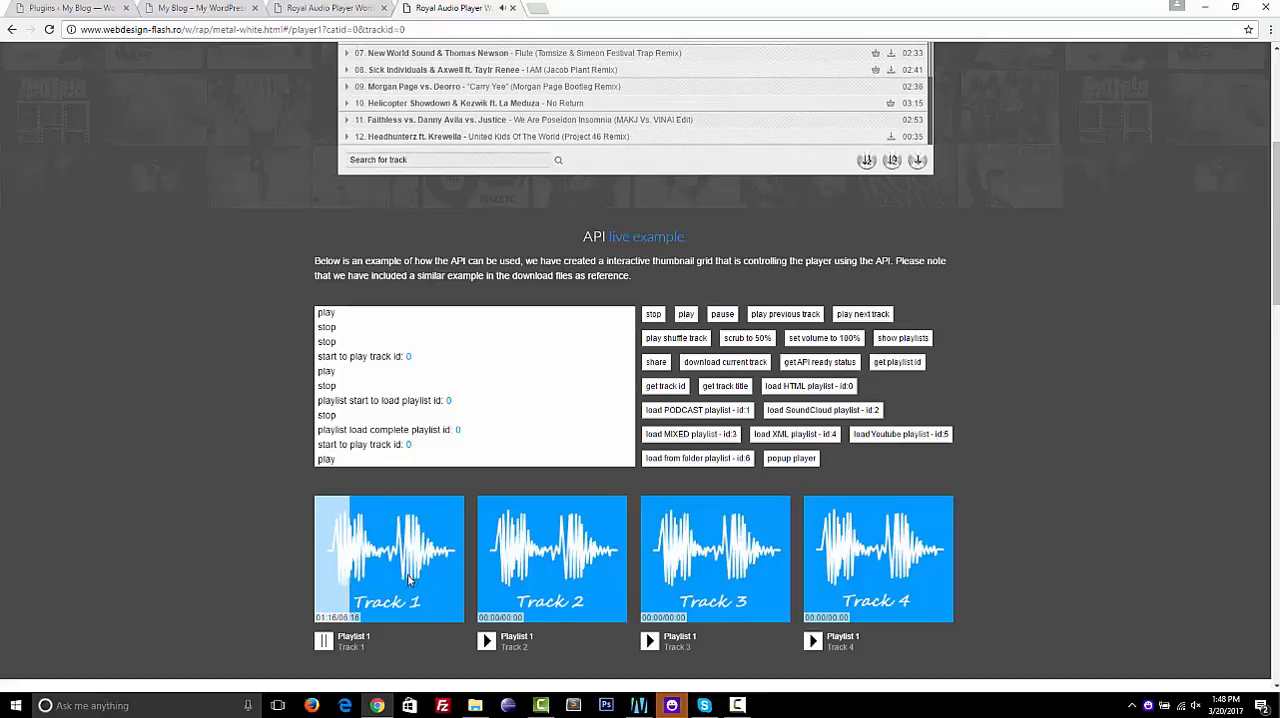
left_click(442, 577)
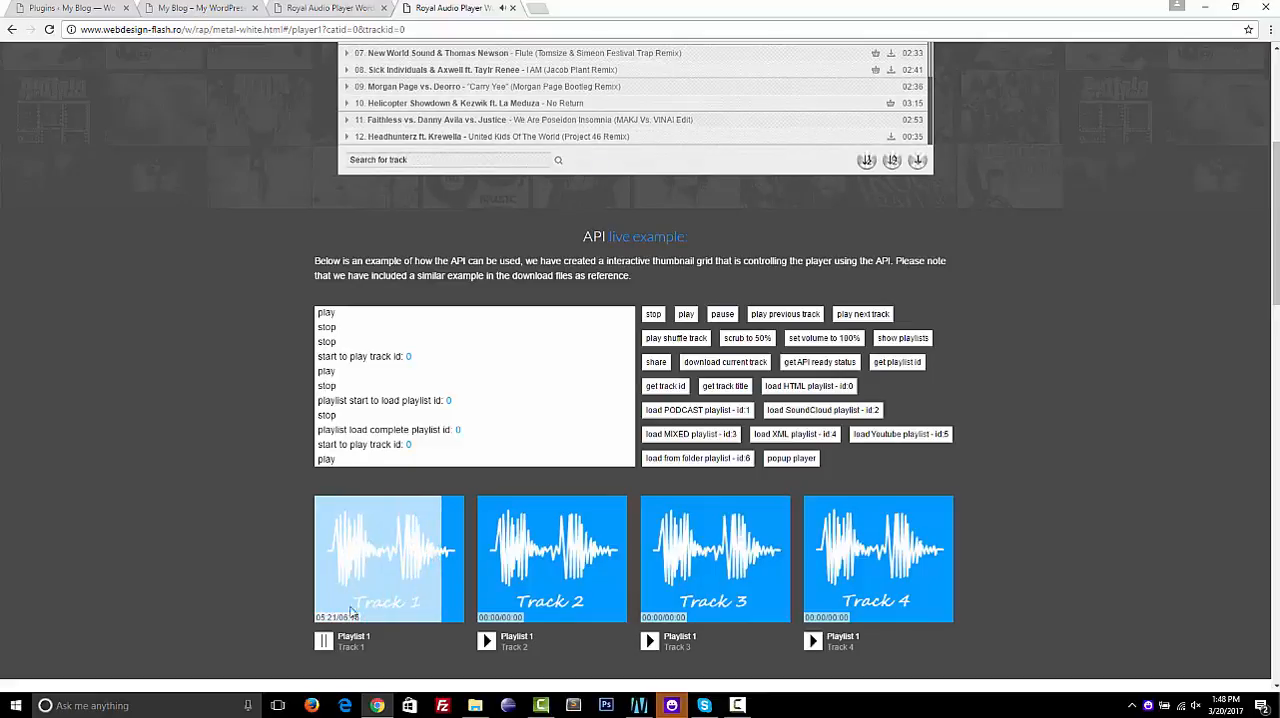
Play Track 2, Track 3 and Track 4 in turn from the API thumbnail grid
left_click(487, 640)
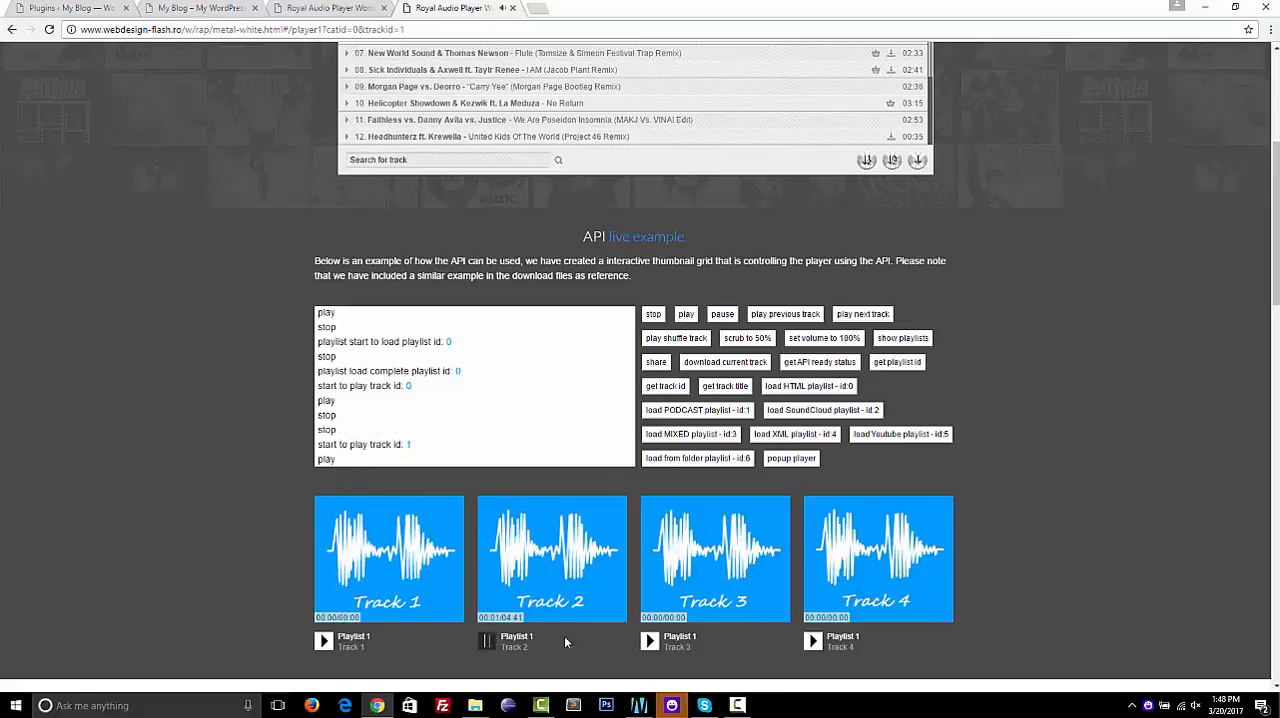
left_click(645, 643)
left_click(810, 643)
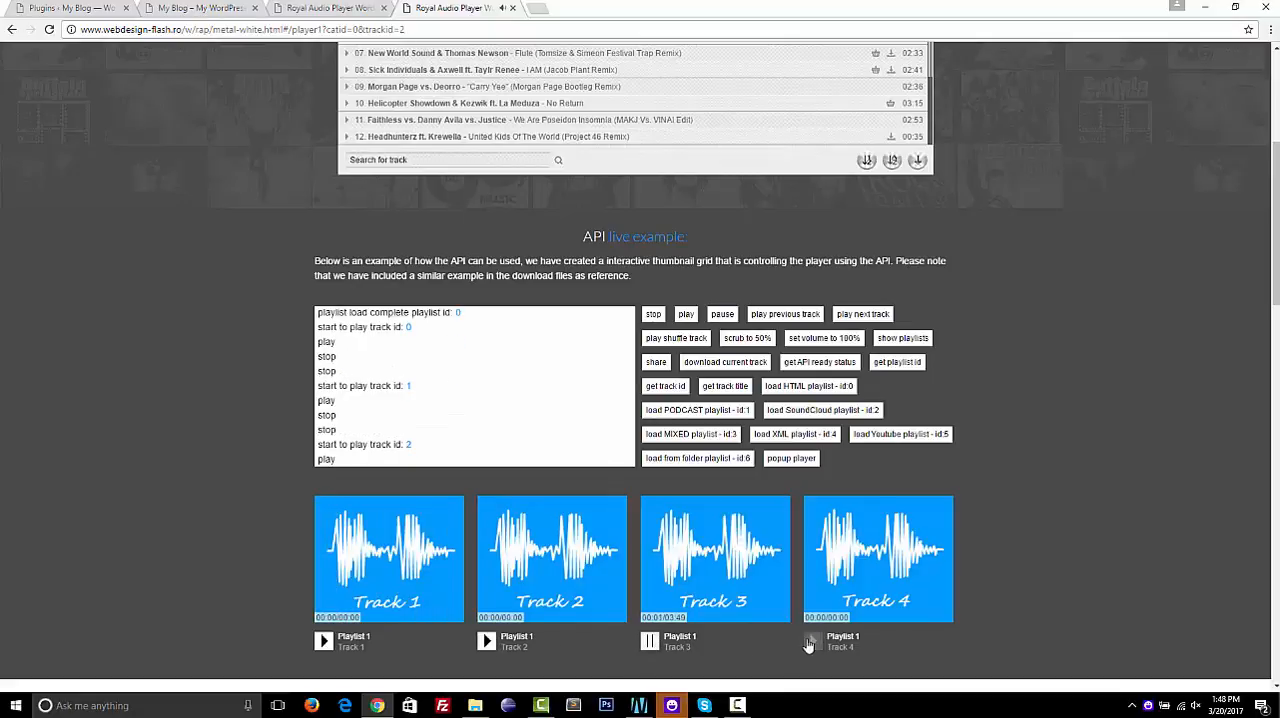
Skip within Track 4's waveform to about 1:27 and about 3:56, and pause the track
left_click(855, 577)
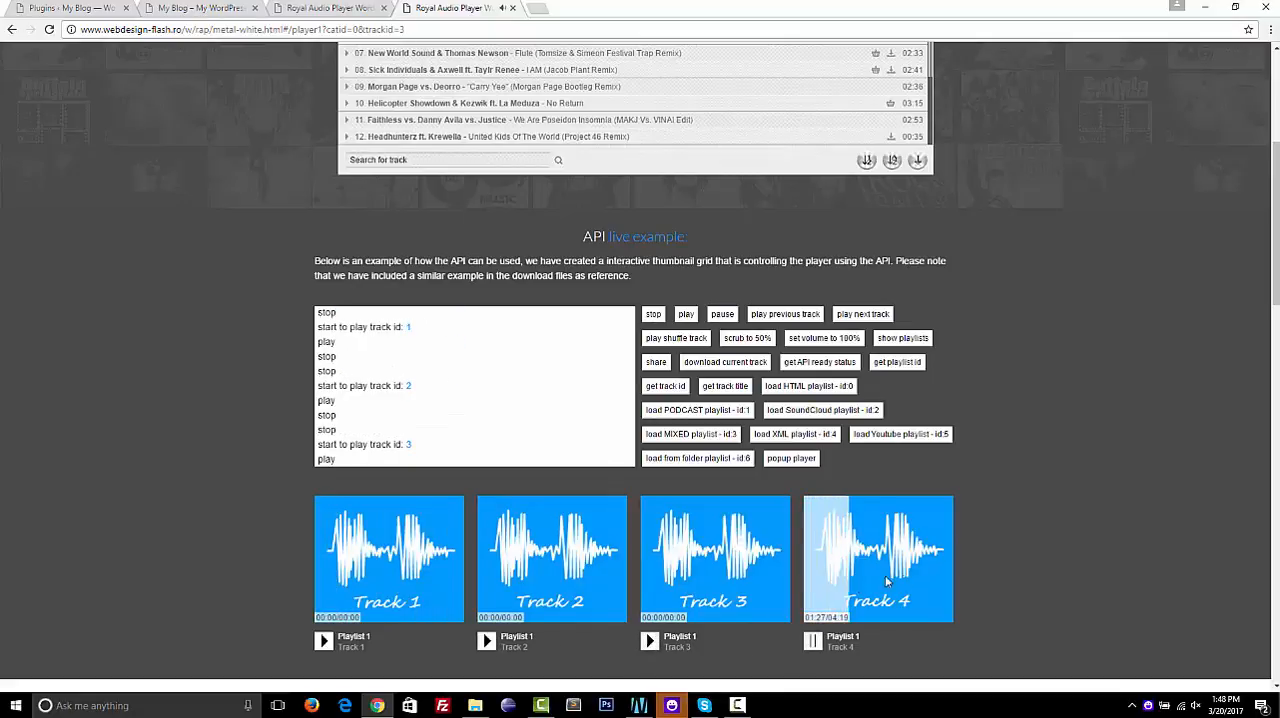
left_click(855, 576)
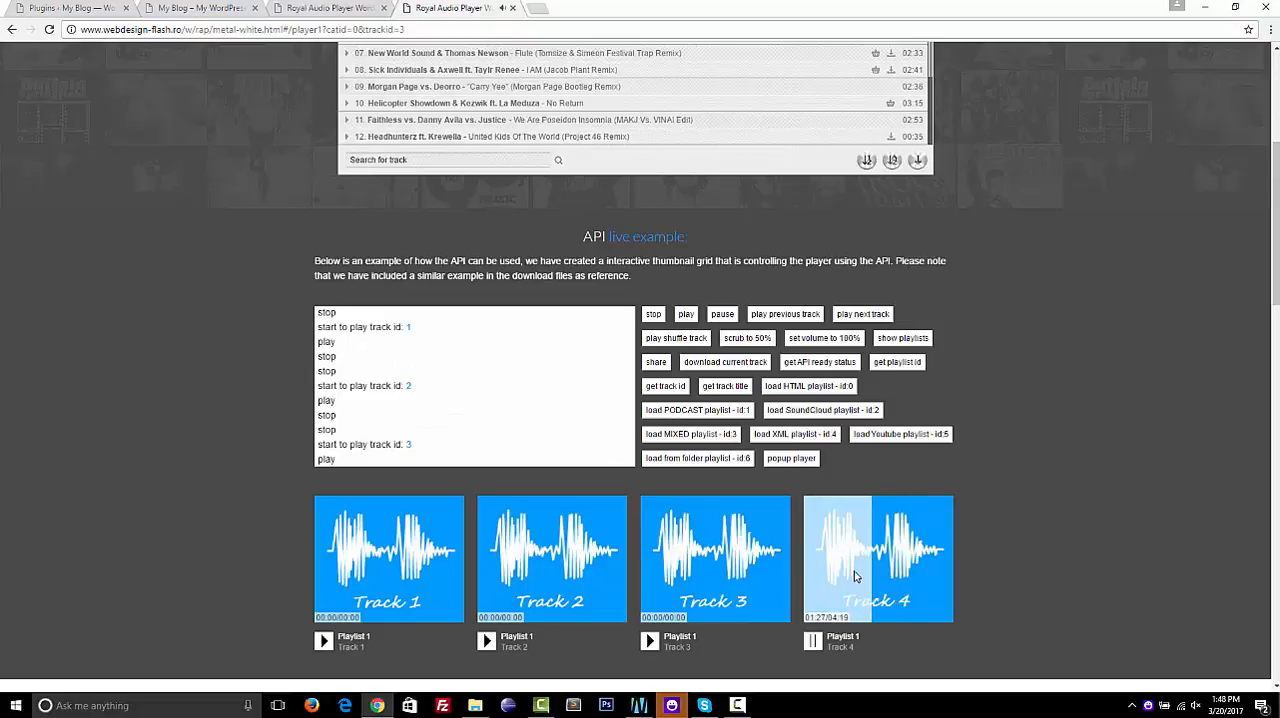
left_click(942, 580)
left_click(812, 641)
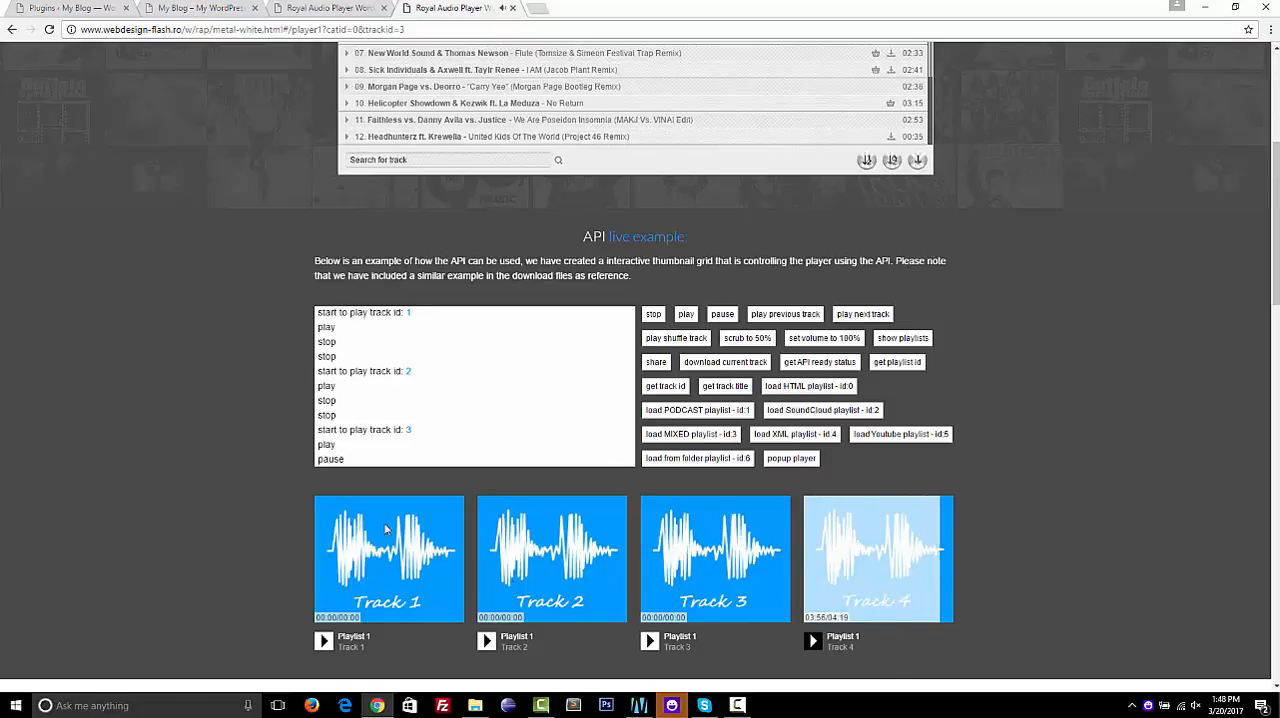
View the "Simple style with disabled playlist and categories" example from the various examples section, and close its page
scroll(185, 315, "down", 8)
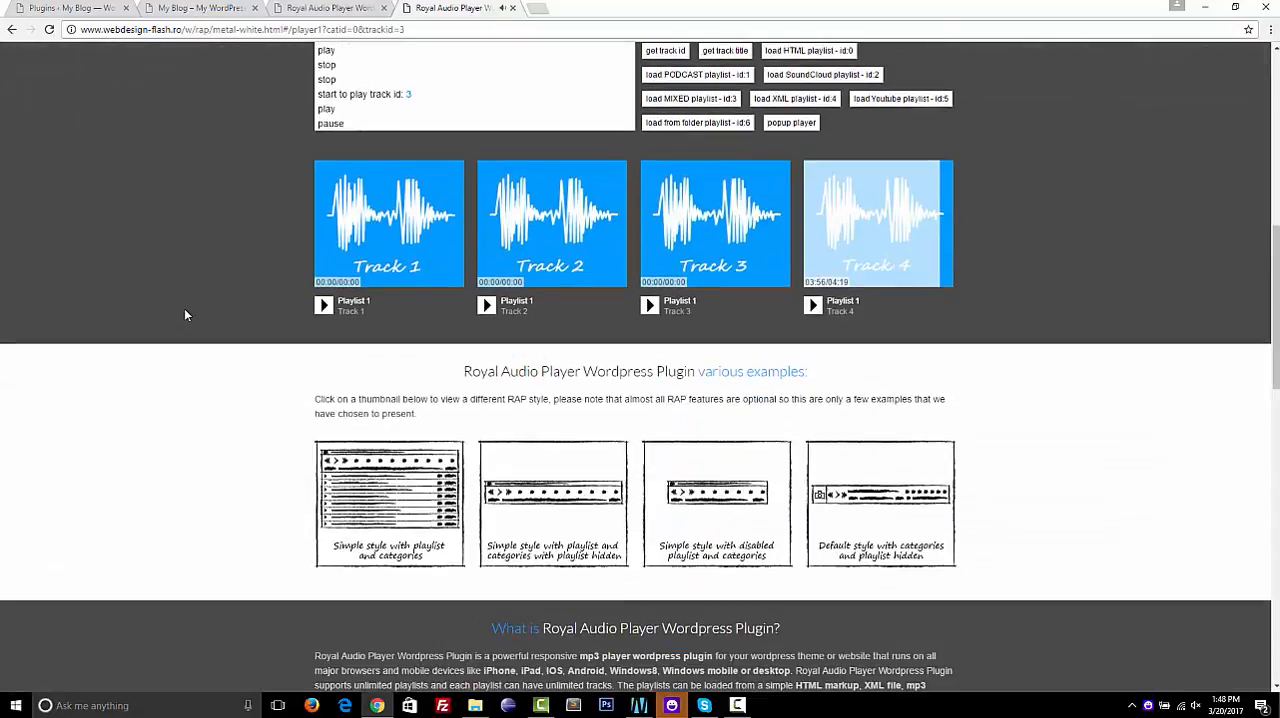
scroll(184, 315, "down", 3)
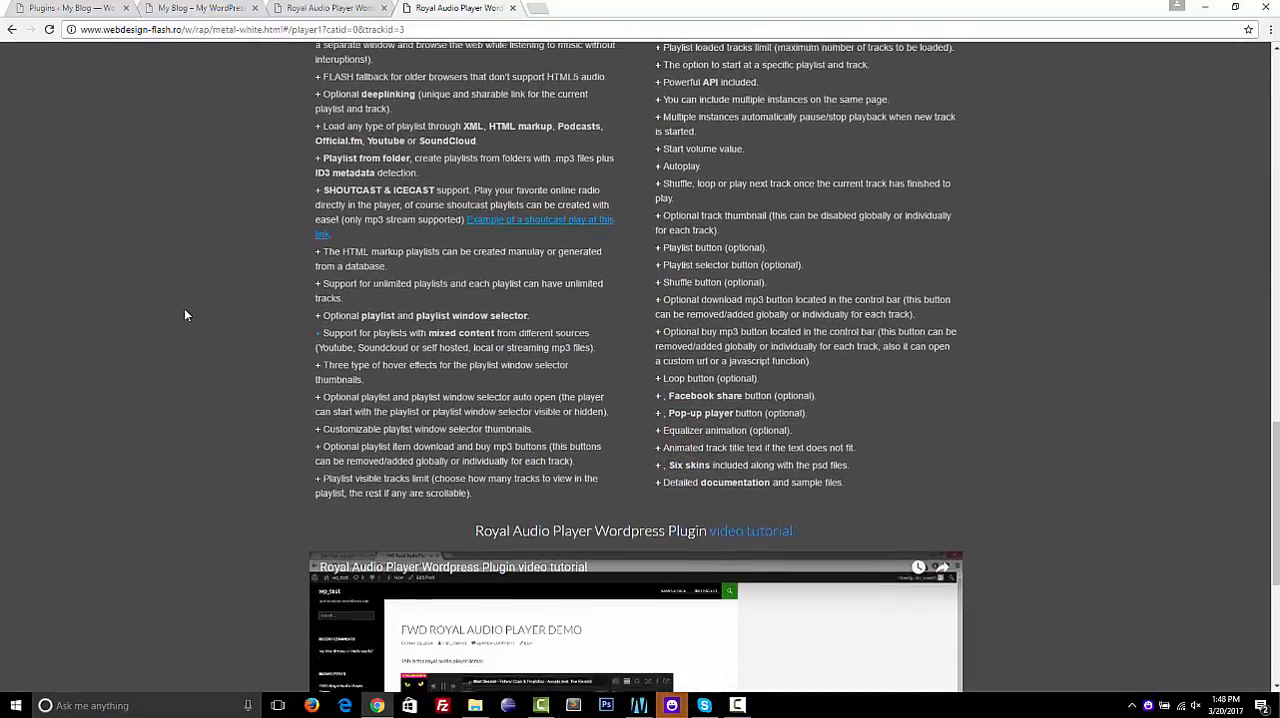
scroll(184, 315, "up", 7)
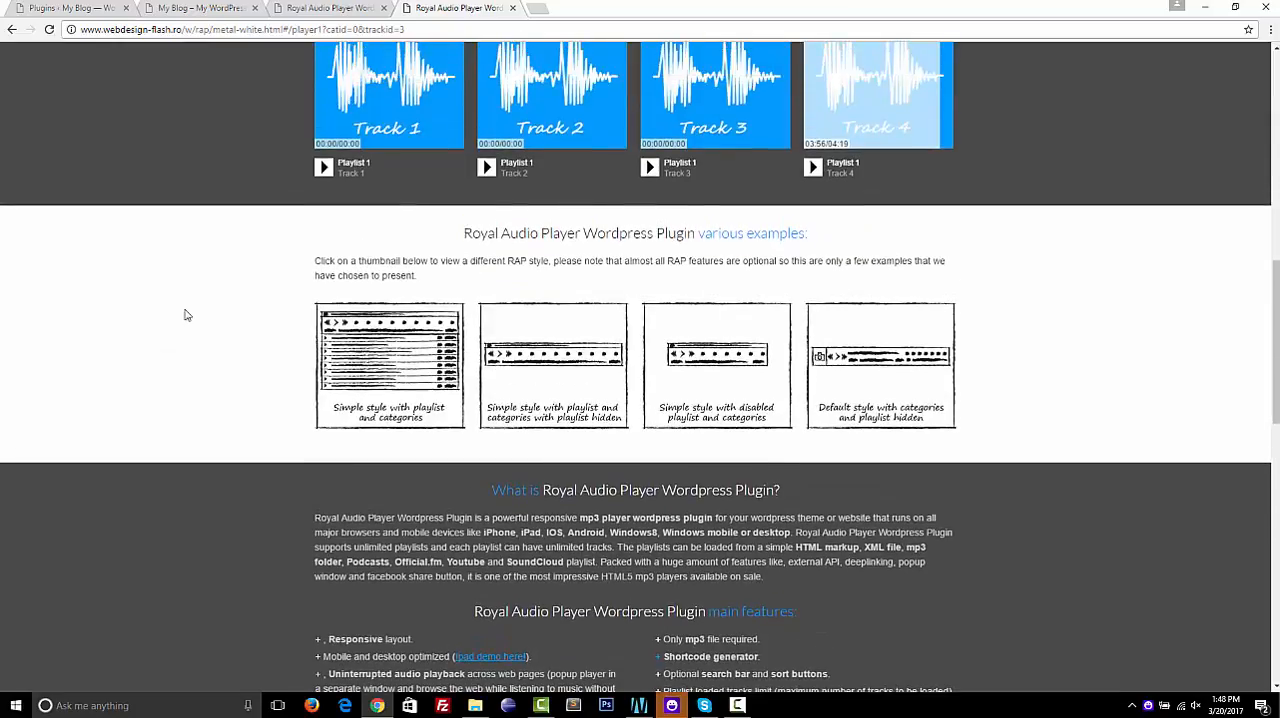
left_click(697, 368)
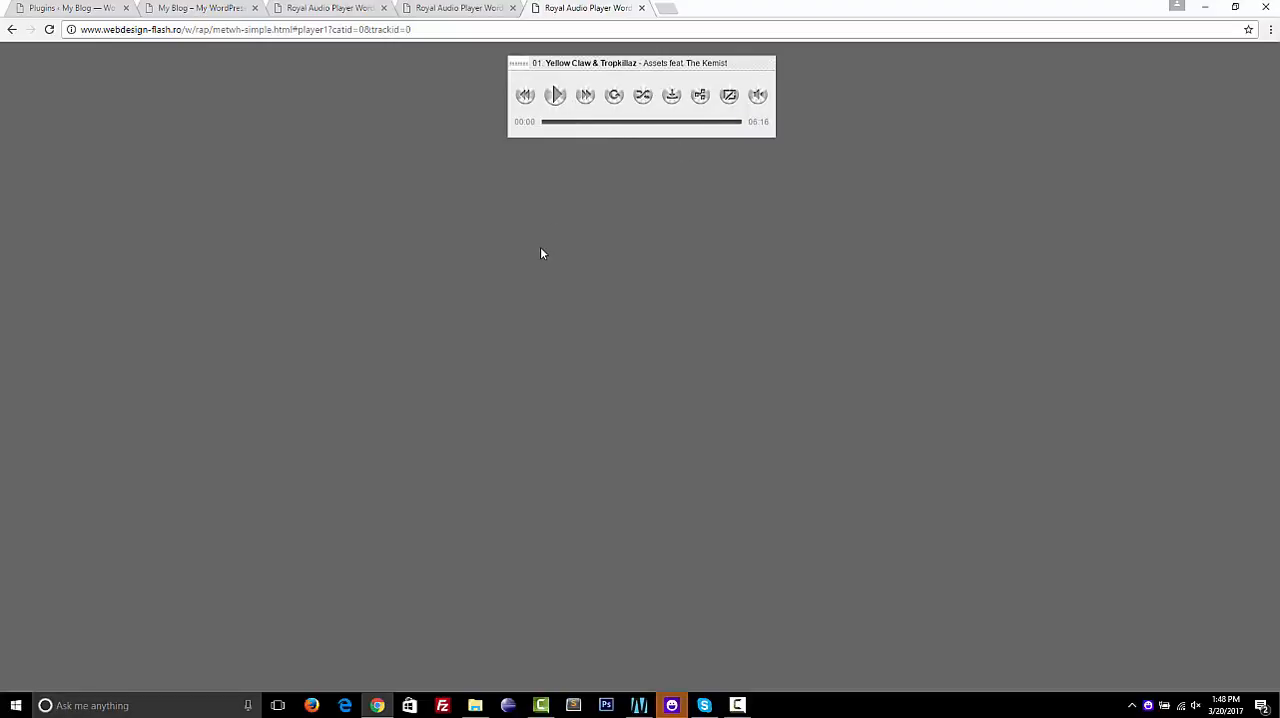
key("ctrl+w")
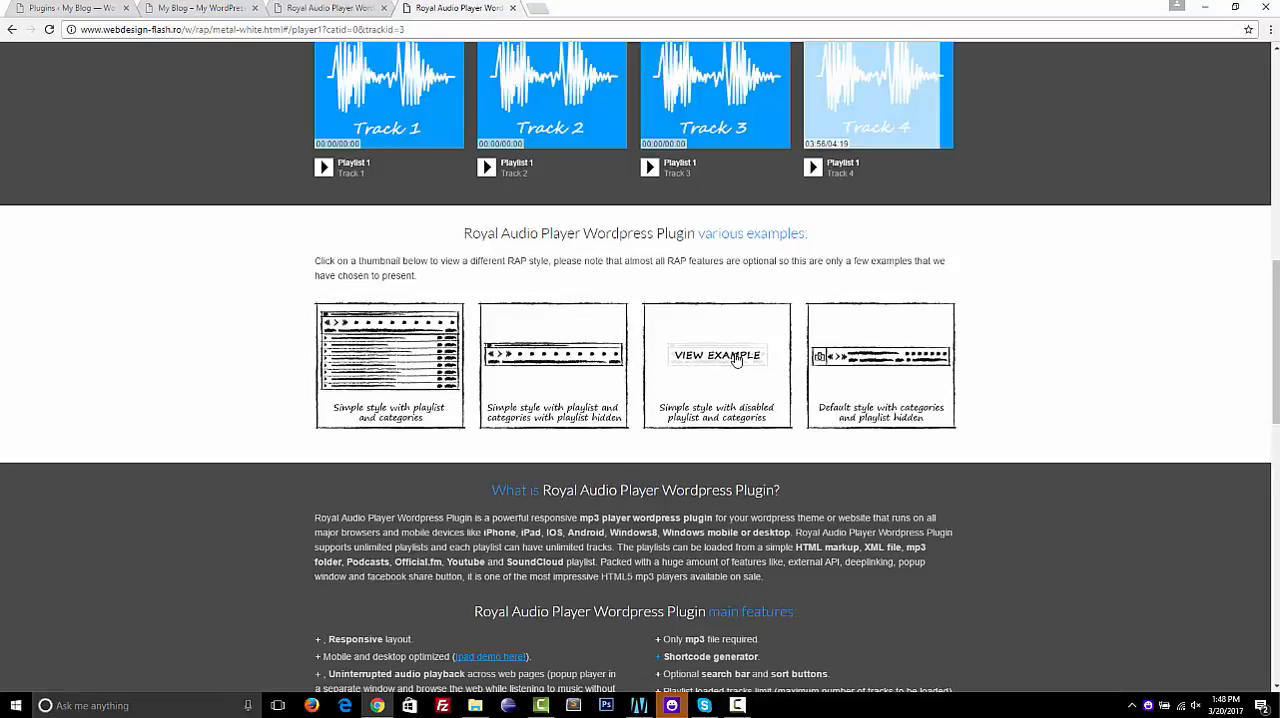
View the "Default style with categories and playlist hidden" example, show and hide its playlist, and close its page
left_click(885, 358)
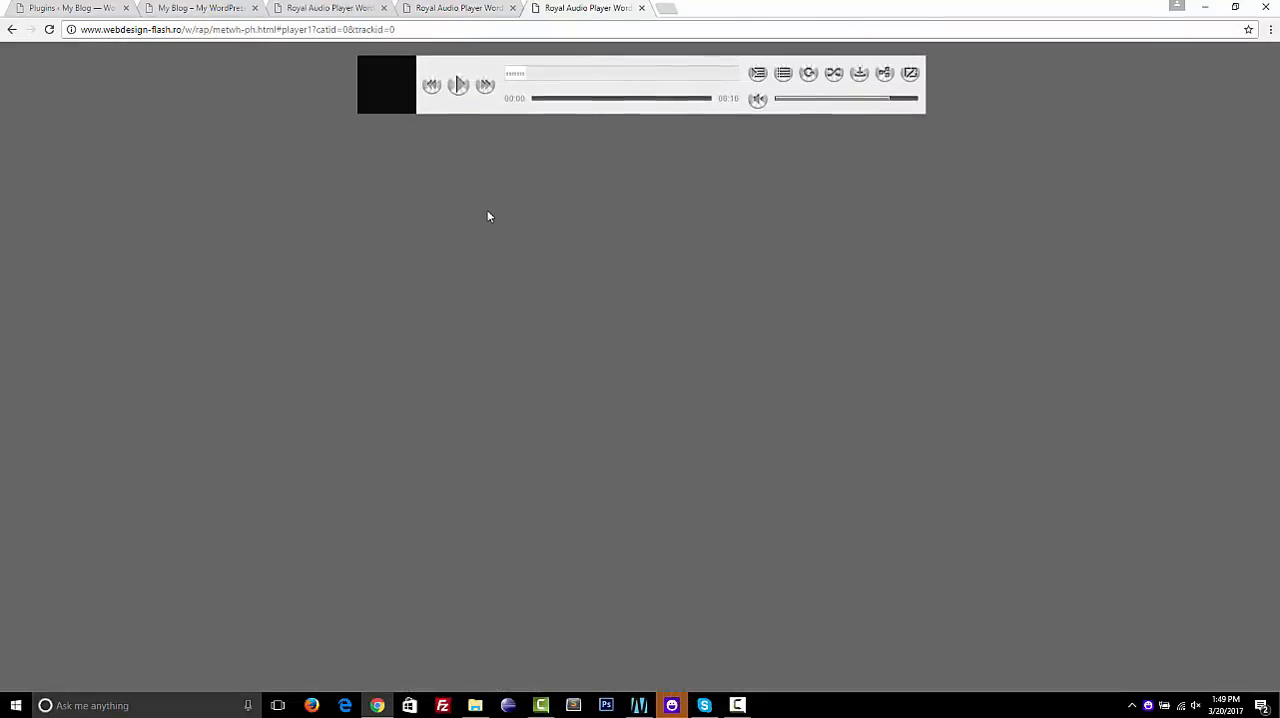
left_click(785, 75)
left_click(785, 75)
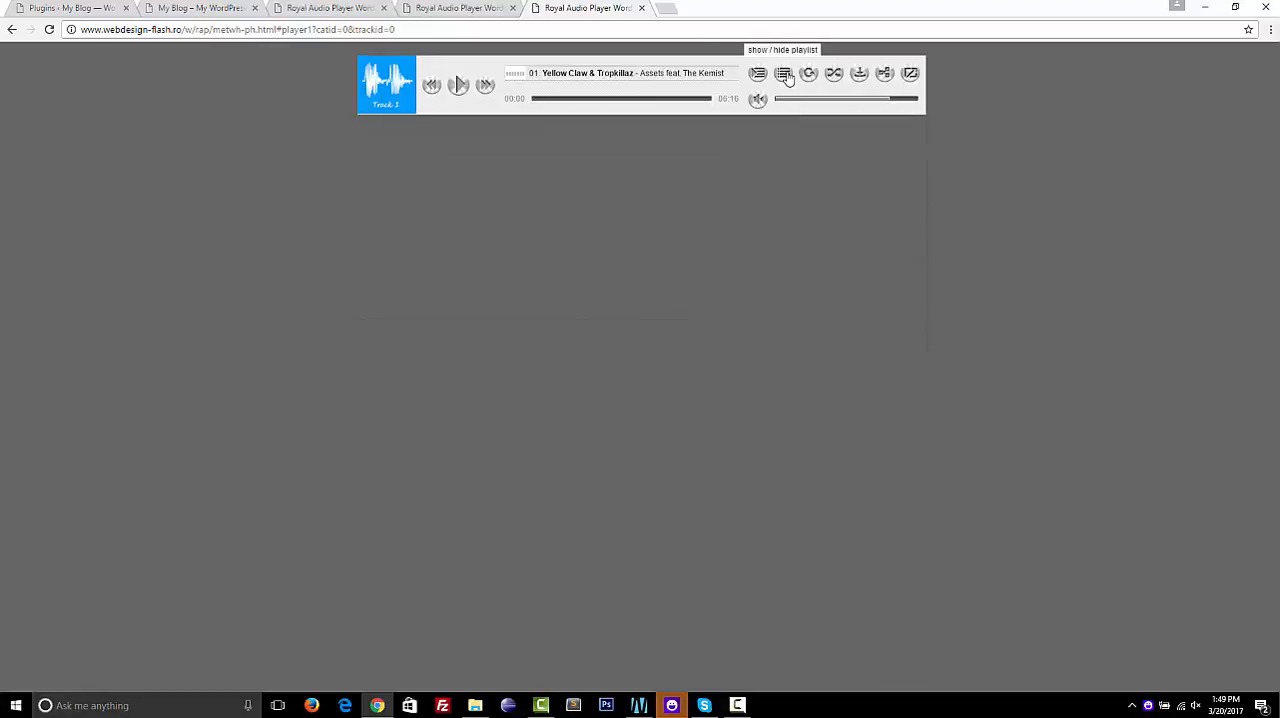
key("ctrl+w")
Look over the plugin's main features list and load the Minimal Dark skin preview
scroll(240, 453, "down", 4)
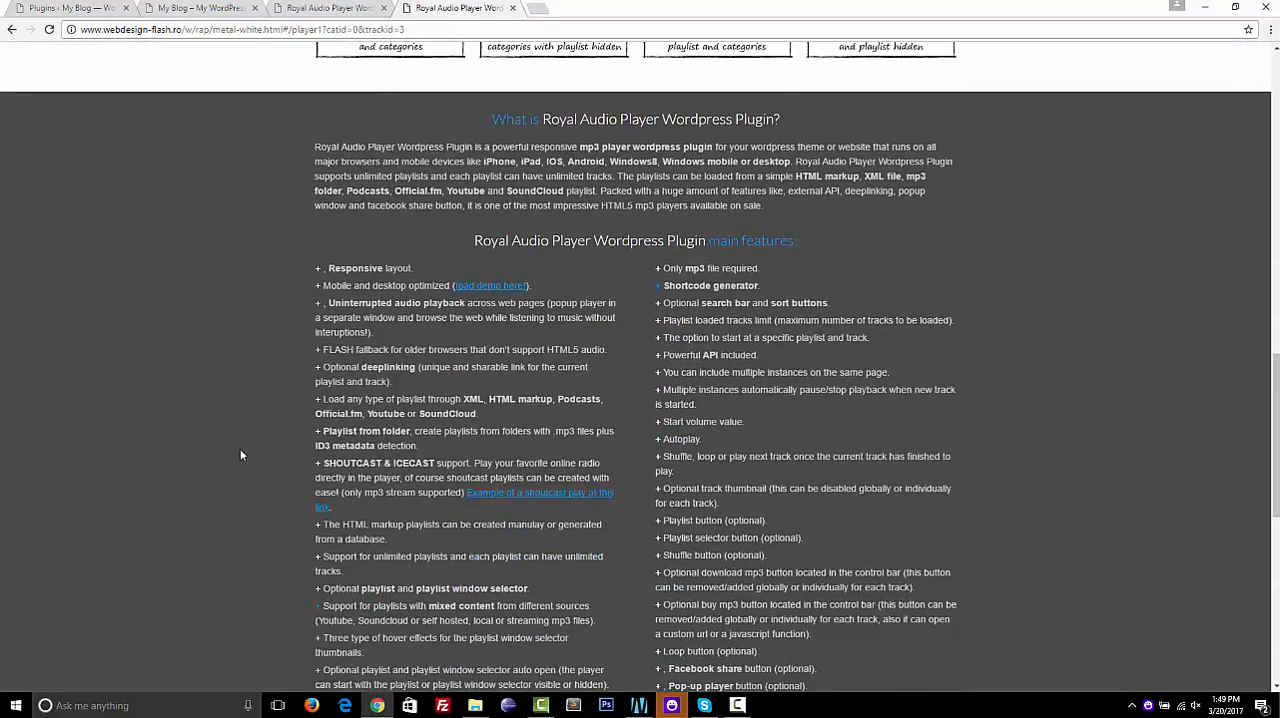
scroll(240, 455, "down", 4)
scroll(240, 455, "up", 10)
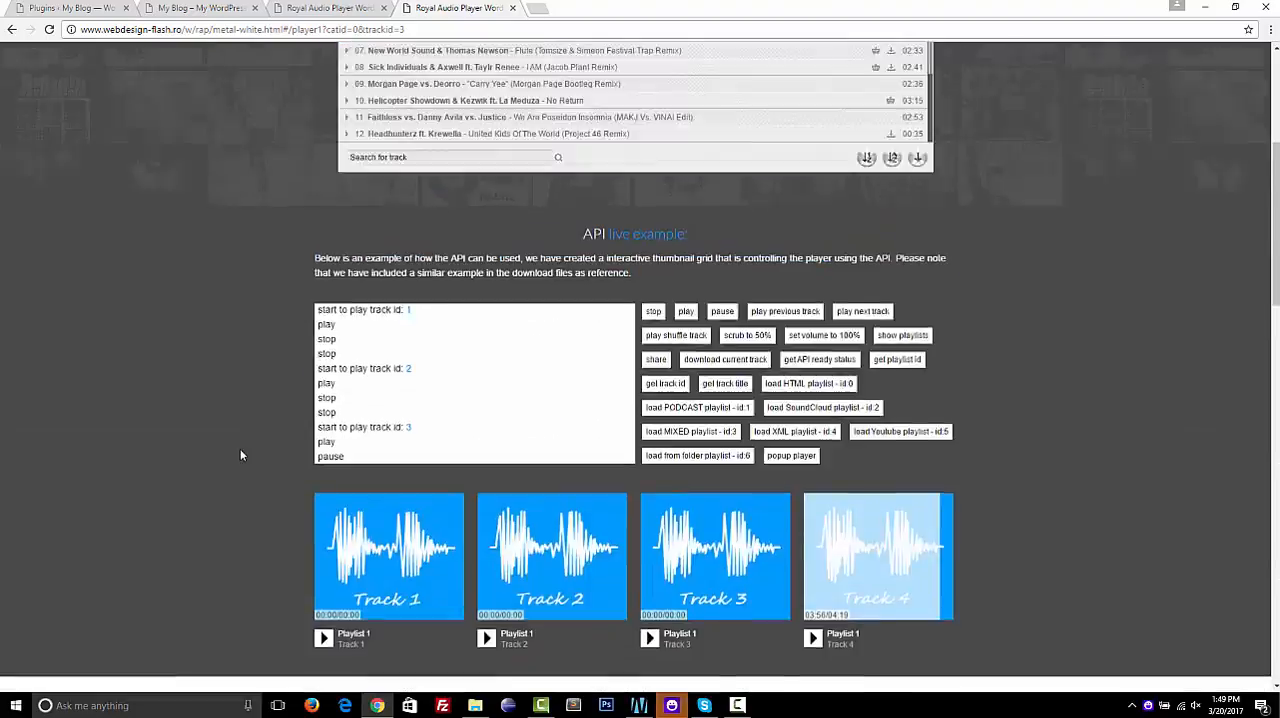
scroll(240, 455, "up", 5)
left_click(363, 170)
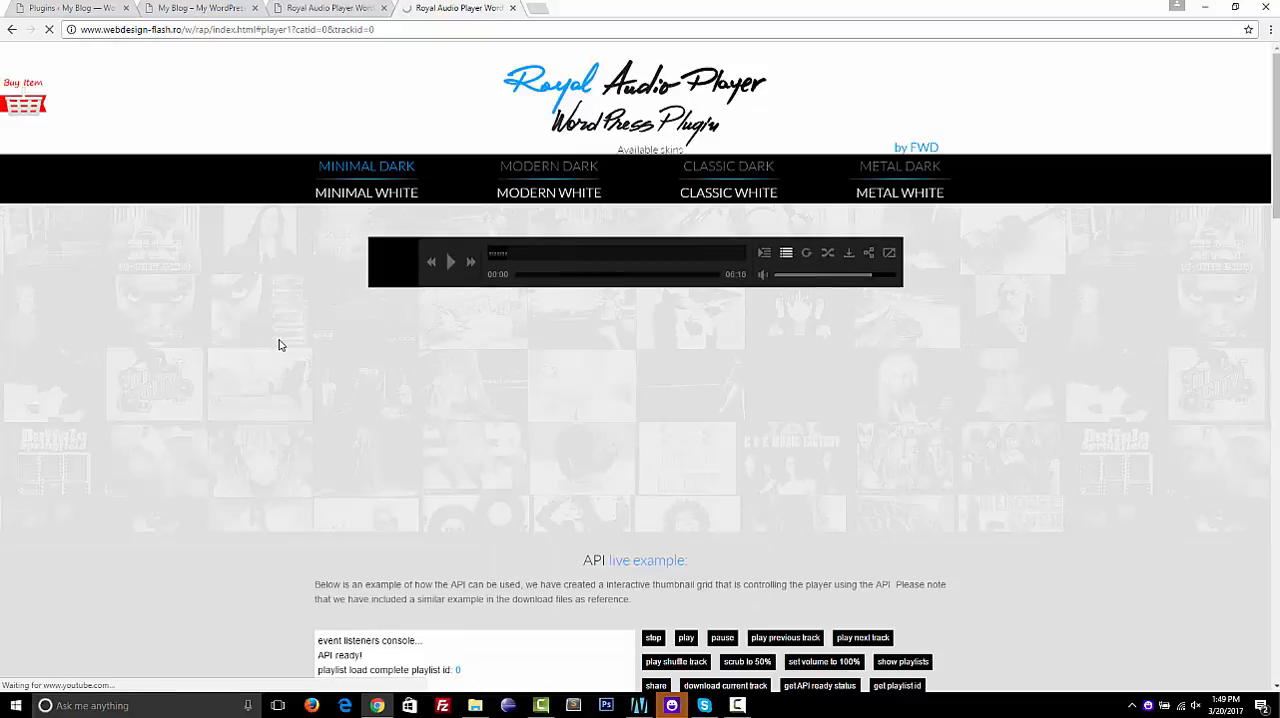
Look through the Minimal Dark page's API example, style examples and features, and pause the playing track
scroll(279, 345, "down", 5)
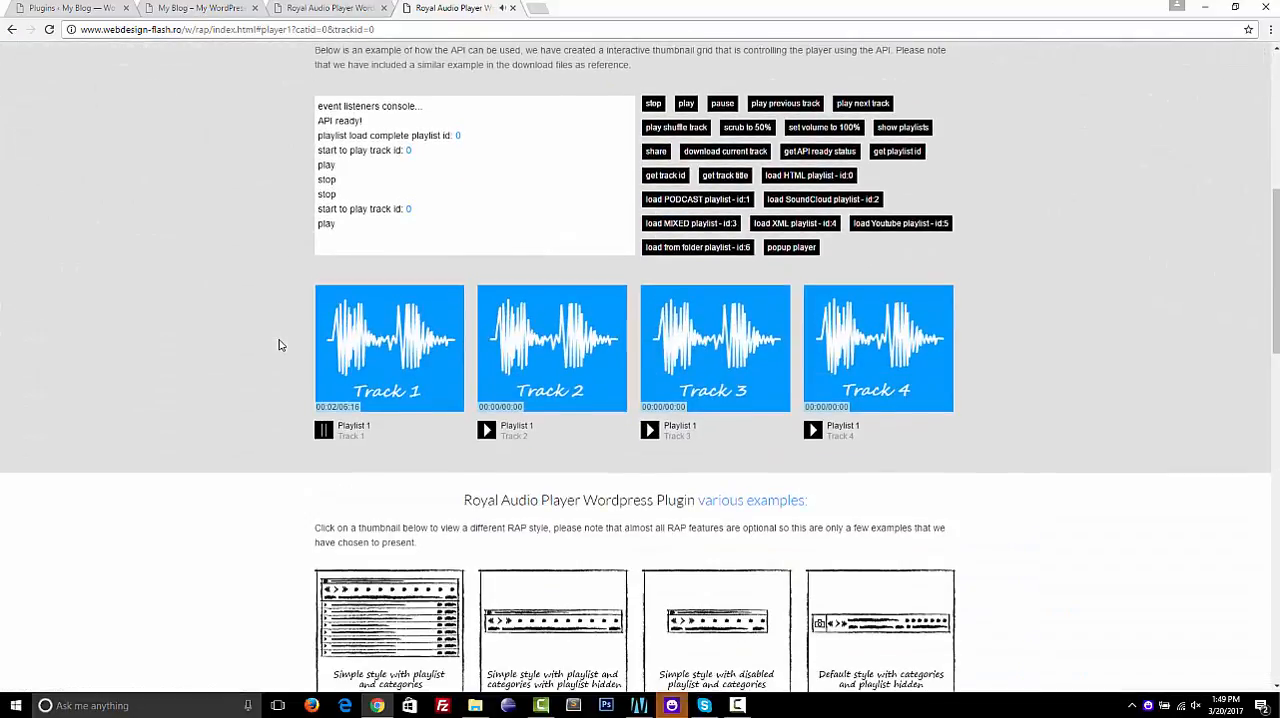
scroll(279, 345, "down", 10)
scroll(279, 345, "up", 8)
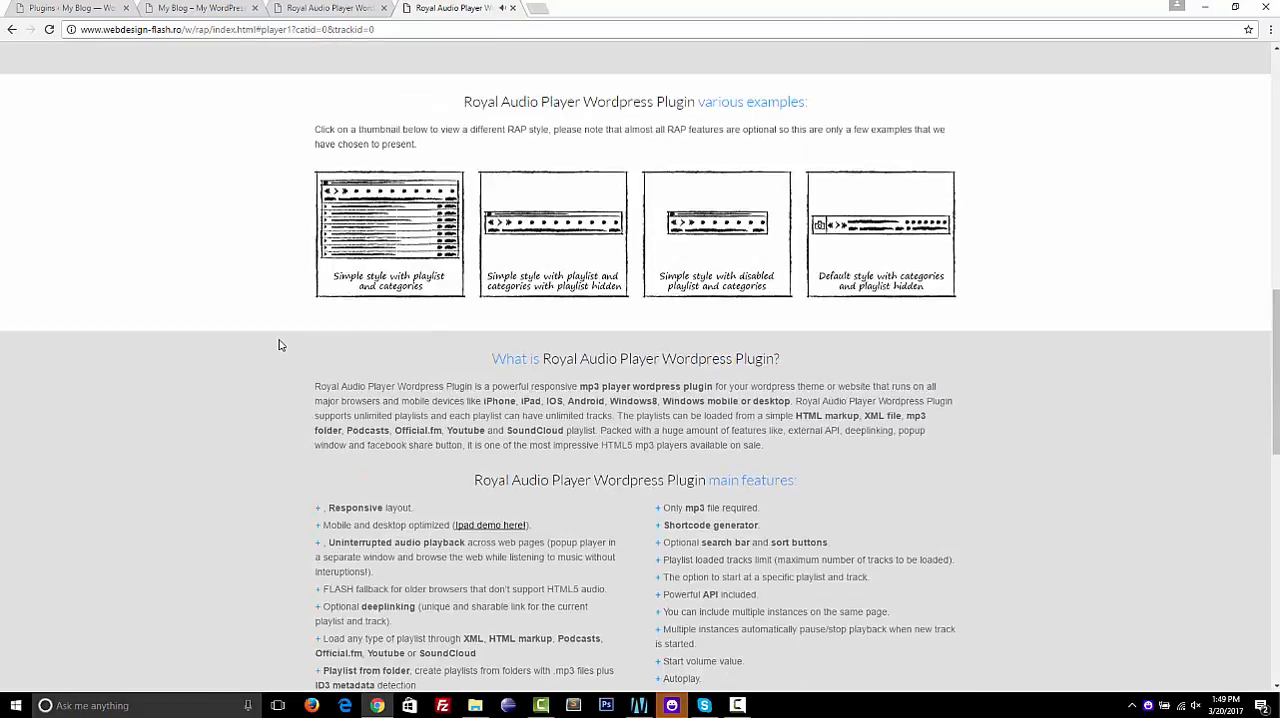
scroll(279, 345, "up", 10)
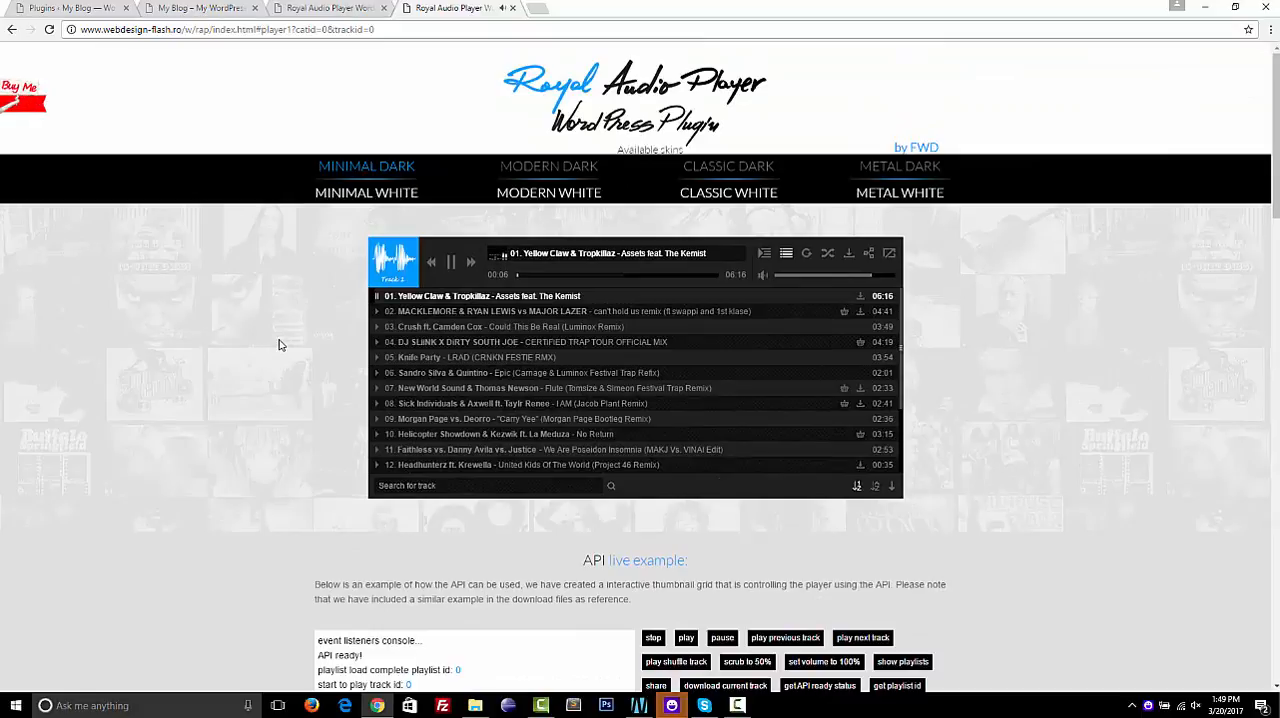
left_click(450, 264)
Go to the WordPress Plugins page, restore the browser to a smaller window, and minimize the help folder window
left_click(112, 16)
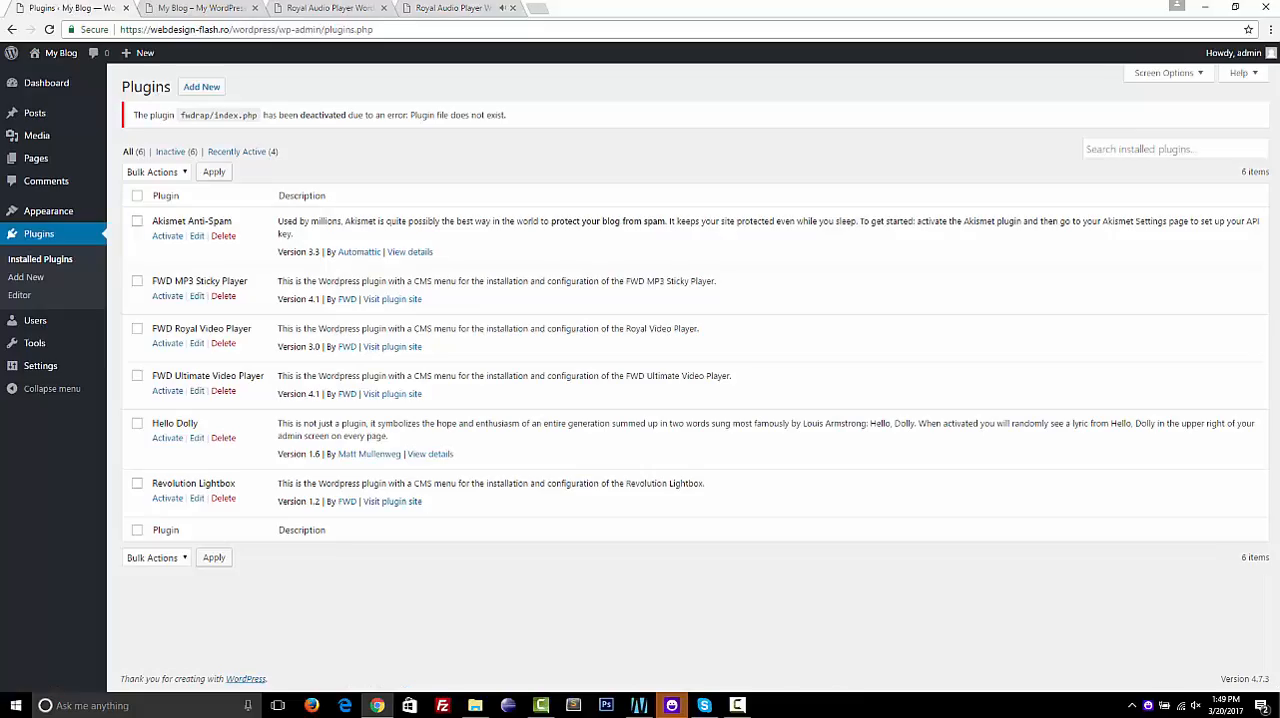
double_click(627, 15)
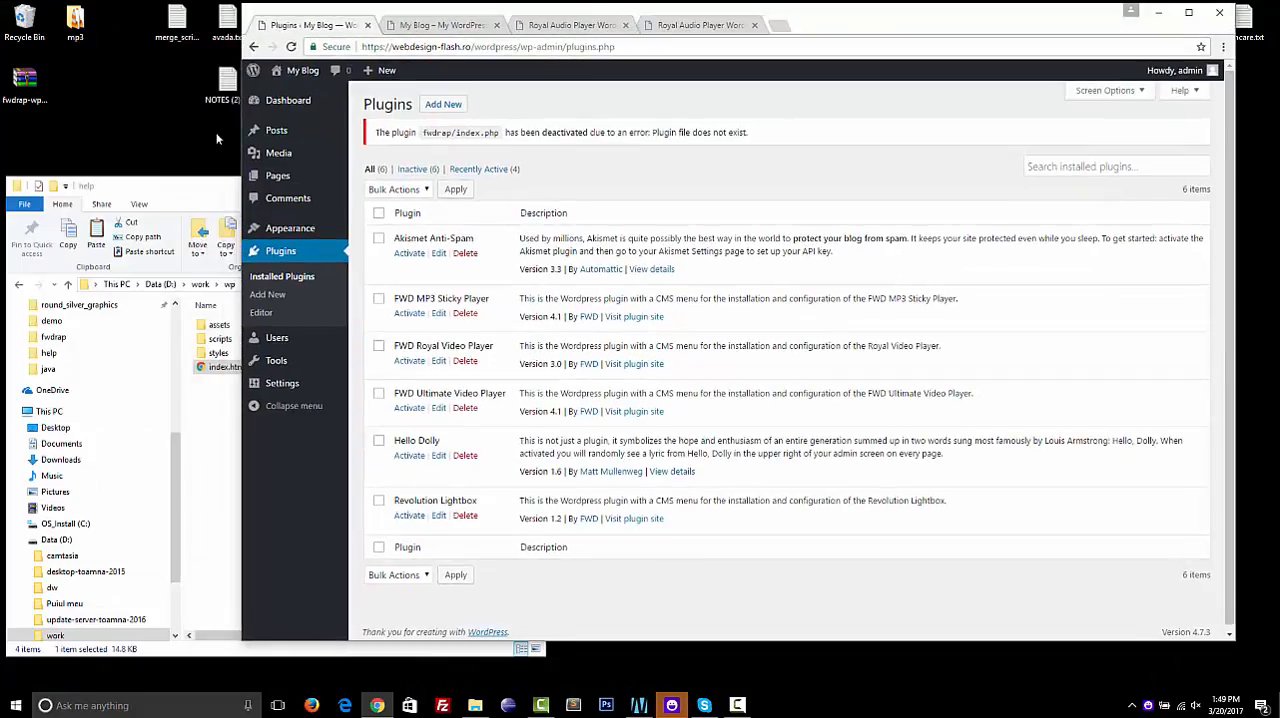
left_click(203, 188)
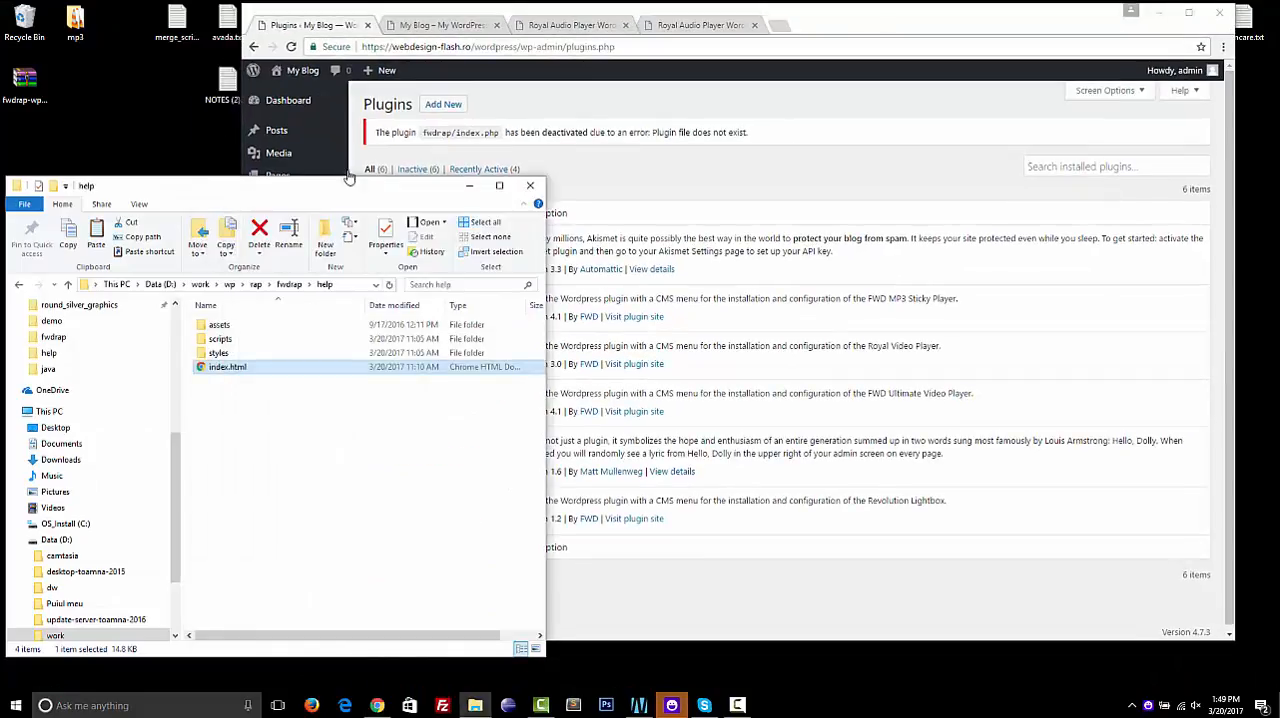
left_click(469, 185)
Open the fwdrap-wp archive from the desktop in WinRAR and go through help, fwdrap.zip, cms.txt and playlist1.xml
double_click(29, 92)
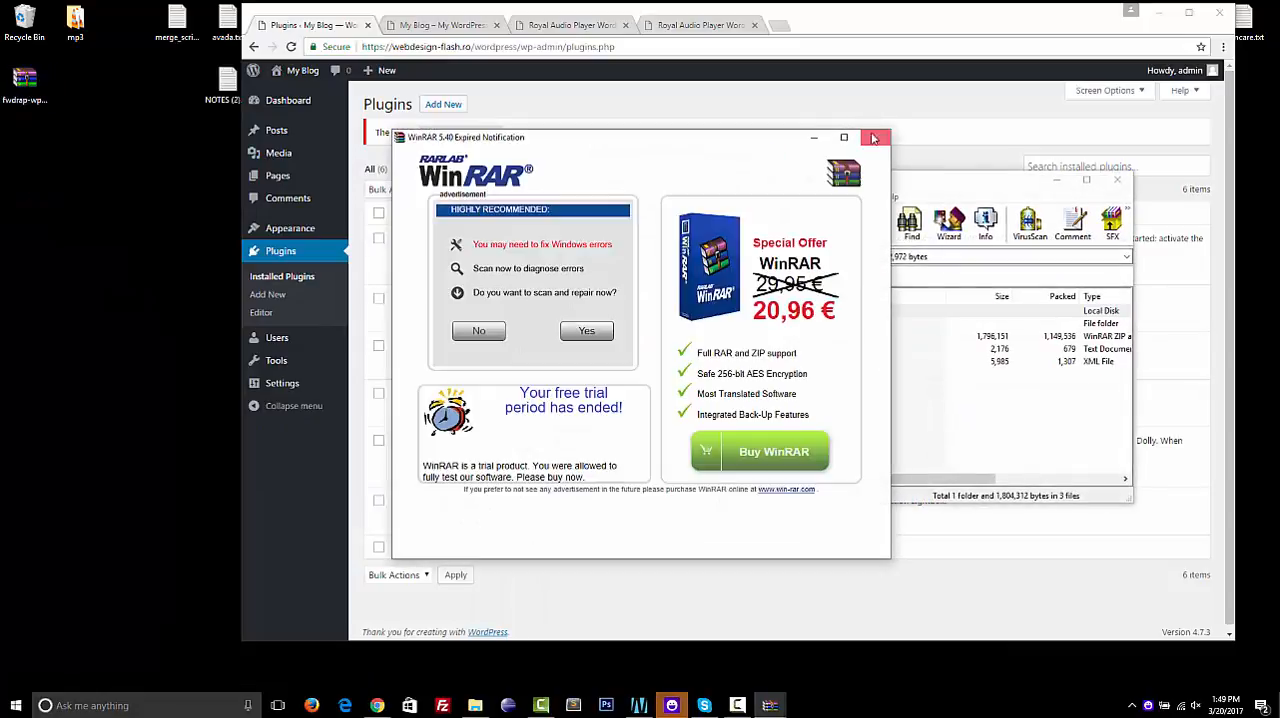
left_click(875, 137)
left_click(745, 324)
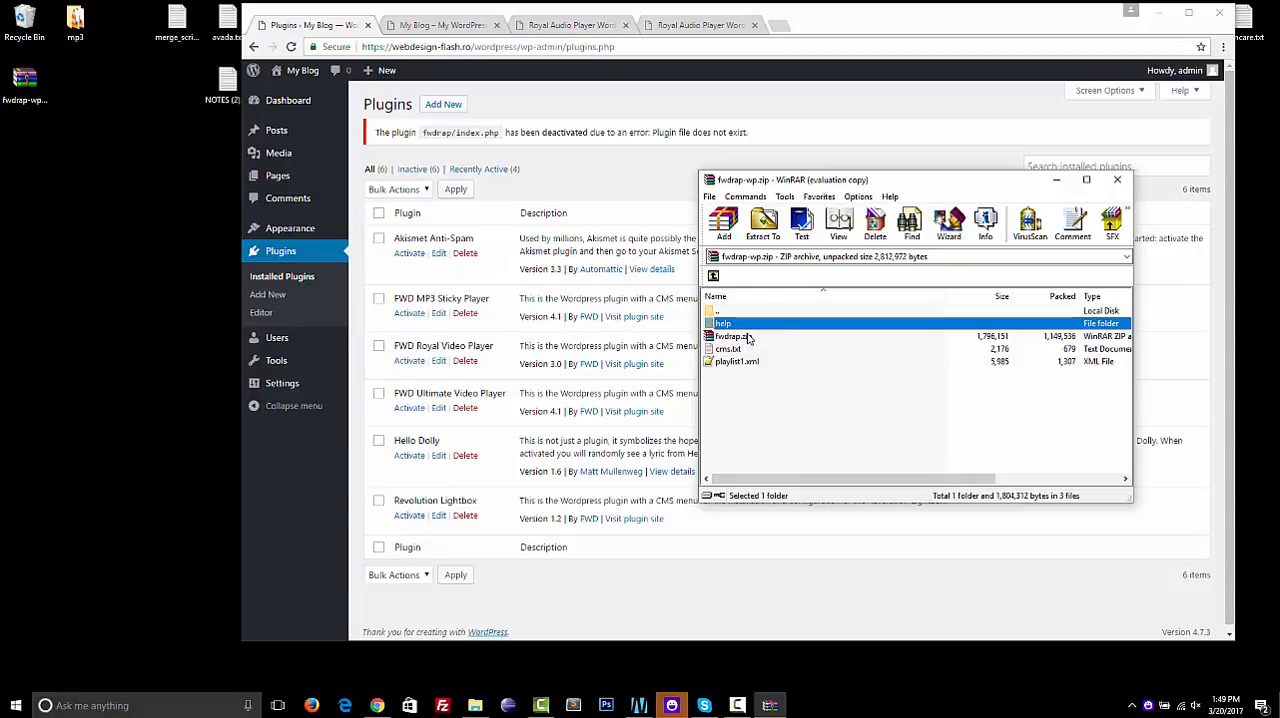
left_click(740, 337)
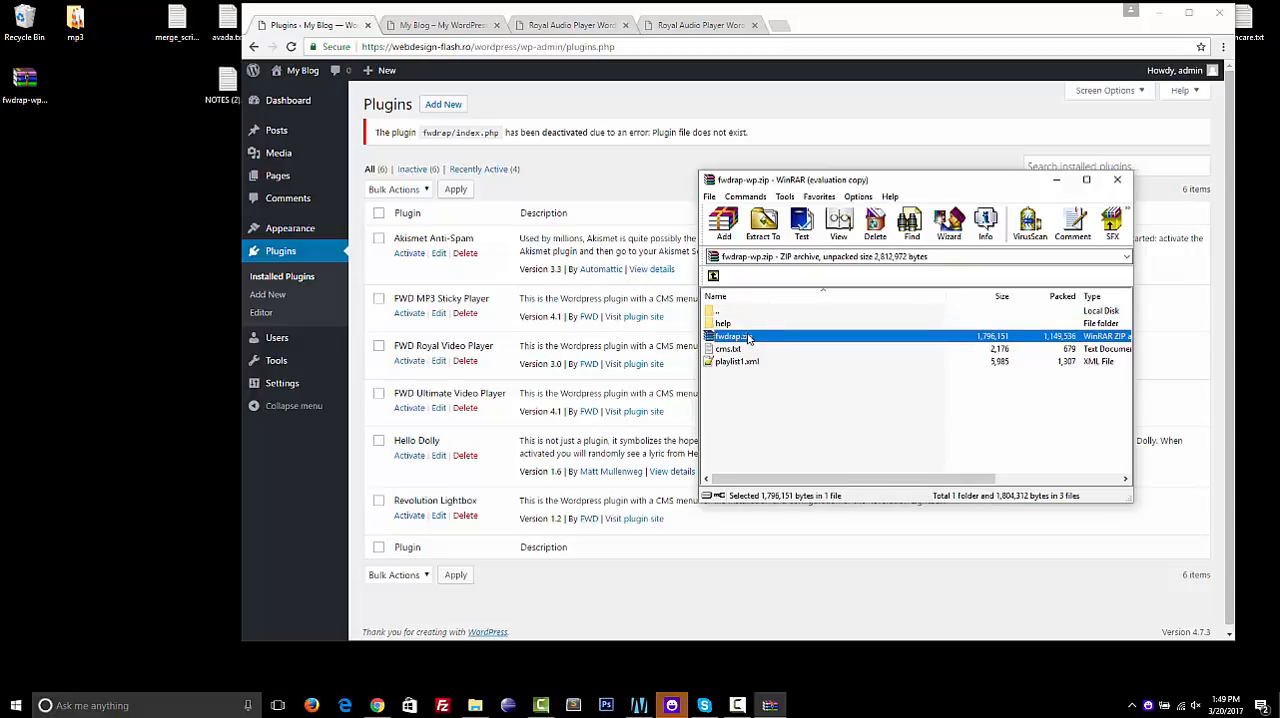
left_click(728, 350)
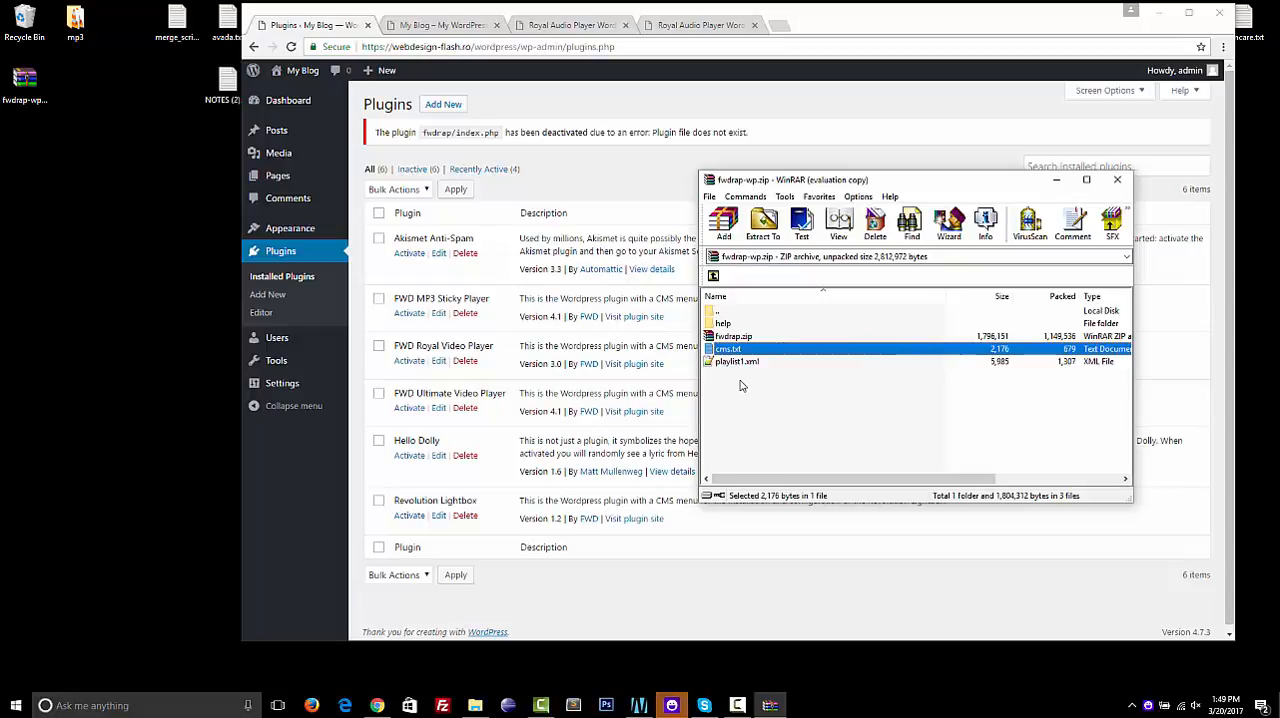
left_click(744, 362)
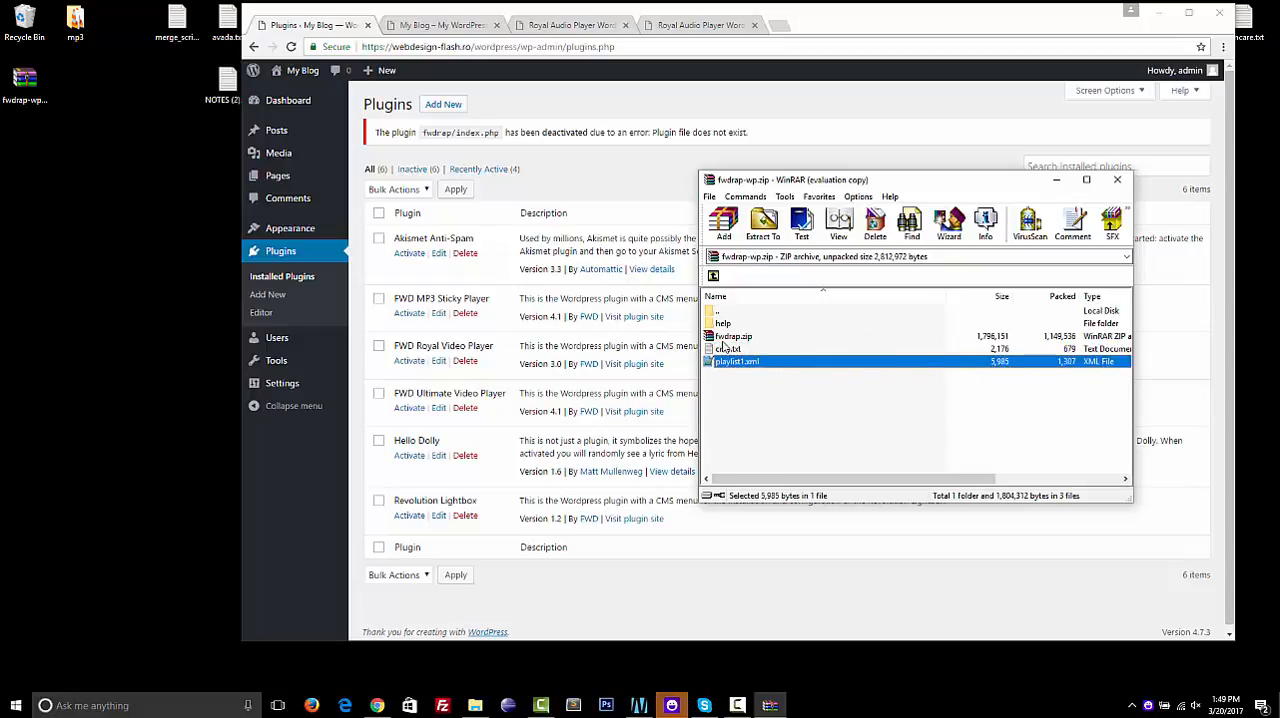
Look inside the nested fwdrap.zip archive, dismiss the licence reminder, and close that archive
double_click(717, 339)
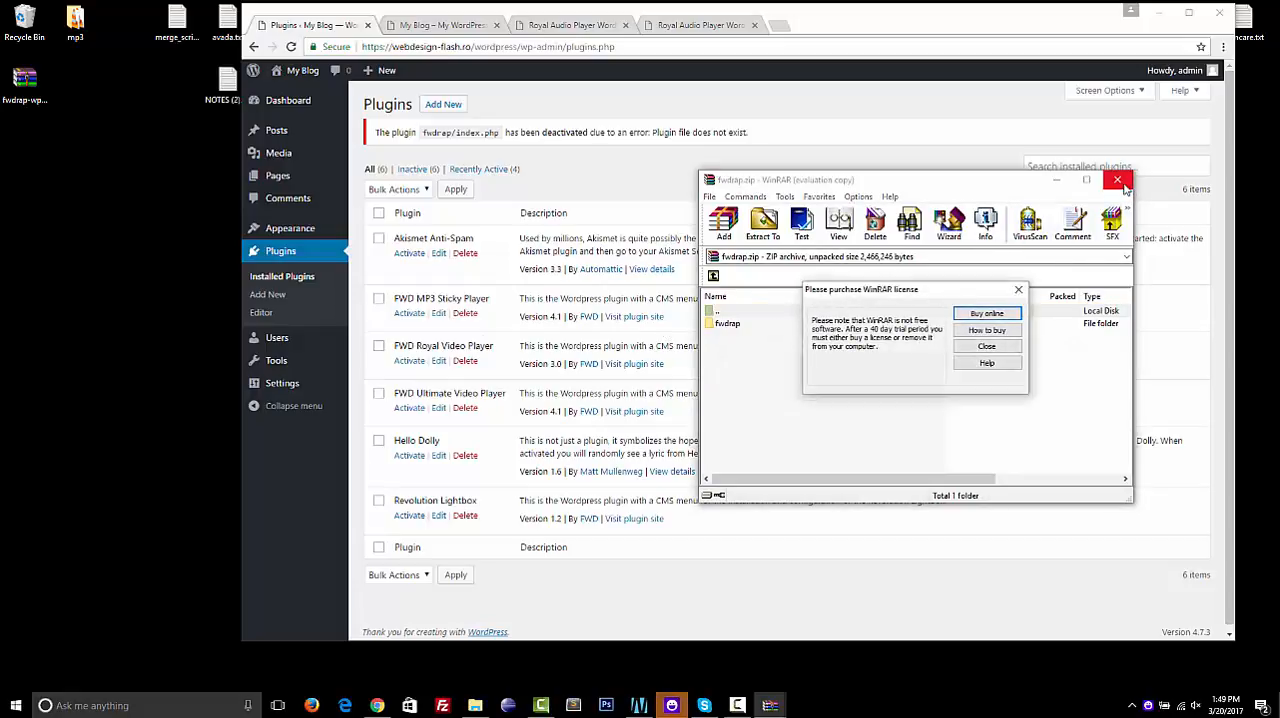
left_click(987, 347)
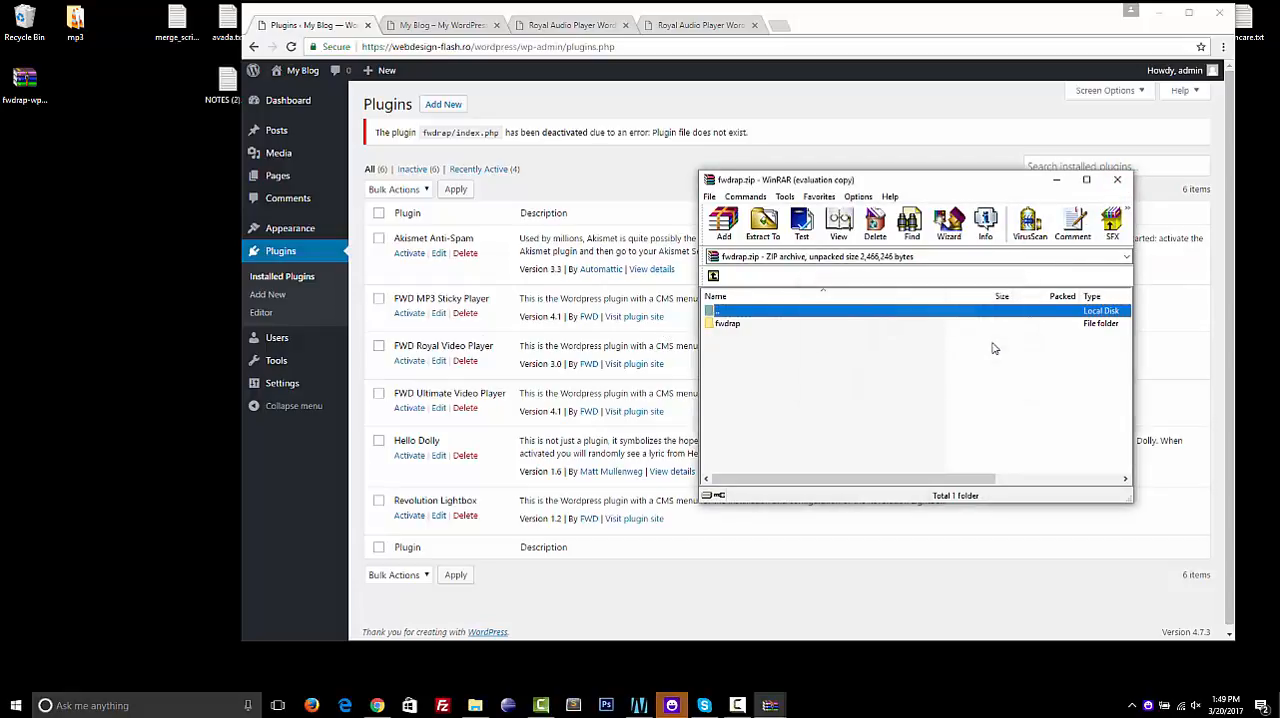
left_click(1117, 180)
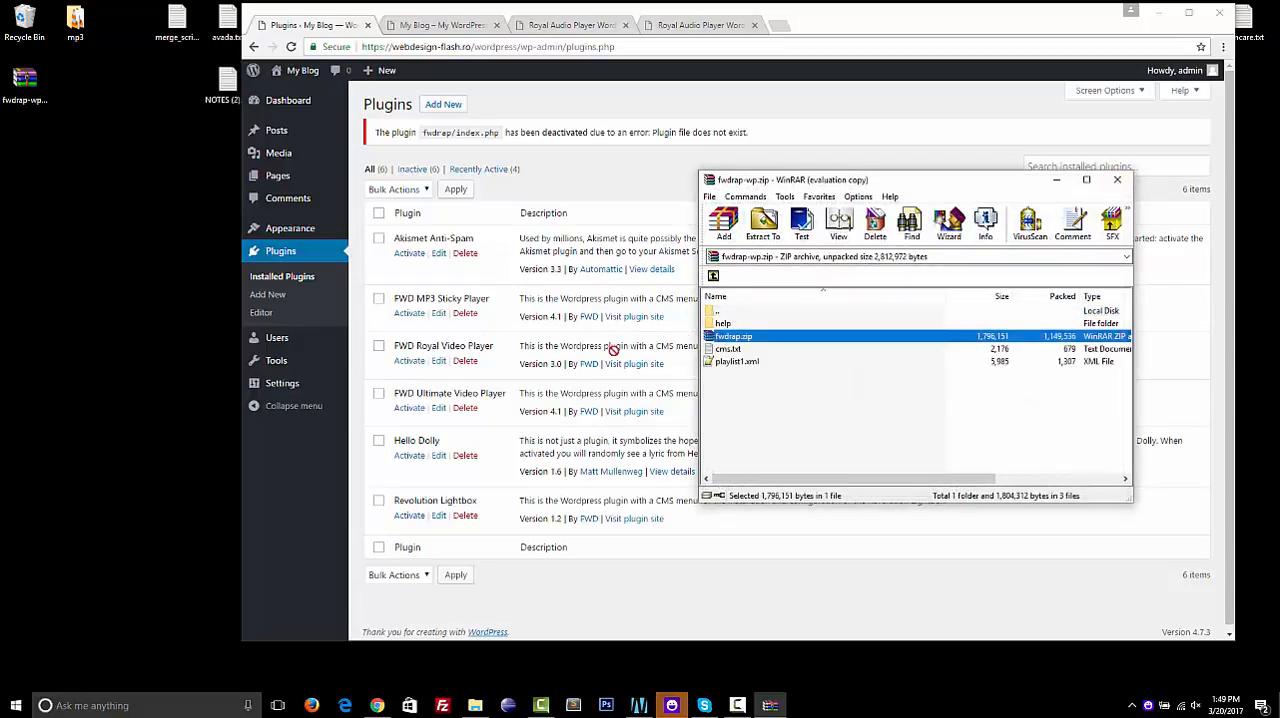
Extract fwdrap.zip from the fwdrap-wp archive onto the desktop and close the archive window
left_click_drag(613, 349, 437, 373)
left_click_drag(25, 250, 25, 250)
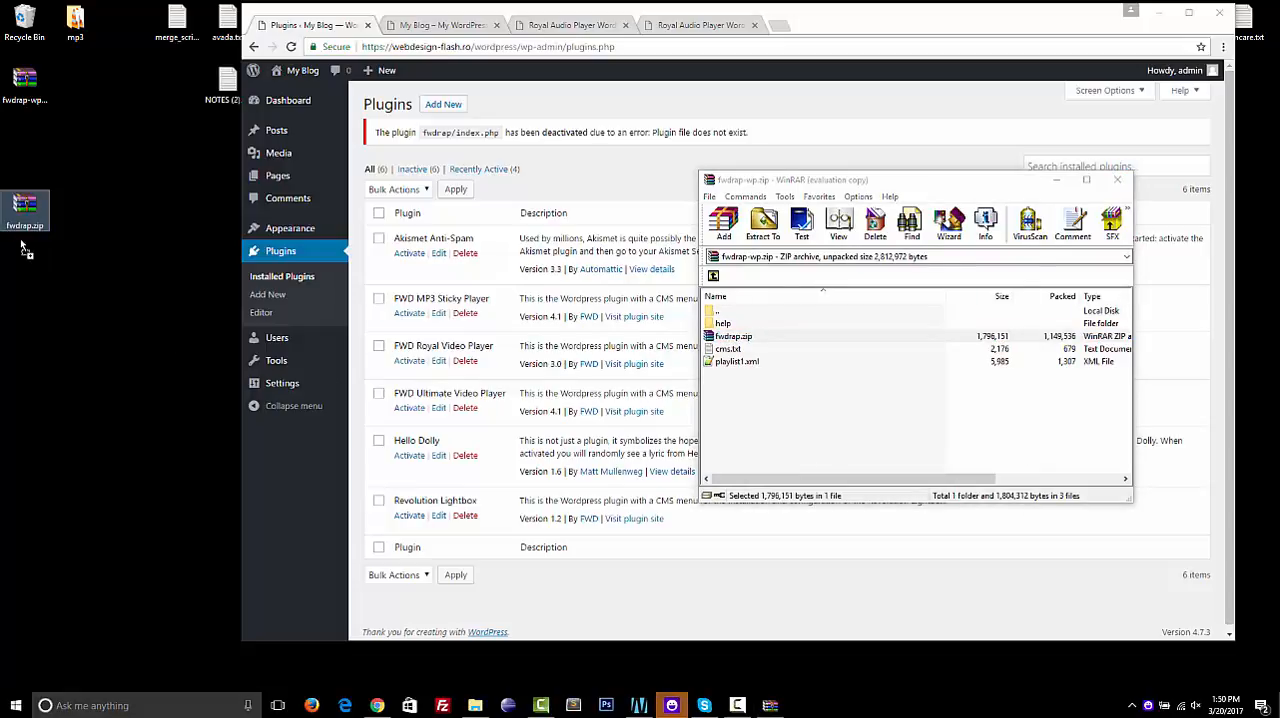
left_click(1117, 180)
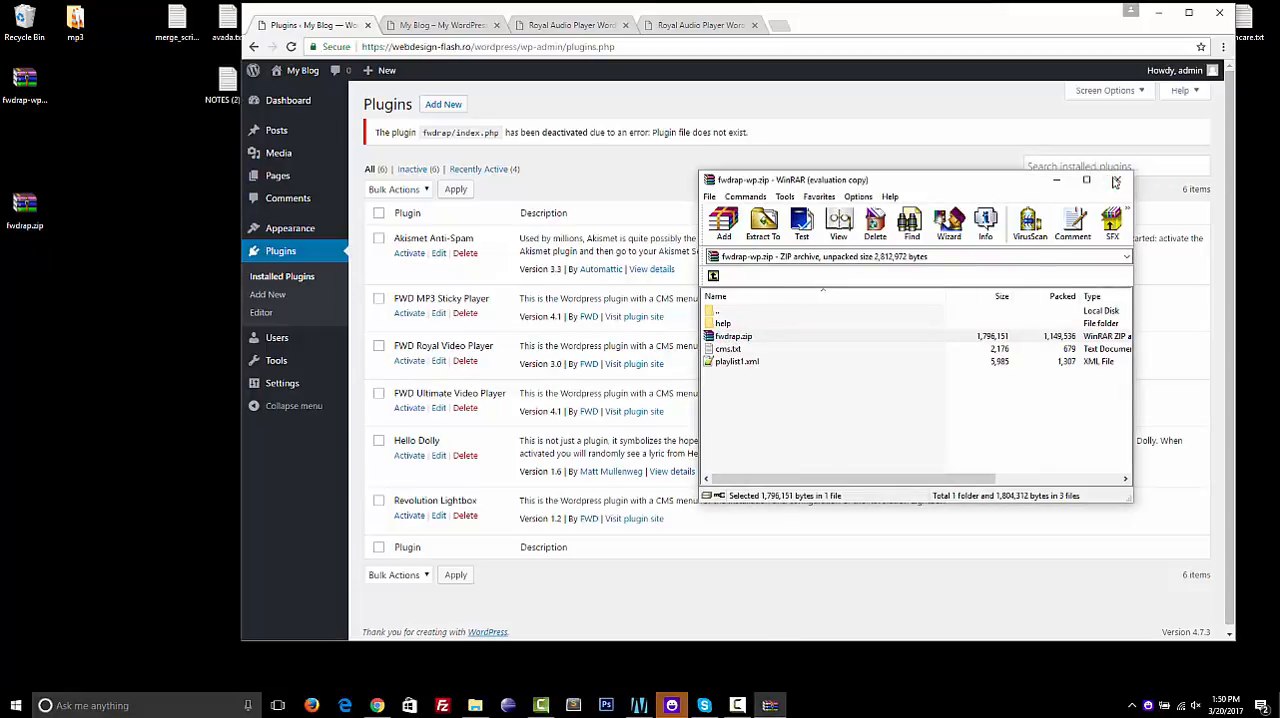
Start a new plugin upload in WordPress and choose fwdrap.zip from the desktop as the file
left_click(446, 108)
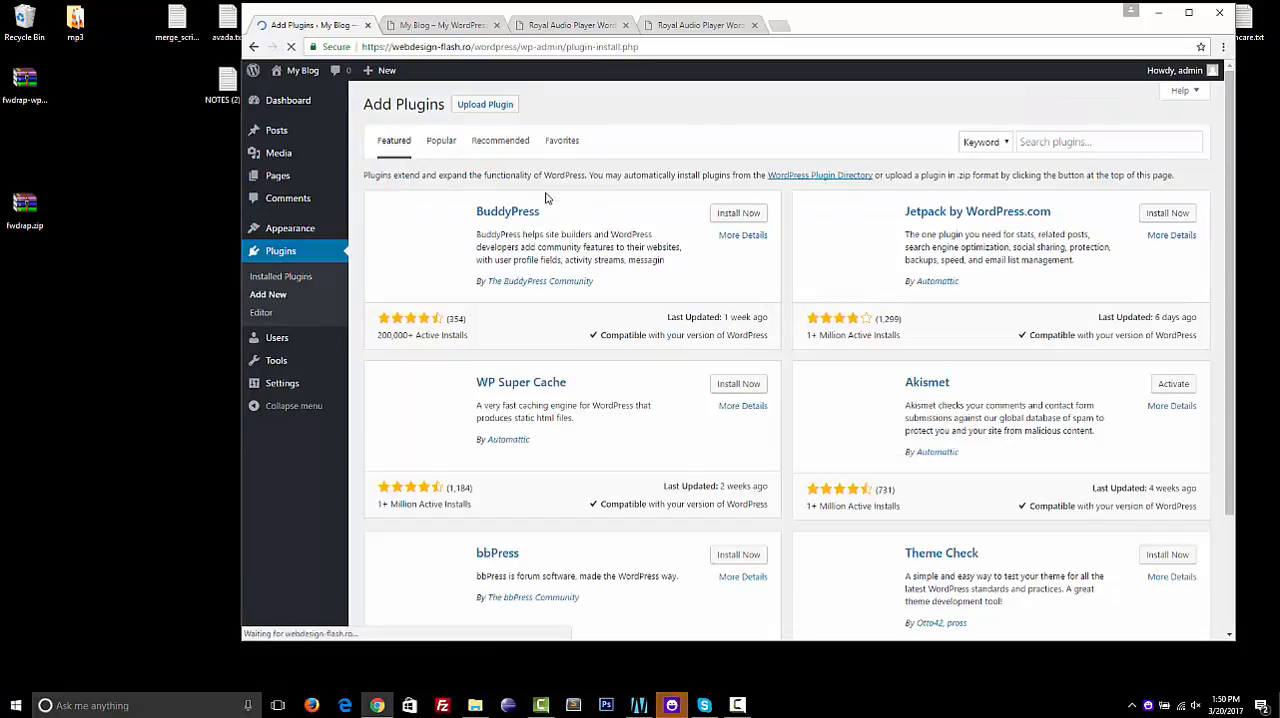
left_click(486, 106)
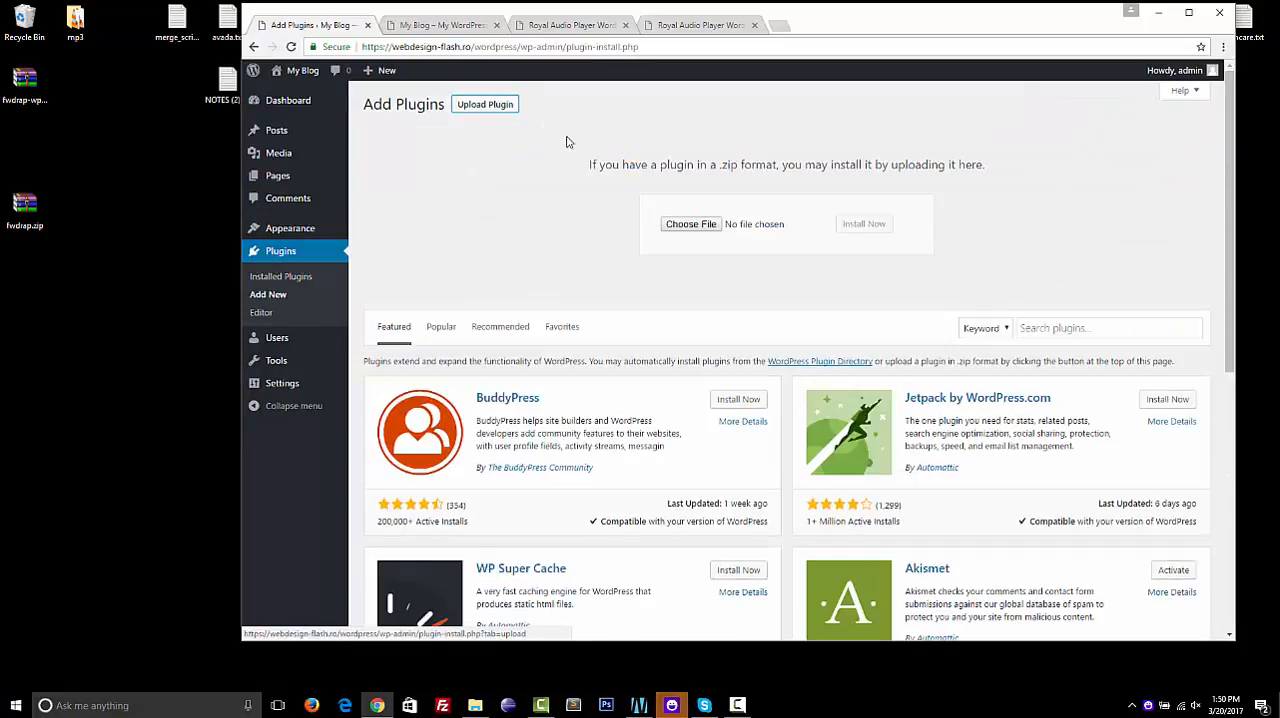
left_click(688, 225)
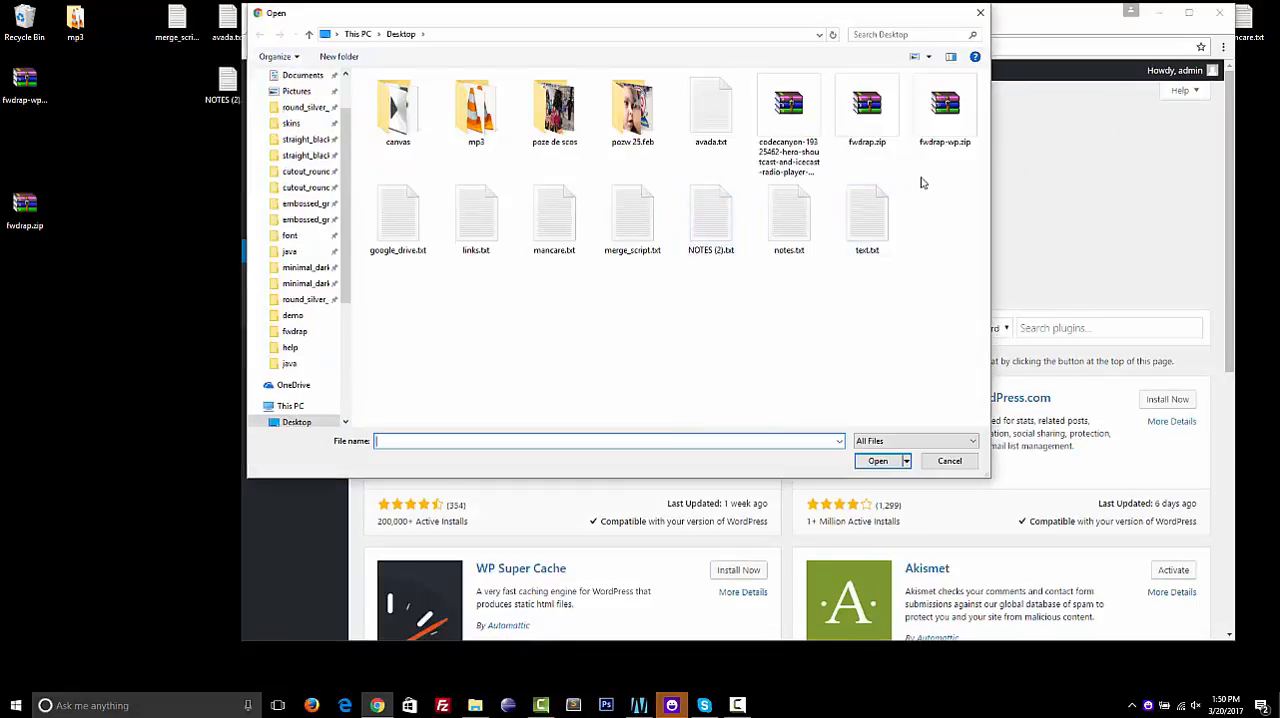
double_click(866, 118)
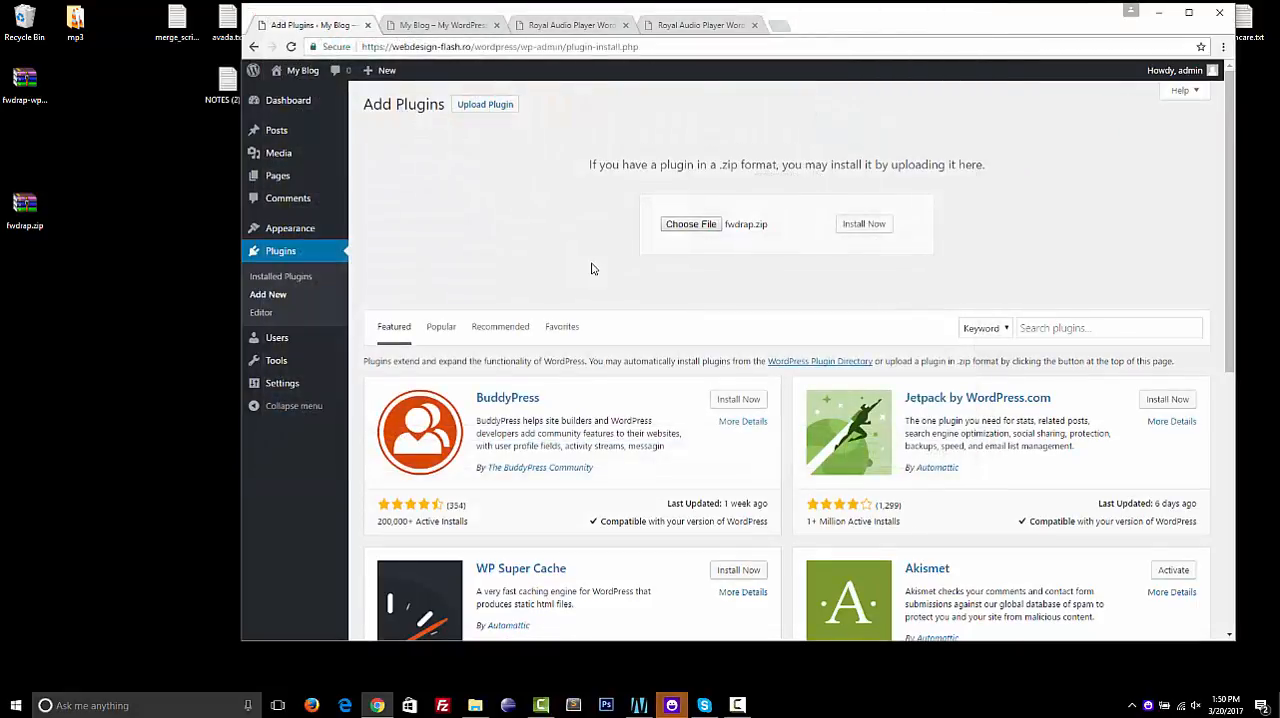
Install the uploaded fwdrap.zip plugin with the browser window maximized, and activate it
left_click(851, 228)
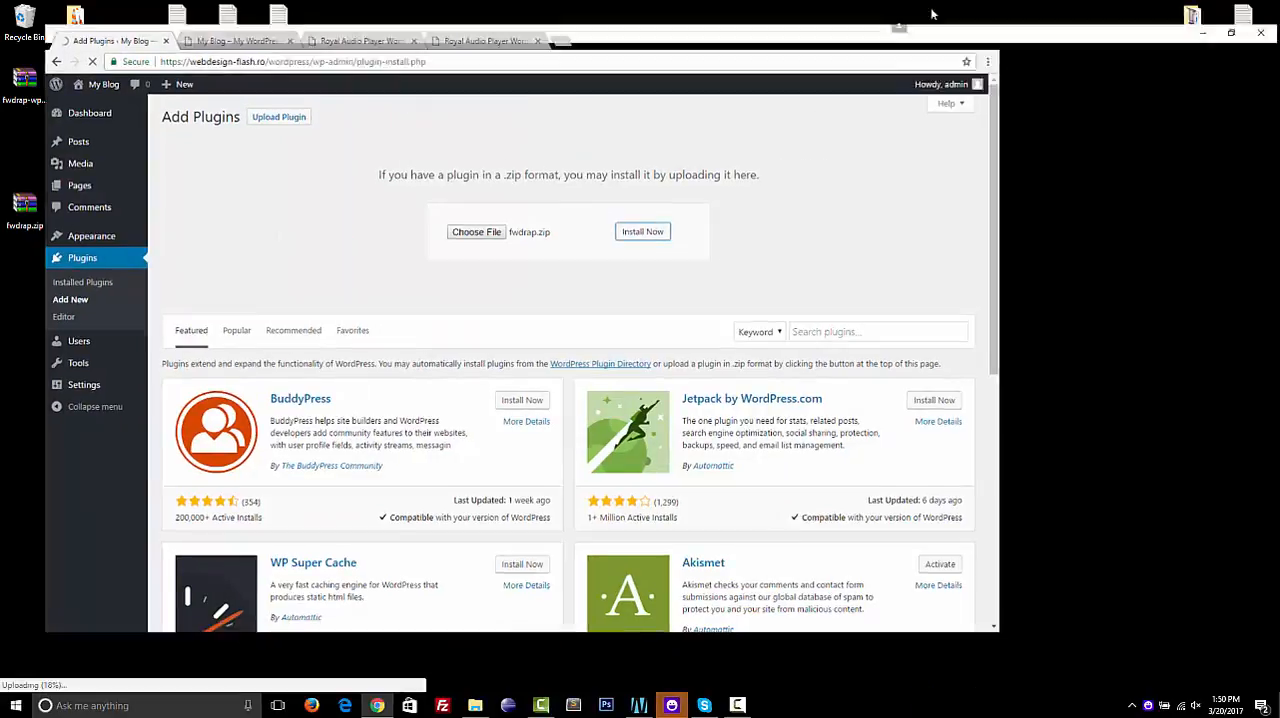
double_click(930, 14)
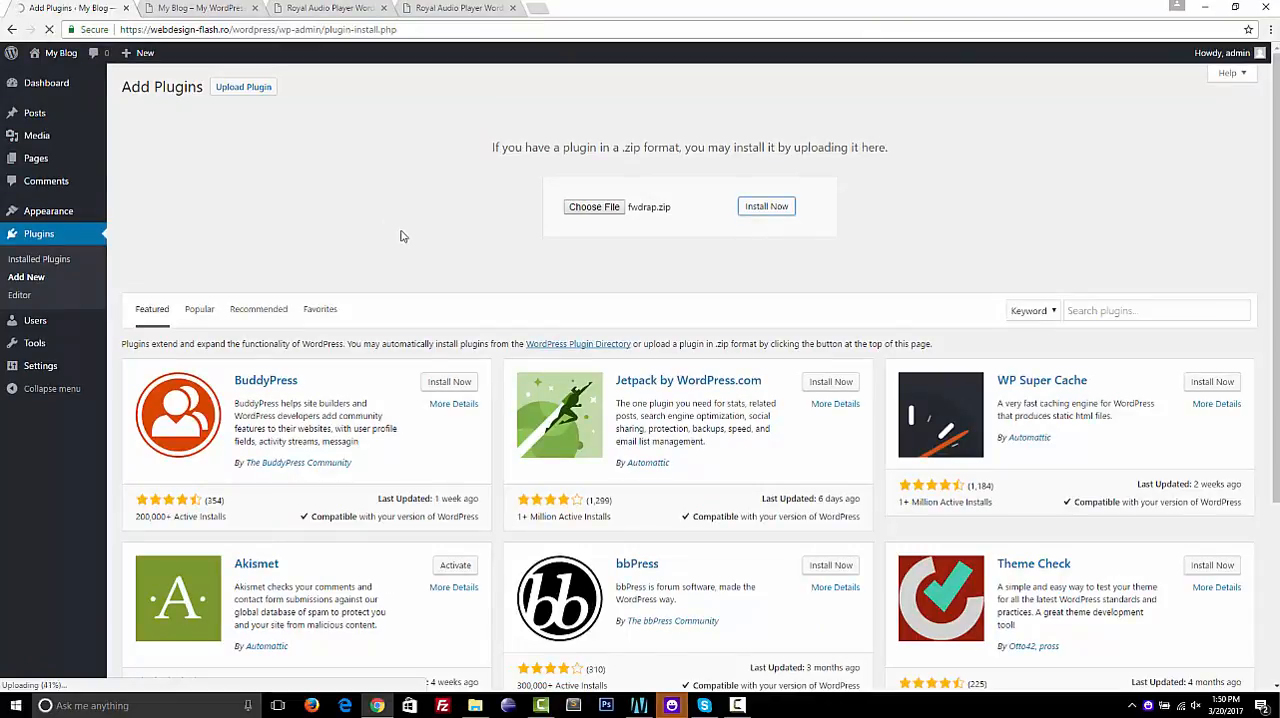
scroll(453, 227, "down", 3)
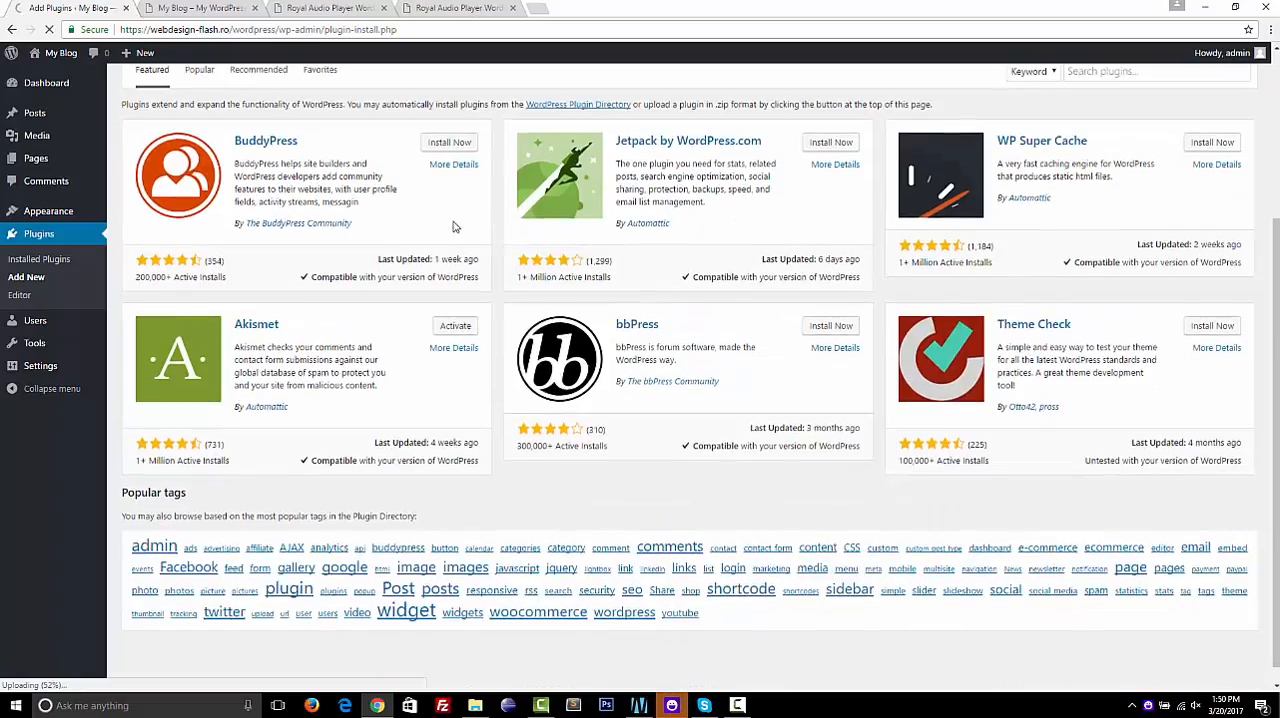
scroll(453, 227, "up", 3)
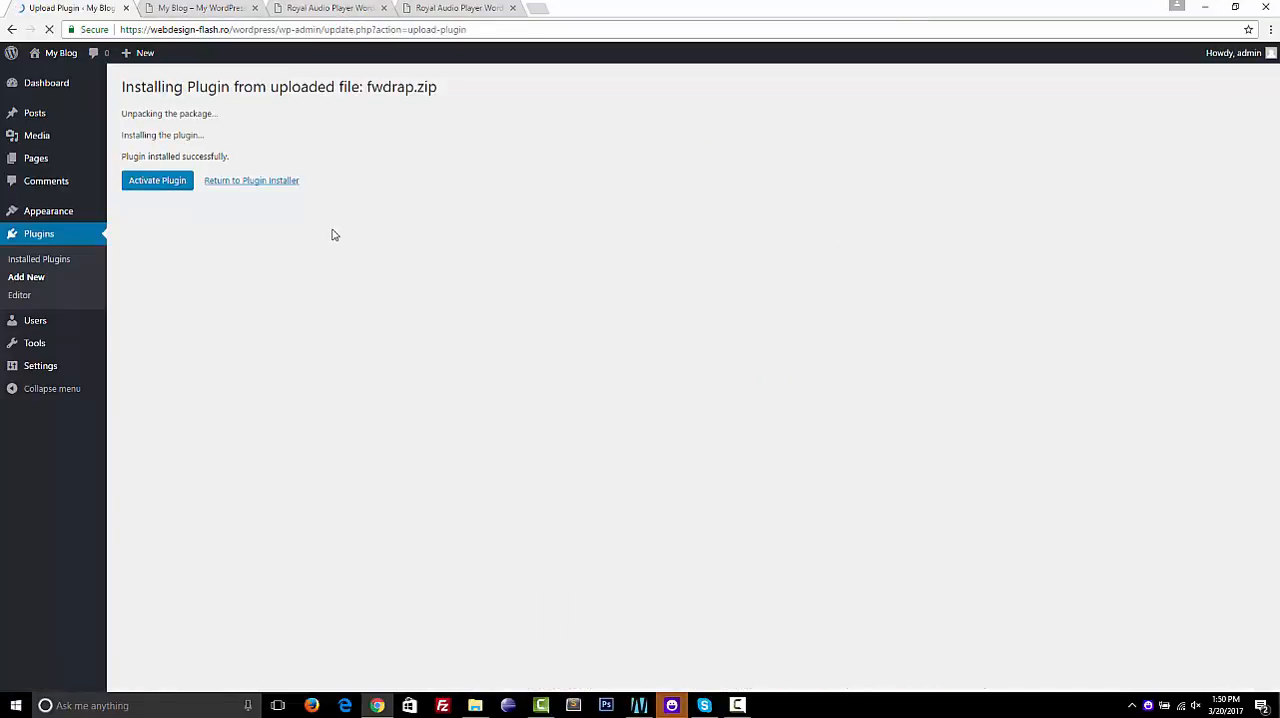
left_click(156, 181)
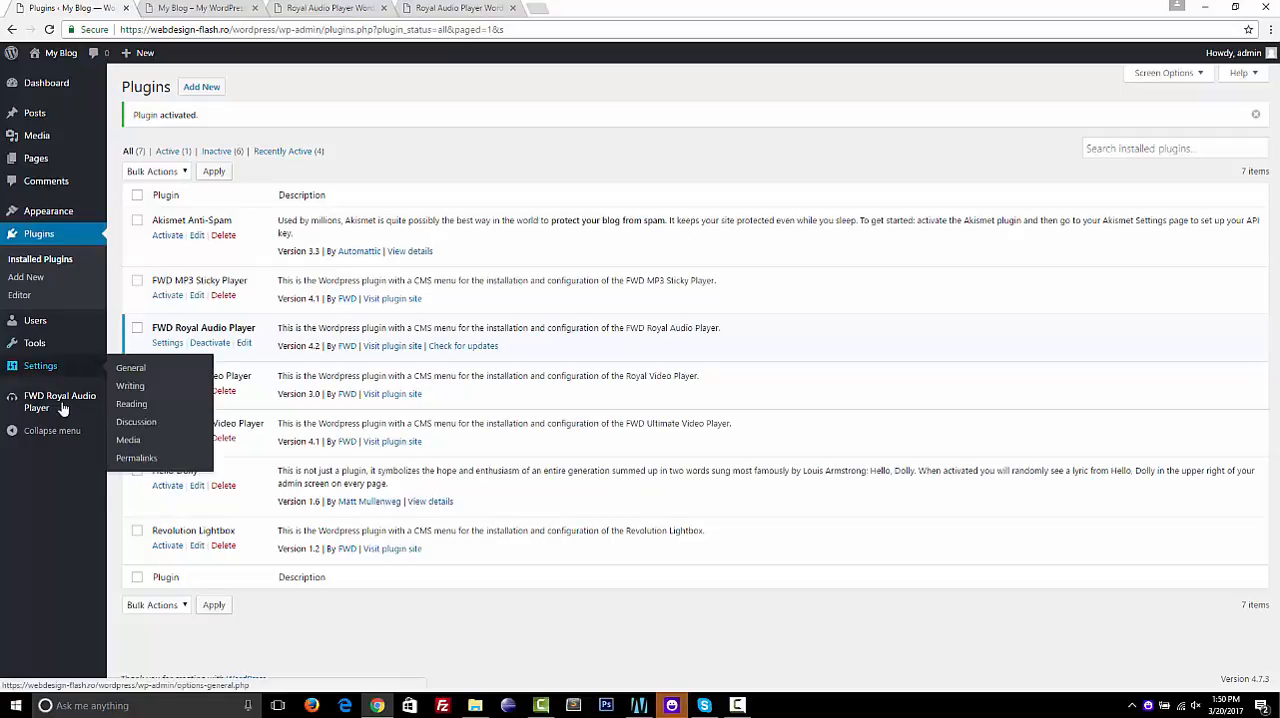
Open the general settings of FWD Royal Audio Player and compare the main settings with the live preview page
mouse_move(61, 409)
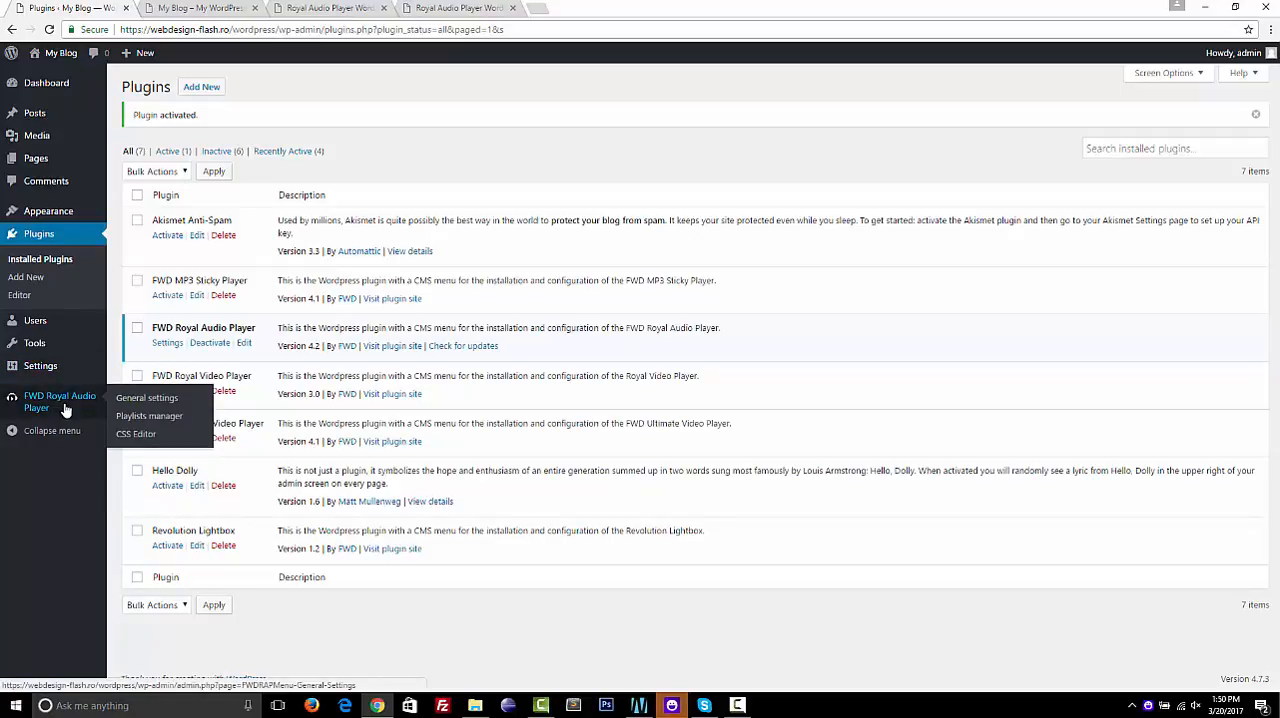
left_click(65, 410)
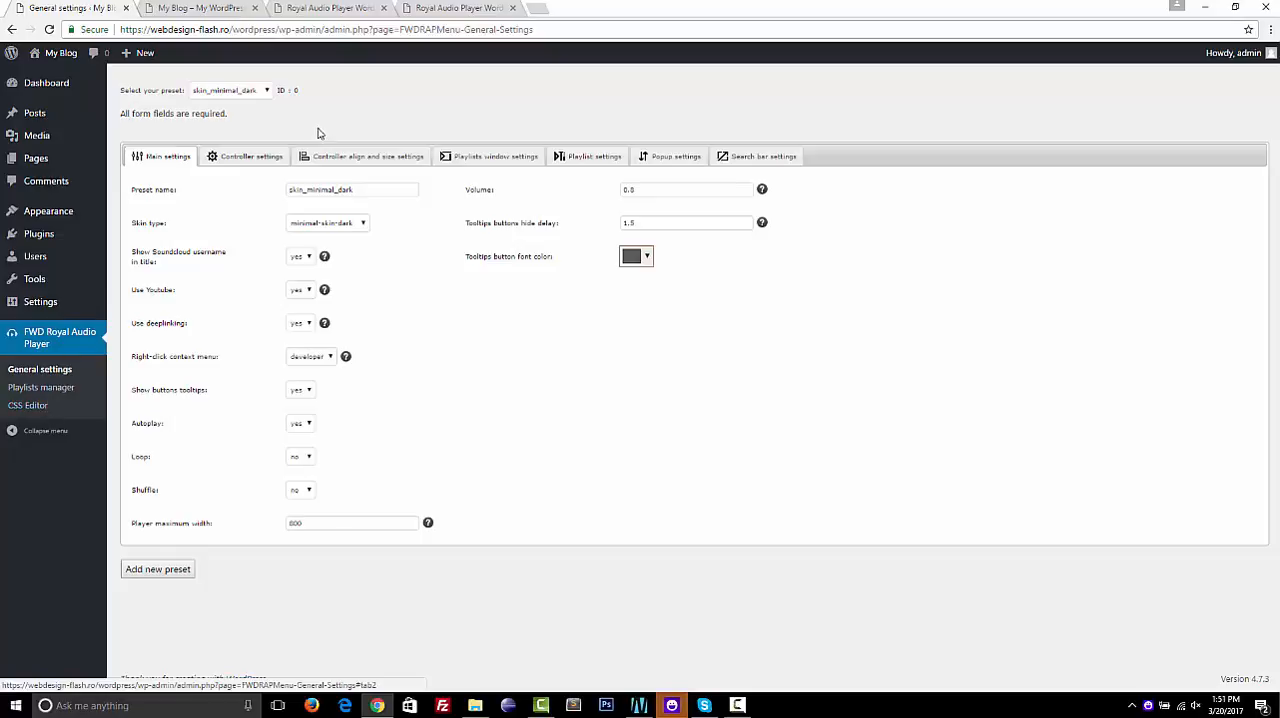
left_click(476, 8)
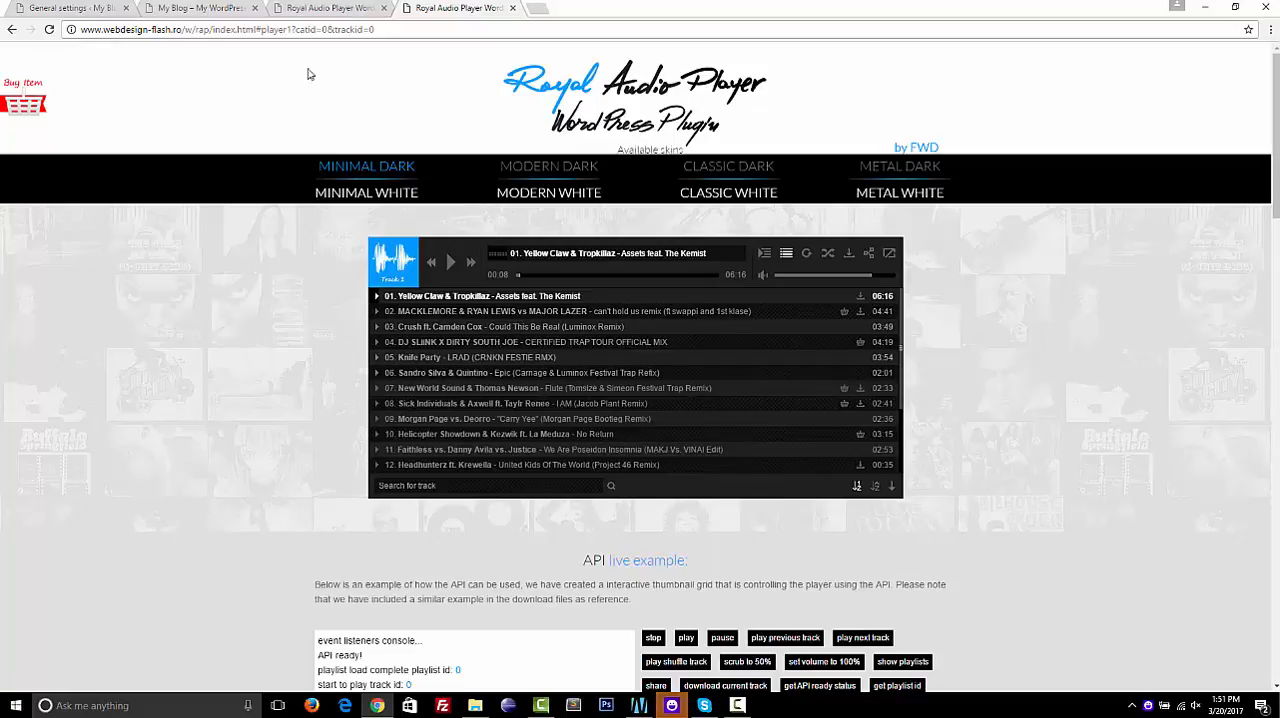
left_click(70, 9)
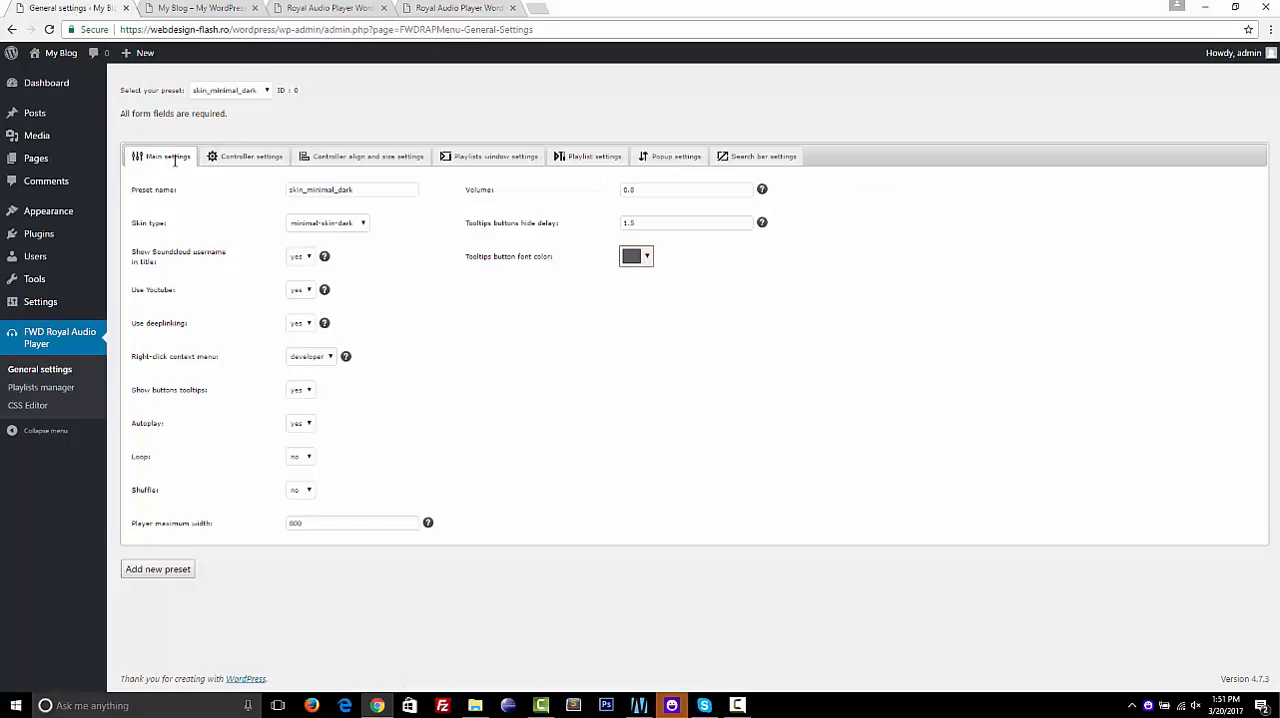
Review the controller settings, then hide and show the playlist in the live preview player and return to the settings page
left_click(254, 153)
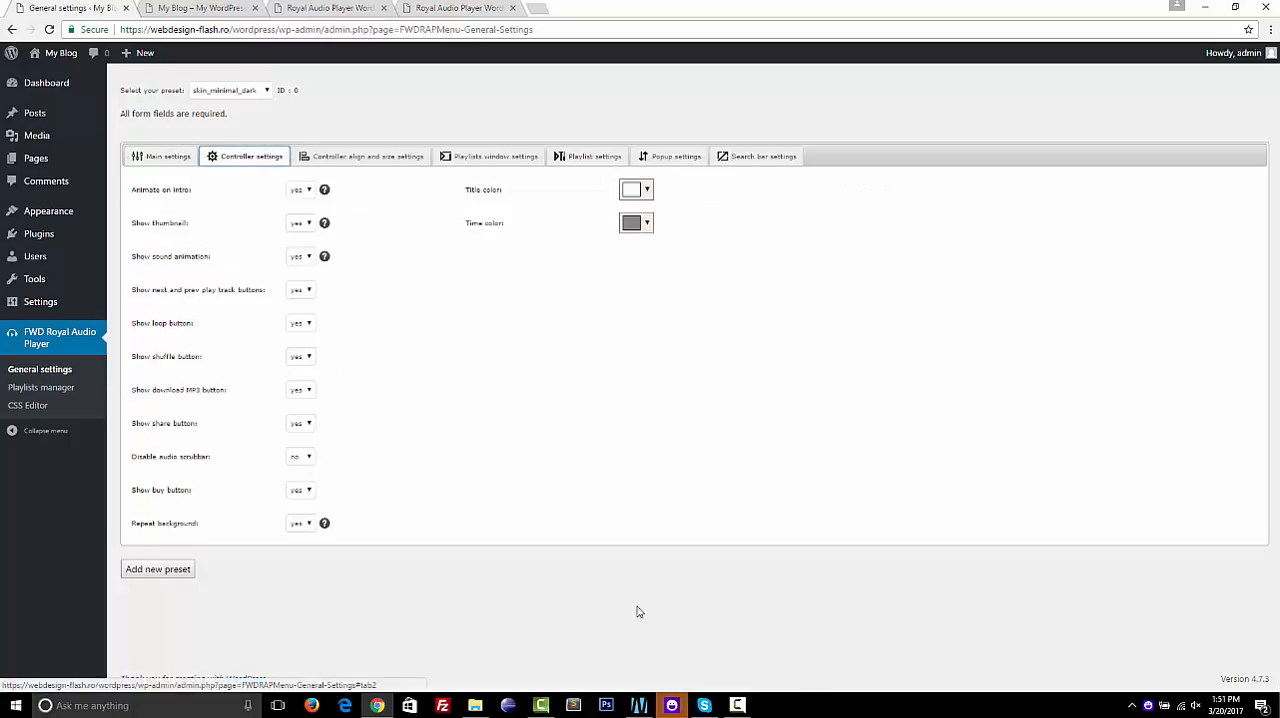
left_click(459, 9)
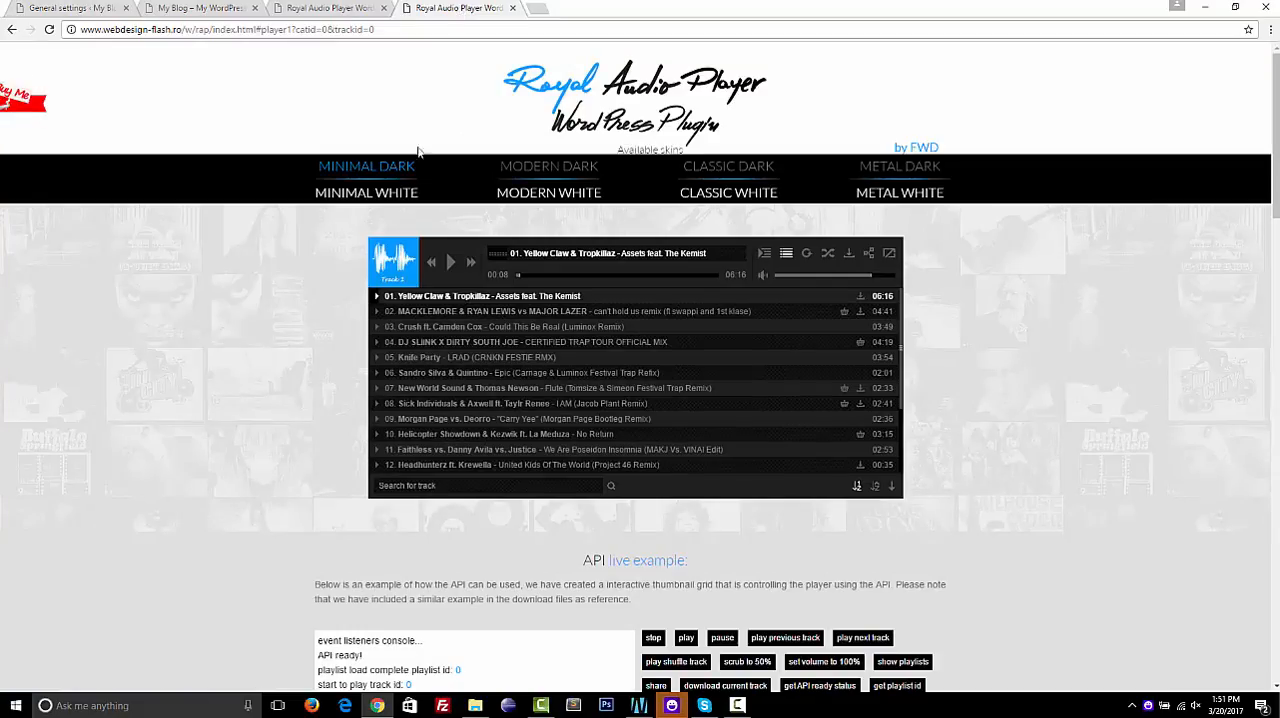
left_click(786, 254)
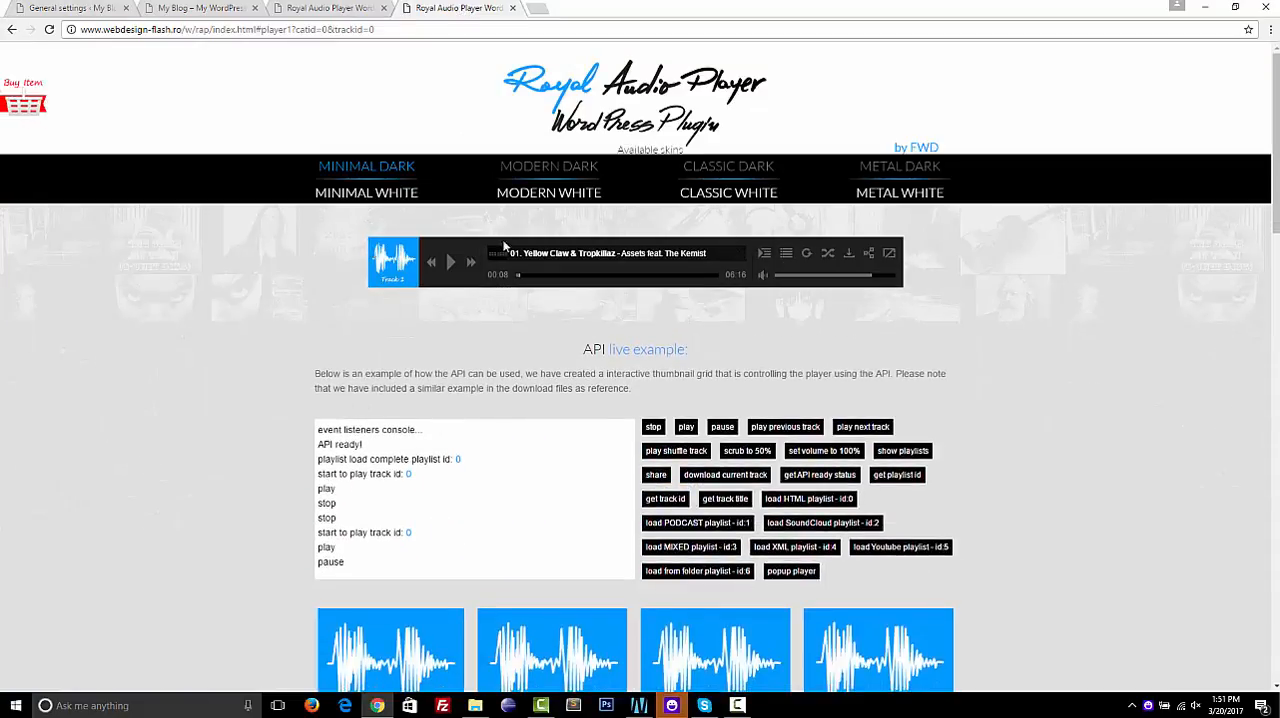
left_click(786, 256)
left_click(88, 8)
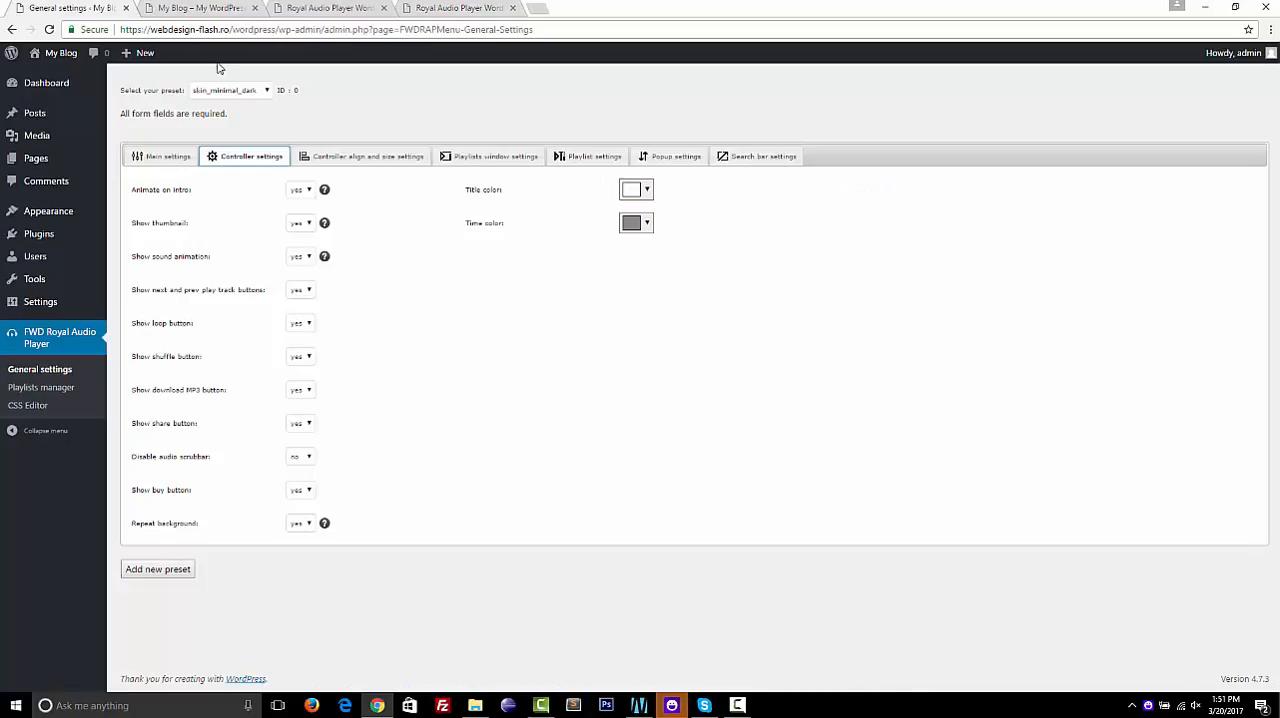
Examine the controller align and size settings, viewing the help previews for the button, title bar, scrubber and time spacing options
left_click(362, 156)
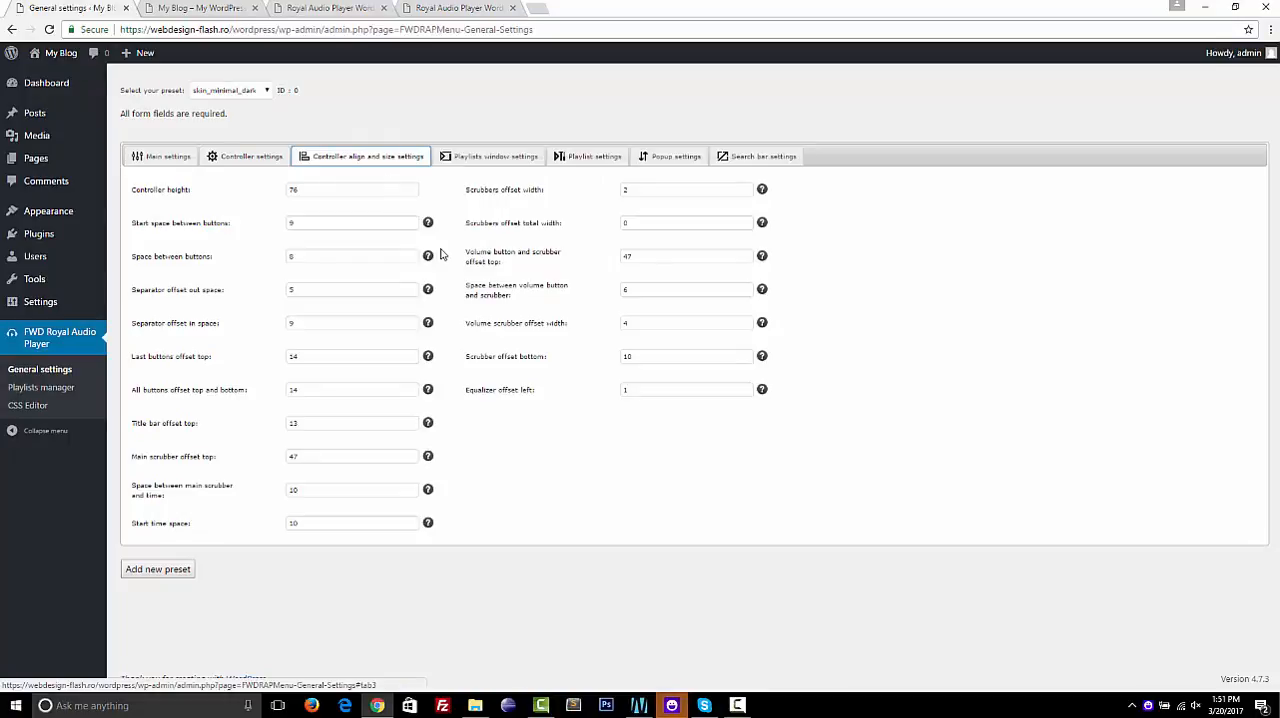
mouse_move(430, 229)
mouse_move(431, 324)
mouse_move(431, 392)
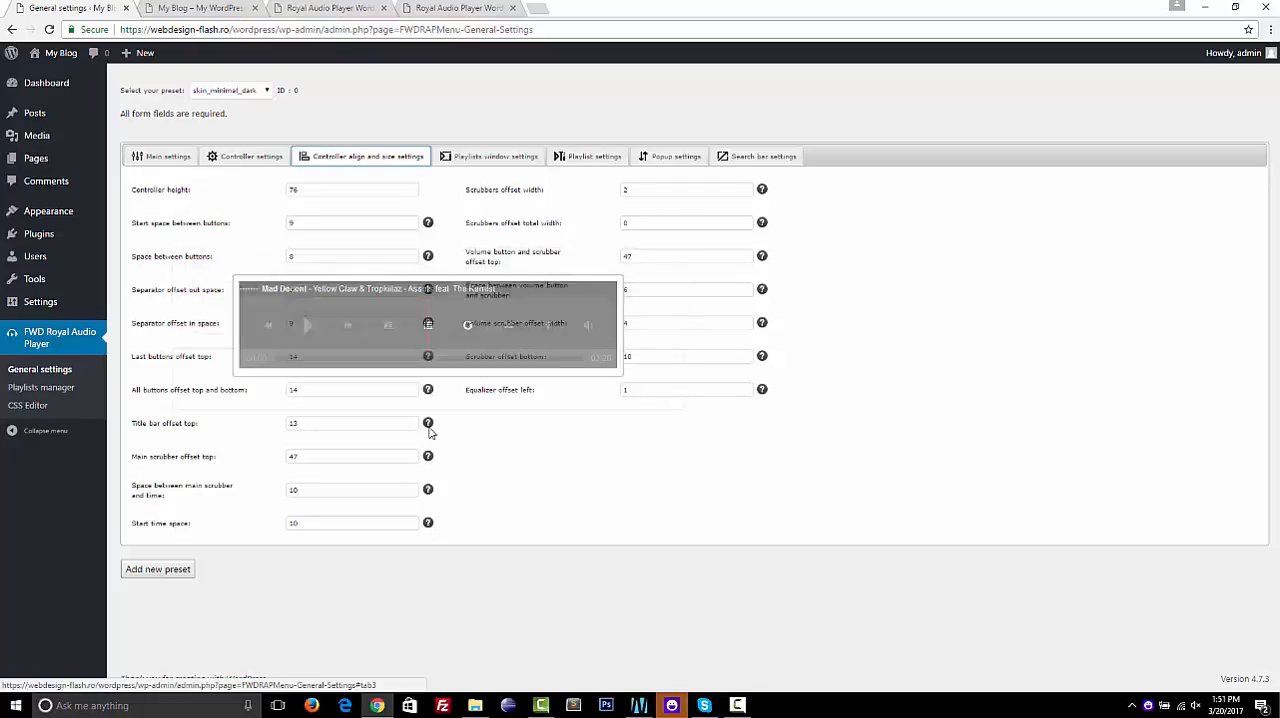
mouse_move(429, 427)
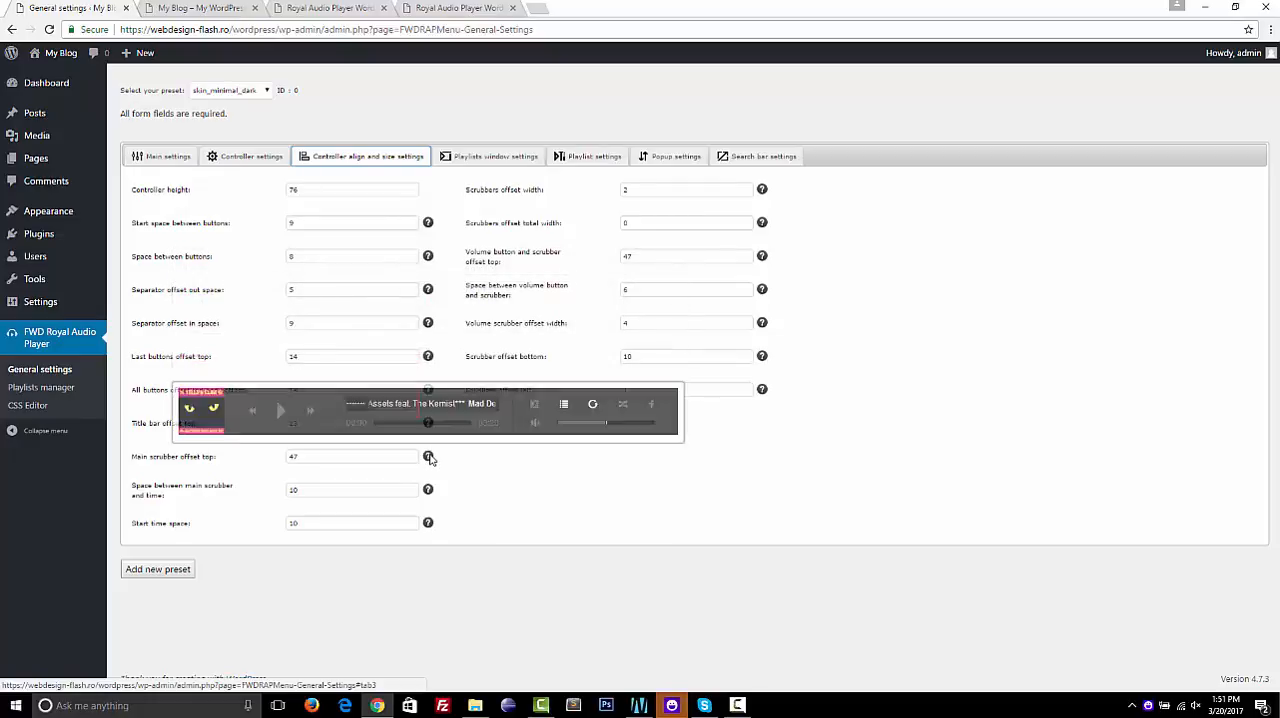
mouse_move(429, 490)
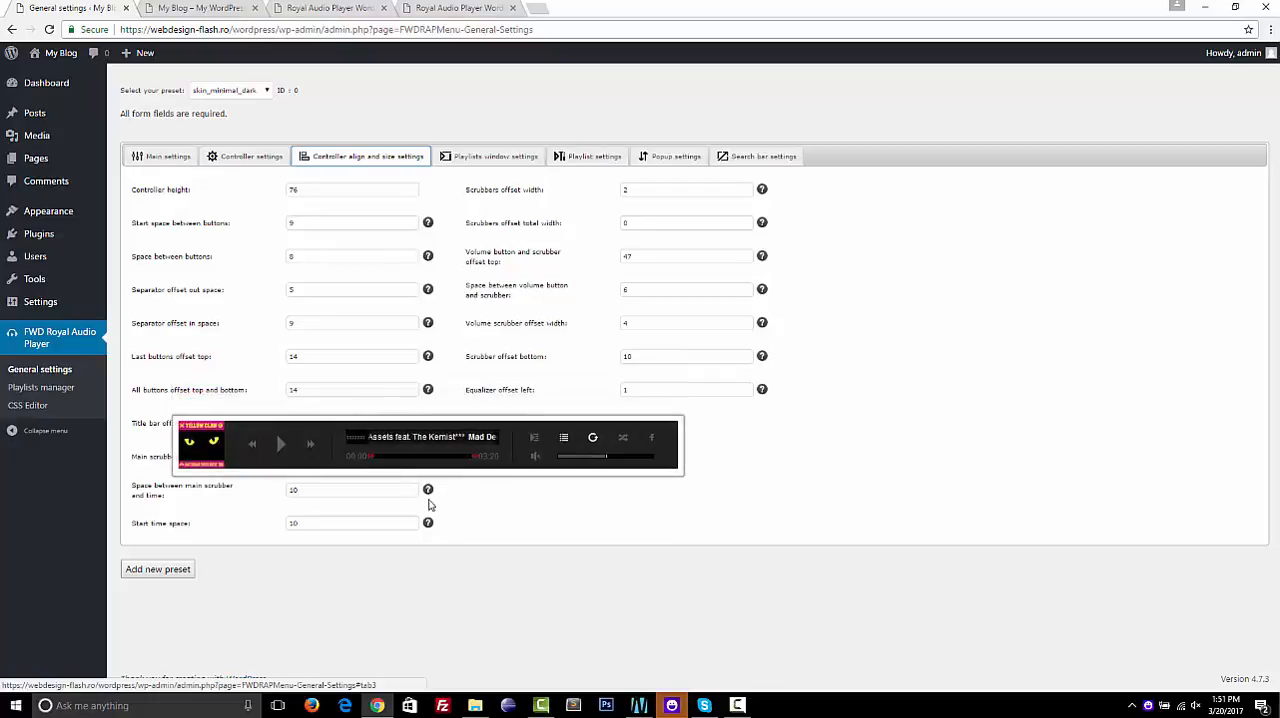
mouse_move(428, 524)
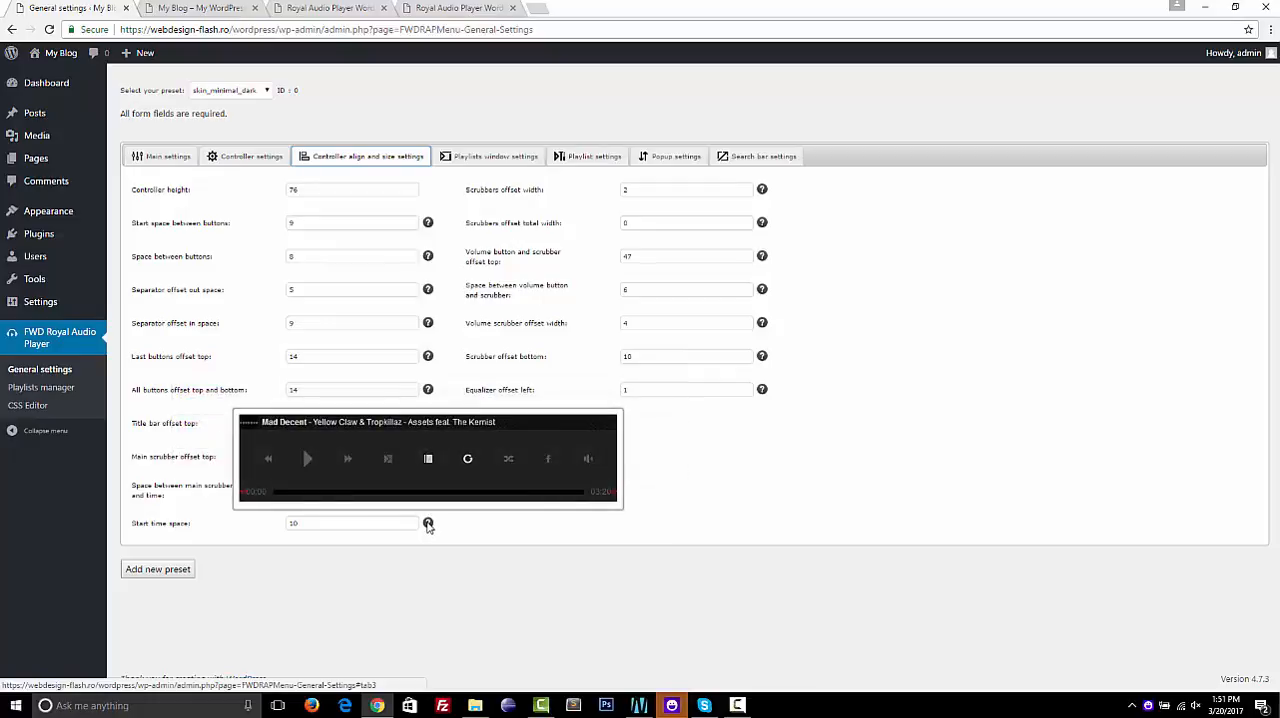
Review the playlists window settings, view the playlists window in the live preview, close it and return to the settings page
left_click(487, 164)
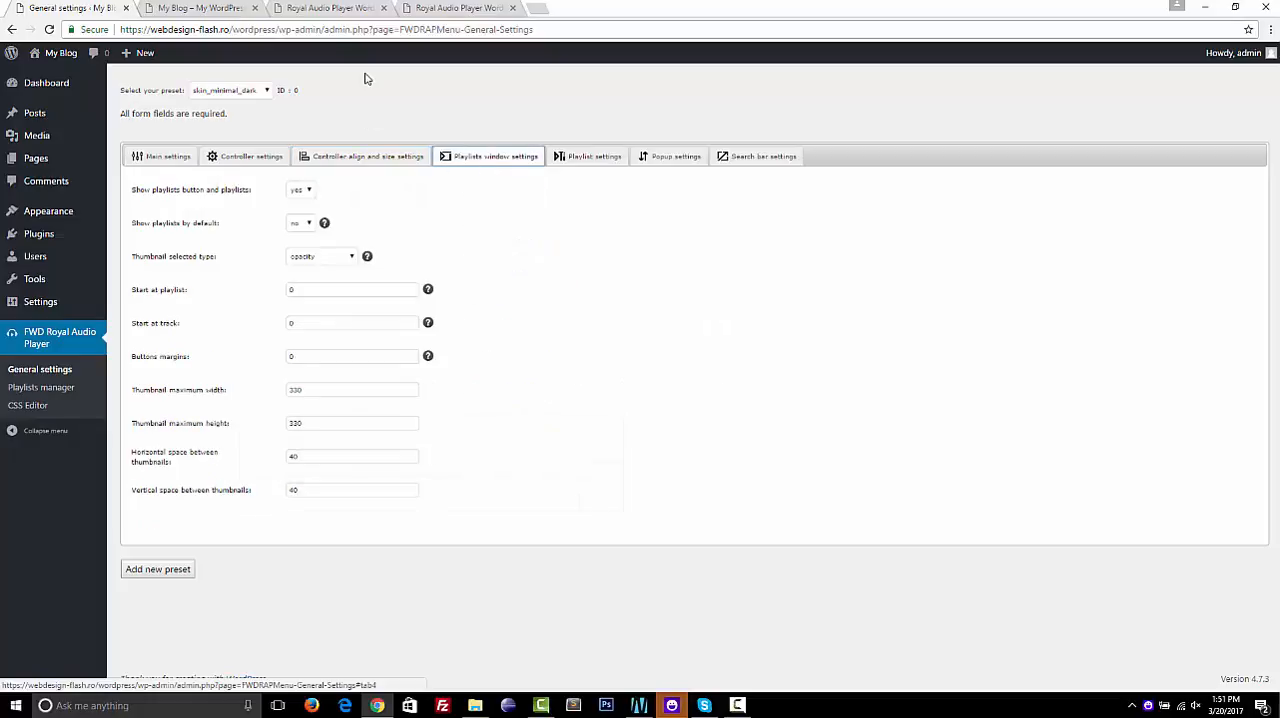
left_click(407, 12)
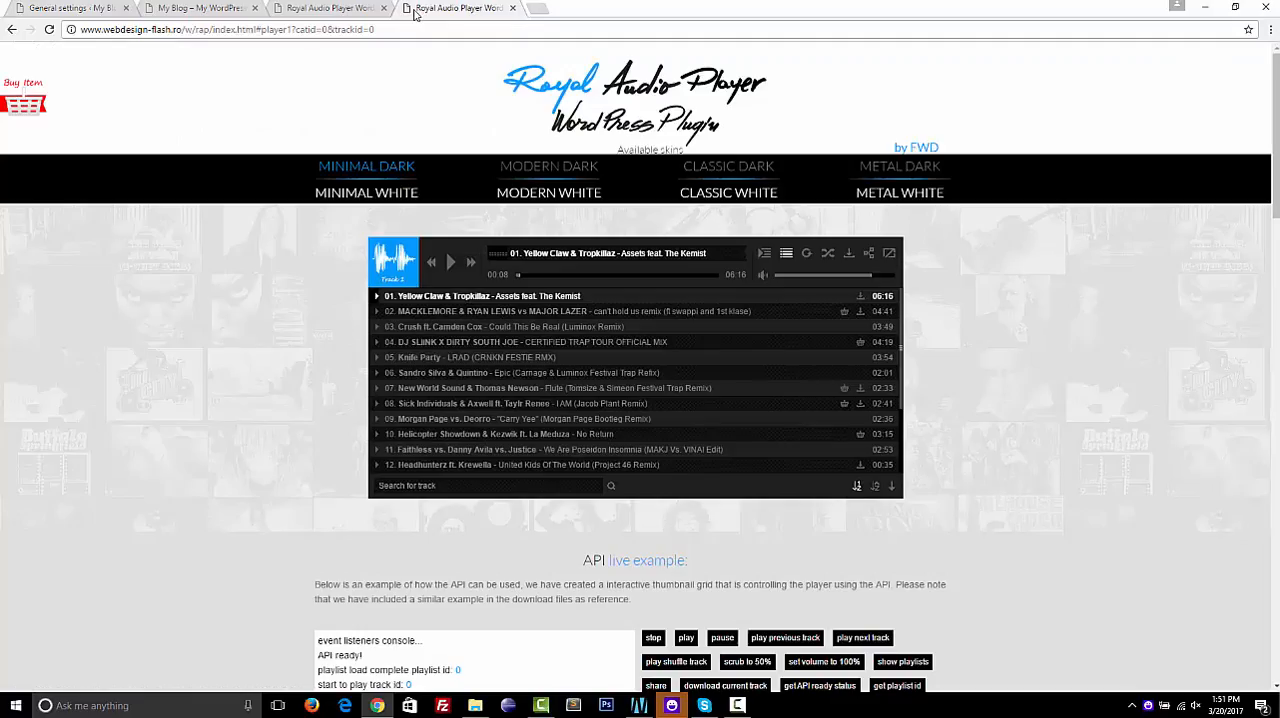
left_click(765, 254)
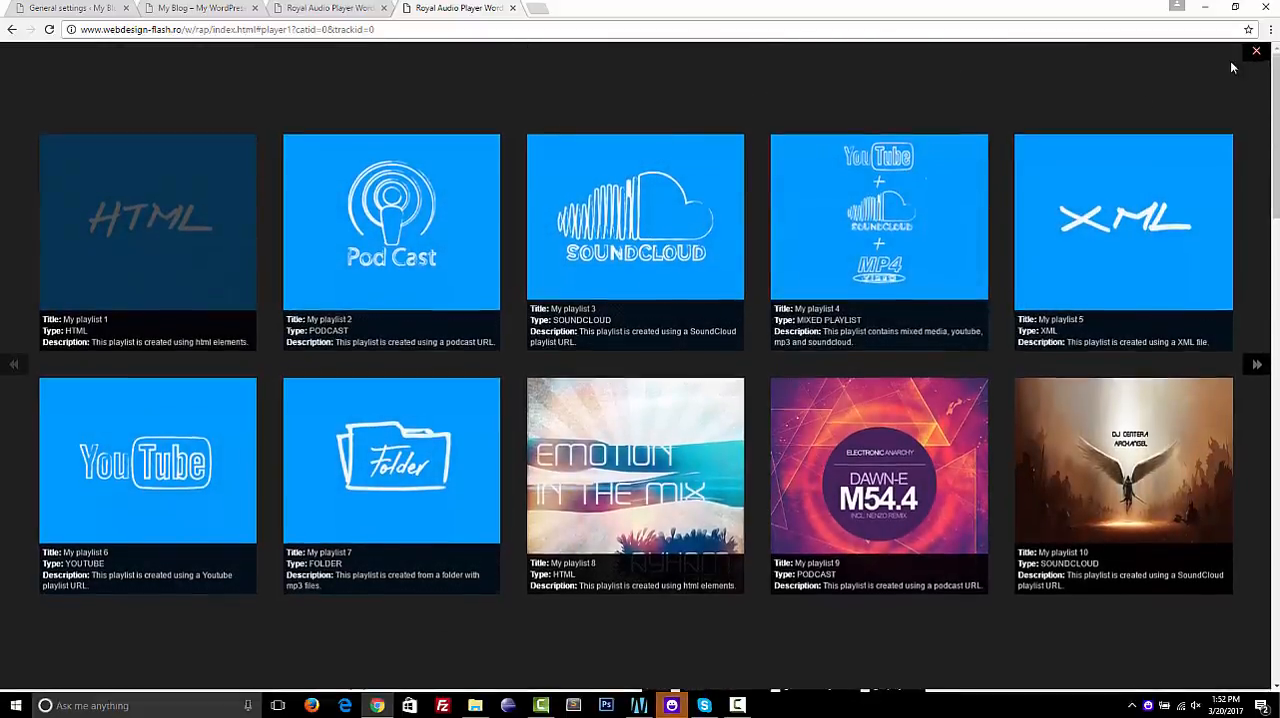
left_click(1257, 55)
left_click(90, 6)
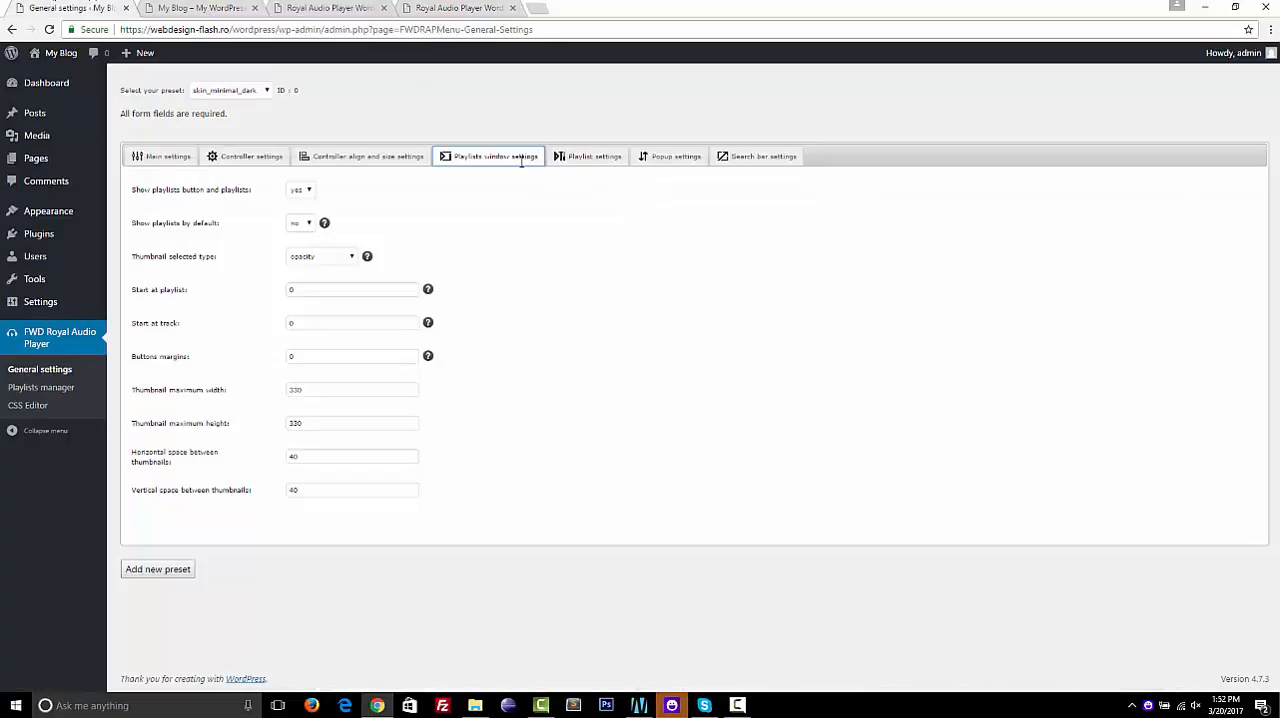
Review the playlist settings, toggle the playlist's visibility repeatedly in the live preview player, and return to the settings page
left_click(580, 155)
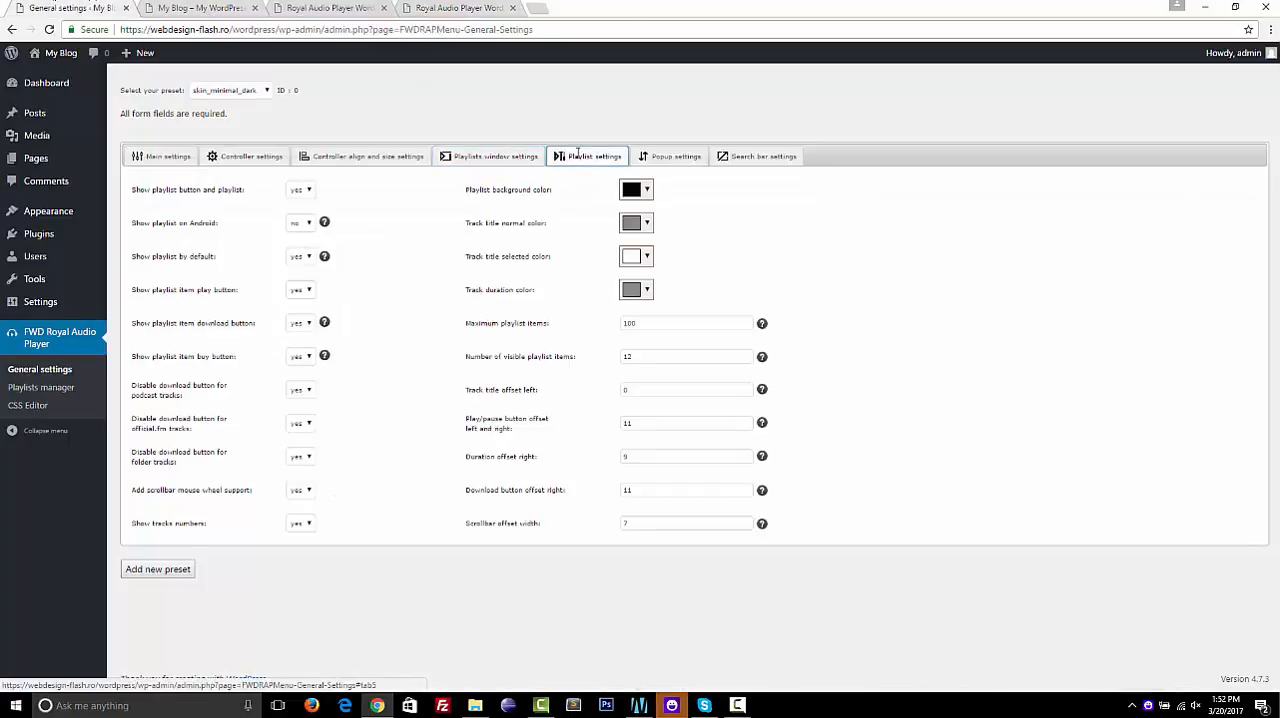
left_click(453, 8)
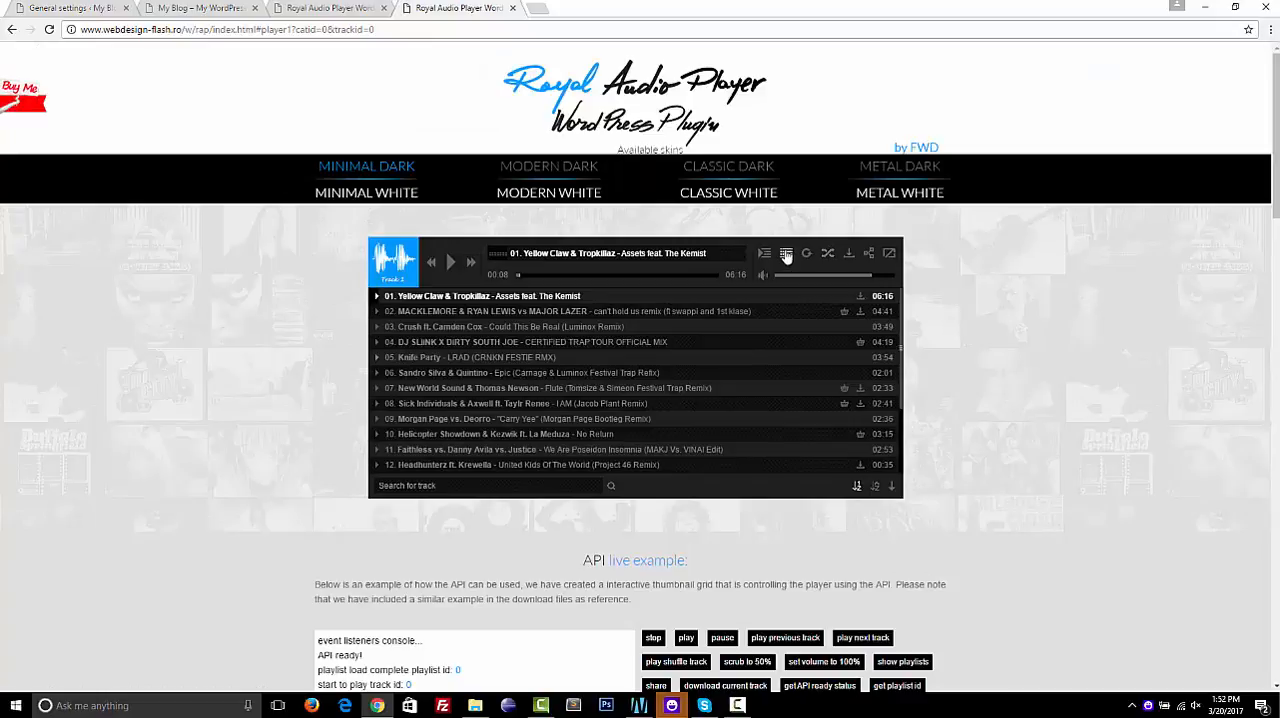
left_click(786, 254)
left_click(786, 254)
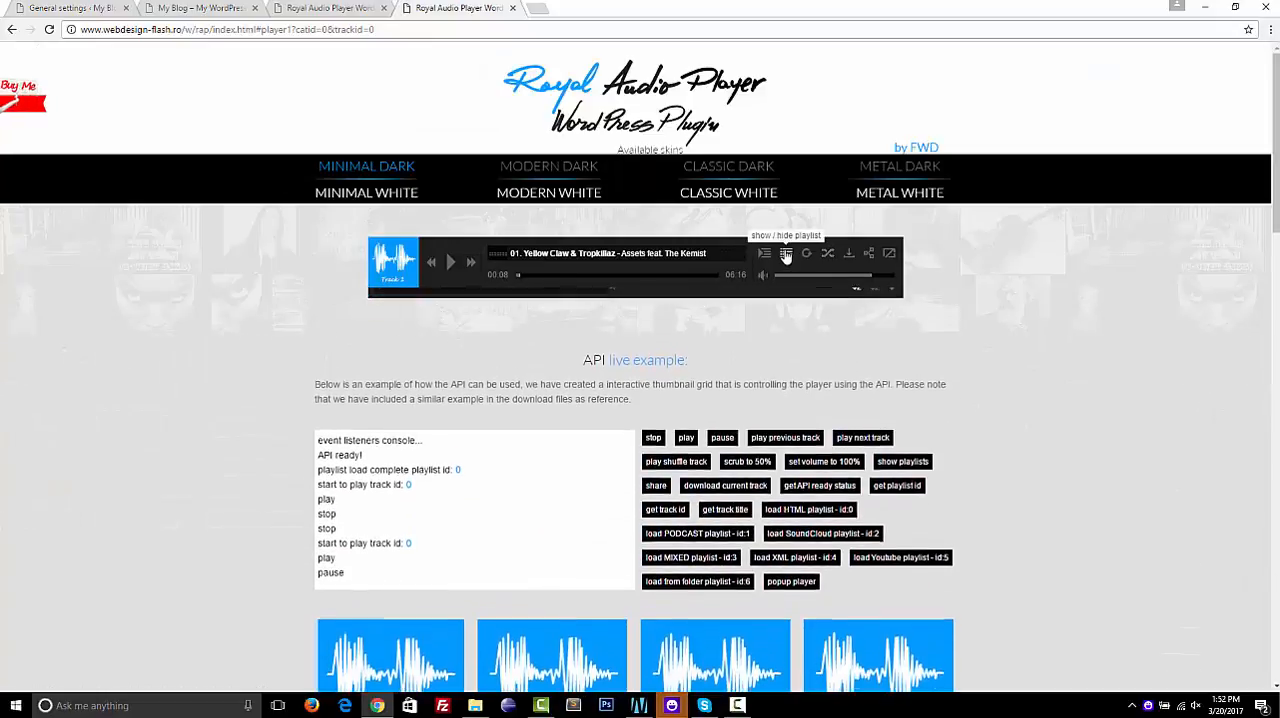
left_click(786, 254)
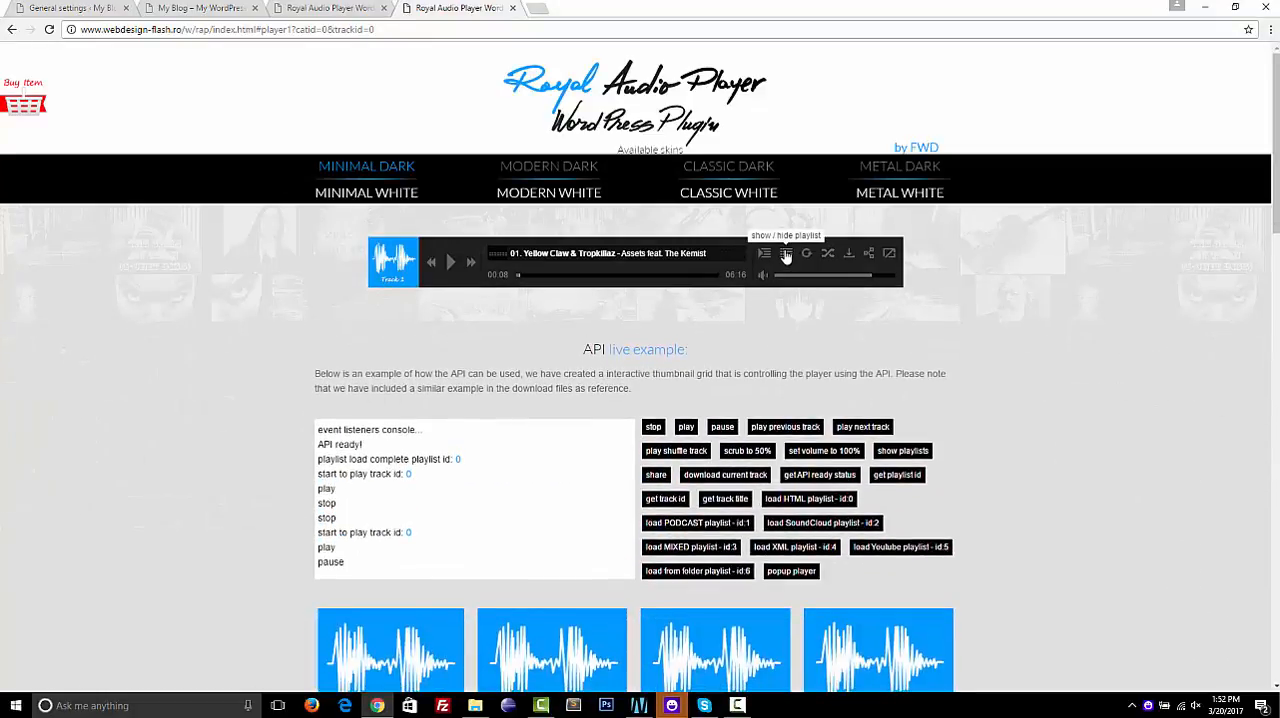
left_click(786, 254)
scroll(635, 354, "down", 6)
scroll(635, 354, "up", 6)
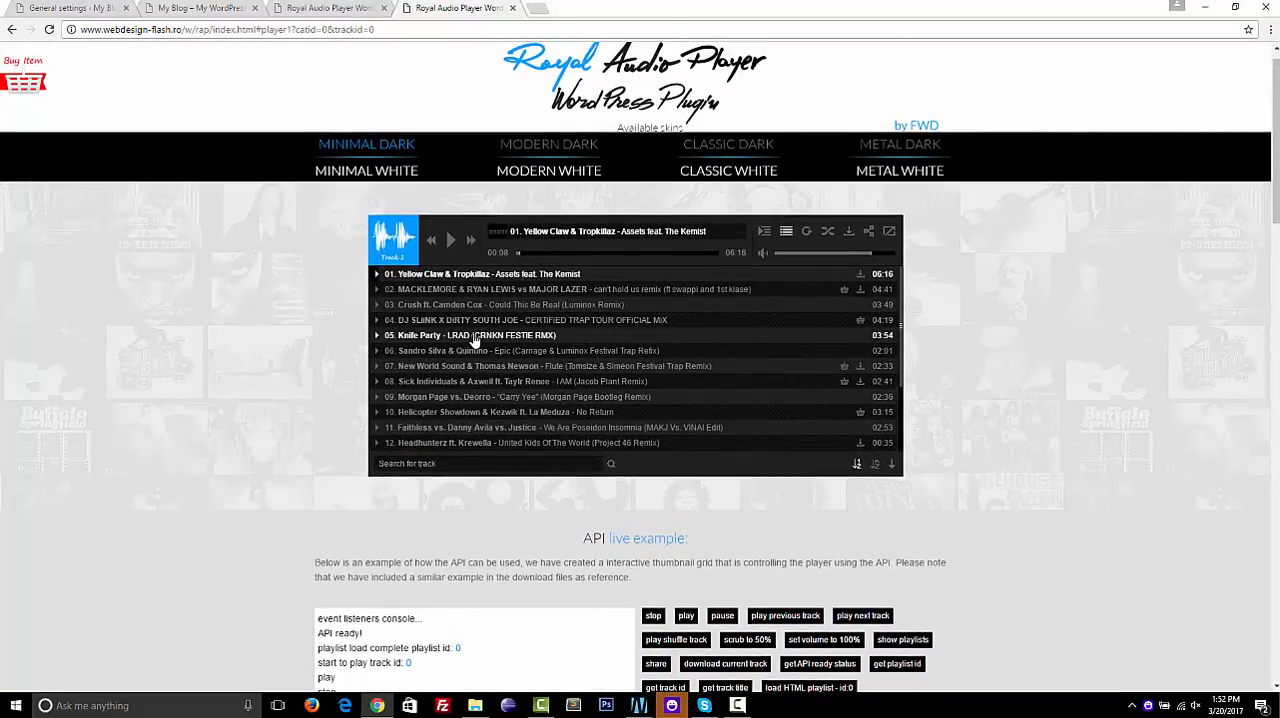
left_click(84, 14)
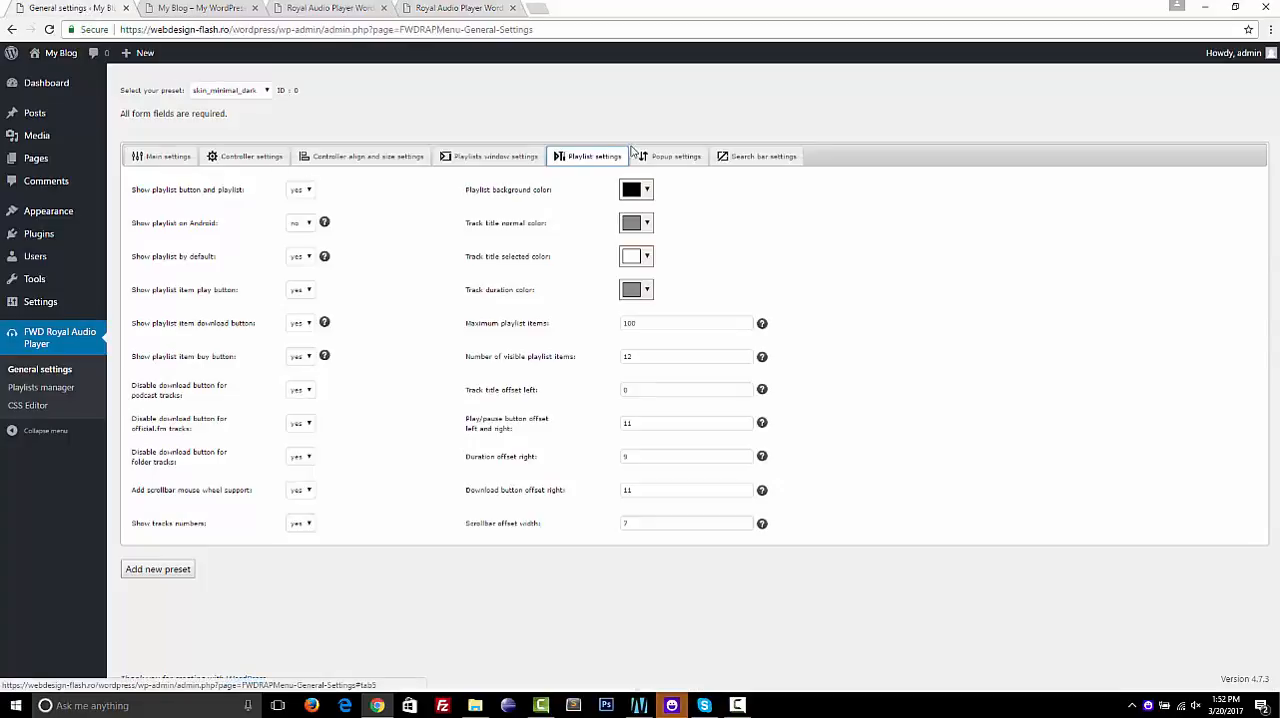
Review the popup settings, launch the popup player from the live preview, and move its window aside
left_click(676, 158)
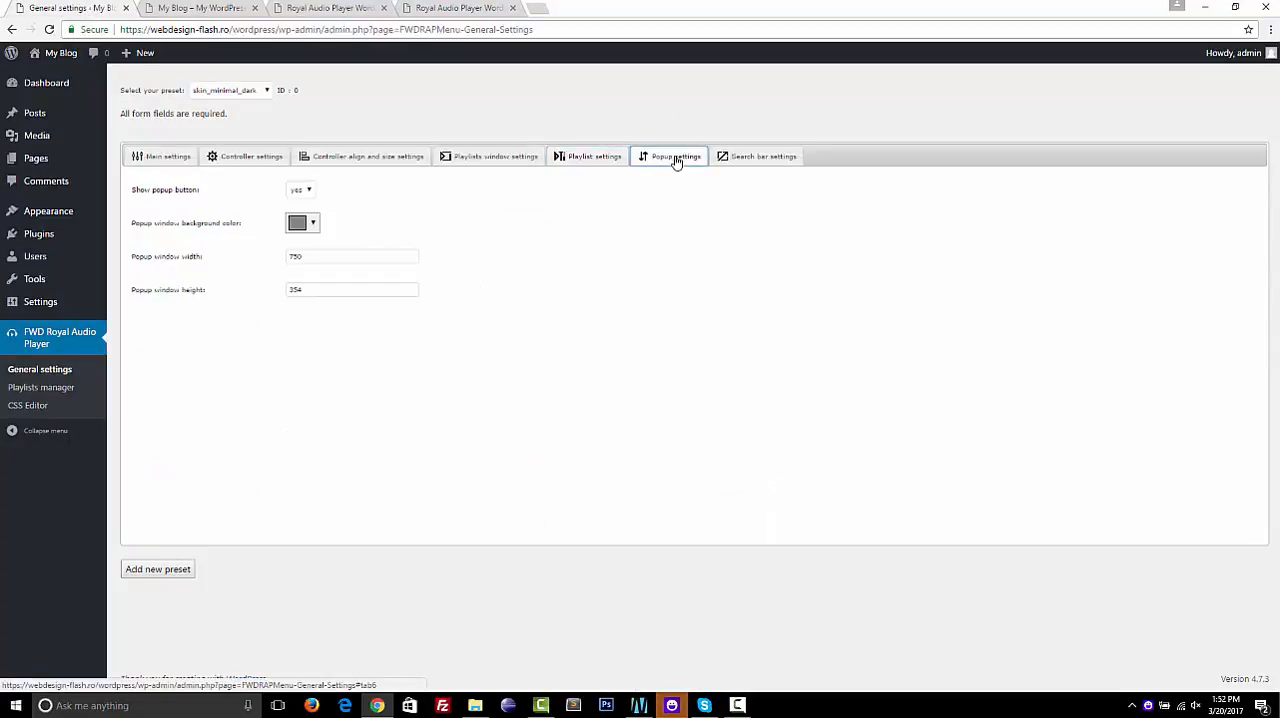
left_click(462, 9)
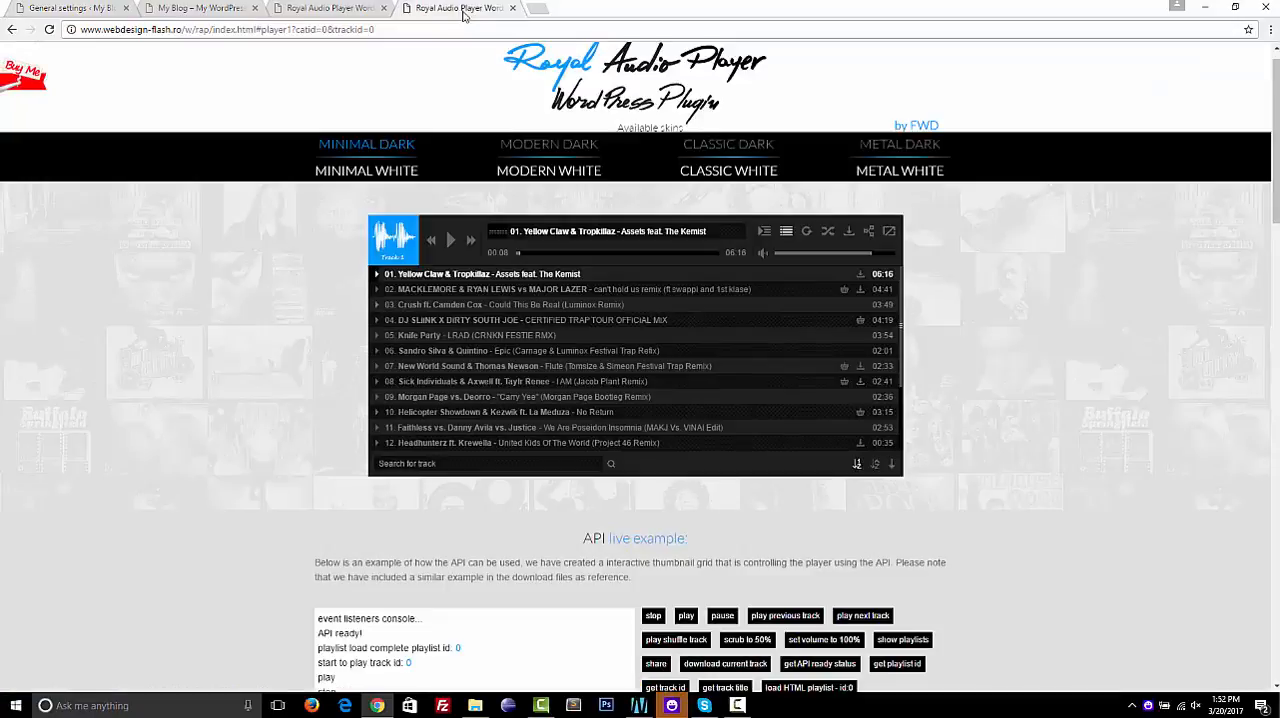
left_click(890, 232)
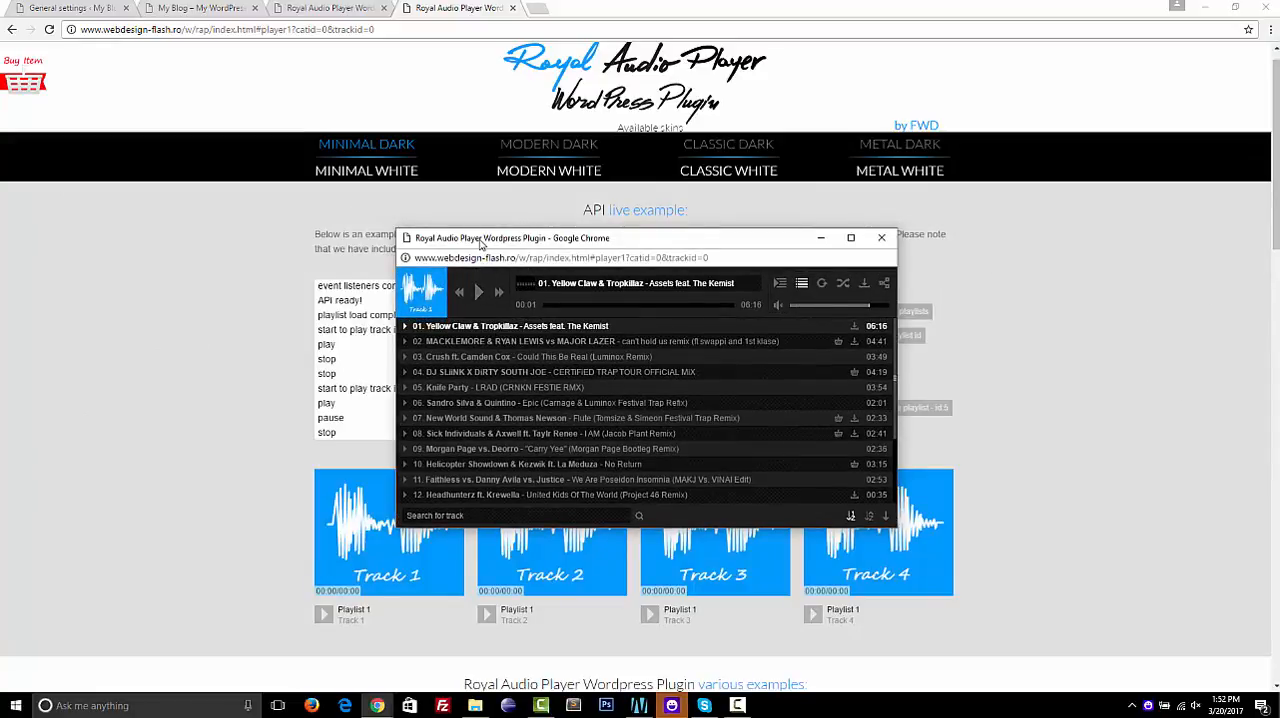
left_click_drag(481, 244, 723, 294)
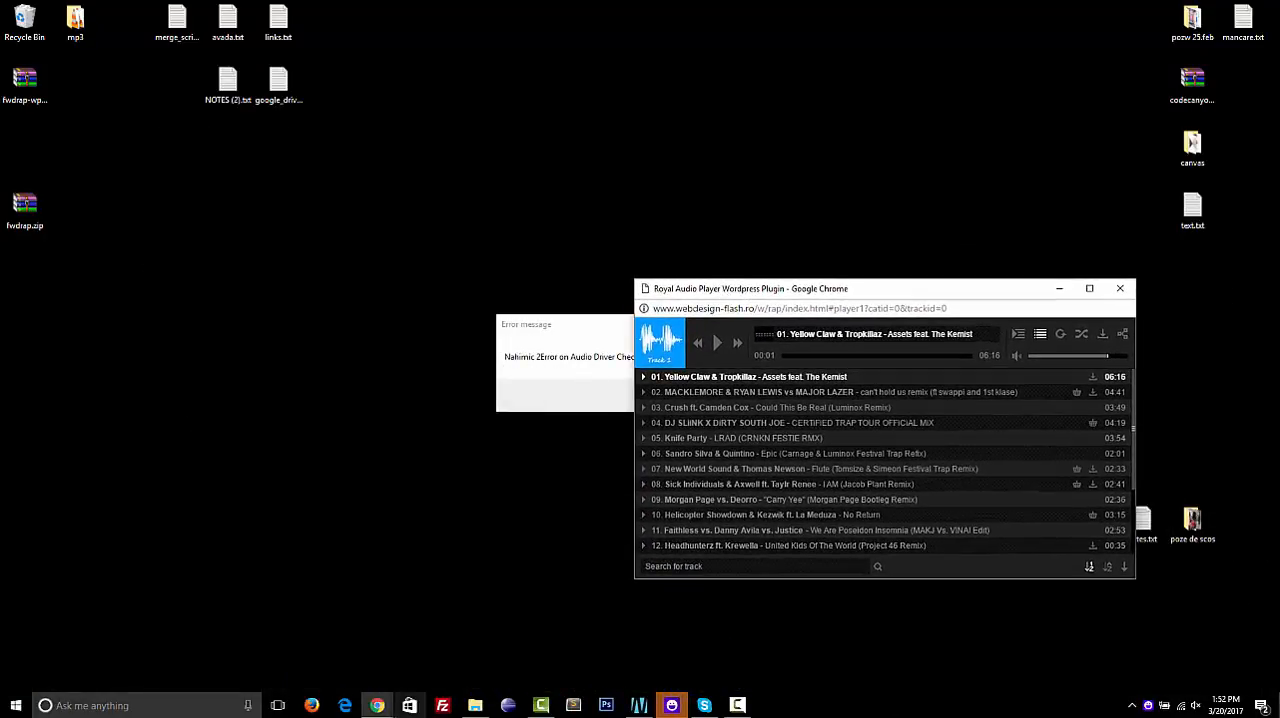
Bring the live preview browser window back and display the popup player window in front of it
left_click(386, 712)
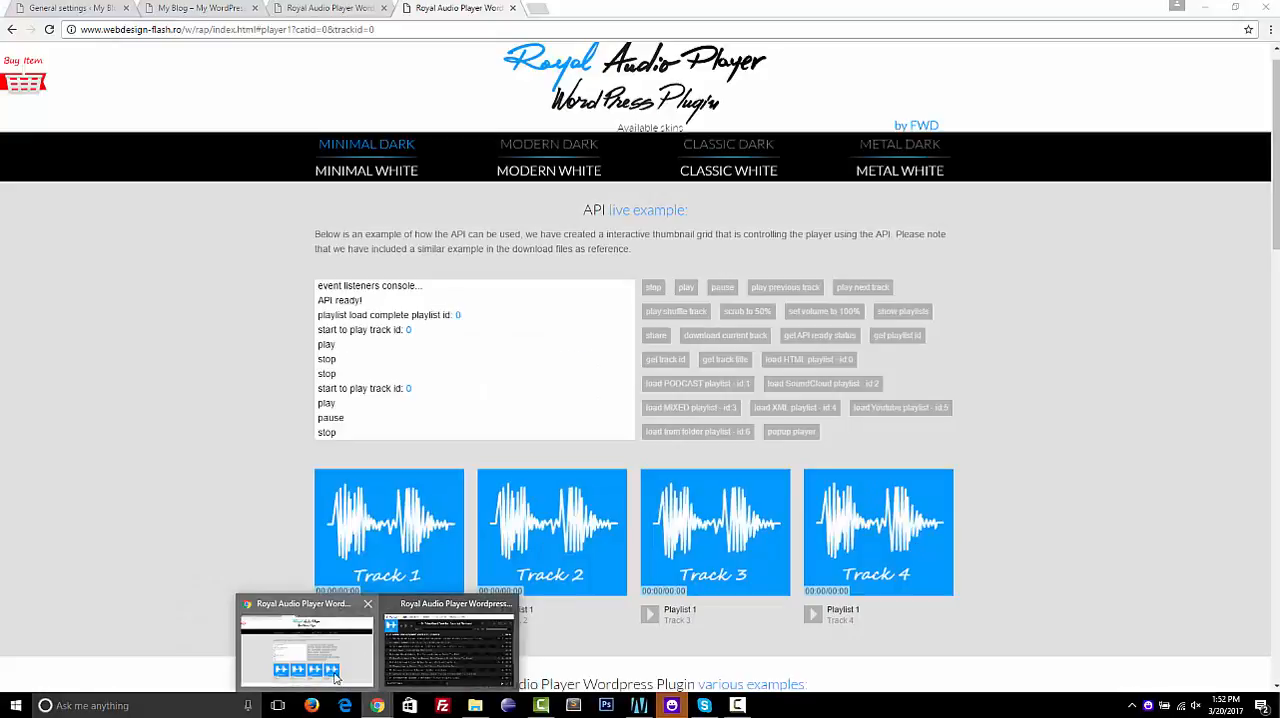
left_click(443, 618)
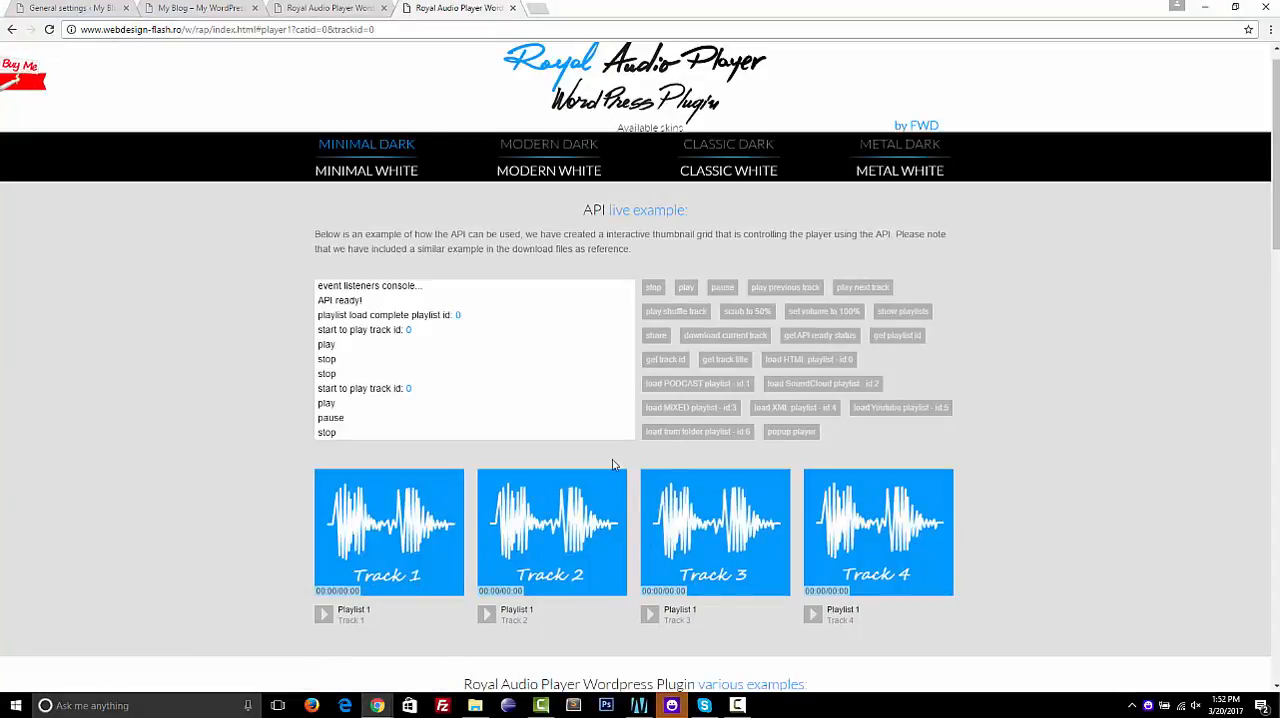
left_click(377, 705)
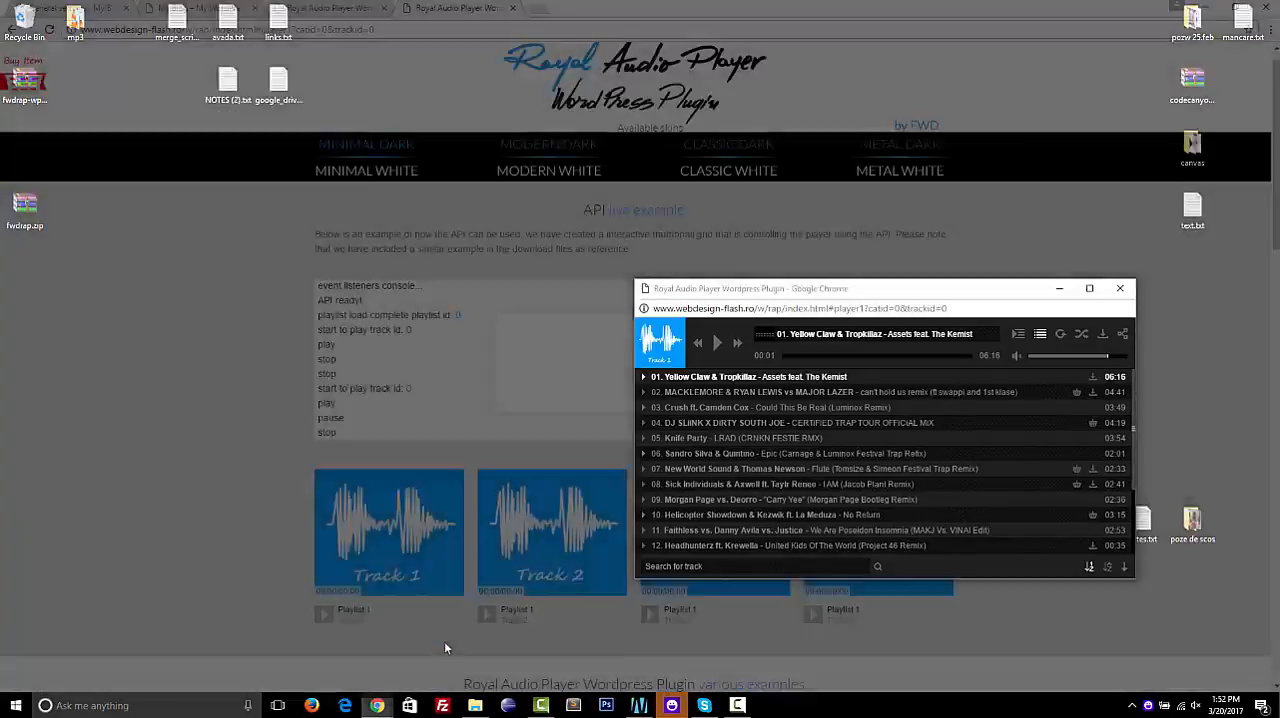
left_click(444, 641)
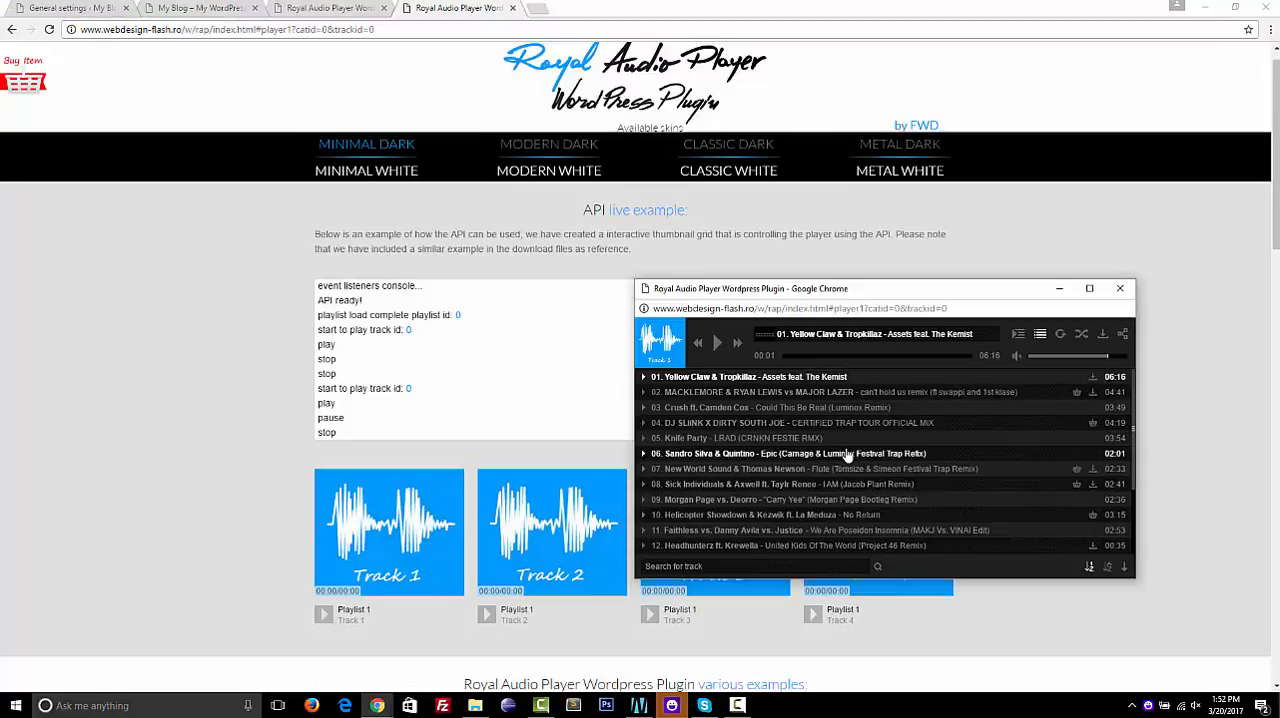
View and close the playlists window in the popup player, then narrow the popup and reopen its playlists window
left_click(1022, 341)
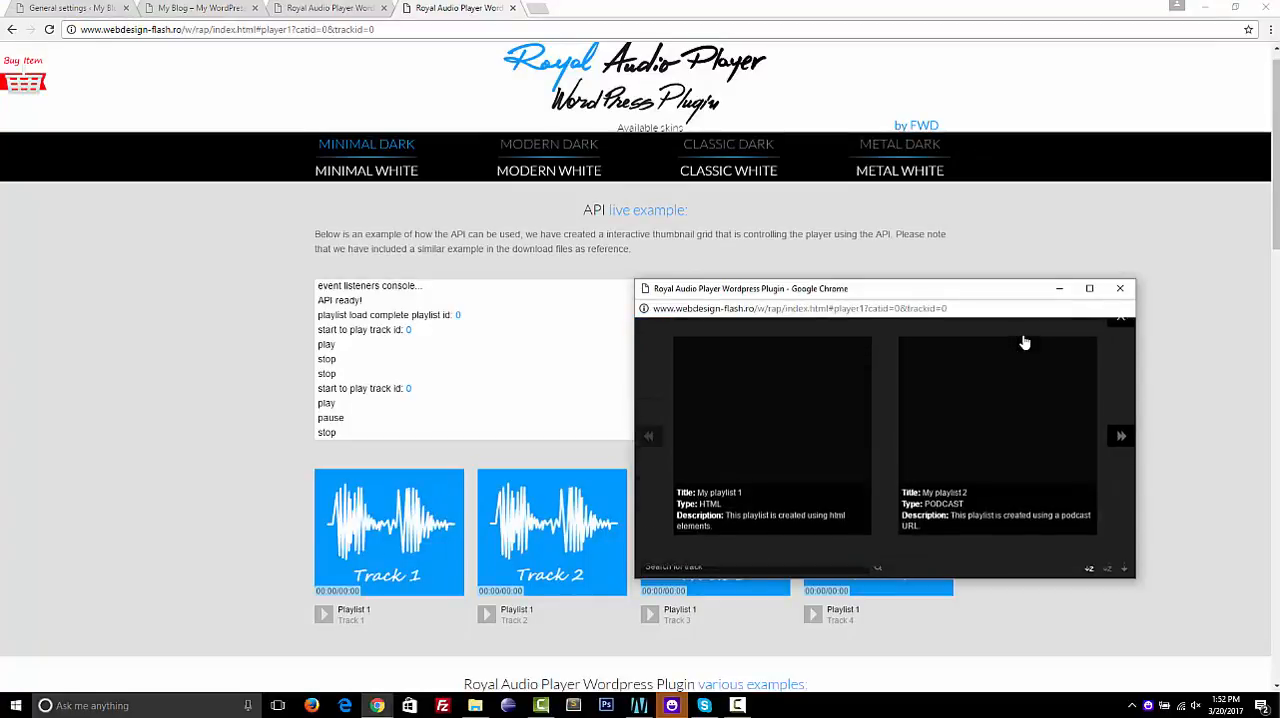
left_click(1130, 333)
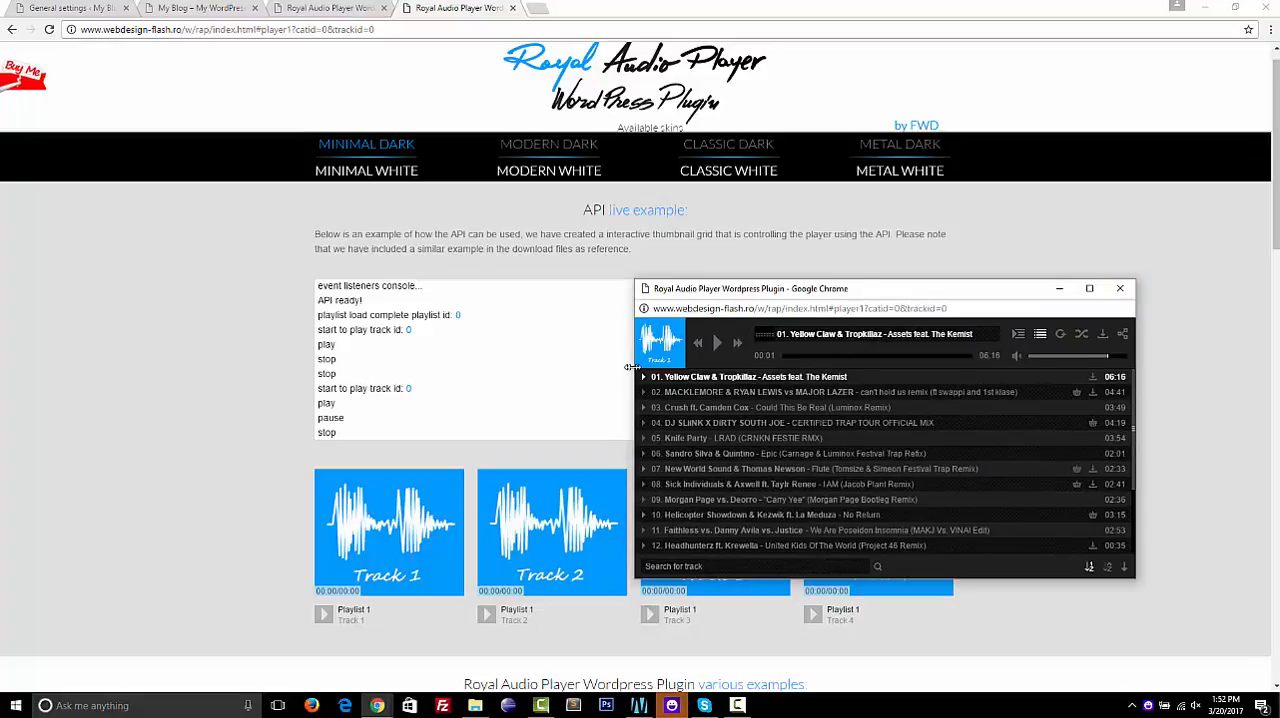
left_click_drag(632, 367, 756, 488)
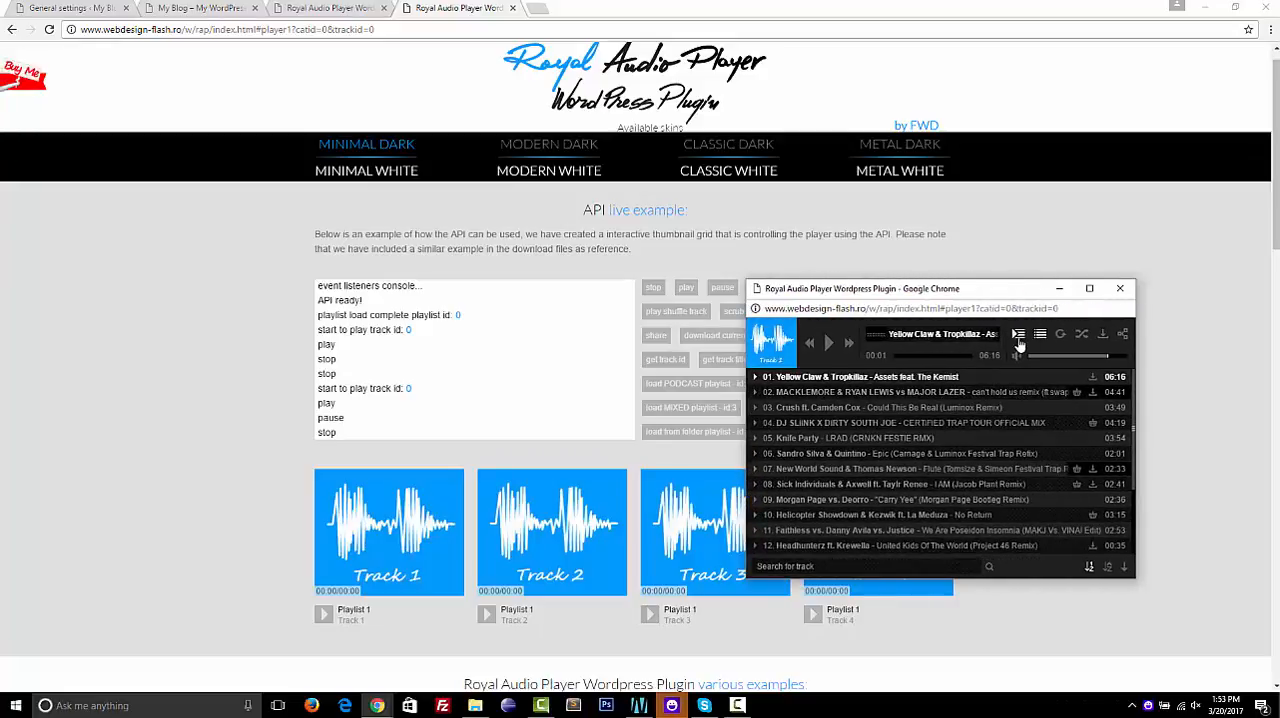
left_click(1019, 335)
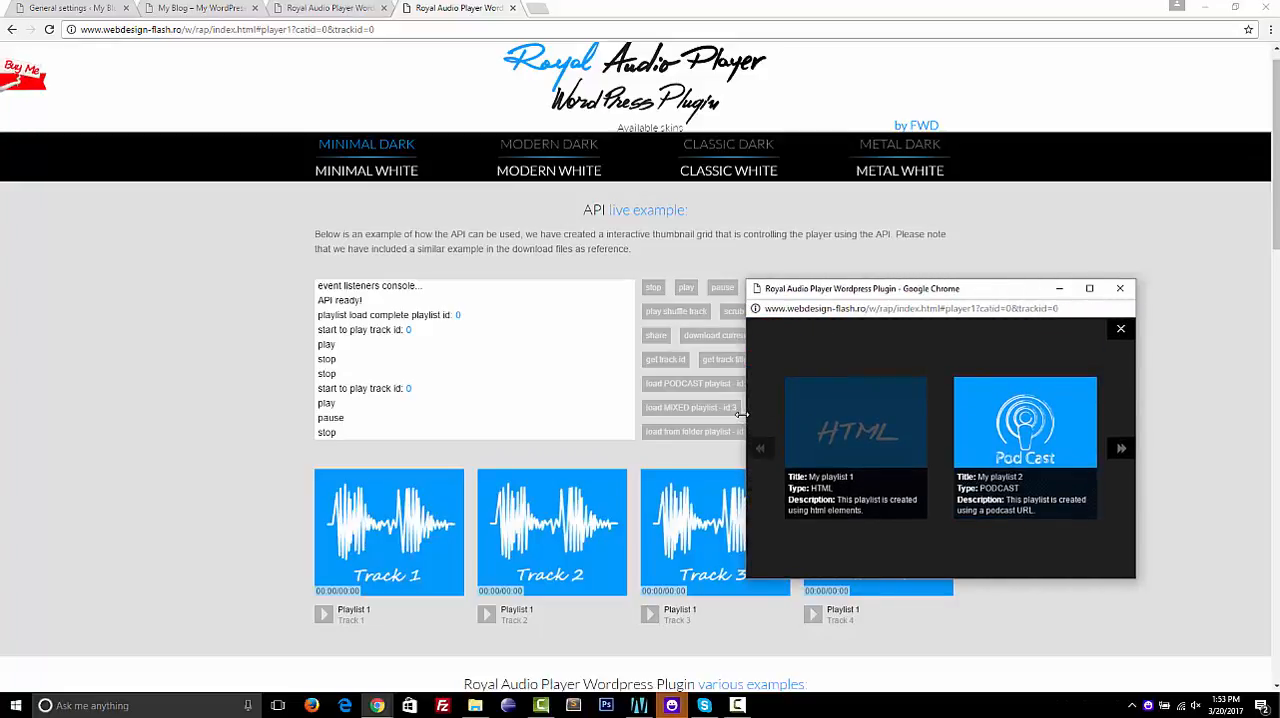
Widen the popup player to view its playlists window, close the popup, and reload the live preview page
left_click_drag(740, 424, 671, 418)
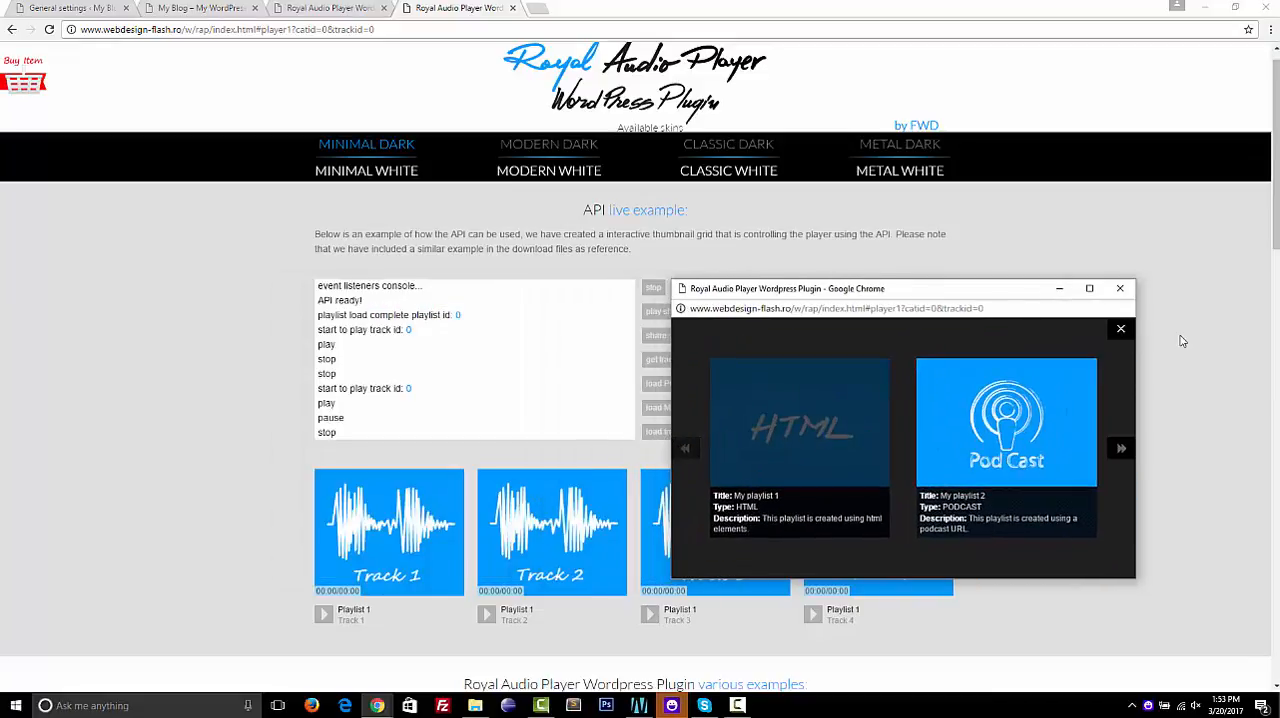
left_click(1120, 333)
left_click(1120, 288)
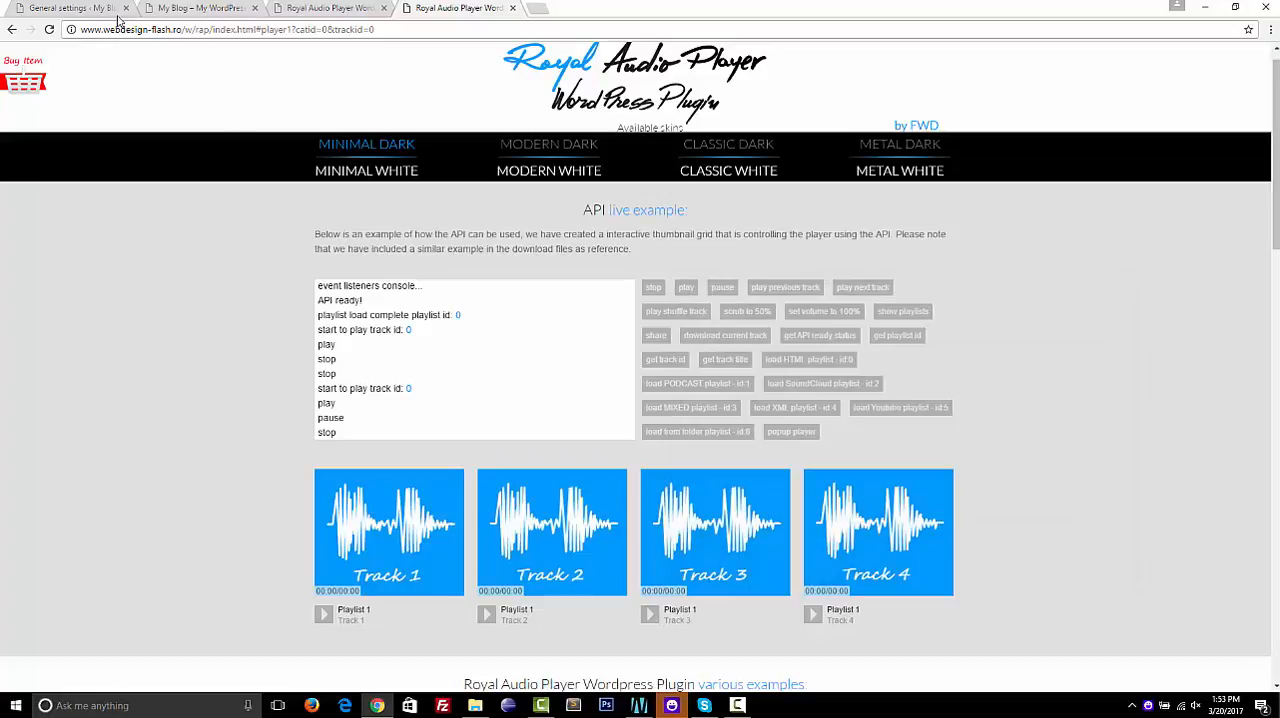
left_click(49, 30)
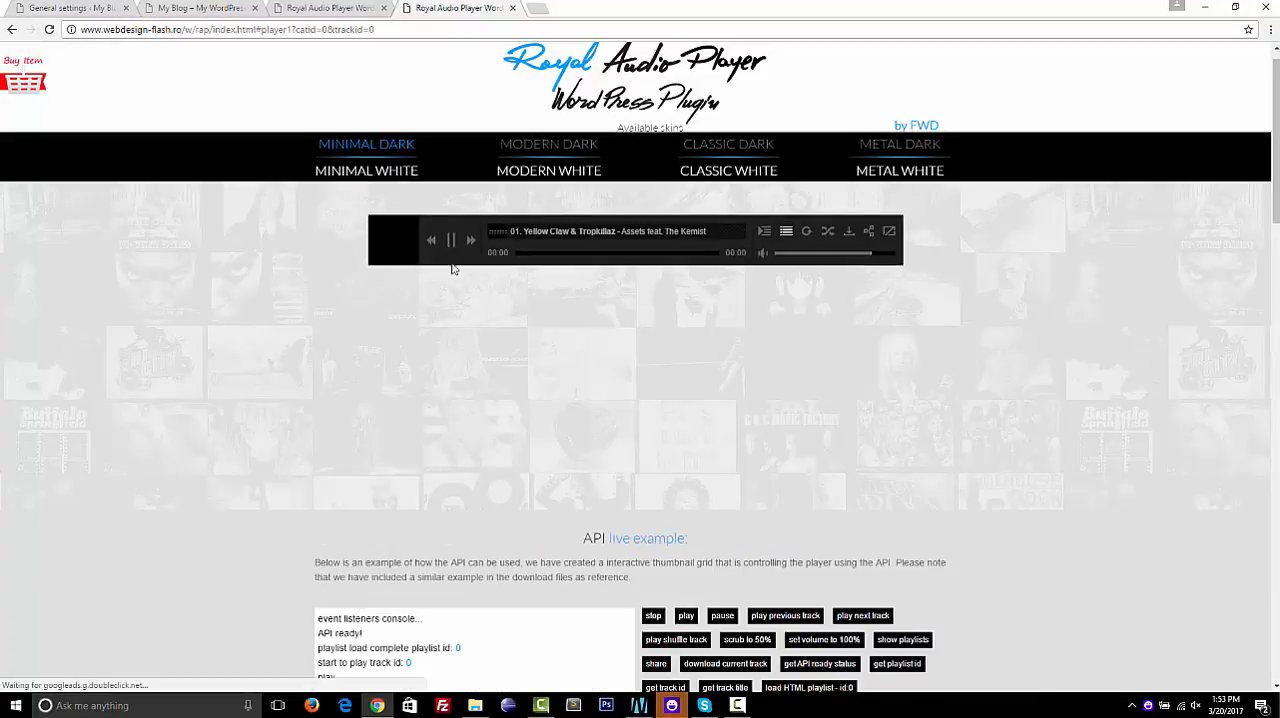
Review the main settings of the skin_metal_white and skin_minimal_dark presets, and check the matching skin in the live preview
left_click(73, 12)
left_click(170, 157)
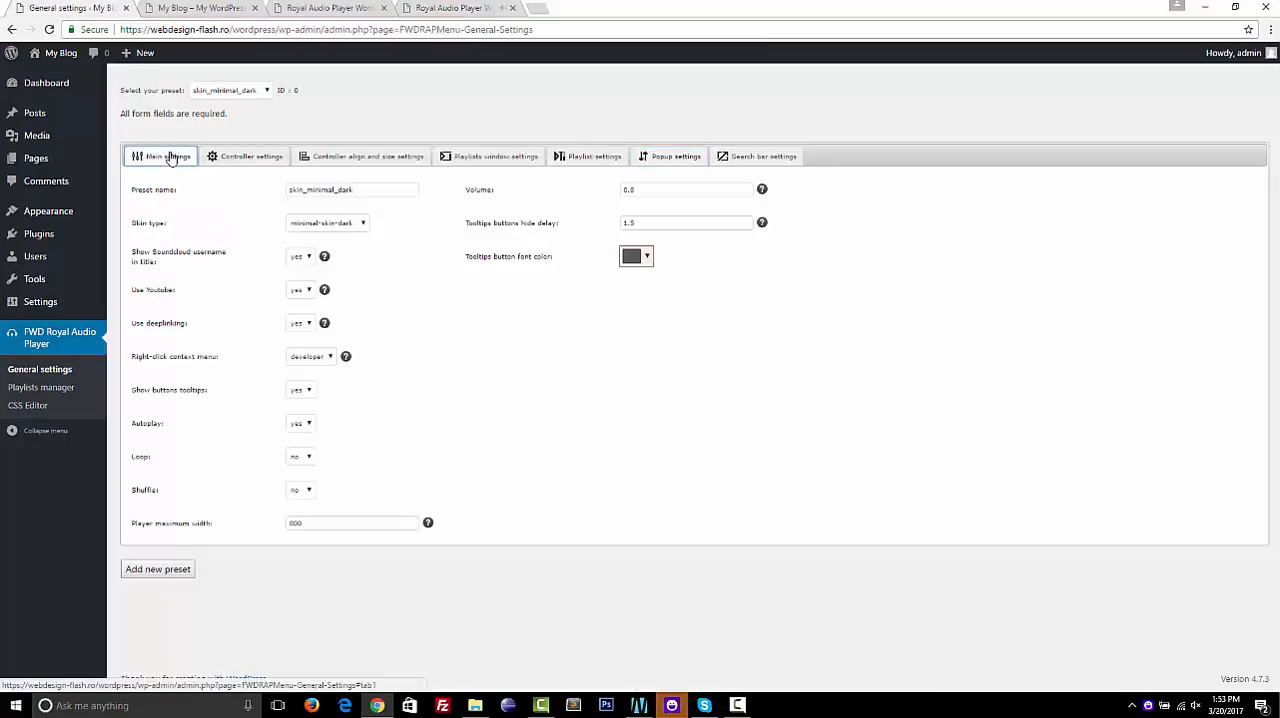
left_click(266, 91)
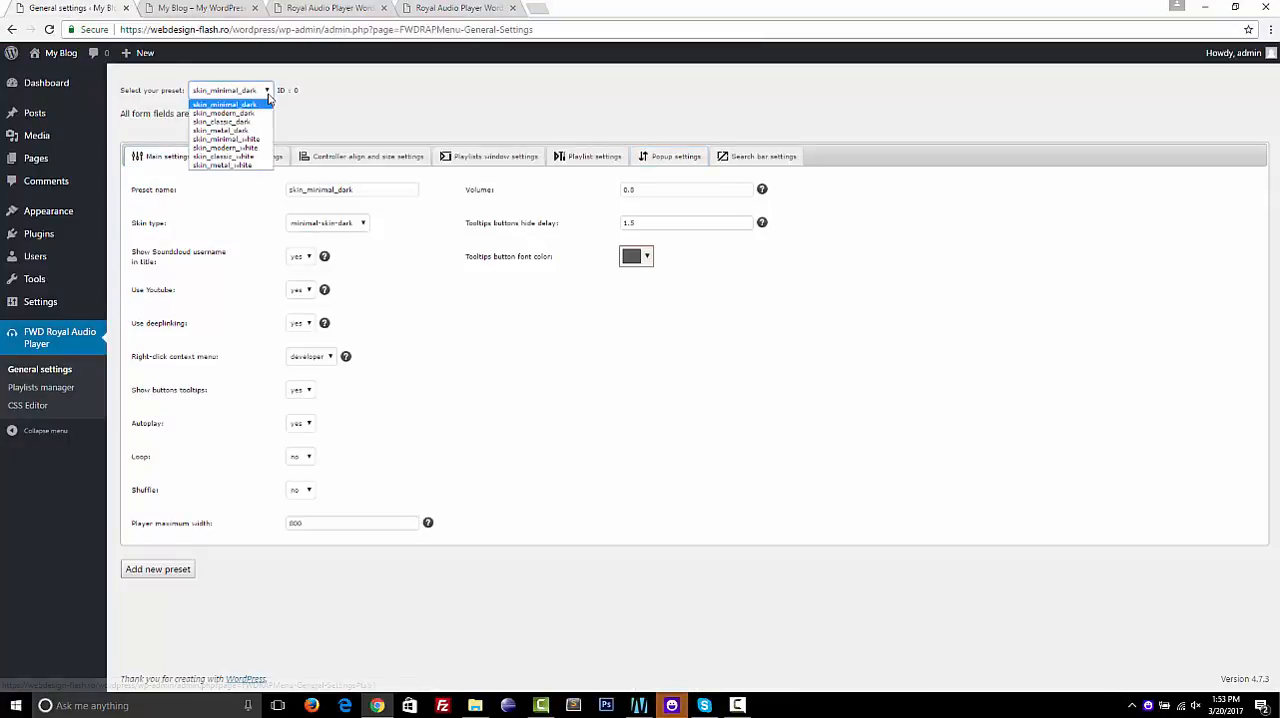
left_click(249, 166)
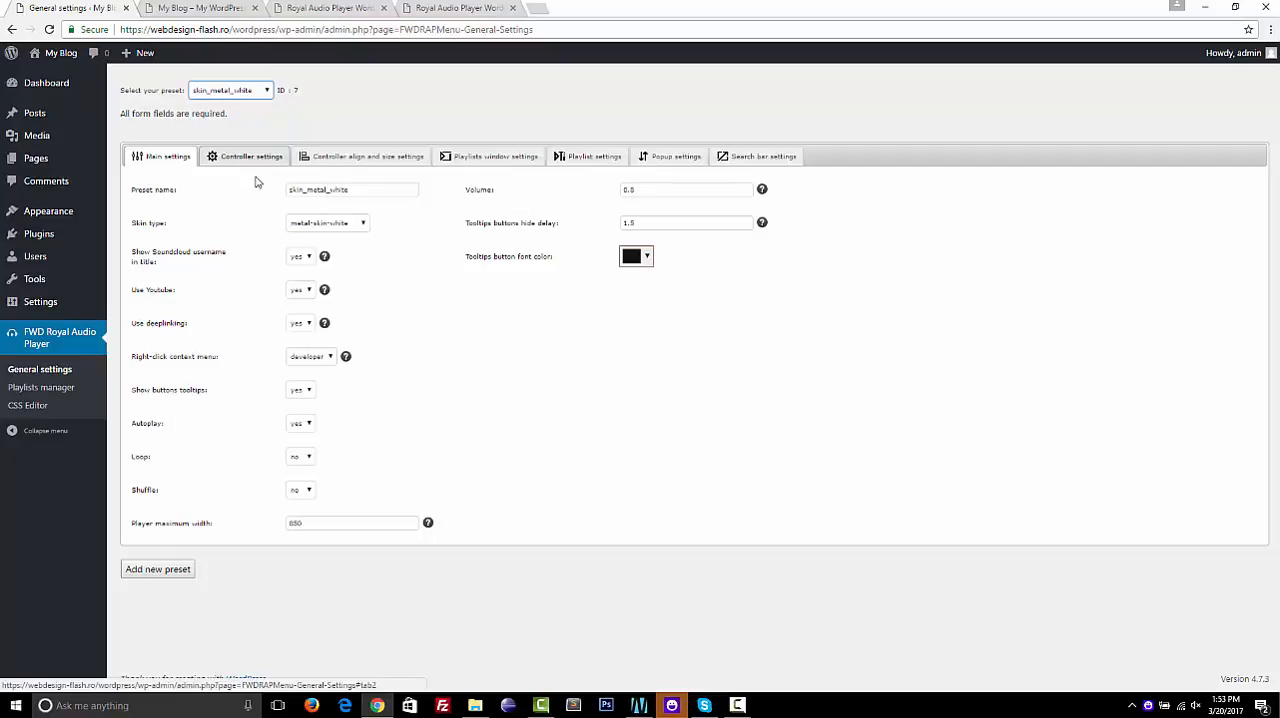
left_click(240, 100)
left_click(242, 106)
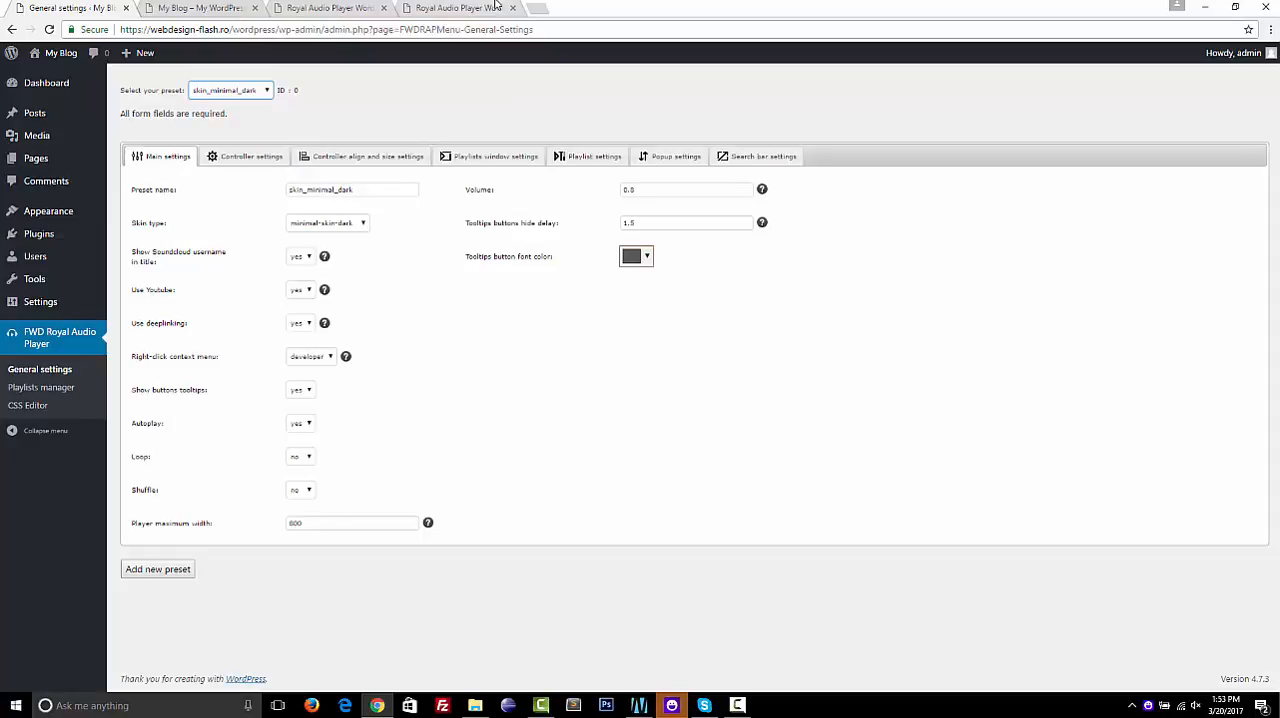
left_click(460, 8)
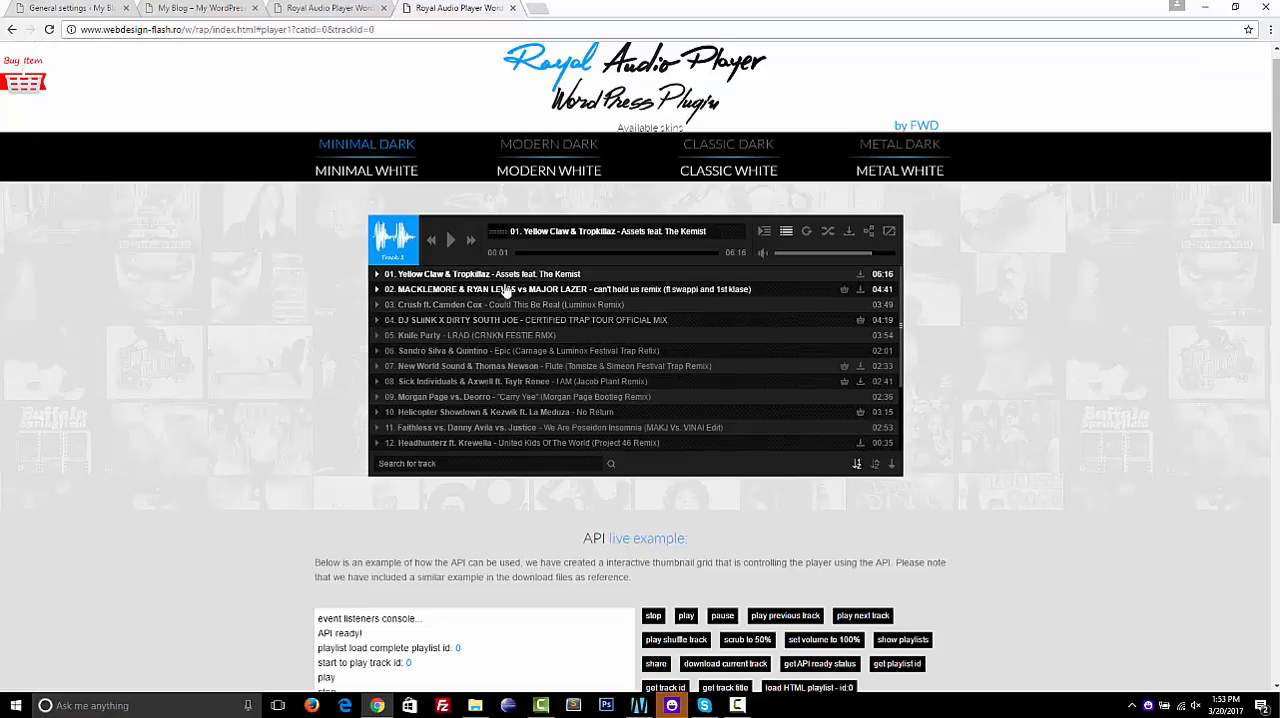
left_click(75, 8)
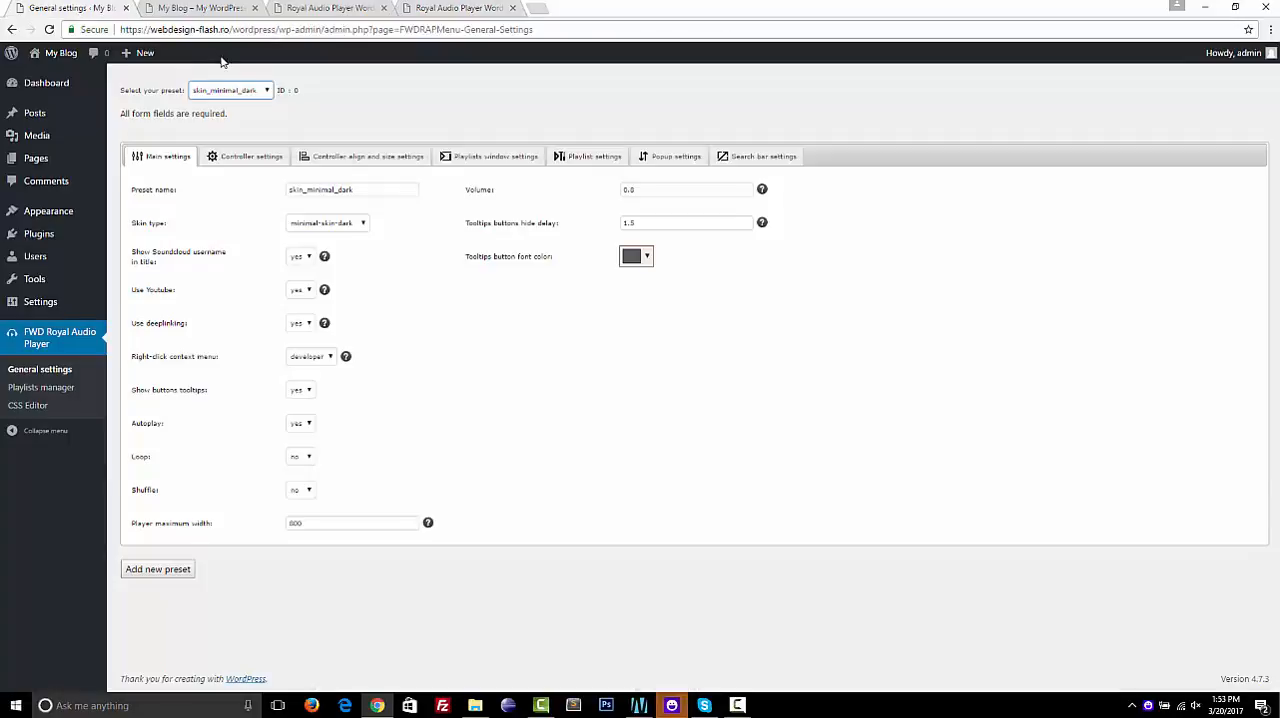
Add a new preset named "my preset" based on skin_minimal_dark
left_click(249, 93)
left_click(236, 104)
double_click(379, 192)
type("m")
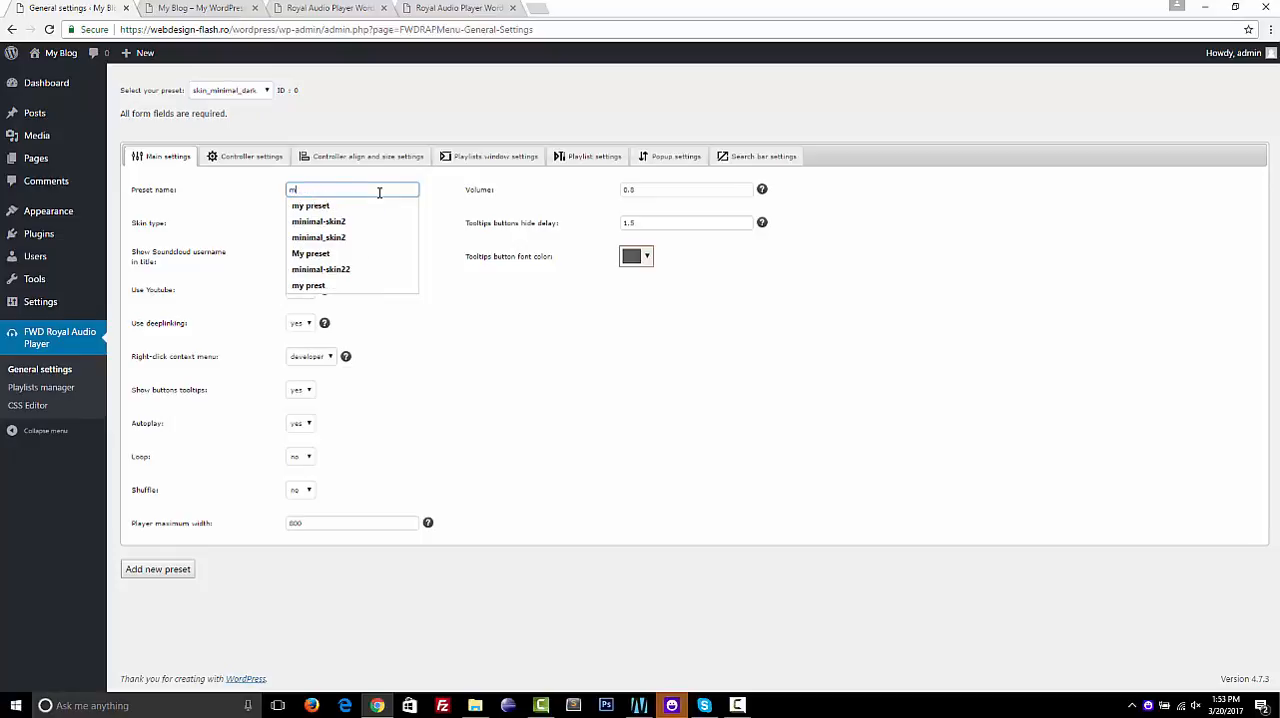
type("y preset")
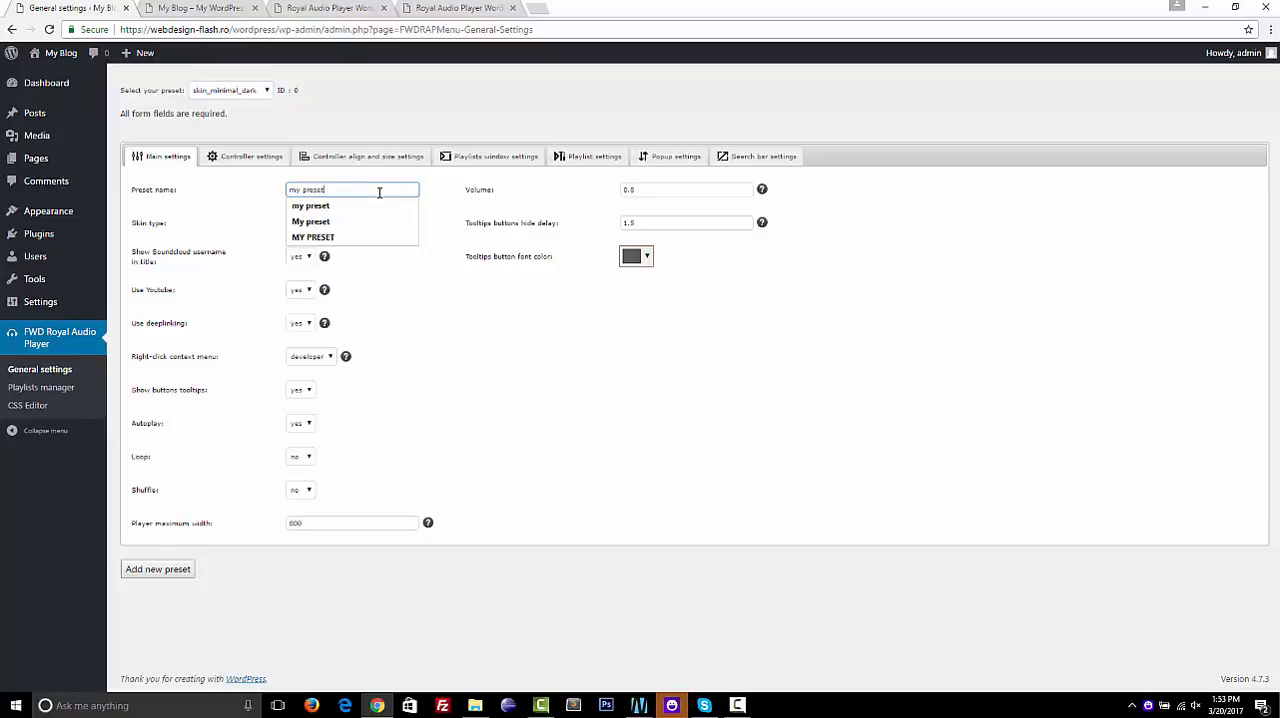
left_click(473, 297)
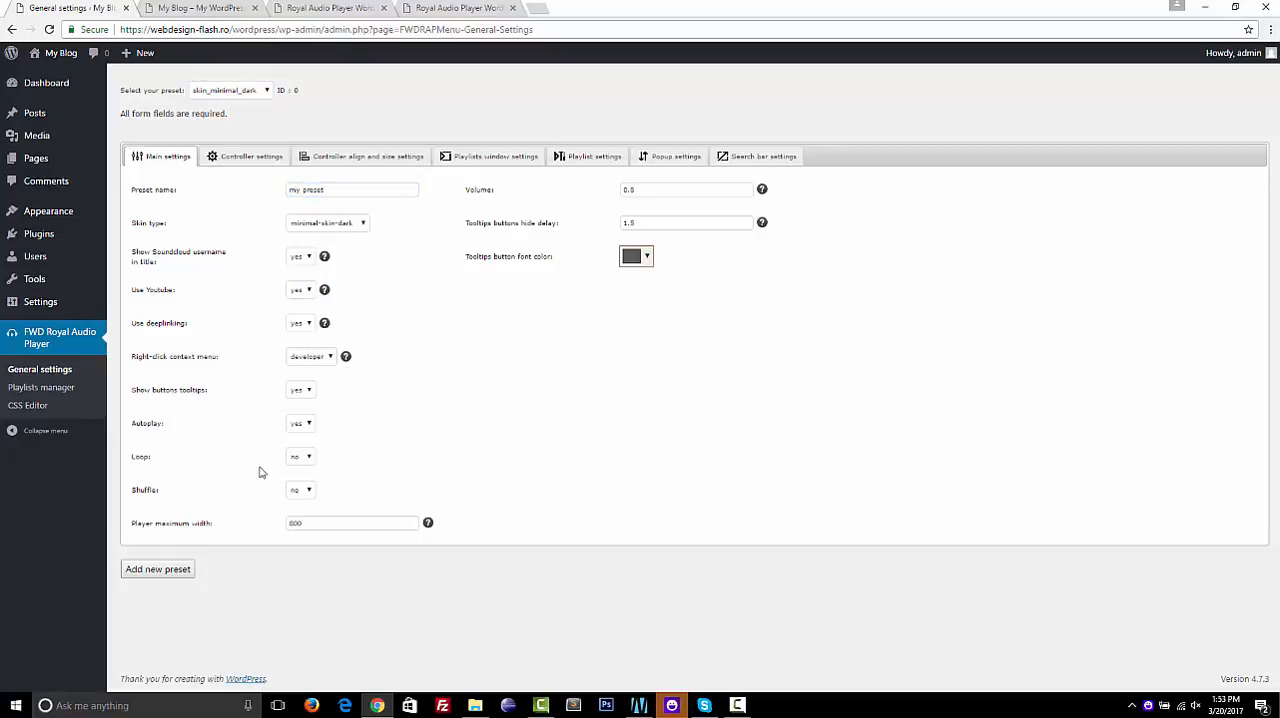
left_click(185, 570)
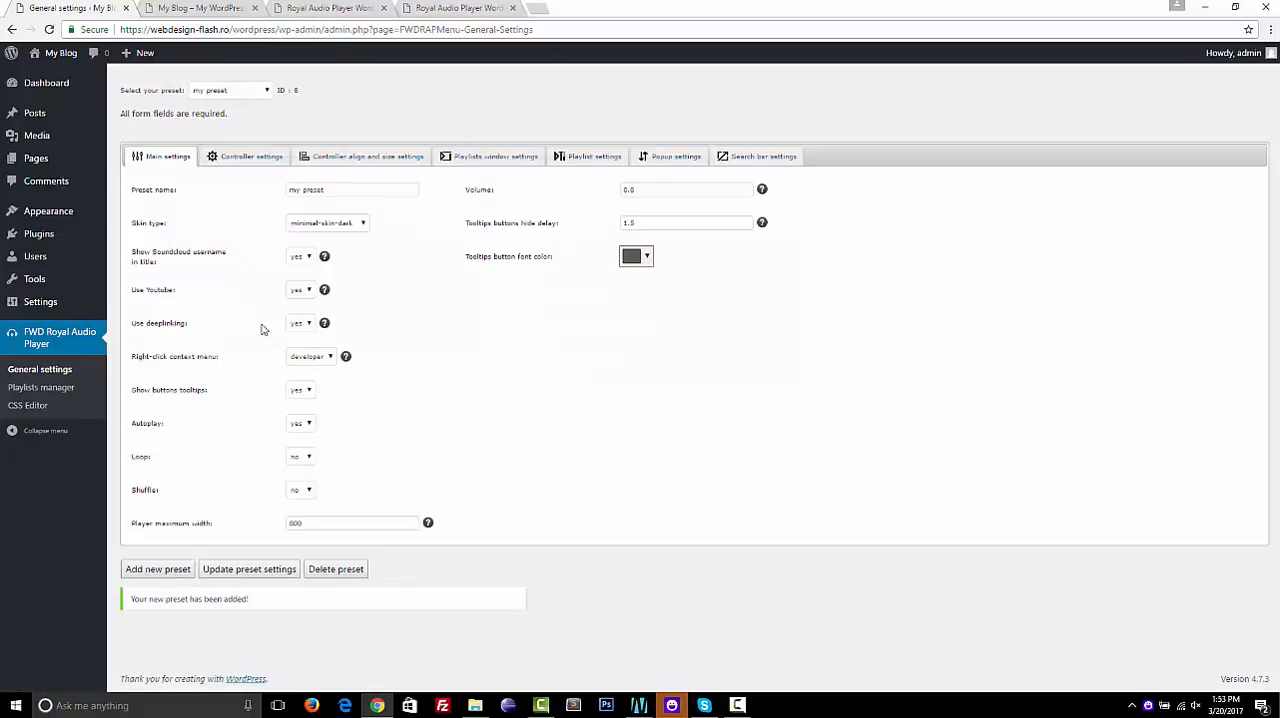
Look through the new preset's controller settings and controller align and size settings, and return to its main settings
left_click(243, 158)
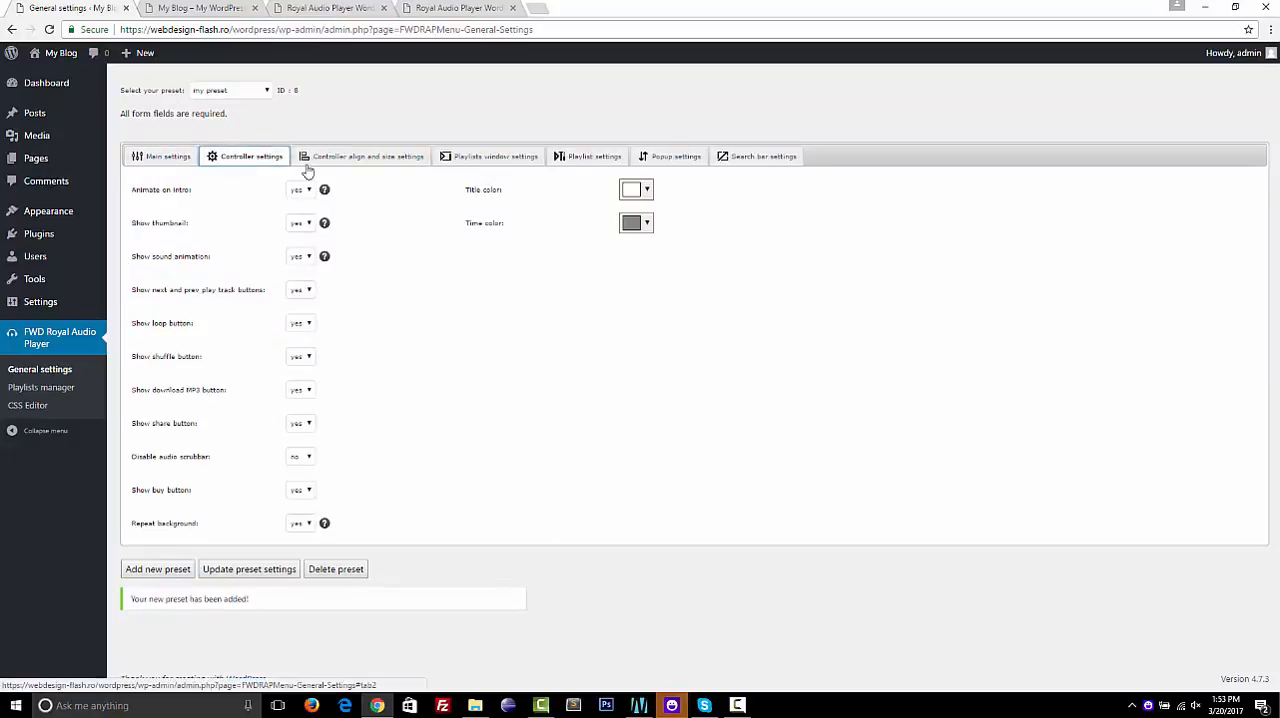
left_click(357, 160)
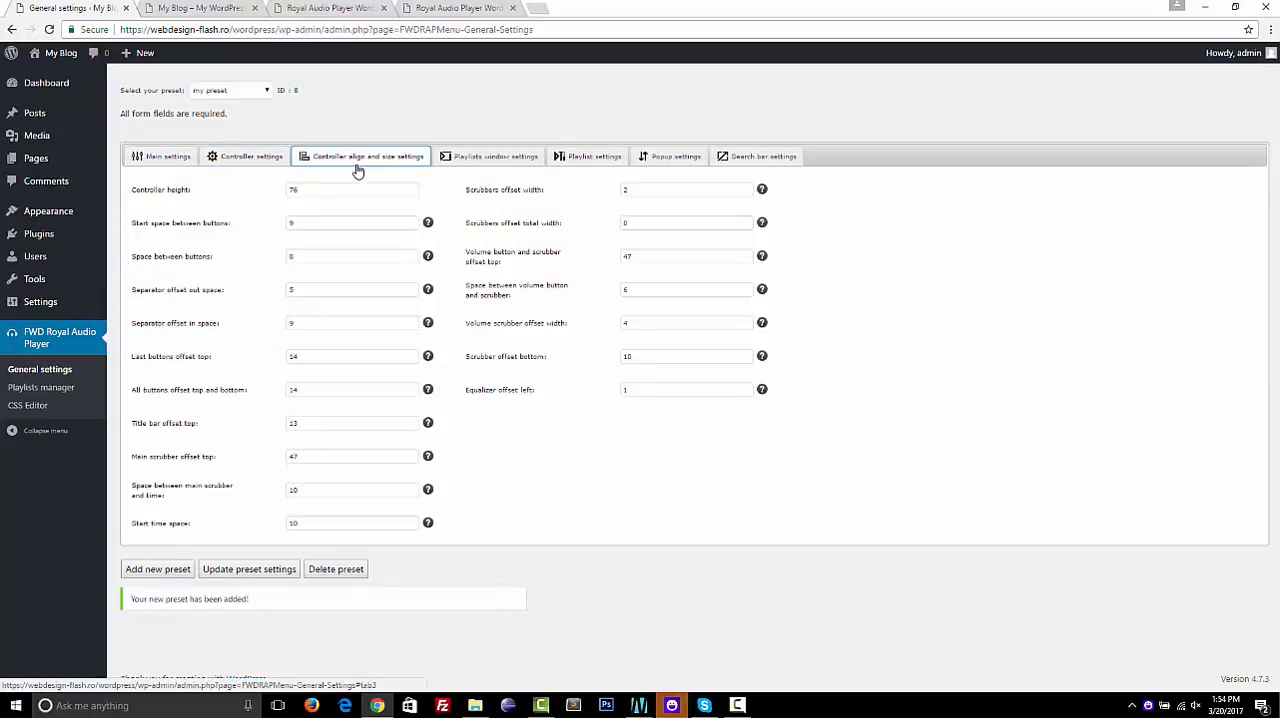
left_click(246, 160)
left_click(157, 160)
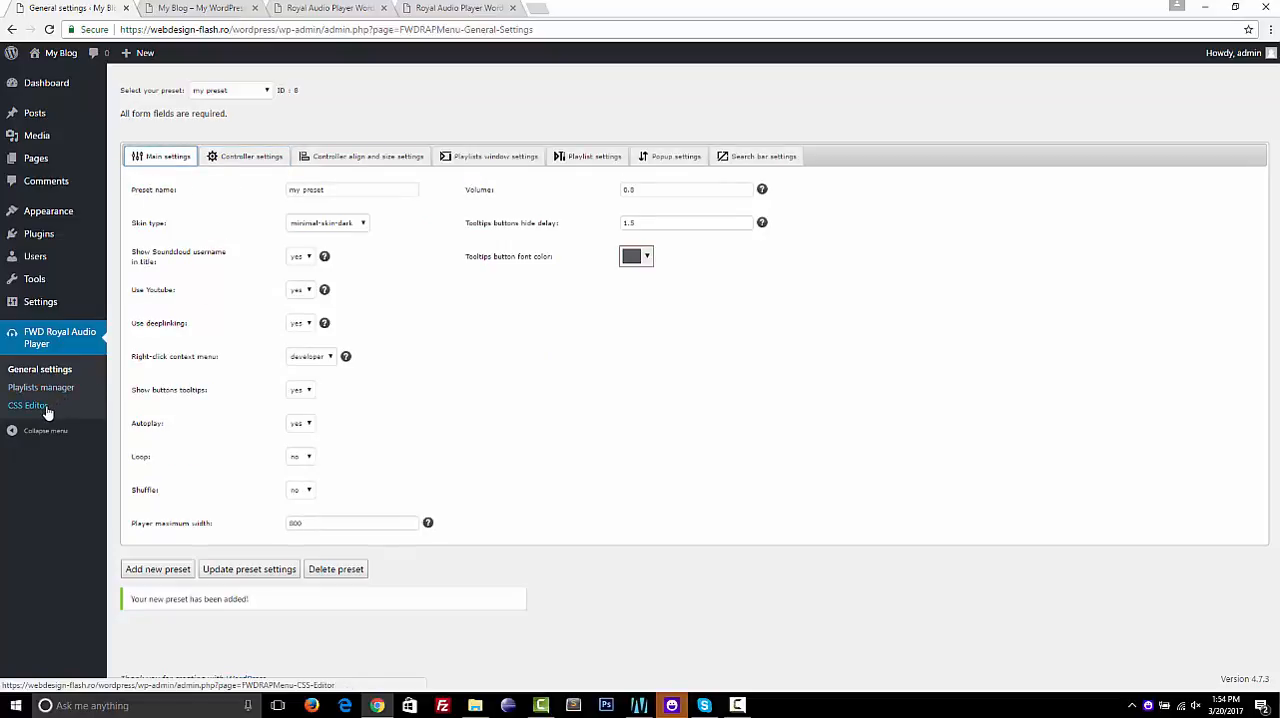
Examine the player's main CSS file in the CSS Editor, highlighting the minimalDarkCategoriesType and minimalDarkCategoriesTitle class names
left_click(49, 408)
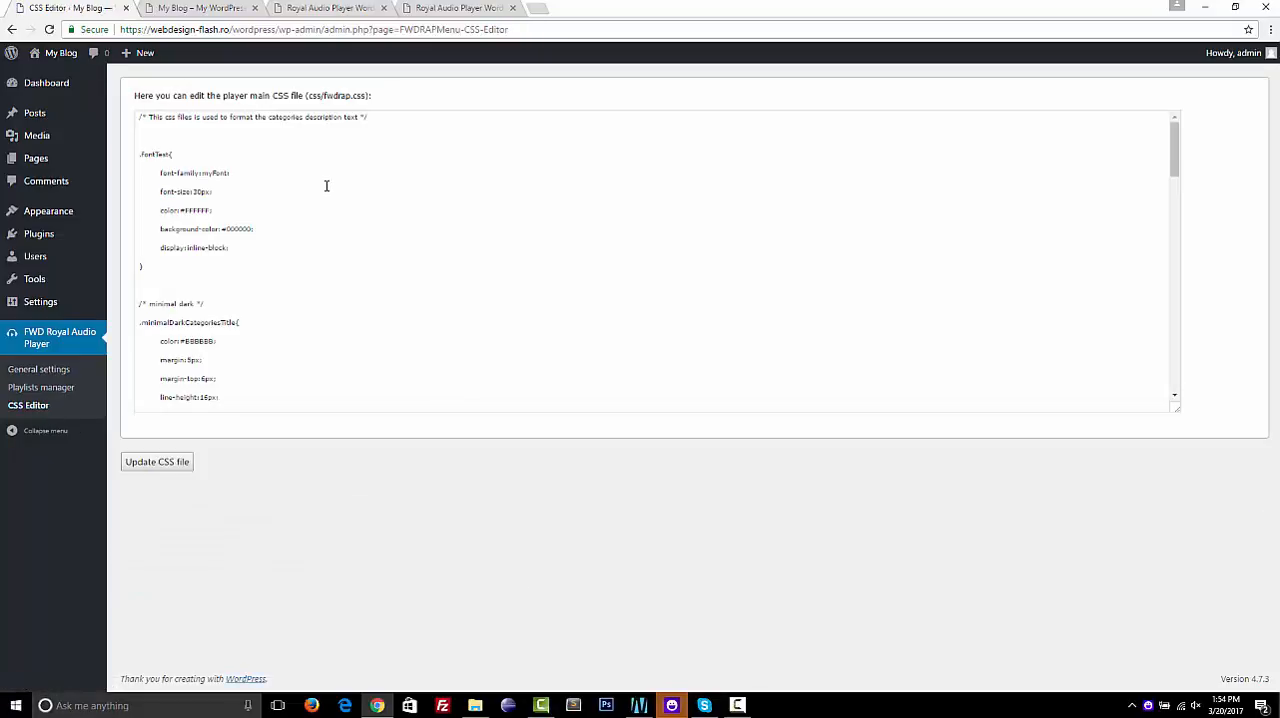
left_click(326, 185)
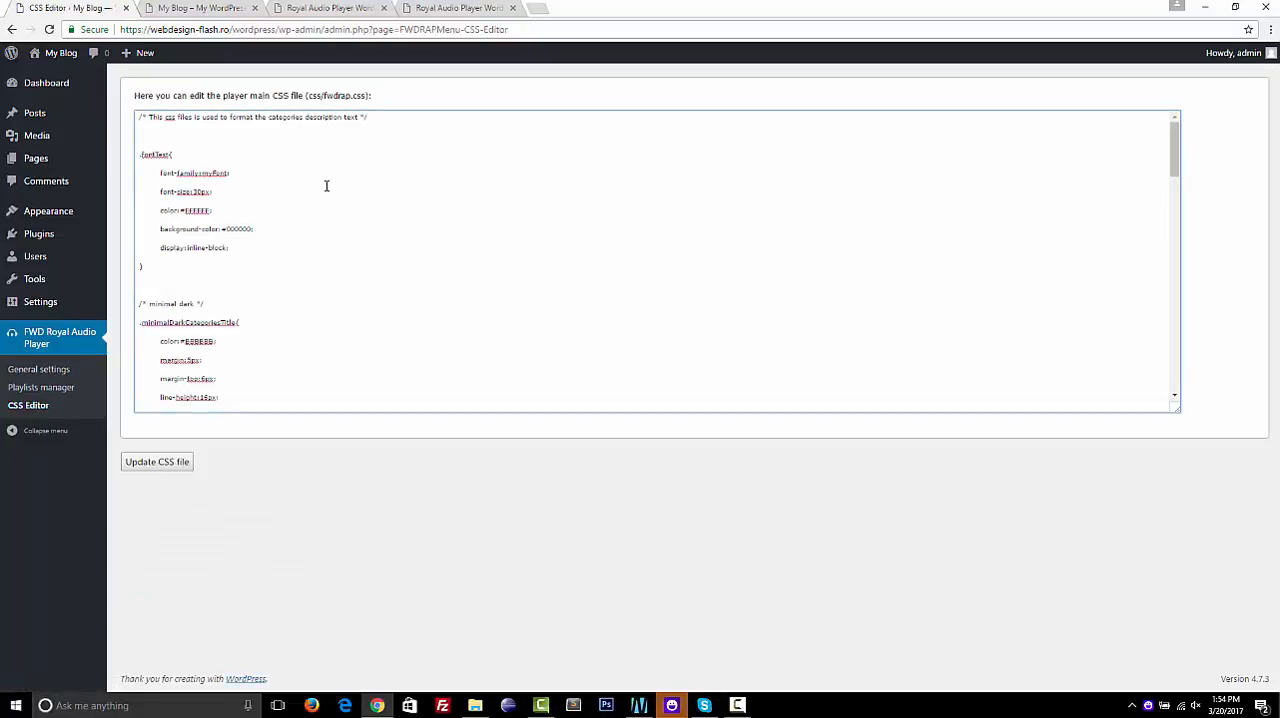
scroll(326, 185, "down", 15)
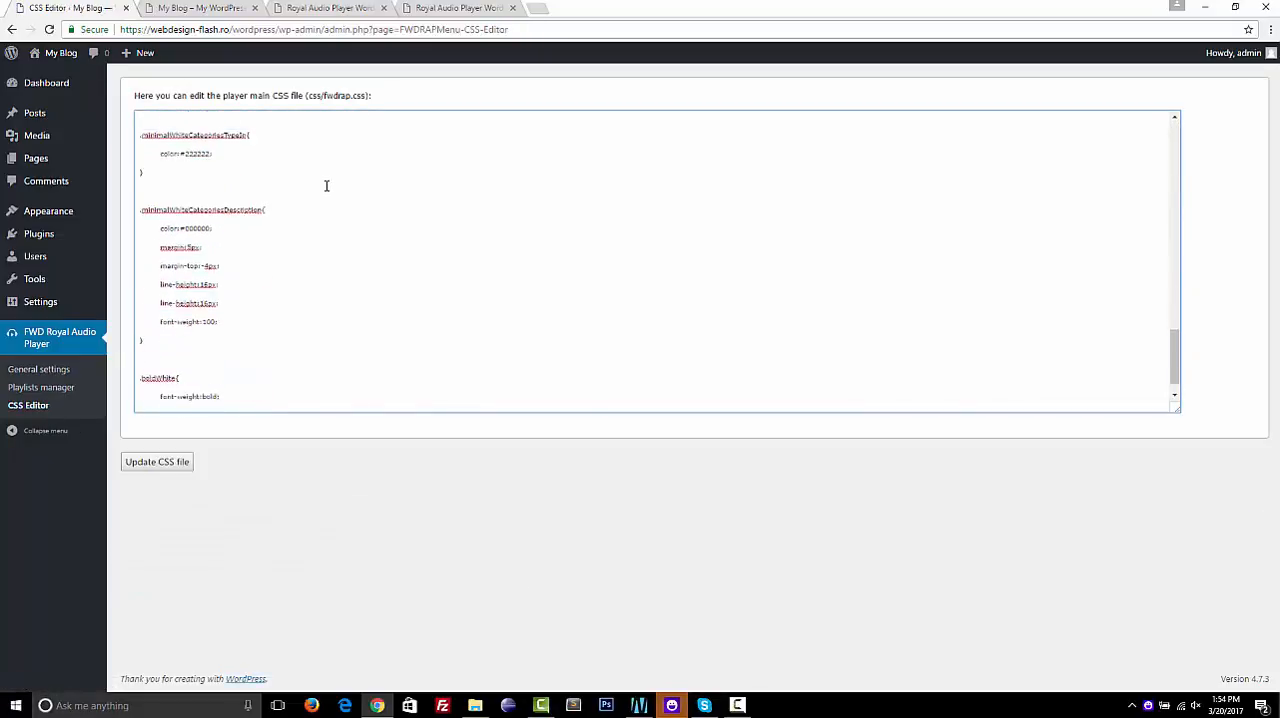
scroll(326, 185, "up", 10)
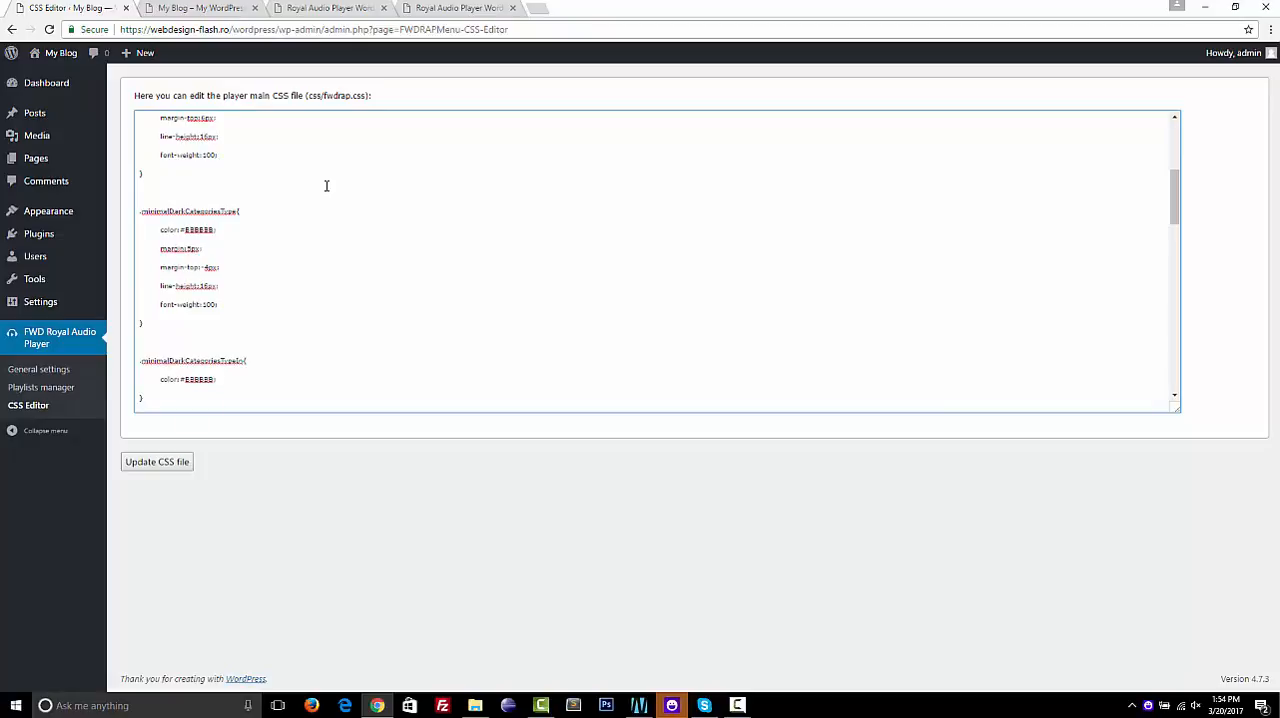
double_click(219, 209)
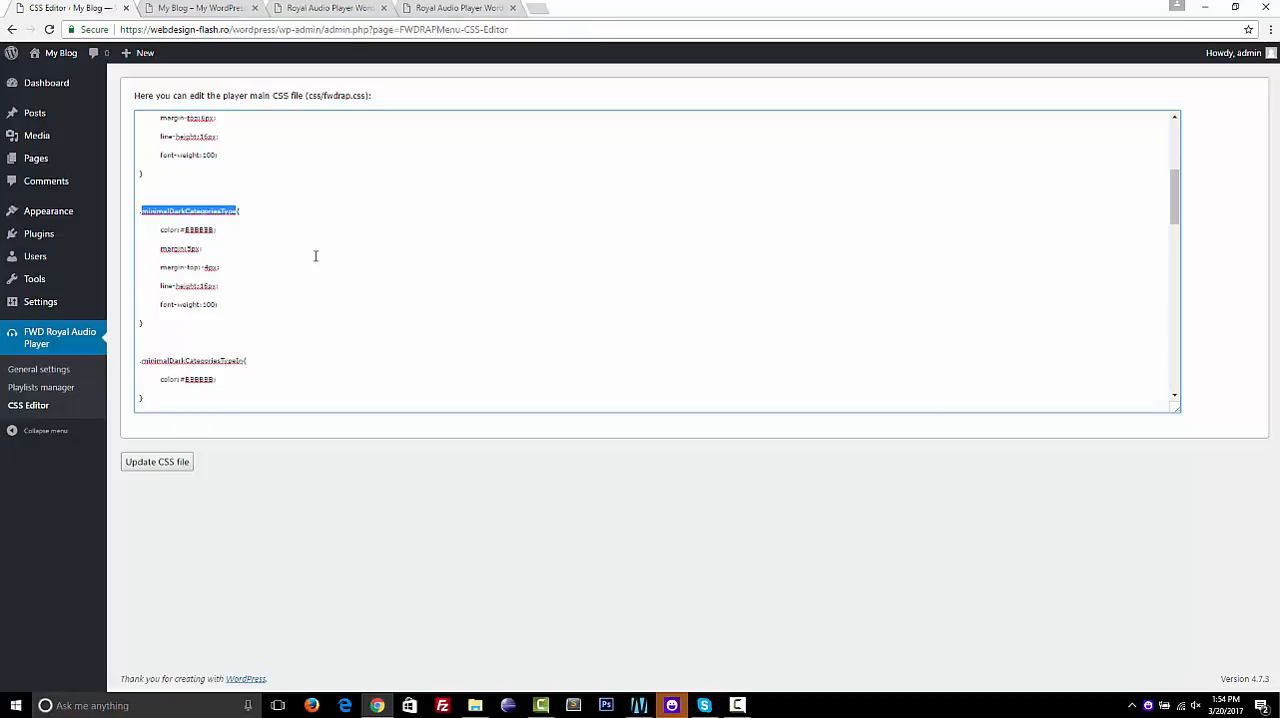
scroll(315, 256, "up", 3)
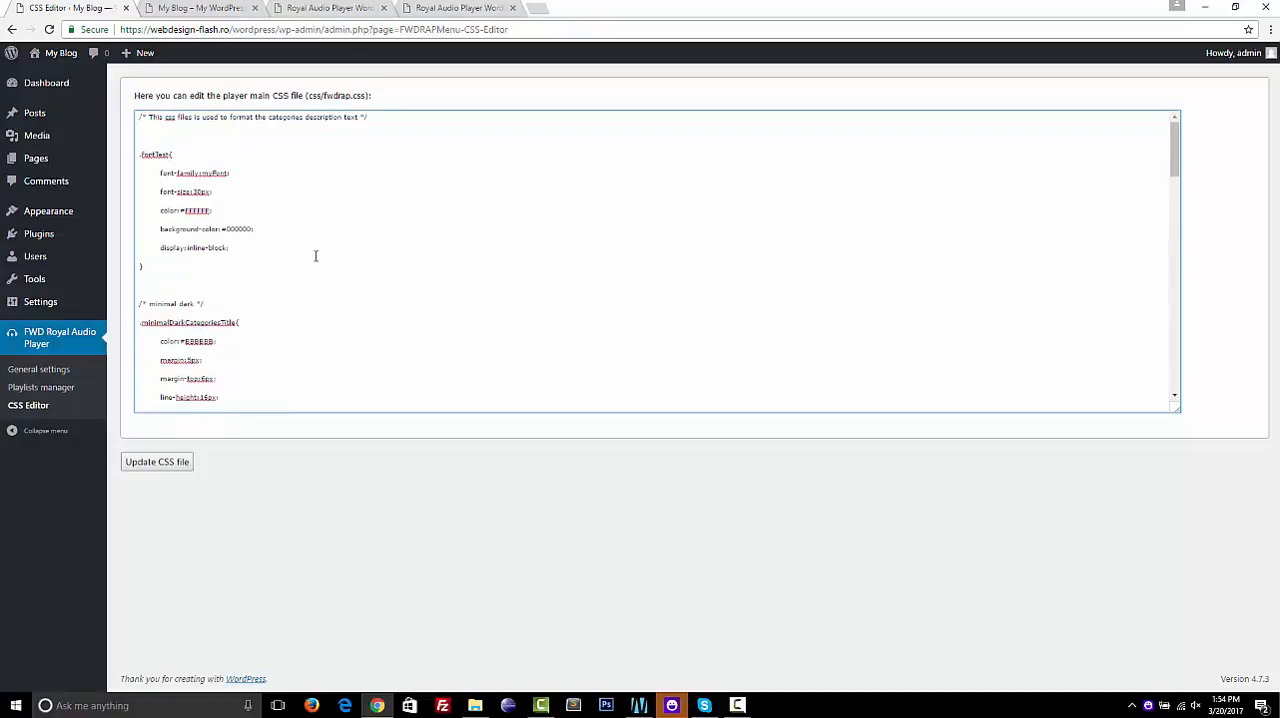
scroll(315, 256, "down", 15)
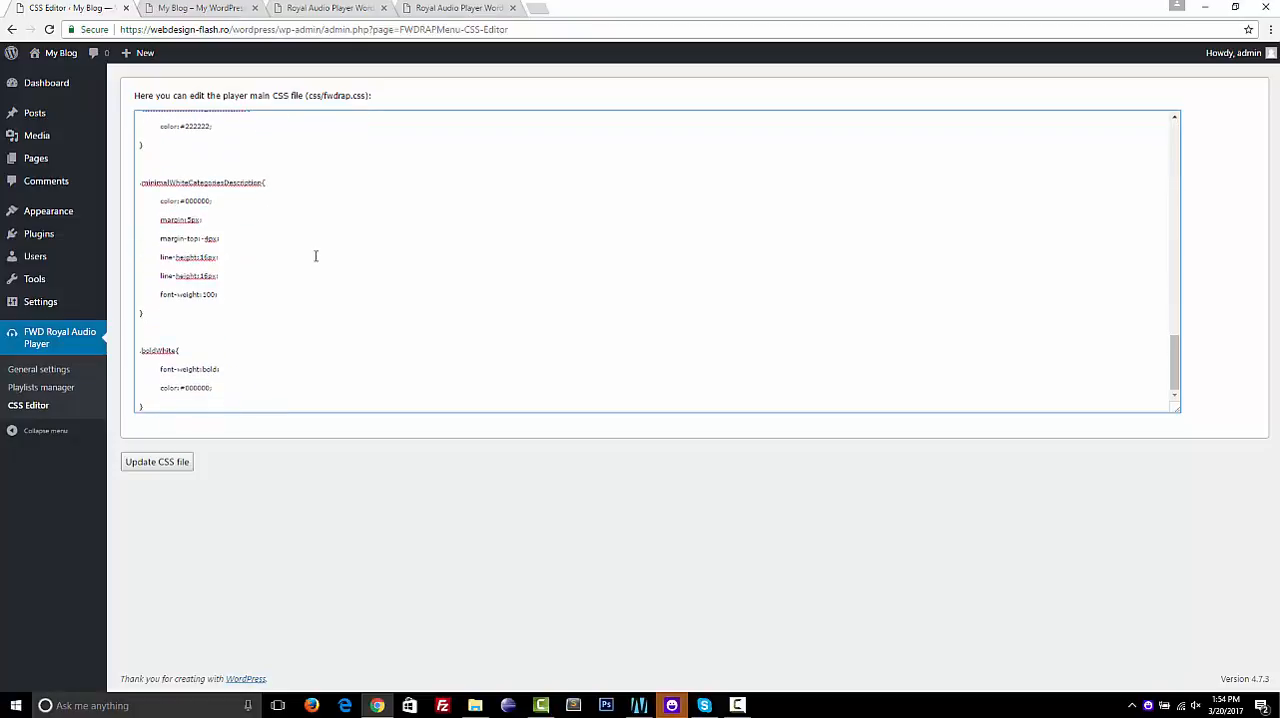
scroll(315, 256, "up", 15)
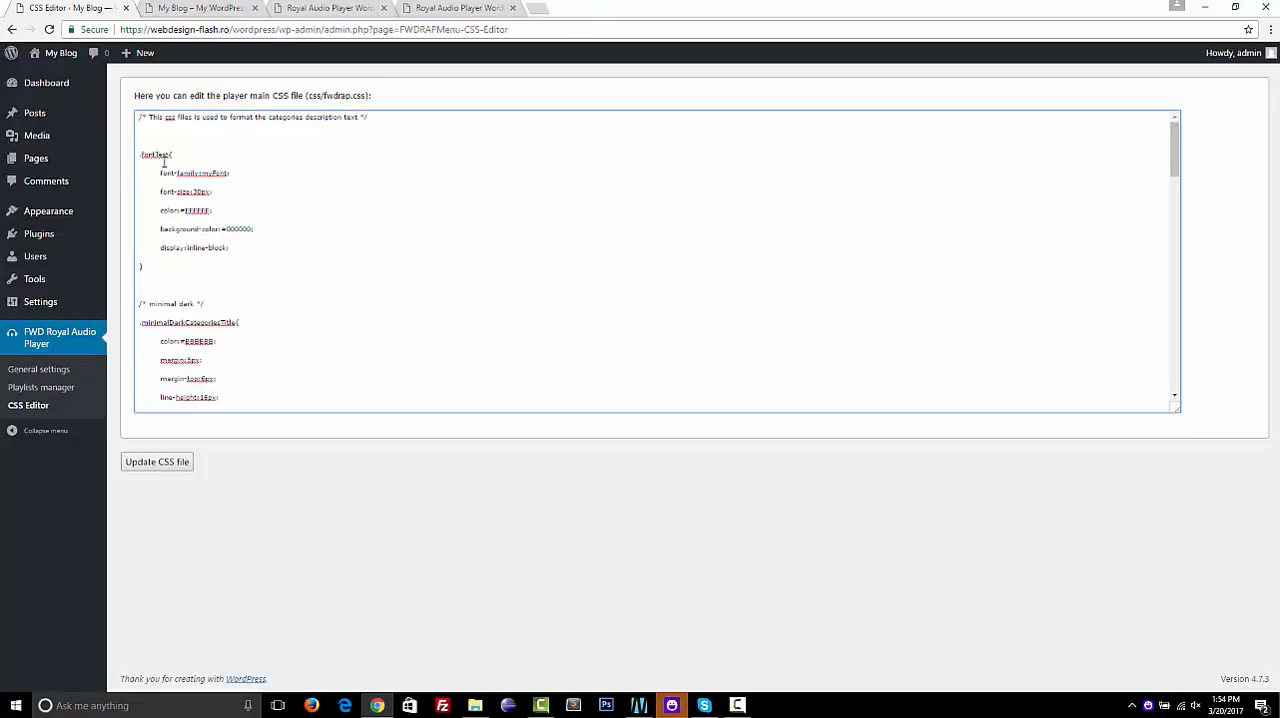
double_click(195, 321)
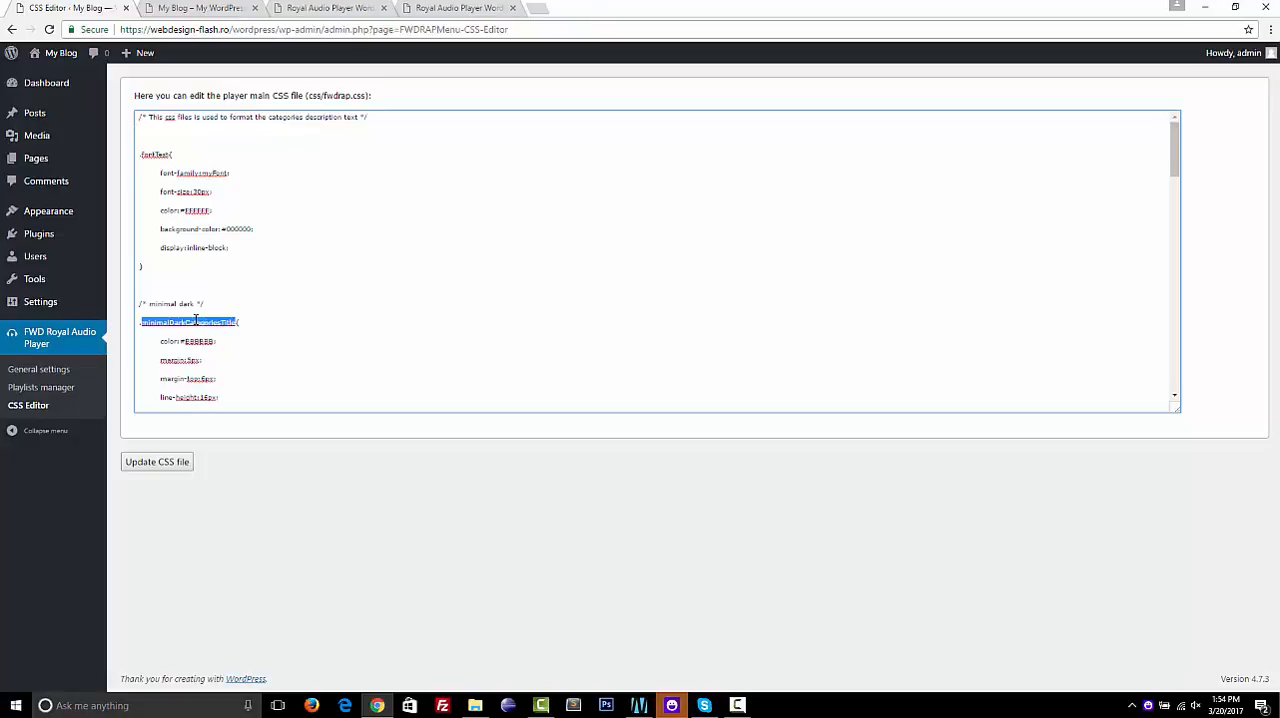
Add a main playlist named "my playlist" in the Playlists manager
left_click(75, 393)
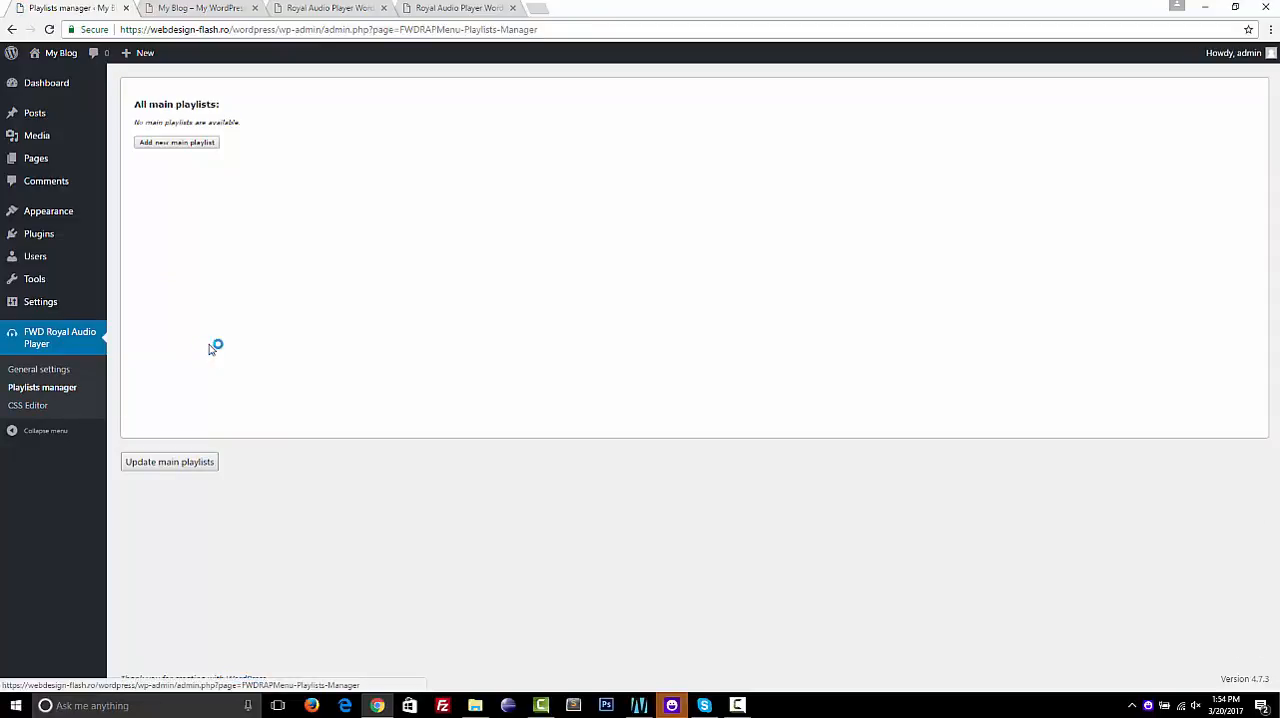
left_click(191, 143)
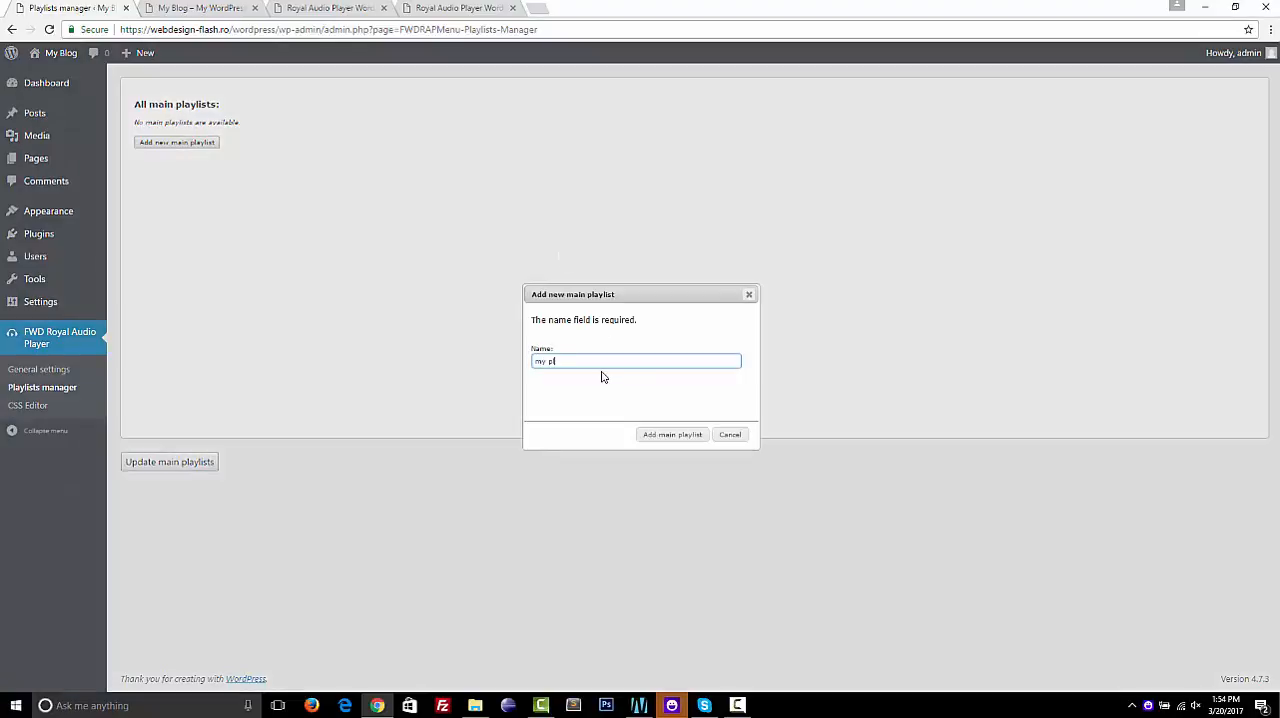
type("my playlist")
left_click(675, 437)
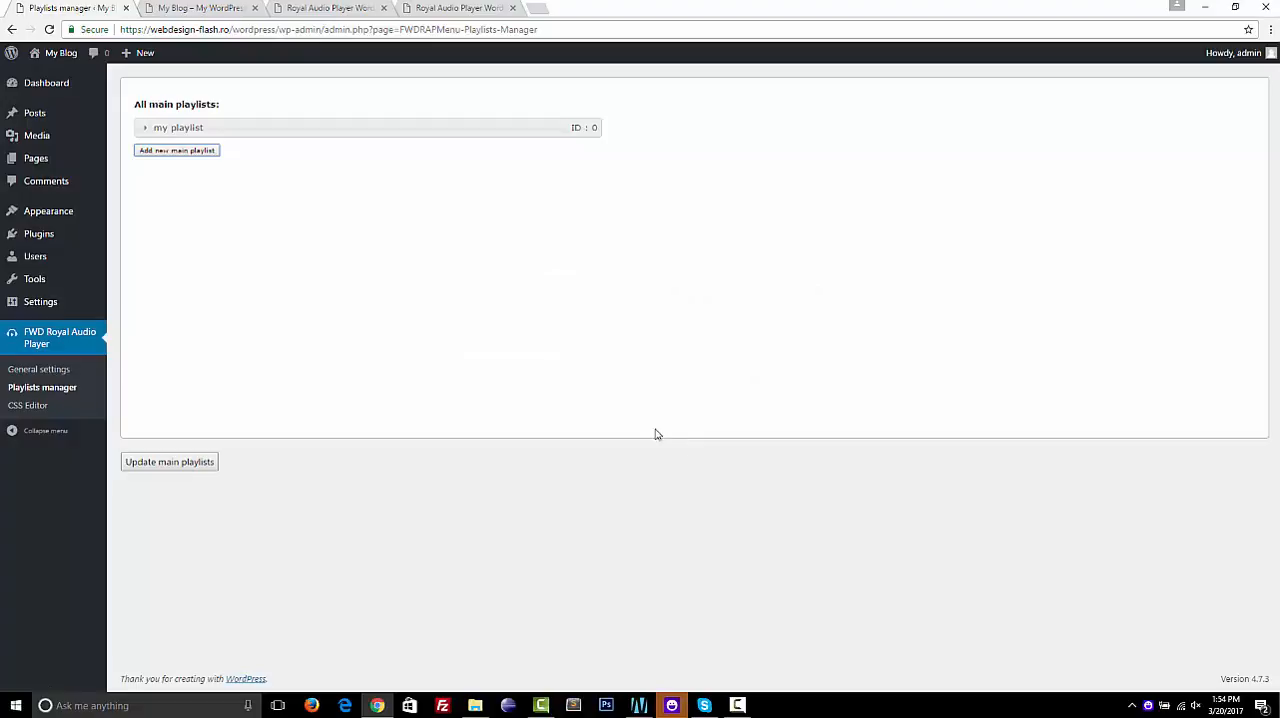
Start a new playlist inside "my playlist", name it "normal", and keep the playlist type as normal
left_click(372, 127)
left_click(203, 157)
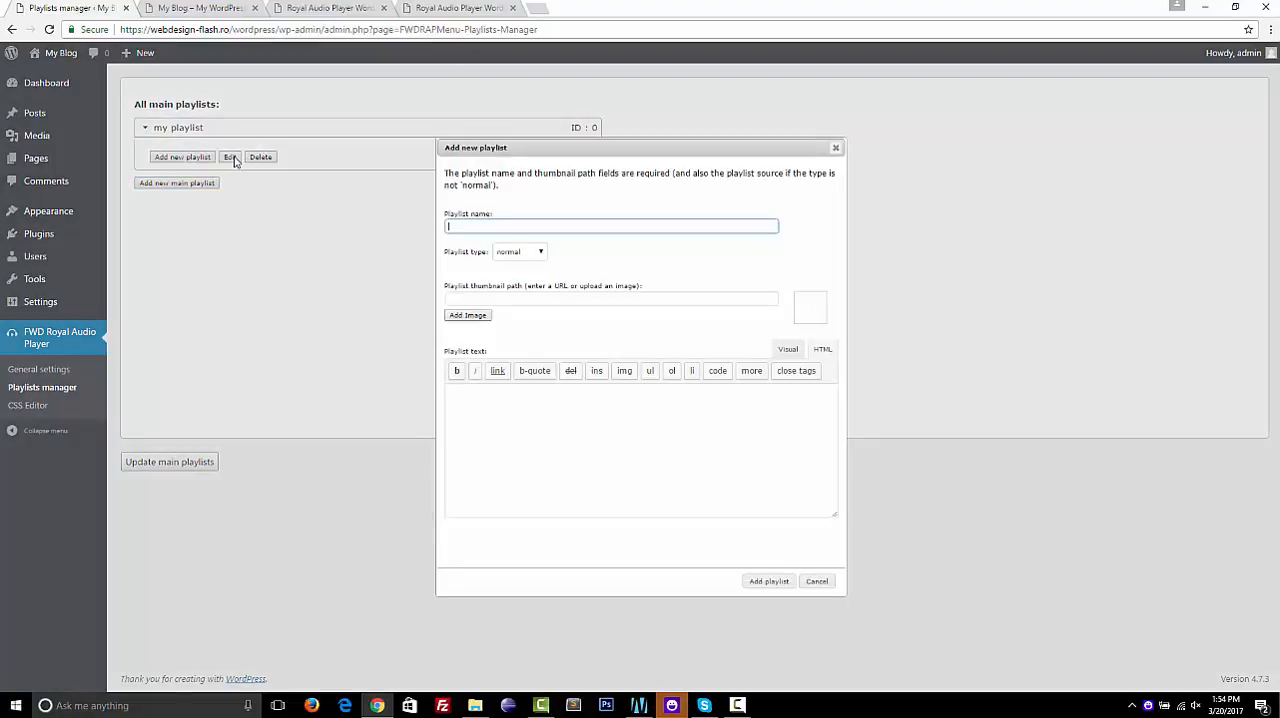
type("normal")
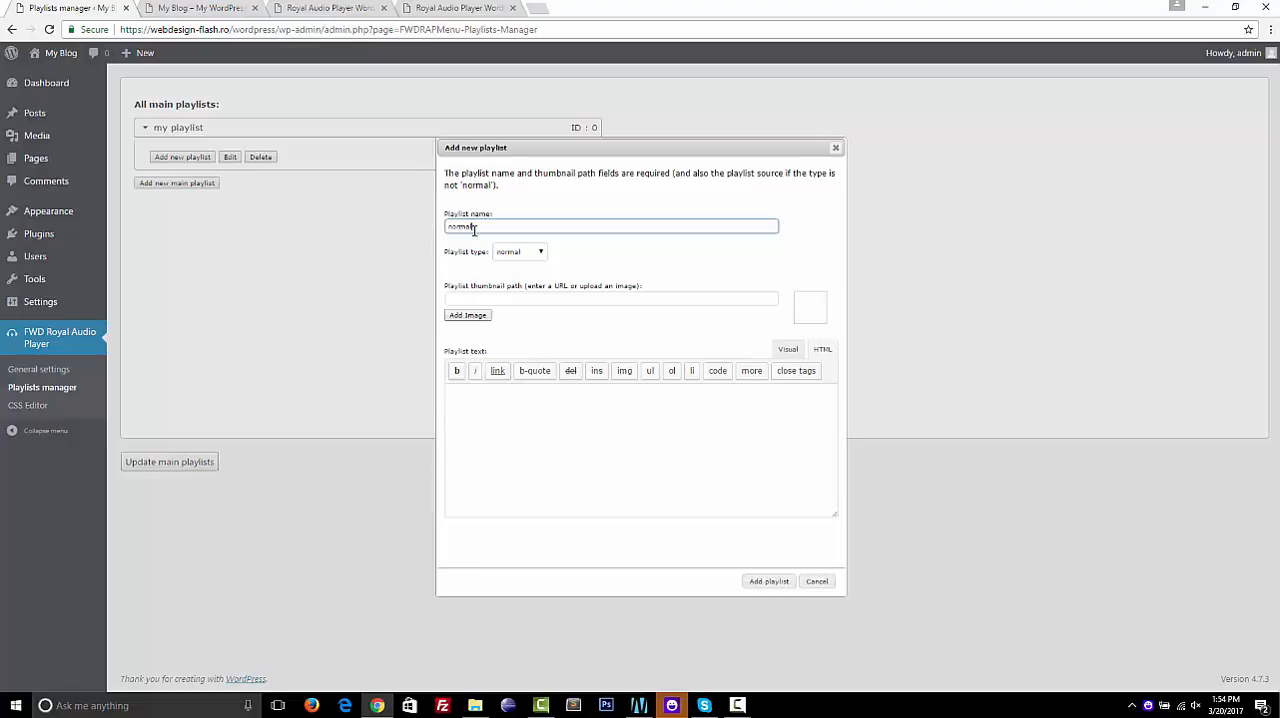
left_click(540, 252)
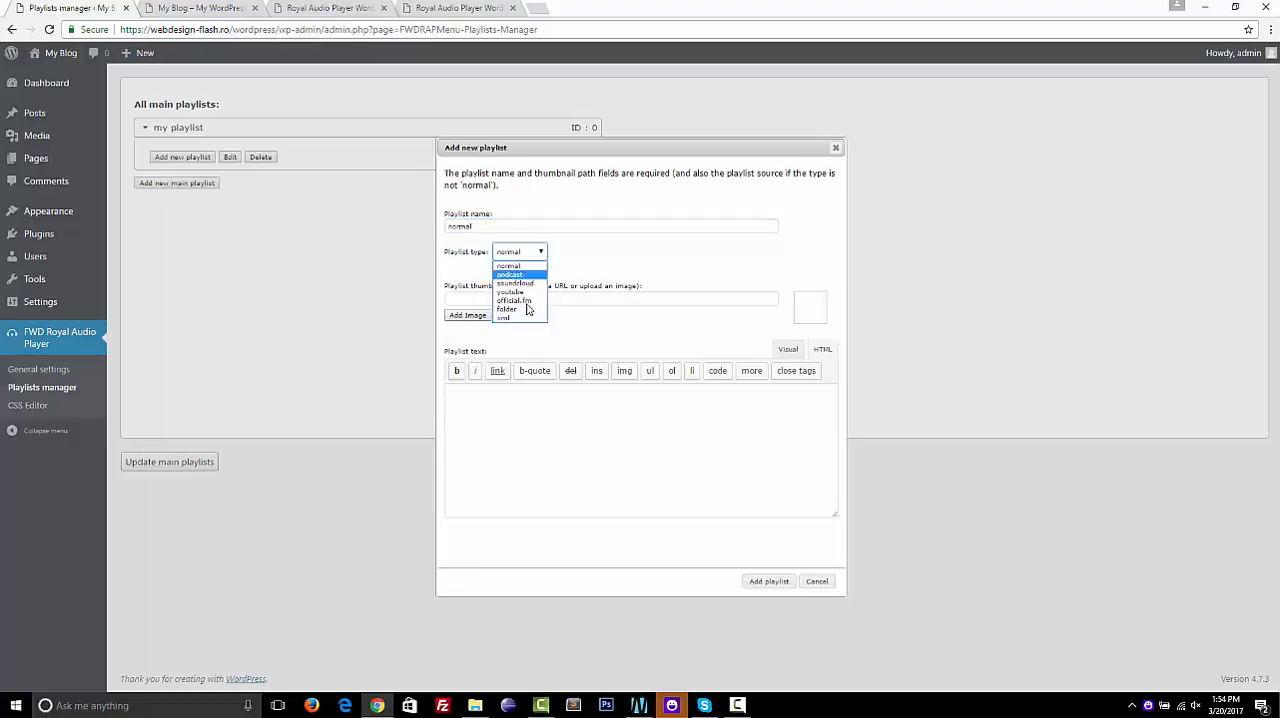
left_click(574, 273)
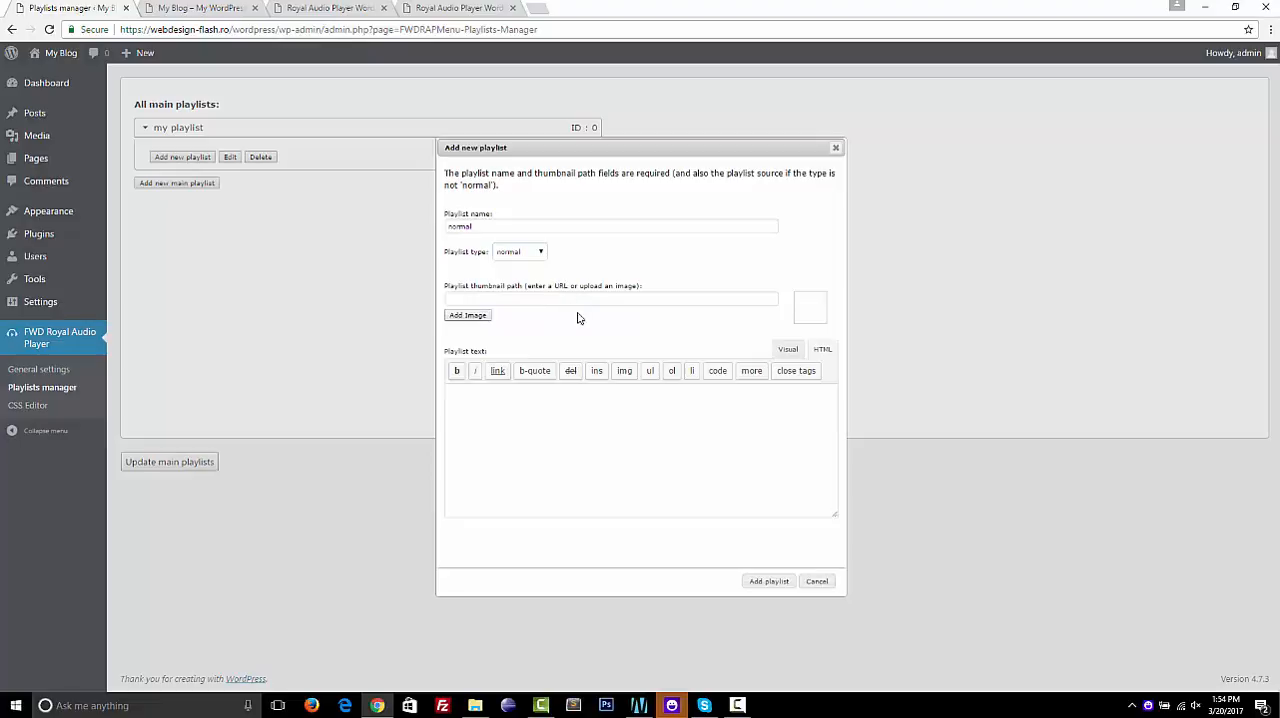
Set the playlist thumbnail to the blue HTML image from the media library
left_click(468, 316)
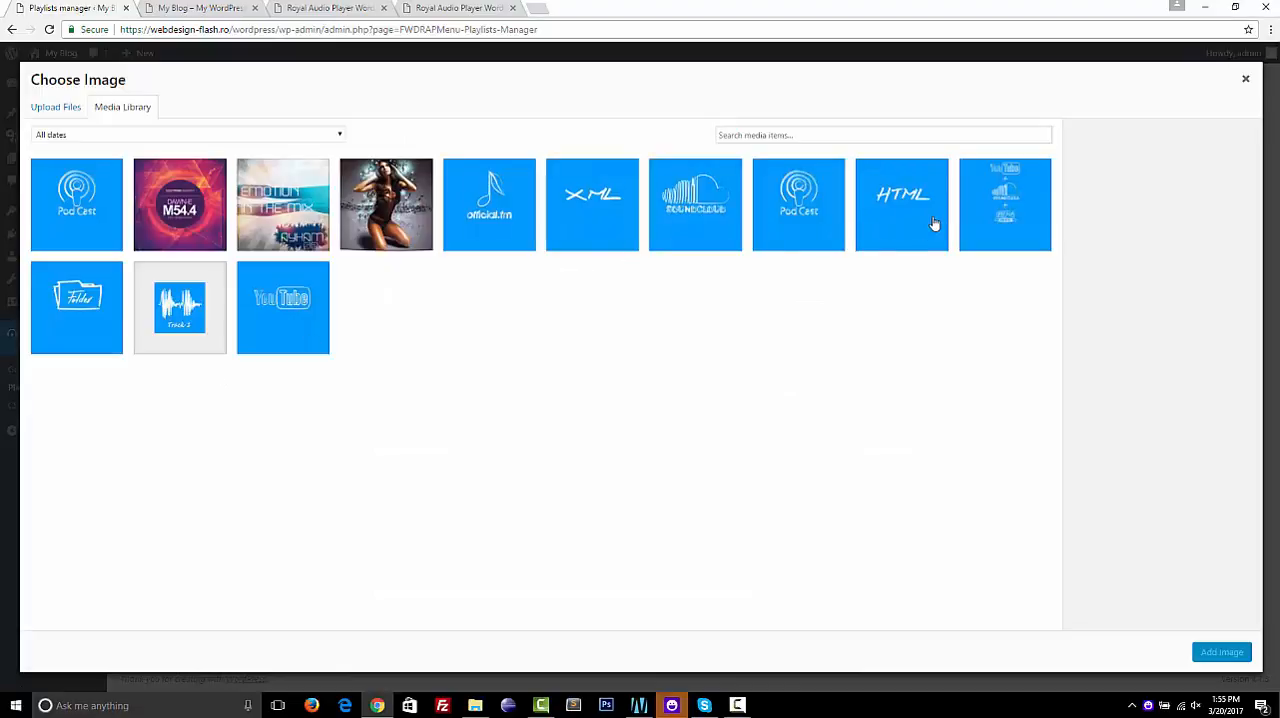
left_click(933, 224)
left_click(1222, 652)
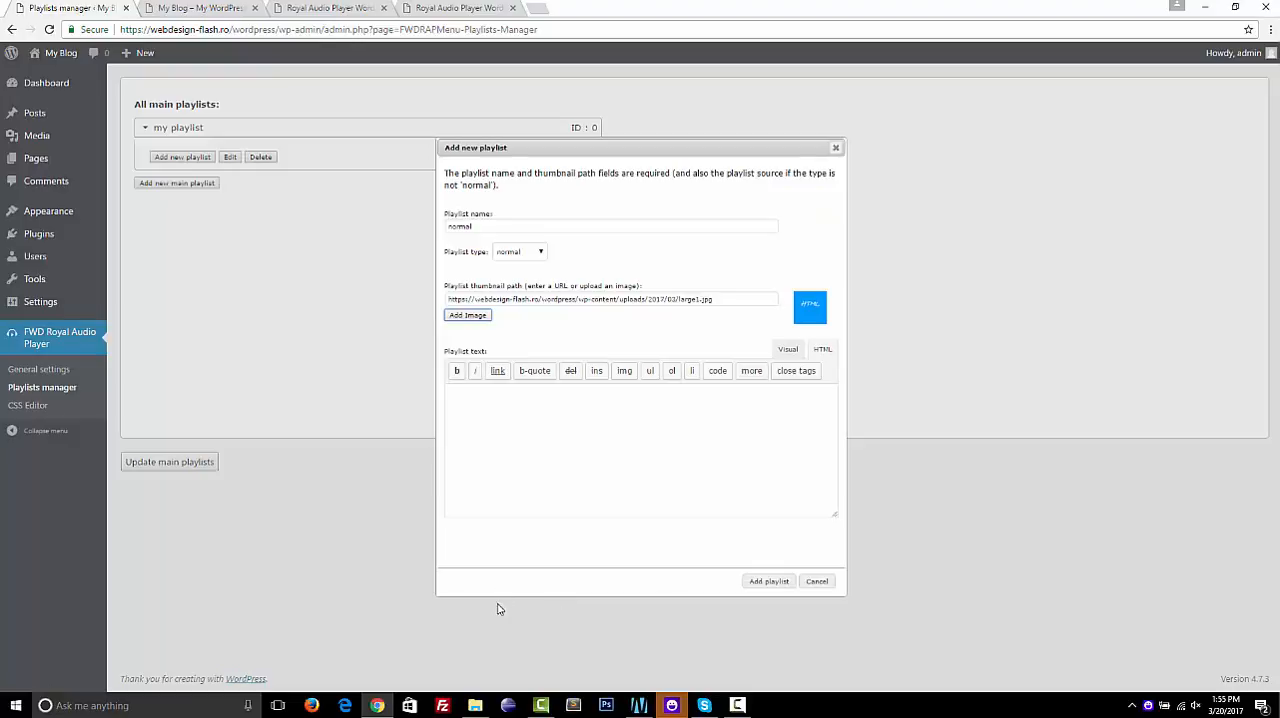
Switch to File Explorer, open cms.txt from the fwdrap folder in Notepad, and clear the folder window out of the way
left_click(475, 705)
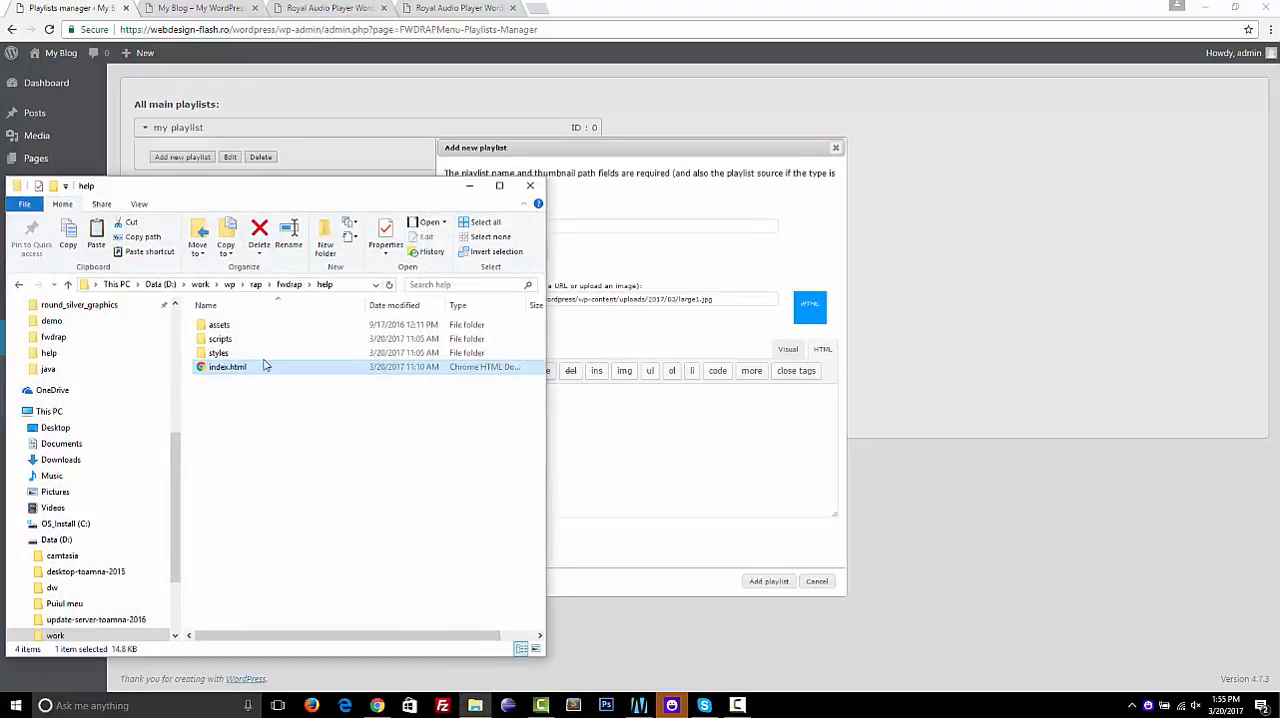
left_click(290, 285)
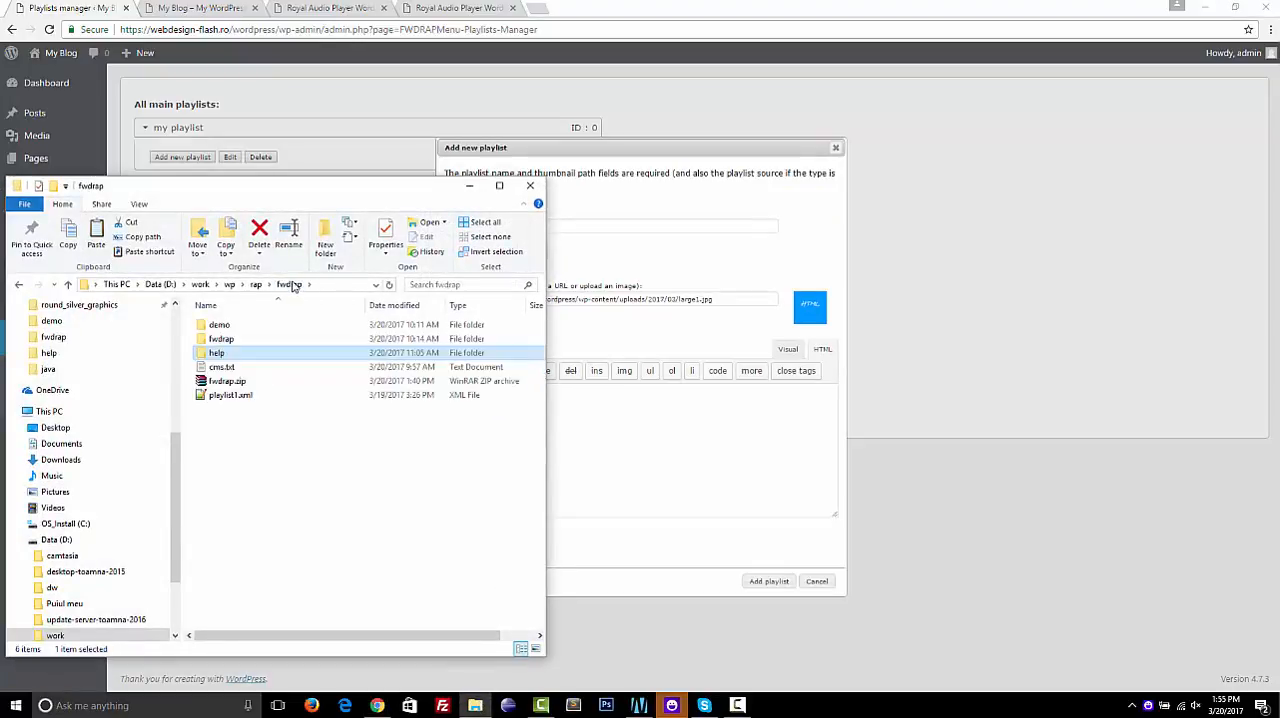
double_click(222, 367)
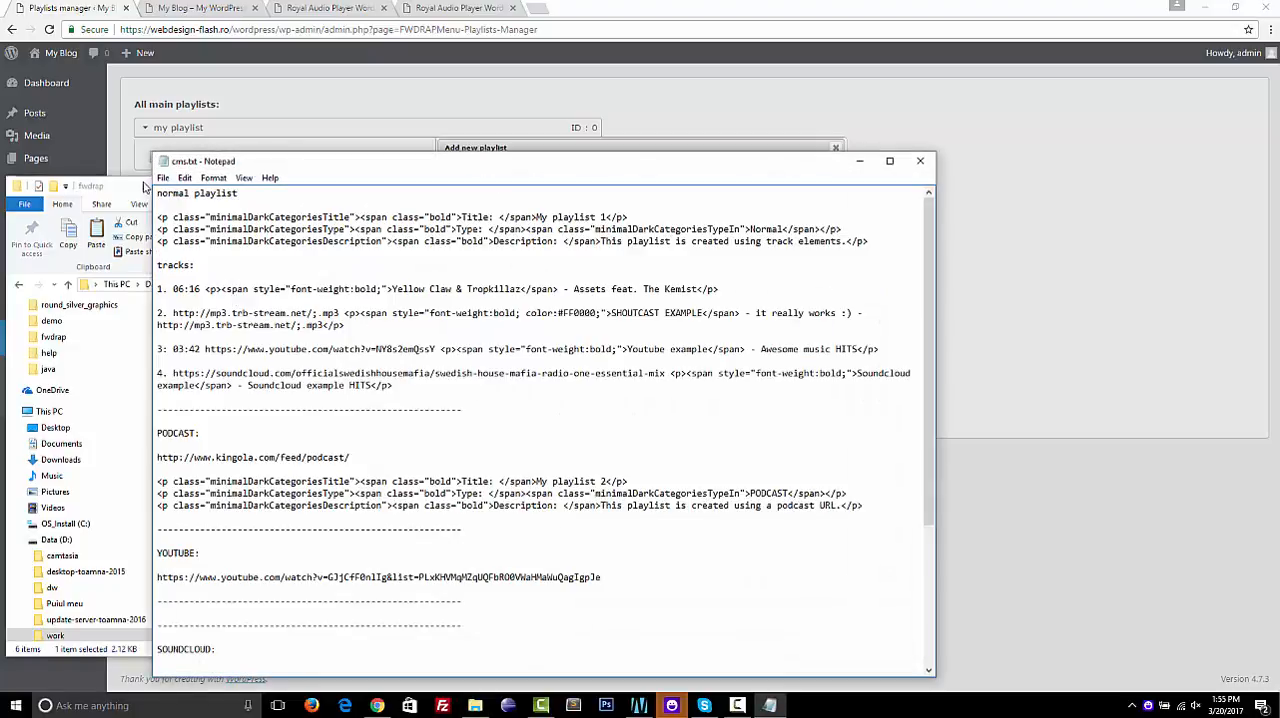
left_click(145, 187)
left_click_drag(145, 187, 383, 203)
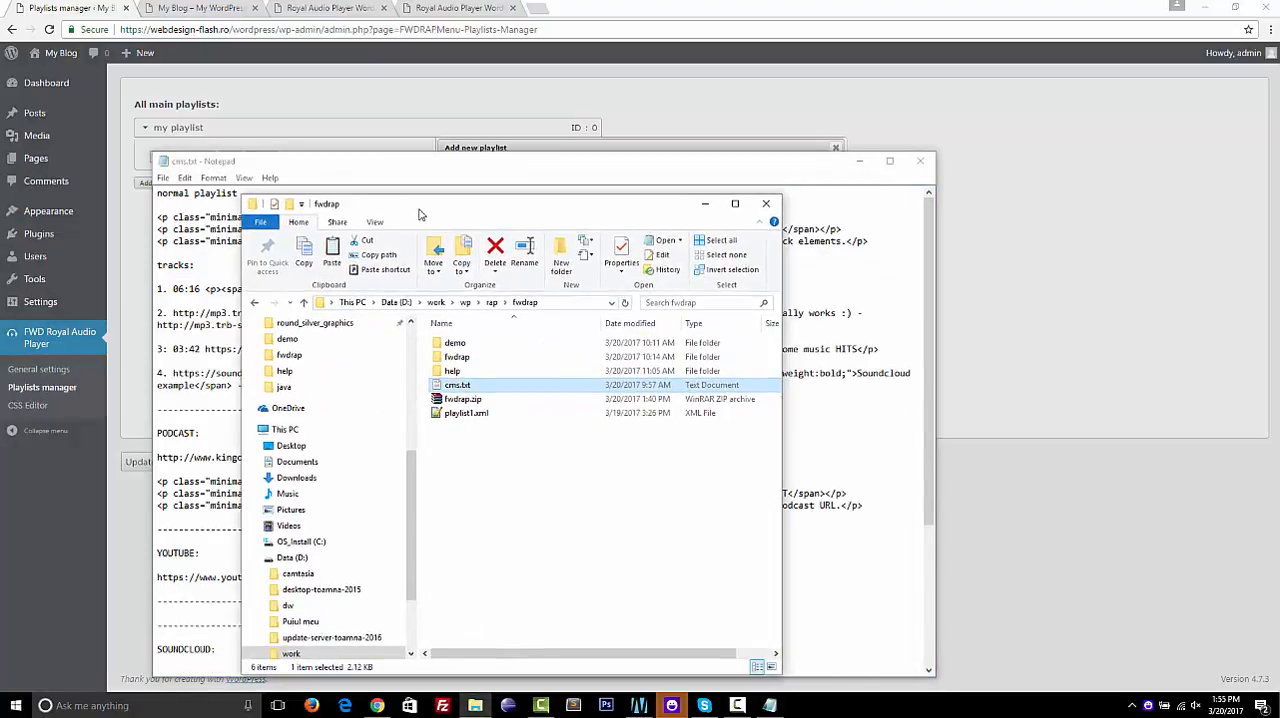
left_click(710, 204)
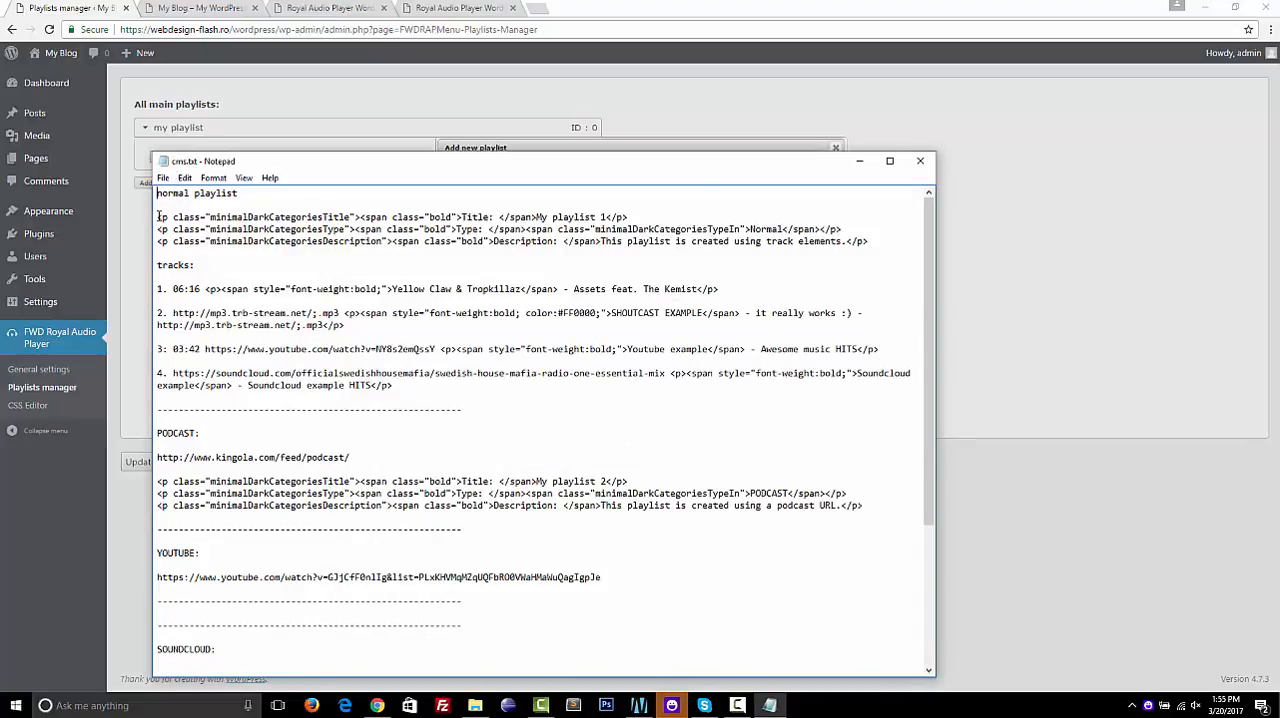
Highlight the minimalDarkCategoriesTitle class name in the first line of the normal playlist markup
double_click(246, 218)
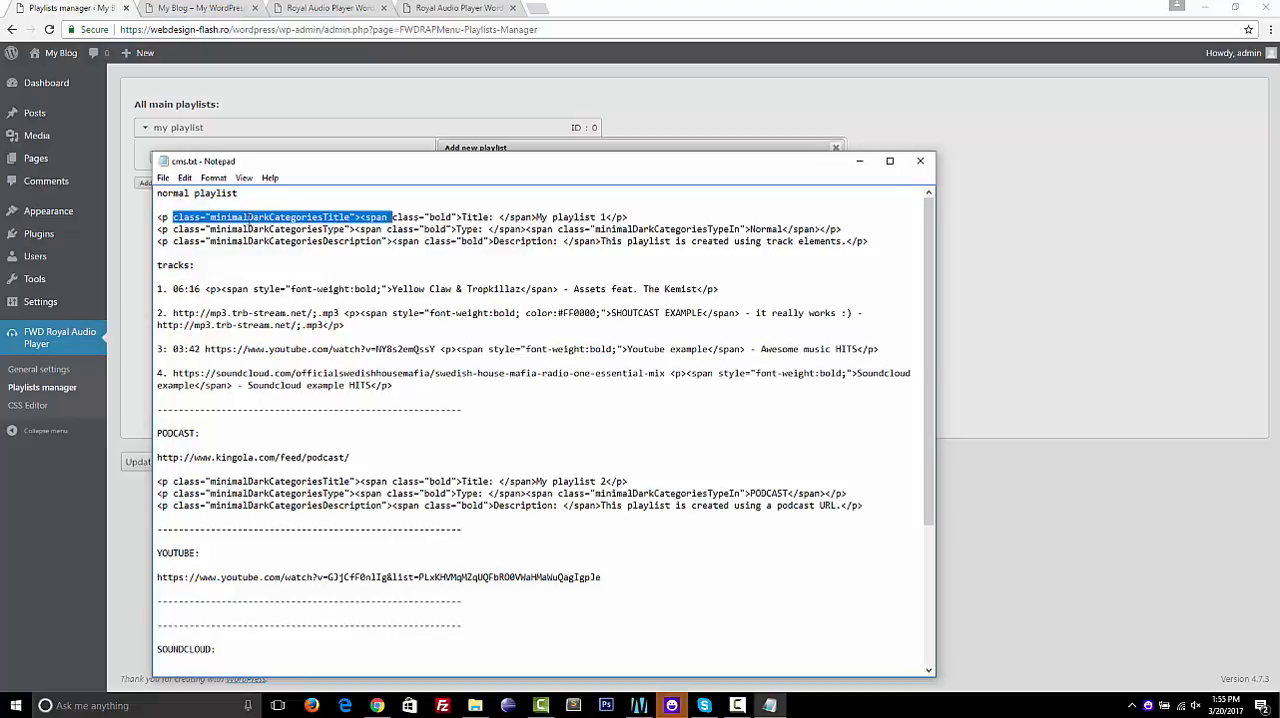
left_click(357, 218)
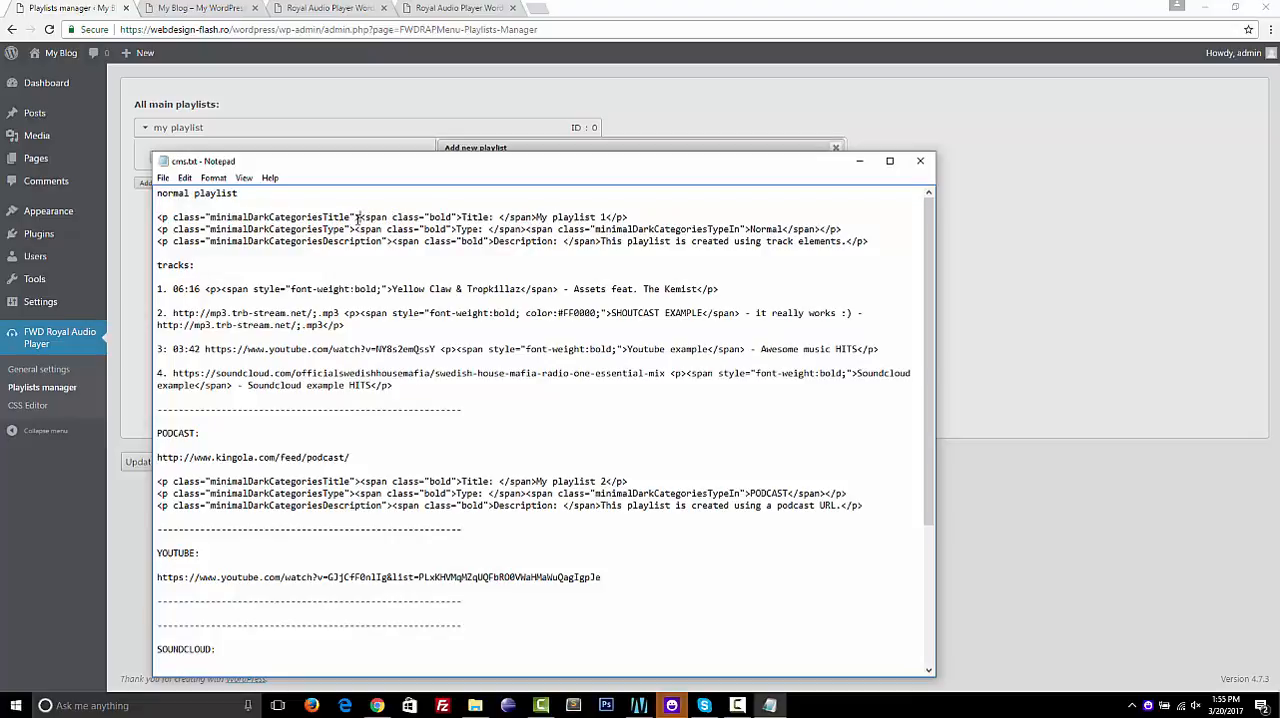
left_click_drag(350, 217, 213, 217)
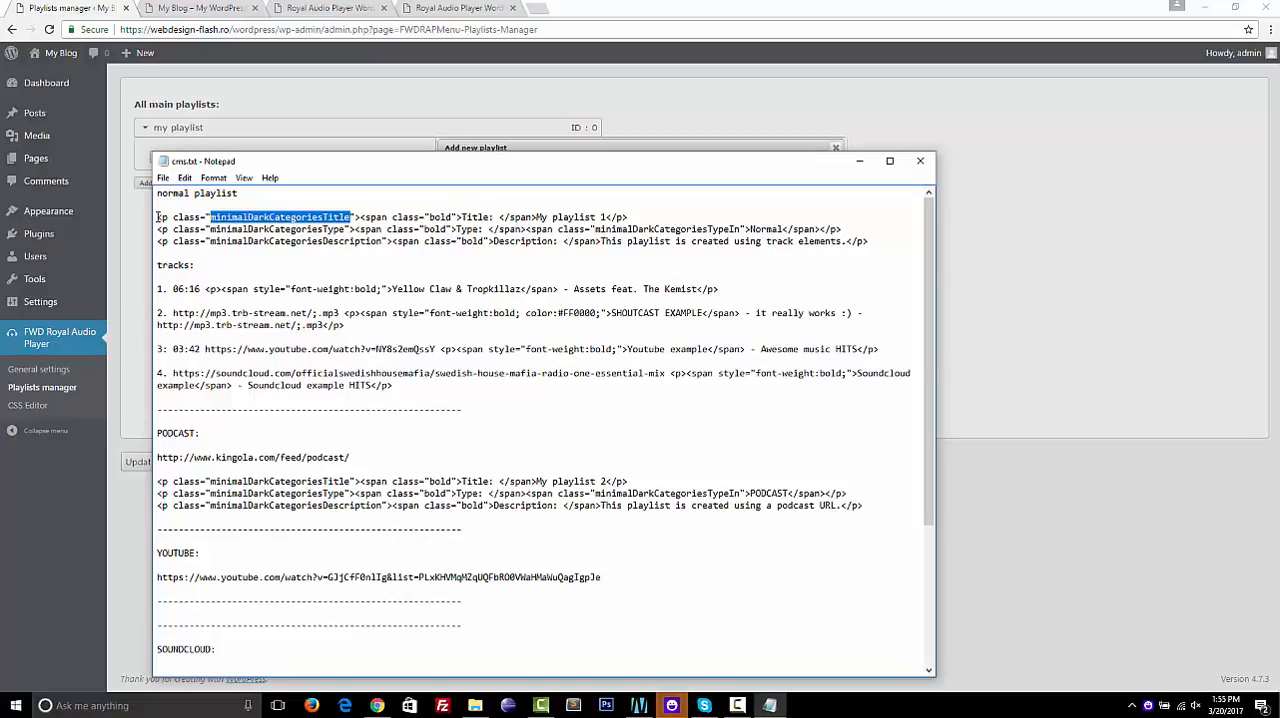
Copy the three-line title, type and description markup for the normal playlist from cms.txt into the new playlist's text
left_click_drag(157, 217, 886, 236)
key("ctrl+c")
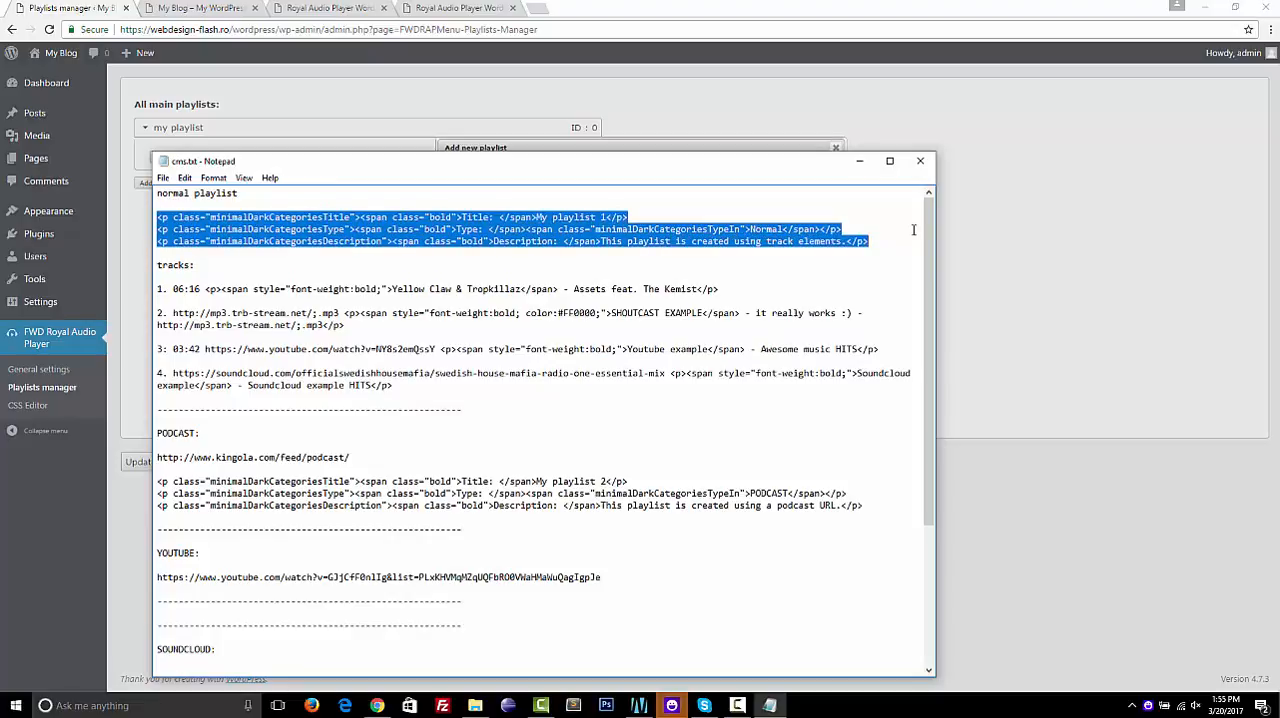
left_click(1010, 236)
left_click(521, 421)
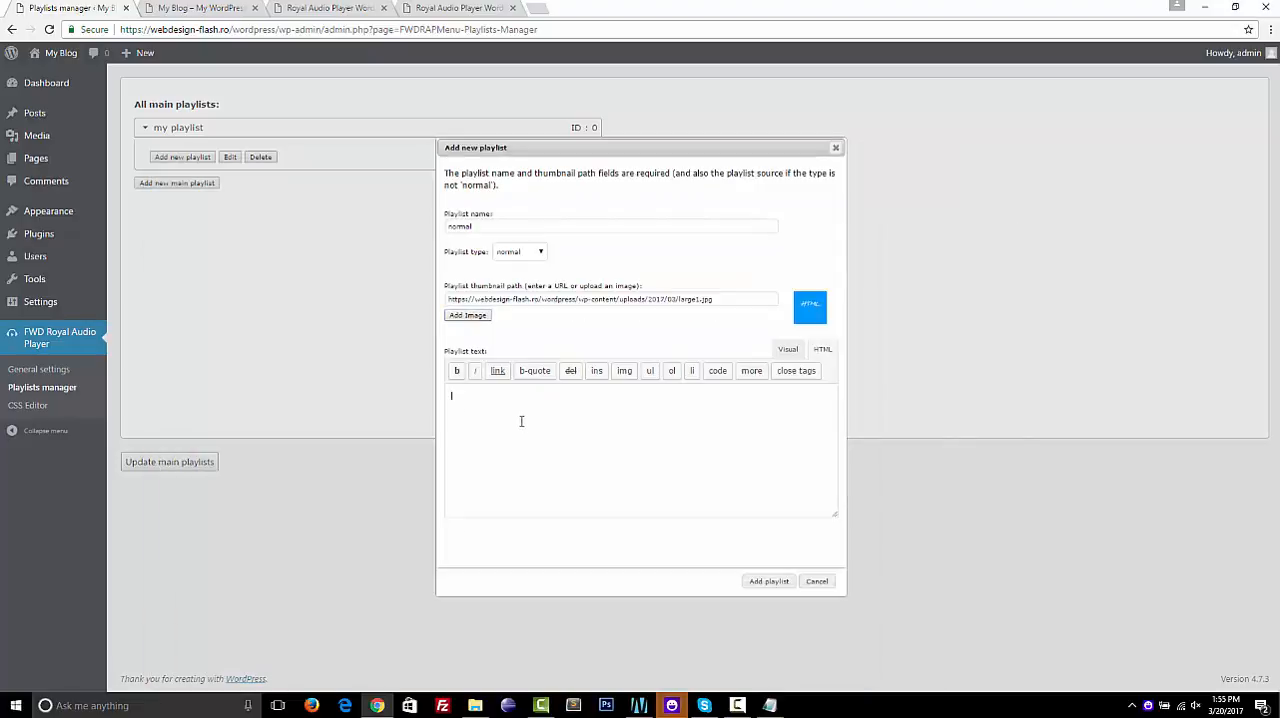
key("ctrl+v")
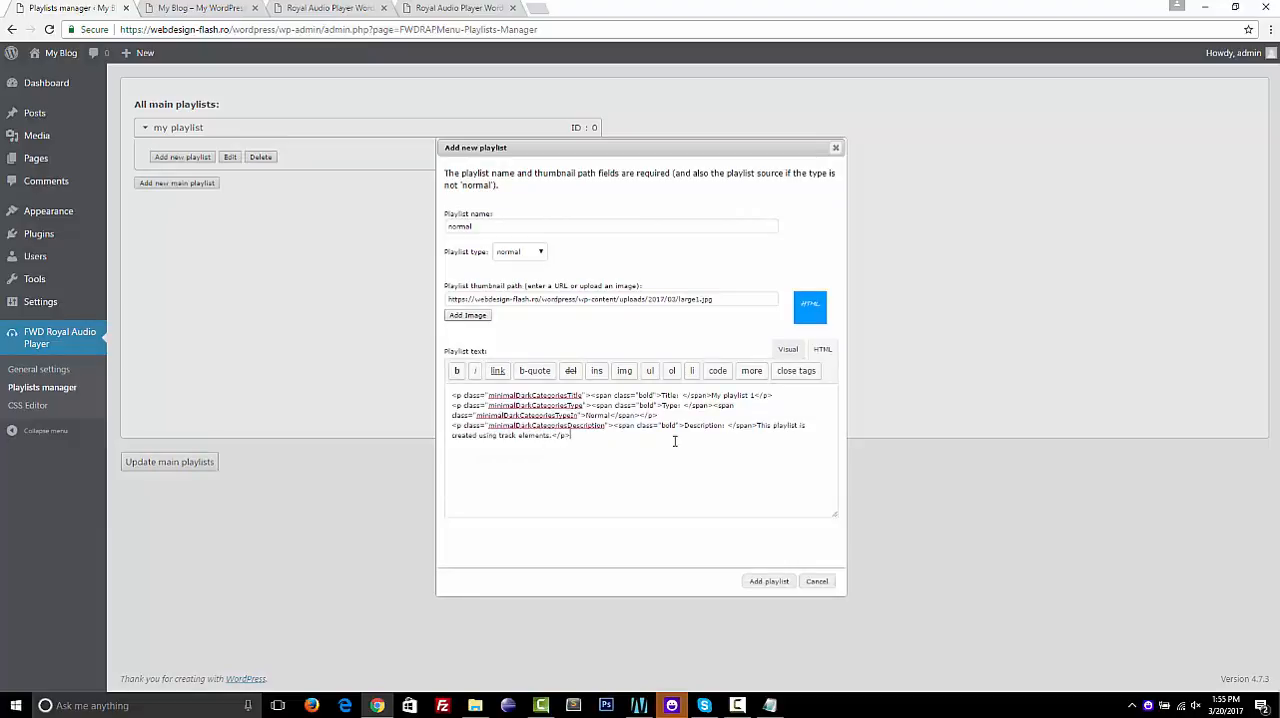
Preview the playlist text in visual mode, return to its HTML, and add the "normal" playlist
left_click(788, 349)
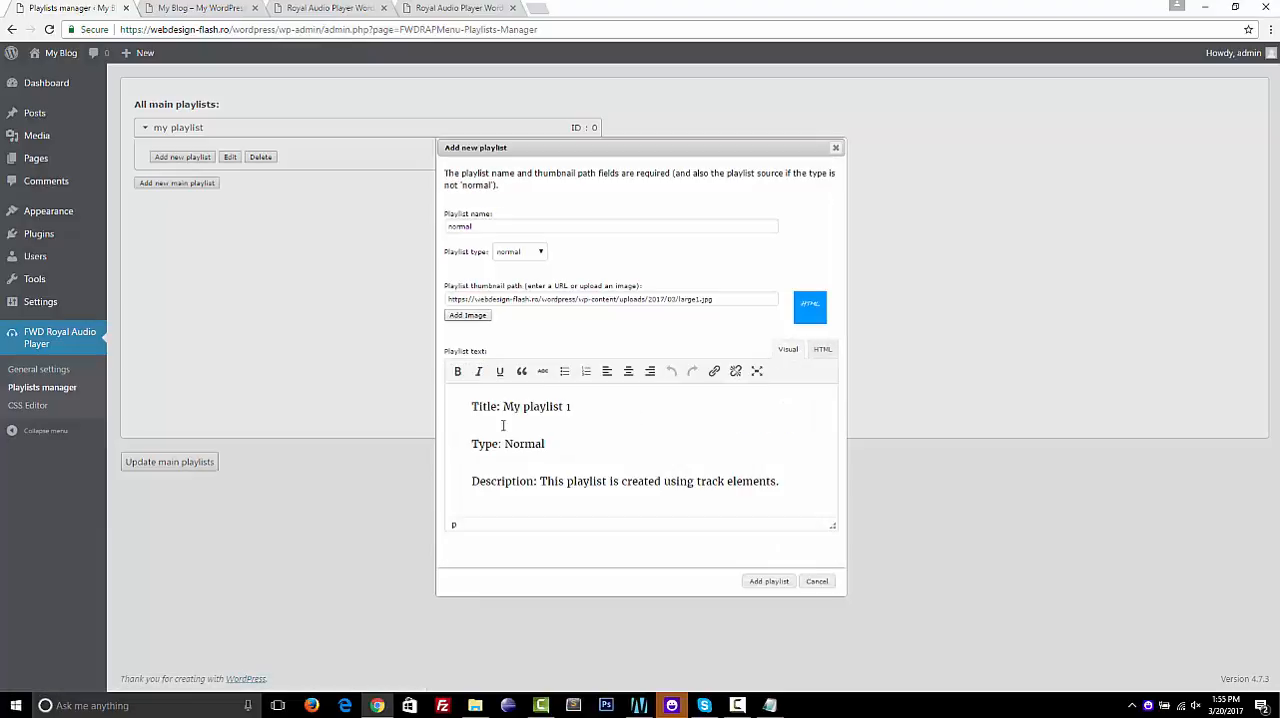
left_click(823, 350)
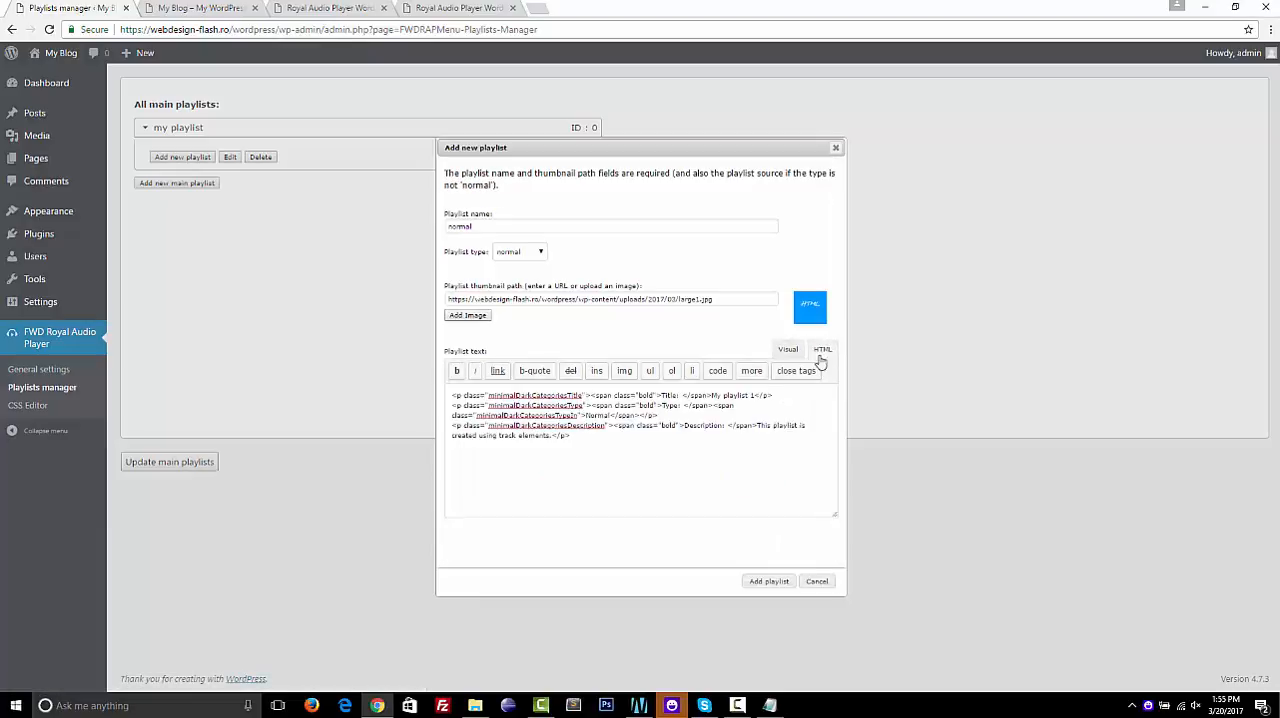
left_click(755, 584)
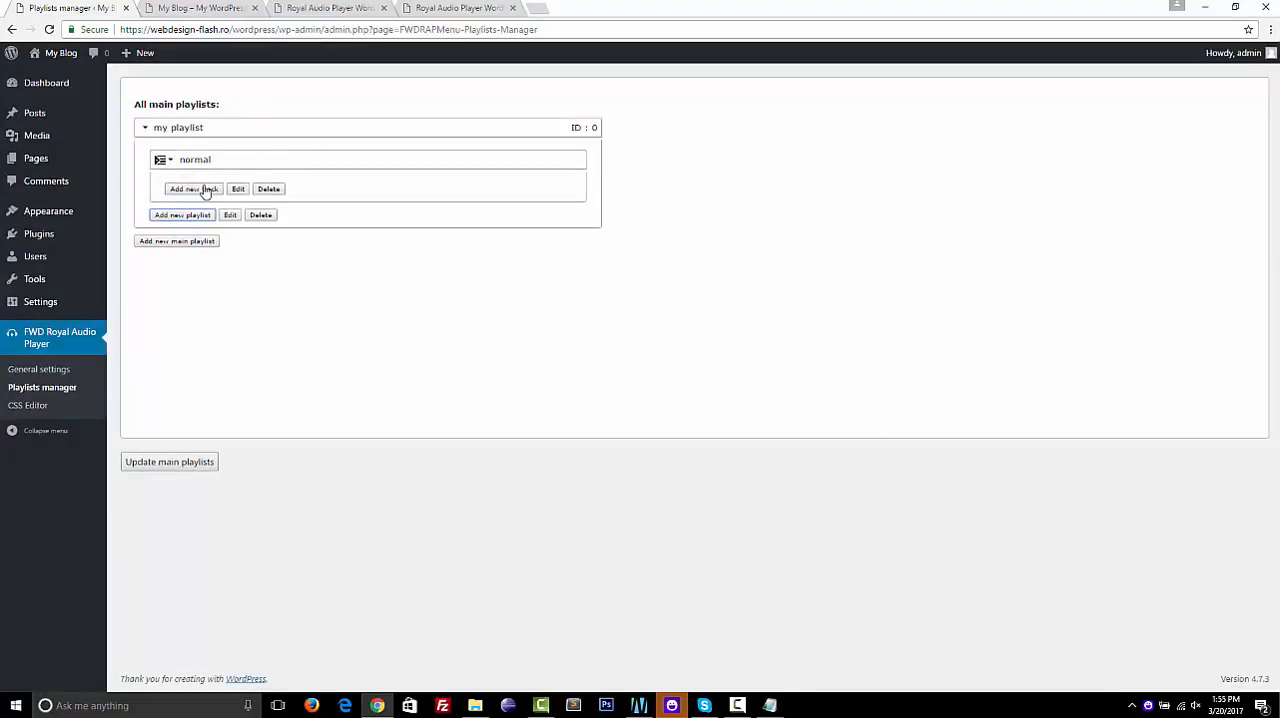
Start a new track in the "normal" playlist, name it "mp3 track", and set its path to 01.mp3 from the media library
left_click(203, 192)
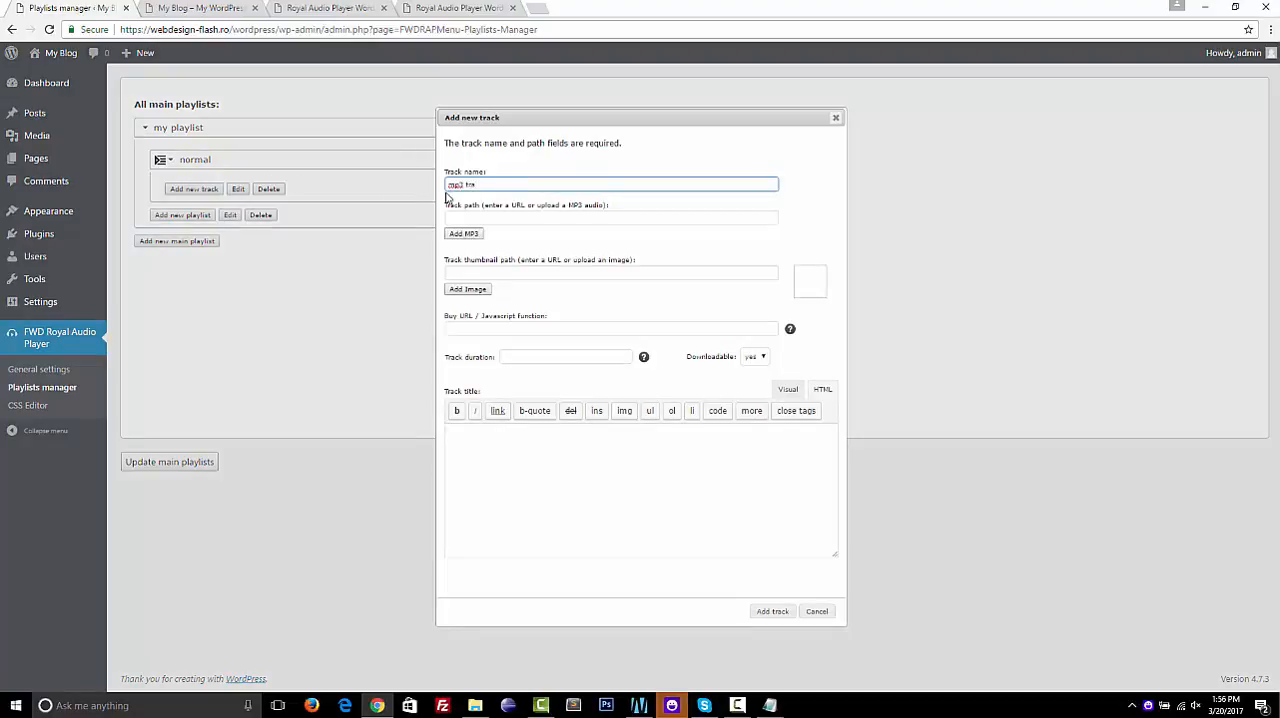
left_click(463, 233)
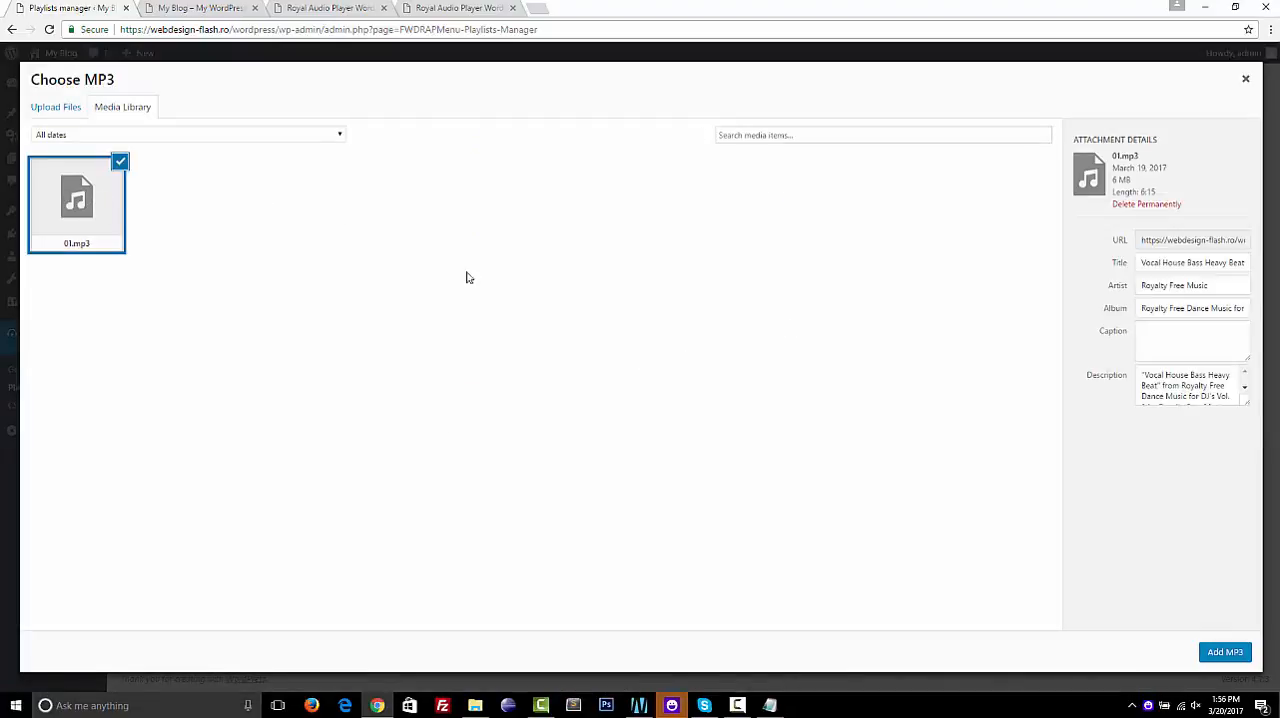
left_click(1218, 660)
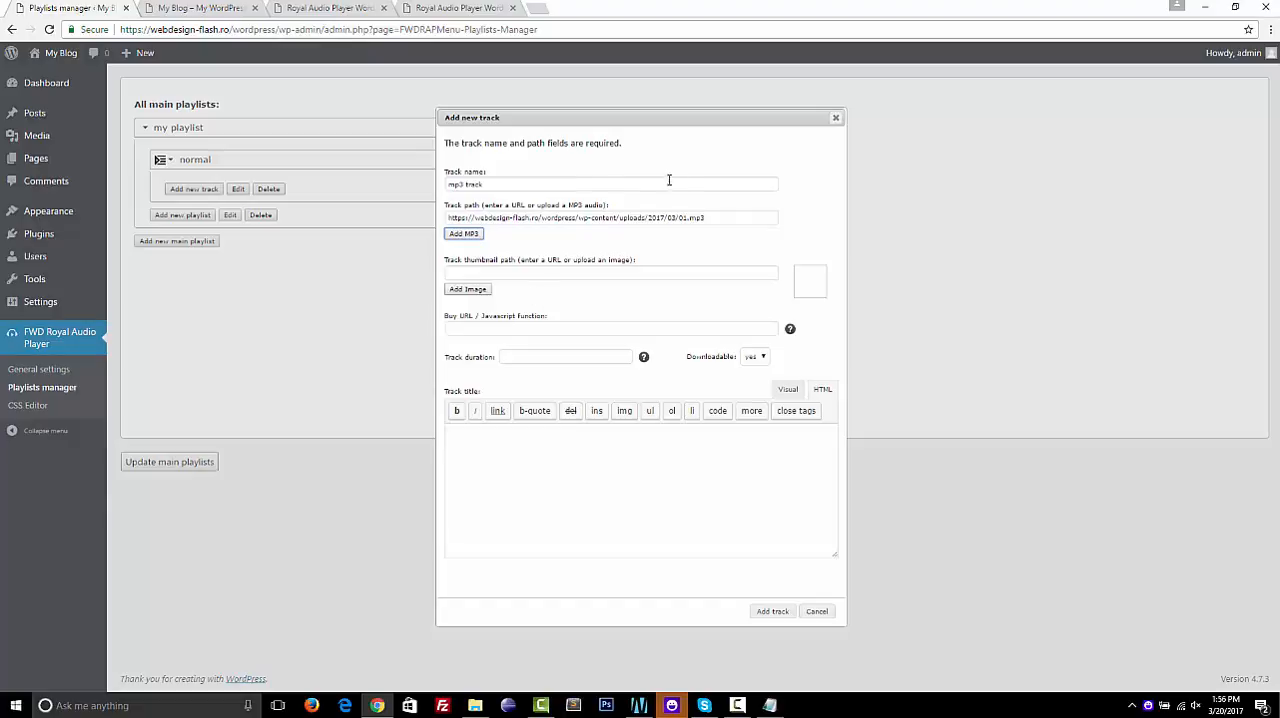
Set the track thumbnail to small1.jpg from the media library and set Downloadable to no
left_click(468, 288)
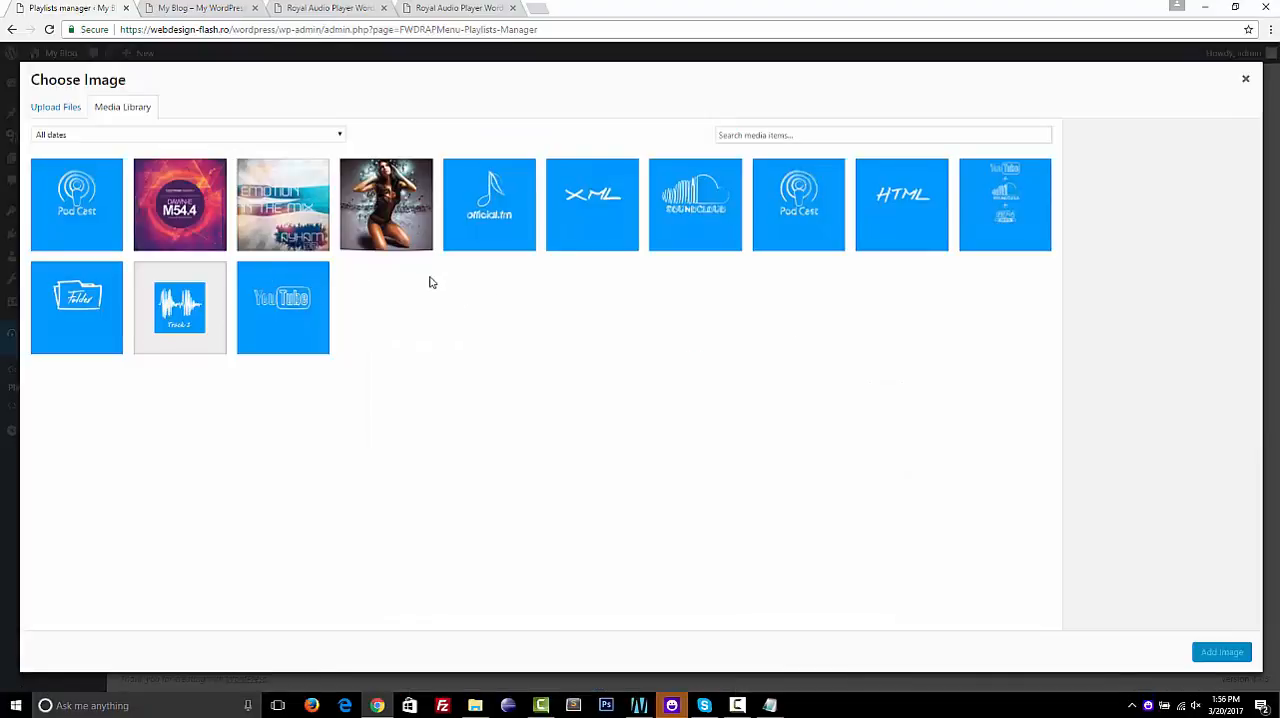
left_click(185, 320)
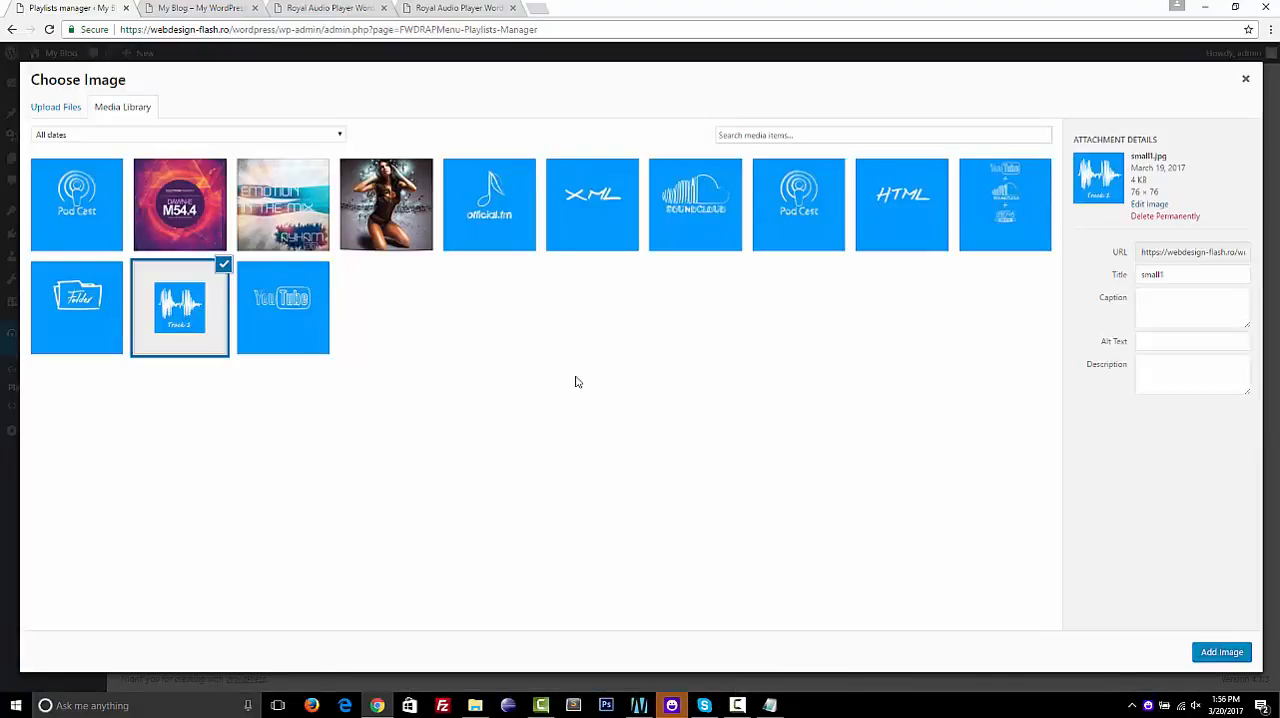
left_click(1210, 651)
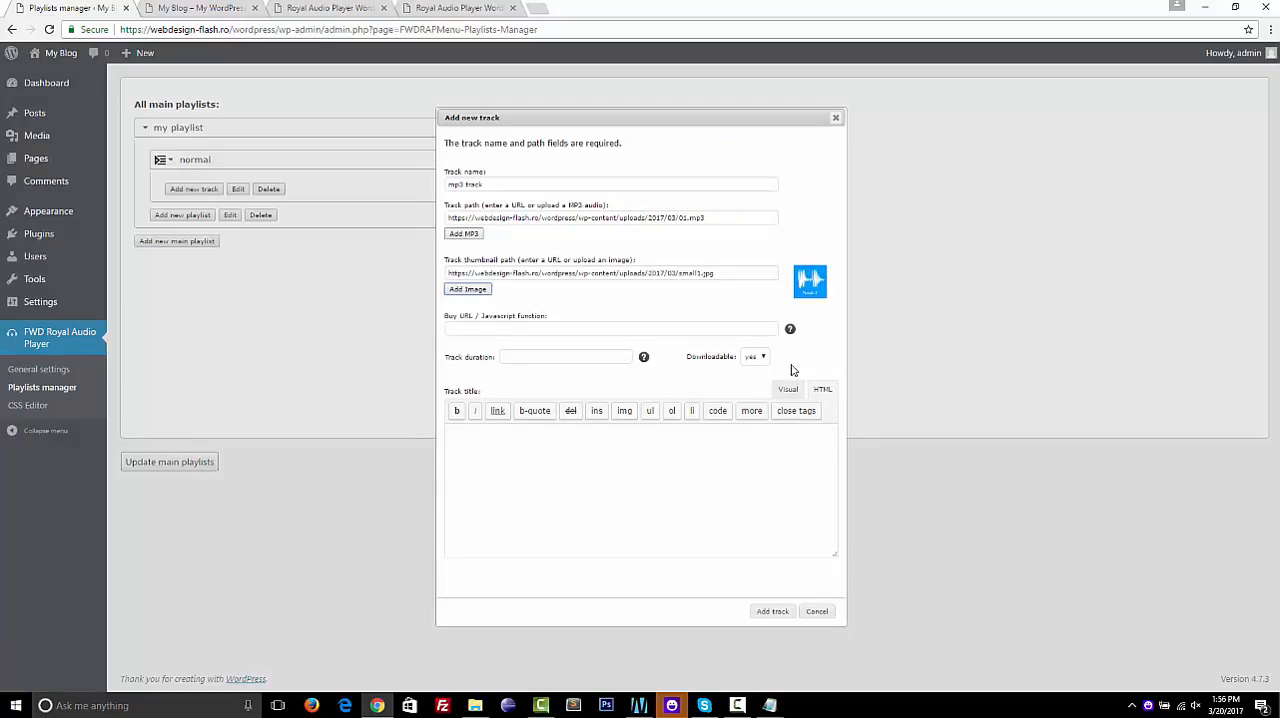
left_click(756, 360)
left_click(753, 380)
Check the length of 01.mp3 in the media library's attachment details, leaving the track path as it is
left_click(564, 357)
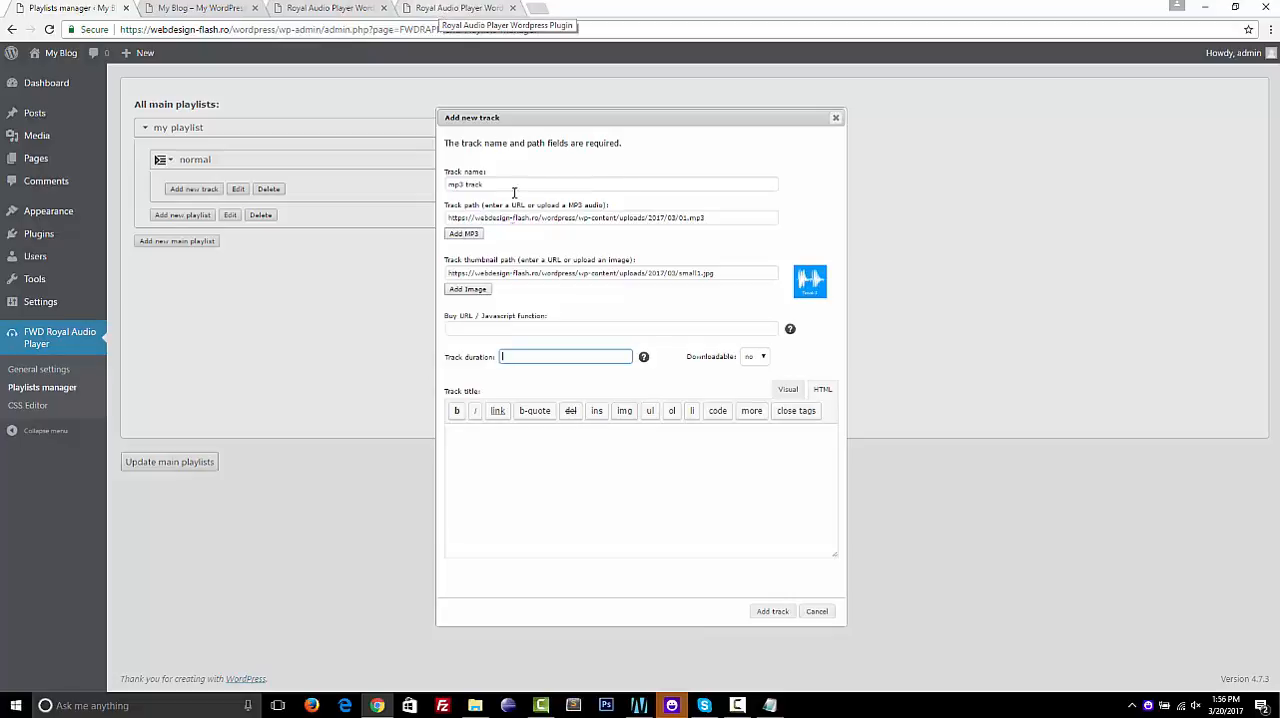
left_click(466, 236)
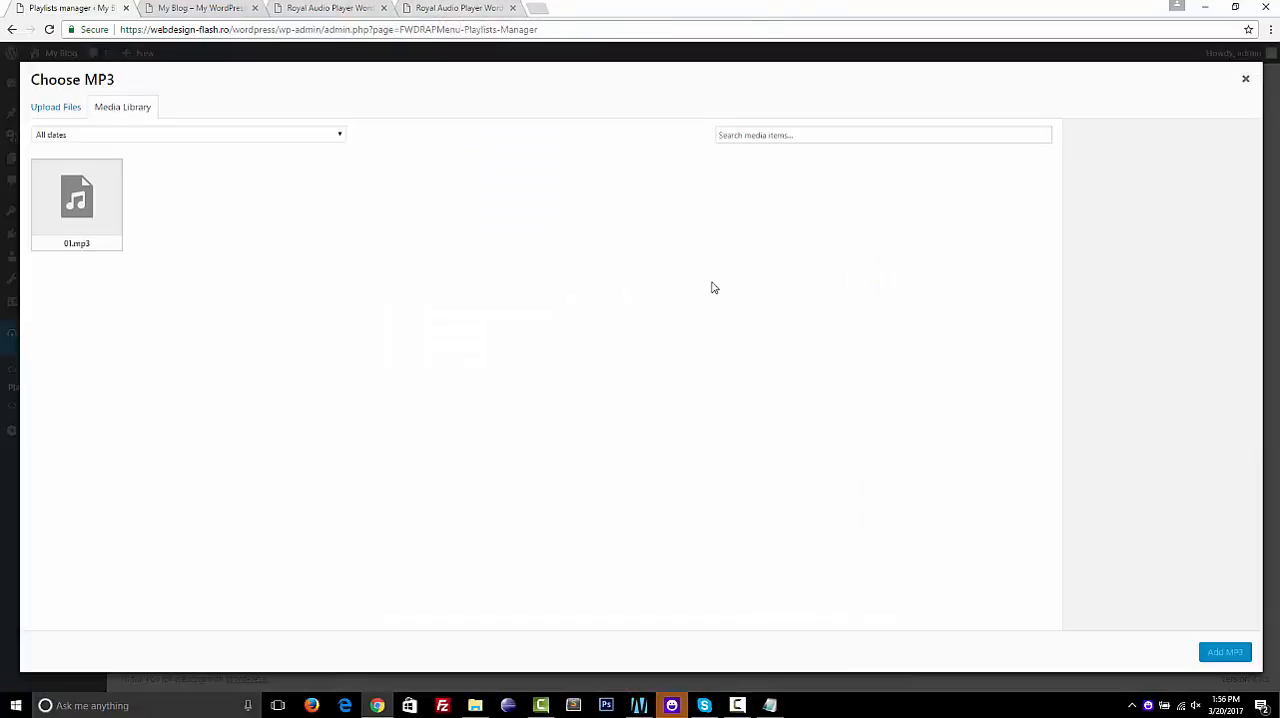
left_click(112, 187)
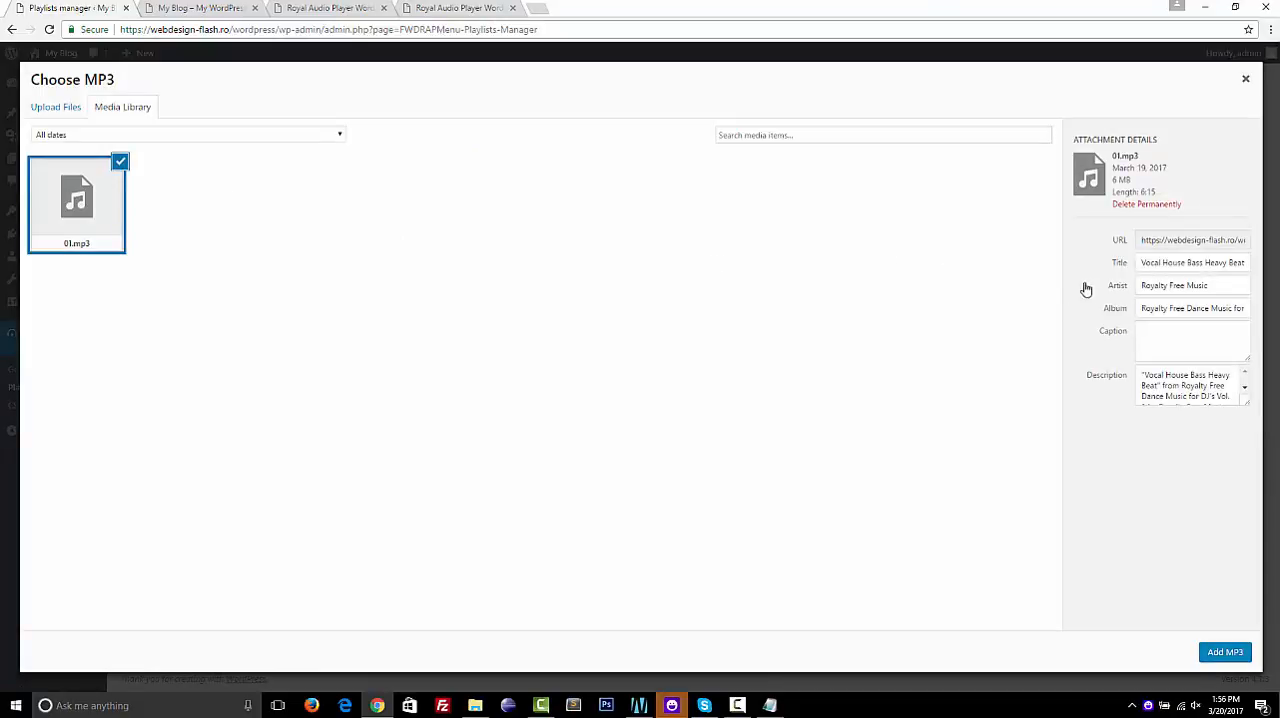
left_click(1246, 81)
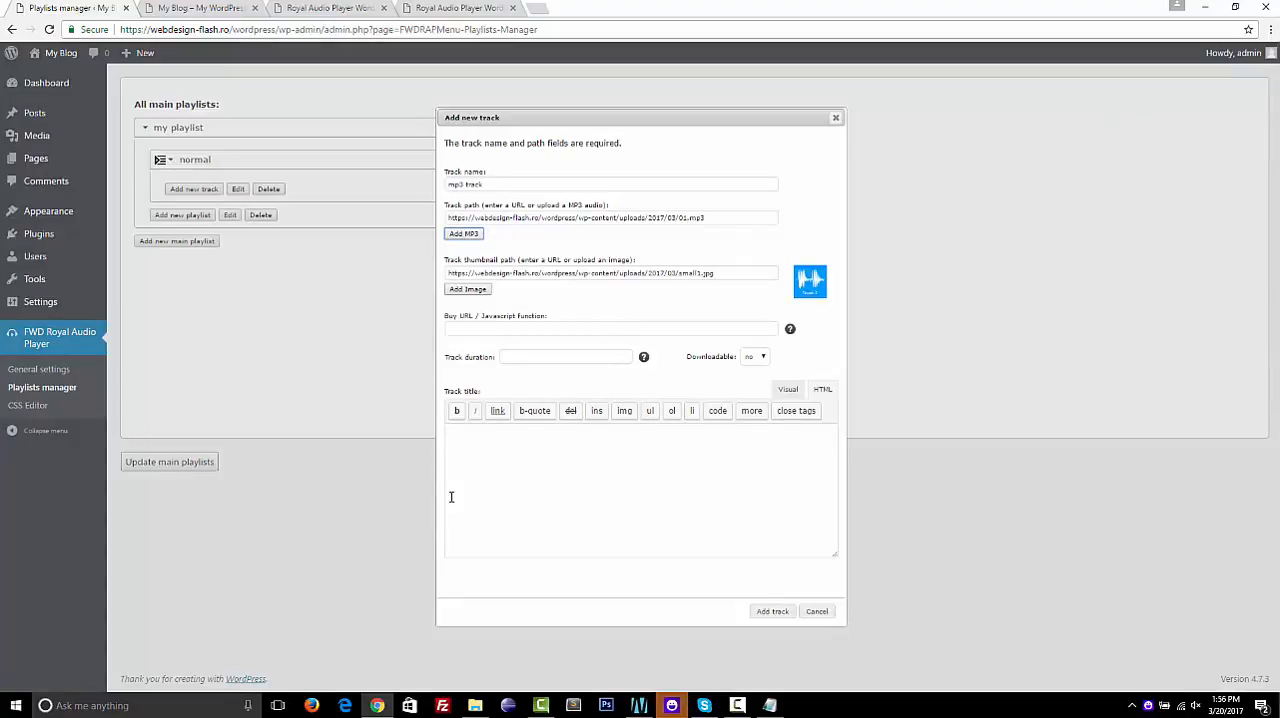
Copy the first track's duration from cms.txt and set the track duration to 06:16
left_click(769, 706)
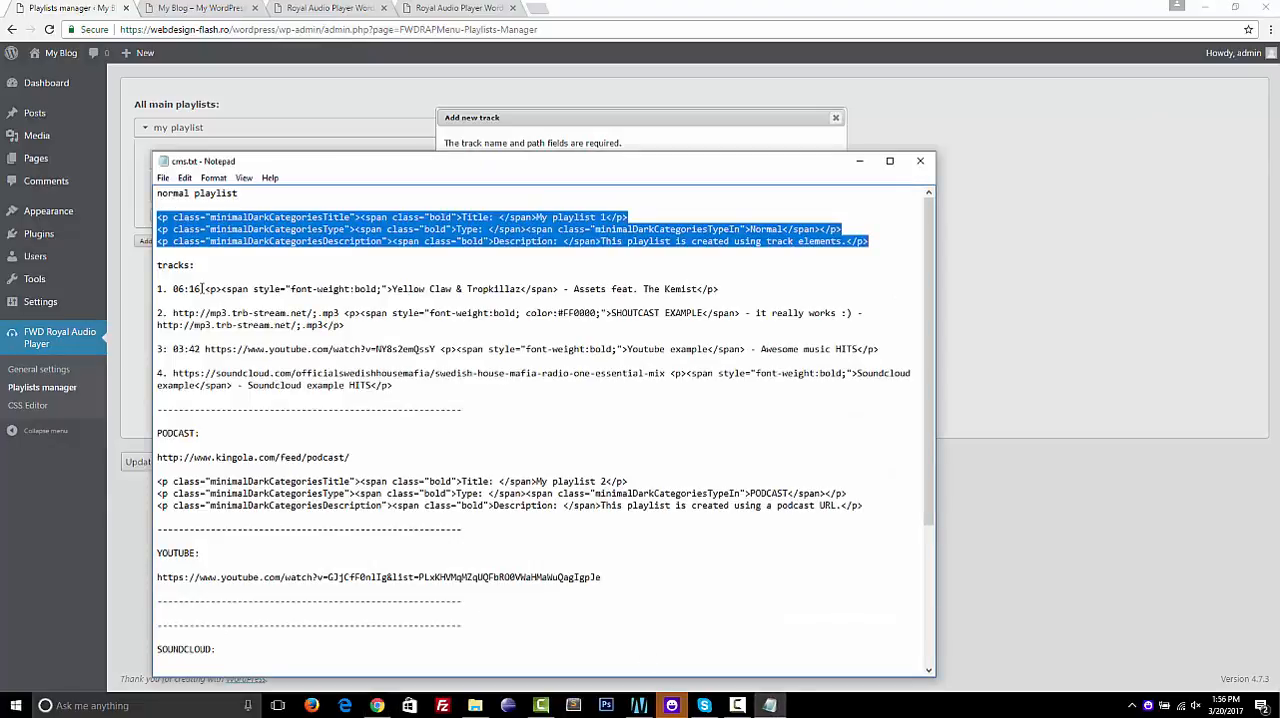
left_click_drag(203, 289, 161, 289)
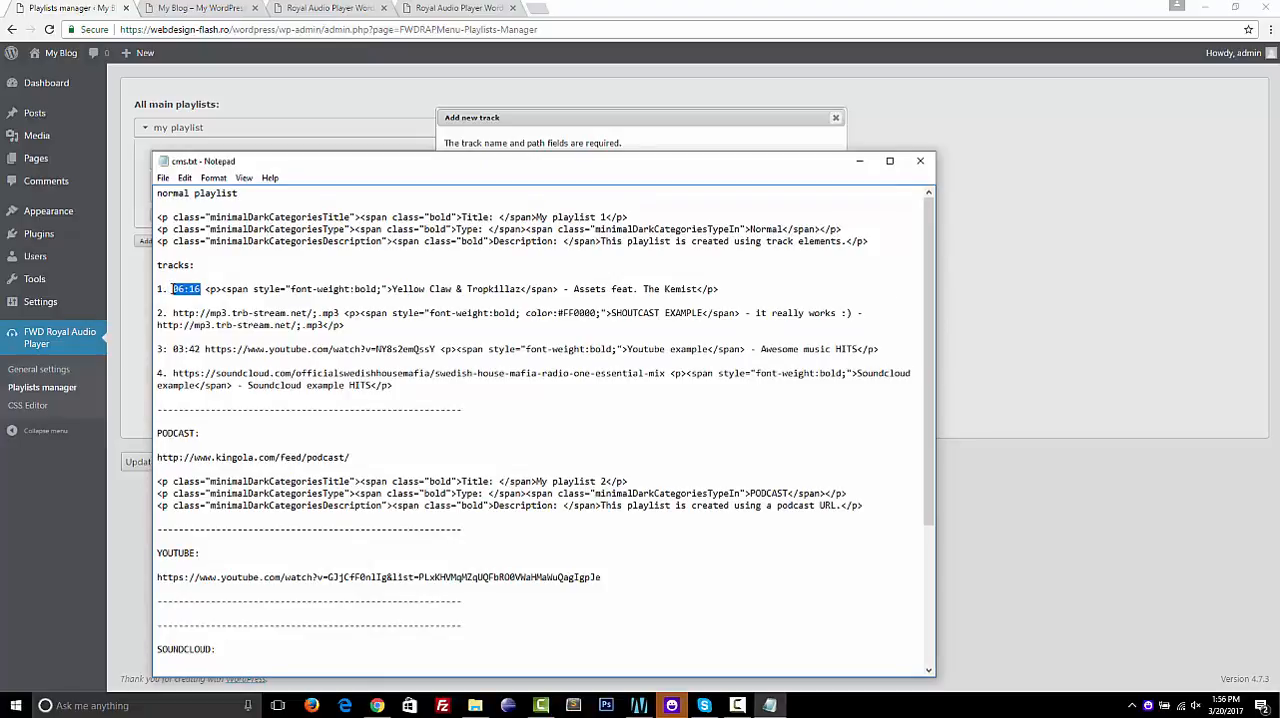
left_click(572, 114)
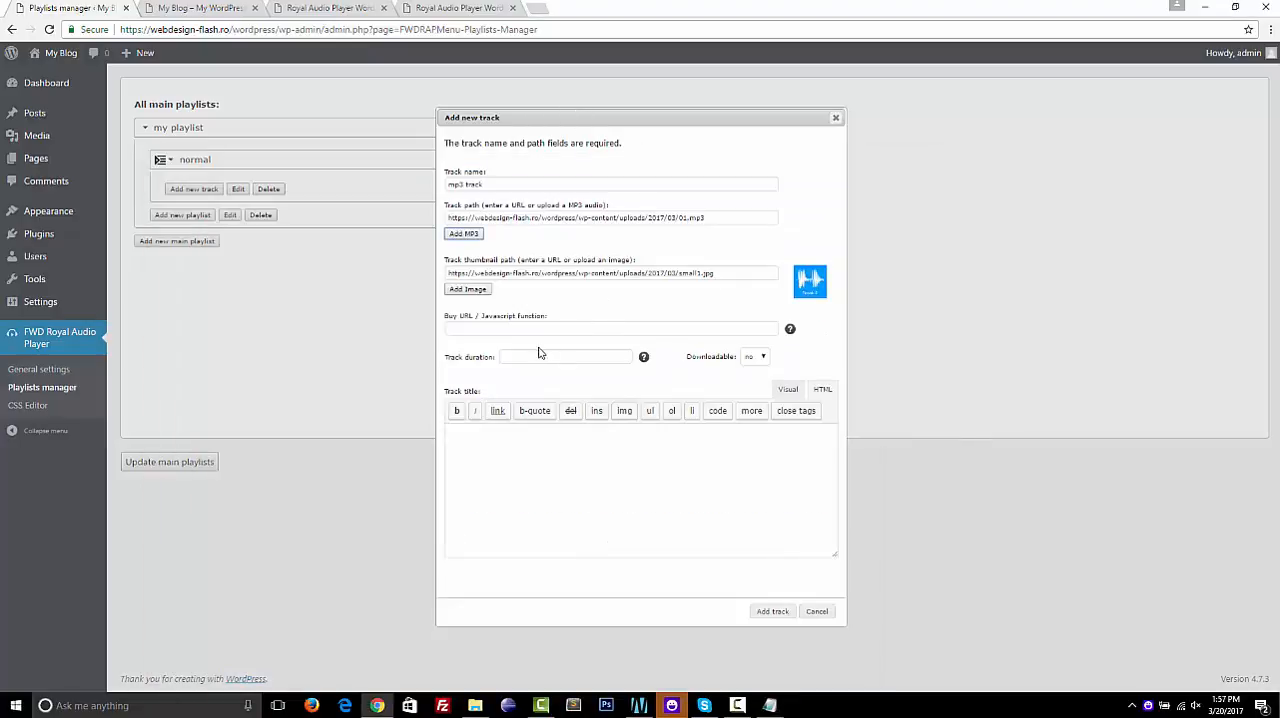
left_click(570, 356)
type("06:16")
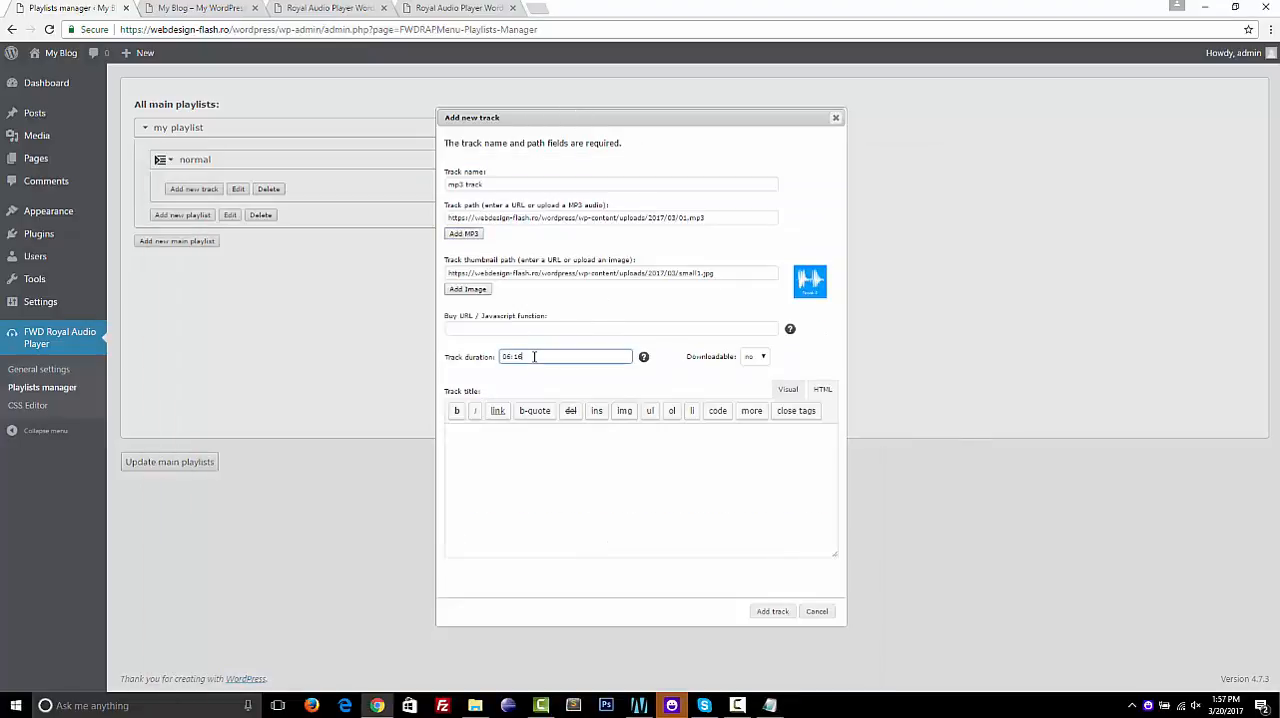
Examine the track's Buy URL / Javascript function option against the buy icons in the Royal Audio Player demo page's playlist
left_click(487, 331)
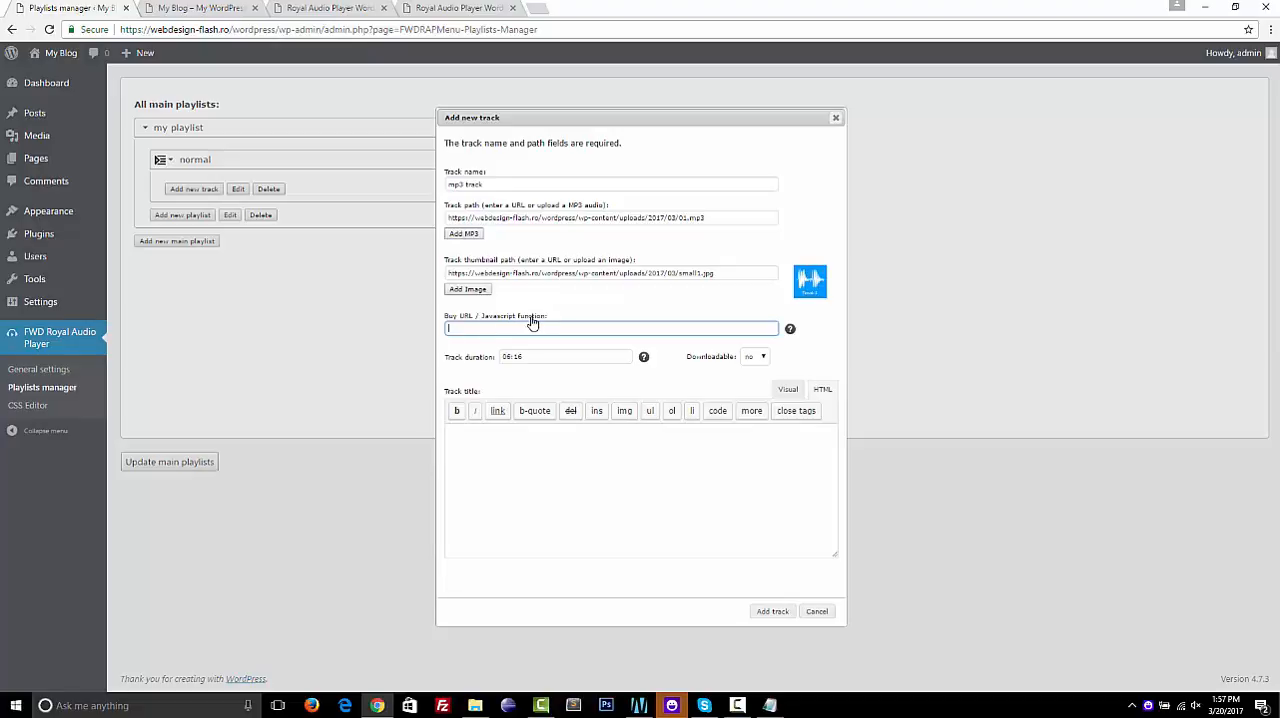
left_click(458, 8)
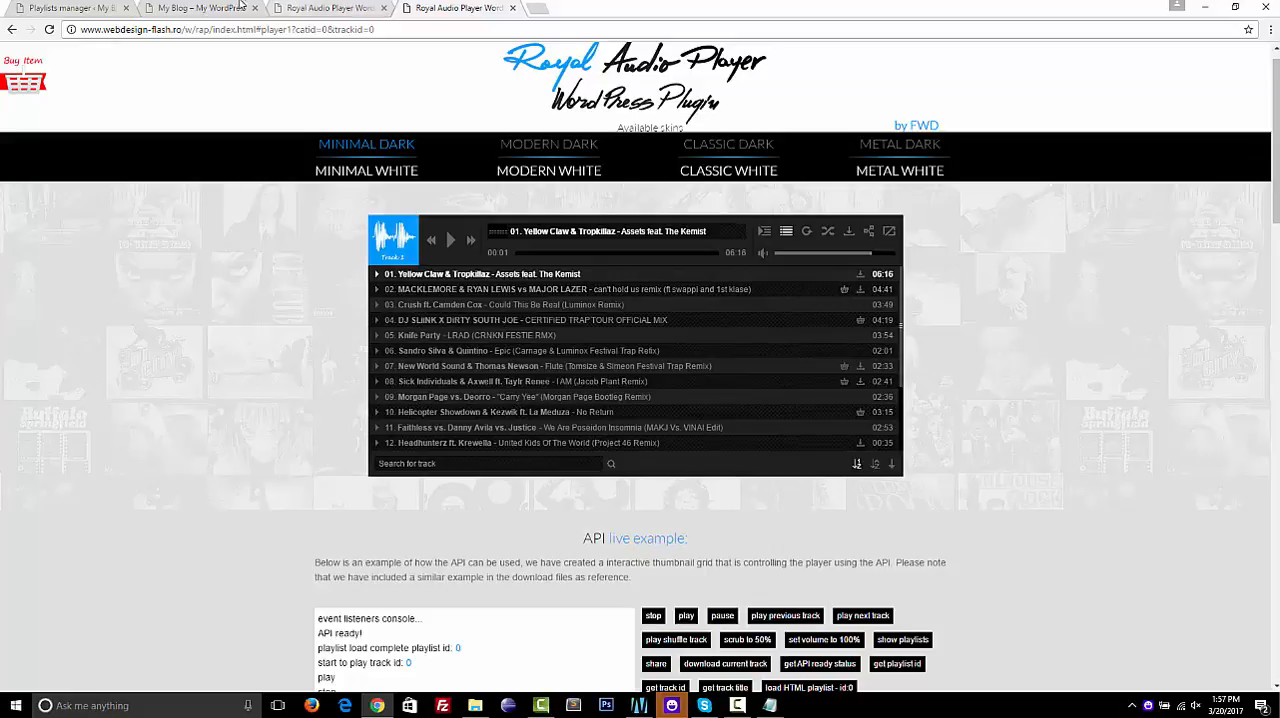
left_click(70, 8)
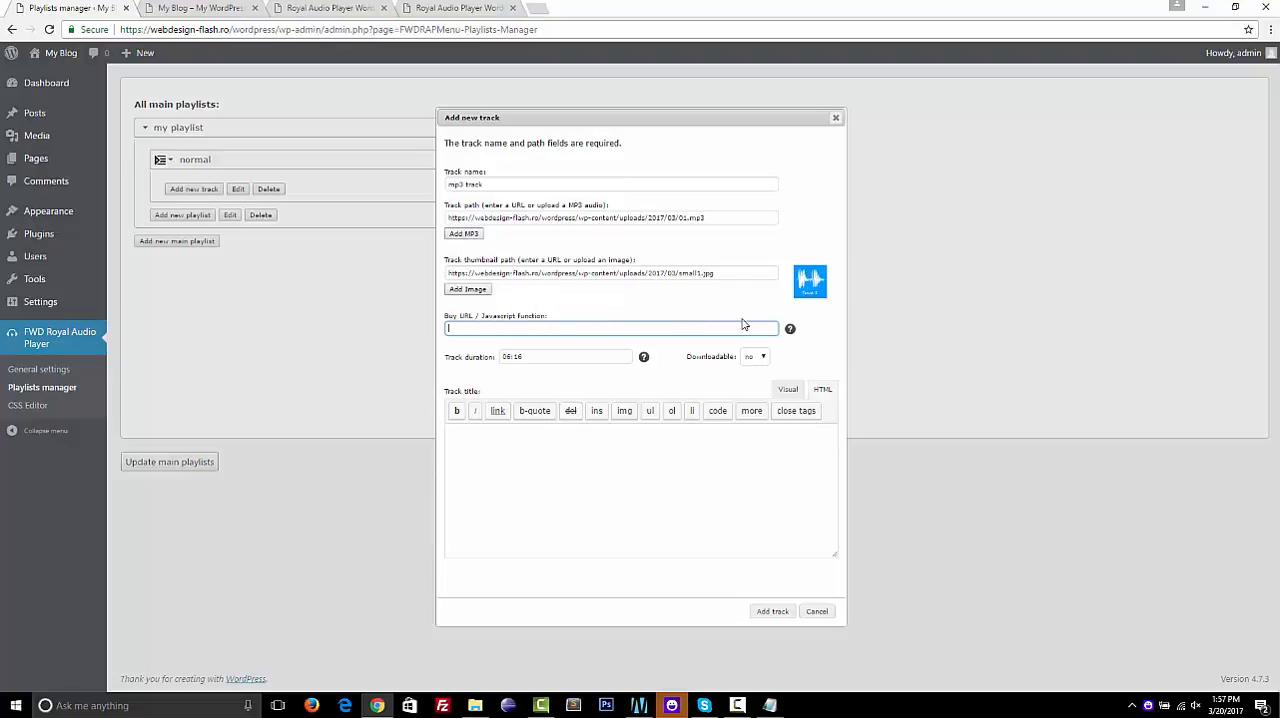
left_click(820, 336)
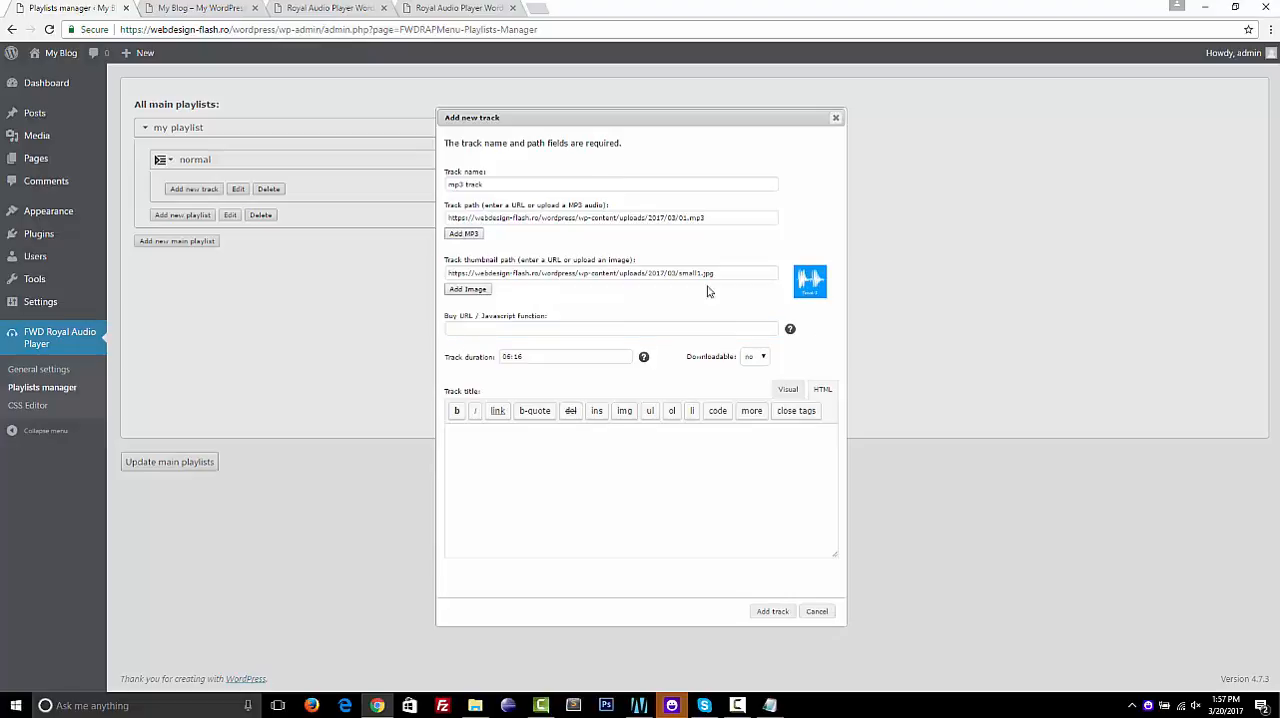
left_click(470, 8)
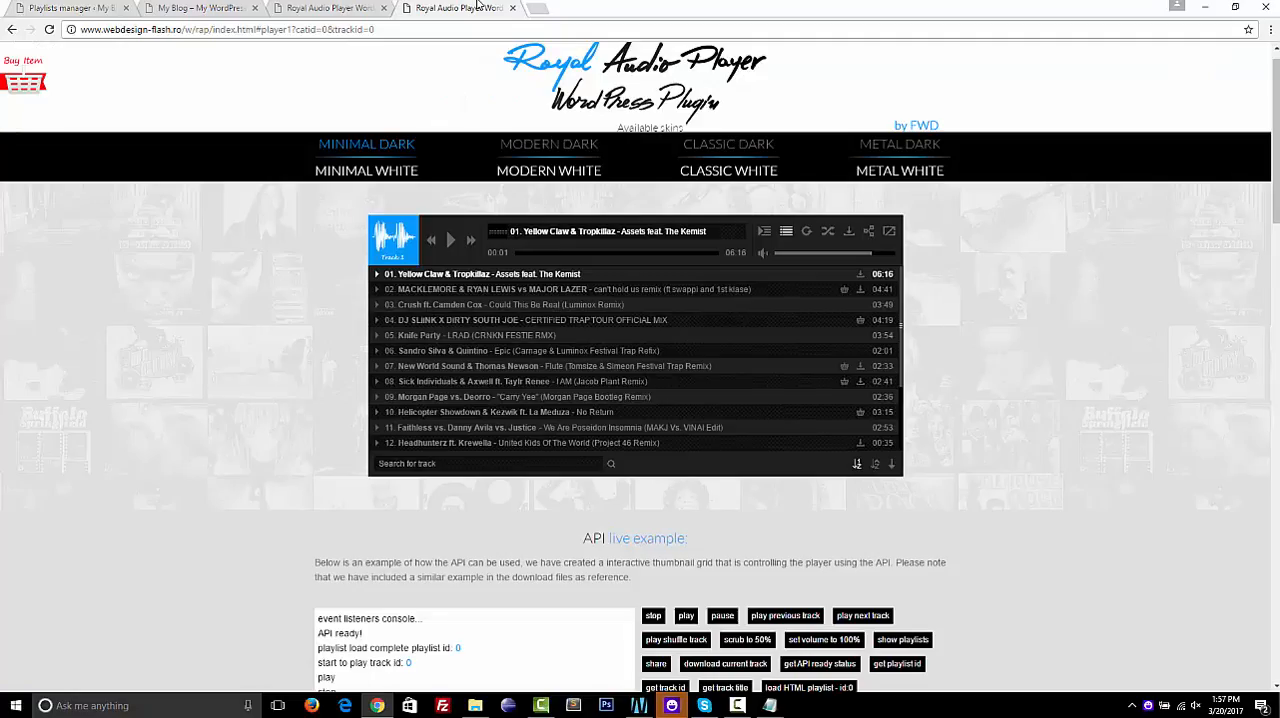
left_click(844, 291)
left_click(641, 8)
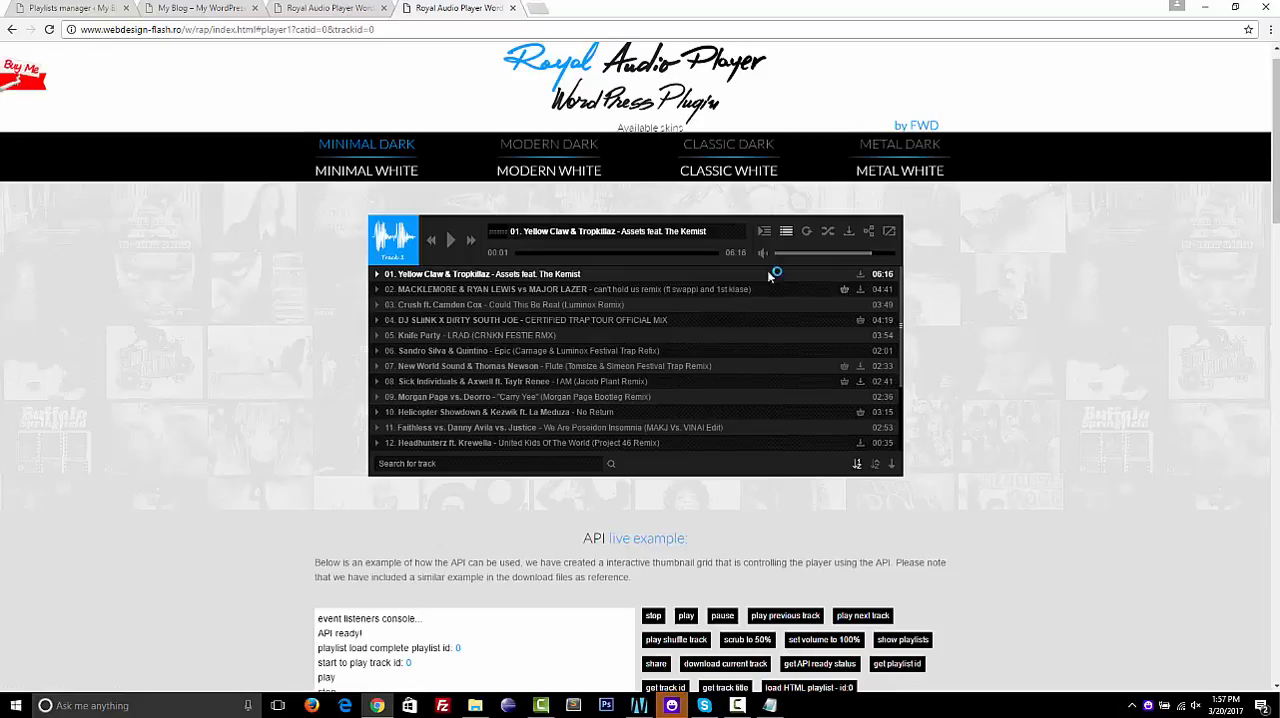
left_click(72, 8)
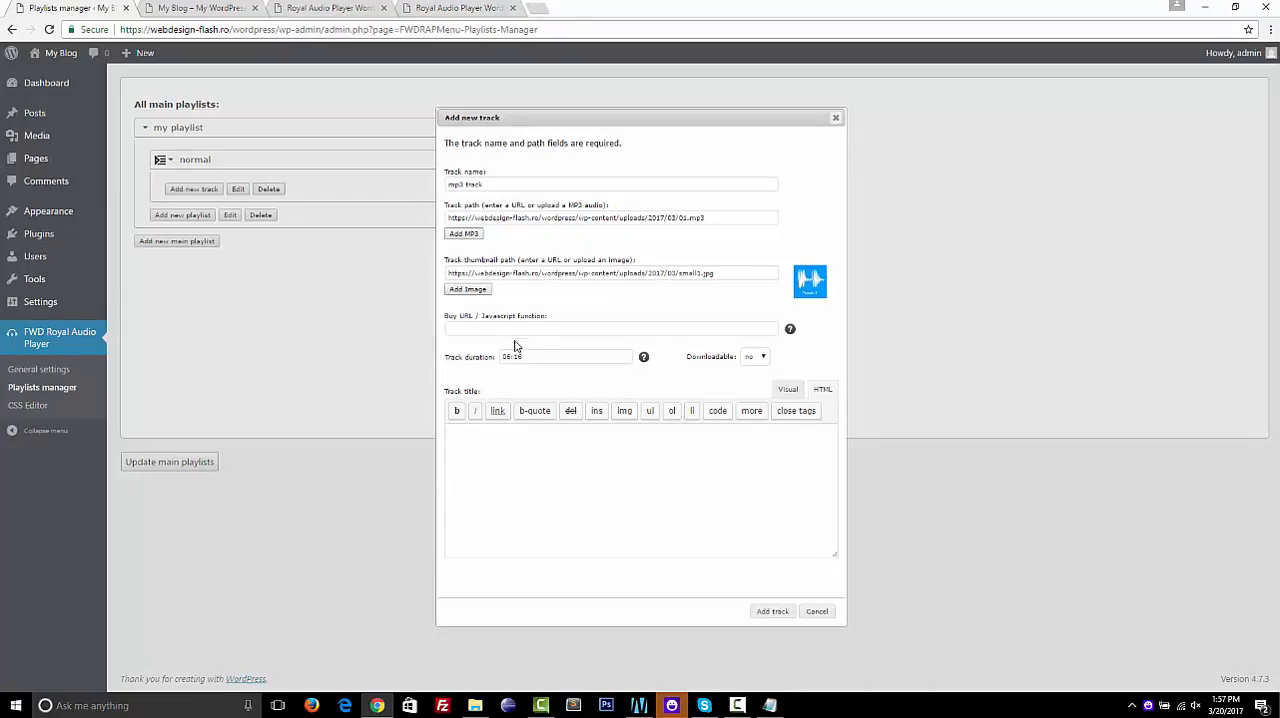
Copy the first track's title markup from cms.txt into the track title, add the track and check its saved details
left_click(769, 705)
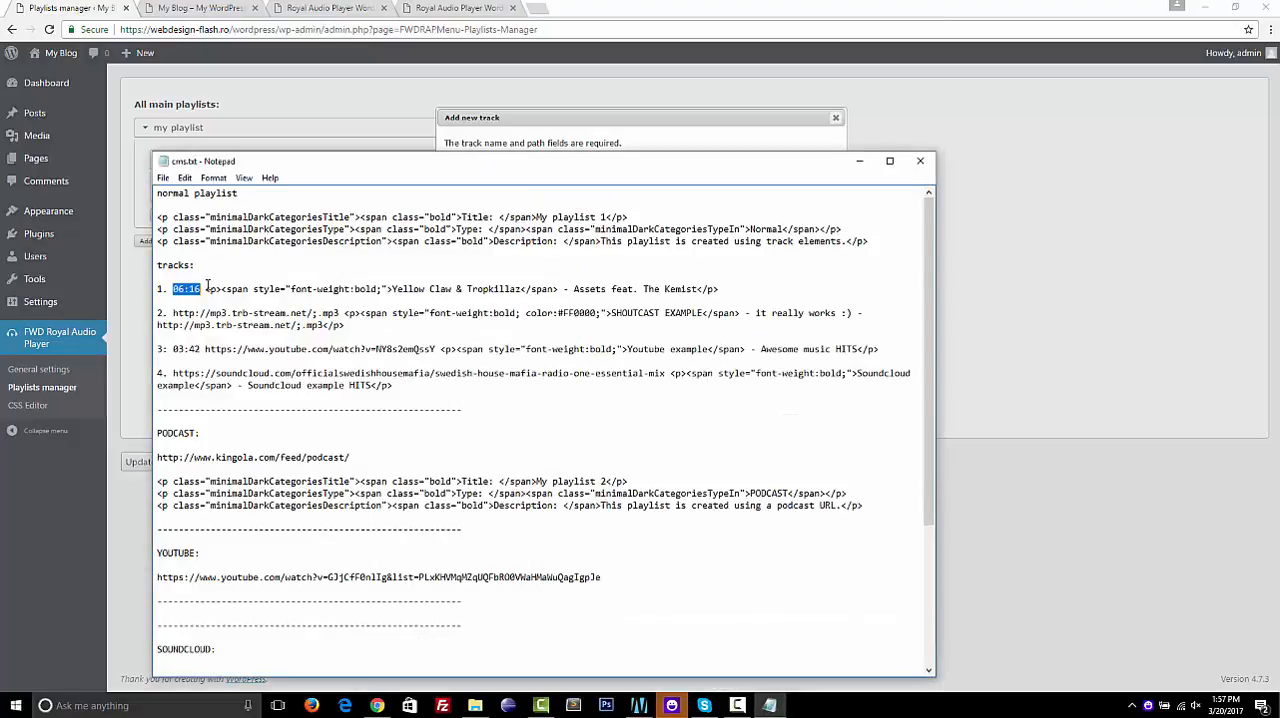
left_click_drag(207, 288, 438, 301)
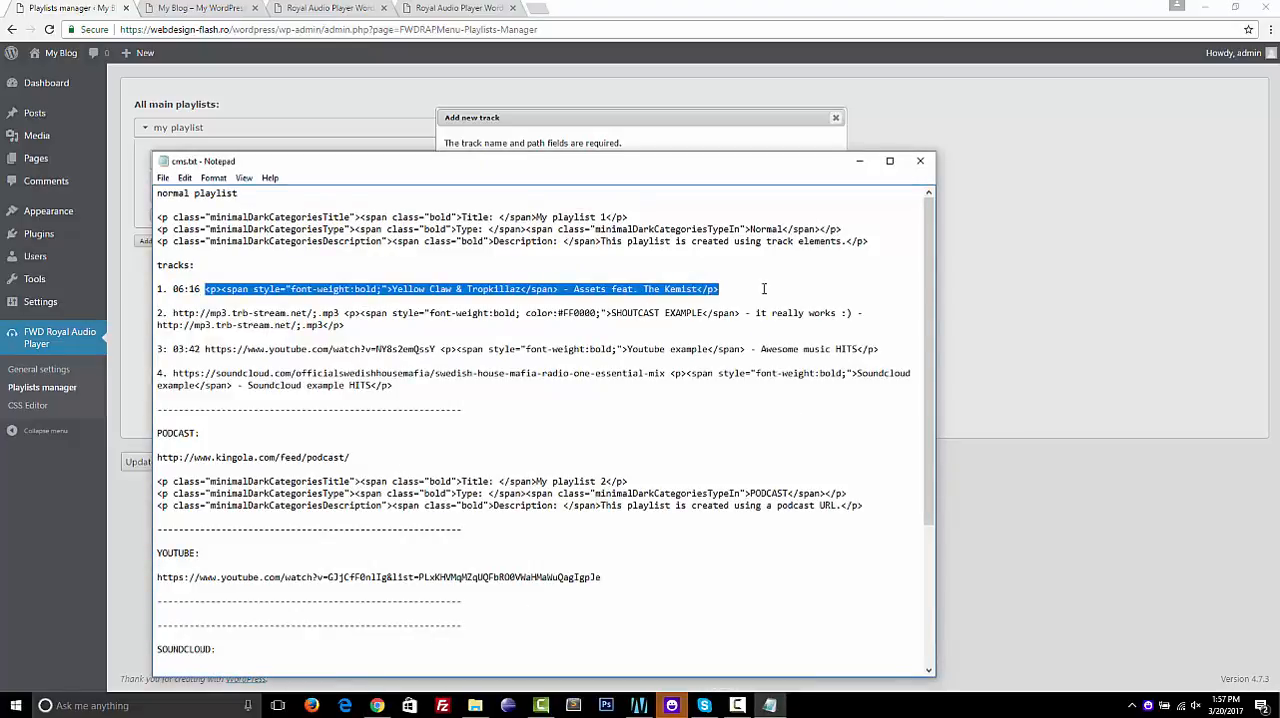
key("ctrl+c")
left_click(553, 150)
left_click(560, 458)
key("ctrl+v")
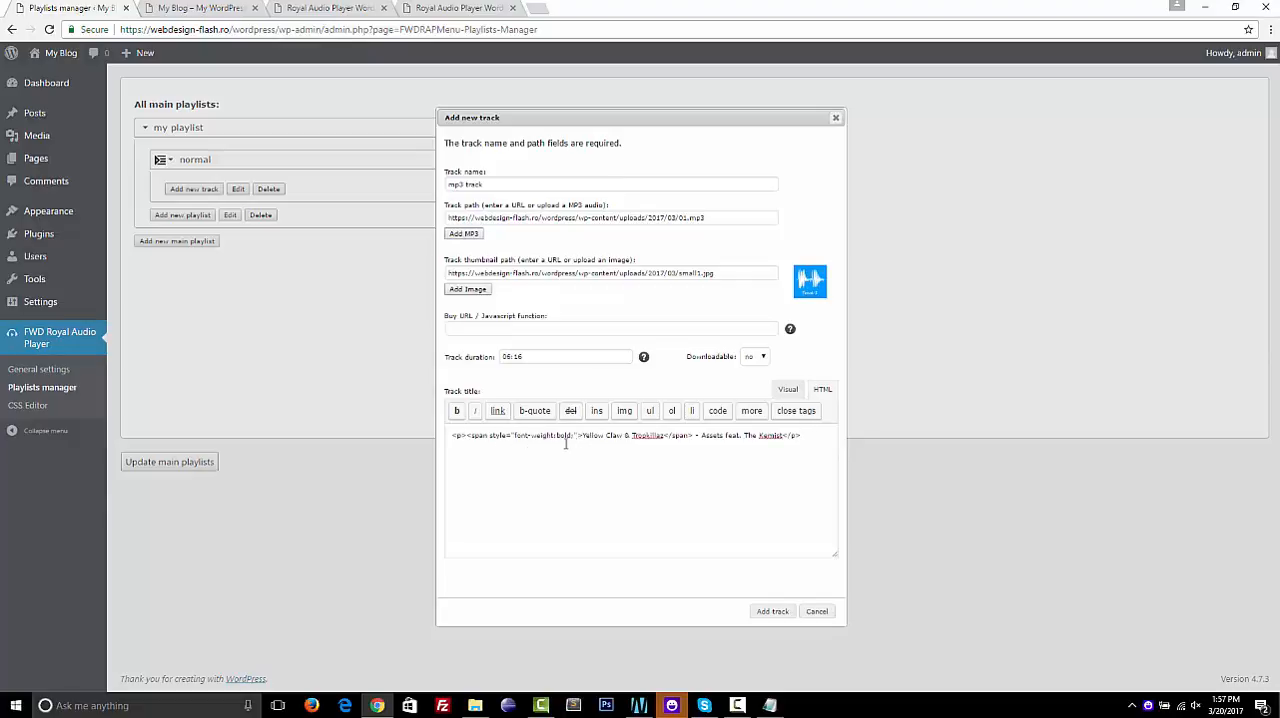
left_click(772, 612)
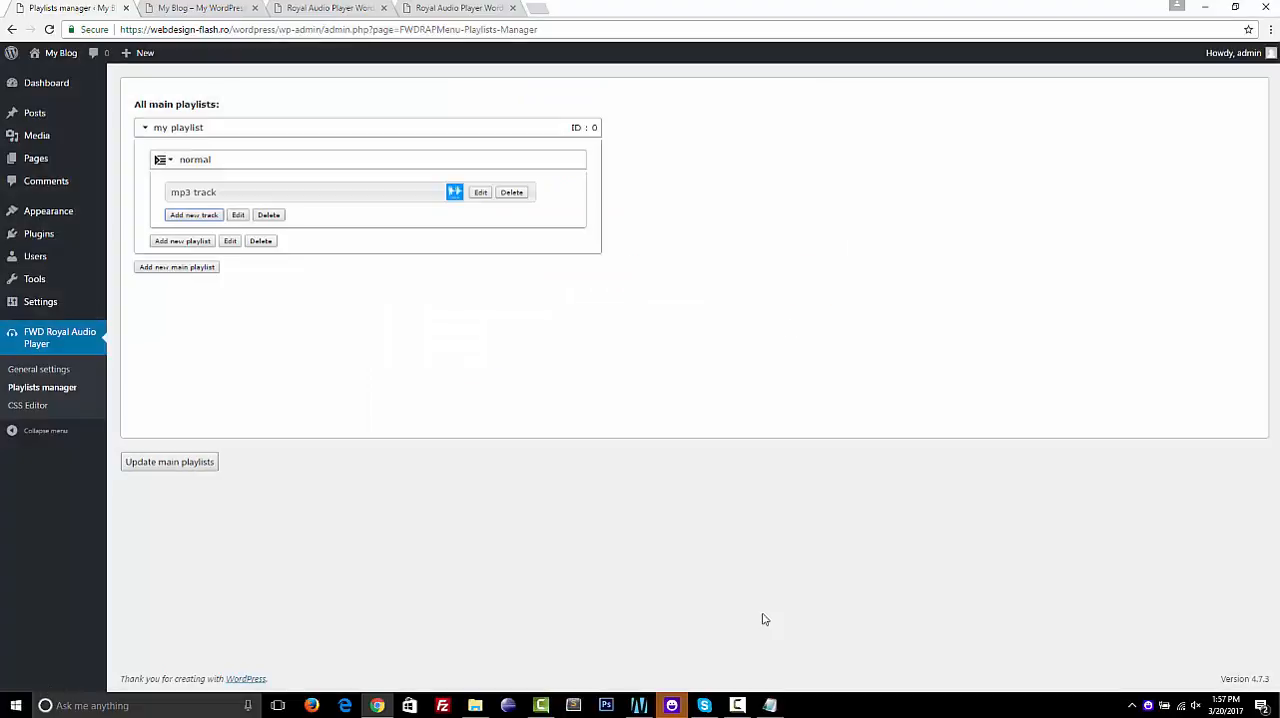
left_click(485, 199)
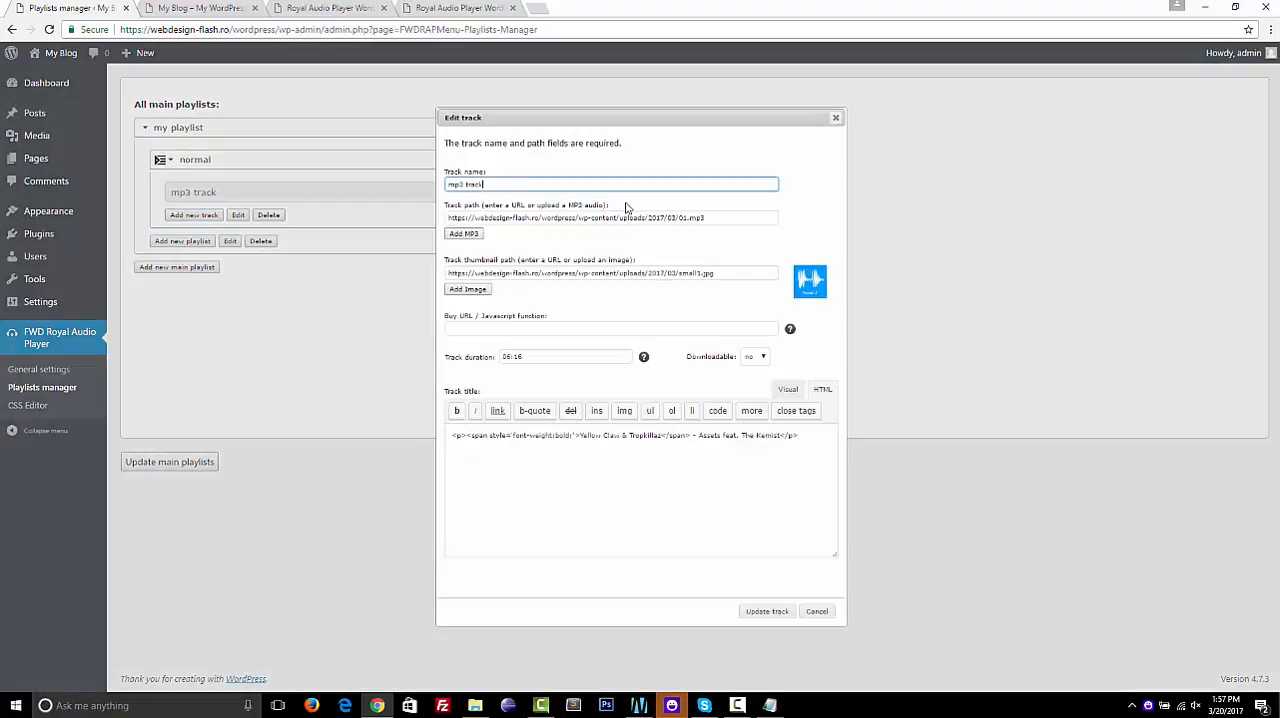
left_click(836, 120)
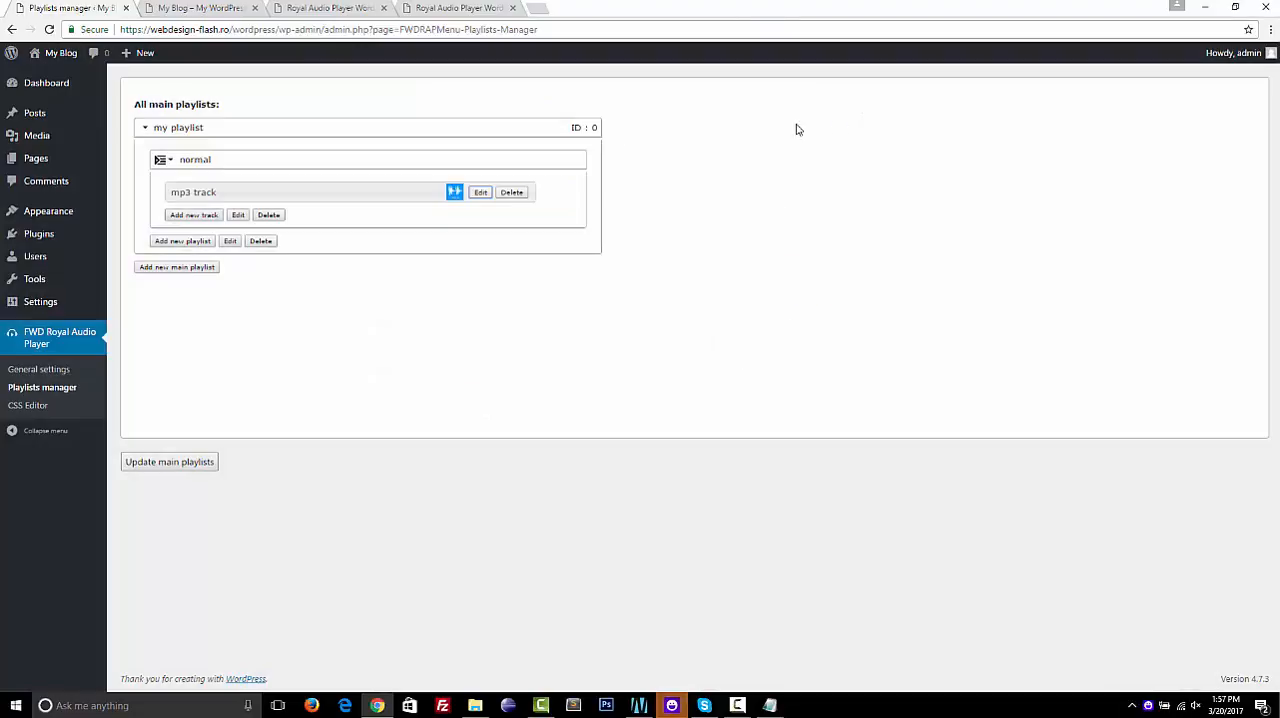
Start a new track named youtube in the normal playlist and copy the third track's YouTube URL from cms.txt
left_click(194, 215)
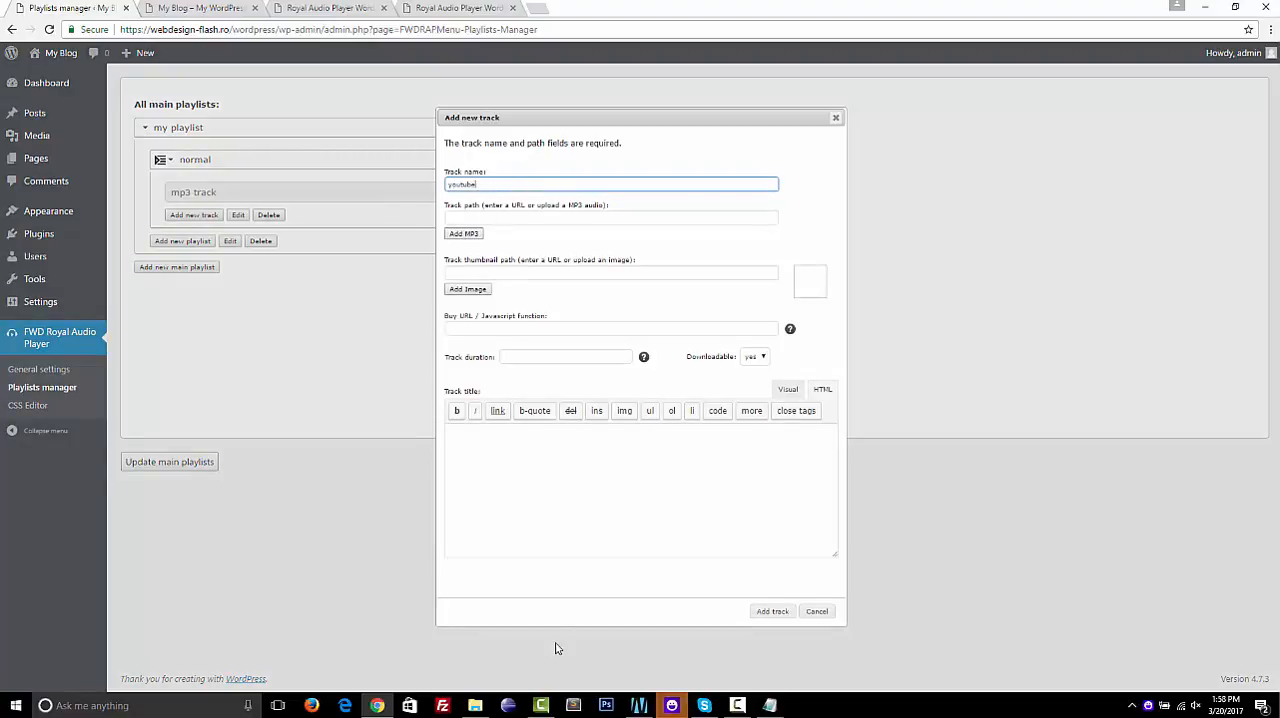
left_click(772, 707)
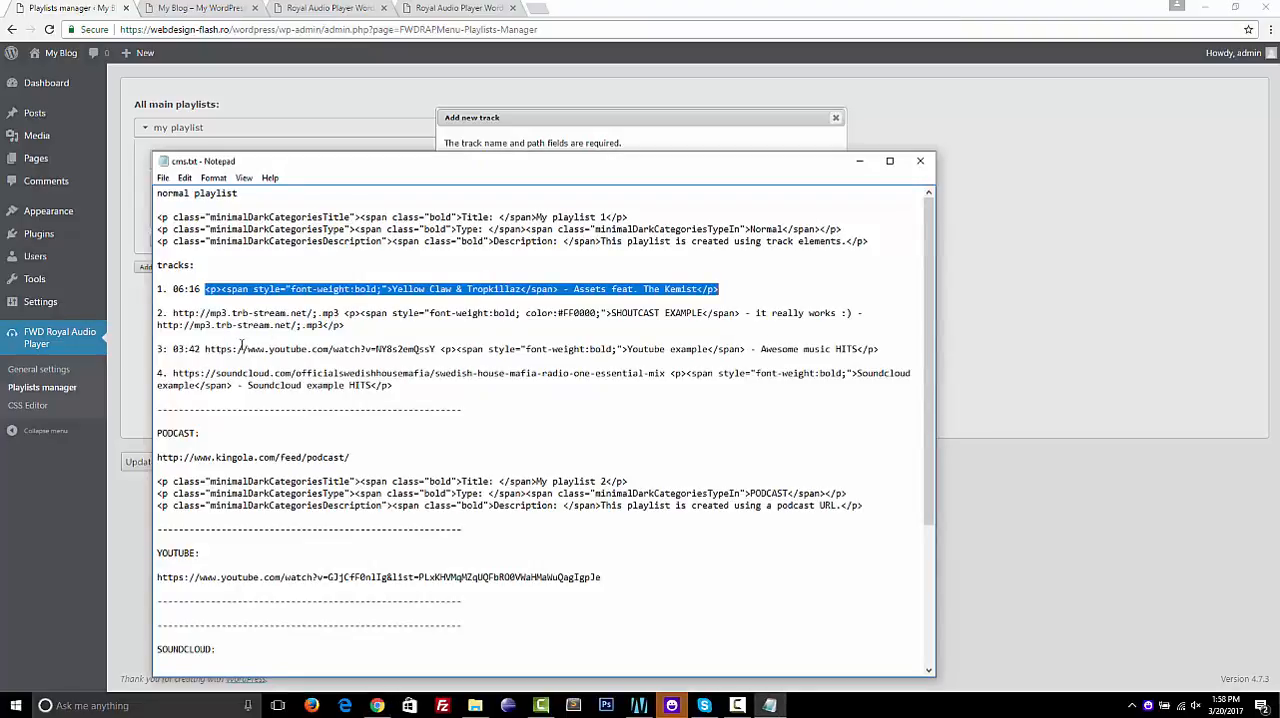
left_click_drag(206, 349, 437, 347)
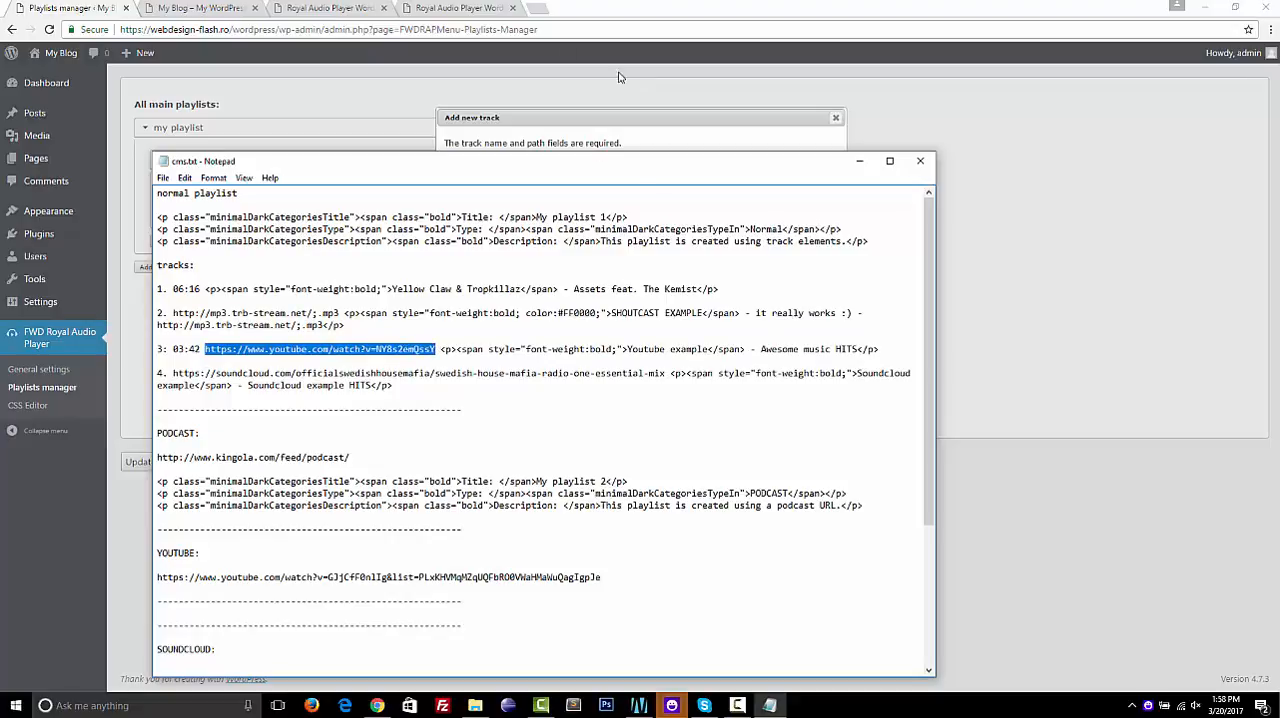
Check the copied YouTube URL in a new browser tab and close that tab
left_click(535, 9)
left_click(535, 9)
key("ctrl+v")
key("Return")
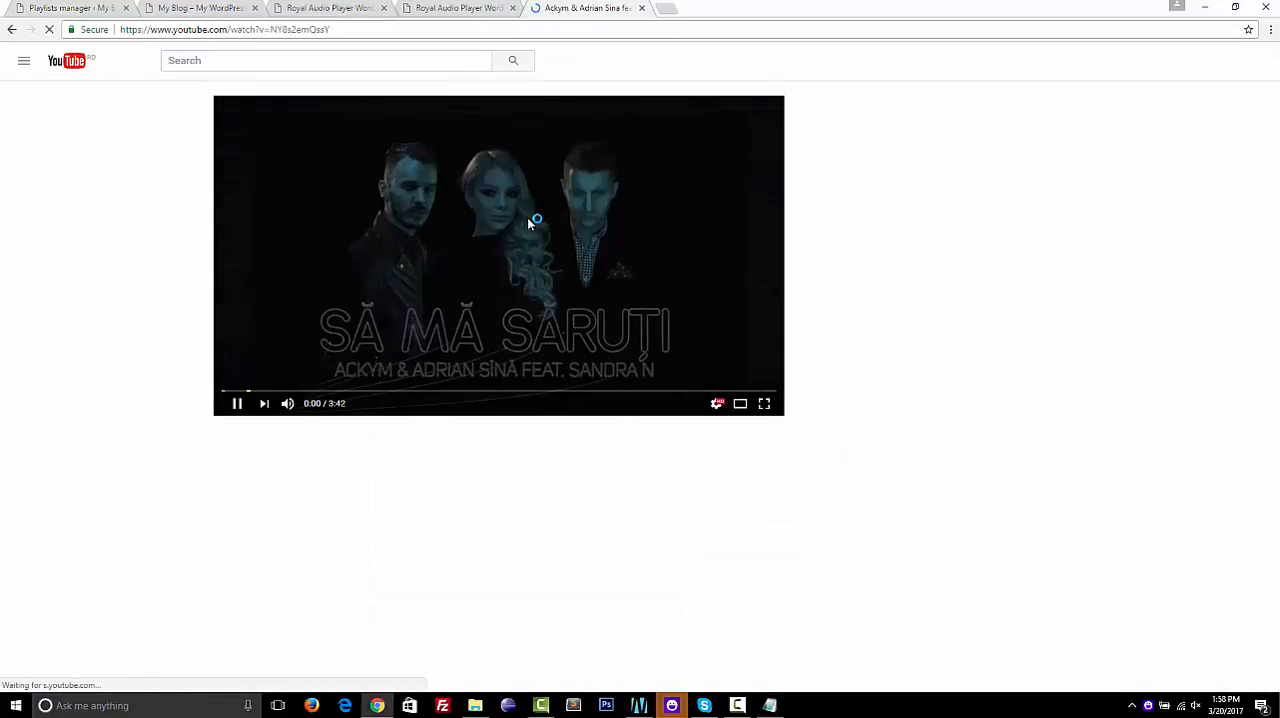
key("ctrl+w")
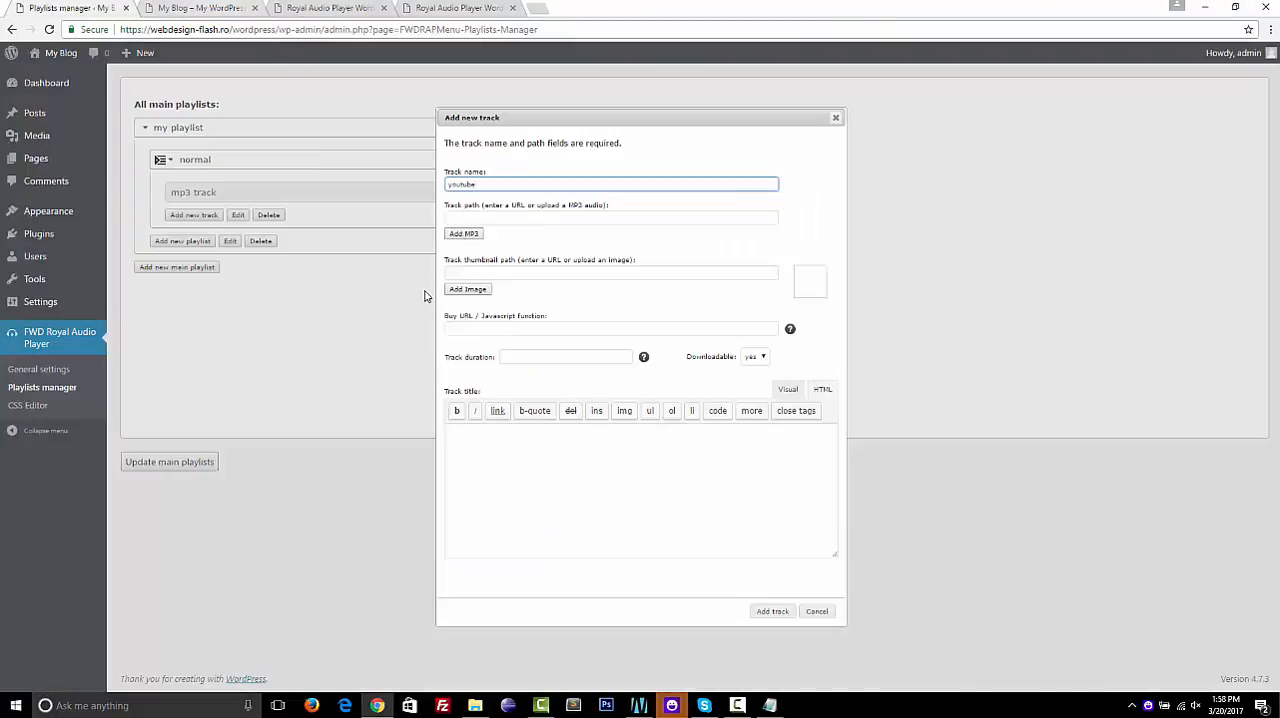
Set the youtube track's path to the copied YouTube URL and its thumbnail to large8.jpg from the media library
left_click(512, 217)
key("ctrl+v")
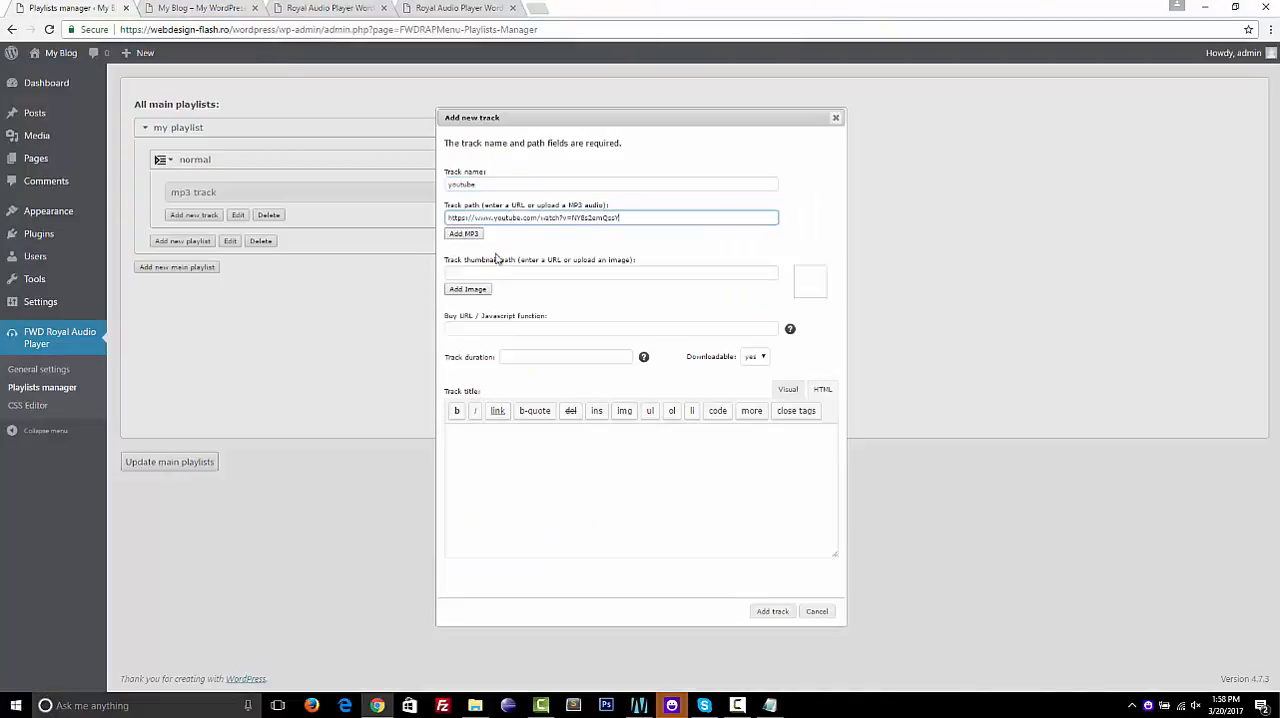
left_click(463, 290)
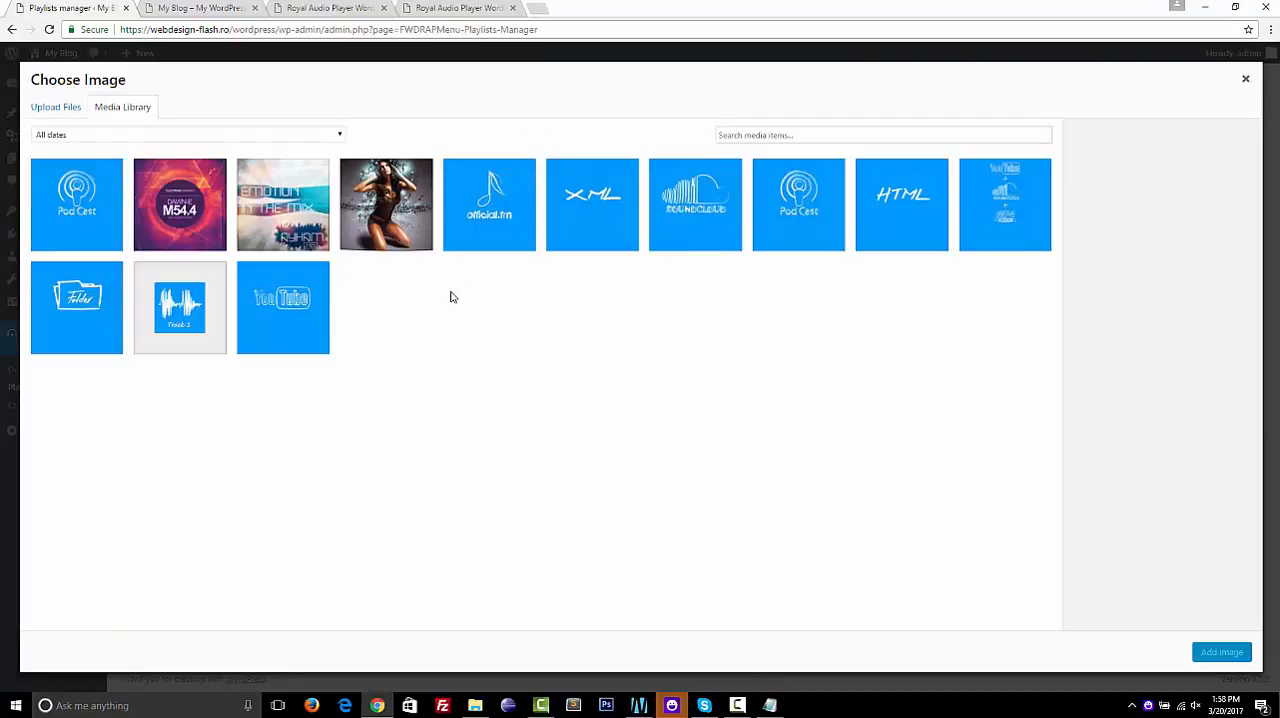
left_click(210, 205)
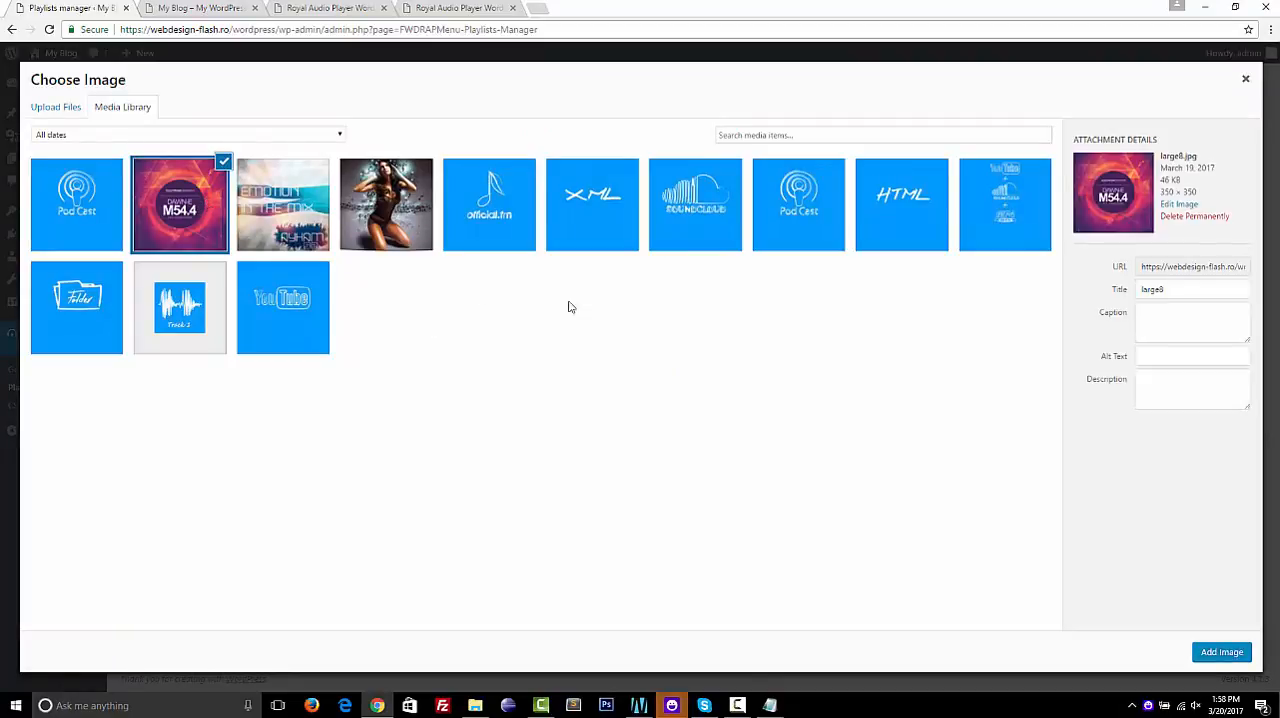
left_click(1234, 650)
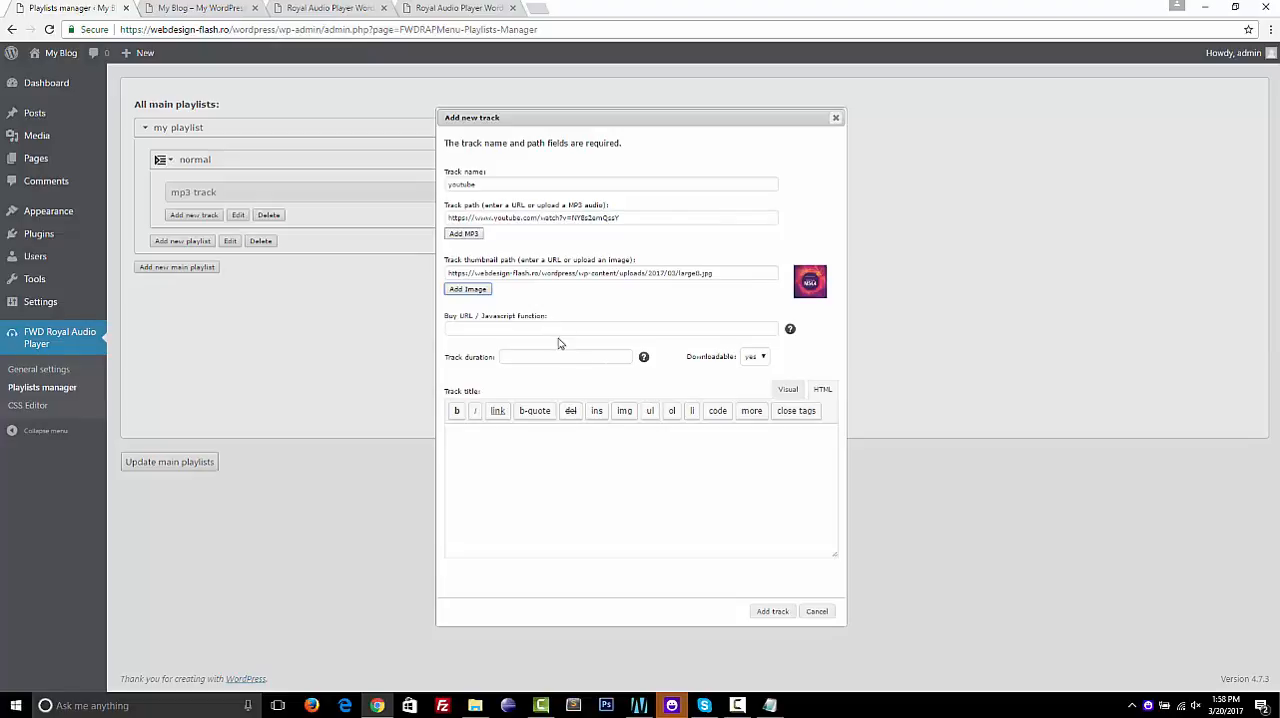
Set Downloadable to no, copy the "Youtube example" title markup from cms.txt into the track title and add the track
left_click(755, 362)
left_click(755, 380)
left_click(769, 705)
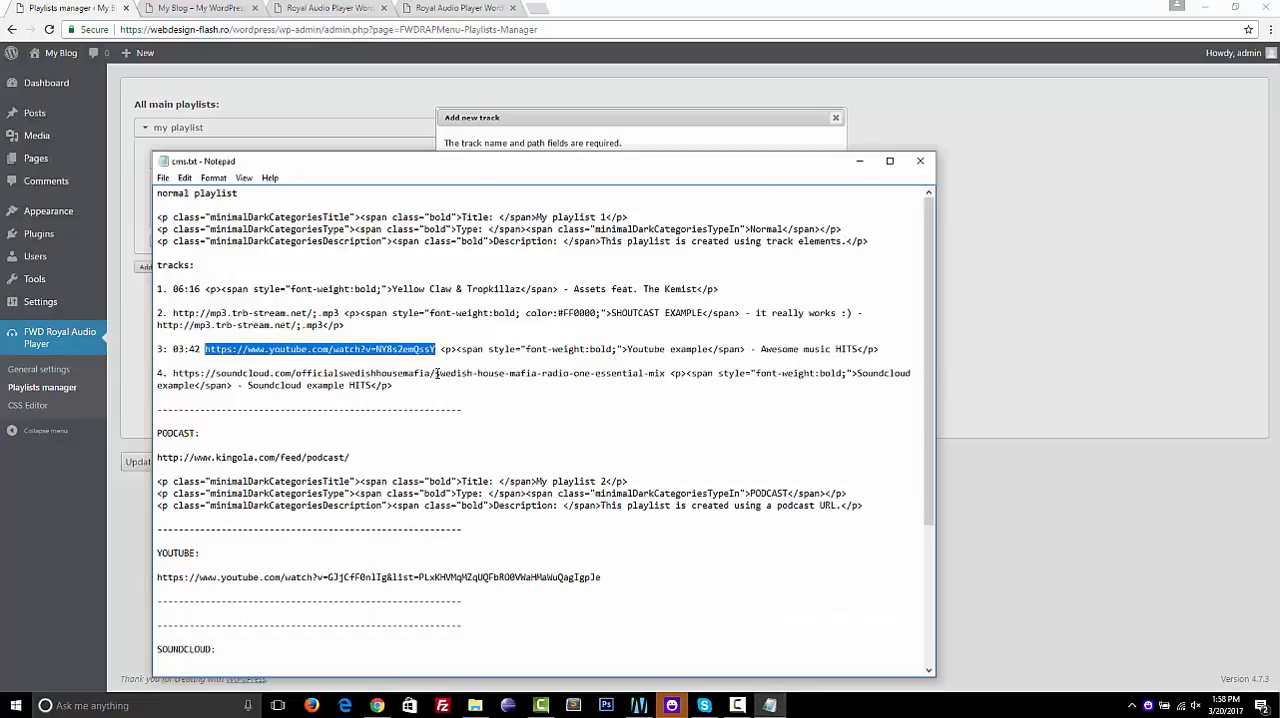
left_click_drag(441, 350, 904, 352)
left_click(1015, 334)
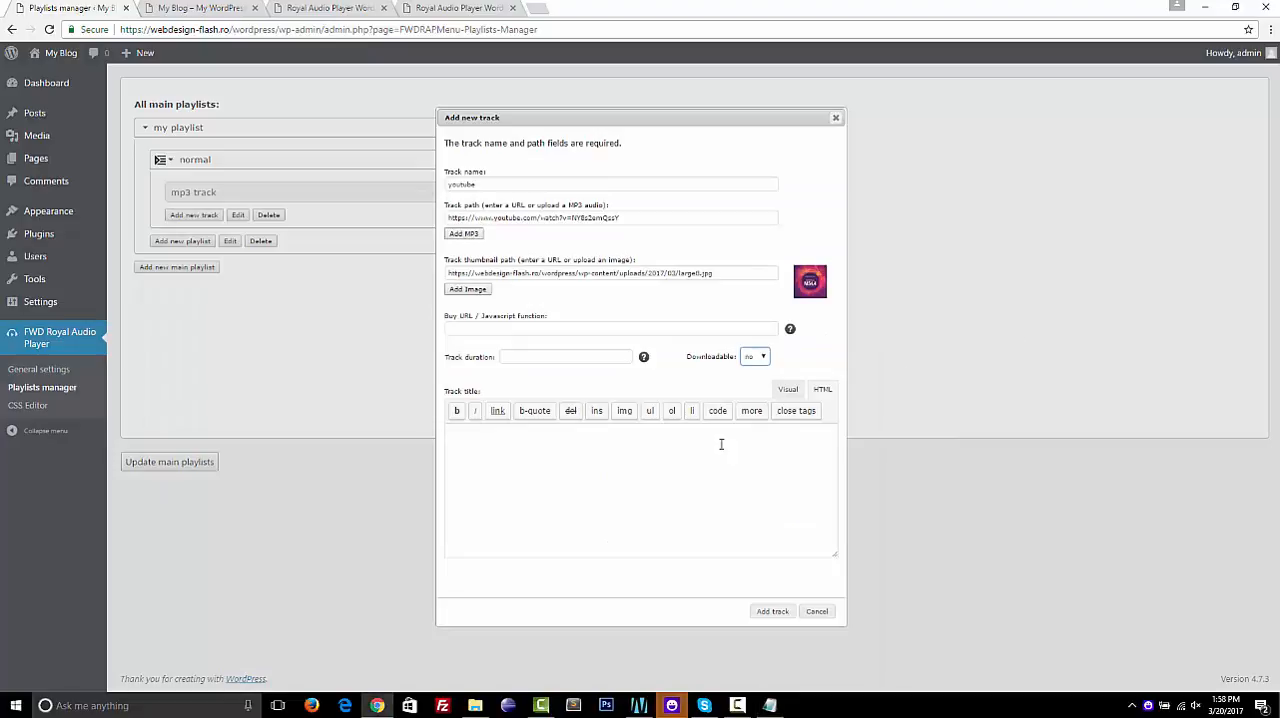
left_click(666, 443)
key("ctrl+v")
left_click(771, 612)
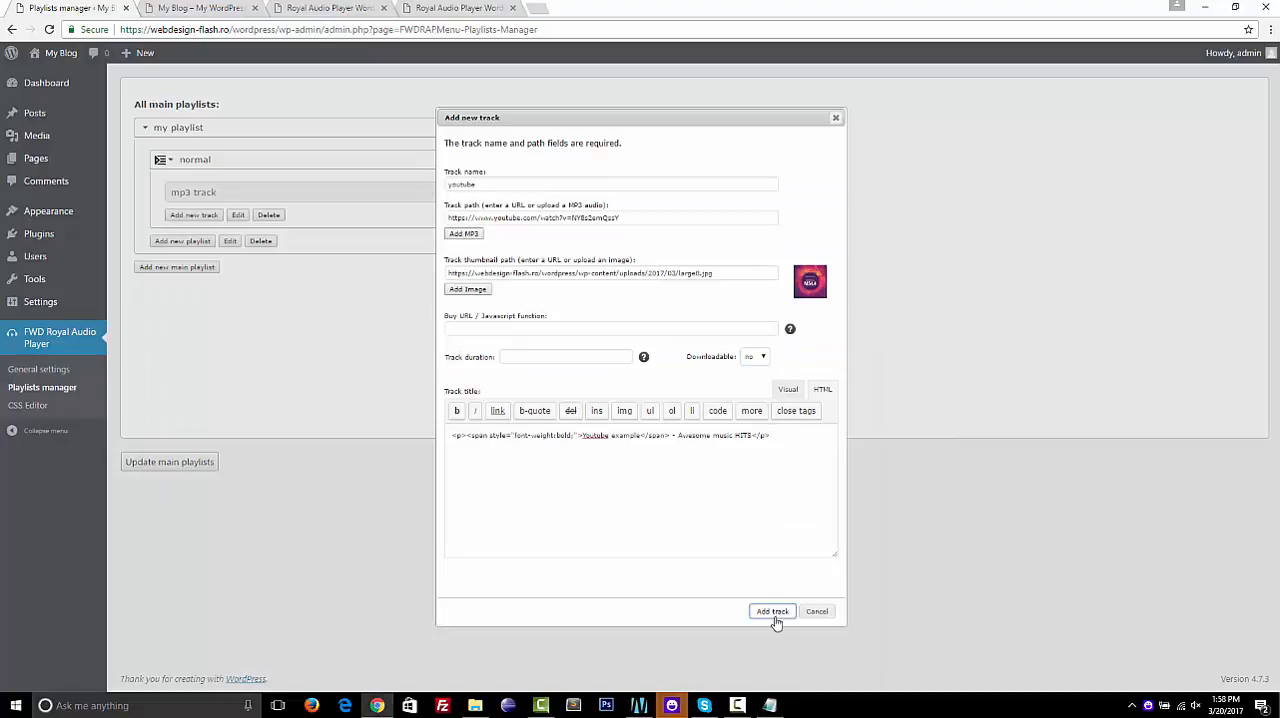
Start a new track named soundcloud in the normal playlist and copy the fourth track's SoundCloud URL from cms.txt
left_click(205, 239)
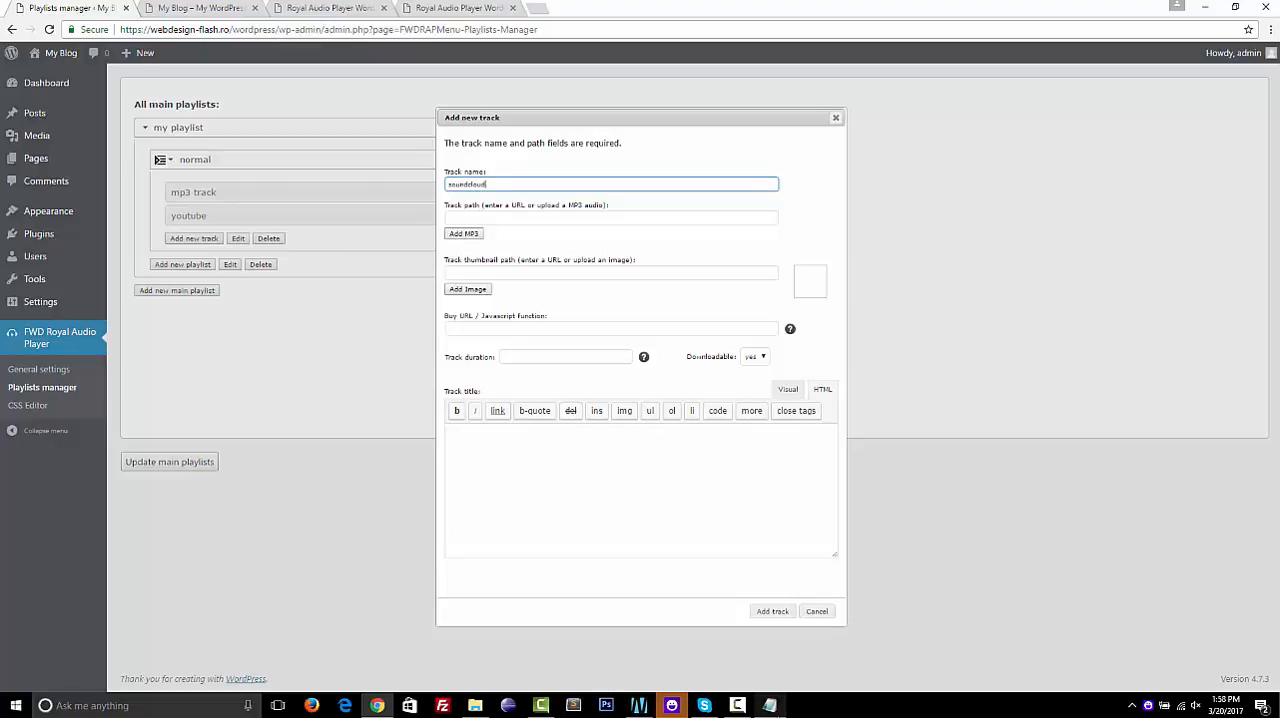
left_click(769, 705)
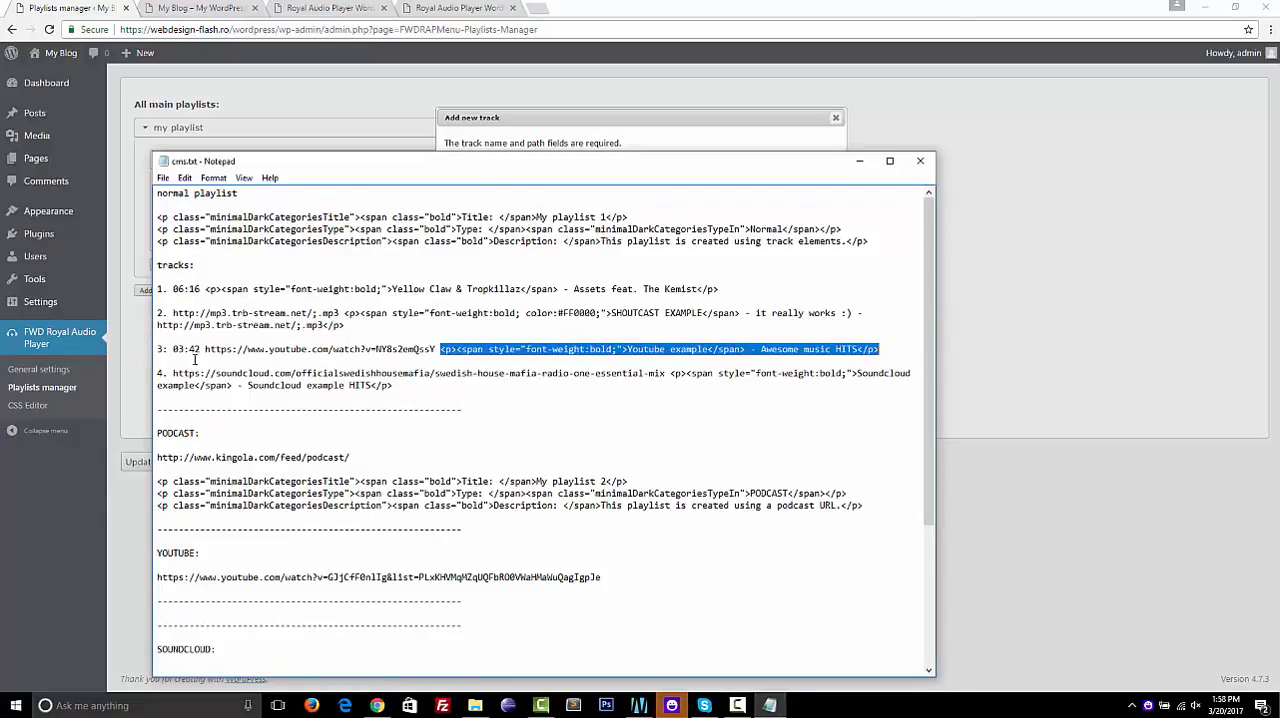
left_click_drag(173, 374, 671, 368)
key("ctrl+c")
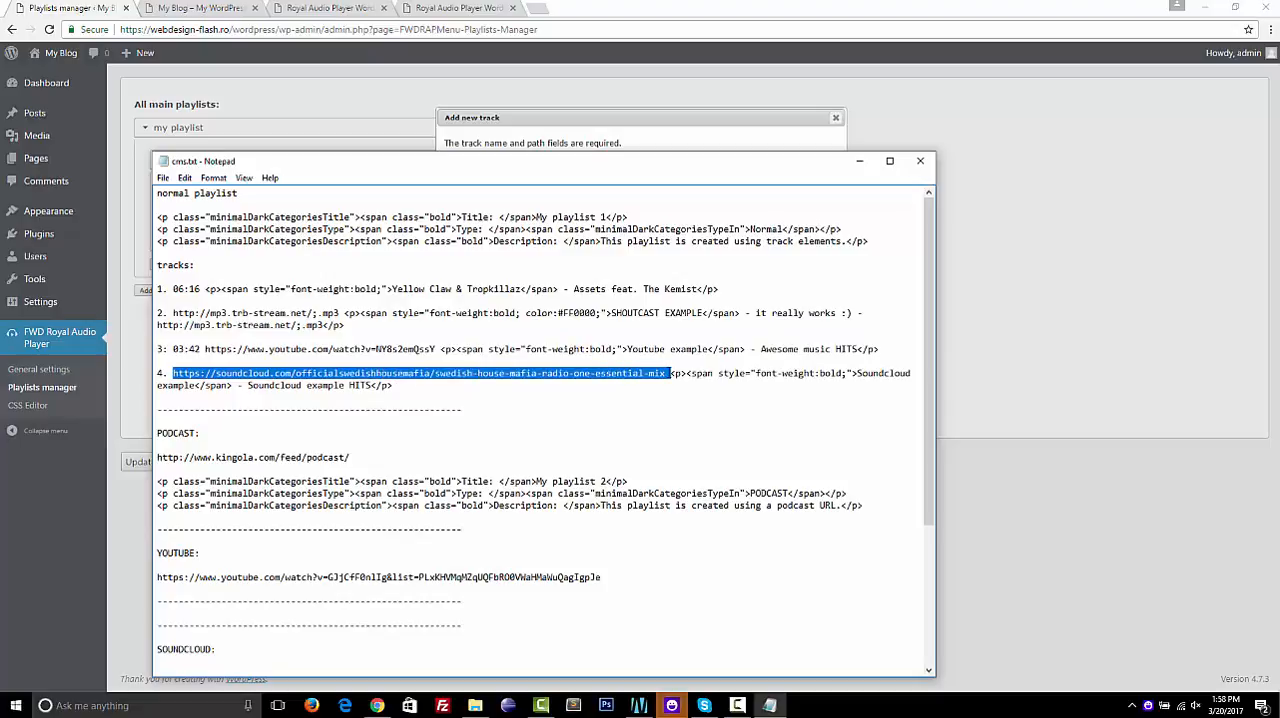
Check the copied SoundCloud URL in a new browser tab and close that tab
left_click(538, 8)
key("ctrl+v")
key("Return")
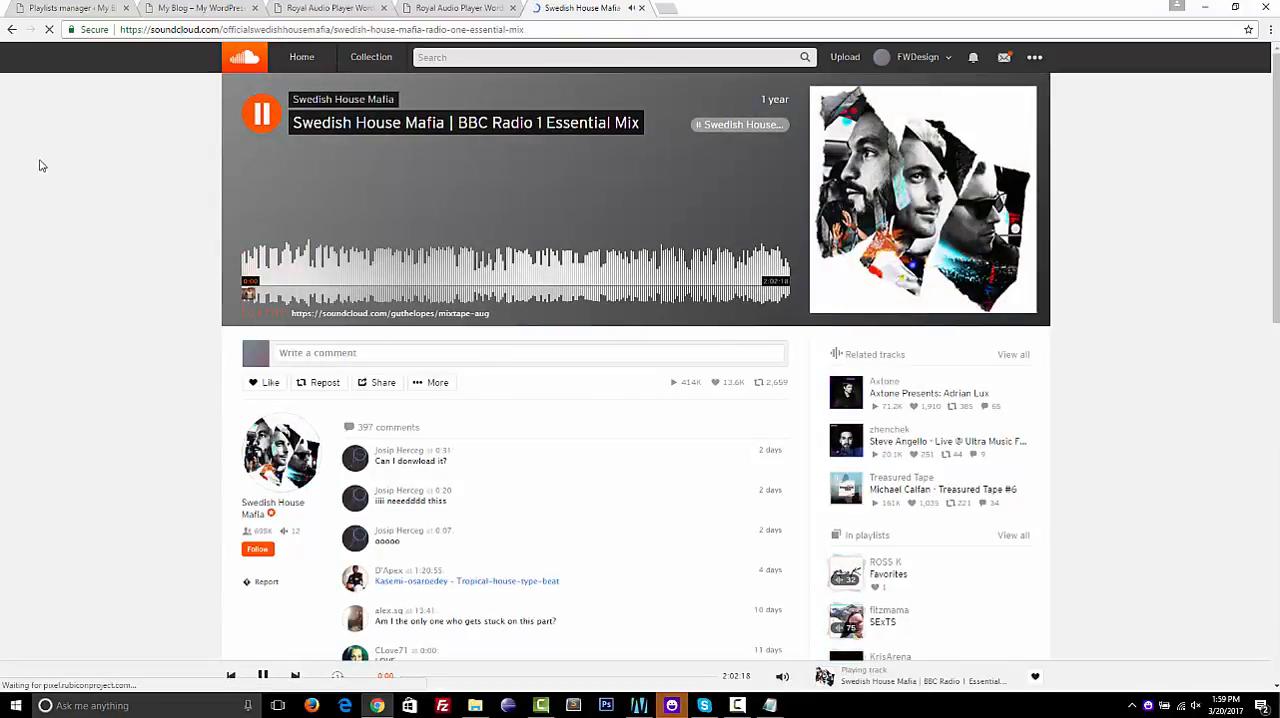
key("ctrl+w")
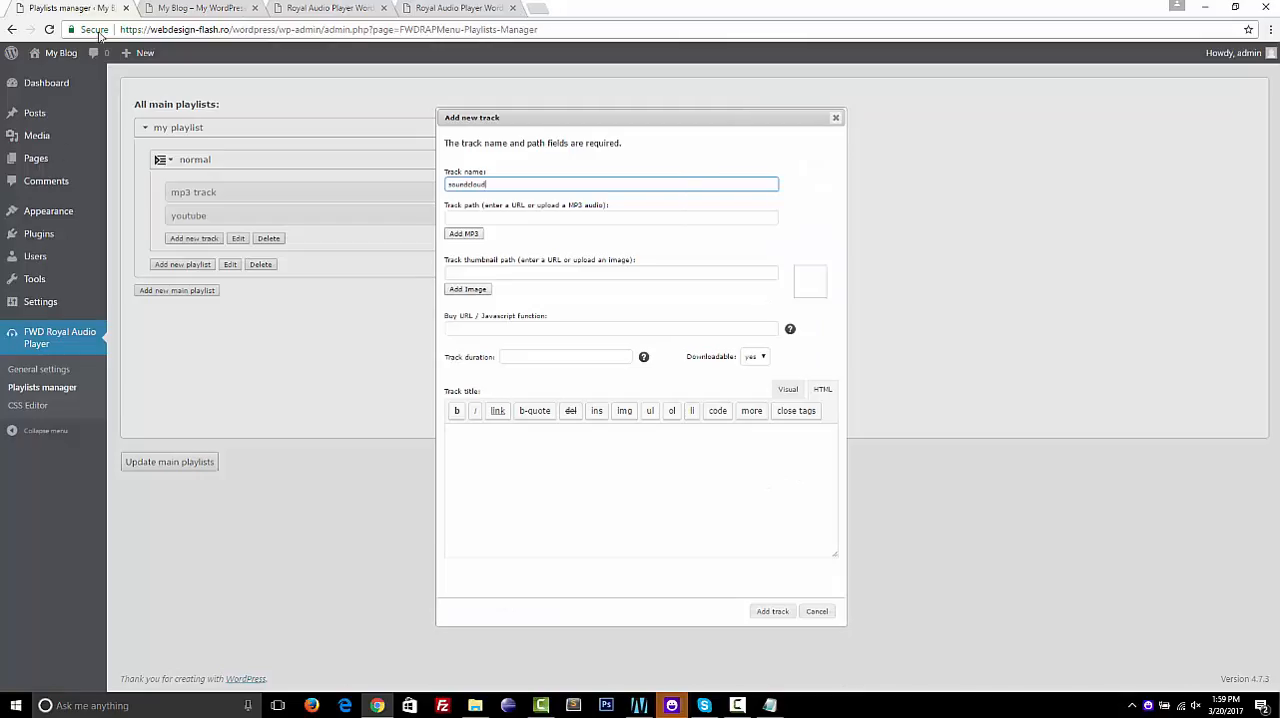
Paste the SoundCloud URL into the new track's thumbnail path
left_click(523, 271)
key("ctrl+v")
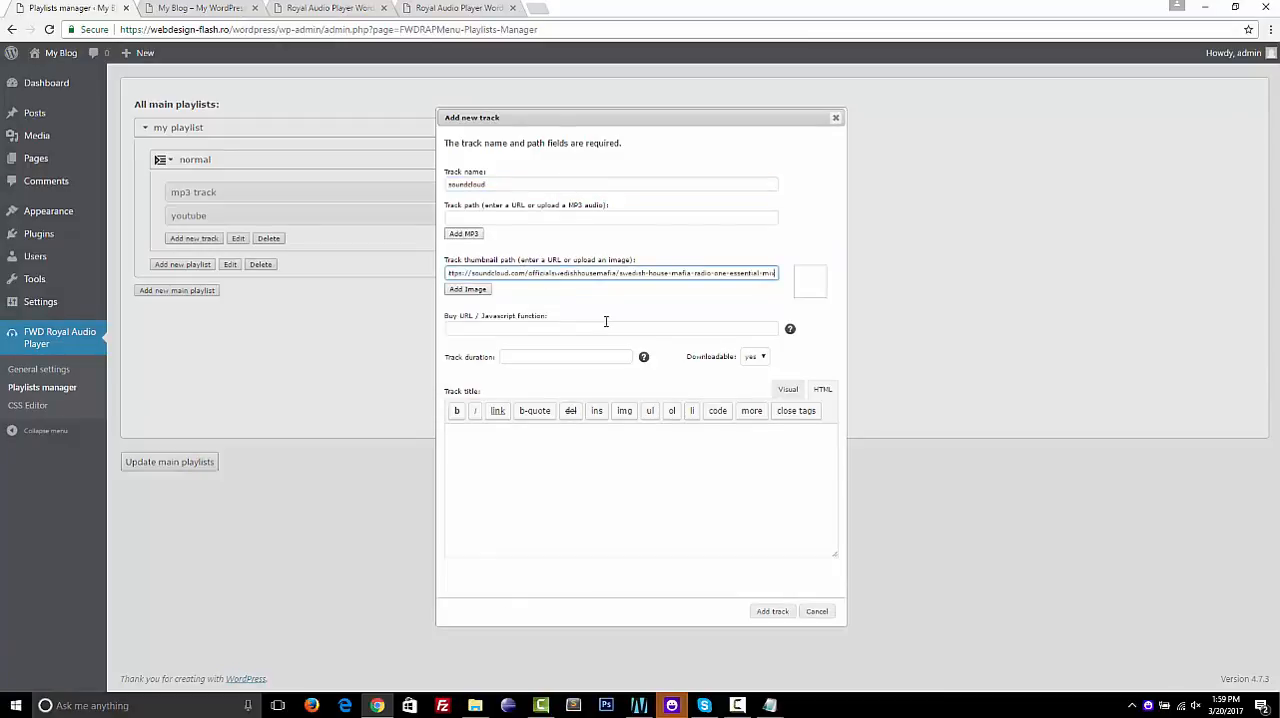
Set Downloadable to no, copy the "Soundcloud example" title markup from cms.txt into the track title and try to add the track
left_click(756, 359)
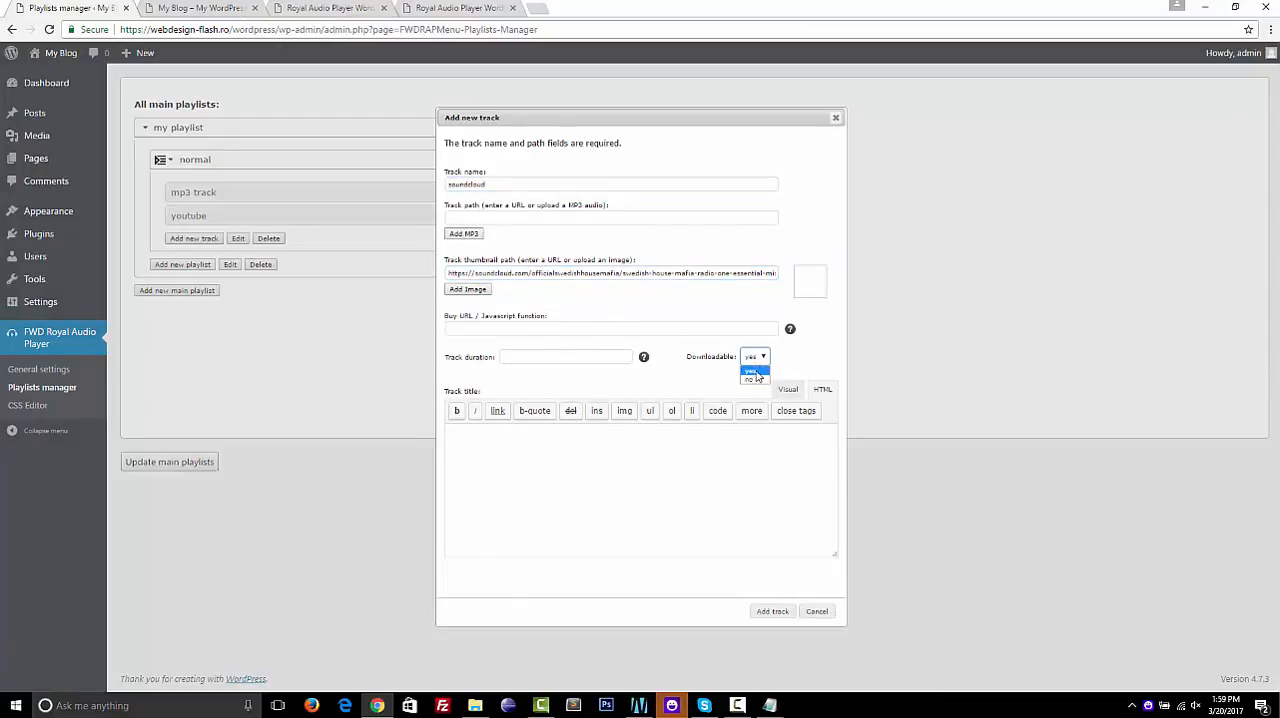
left_click(754, 380)
left_click(769, 705)
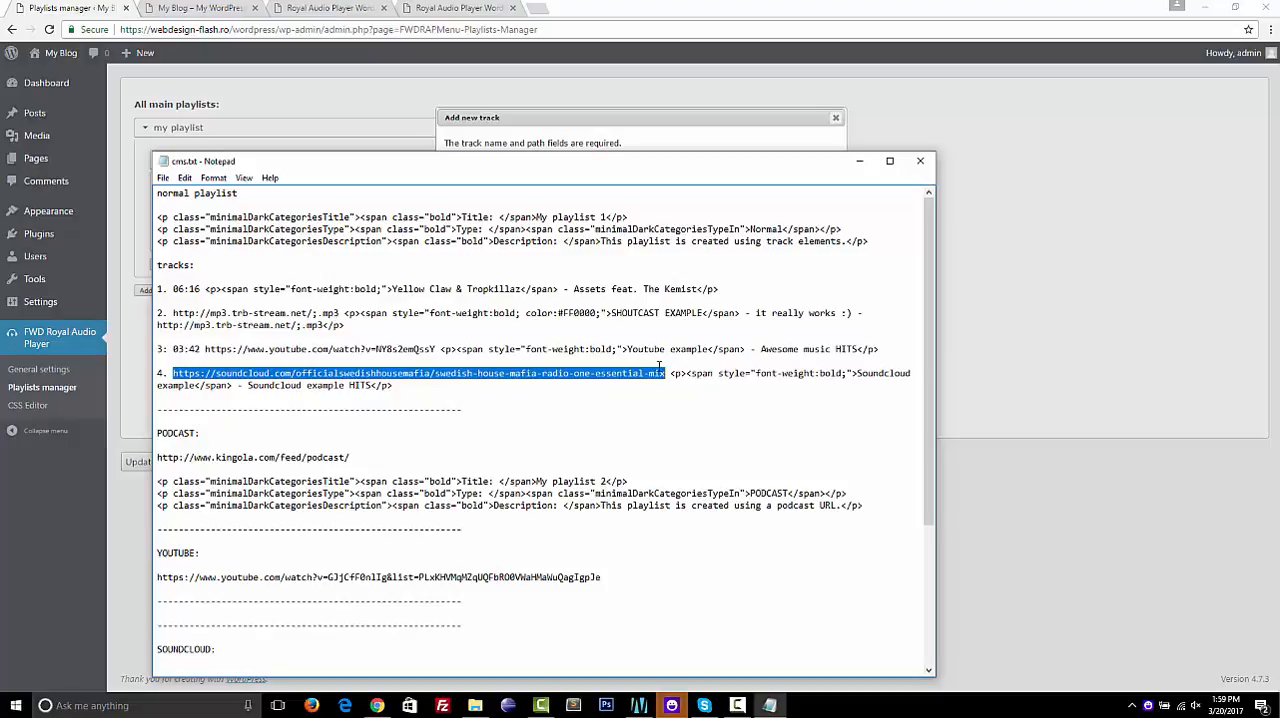
left_click_drag(670, 373, 713, 385)
key("ctrl+c")
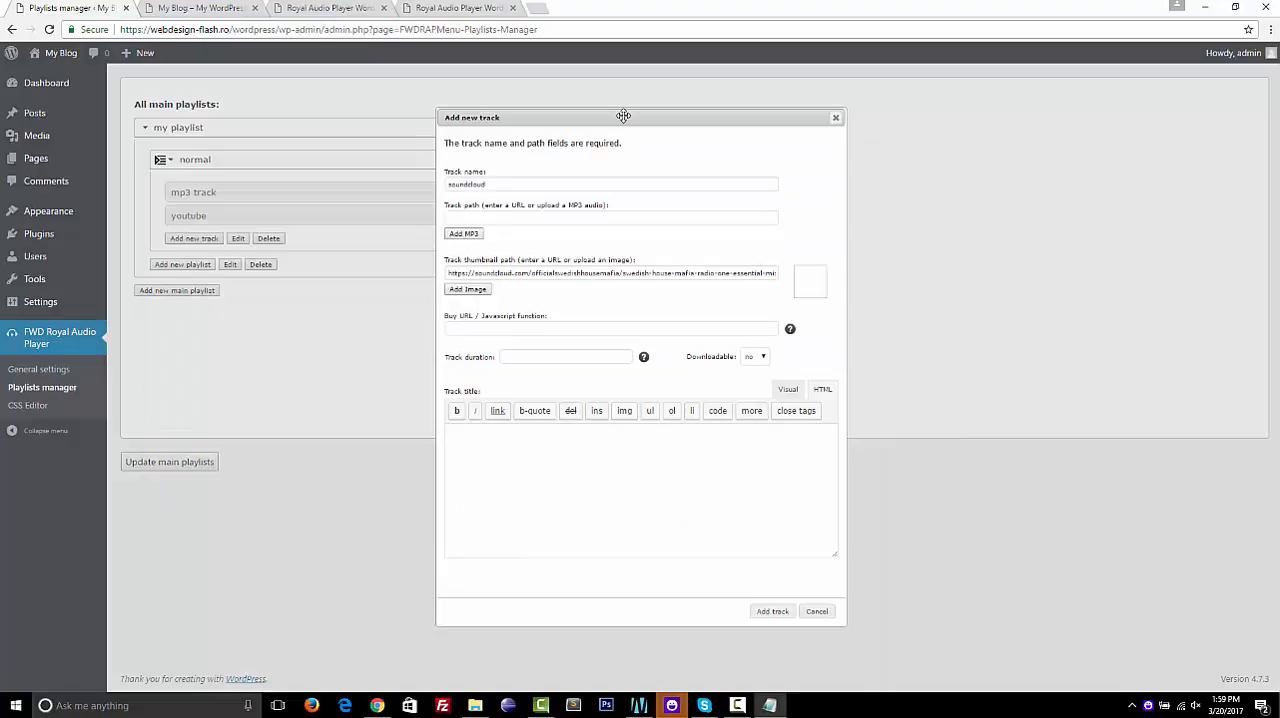
left_click(624, 112)
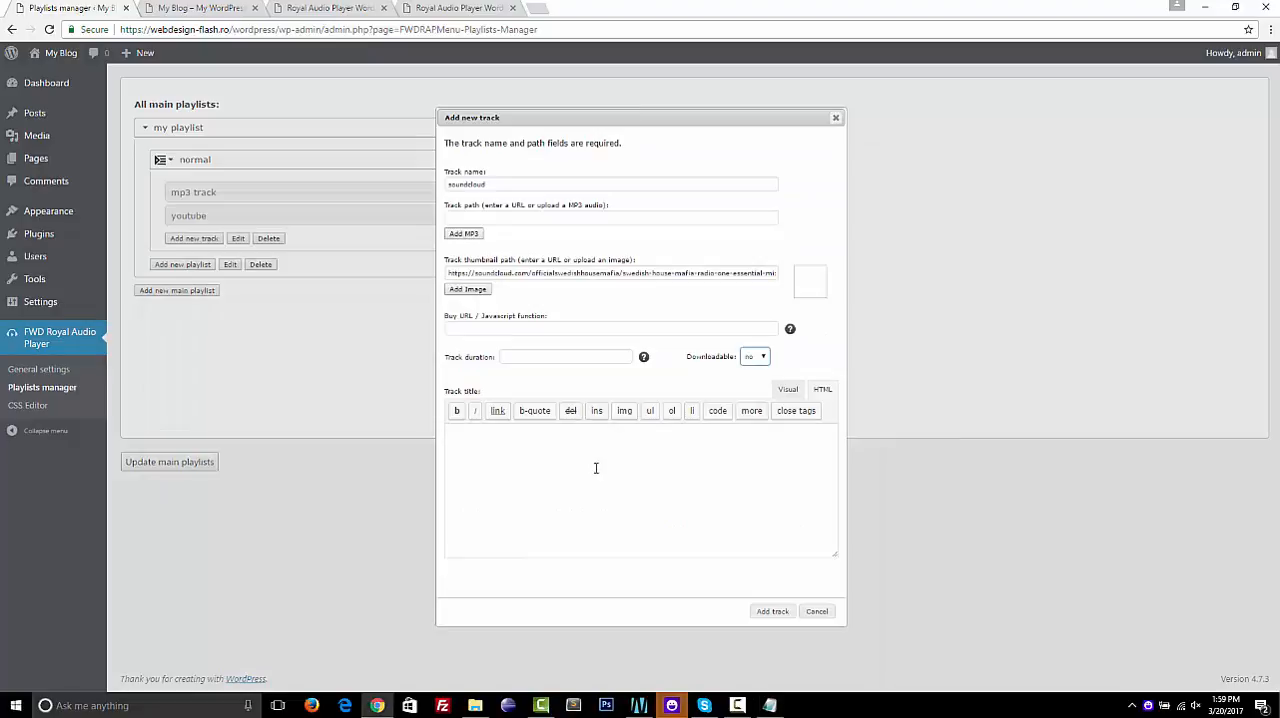
key("ctrl+v")
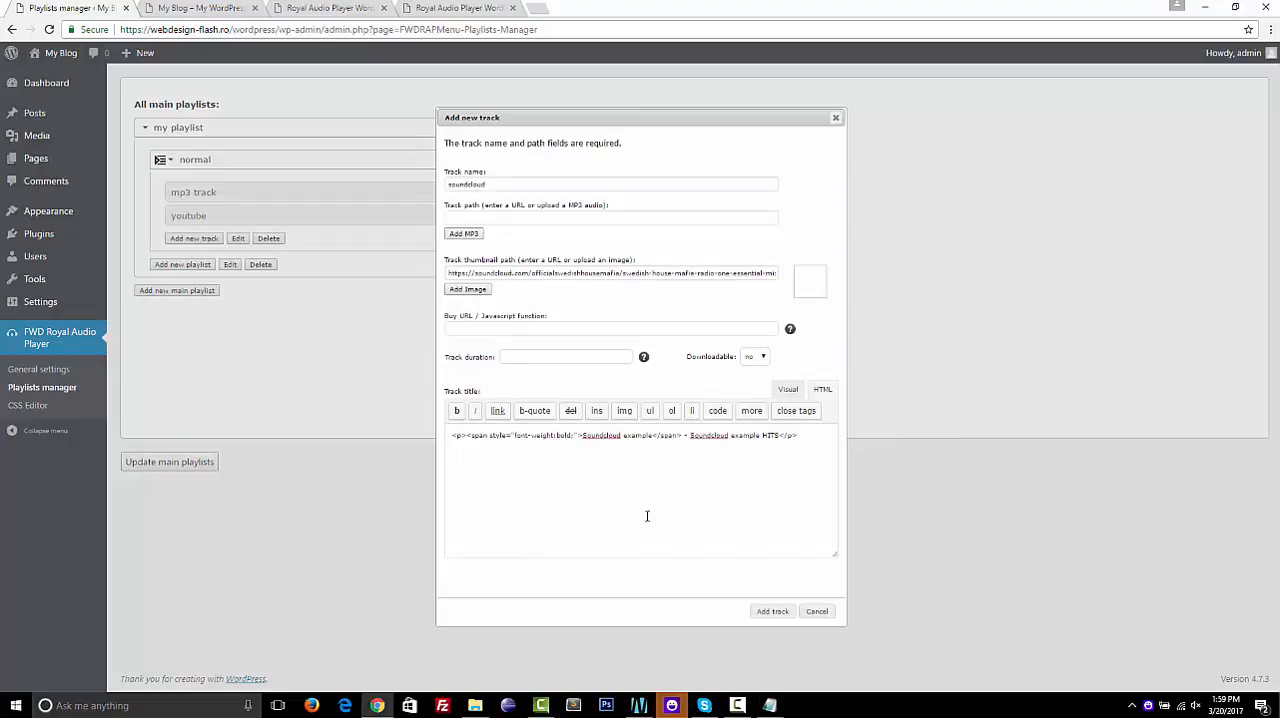
left_click(772, 611)
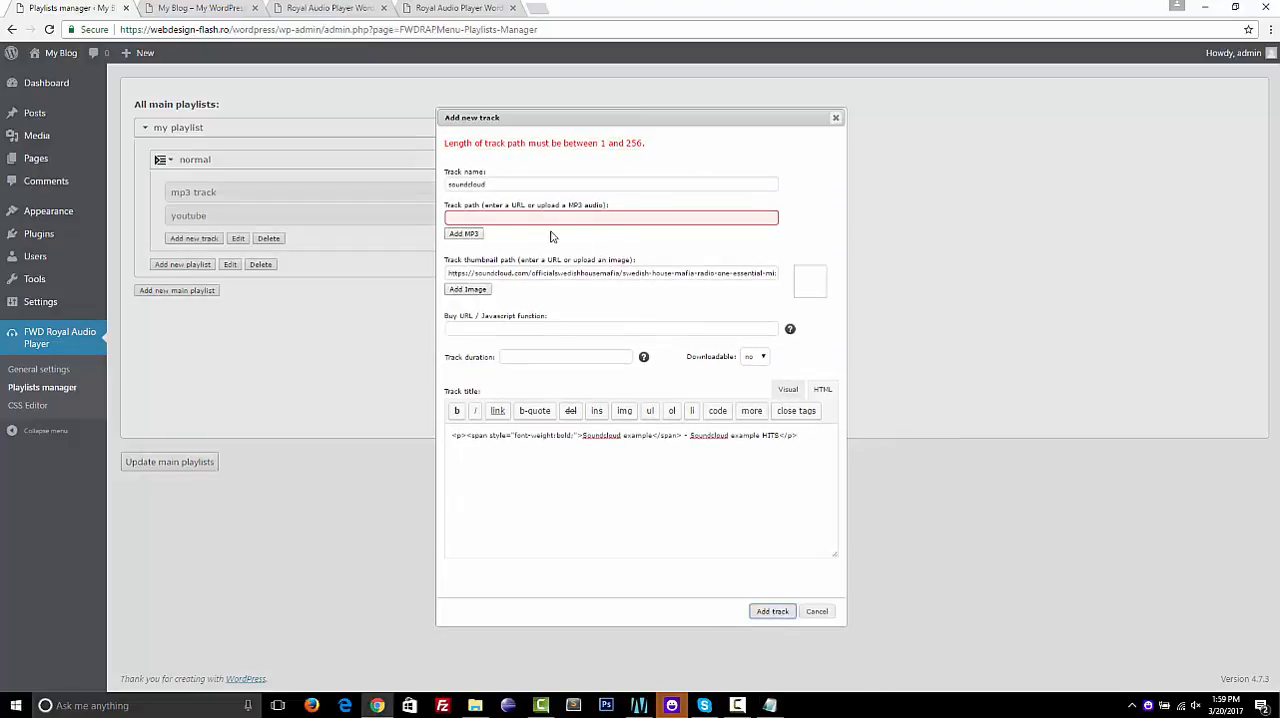
Move the SoundCloud URL from the thumbnail path to the track path
triple_click(559, 270)
key("BackSpace")
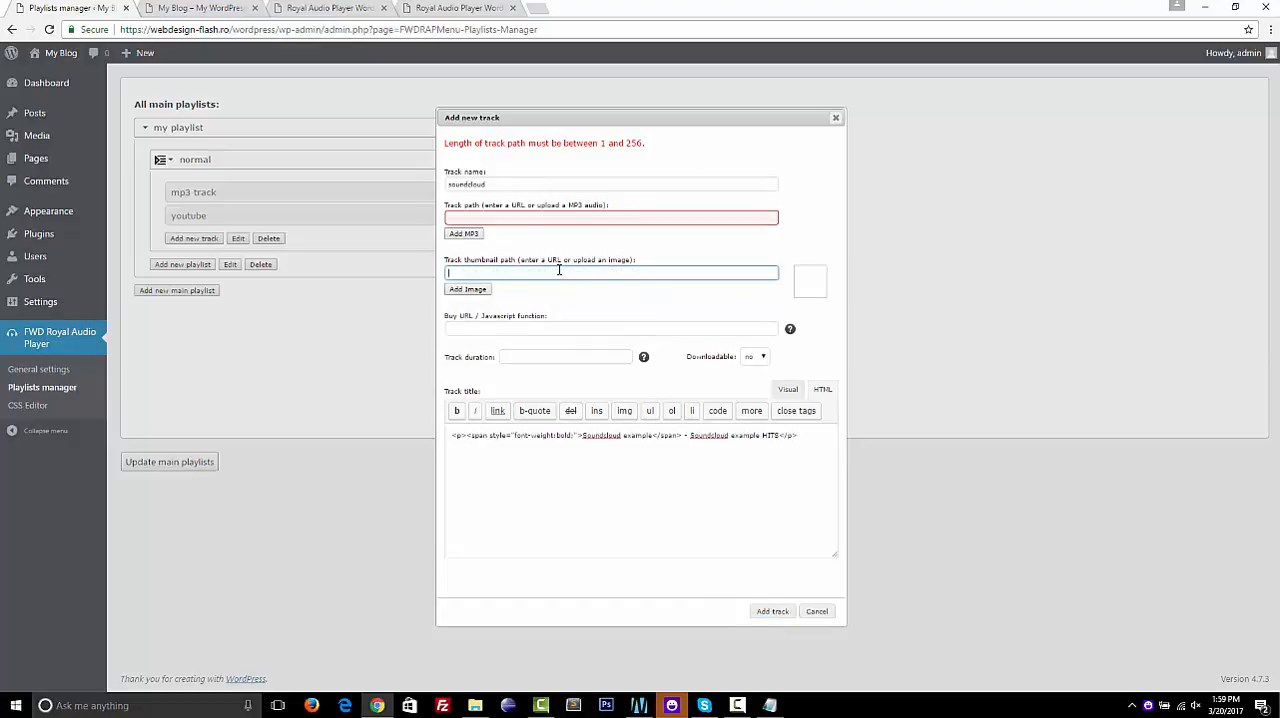
left_click(511, 220)
type("https://soundcloud.com/officialswedishhousemafia/swedish-house-mafia-radio-one-essential-mix")
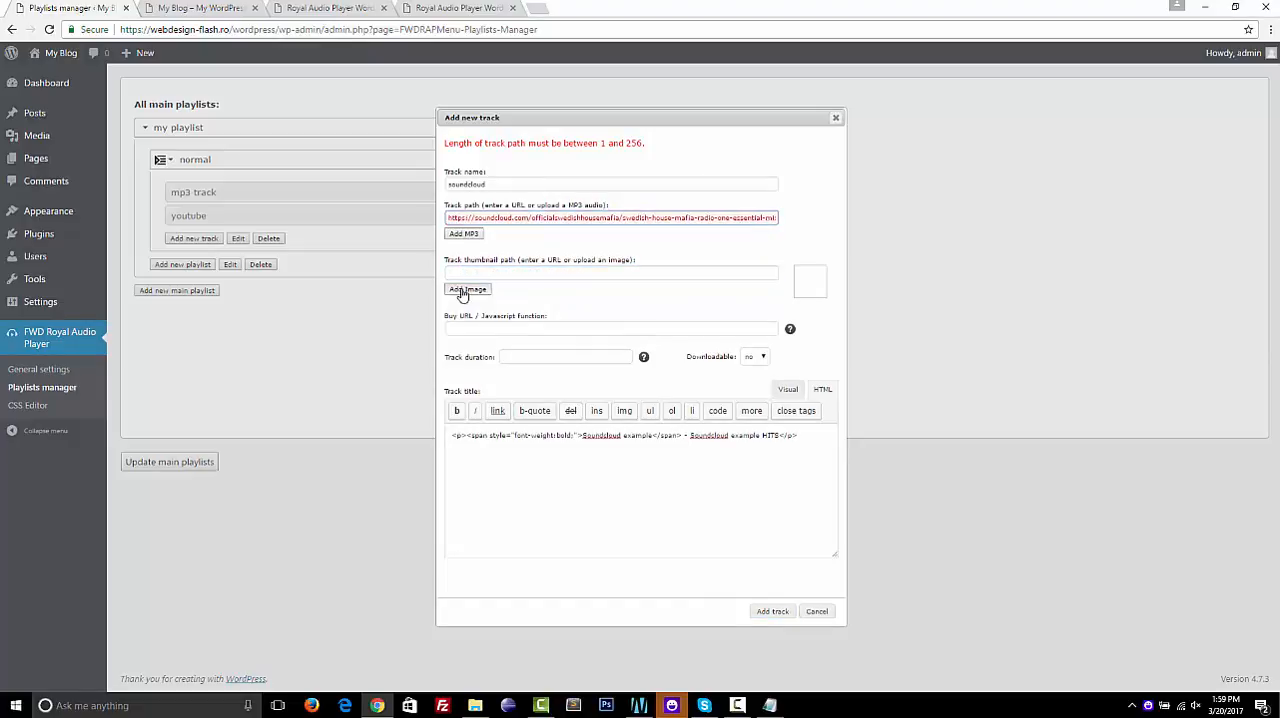
Set the soundcloud track's thumbnail to large7.jpg from the media library and add the track
left_click(465, 291)
left_click(298, 243)
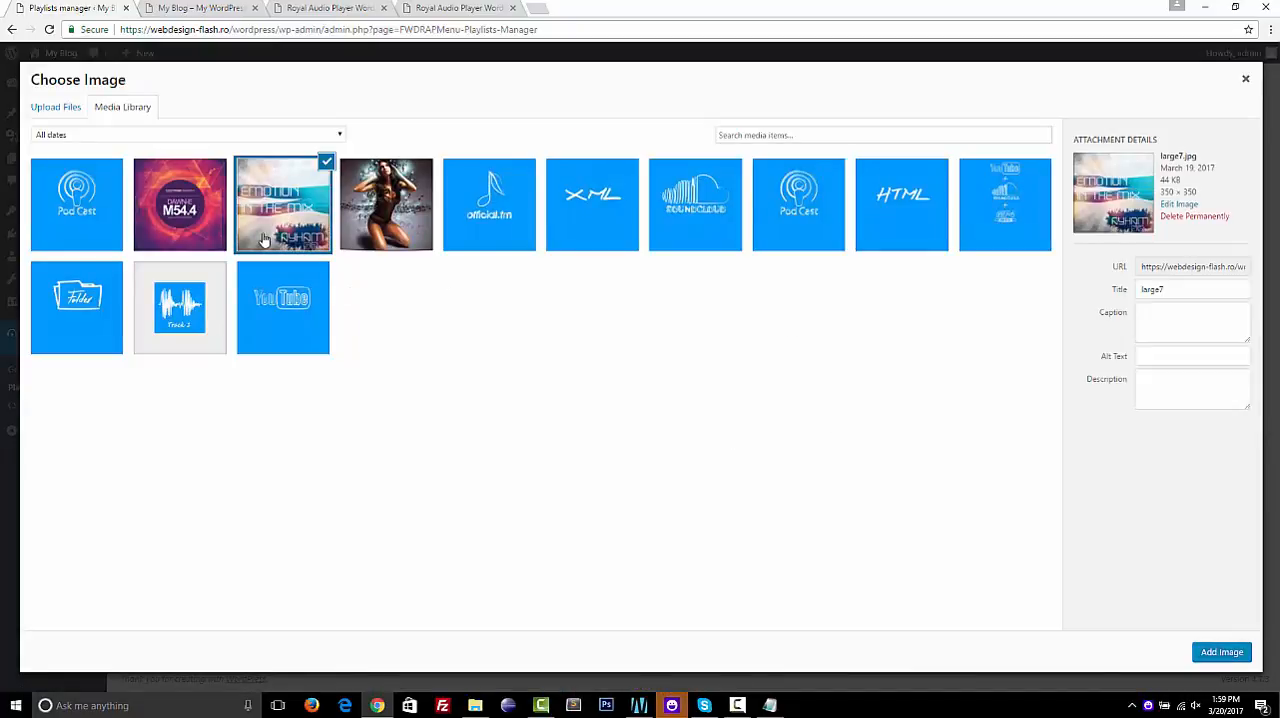
left_click(1213, 653)
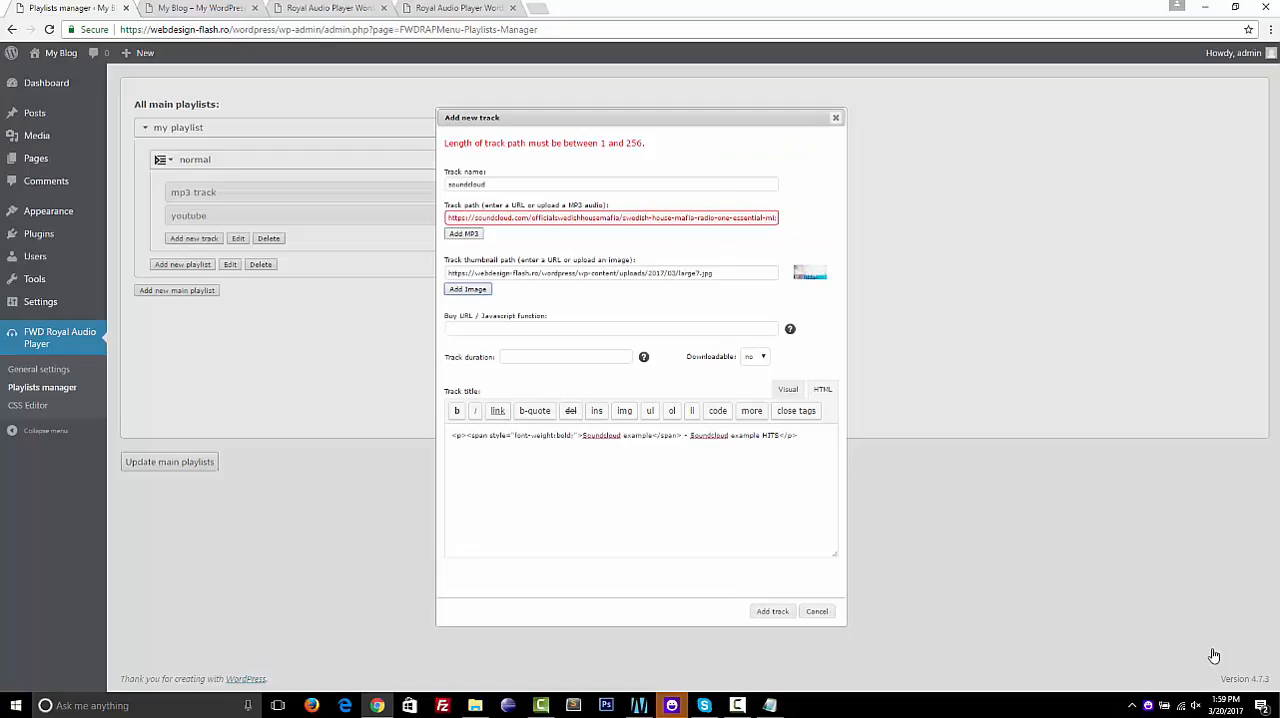
left_click(772, 610)
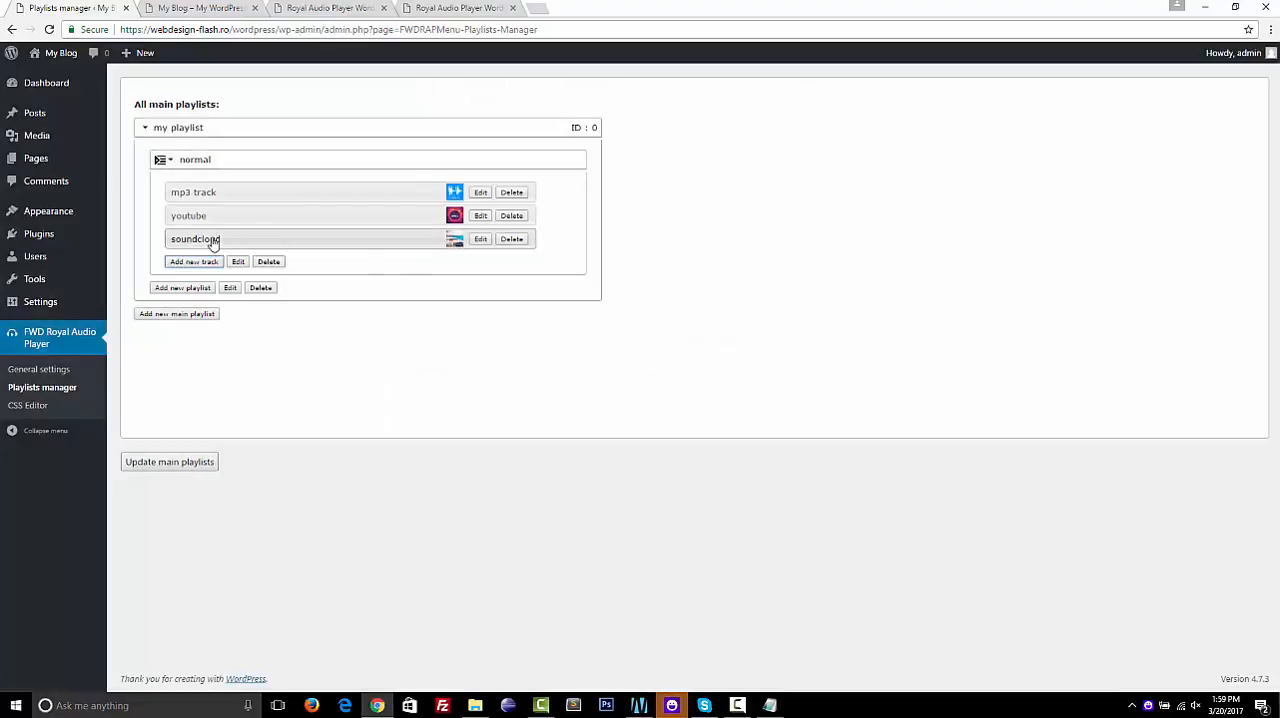
left_click(193, 261)
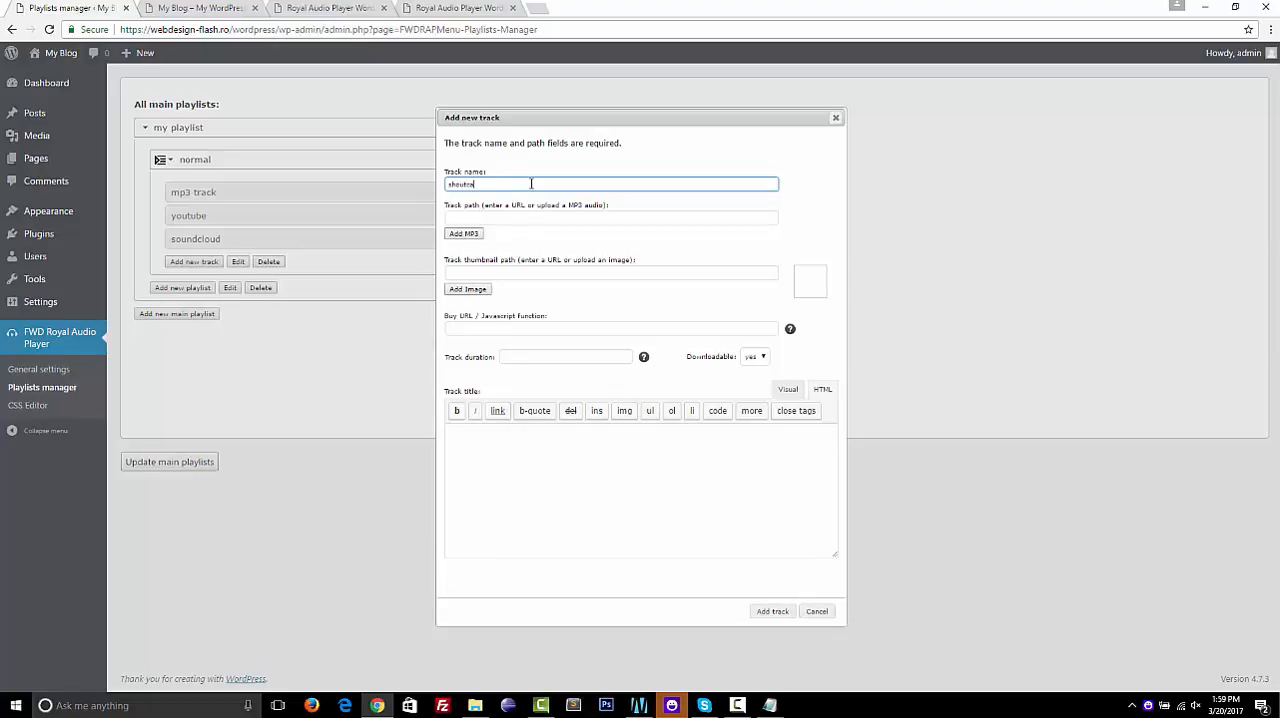
left_click(770, 705)
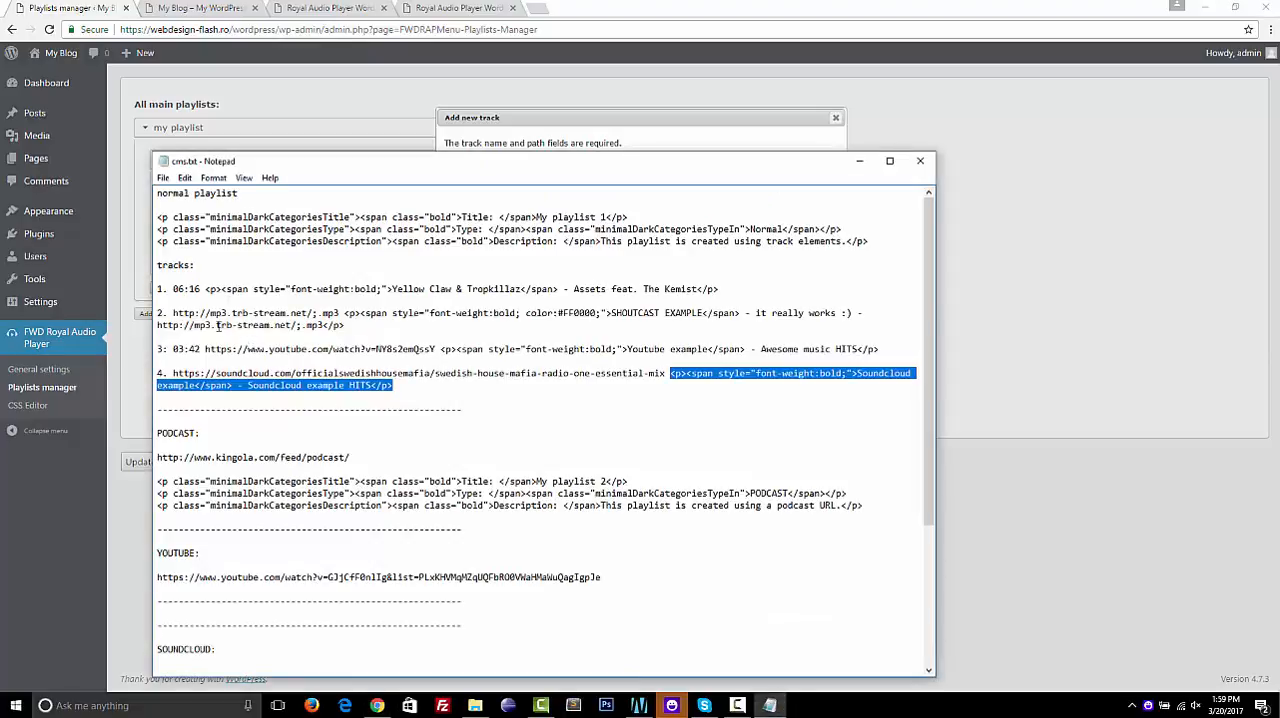
left_click_drag(156, 325, 318, 326)
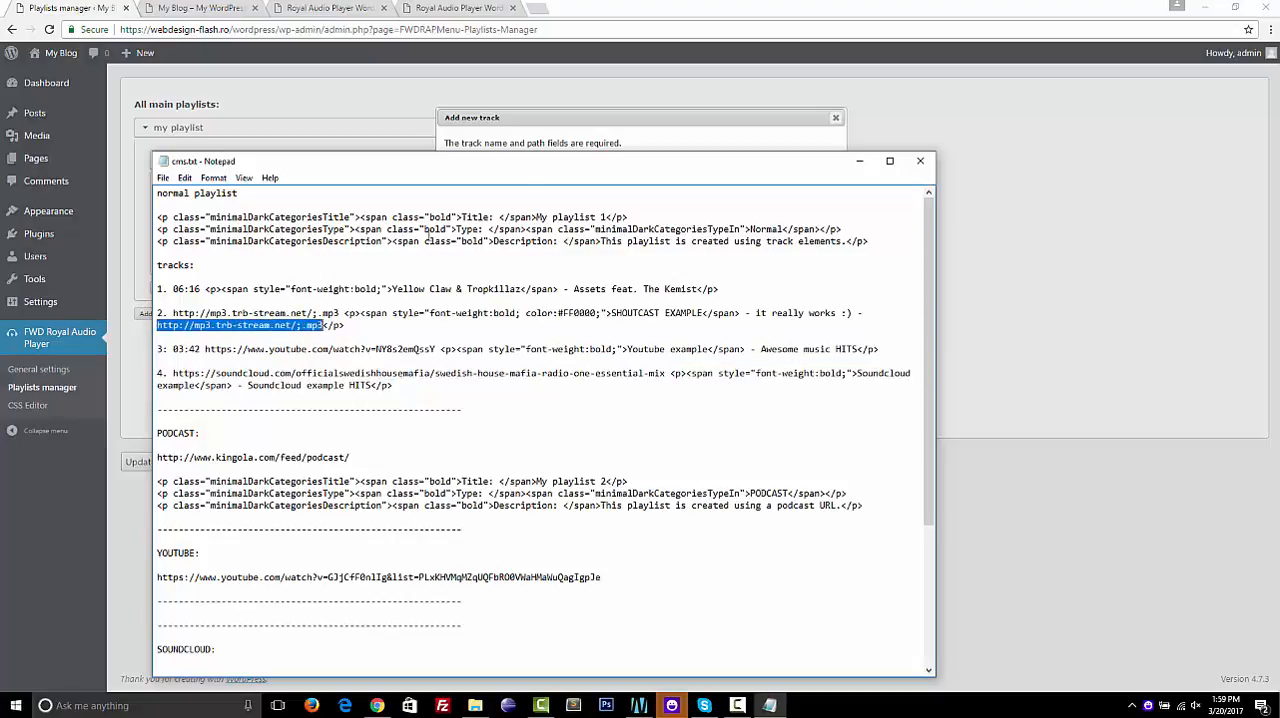
left_click(586, 137)
left_click(492, 218)
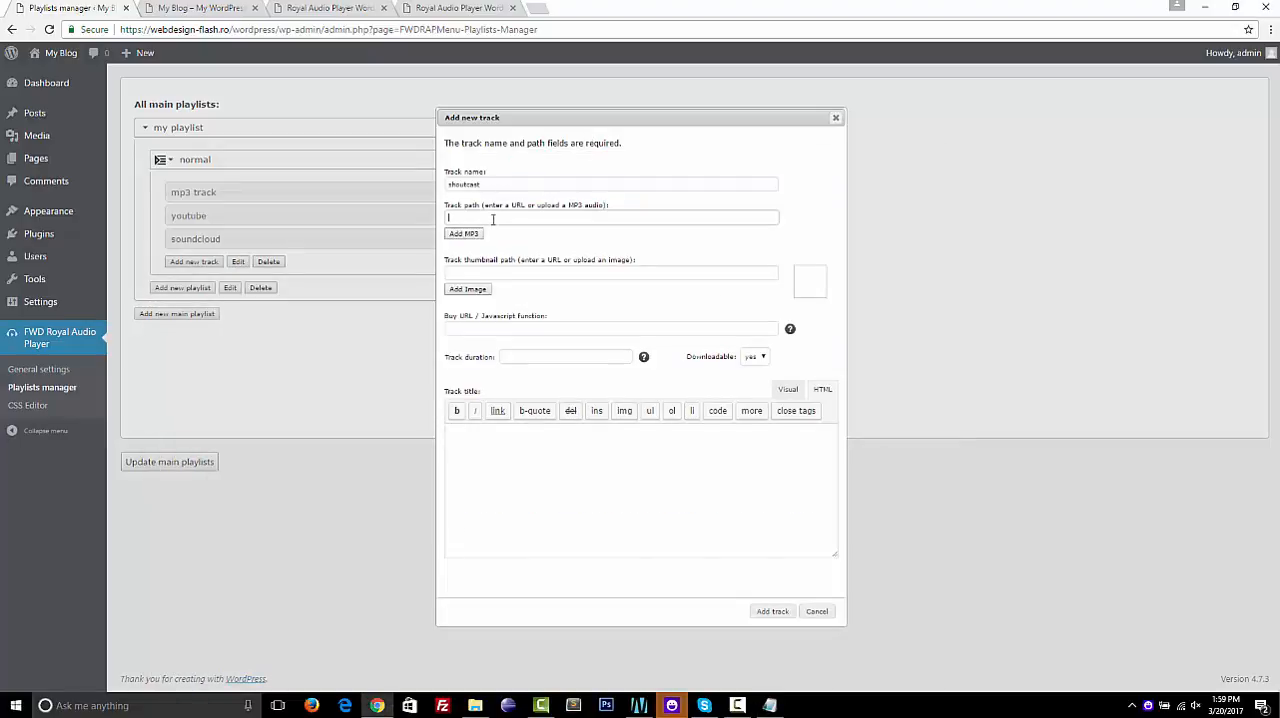
type("http://mp3.trb-stream.net/;.mp3")
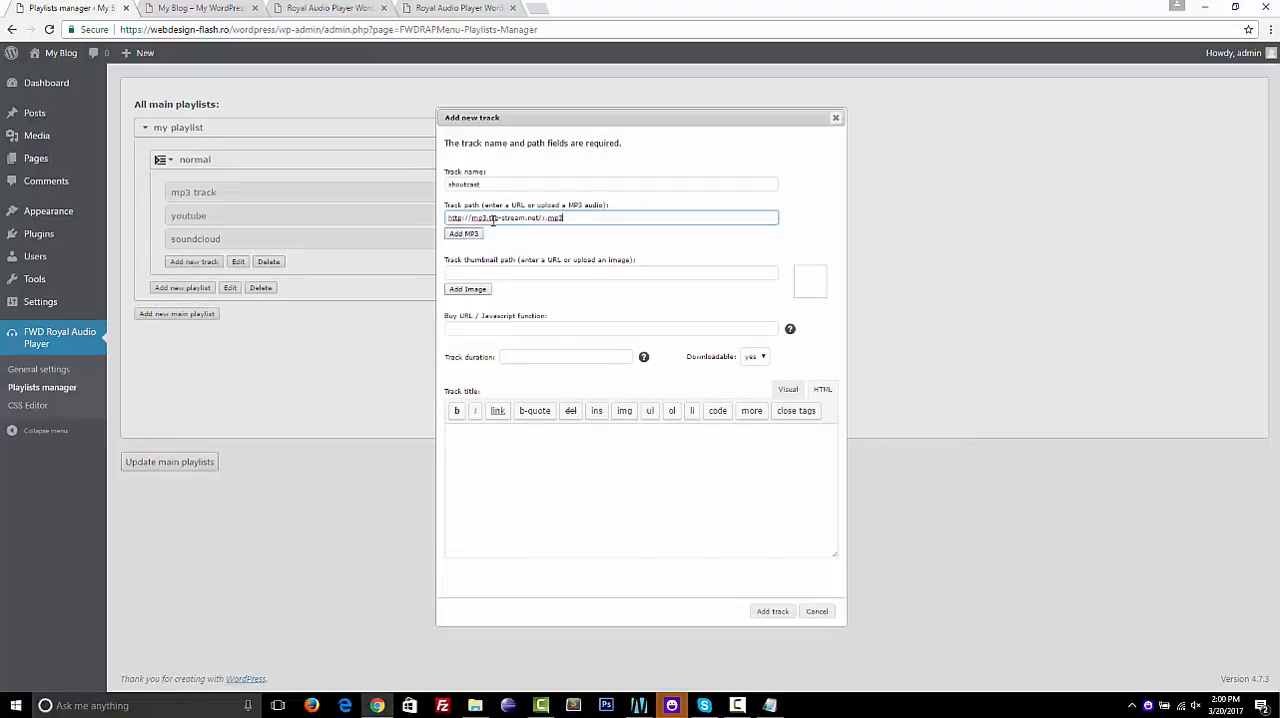
Copy the "SHOUTCAST EXAMPLE" title markup from cms.txt into the track title and set Downloadable to no
left_click(770, 706)
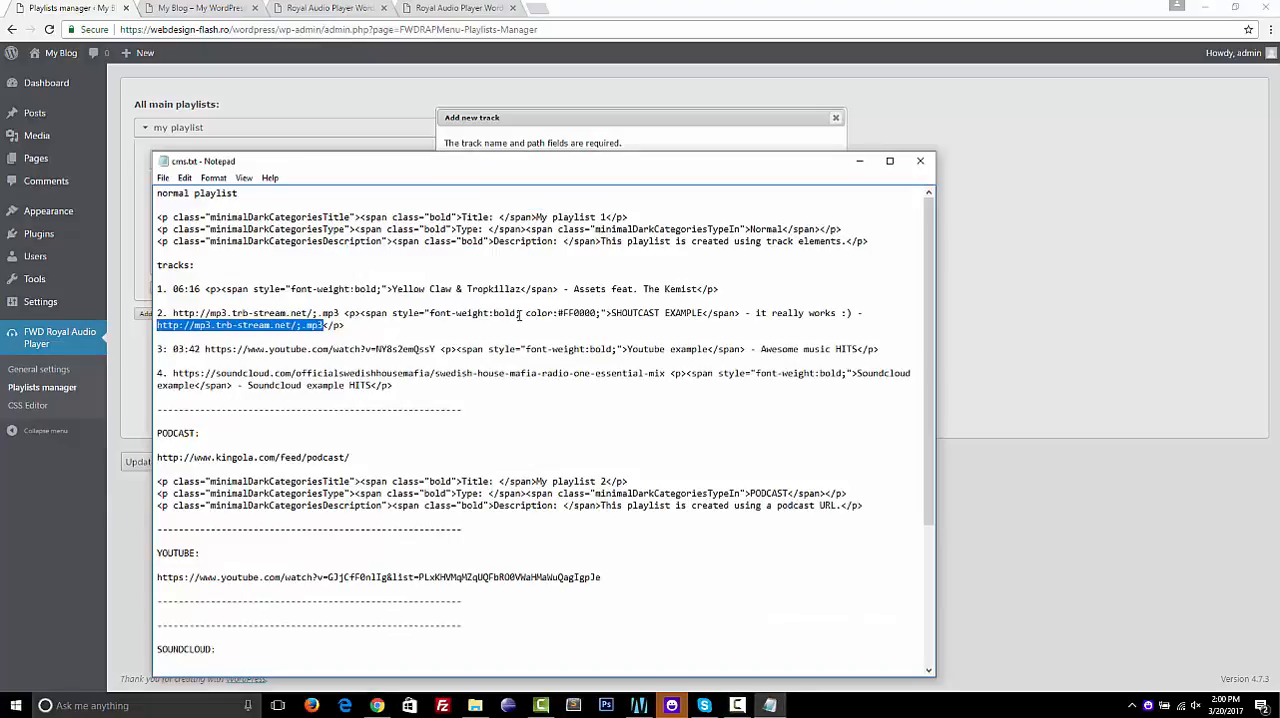
left_click_drag(345, 314, 364, 326)
key("ctrl+c")
left_click(674, 122)
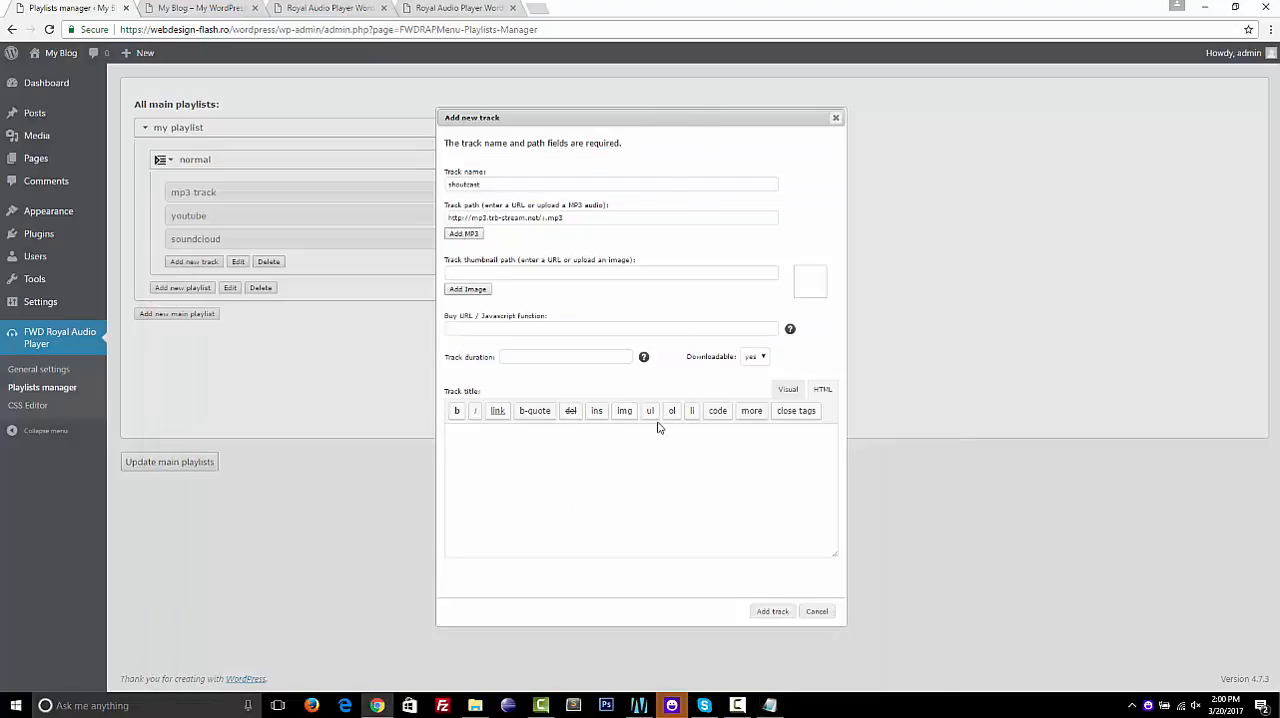
left_click(626, 454)
key("ctrl+v")
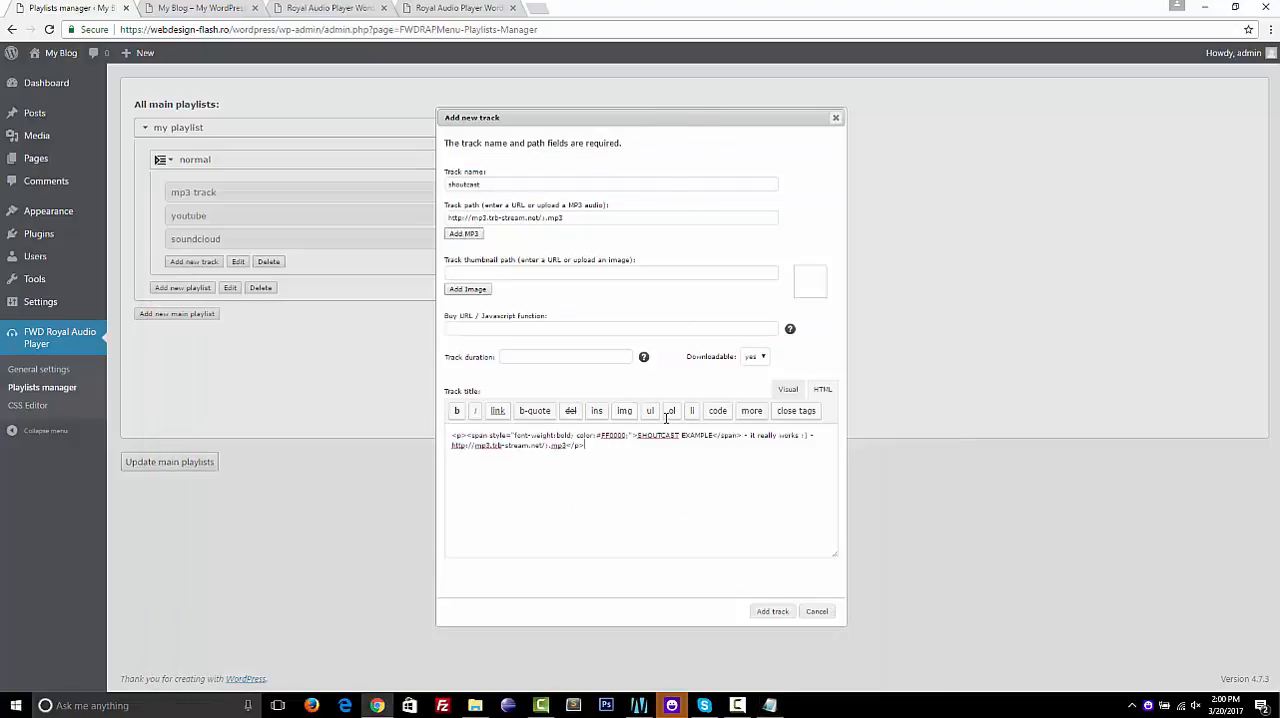
left_click(755, 357)
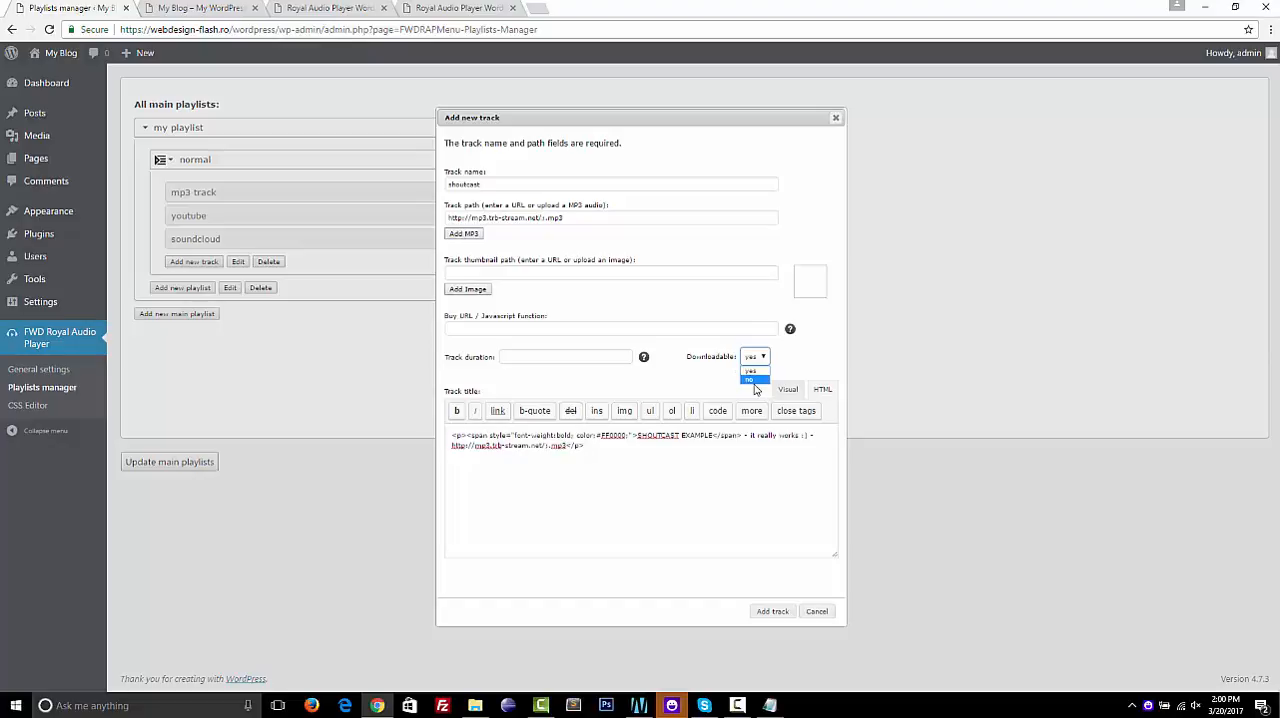
left_click(756, 382)
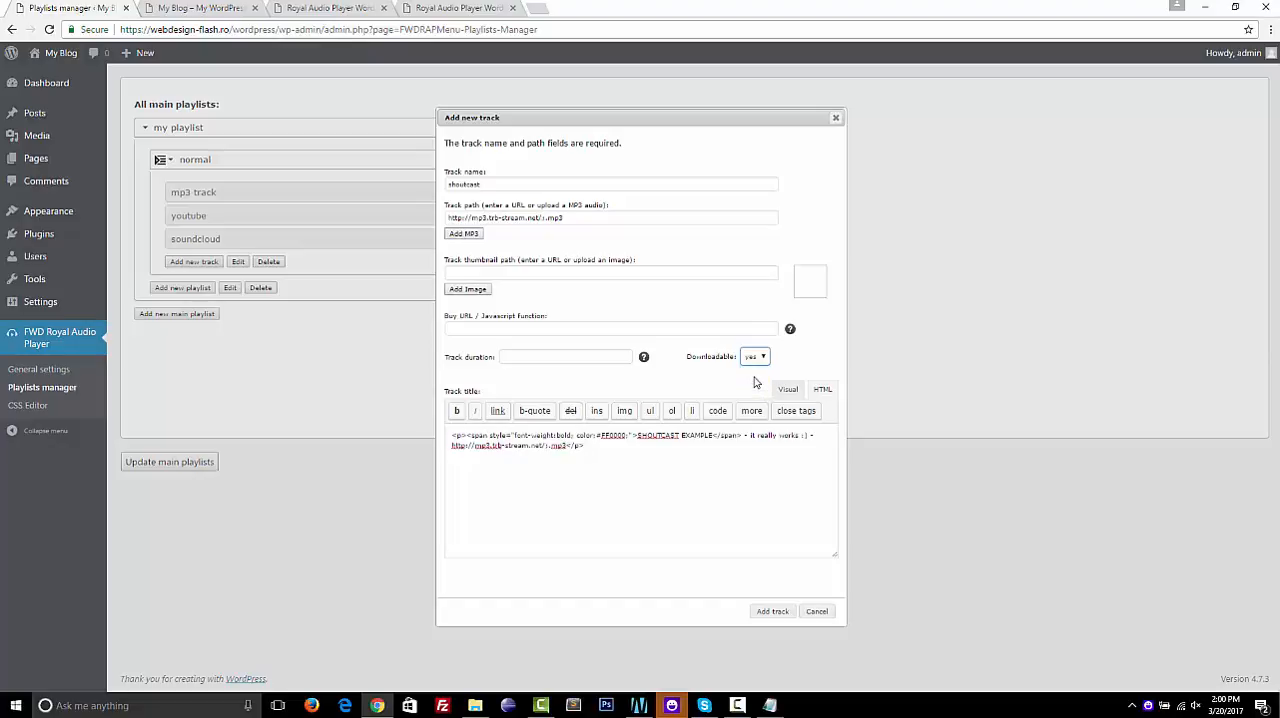
Set the shoutcast track's thumbnail to large18.jpg from the media library, add the track and save the main playlists
left_click(462, 290)
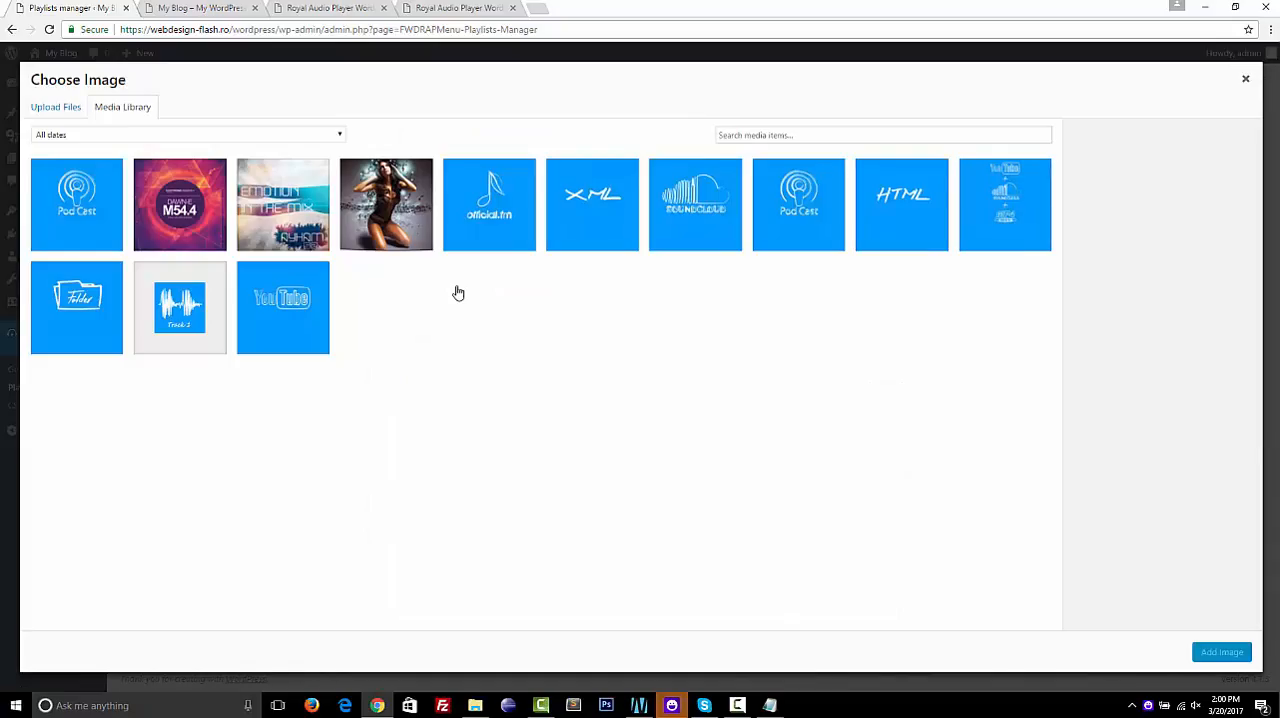
left_click(387, 221)
left_click(1221, 653)
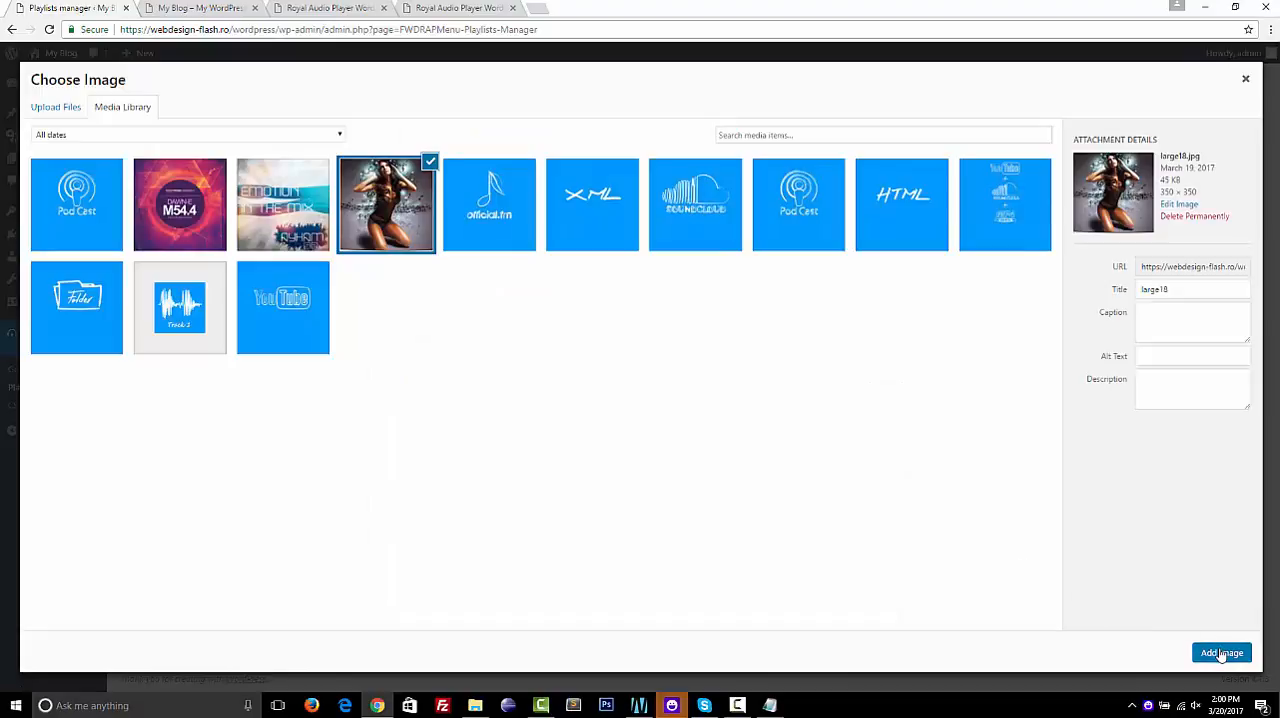
left_click(772, 611)
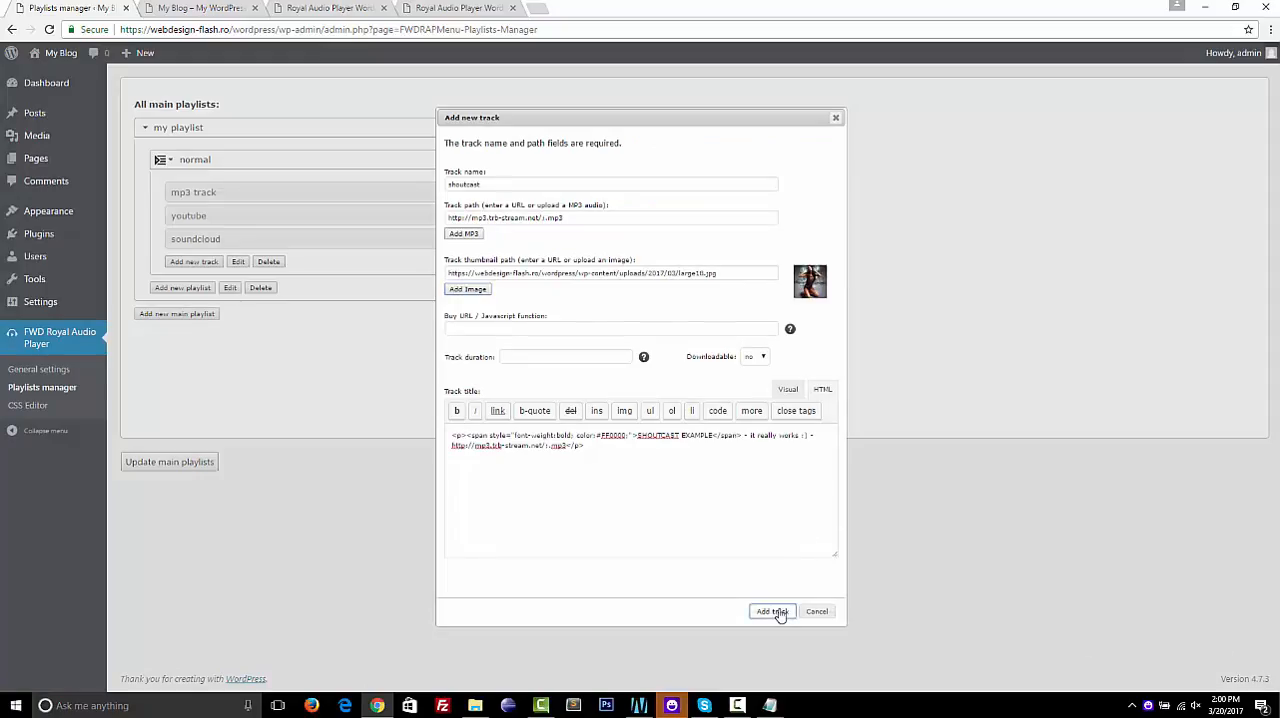
left_click(174, 462)
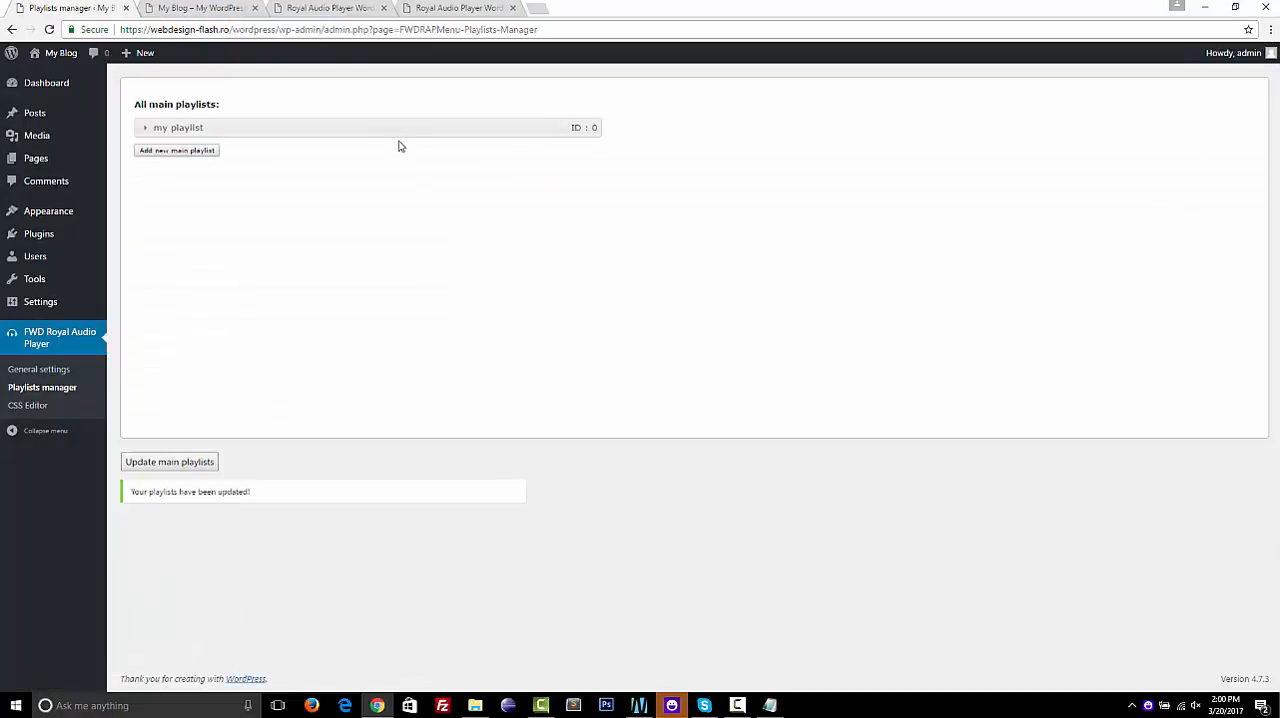
Reorder the normal playlist's tracks as mp3 track, shoutcast, youtube, soundcloud and save the main playlists
left_click(359, 128)
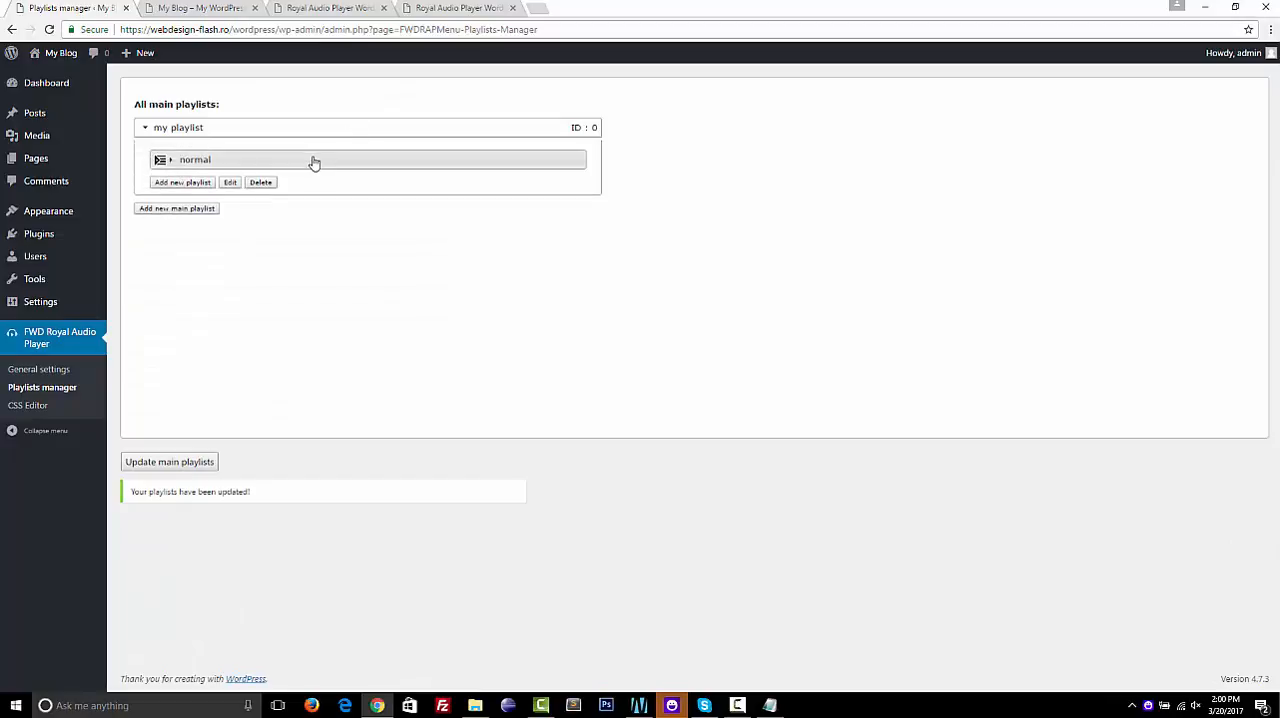
left_click(313, 159)
left_click_drag(317, 159, 317, 131)
left_click_drag(347, 201, 340, 264)
left_click_drag(339, 264, 331, 191)
left_click_drag(356, 264, 349, 194)
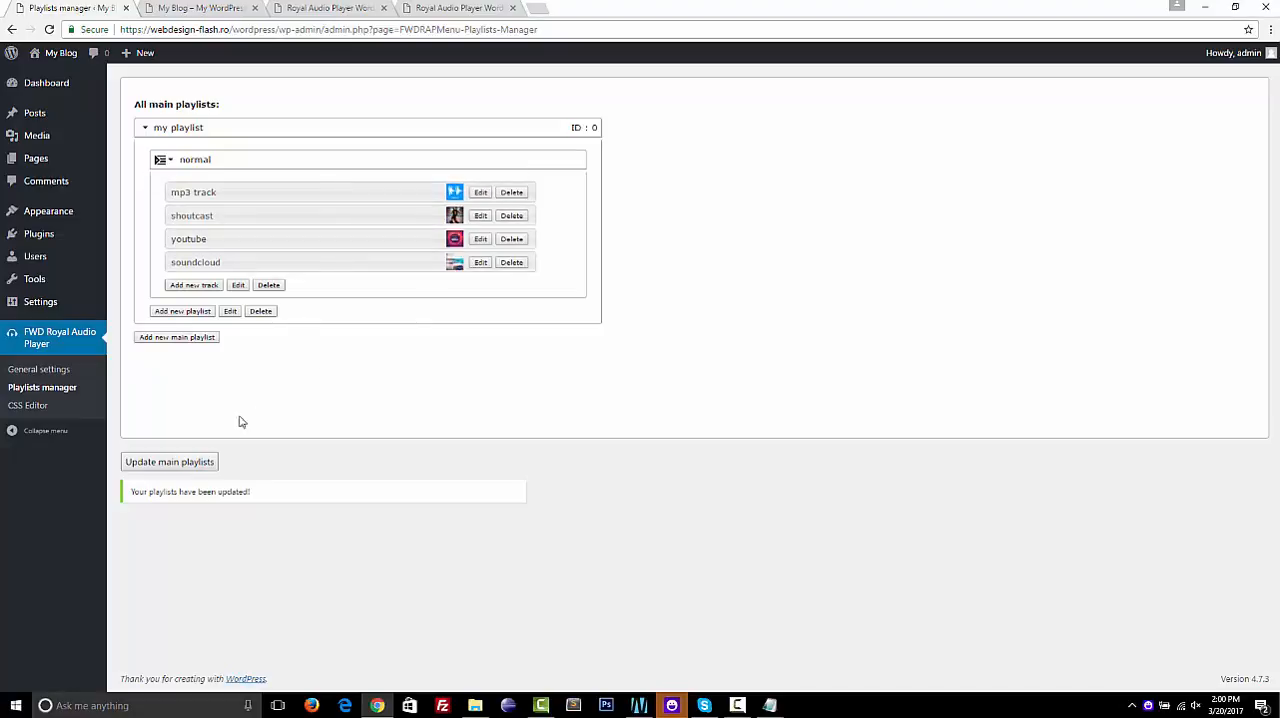
left_click(186, 460)
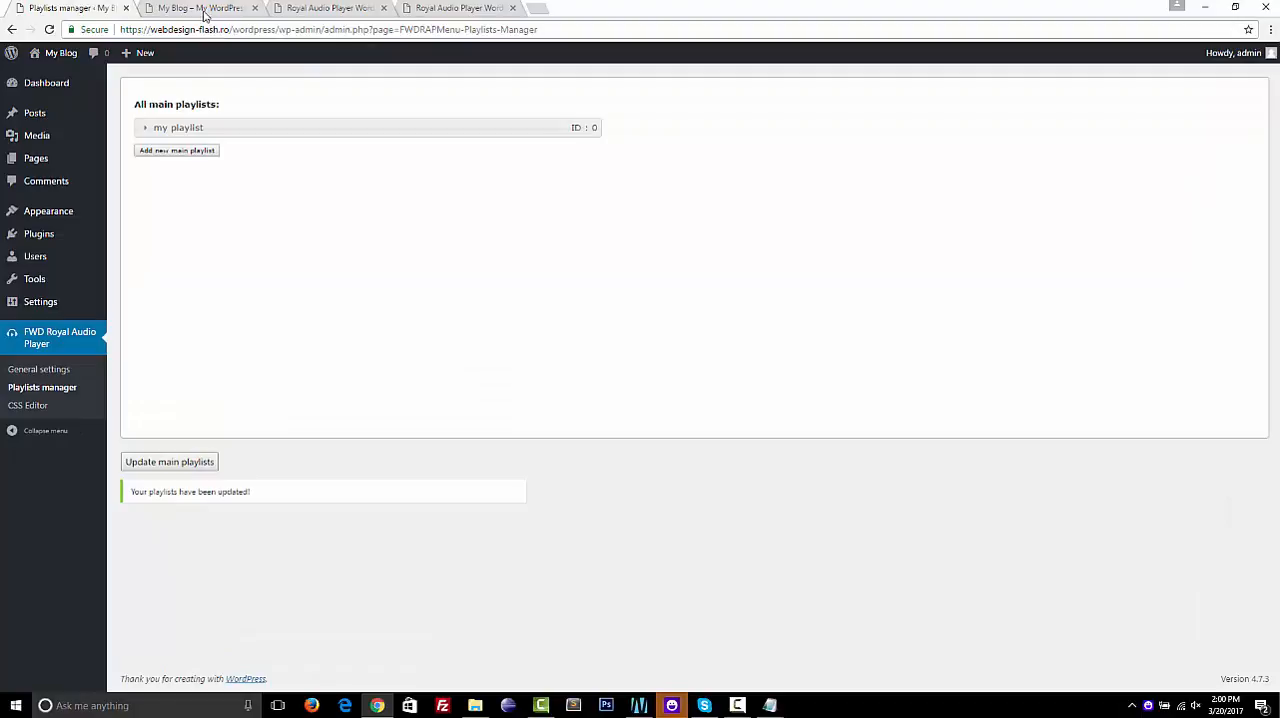
Open the list of all pages in a new browser tab and open Sample Page for editing
left_click(200, 8)
left_click(100, 12)
mouse_move(51, 160)
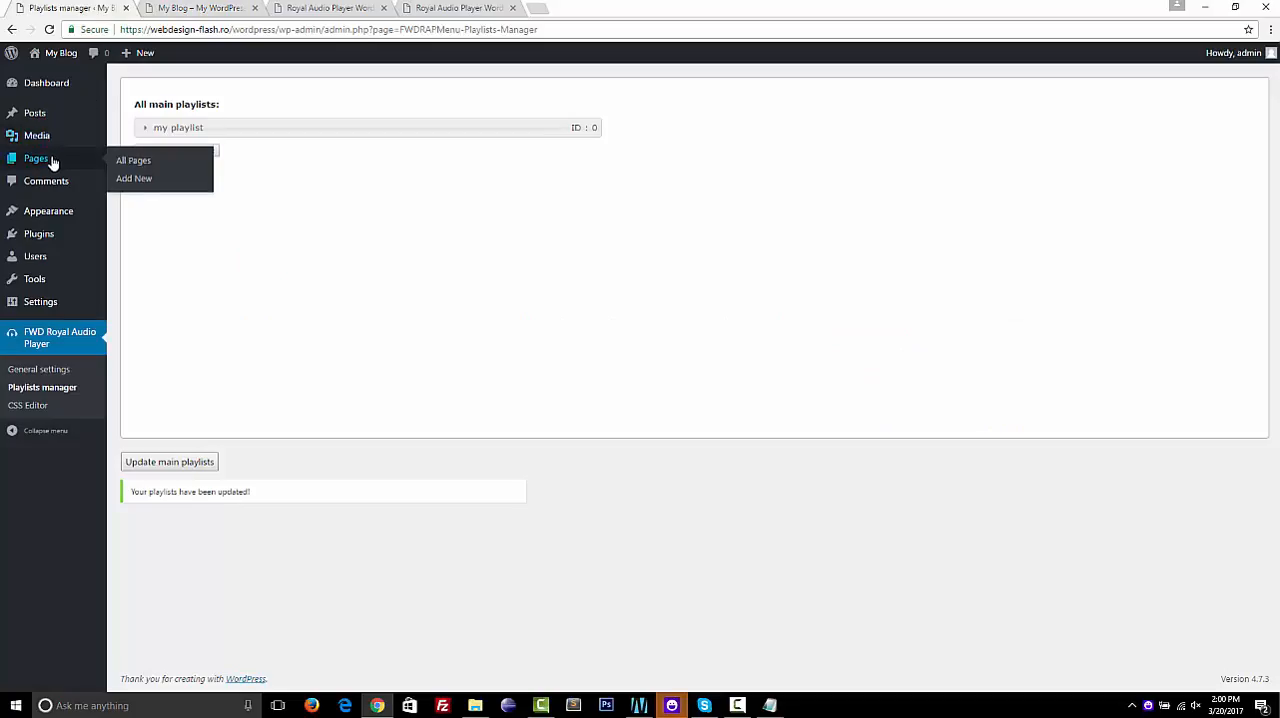
right_click(130, 161)
left_click(163, 169)
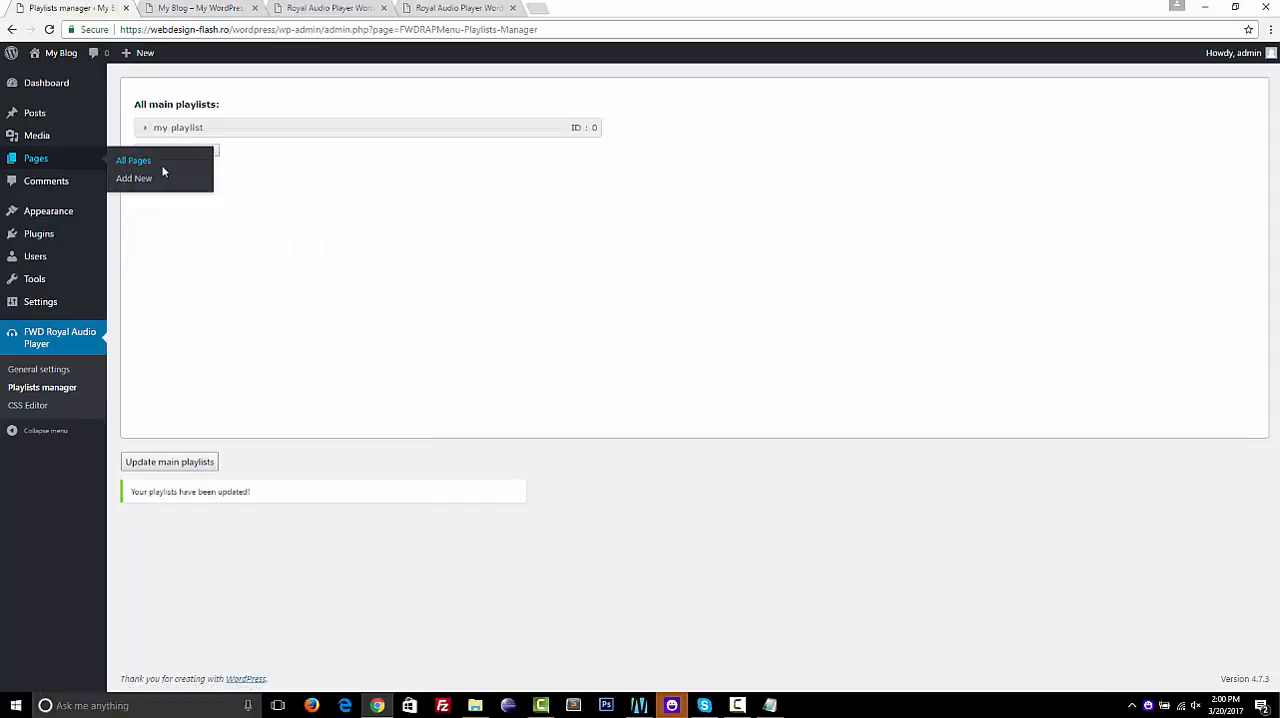
left_click(200, 10)
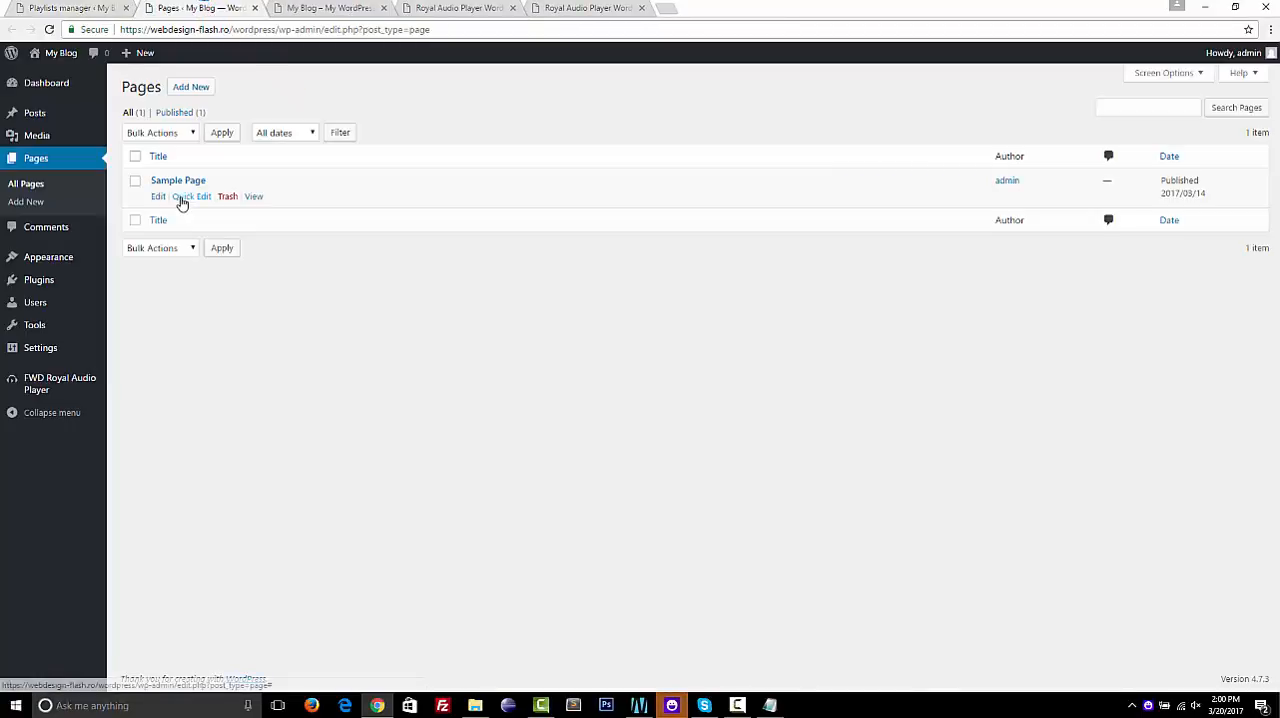
left_click(158, 199)
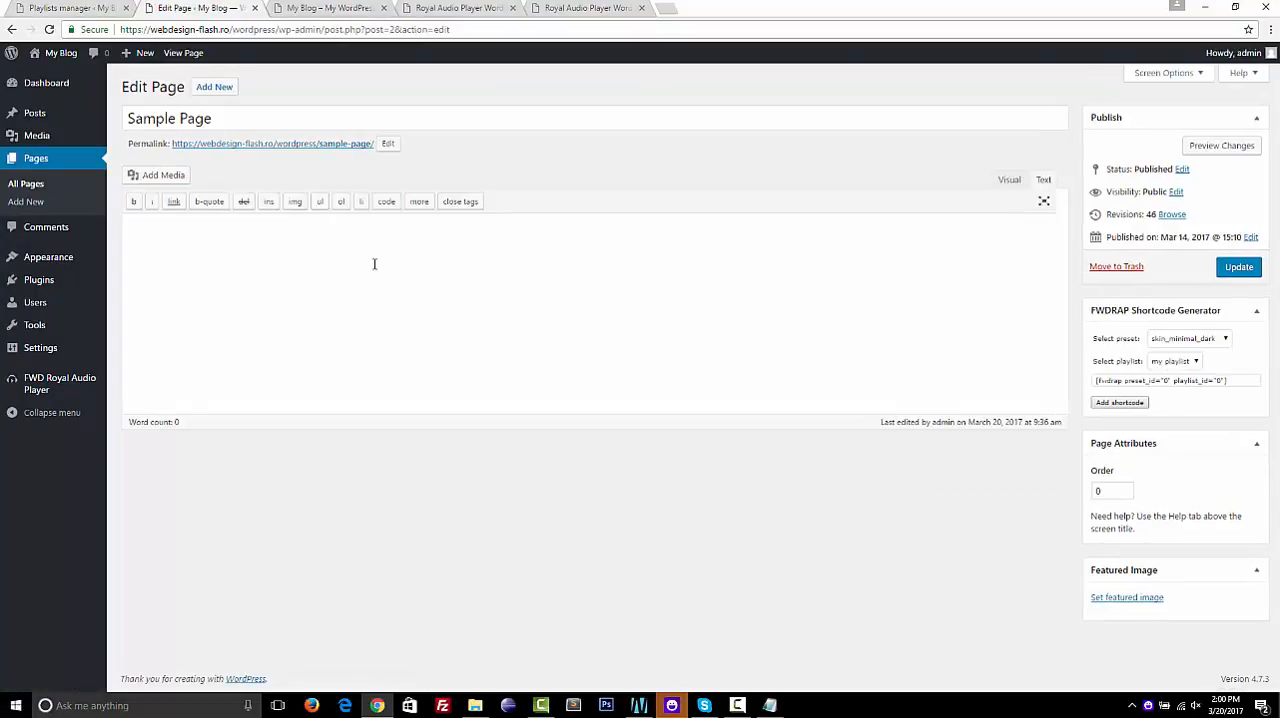
left_click(375, 264)
Generate a shortcode for "my preset" and "my playlist" and insert it into Sample Page with the visual editor active
left_click(1200, 340)
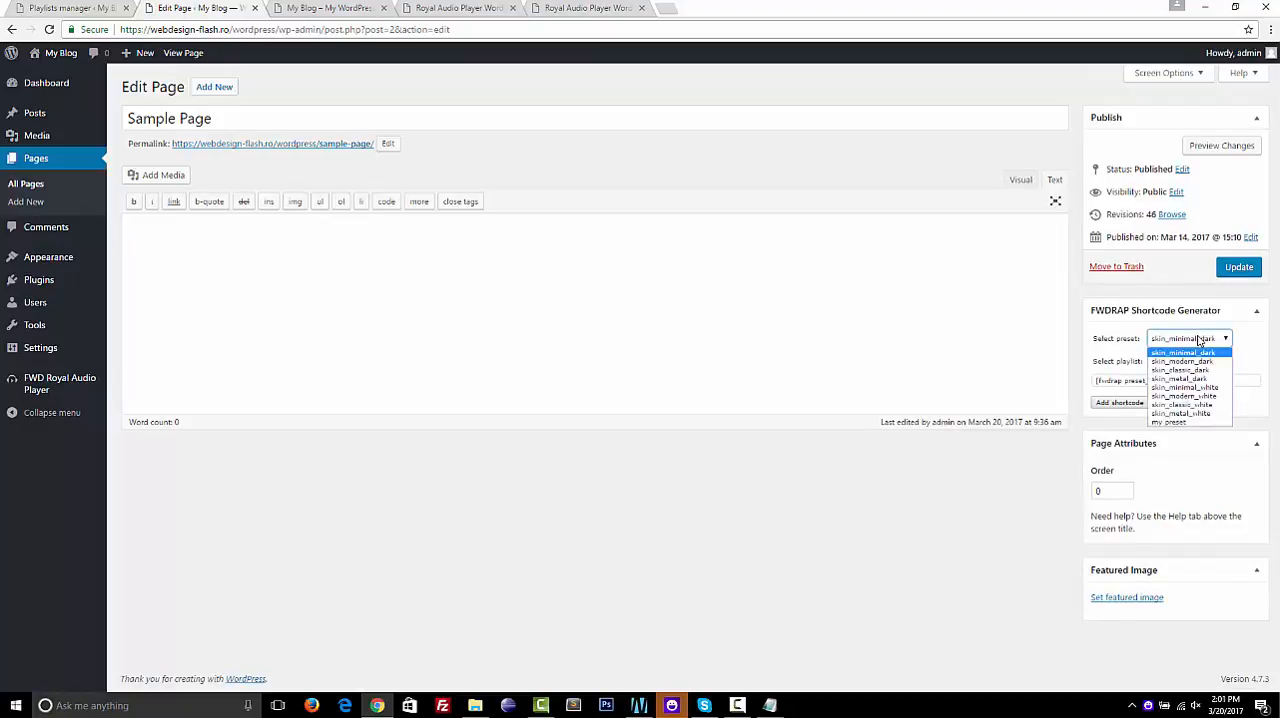
left_click(1178, 422)
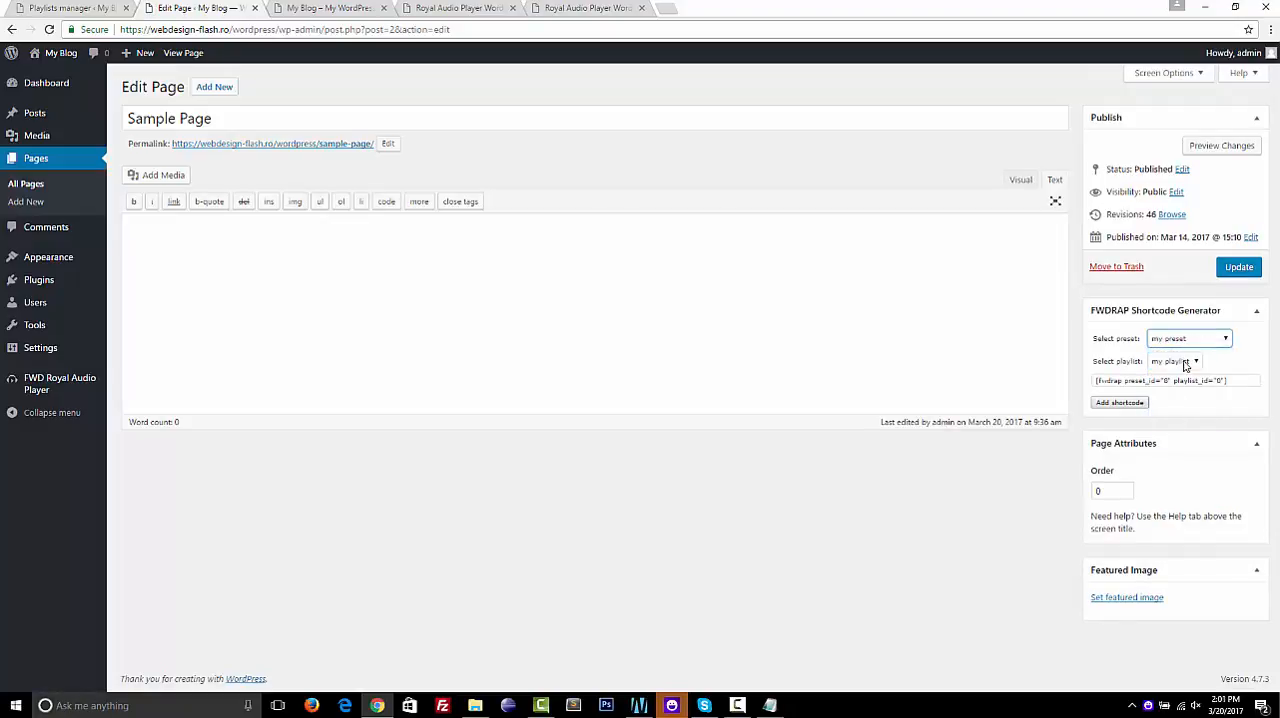
left_click(1185, 364)
left_click(1174, 376)
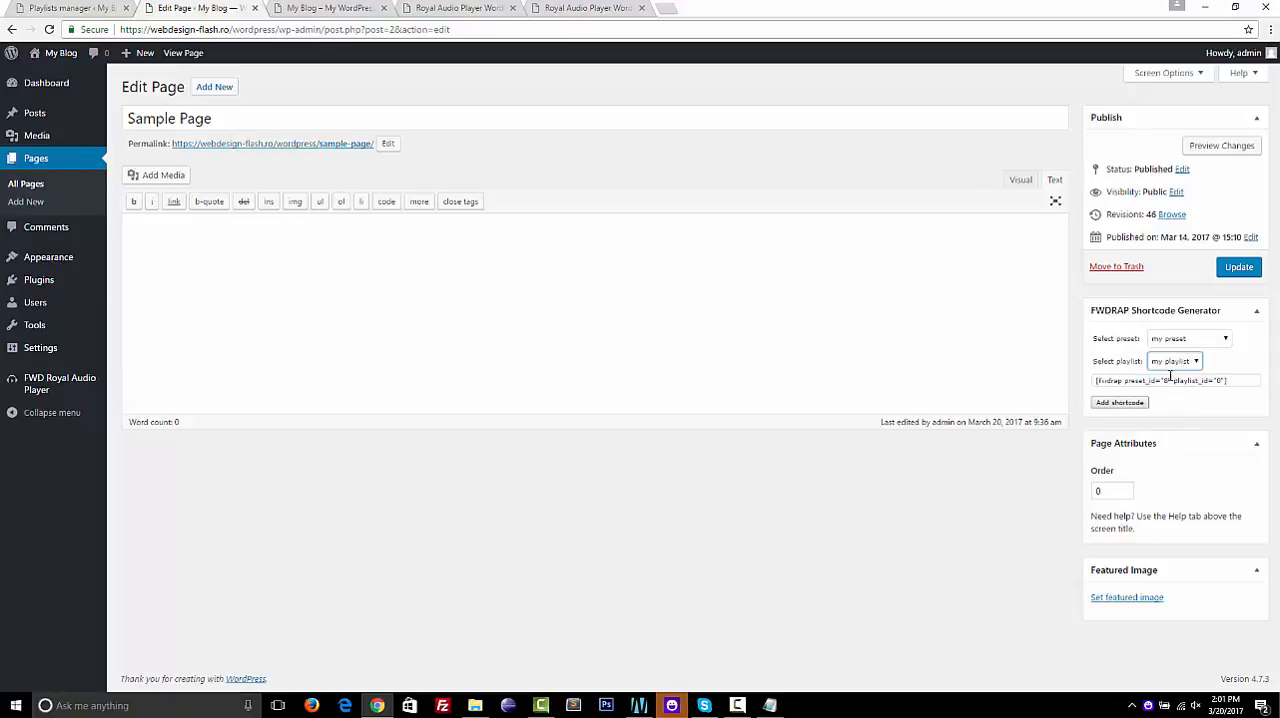
left_click(1128, 402)
left_click(1025, 188)
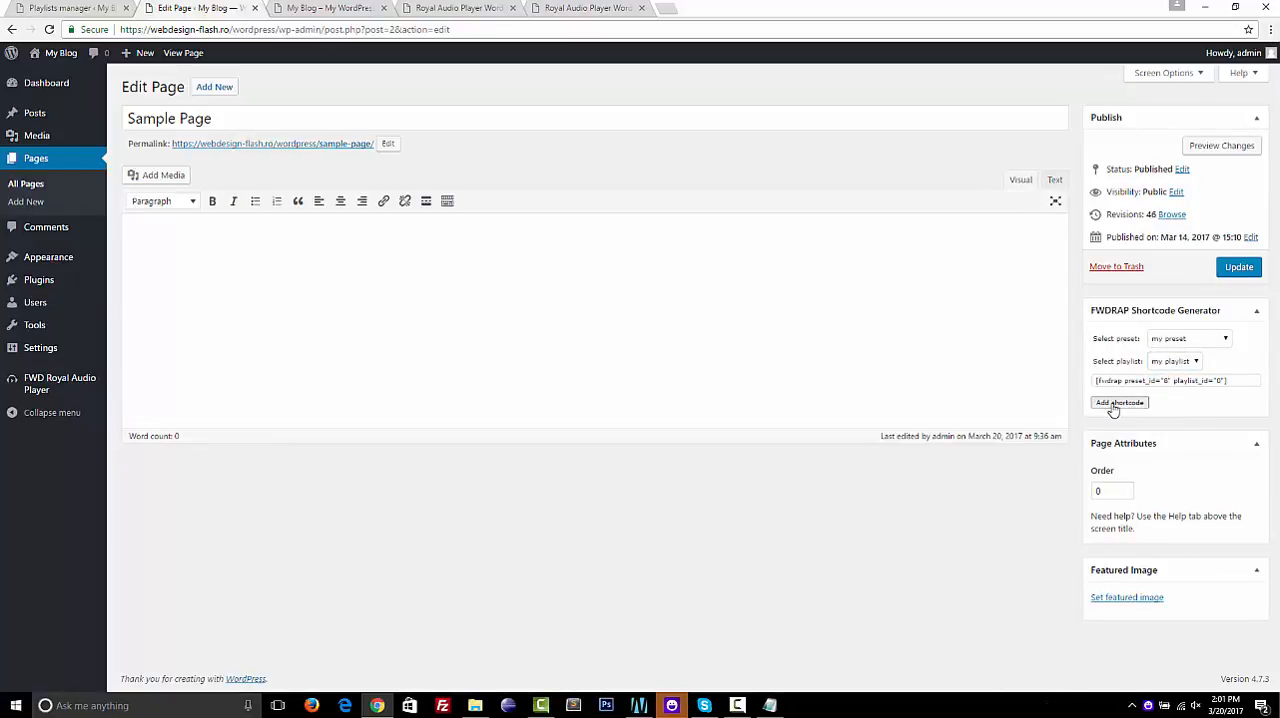
left_click(1110, 403)
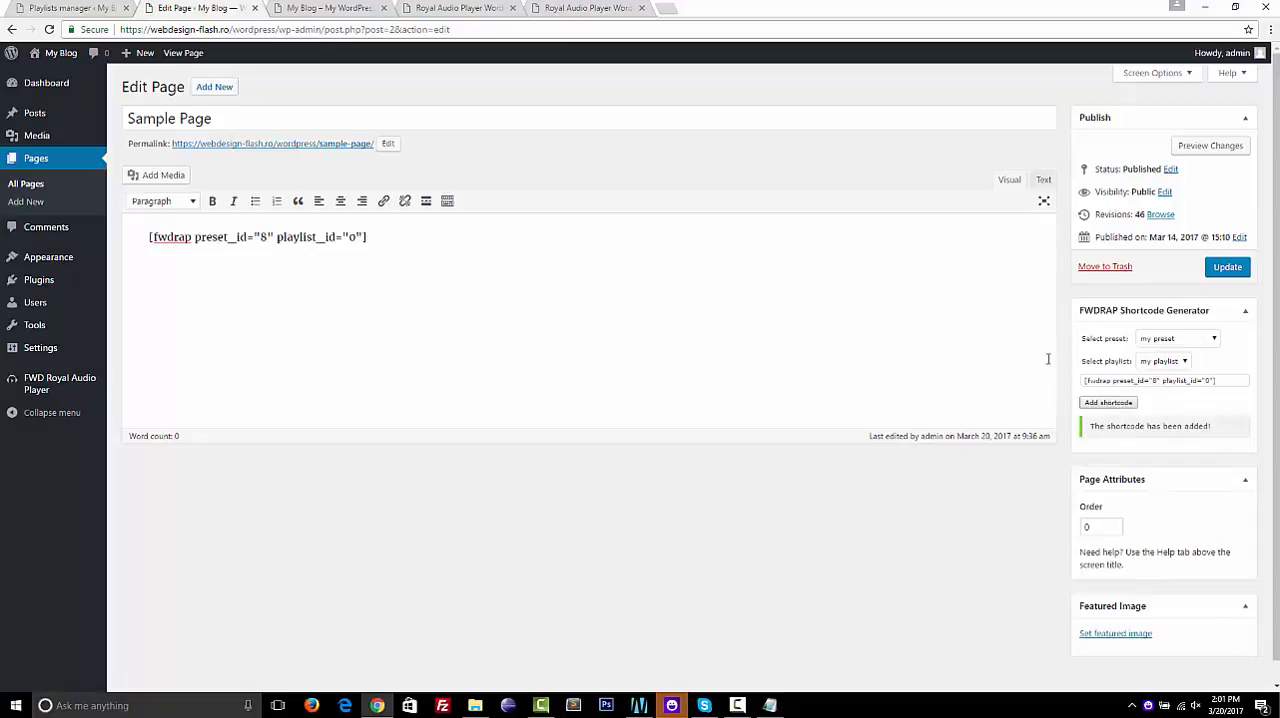
Paste the generated shortcode into the page content three more times and replace everything with a single copy
triple_click(1133, 381)
key("ctrl+c")
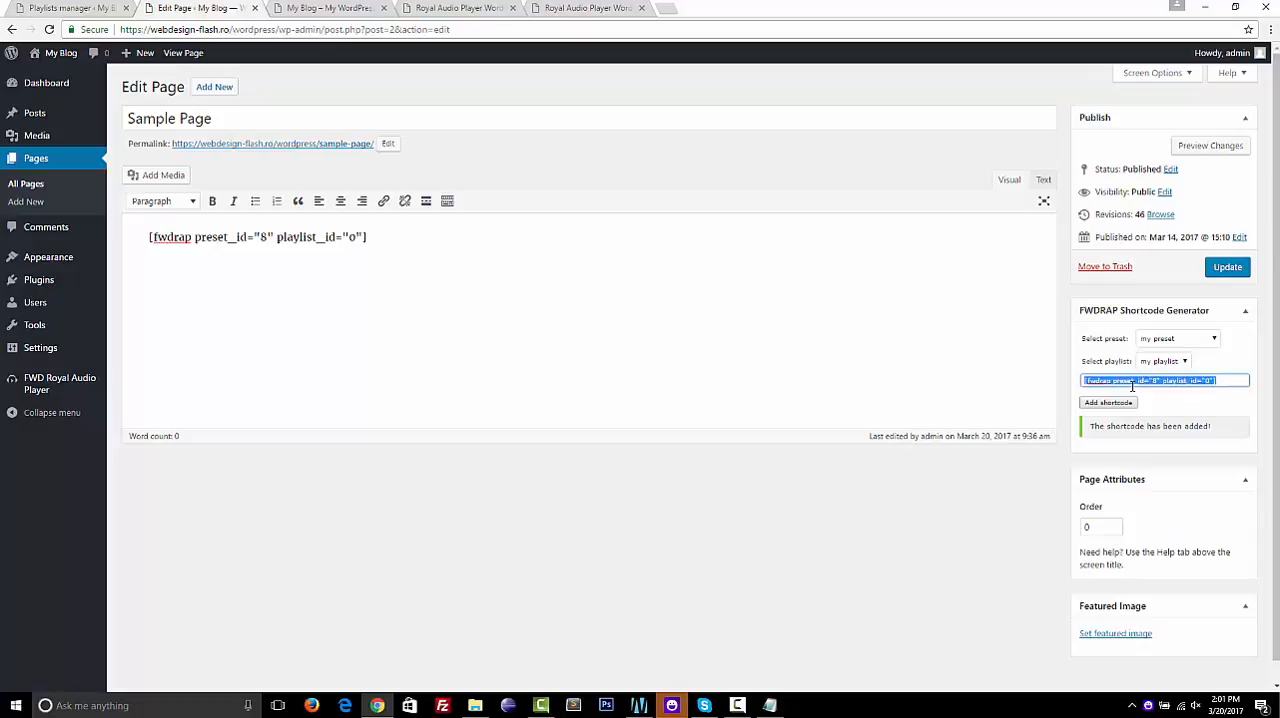
left_click(782, 250)
key("ctrl+a")
left_click(782, 250)
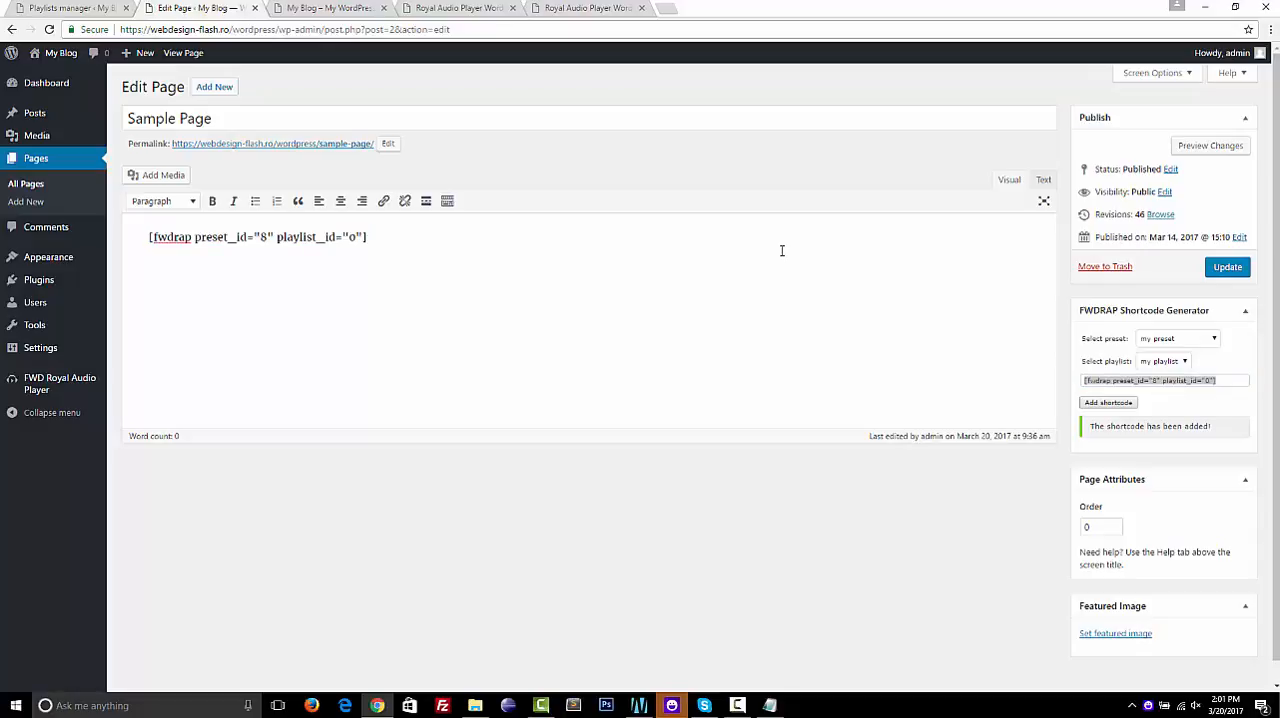
key("ctrl+v")
key("ctrl+v")
key("ctrl+v")
key("ctrl+a")
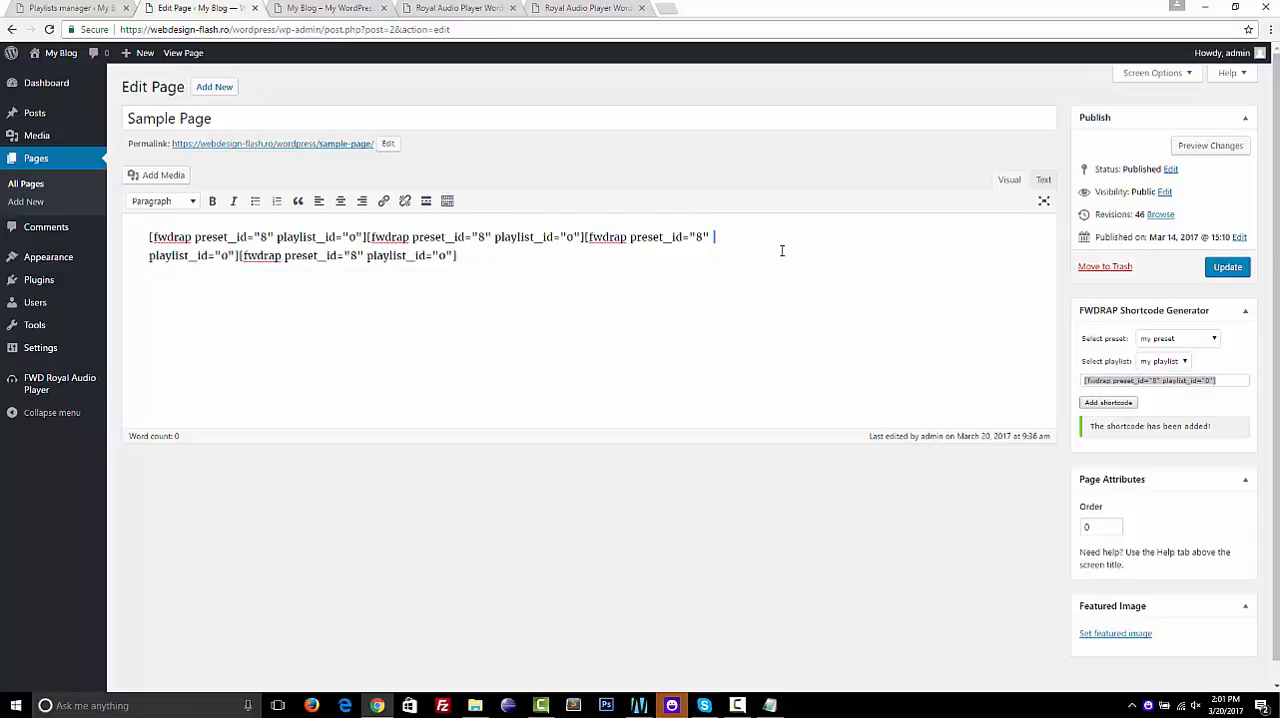
key("ctrl+v")
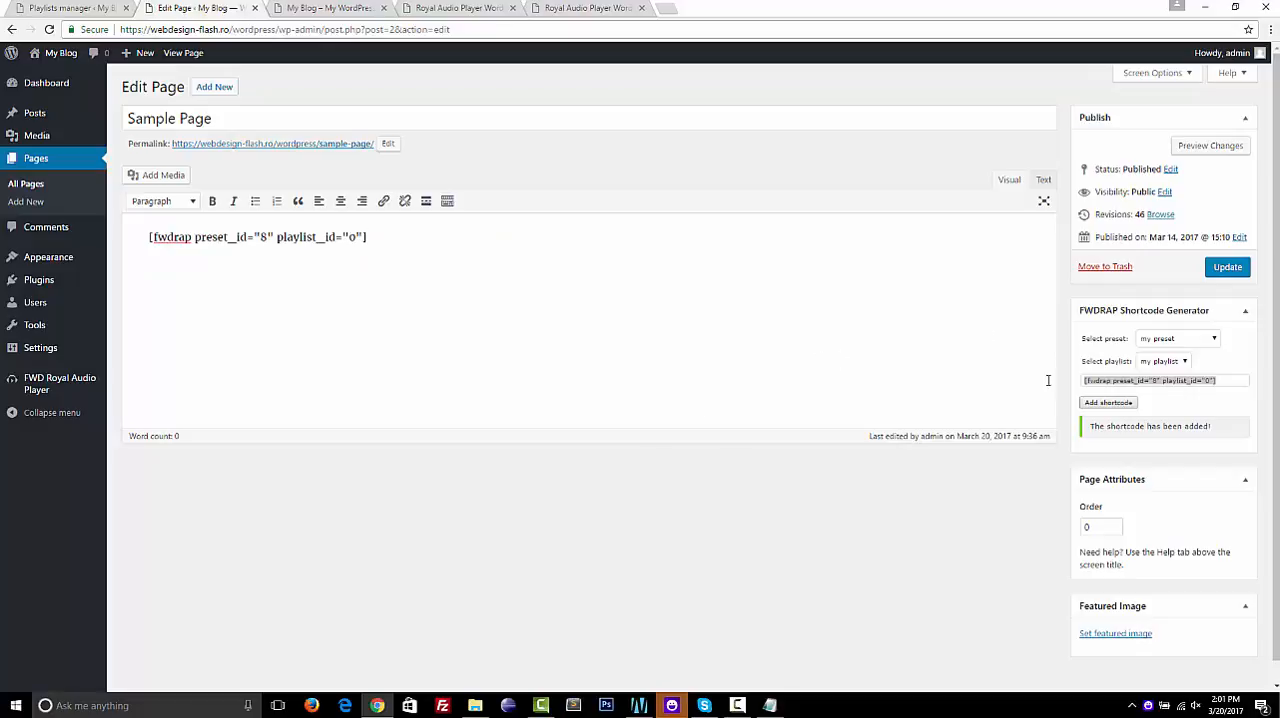
left_click(1164, 408)
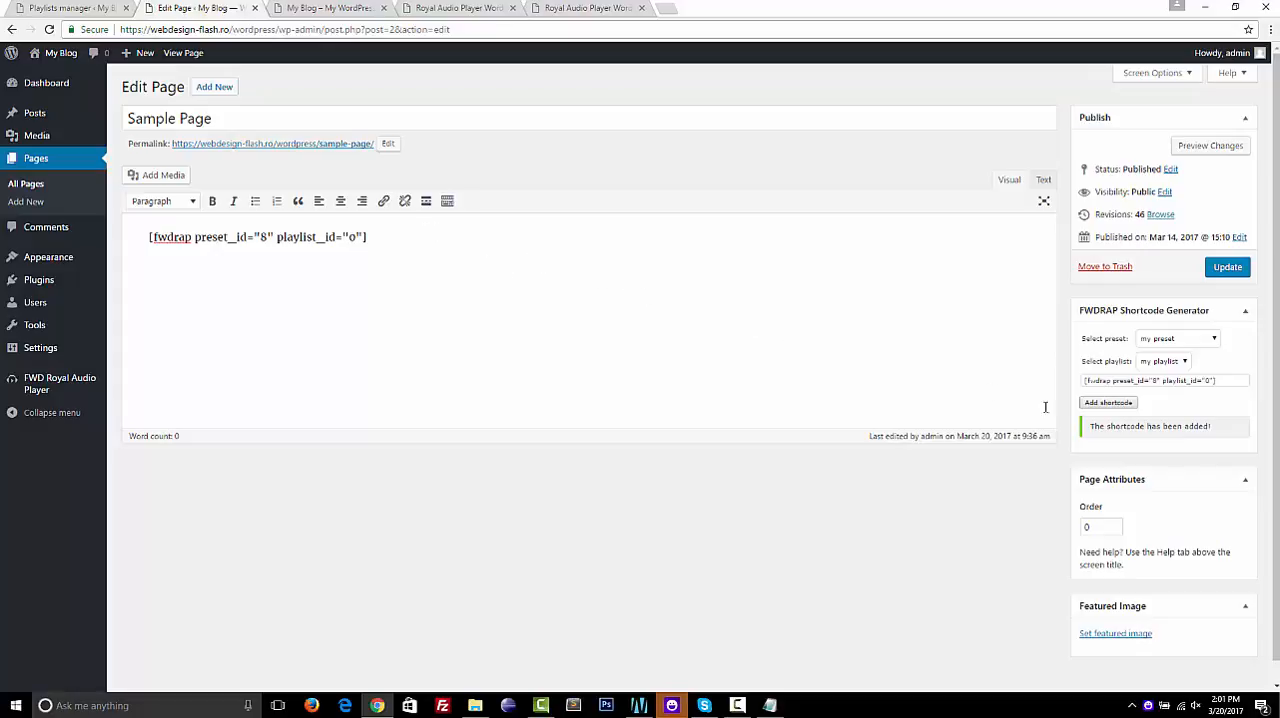
Check the generated preset and playlist shortcode, and update Sample Page with it
double_click(1129, 381)
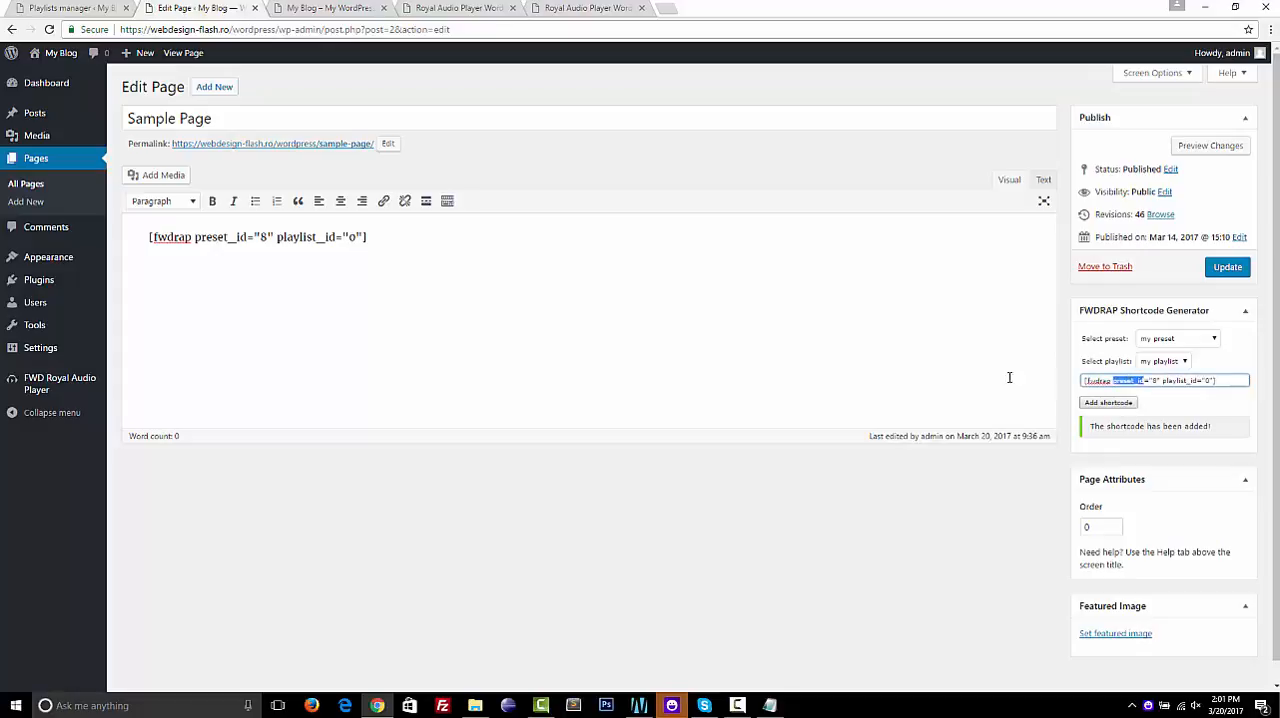
left_click(974, 354)
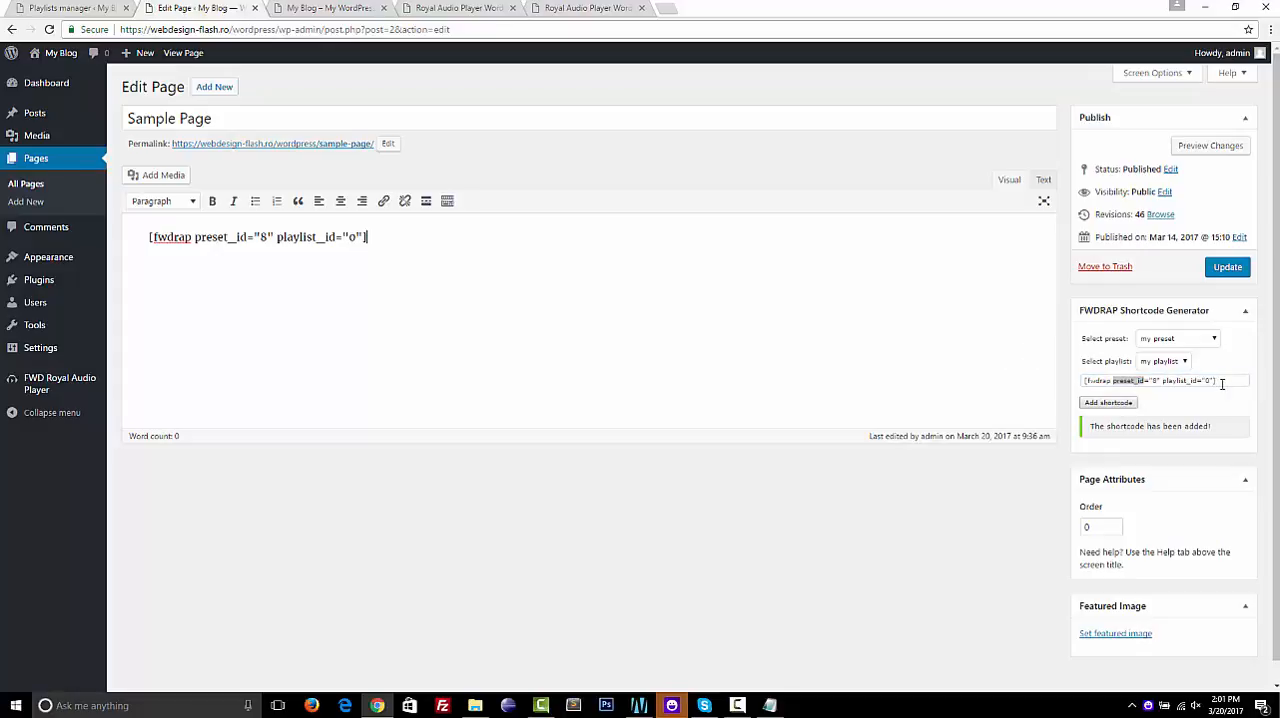
left_click(1221, 384)
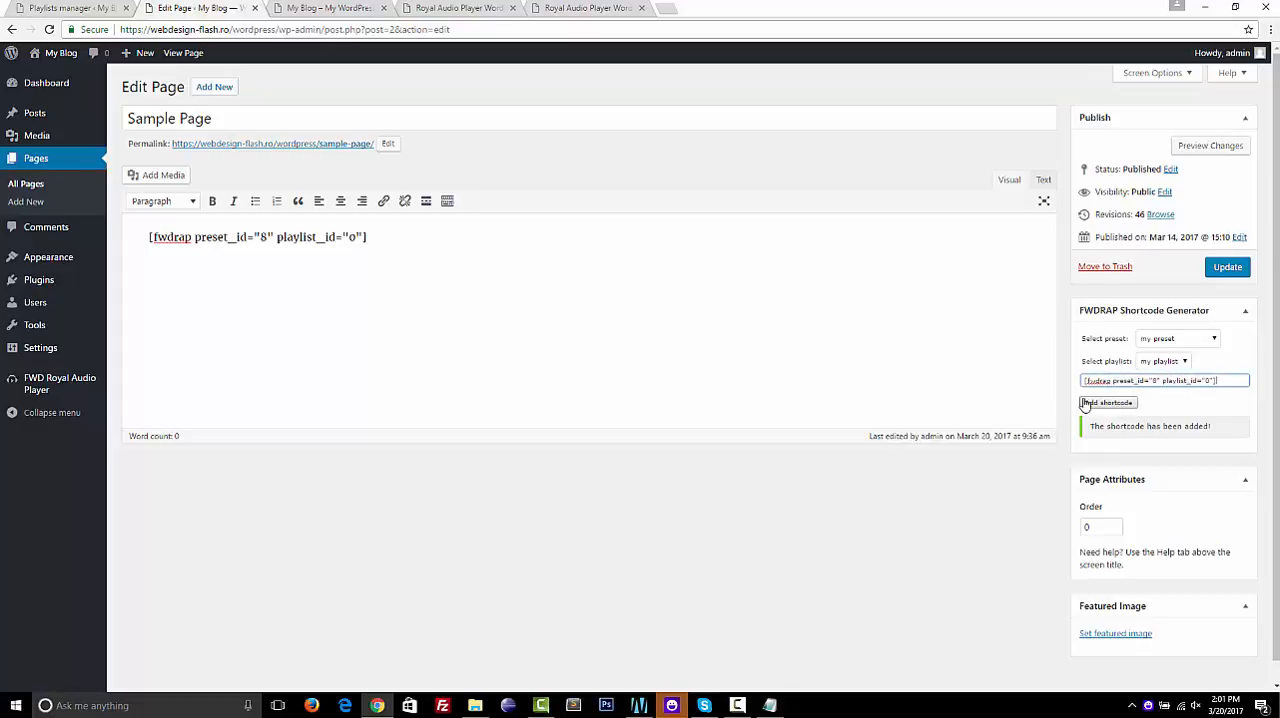
left_click(1238, 270)
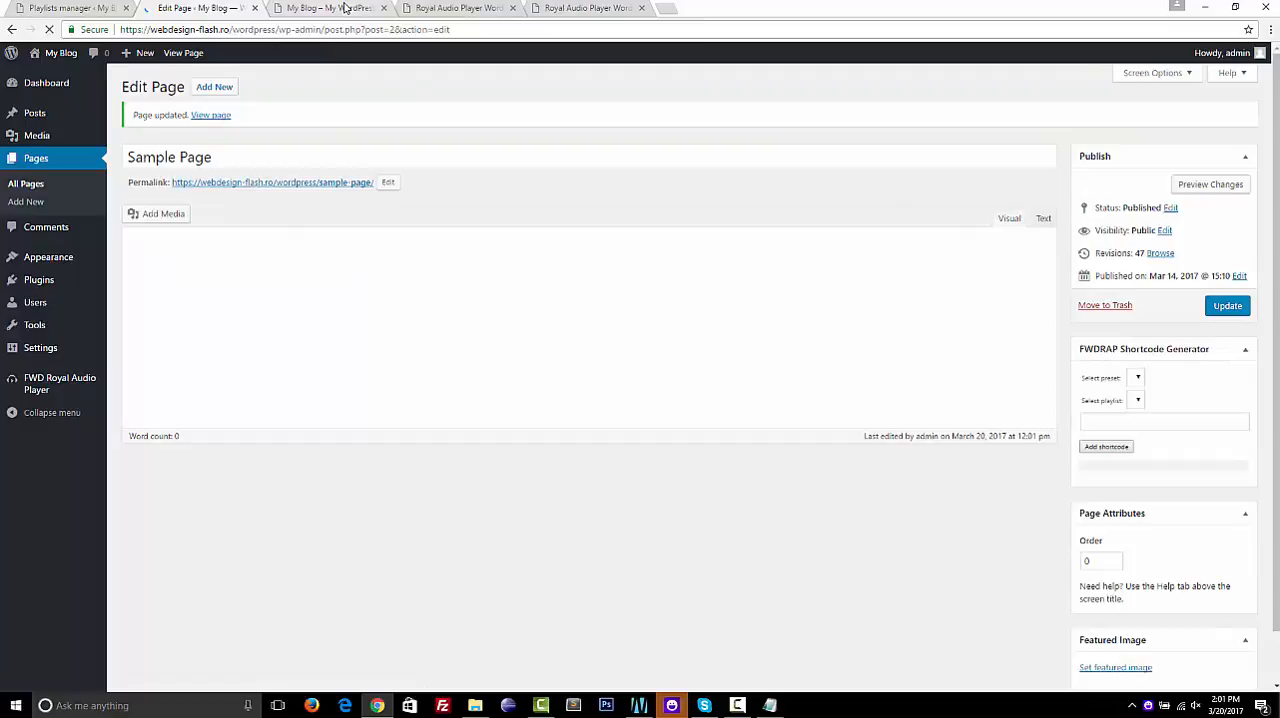
Reload and close the blog home page tab, and preview the changes to Sample Page
left_click(344, 8)
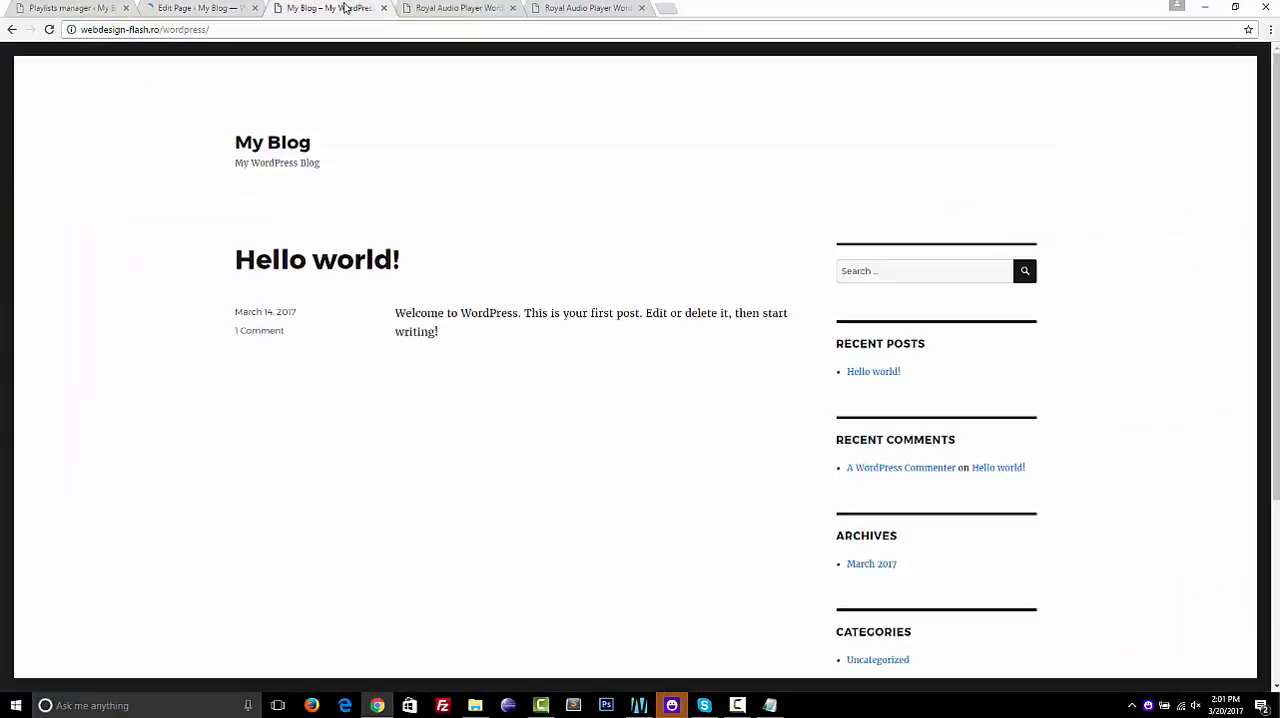
left_click(49, 30)
left_click(383, 8)
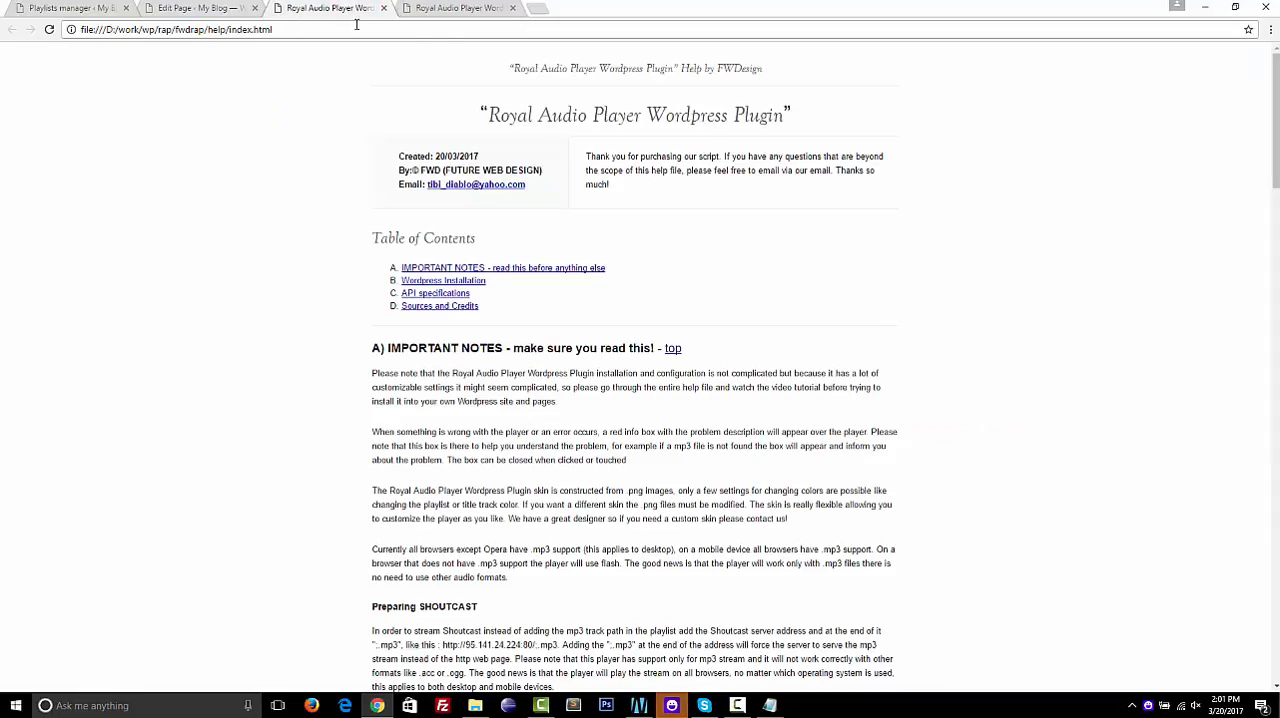
left_click(200, 8)
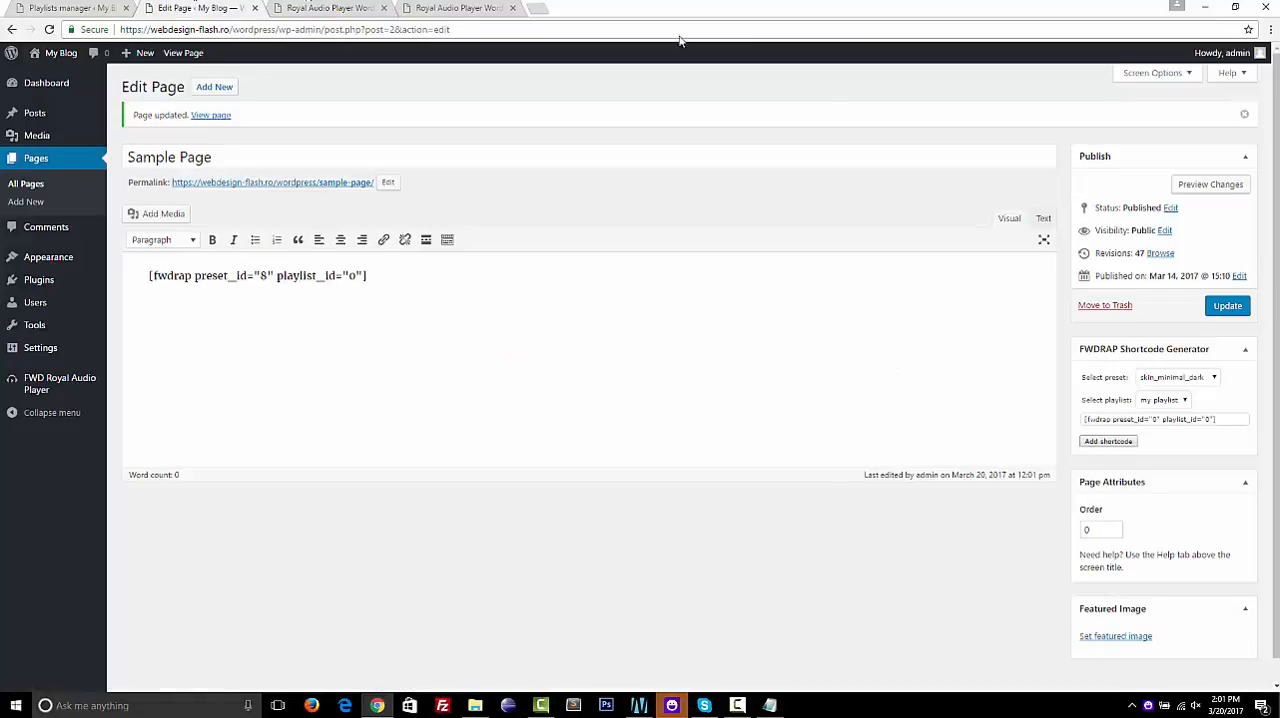
left_click(1245, 188)
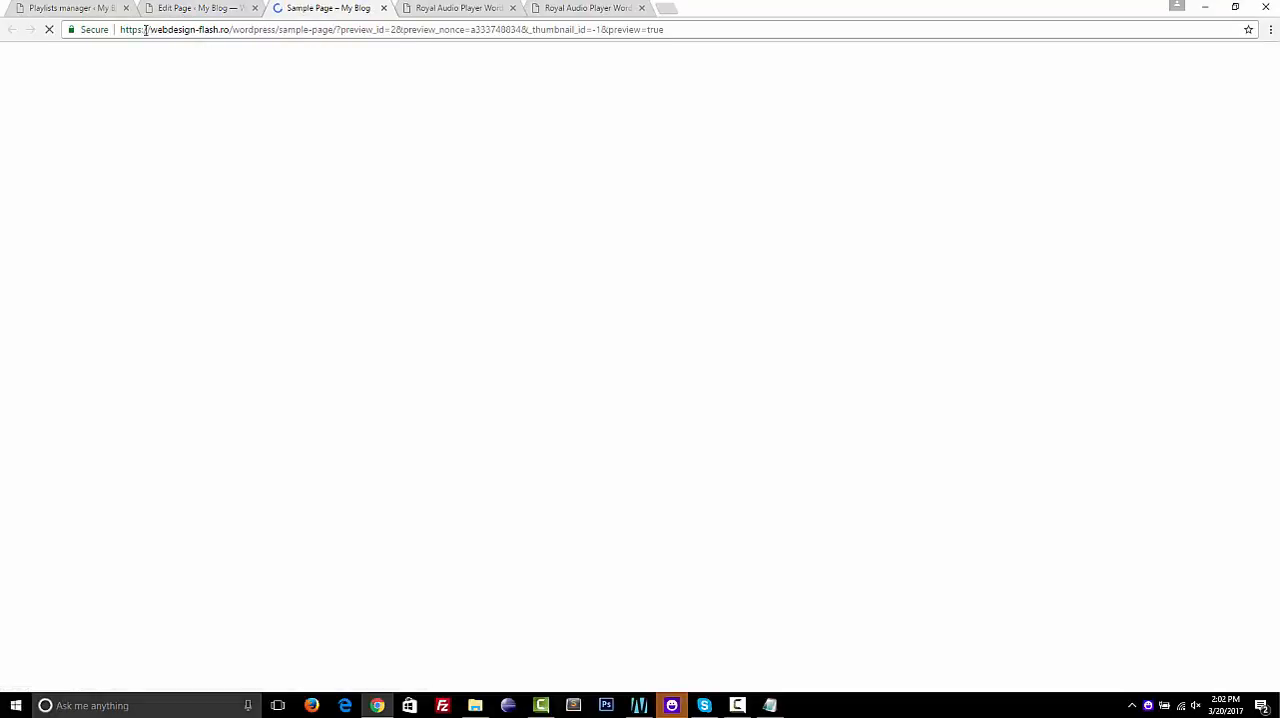
Load Sample Page over plain http without the preview parameters, at webdesign-flash.ro/wordpress/sample-page/
left_click(146, 30)
left_click(142, 30)
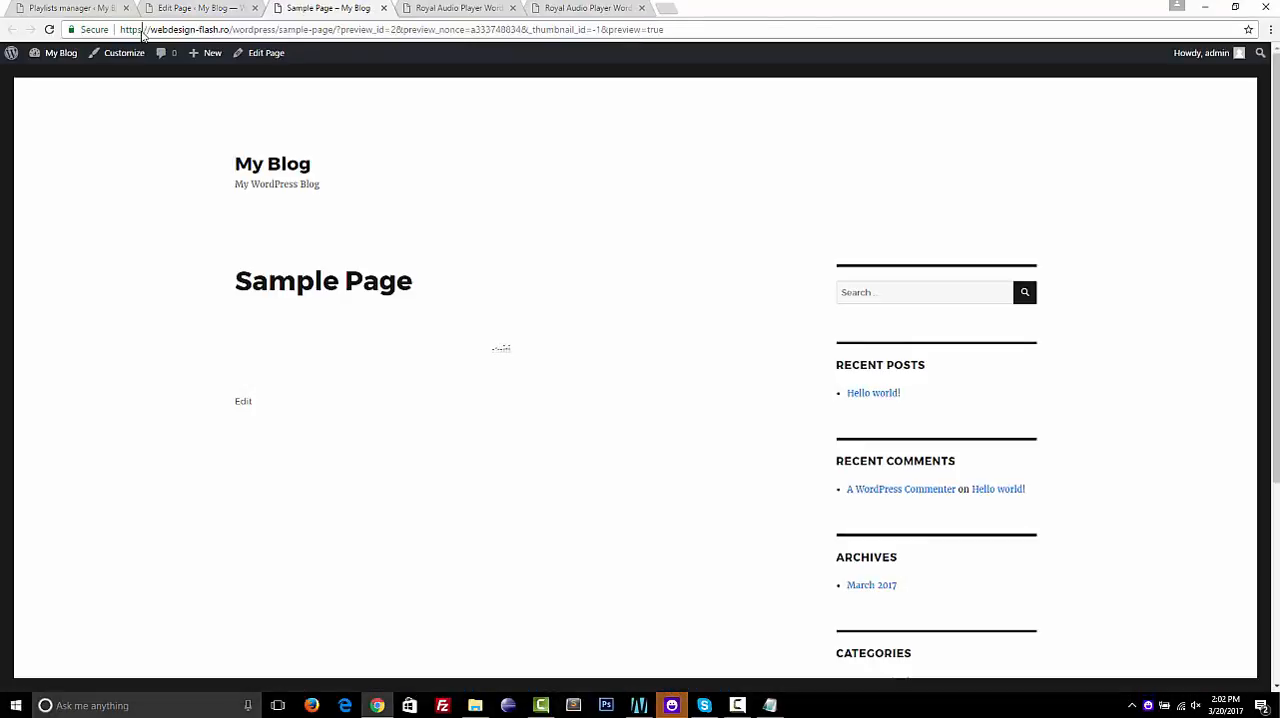
key("BackSpace")
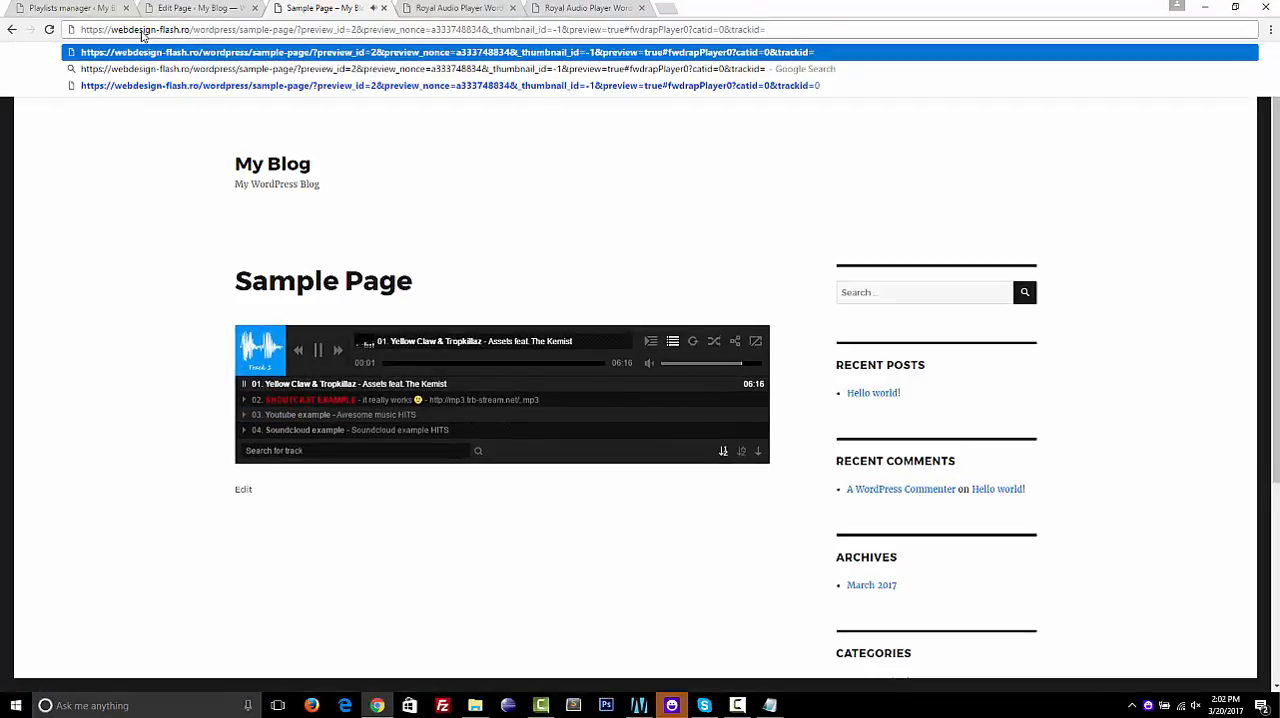
left_click(104, 29)
key("BackSpace")
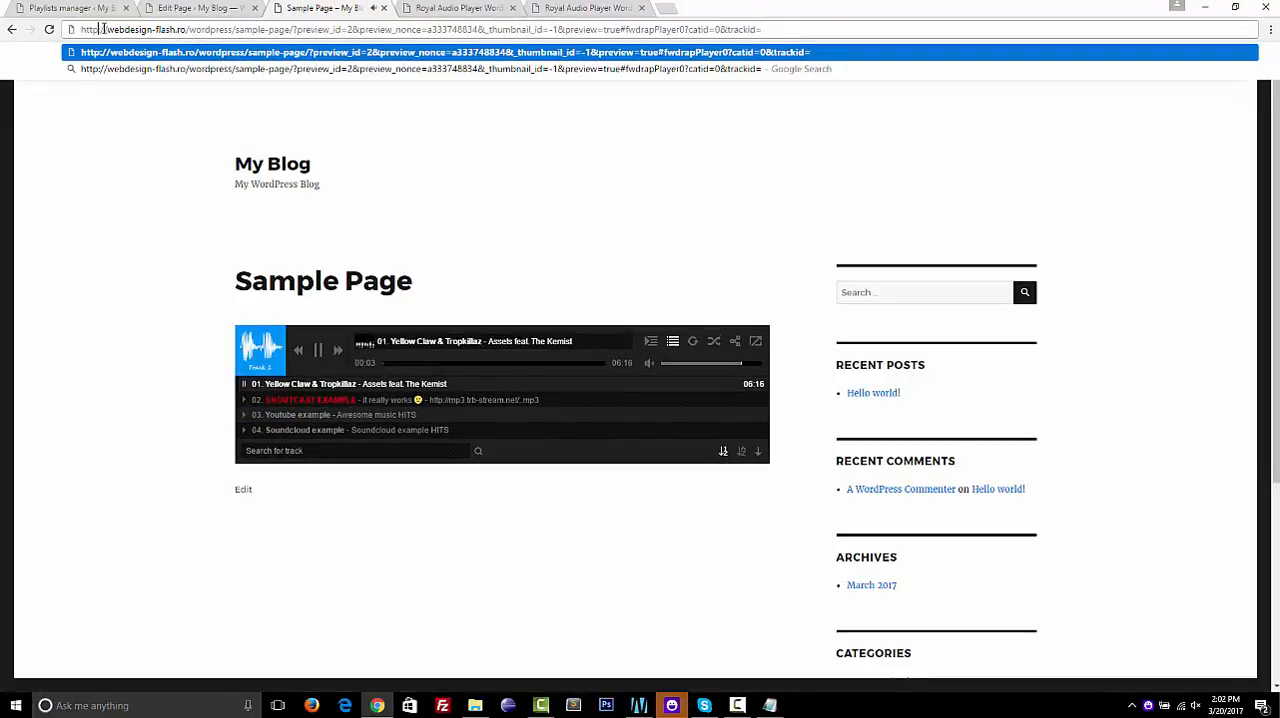
left_click(788, 29)
key("BackSpace")
key("BackSpace")
key("BackSpace")
key("BackSpace")
key("BackSpace")
key("BackSpace")
key("BackSpace")
key("BackSpace")
key("BackSpace")
key("BackSpace")
key("BackSpace")
key("BackSpace")
key("BackSpace")
key("BackSpace")
key("BackSpace")
key("BackSpace")
key("BackSpace")
key("BackSpace")
key("BackSpace")
key("BackSpace")
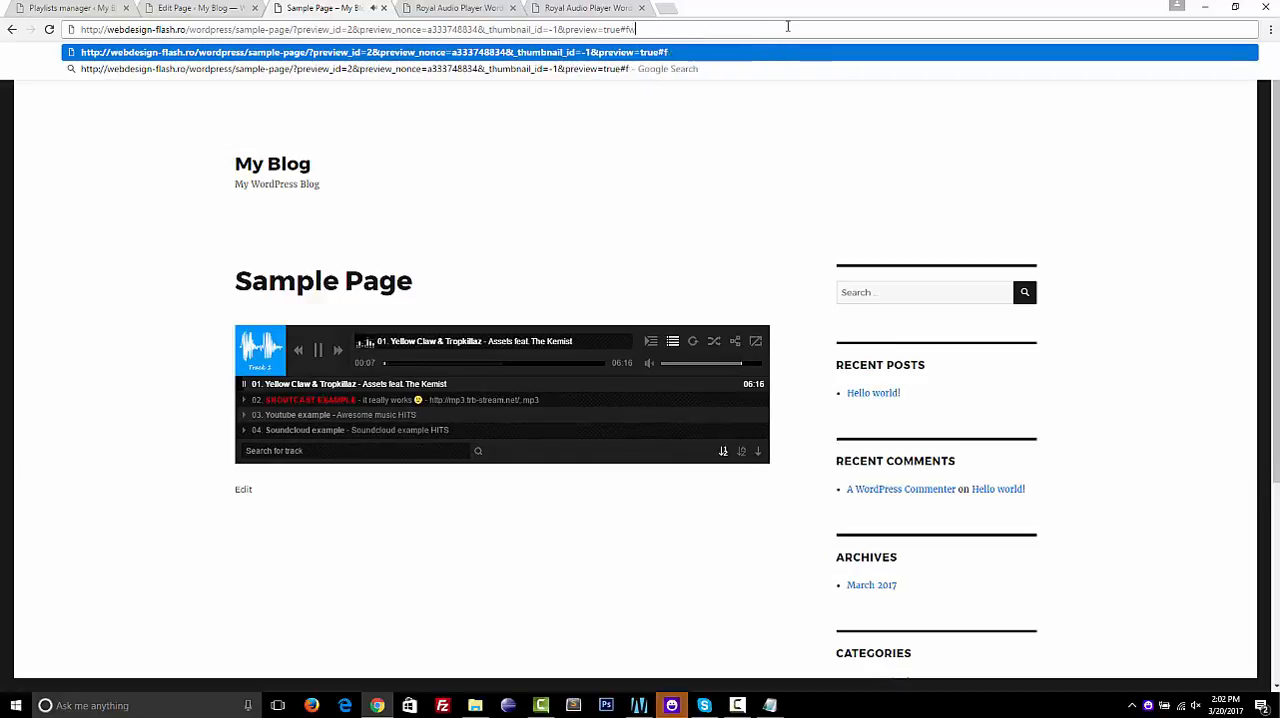
key("BackSpace")
key("BackSpace")
key("BackSpace")
key("BackSpace")
key("BackSpace")
key("BackSpace")
key("BackSpace")
key("BackSpace")
key("BackSpace")
key("BackSpace")
key("BackSpace")
key("BackSpace")
key("BackSpace")
key("BackSpace")
key("BackSpace")
key("BackSpace")
key("BackSpace")
key("BackSpace")
key("BackSpace")
key("BackSpace")
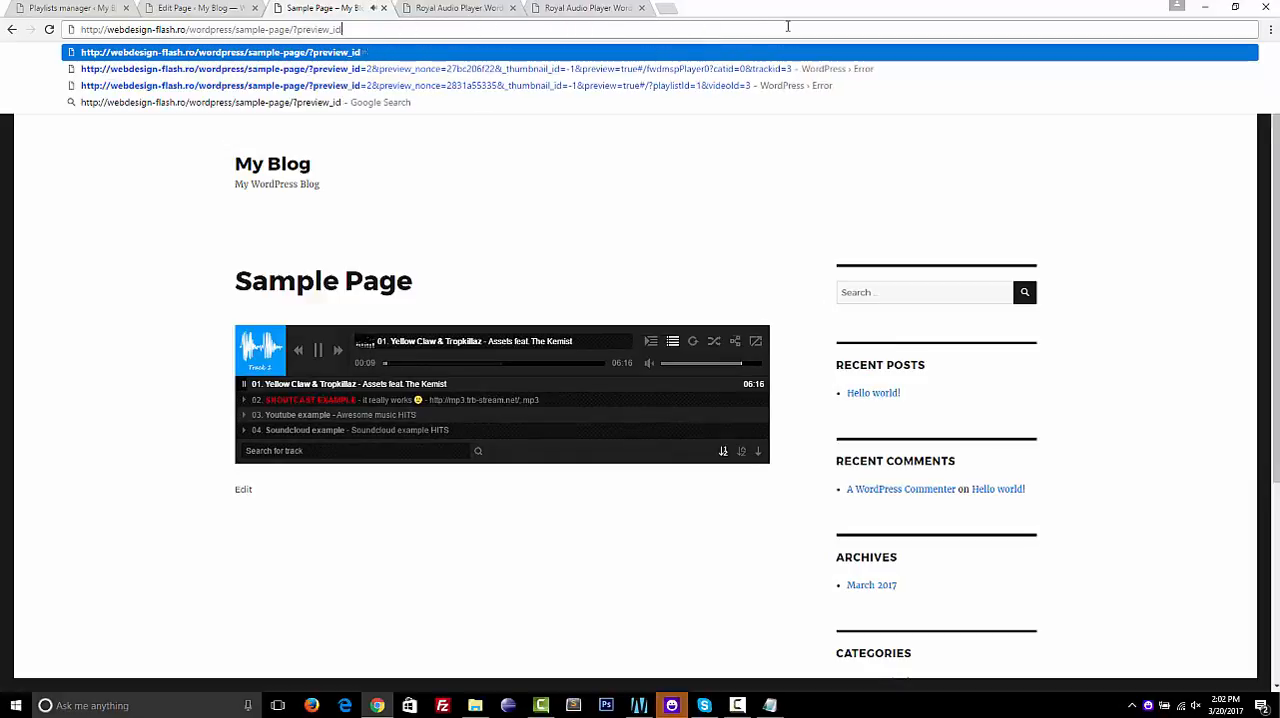
key("BackSpace")
key("BackSpace")
key("BackSpace")
key("BackSpace")
key("BackSpace")
key("BackSpace")
key("BackSpace")
key("BackSpace")
key("BackSpace")
key("BackSpace")
key("BackSpace")
key("Return")
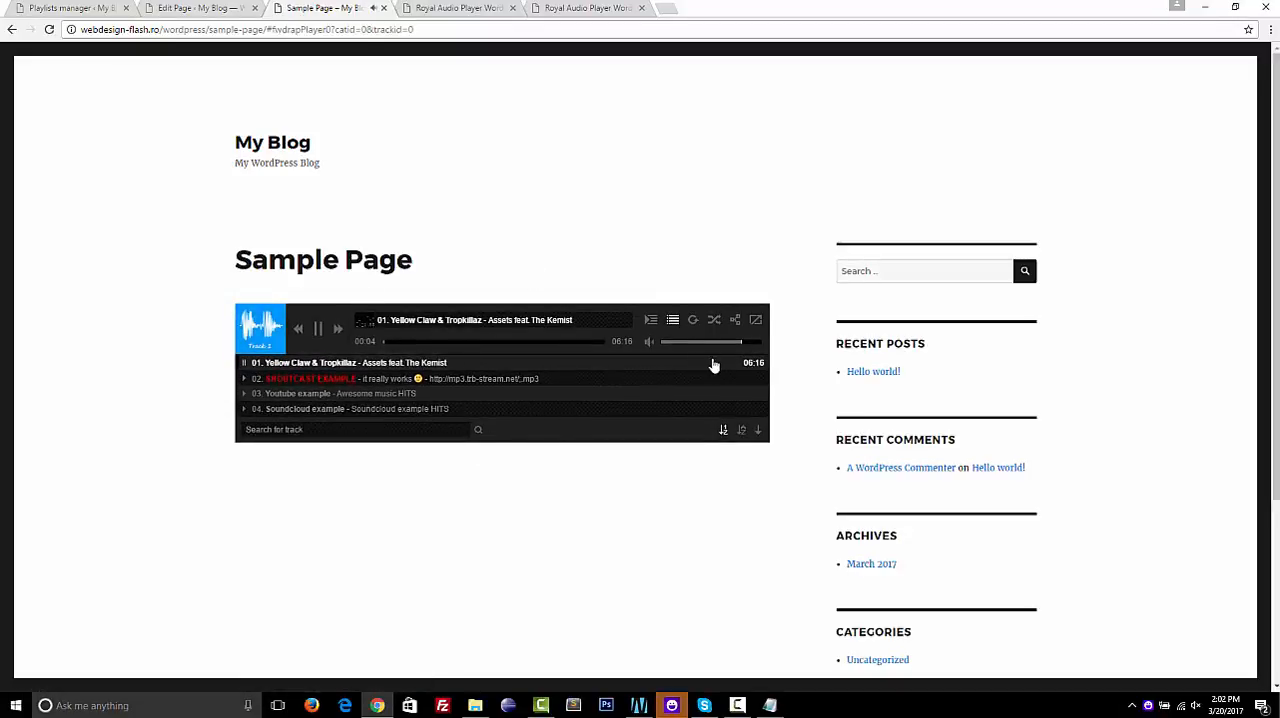
Try the embedded player's playlists window, volume and seek controls, and play the shoutcast track
left_click(651, 321)
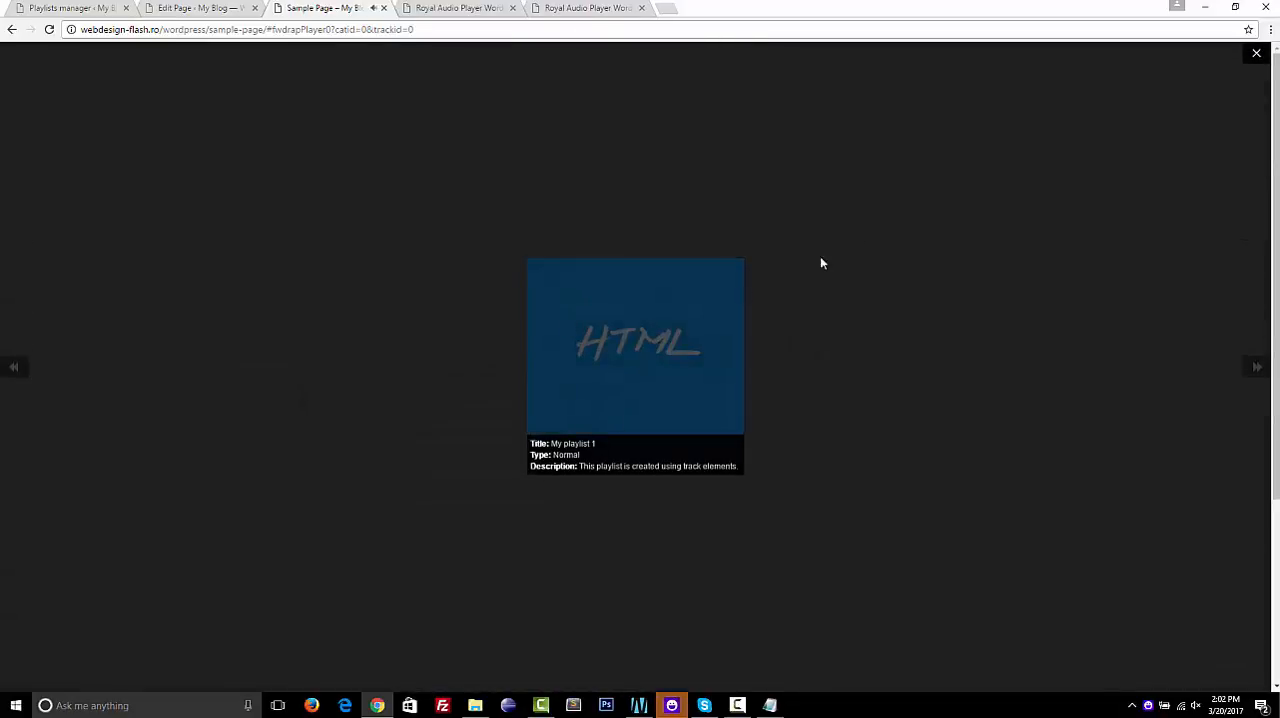
left_click(1256, 53)
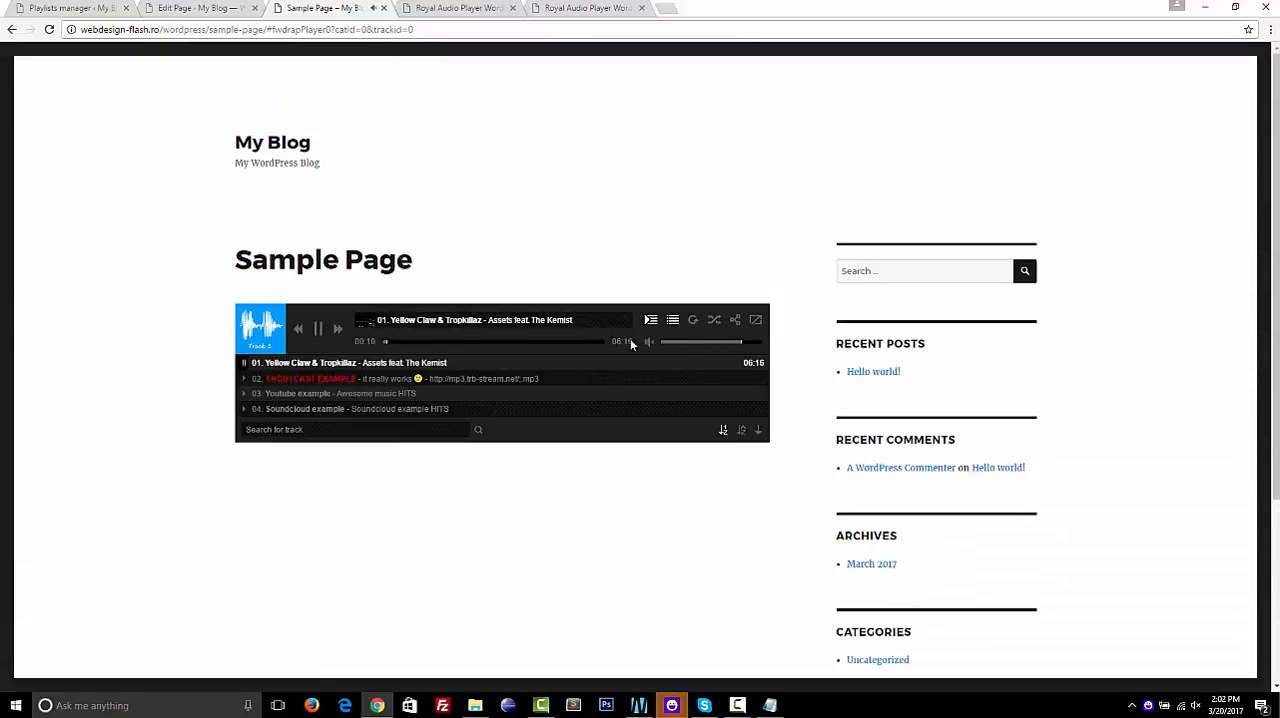
left_click(666, 343)
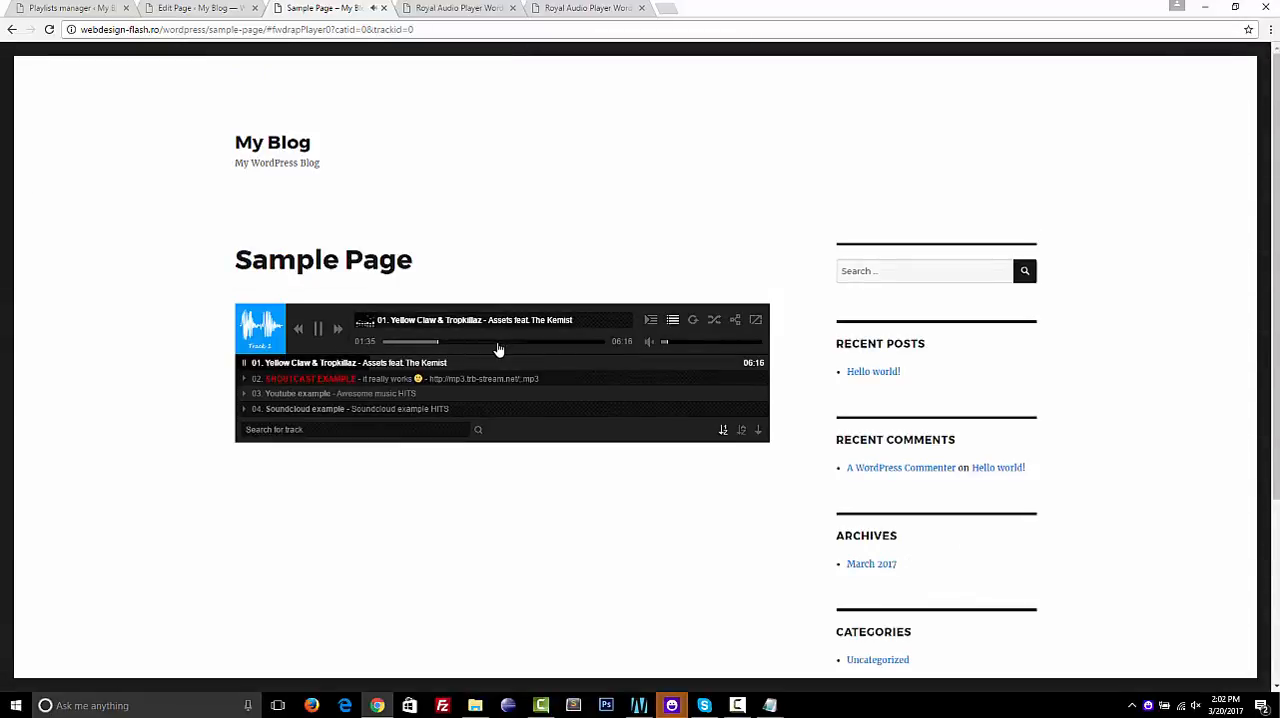
left_click(498, 344)
left_click(449, 379)
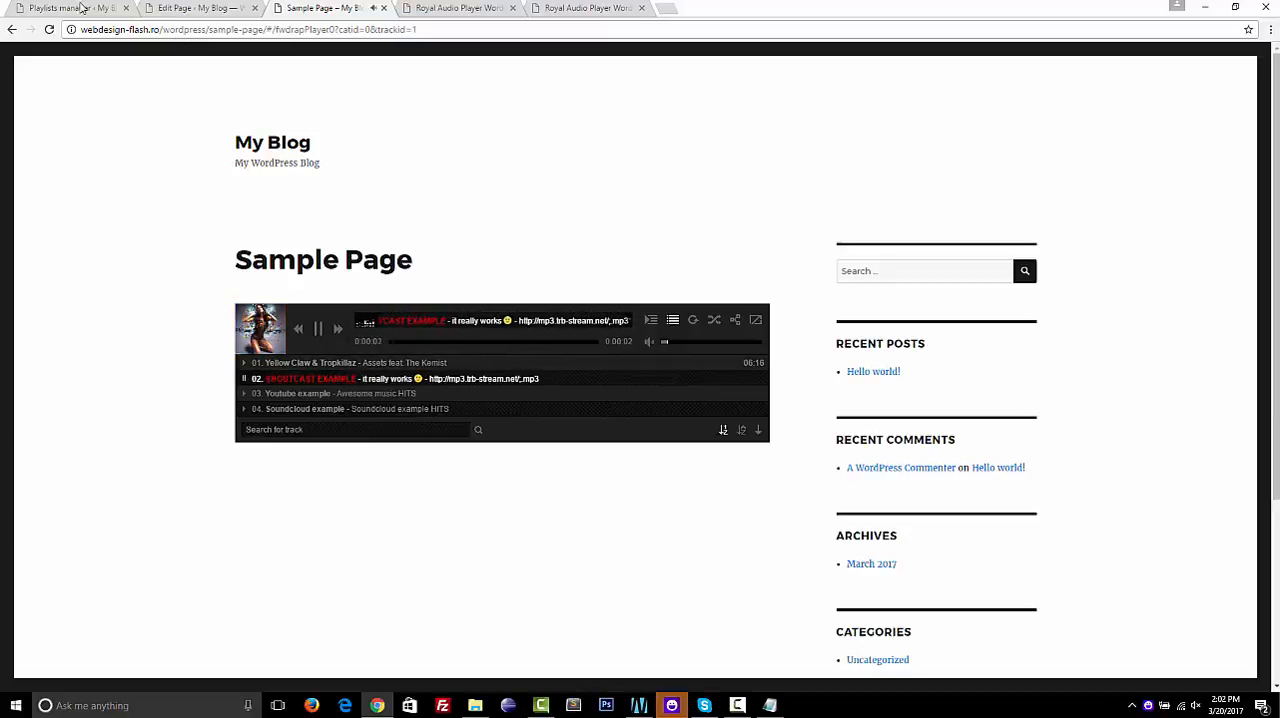
Expand "my playlist" and its normal playlist in the playlists manager to review the tracks, and return to Sample Page
left_click(198, 8)
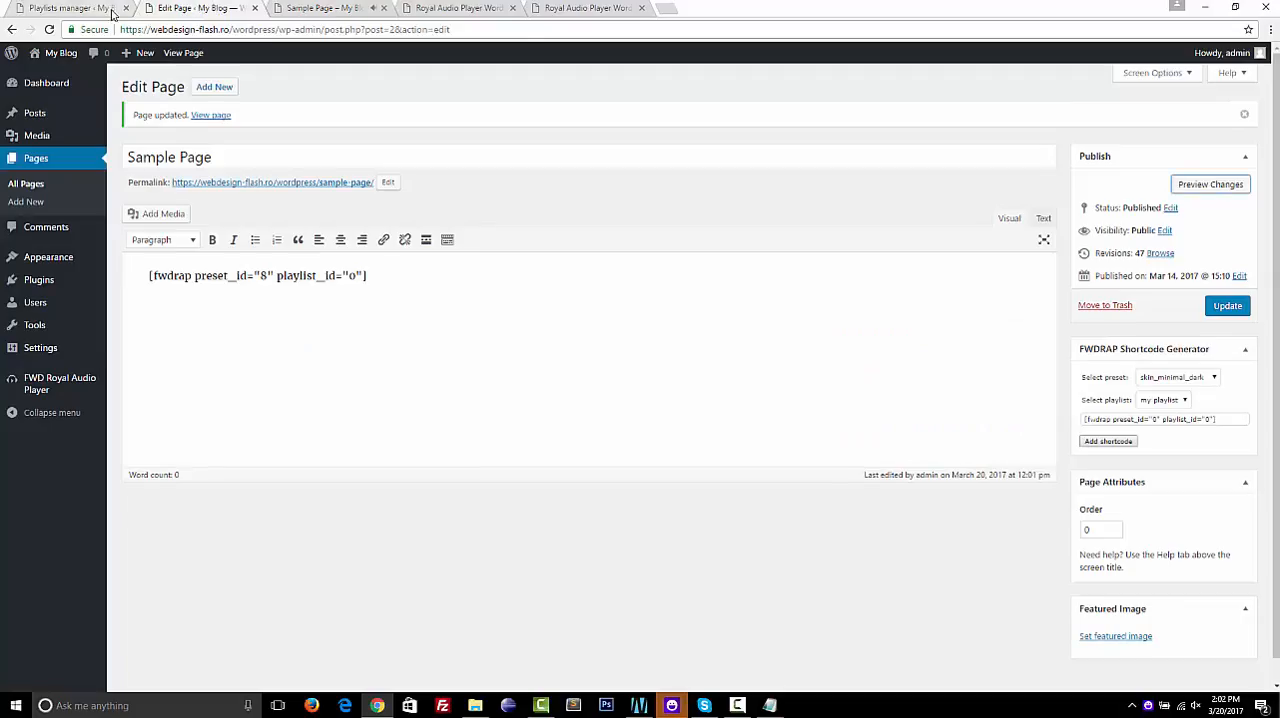
left_click(105, 10)
left_click(334, 128)
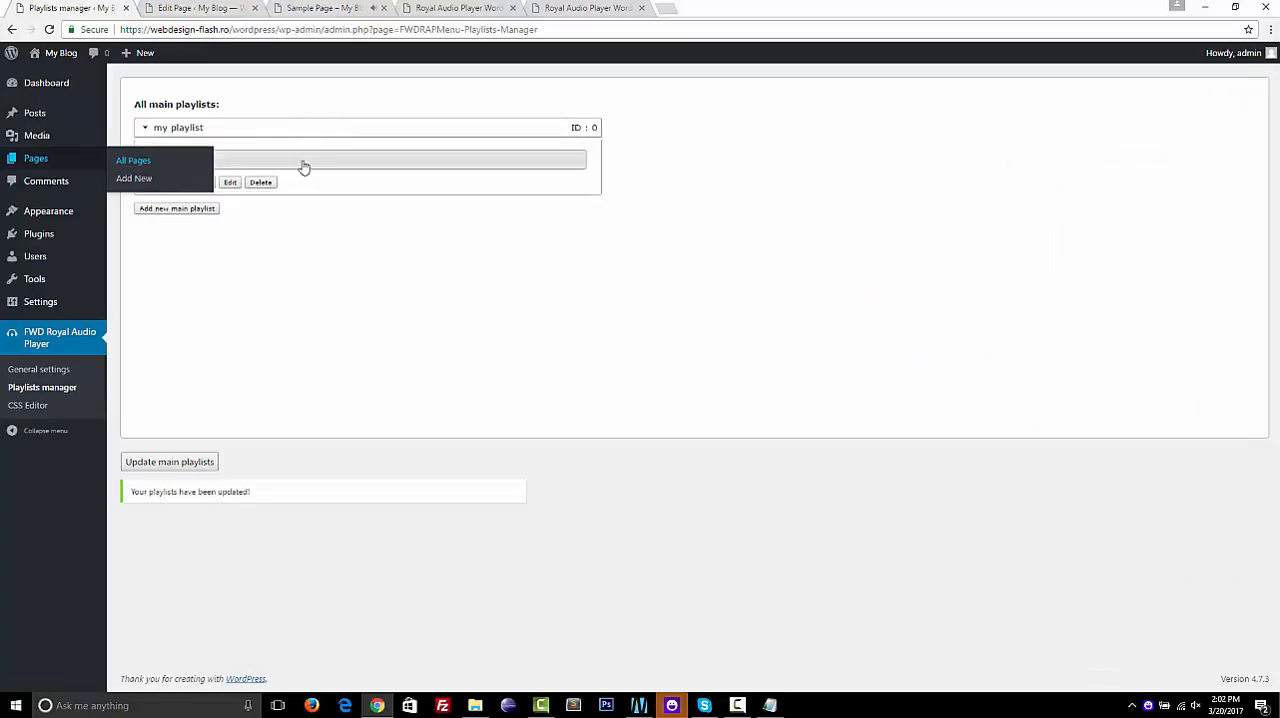
left_click(301, 168)
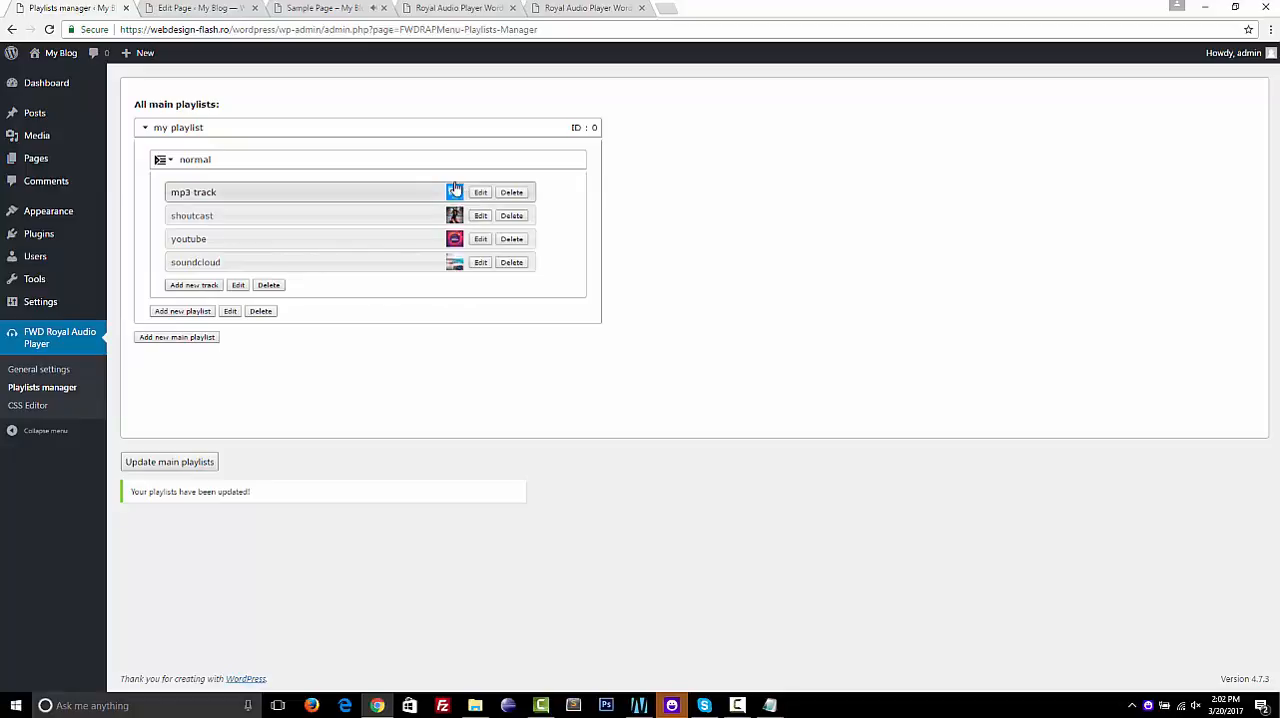
left_click(436, 9)
left_click(330, 8)
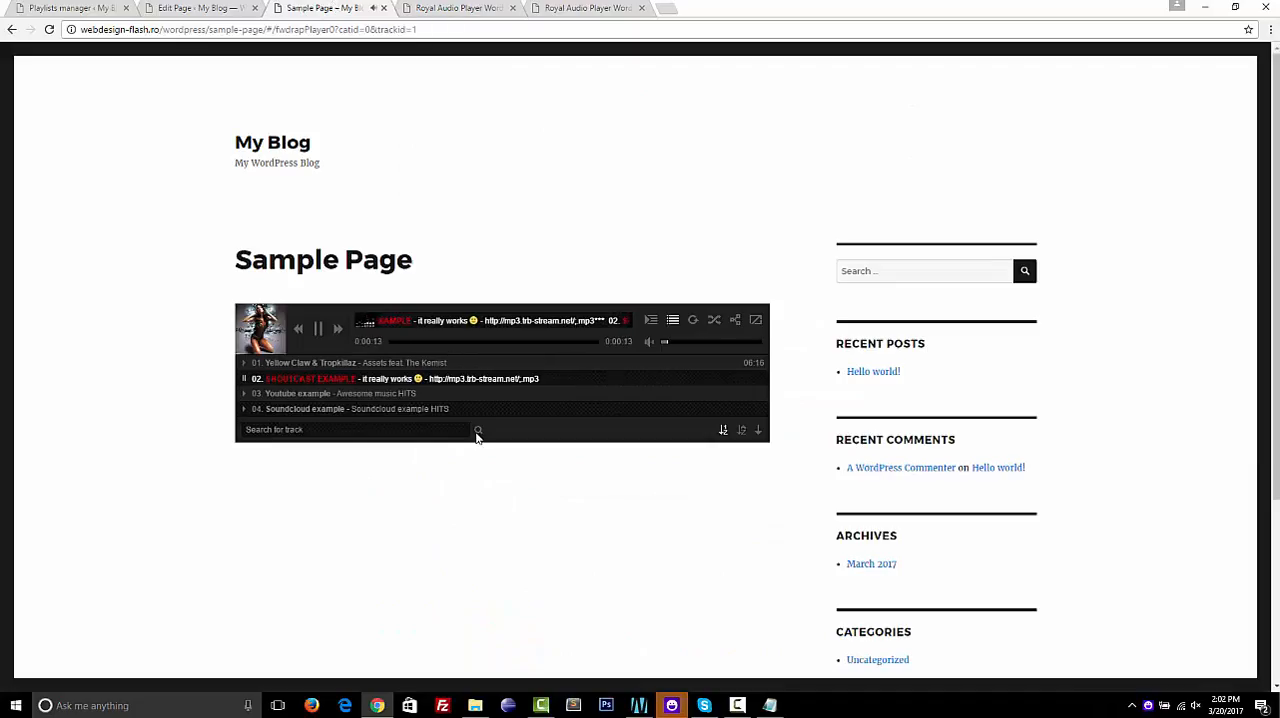
Play the Youtube and Soundcloud example tracks in the embedded player, seek ahead in each, and pause playback
left_click(416, 395)
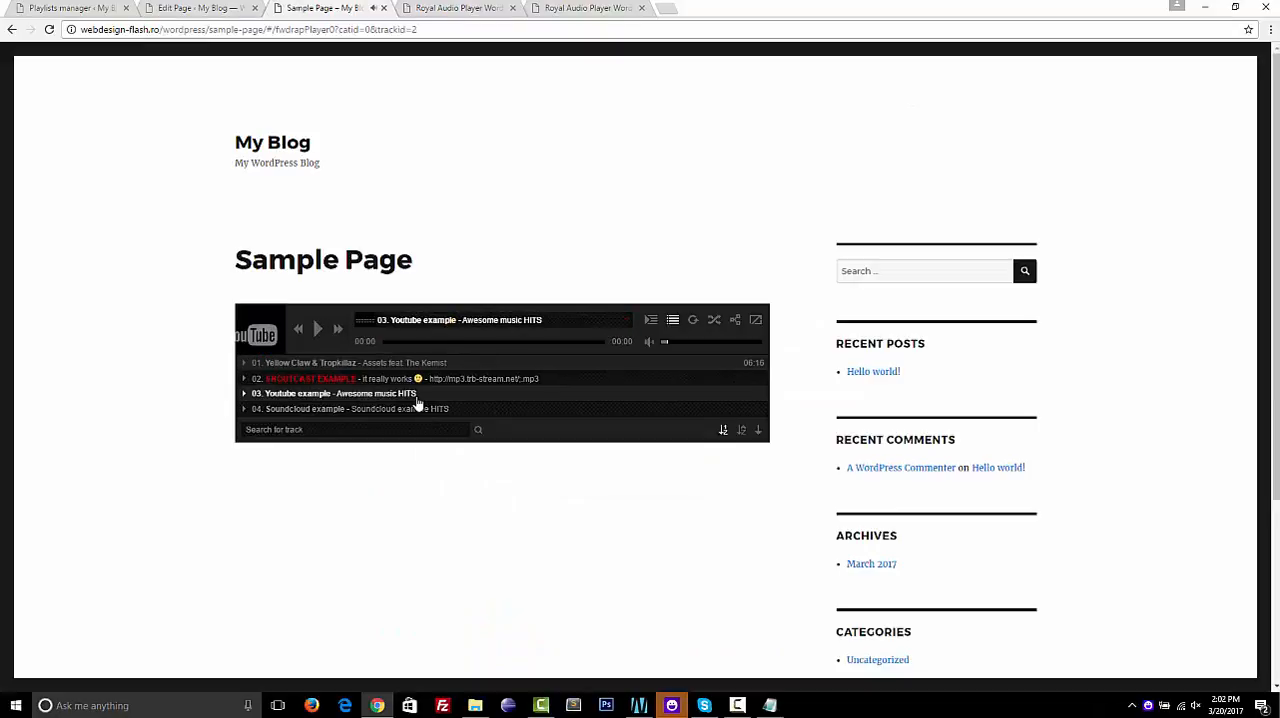
left_click(457, 342)
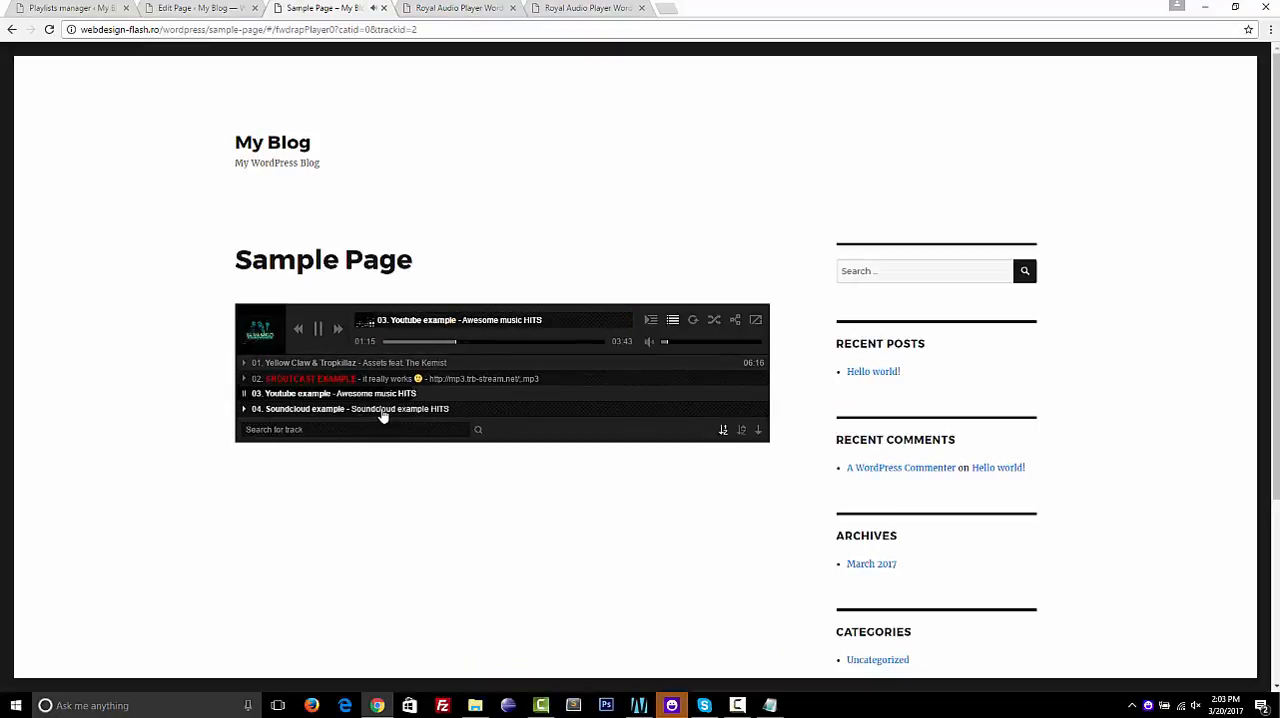
left_click(382, 410)
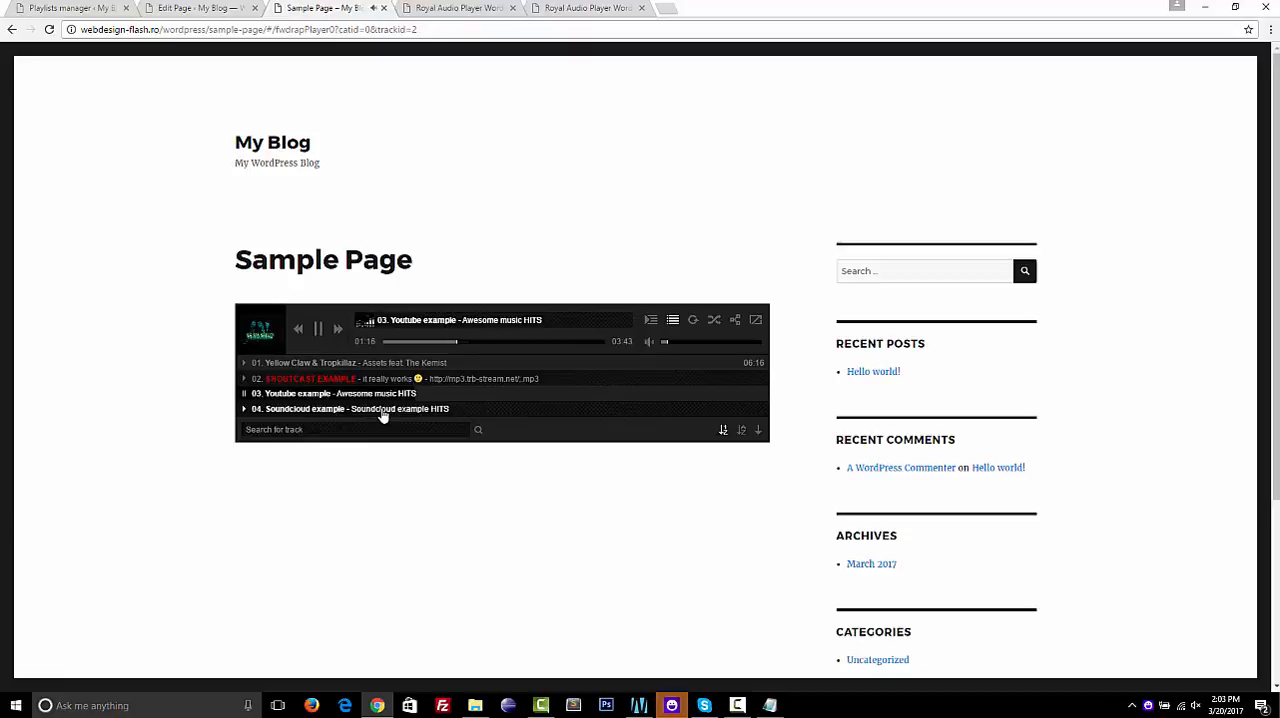
left_click(457, 345)
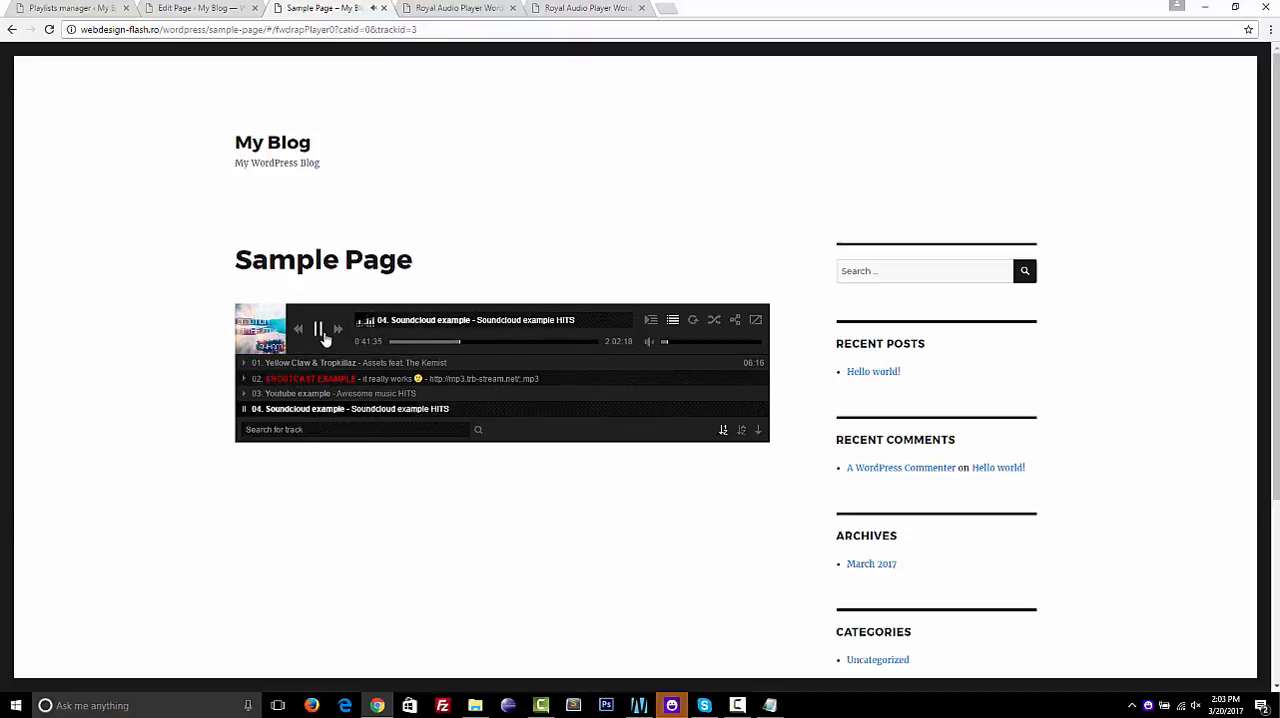
left_click(320, 330)
Start a new playlist in "my playlist" with the type podcast and the name "podcast"
left_click(193, 9)
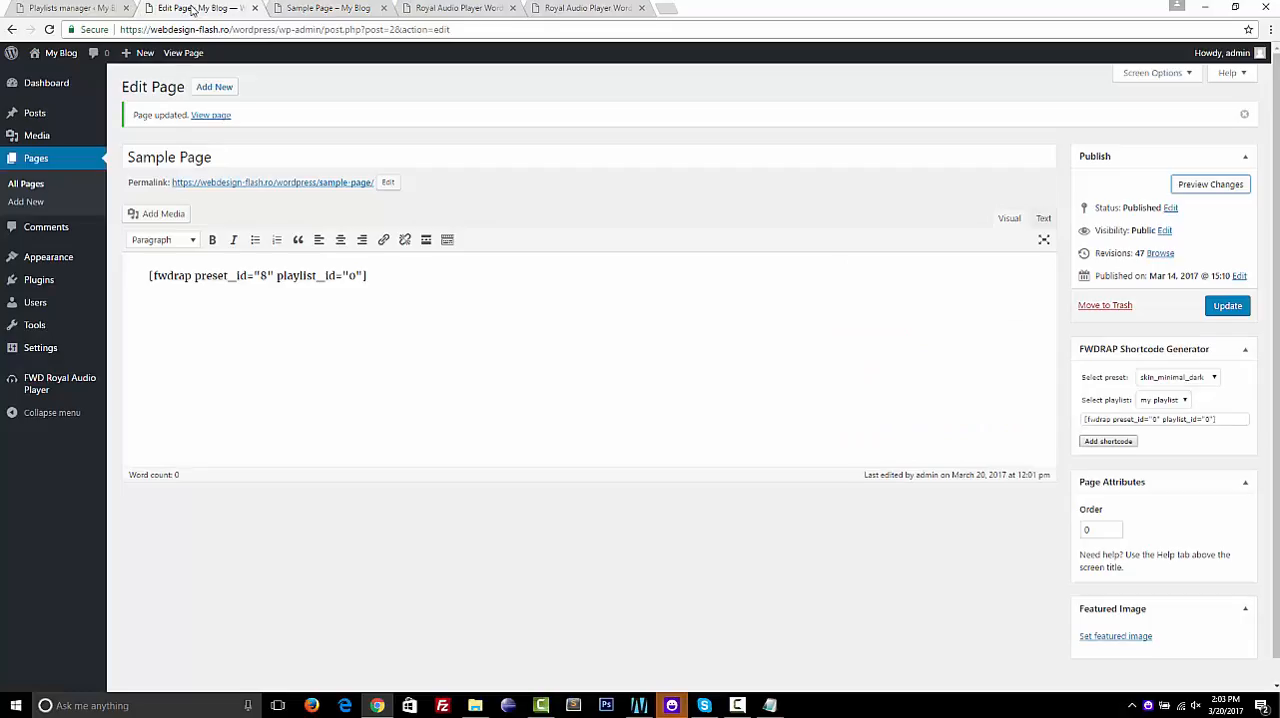
left_click(84, 10)
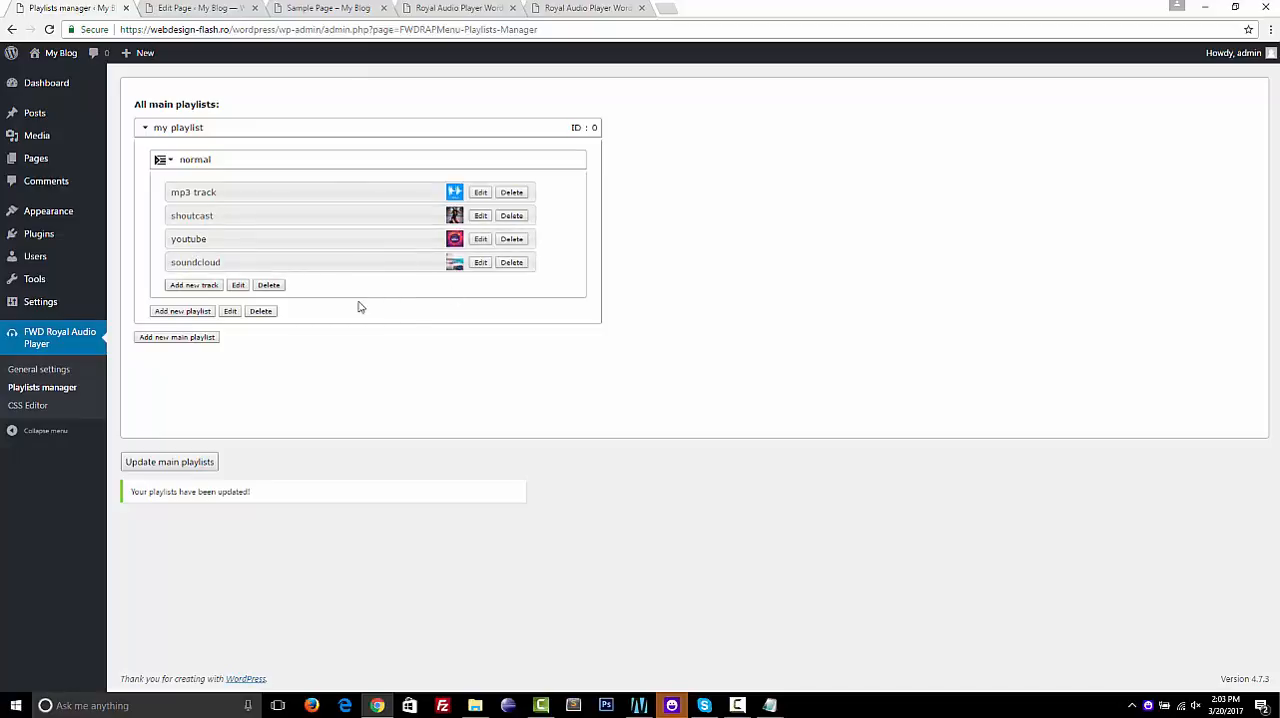
left_click(196, 313)
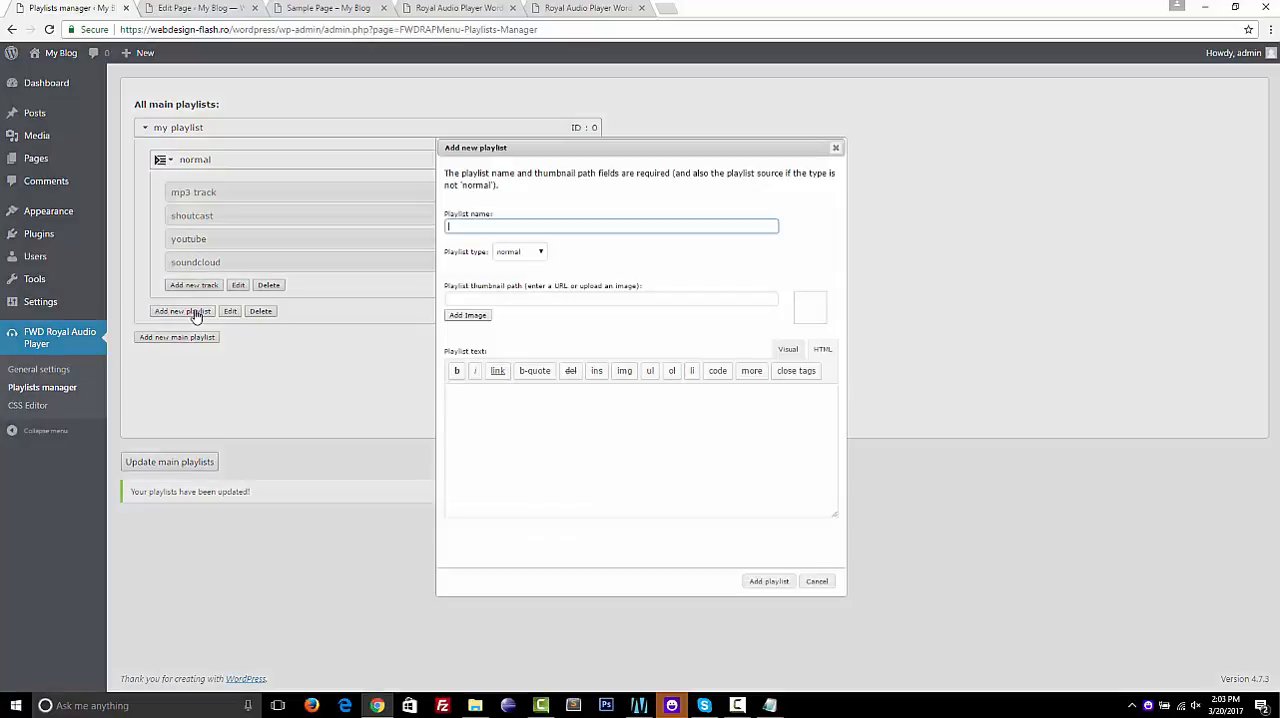
left_click(541, 251)
left_click(525, 274)
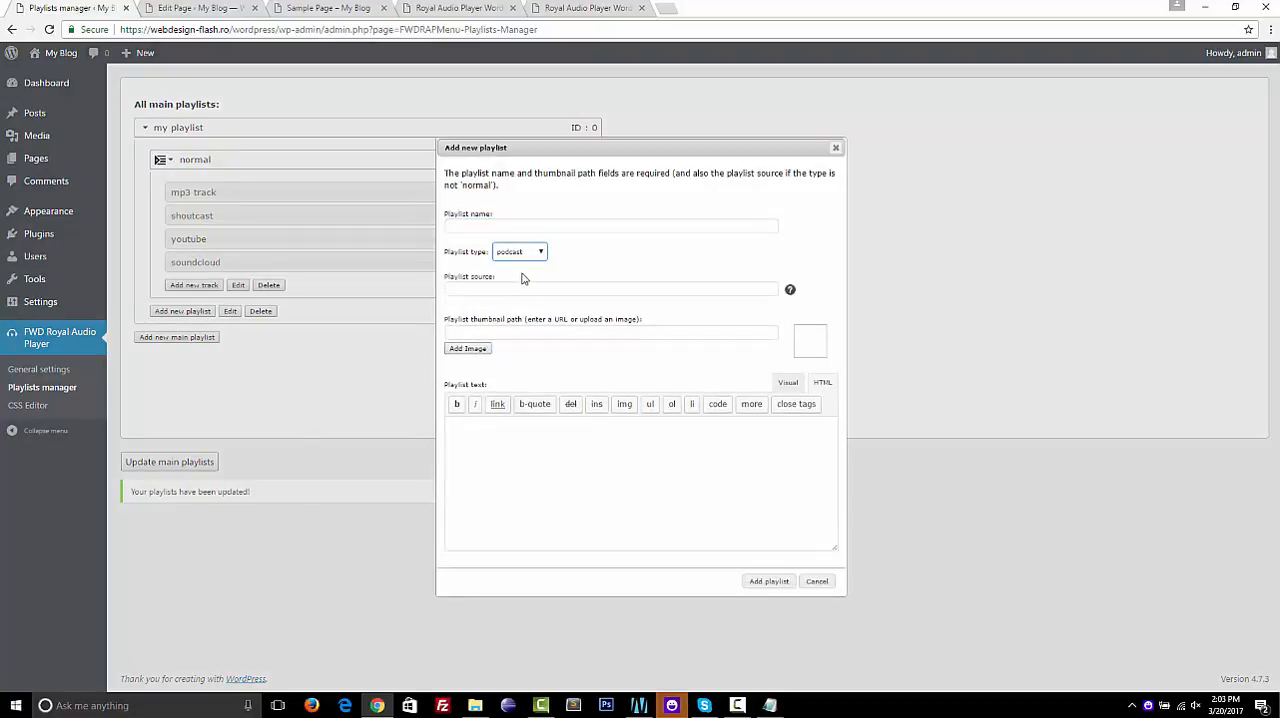
left_click(487, 225)
type("podcast")
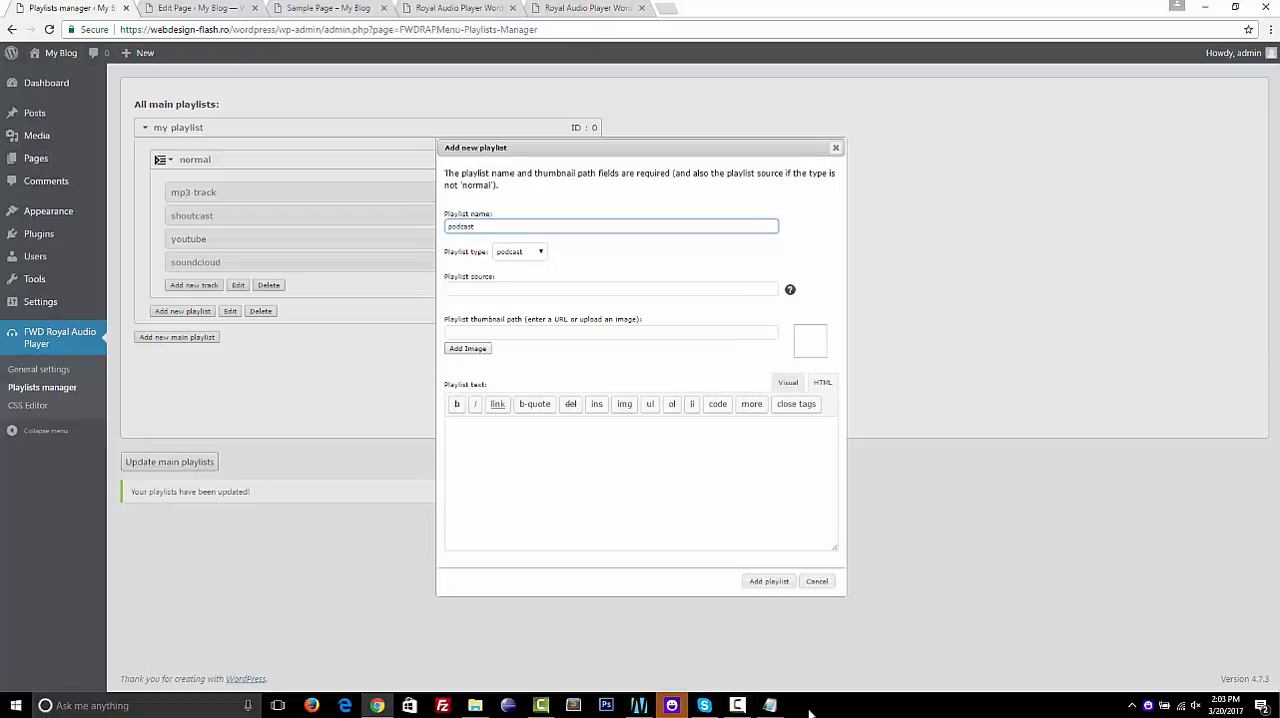
left_click(769, 705)
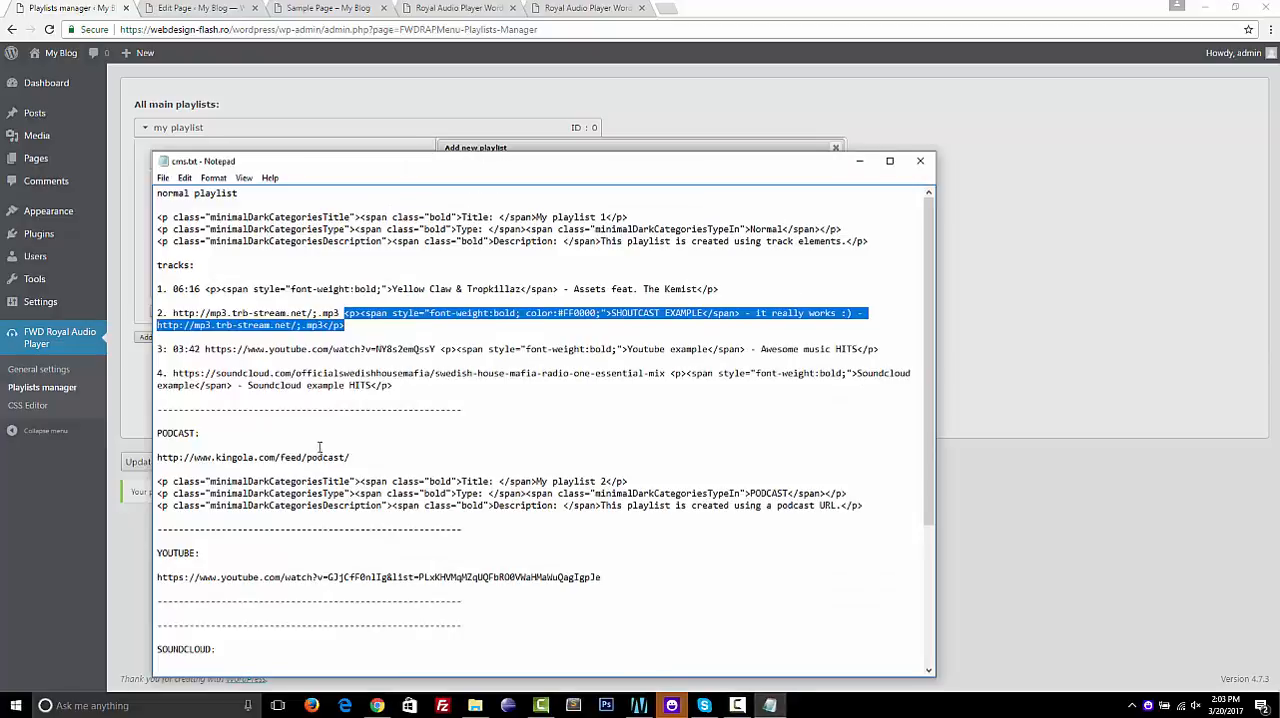
left_click_drag(156, 457, 372, 457)
key("ctrl+c")
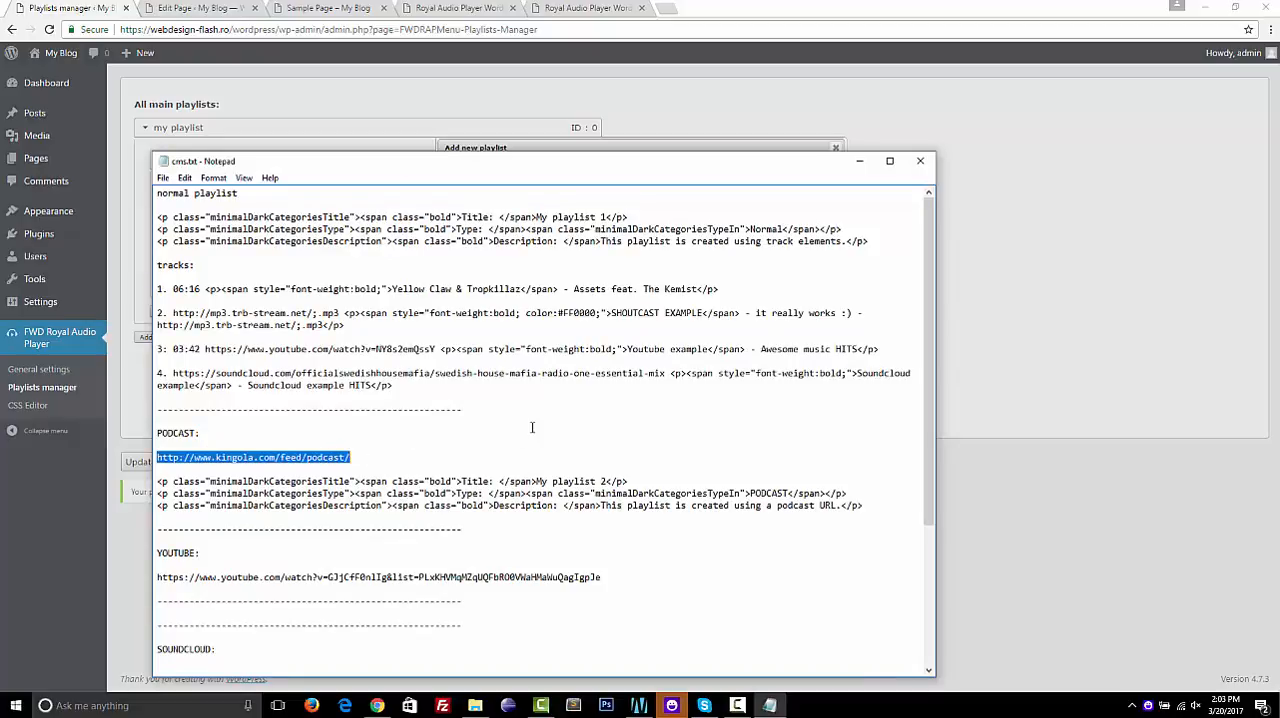
left_click(990, 371)
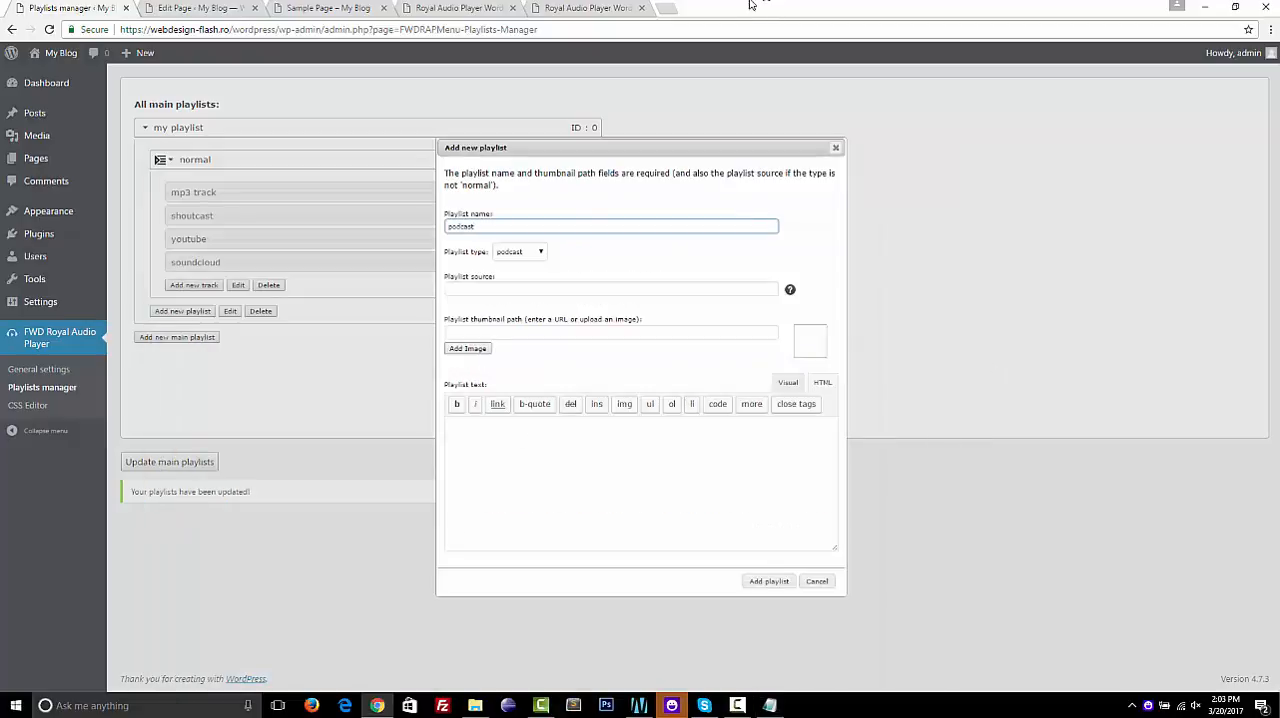
left_click(669, 8)
key("ctrl+v")
key("Return")
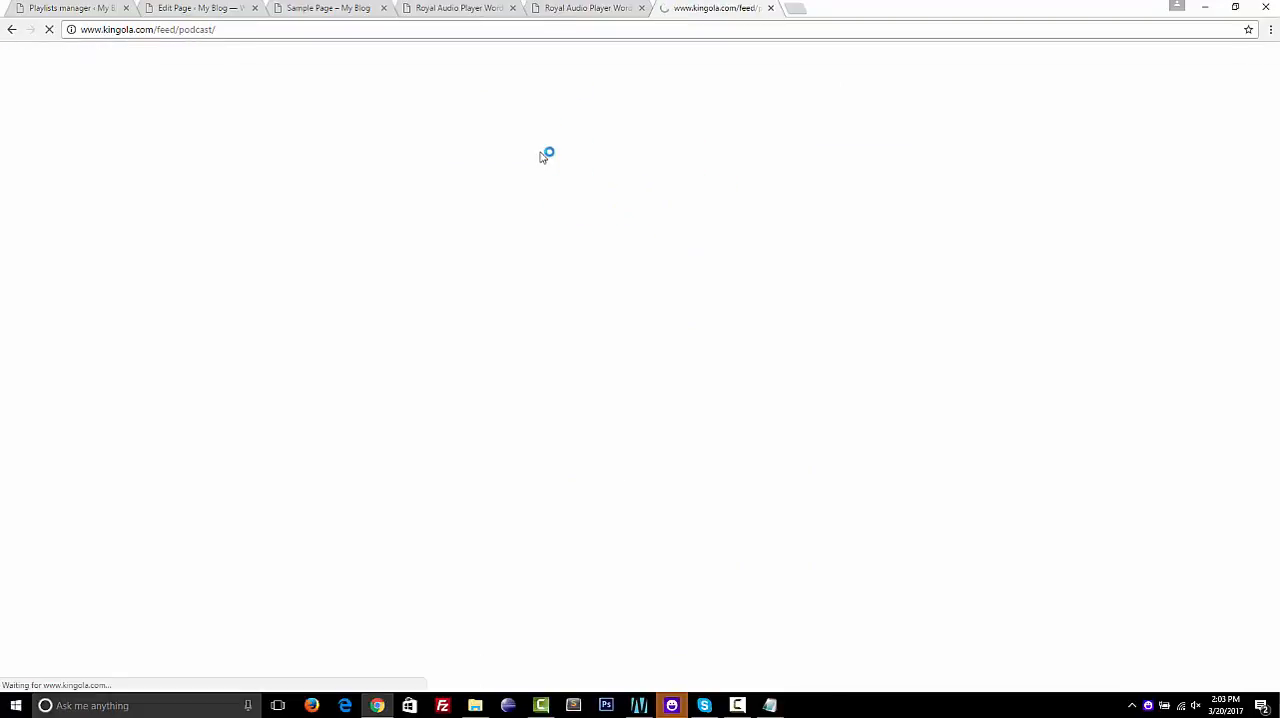
Look through the podcast feed's XML and close its browser tab
scroll(493, 308, "down", 10)
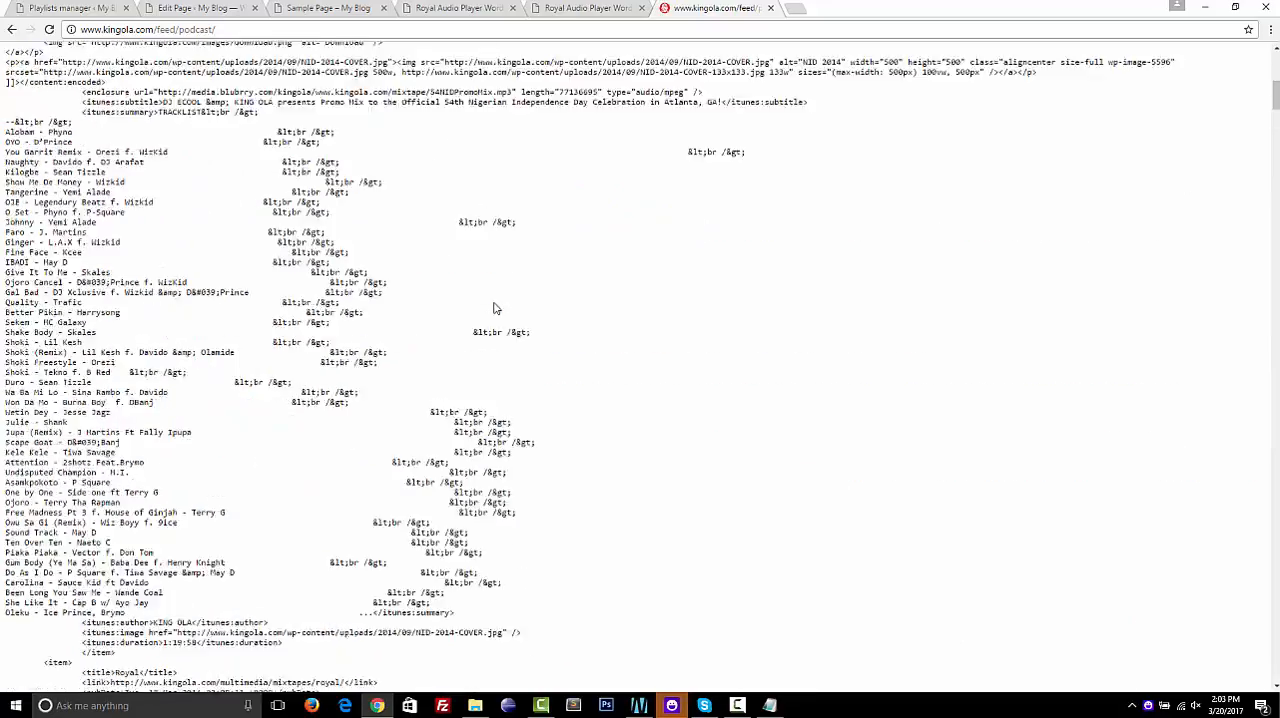
scroll(493, 308, "up", 10)
key("ctrl+w")
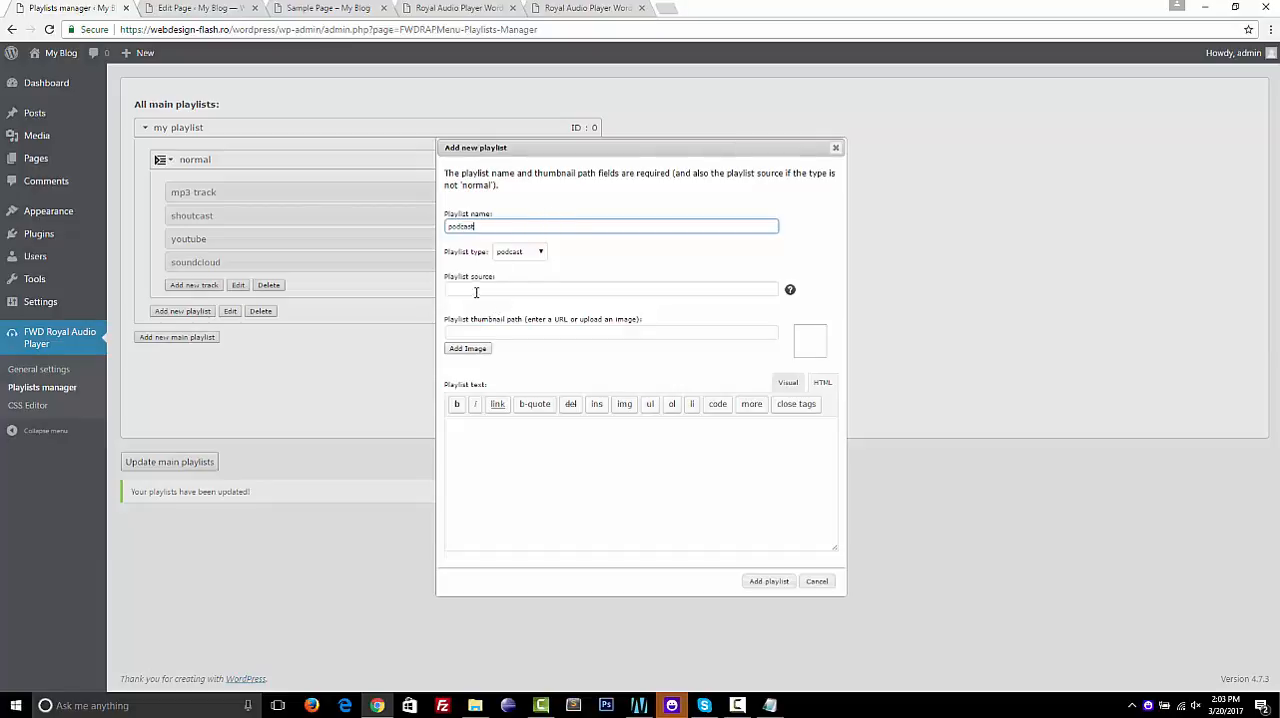
left_click(476, 290)
type("http://www.kingpola.com/feed/podcast/")
left_click(470, 349)
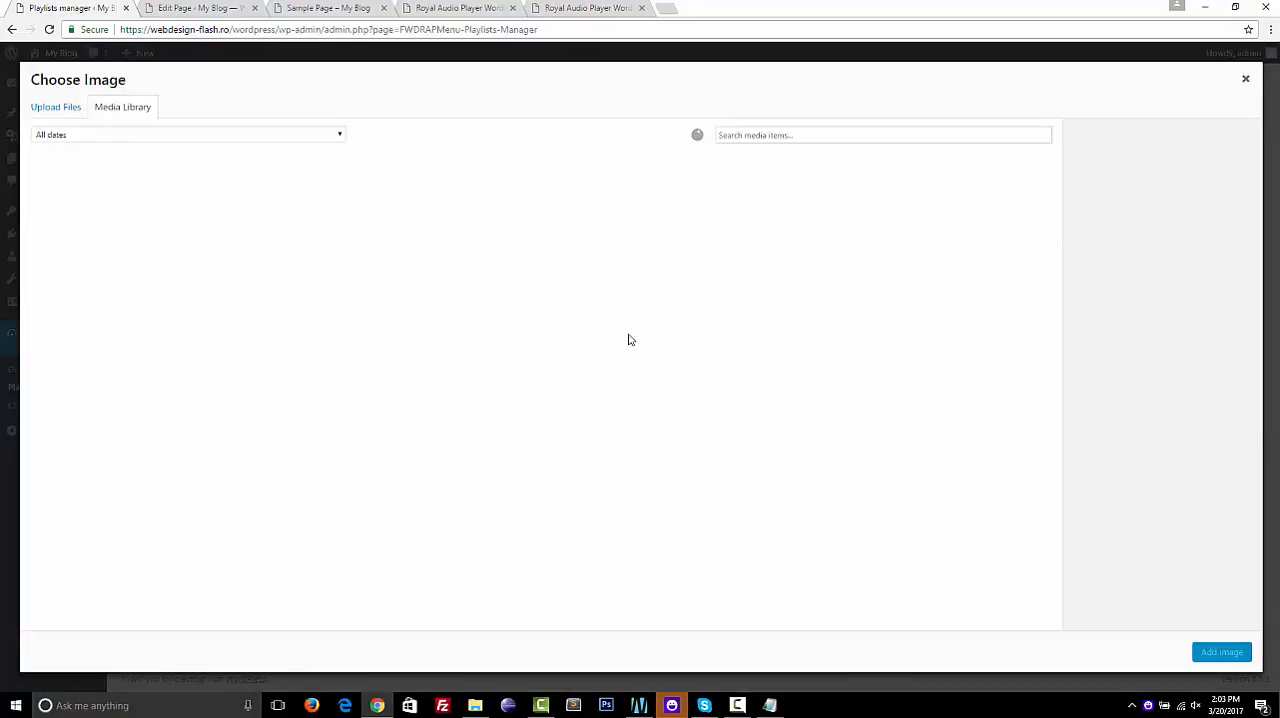
left_click(114, 240)
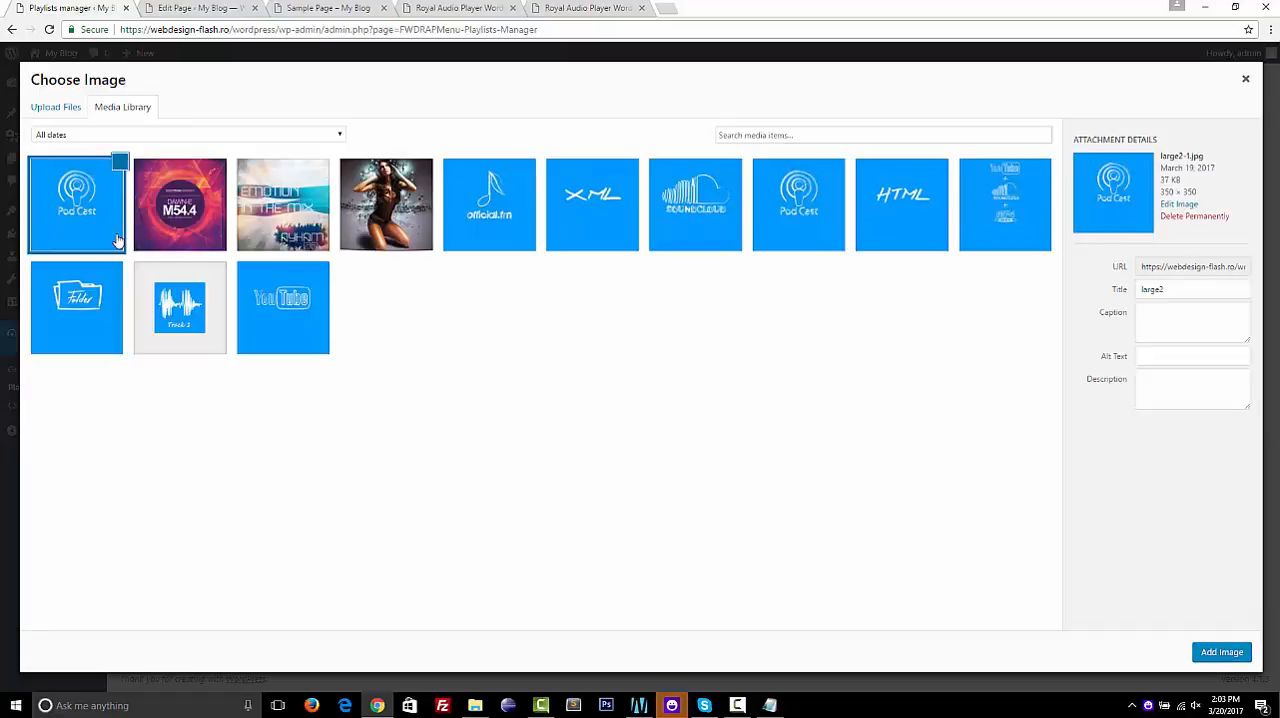
left_click(1222, 652)
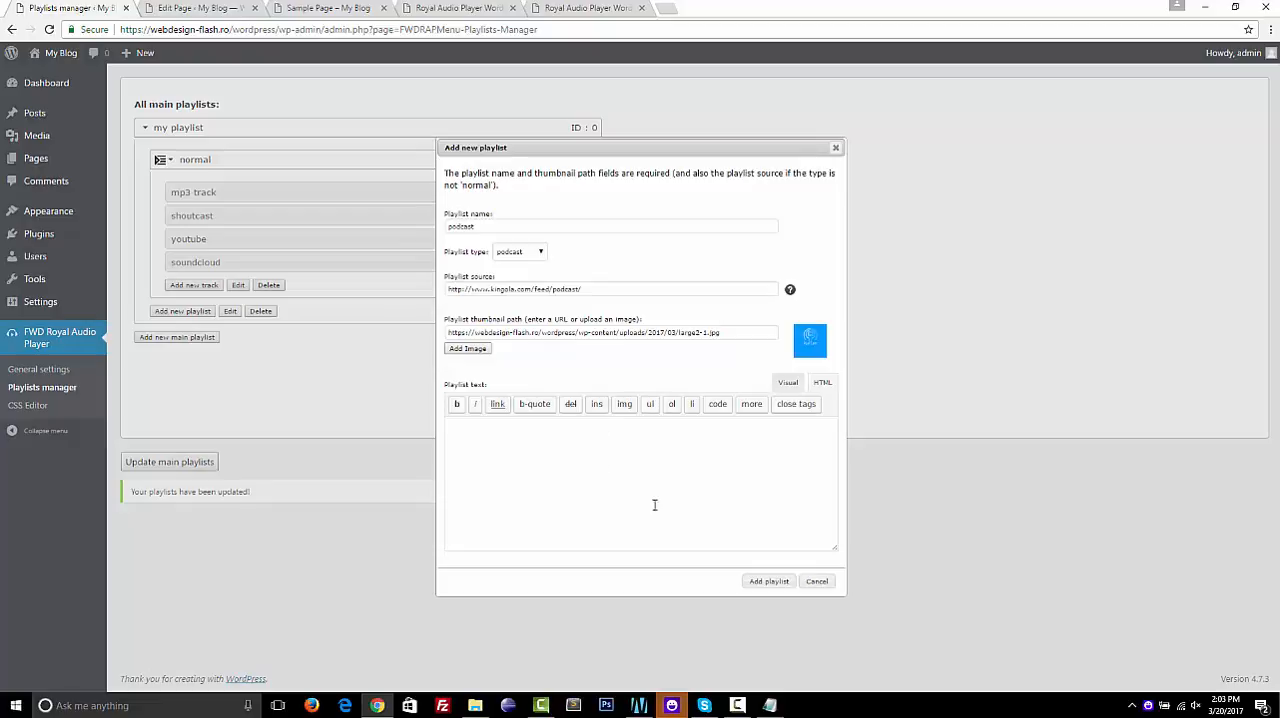
left_click(770, 582)
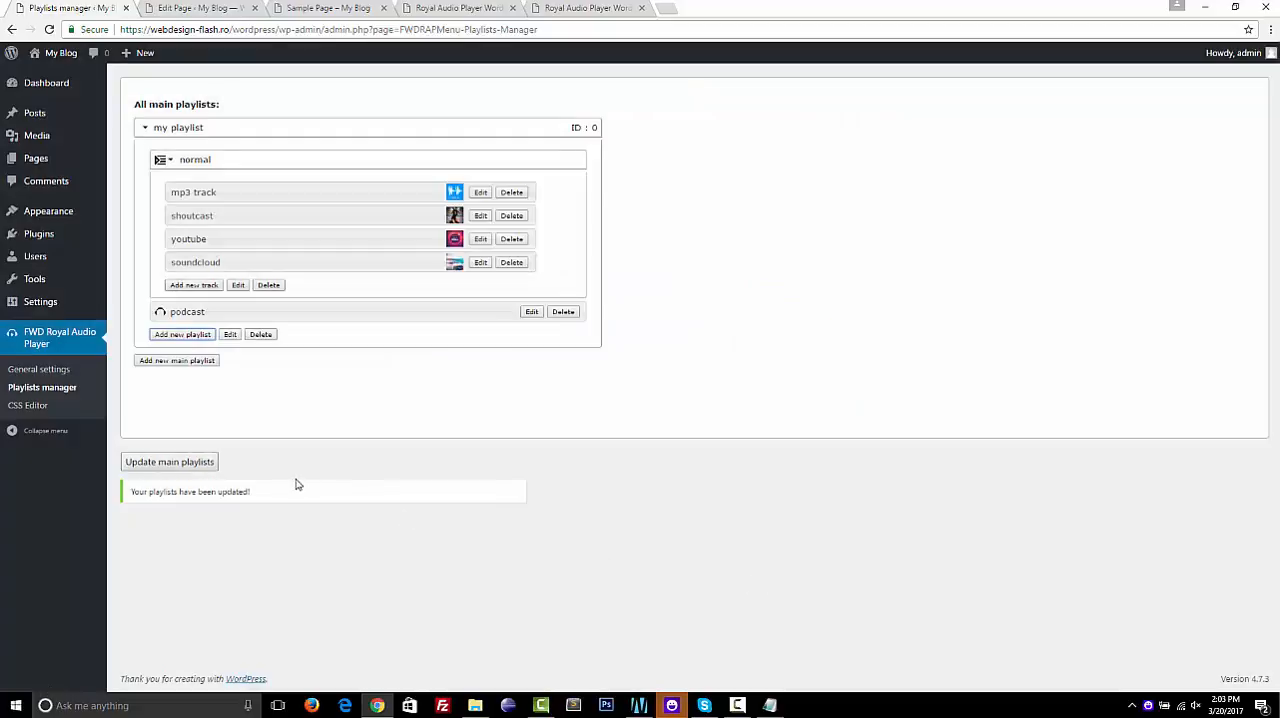
left_click(165, 462)
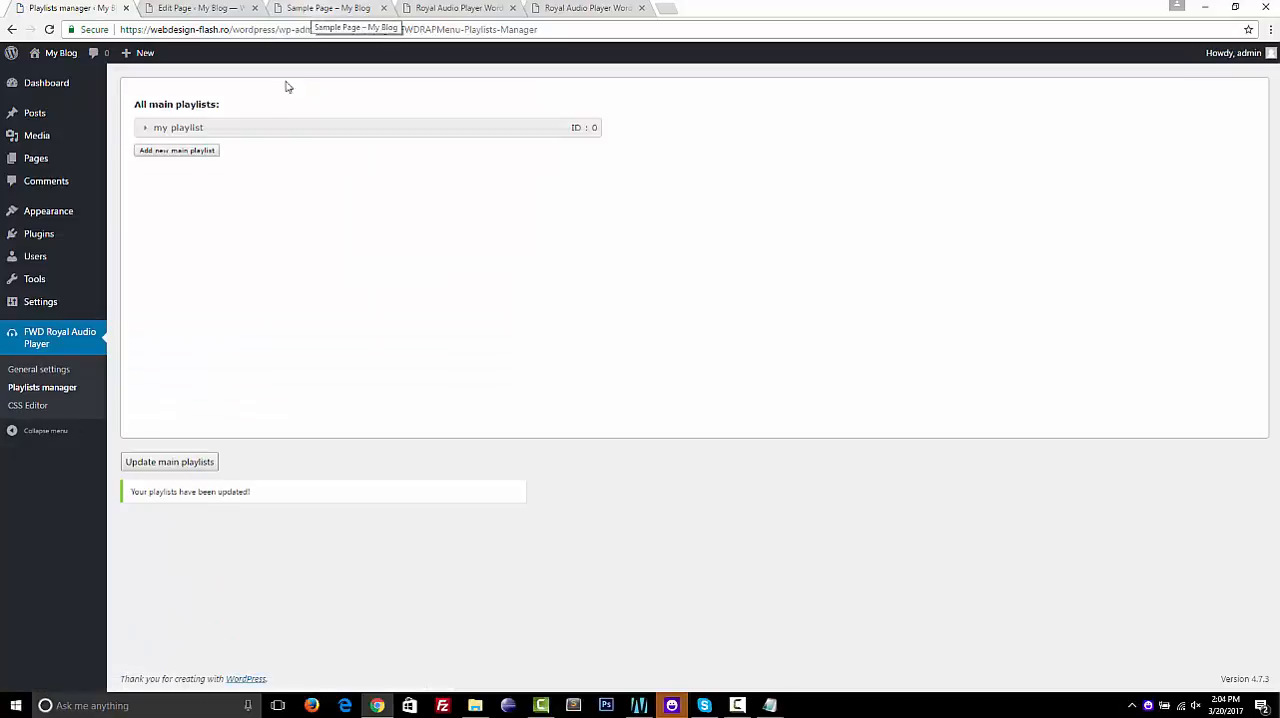
Expand "my playlist" in the playlists manager to review the playlists it contains
left_click(268, 128)
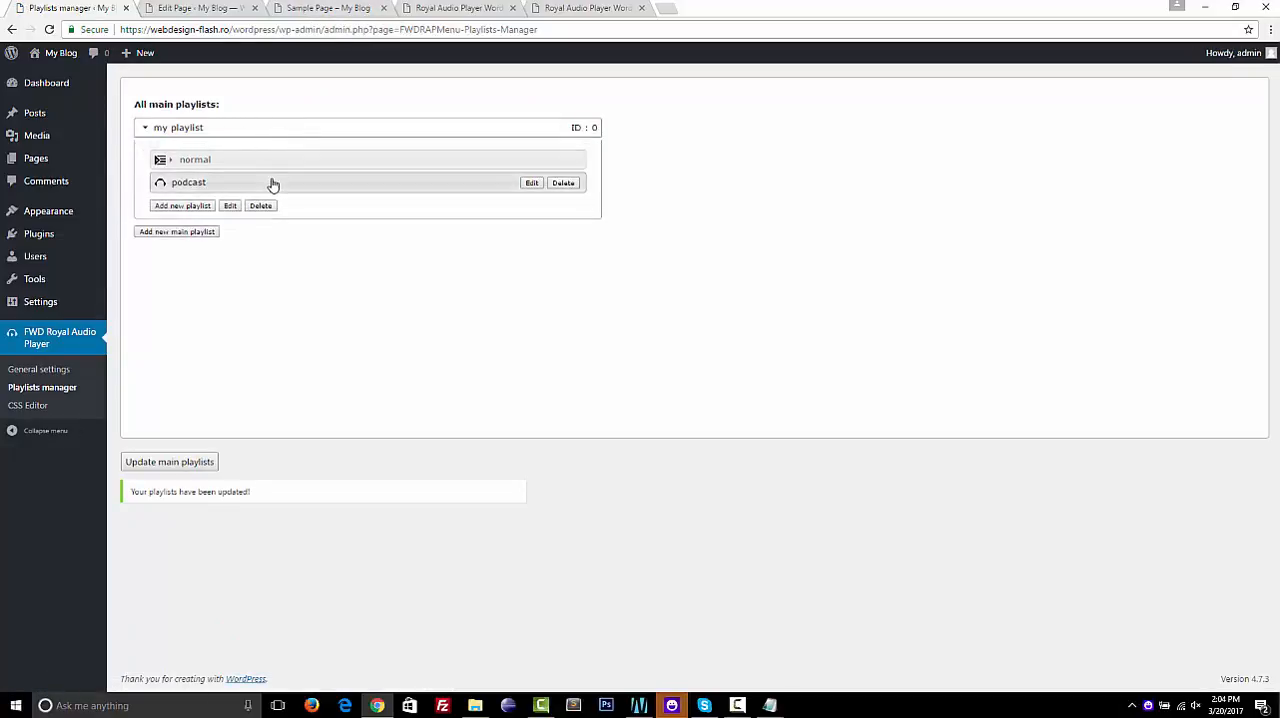
right_click(266, 171)
left_click(263, 176)
mouse_move(263, 176)
left_mouse_down()
mouse_move(254, 134)
mouse_move(263, 198)
left_mouse_up()
Reload Sample Page, load the podcast playlist in the embedded player, and turn the volume down
left_click(322, 8)
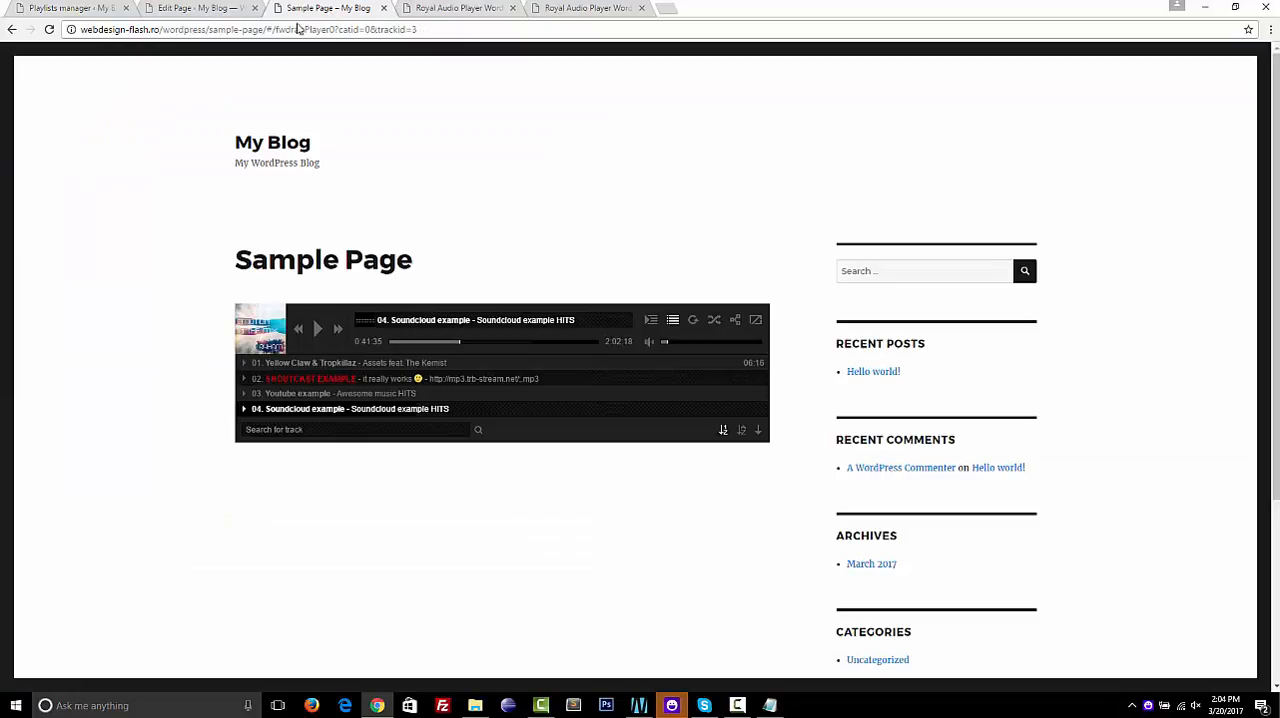
left_click(49, 30)
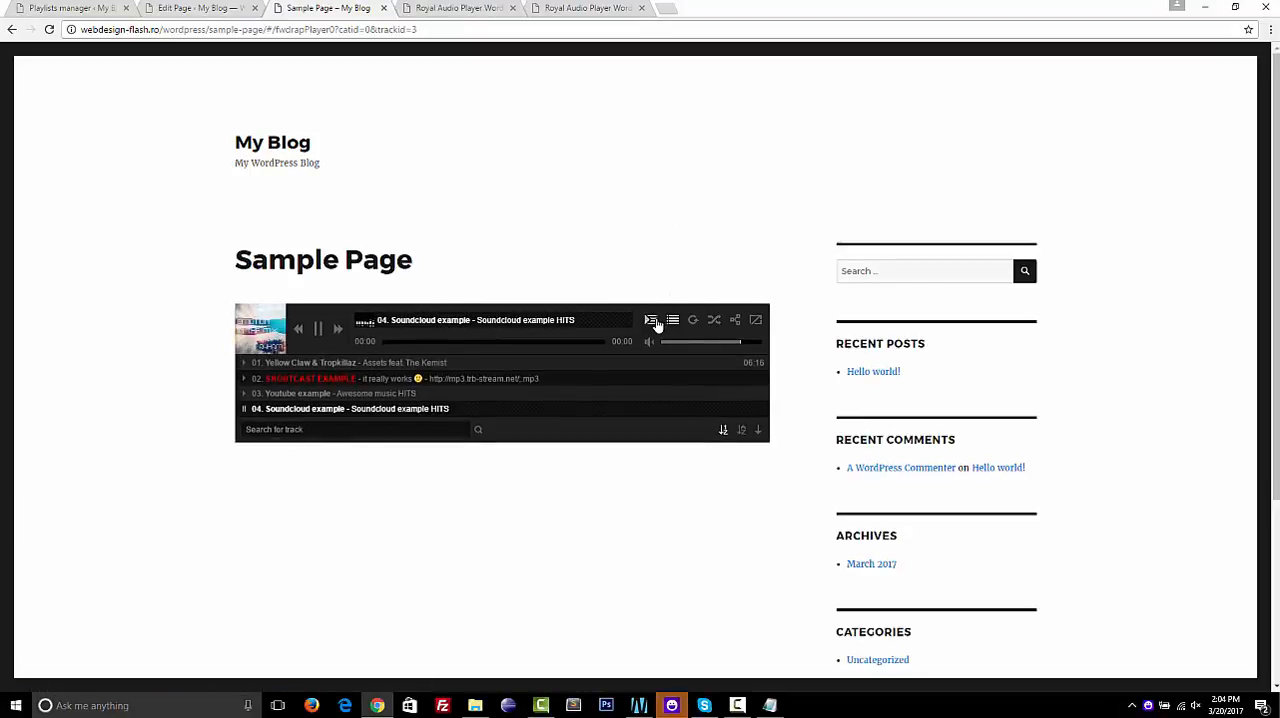
left_click(651, 320)
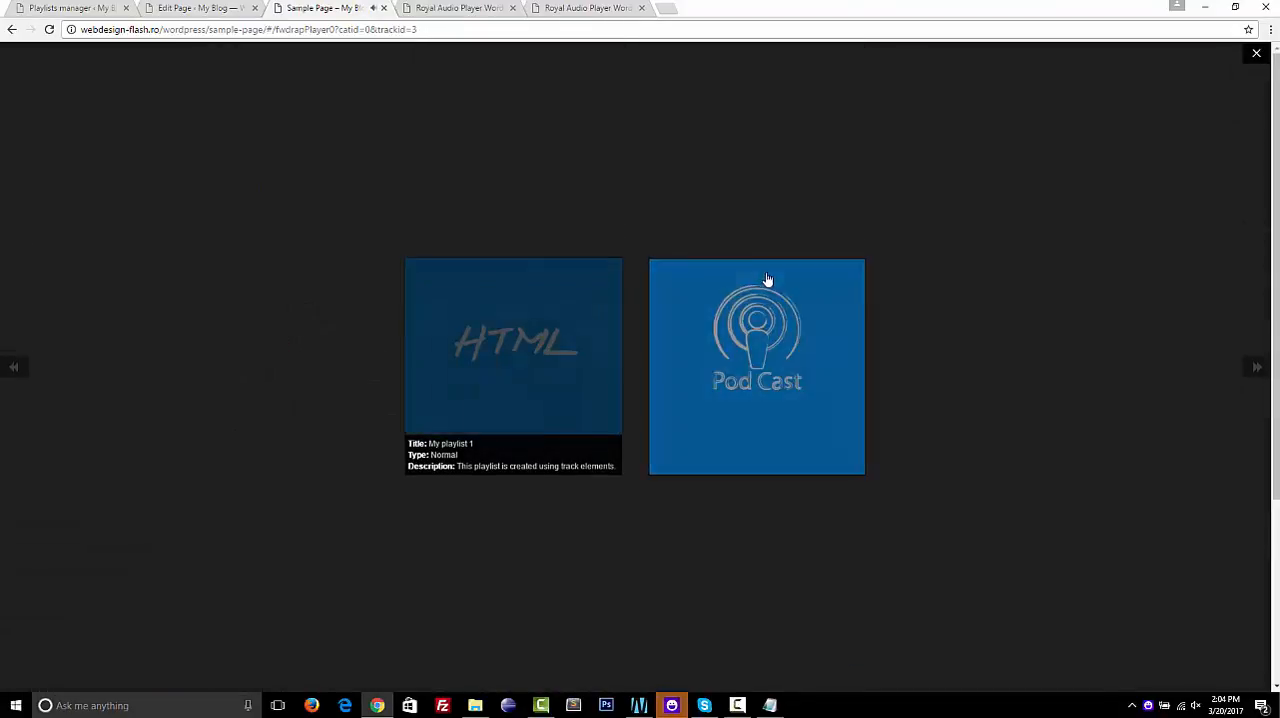
left_click(757, 366)
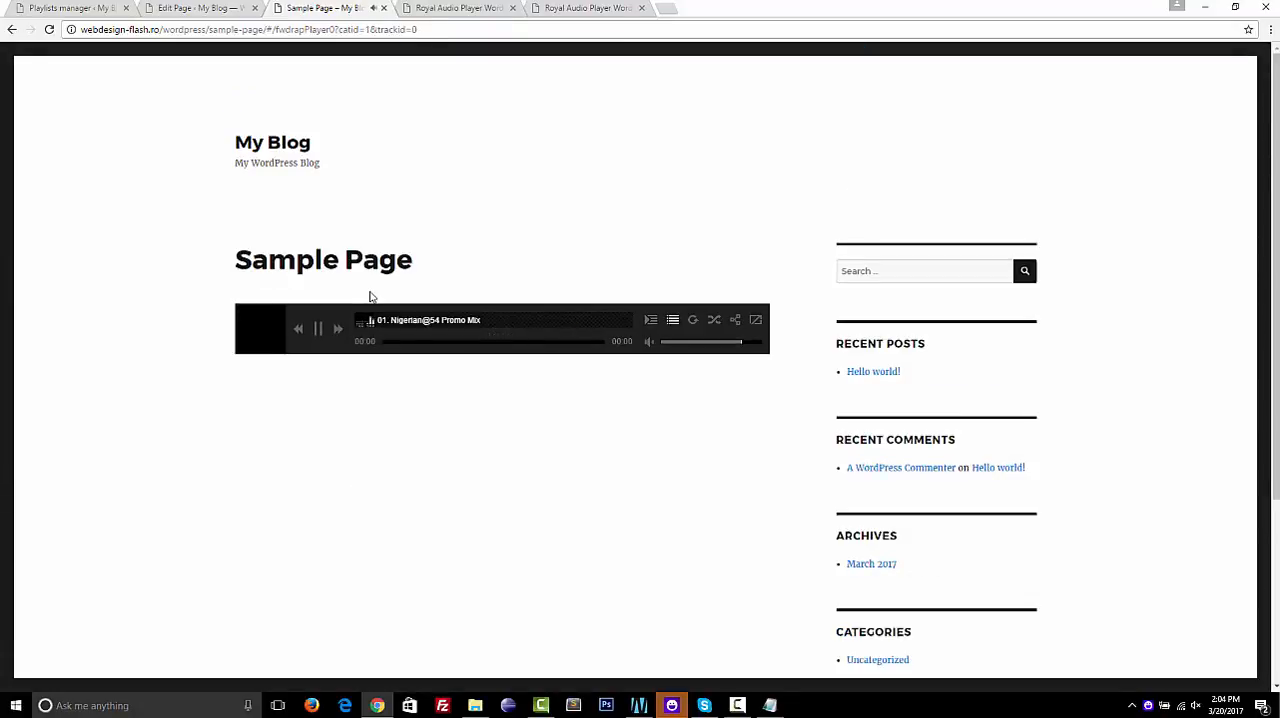
left_click(662, 343)
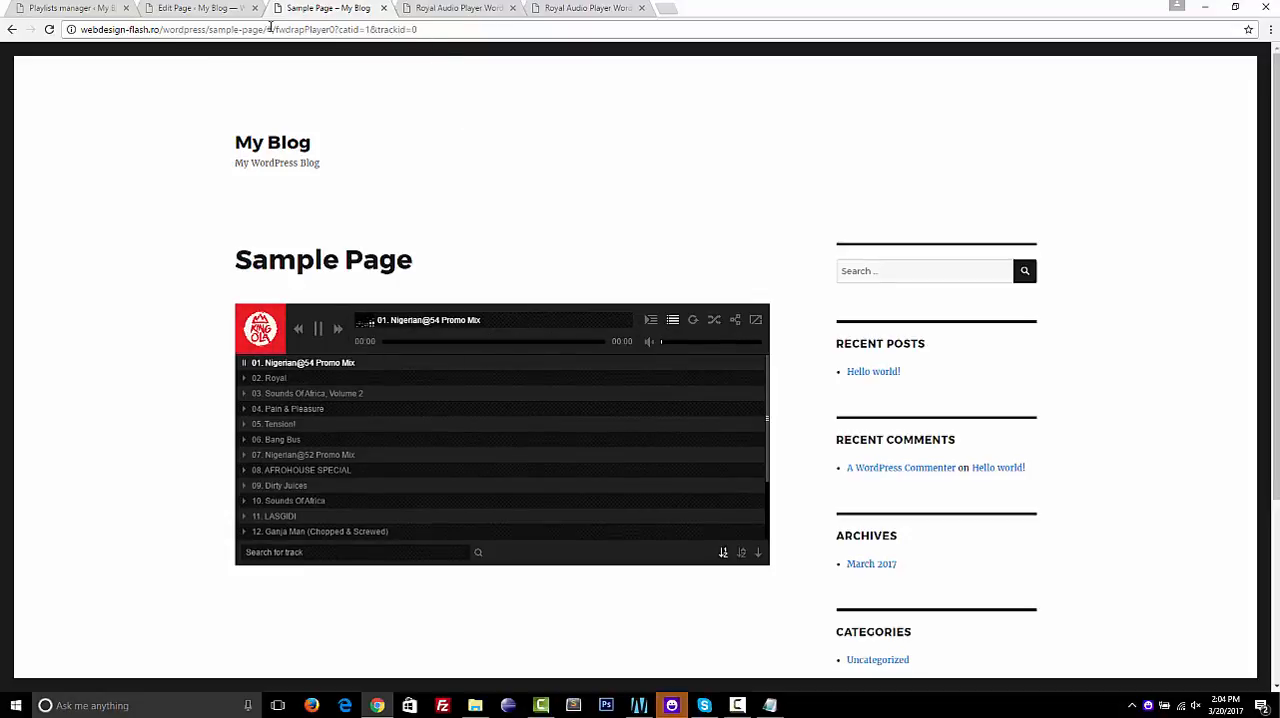
Test the player's deep linking by highlighting the URL's track parameters, stepping through browser history, and playing different tracks of the normal playlist
left_click_drag(267, 29, 422, 33)
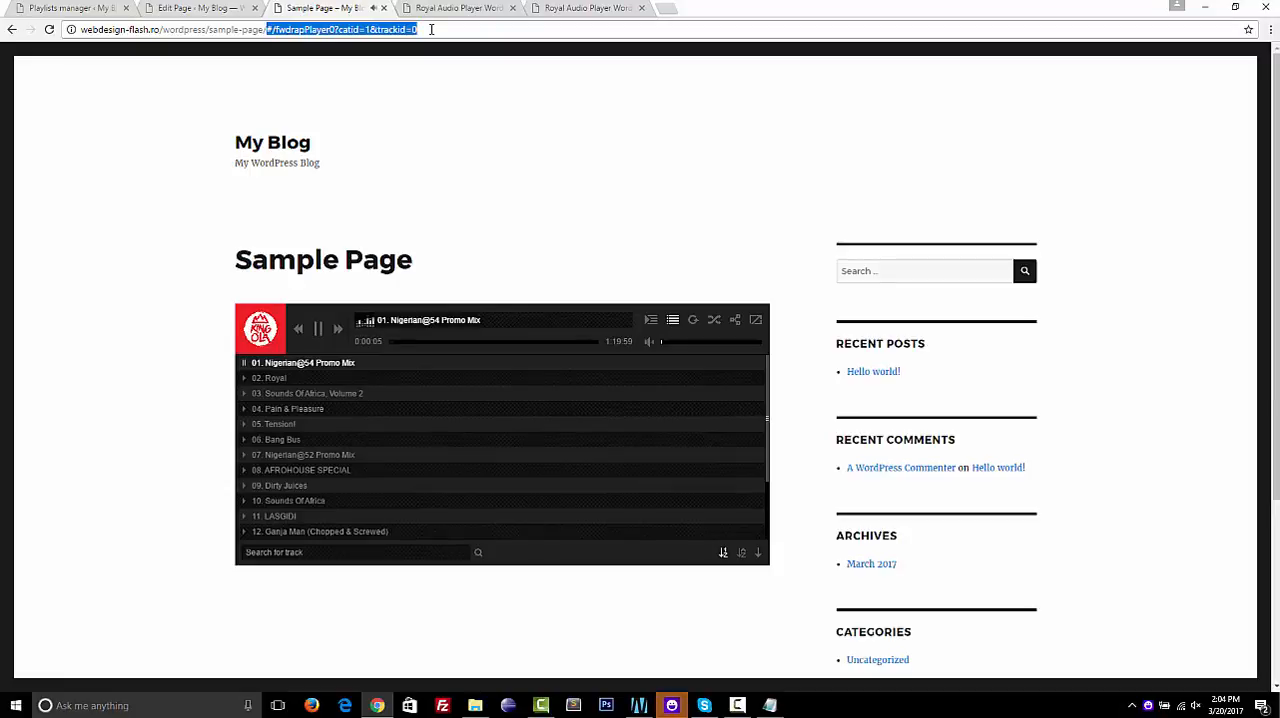
left_click(12, 29)
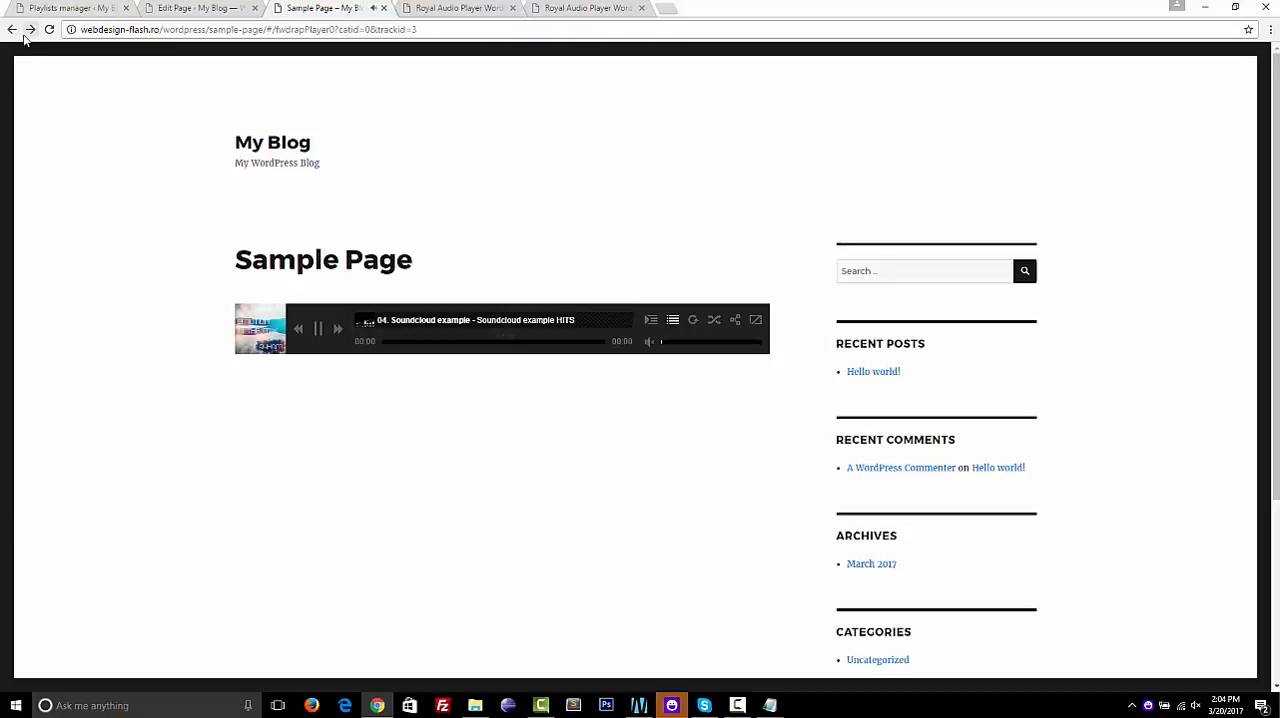
left_click(30, 29)
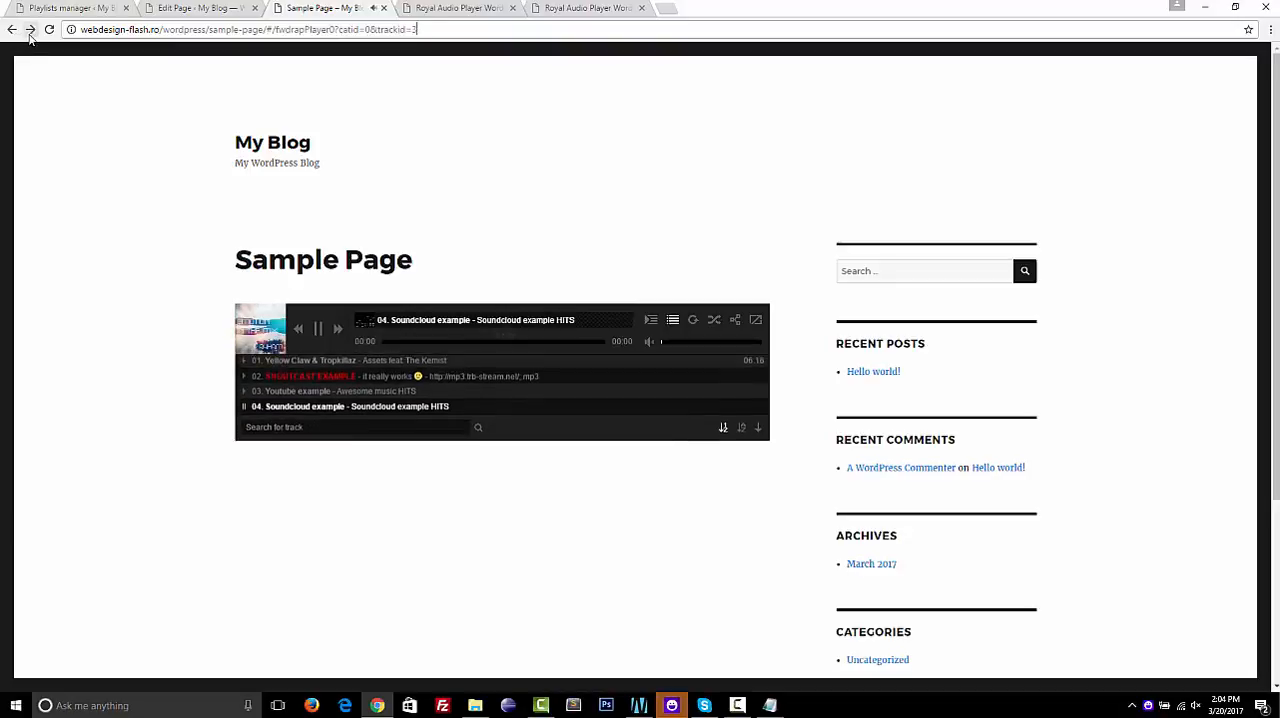
left_click(290, 378)
left_click(288, 393)
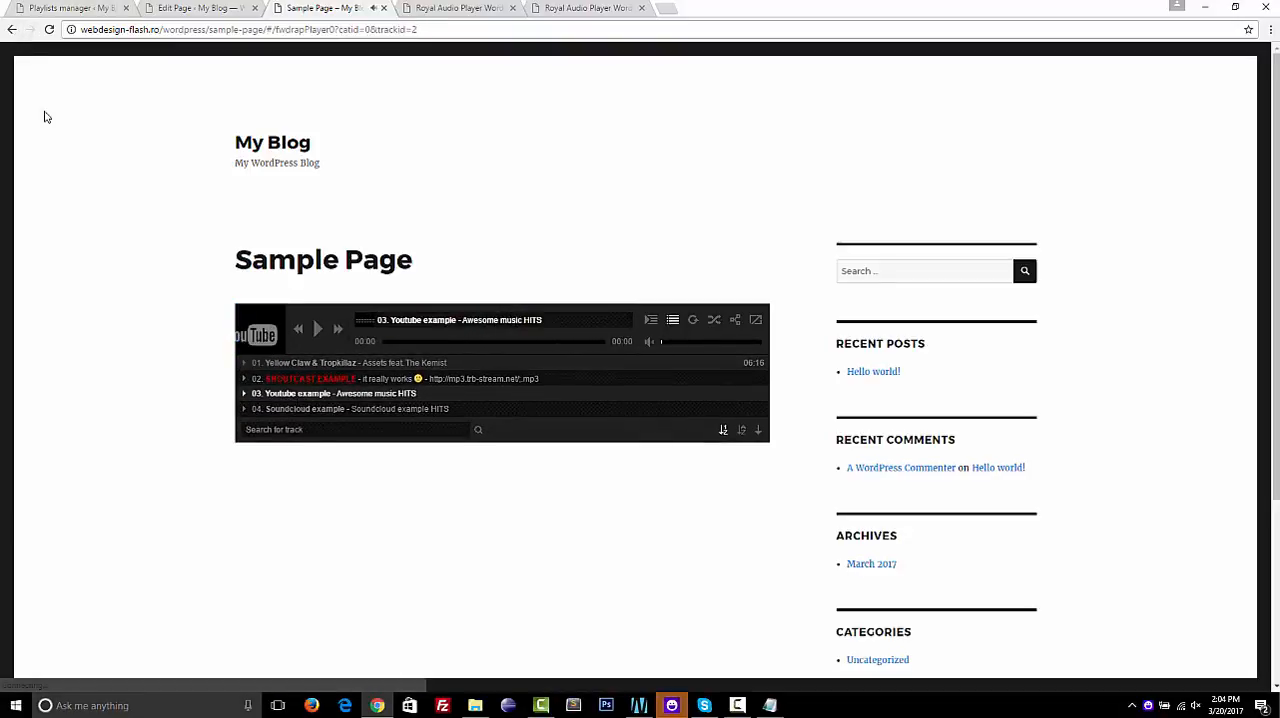
left_click(12, 29)
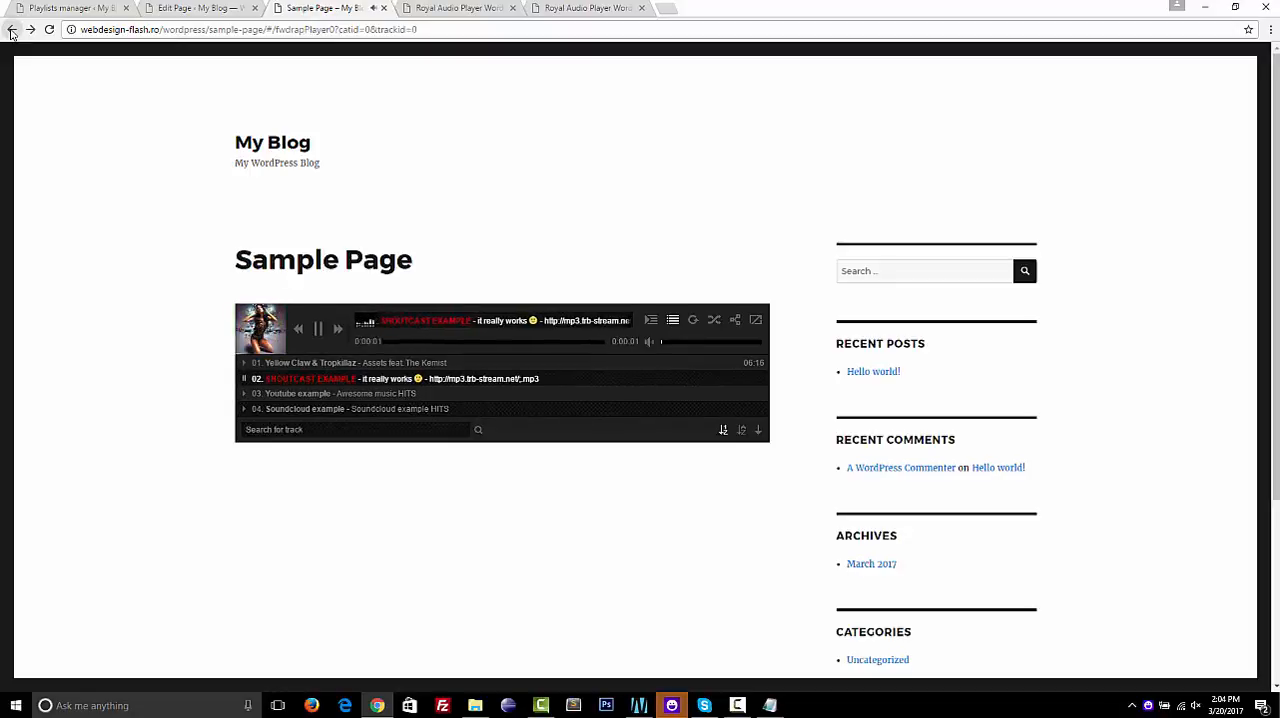
left_click(306, 394)
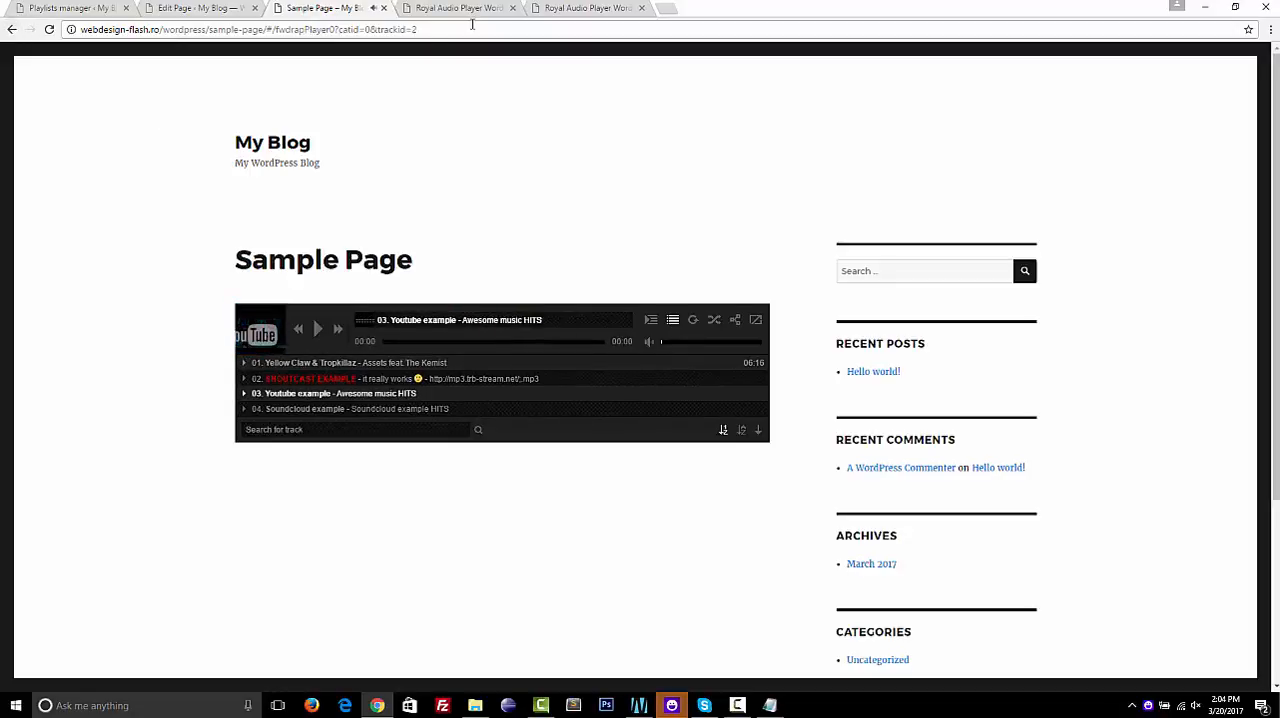
Open the Youtube example track's deep link in a new browser tab, check the player's share options, and close that tab
left_click(430, 29)
key("ctrl+c")
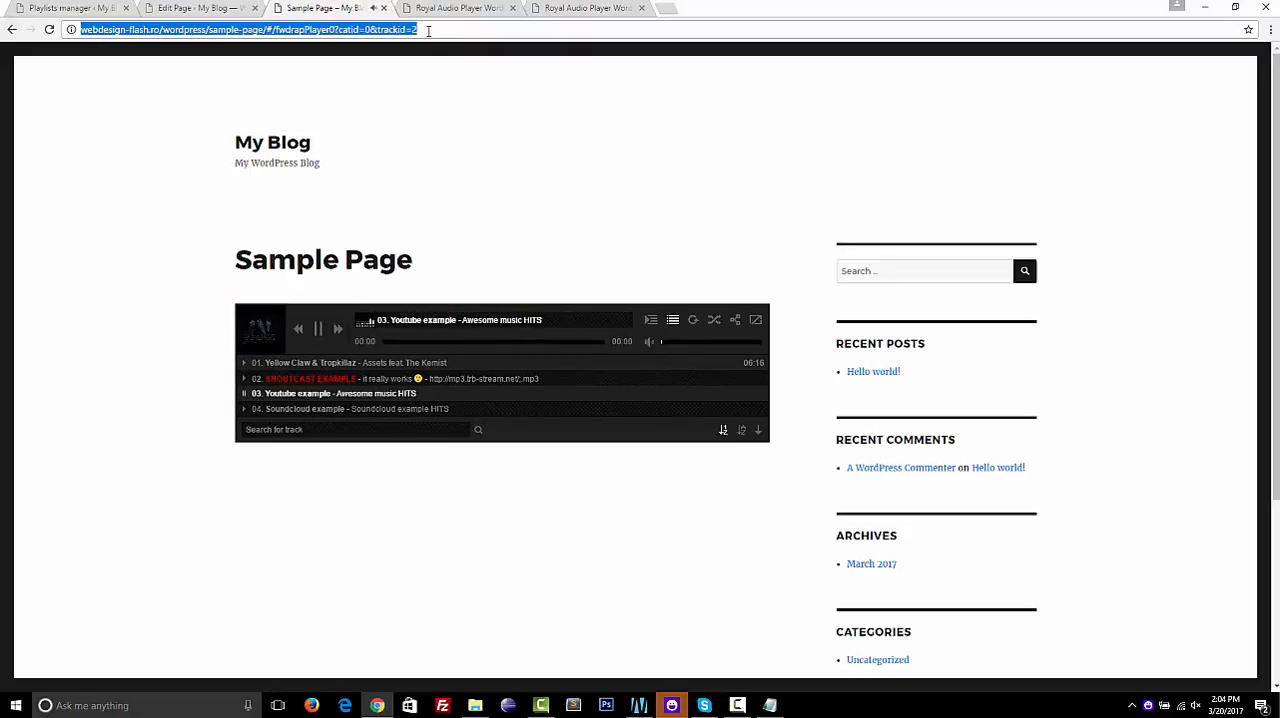
left_click(665, 10)
key("ctrl+v")
key("Return")
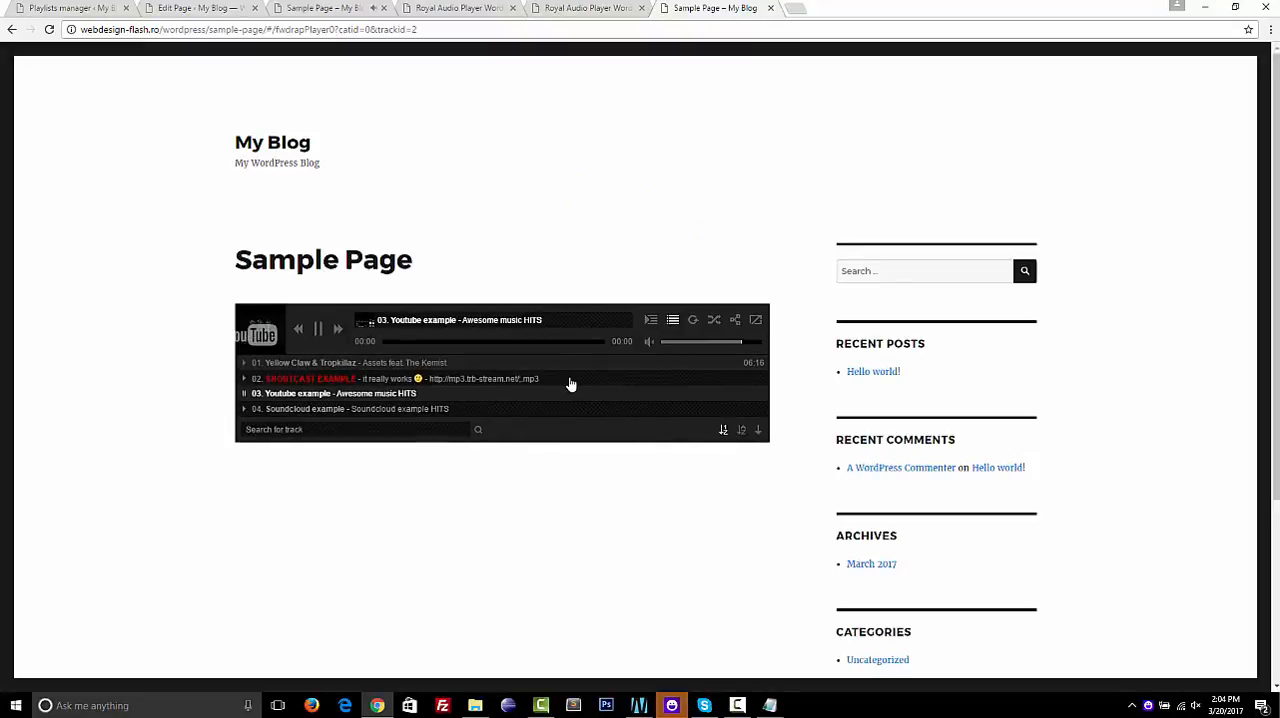
left_click(737, 321)
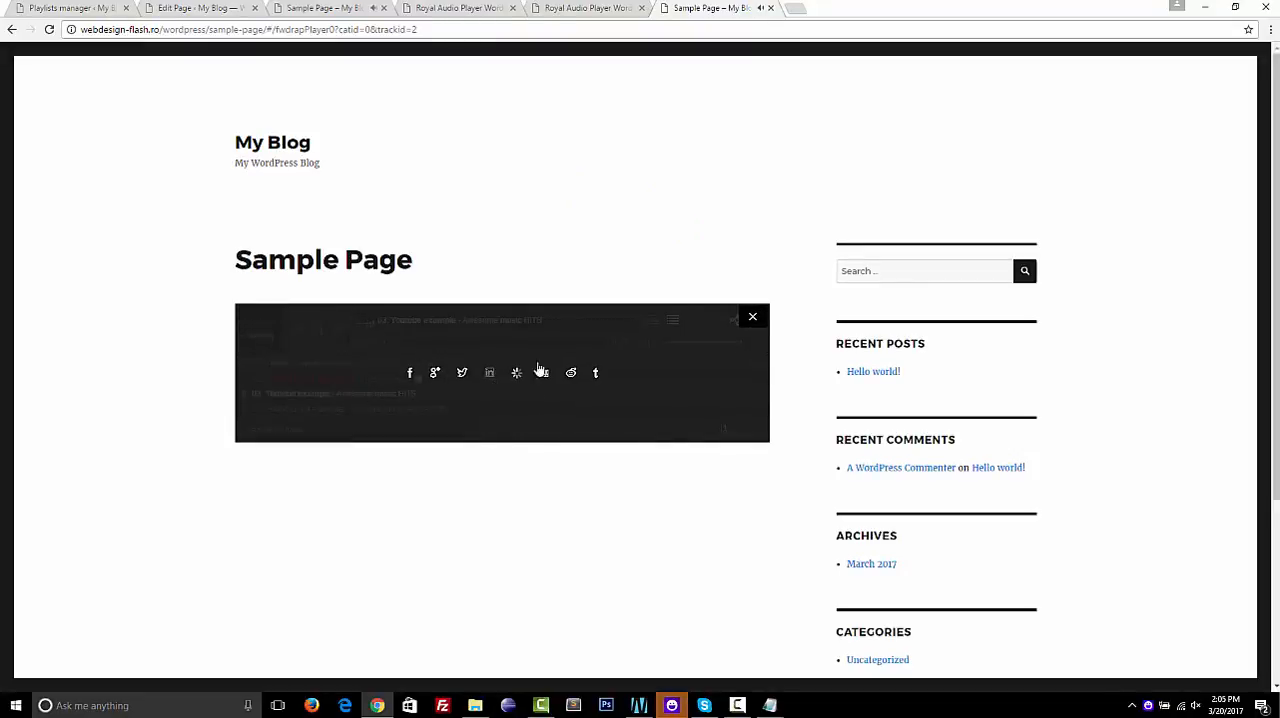
left_click(751, 320)
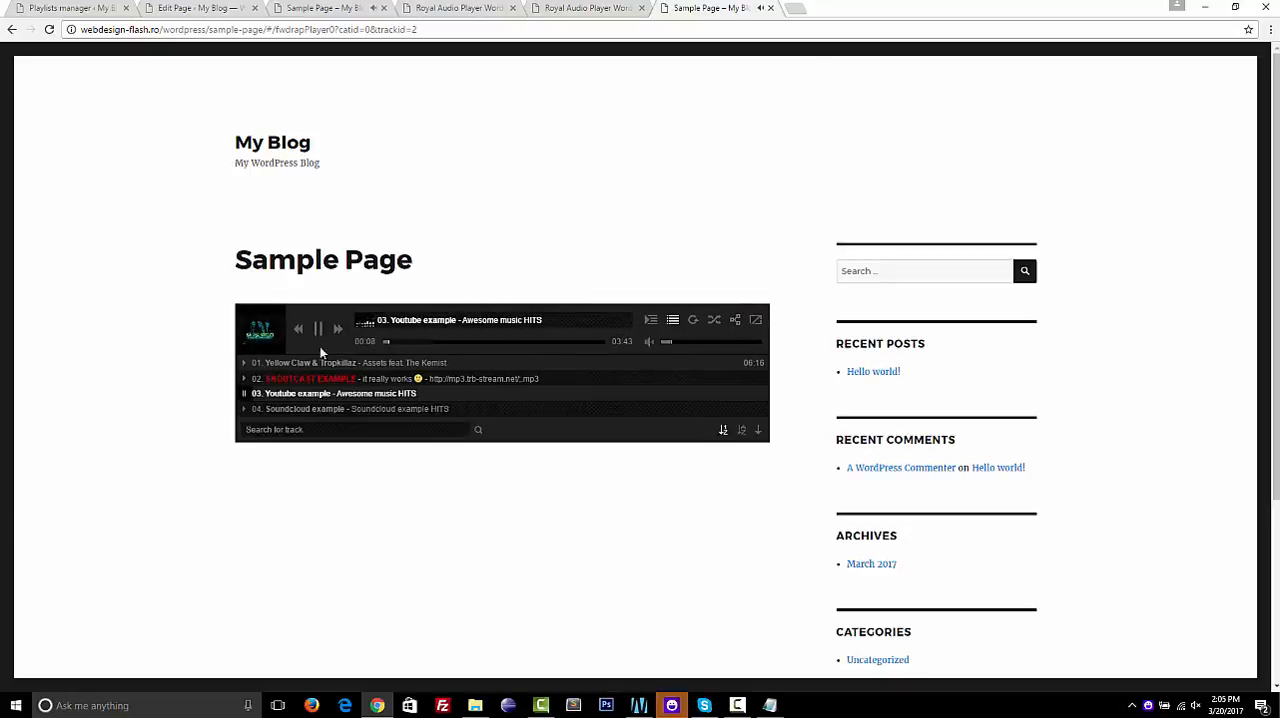
key("ctrl+w")
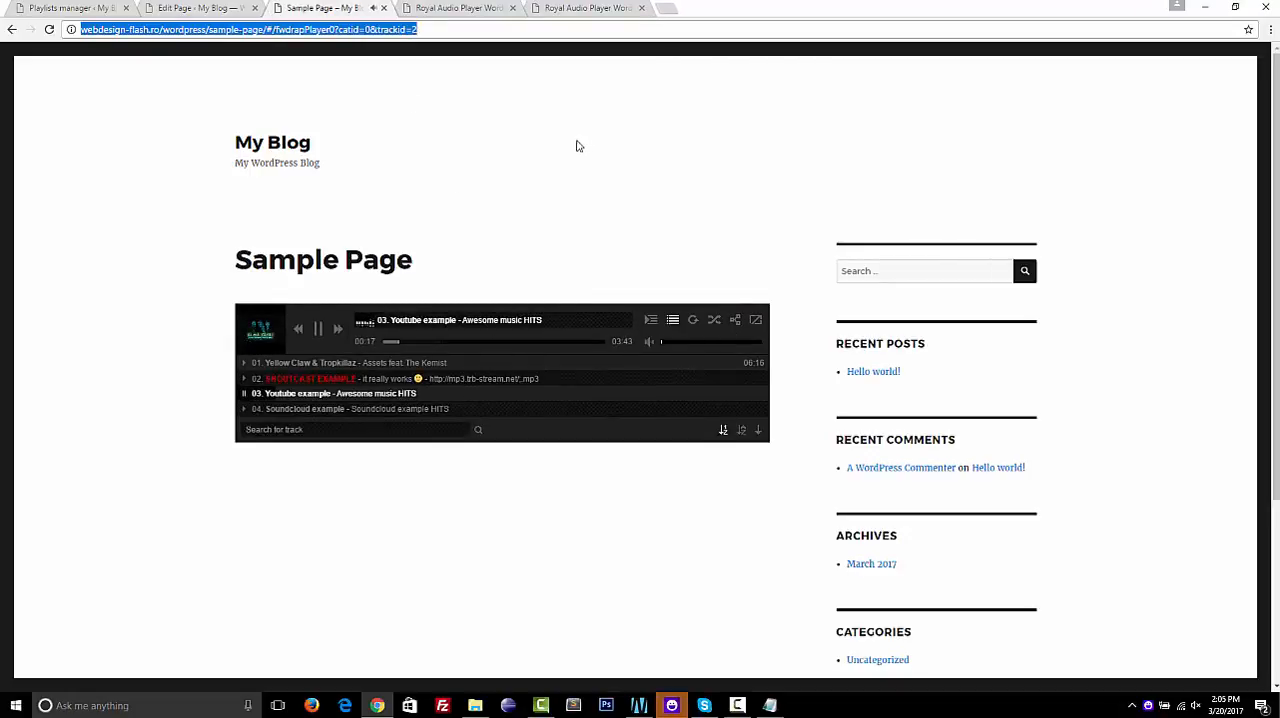
Remove the track parameters from Sample Page's address, play the Shoutcast example track to test the deep link, and pause playback
left_click(439, 36)
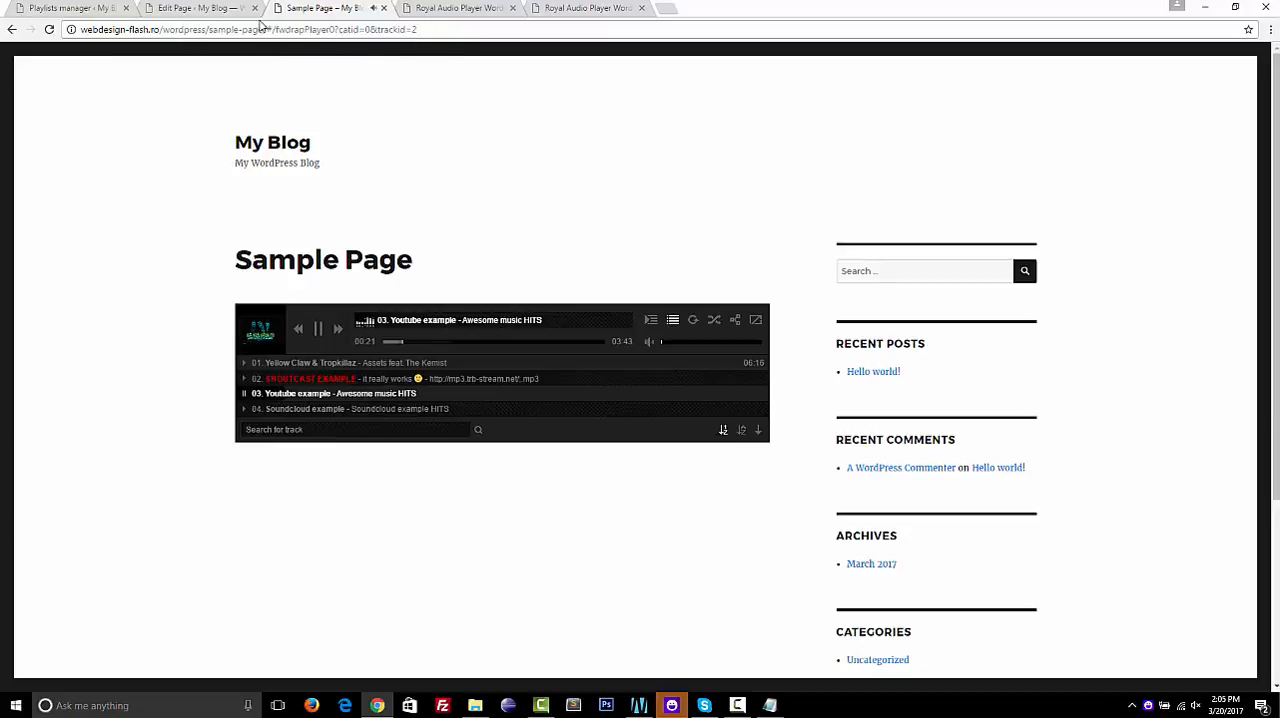
left_click_drag(268, 29, 461, 31)
key("BackSpace")
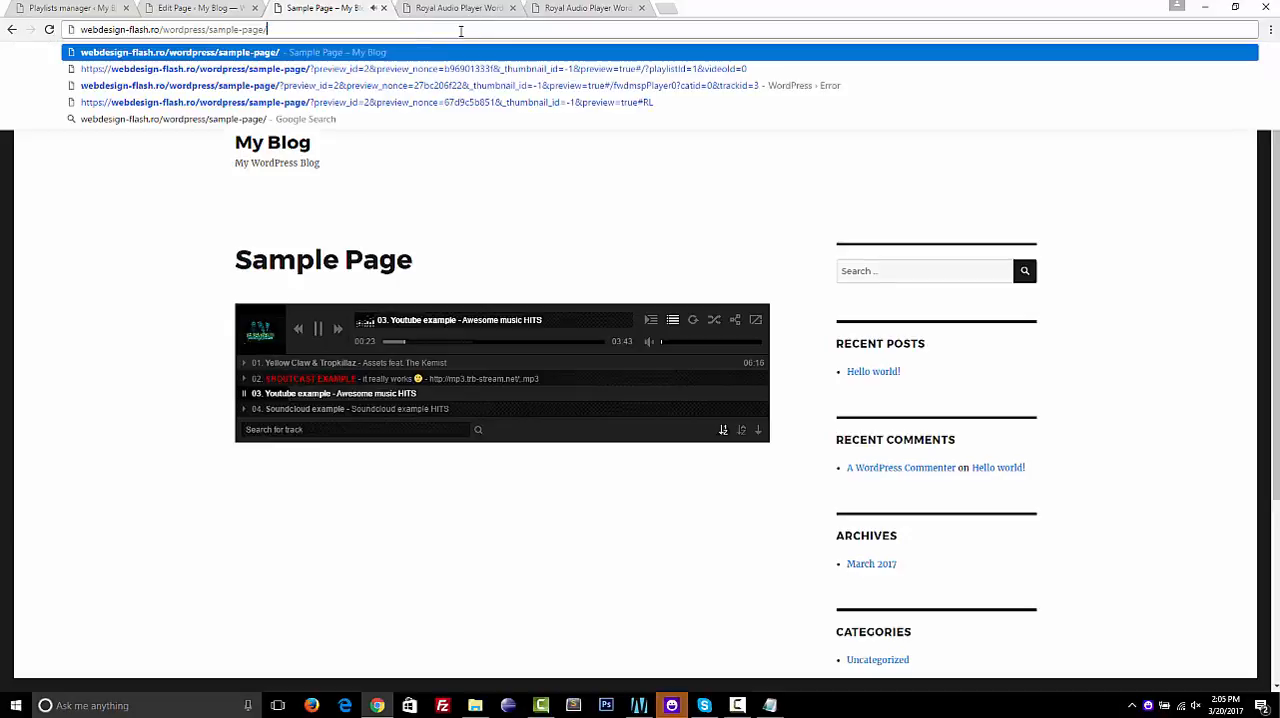
left_click(516, 186)
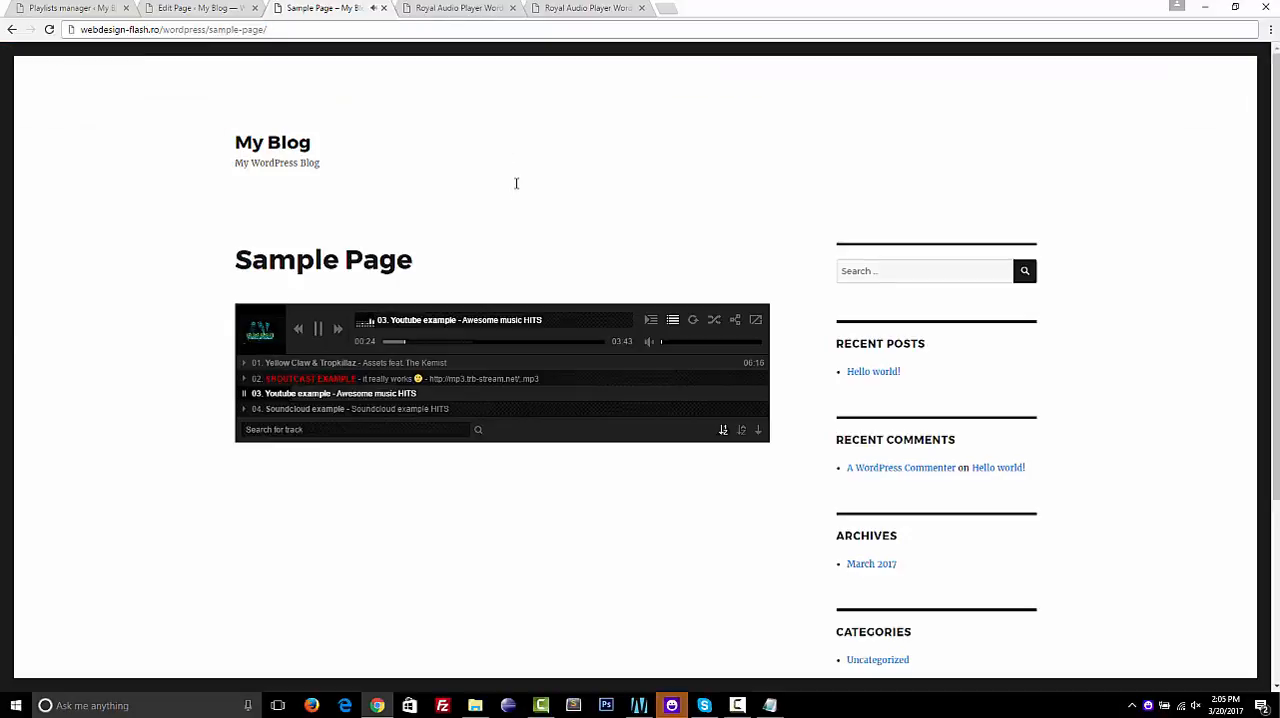
left_click(455, 385)
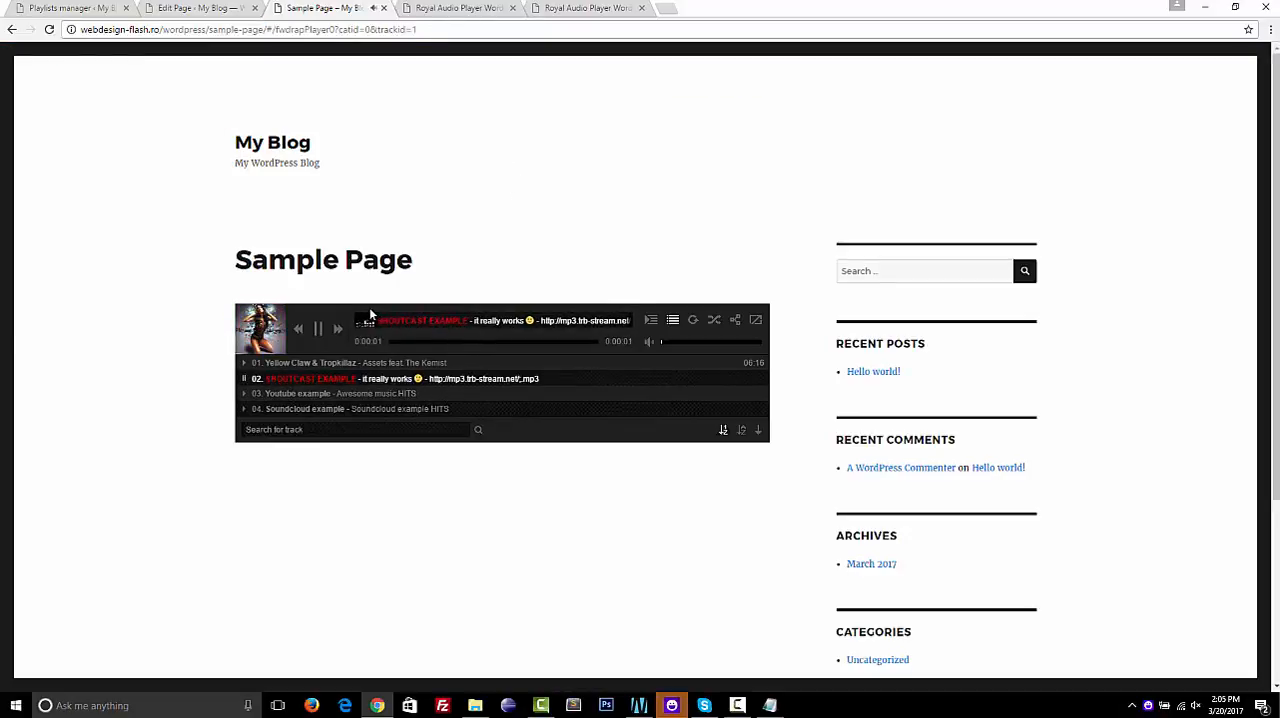
left_click(318, 331)
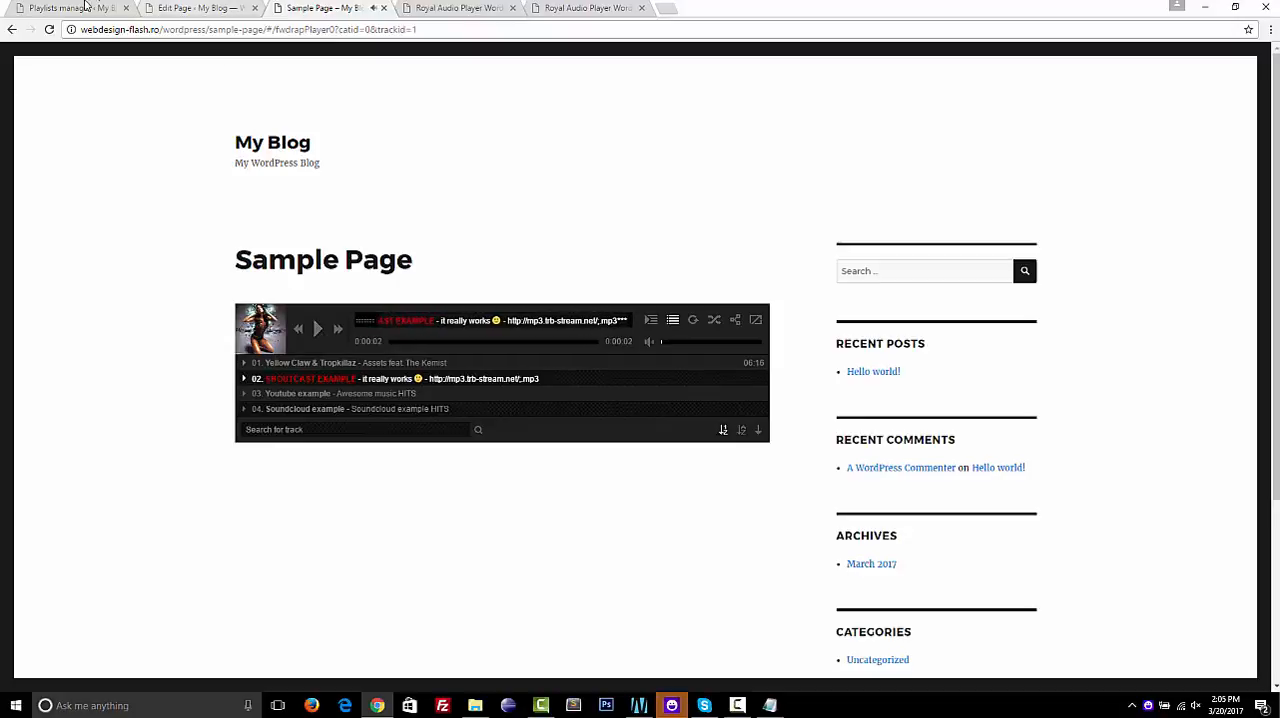
Start a new playlist in "my playlist" with the type soundcloud and the name "soundcloud"
left_click(70, 7)
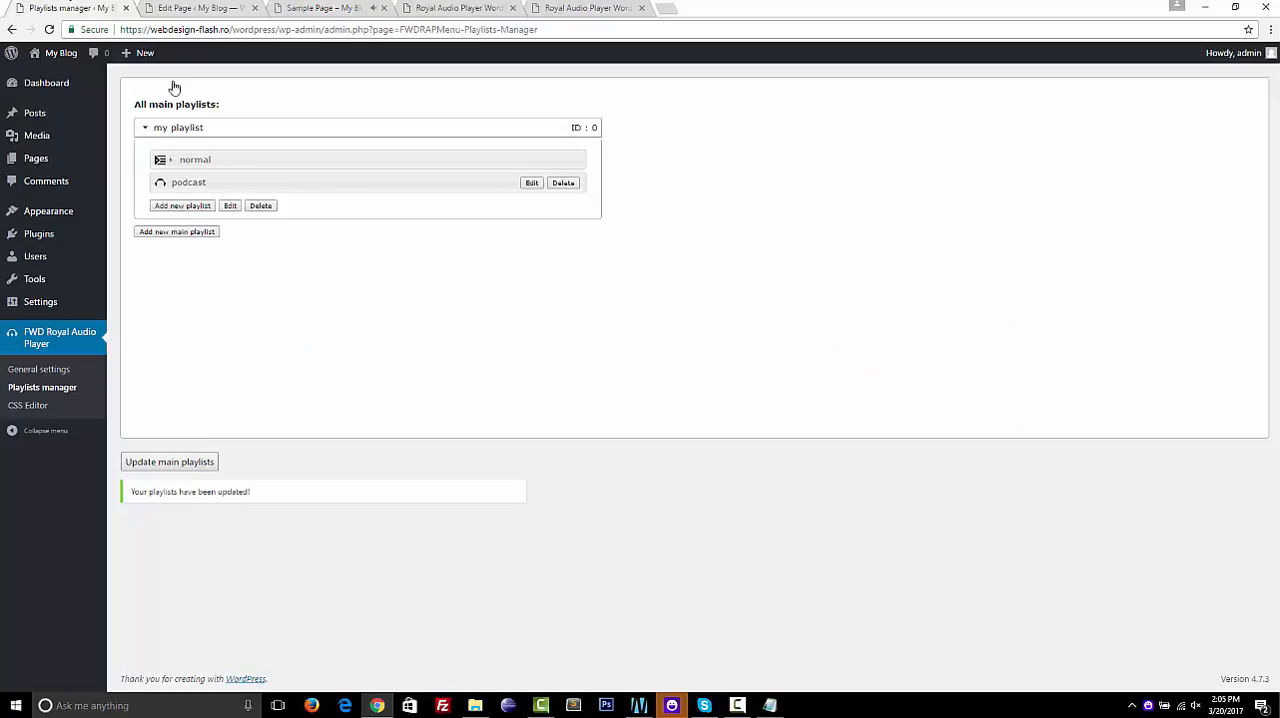
left_click(184, 206)
left_click(530, 254)
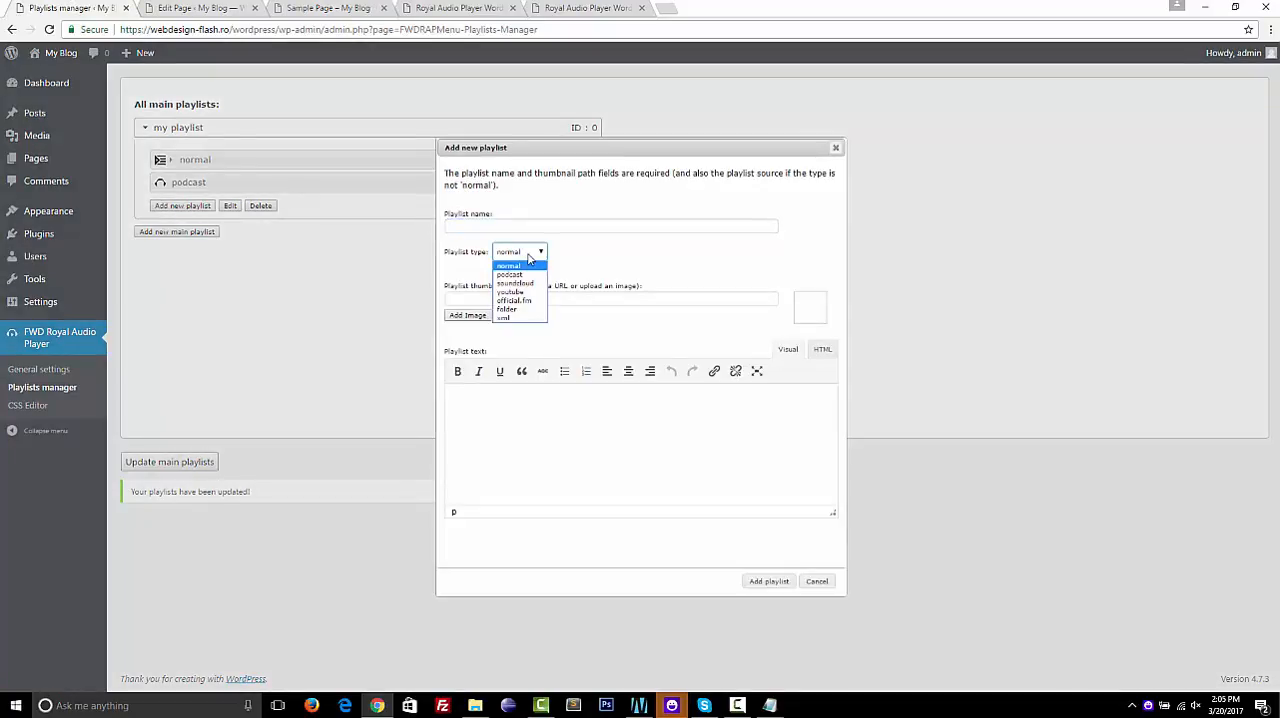
left_click(515, 283)
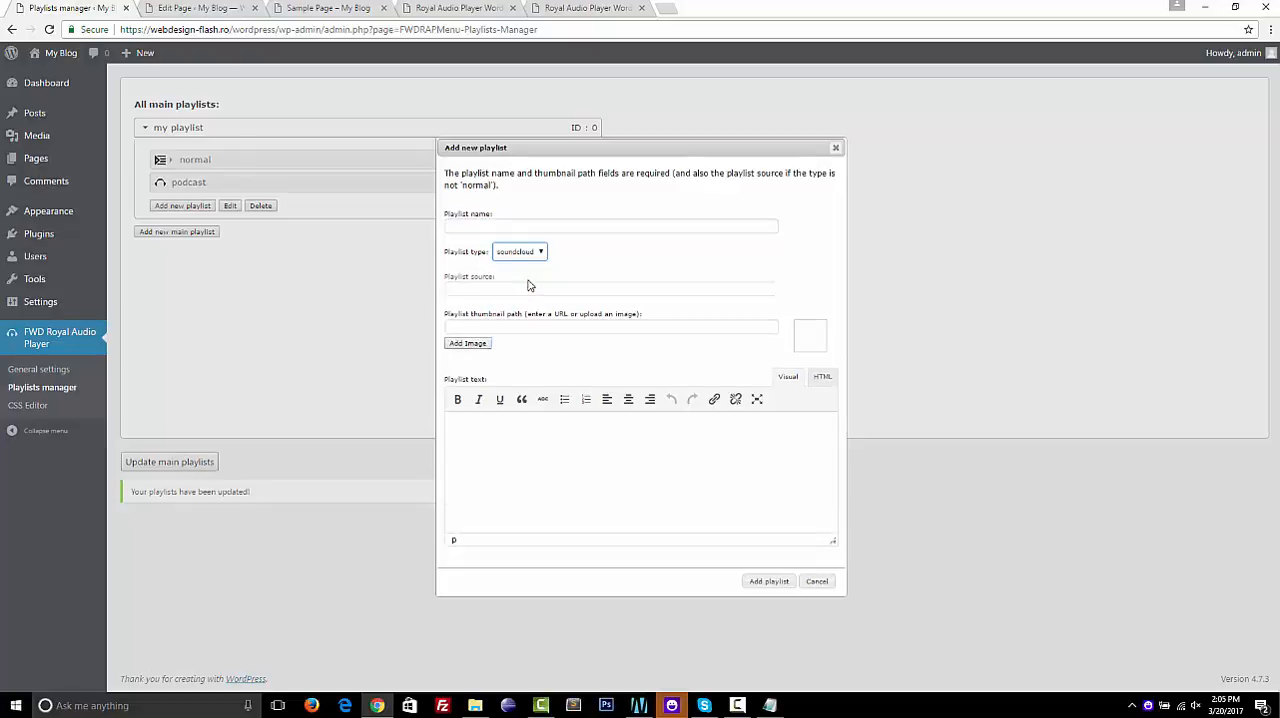
left_click(477, 224)
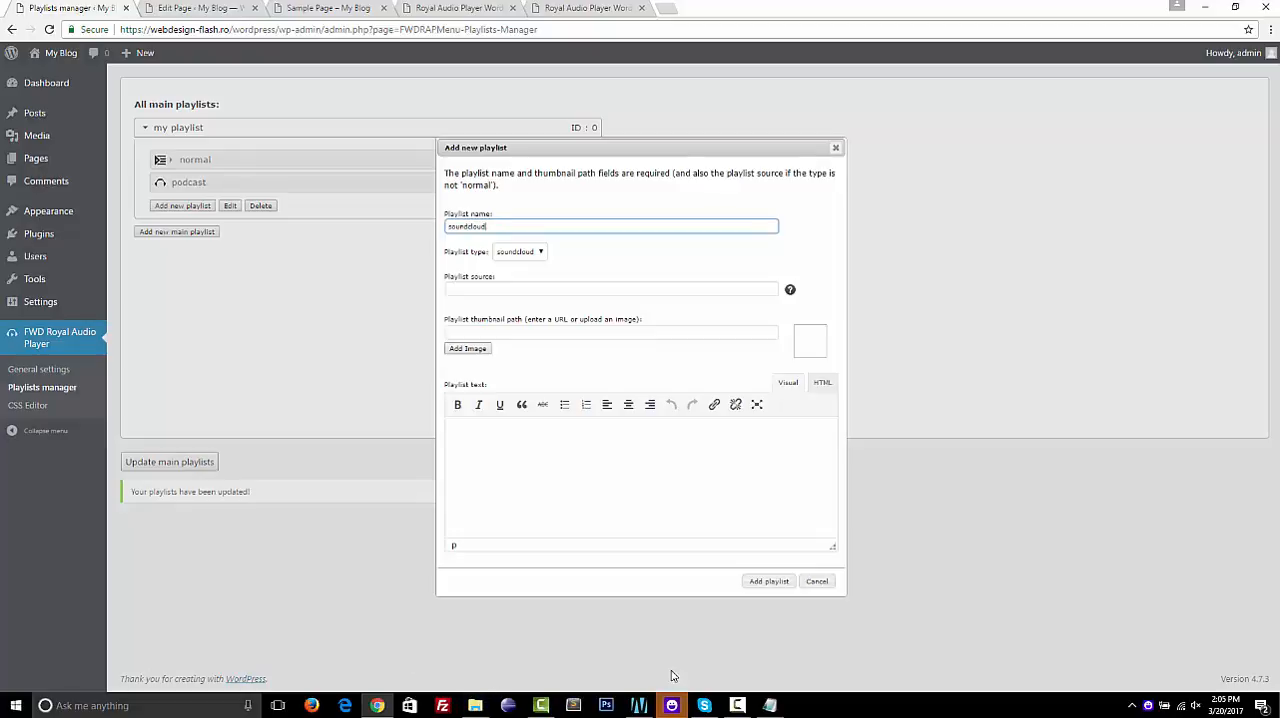
Switch to the cms.txt notes in Notepad and copy the playlist URL listed under SOUNDCLOUD
left_click(770, 705)
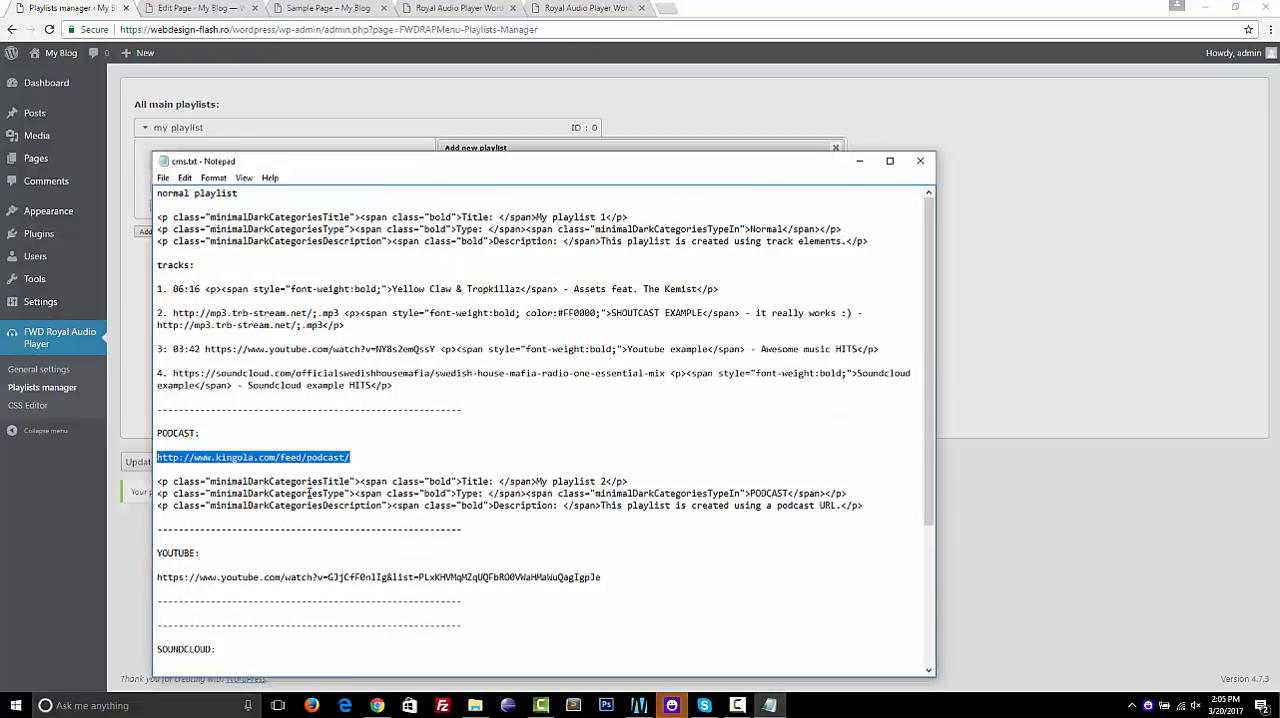
scroll(309, 493, "down", 6)
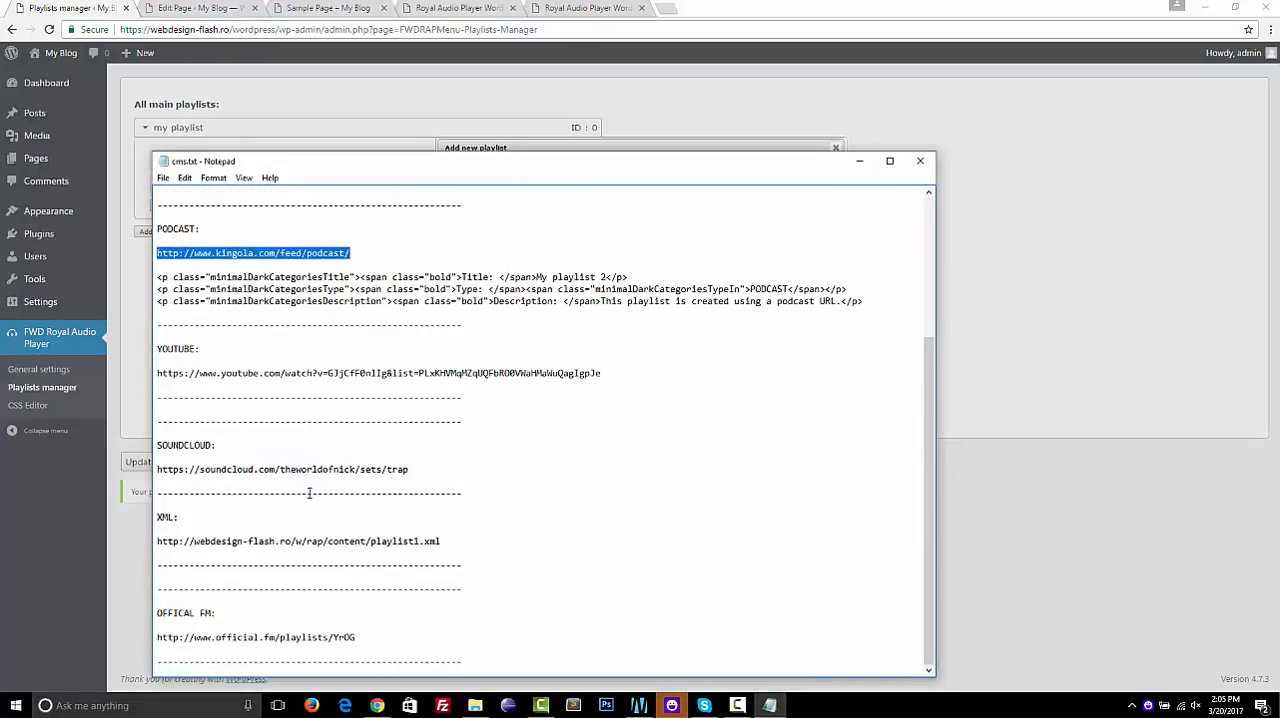
scroll(309, 493, "up", 6)
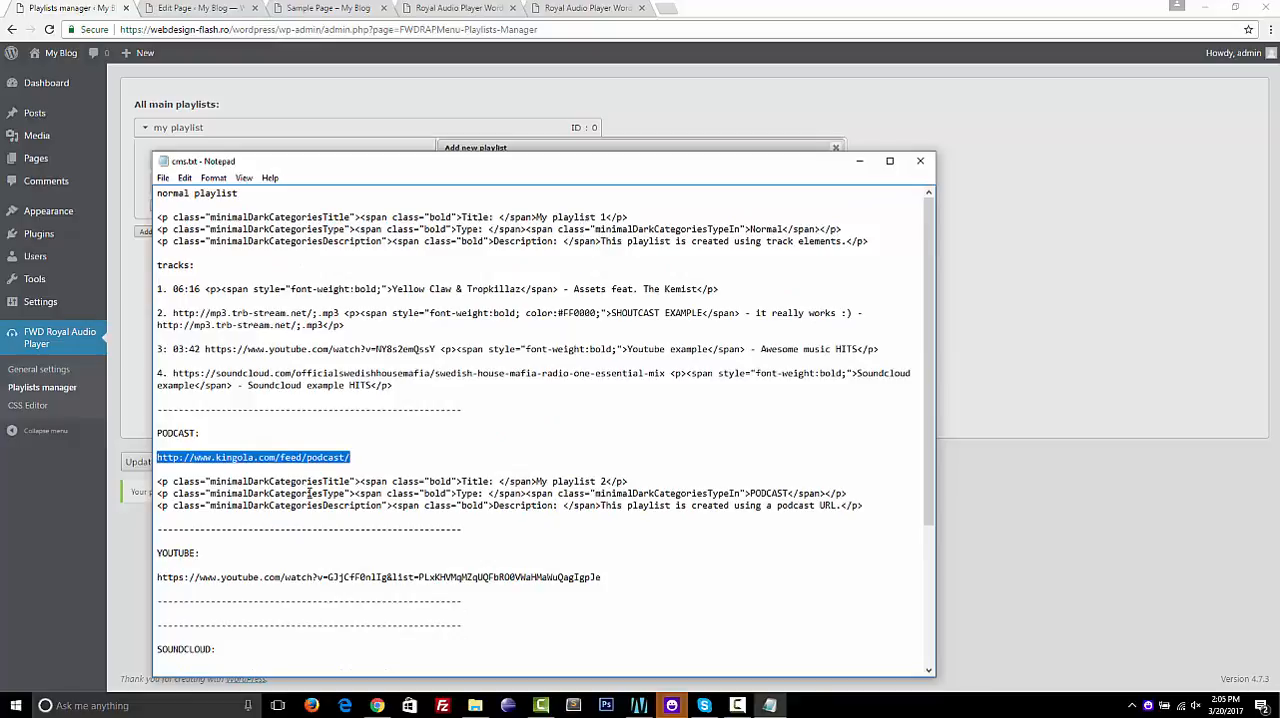
scroll(309, 493, "down", 6)
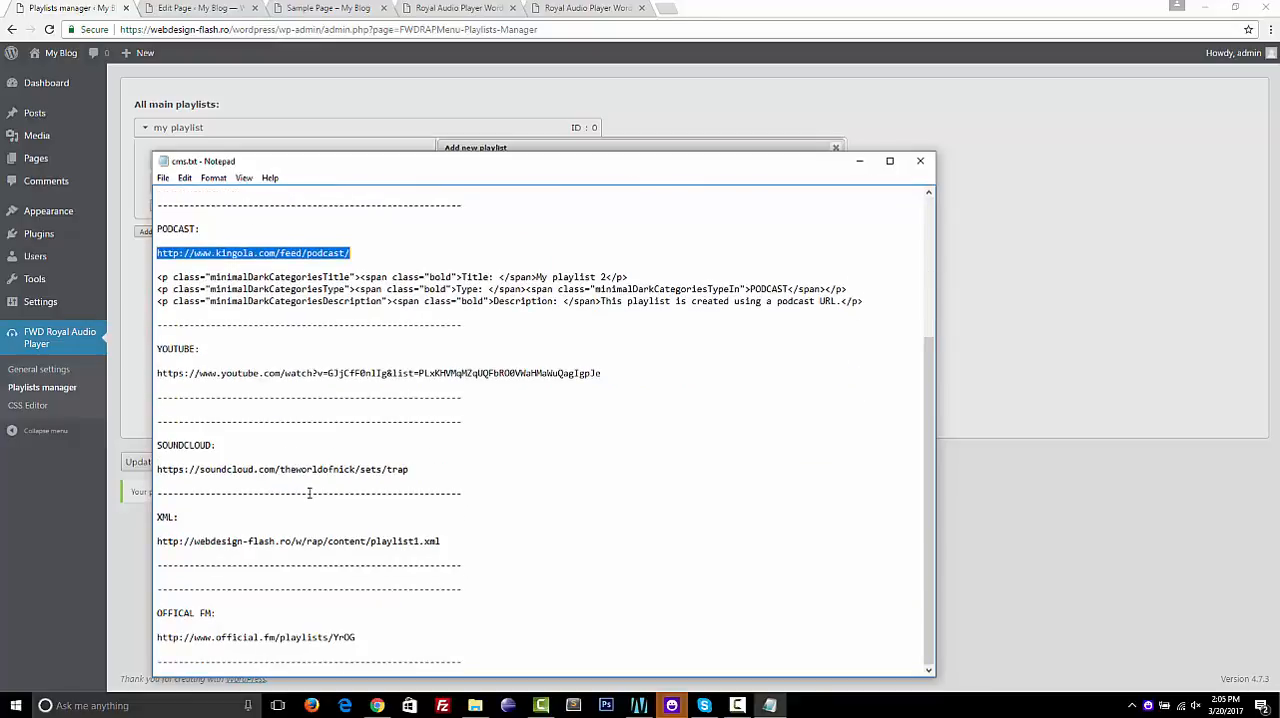
left_click(158, 469)
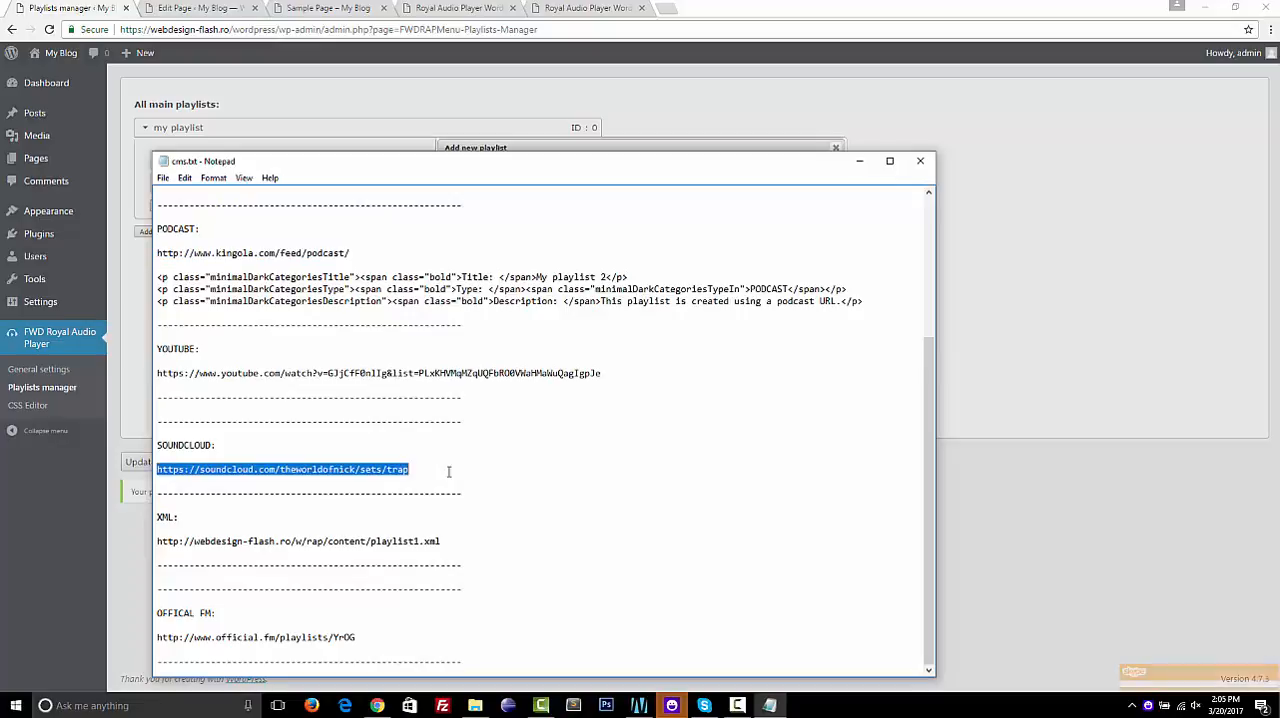
left_click(440, 466, "shift")
key("ctrl+c")
Open the copied SoundCloud URL in a new browser tab, look through the Trap set's tracks, and close that tab
left_click(679, 11)
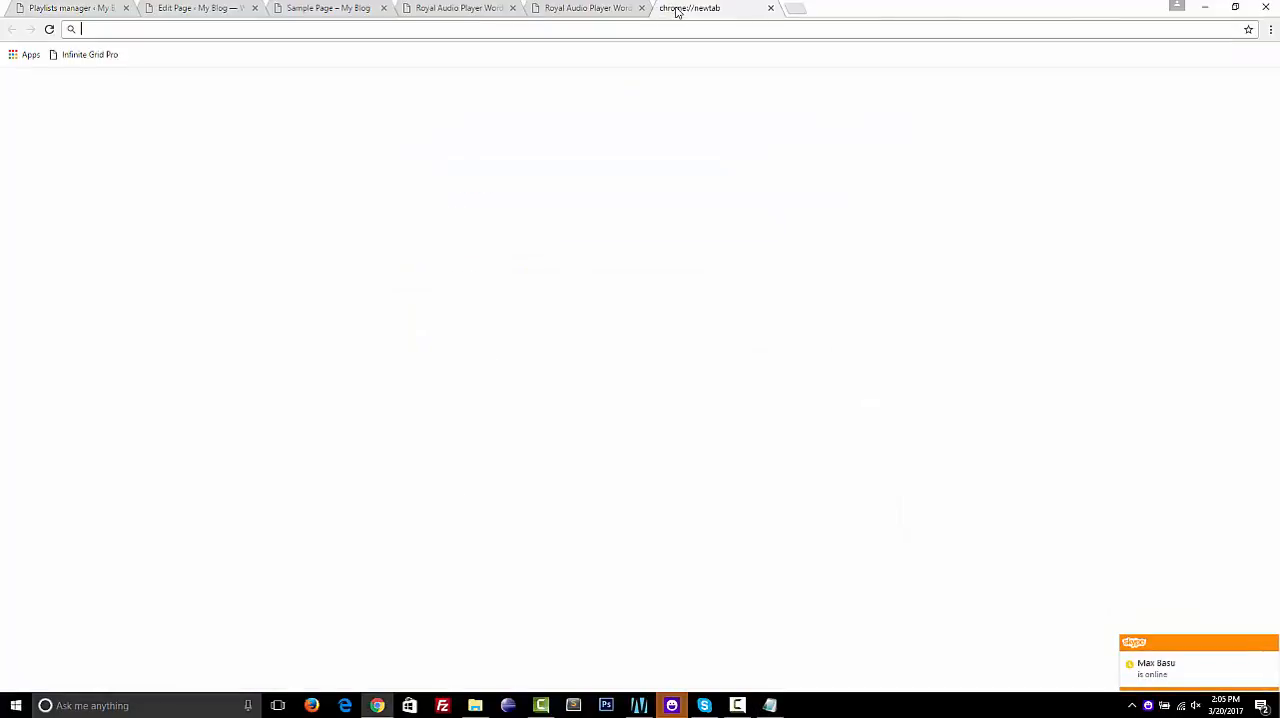
key("ctrl+v")
key("Return")
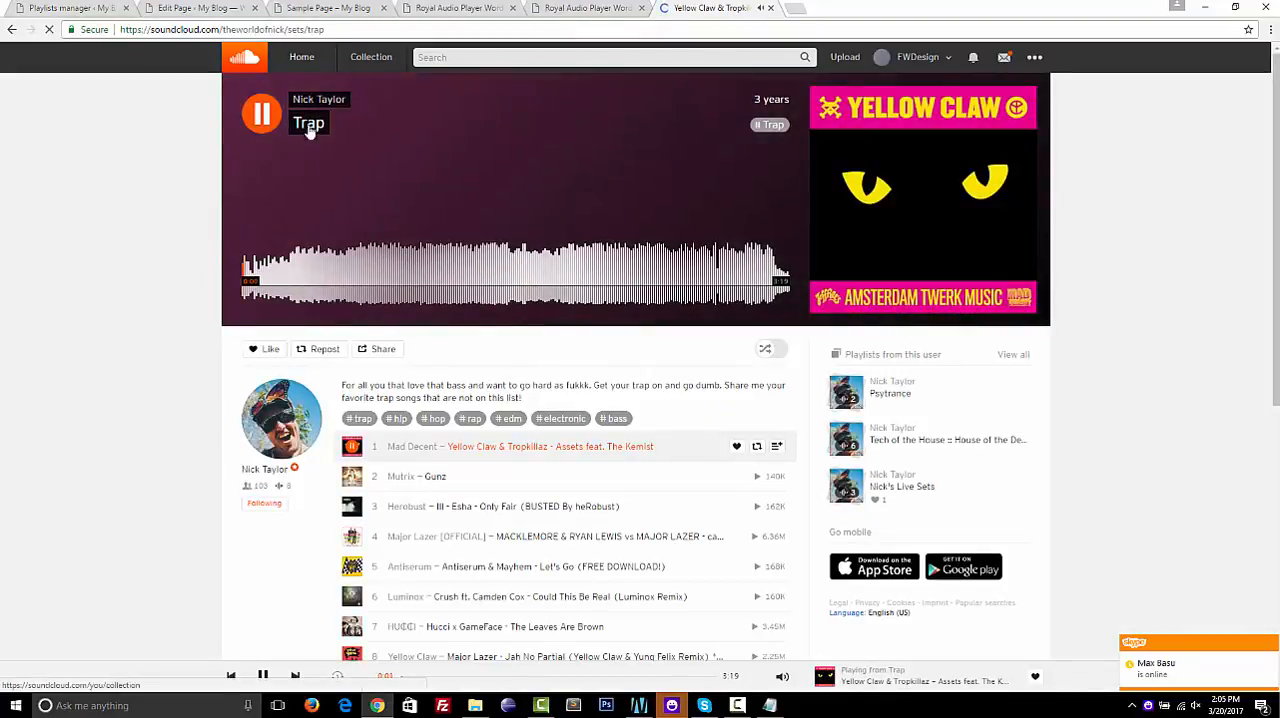
scroll(195, 393, "down", 4)
scroll(195, 393, "up", 5)
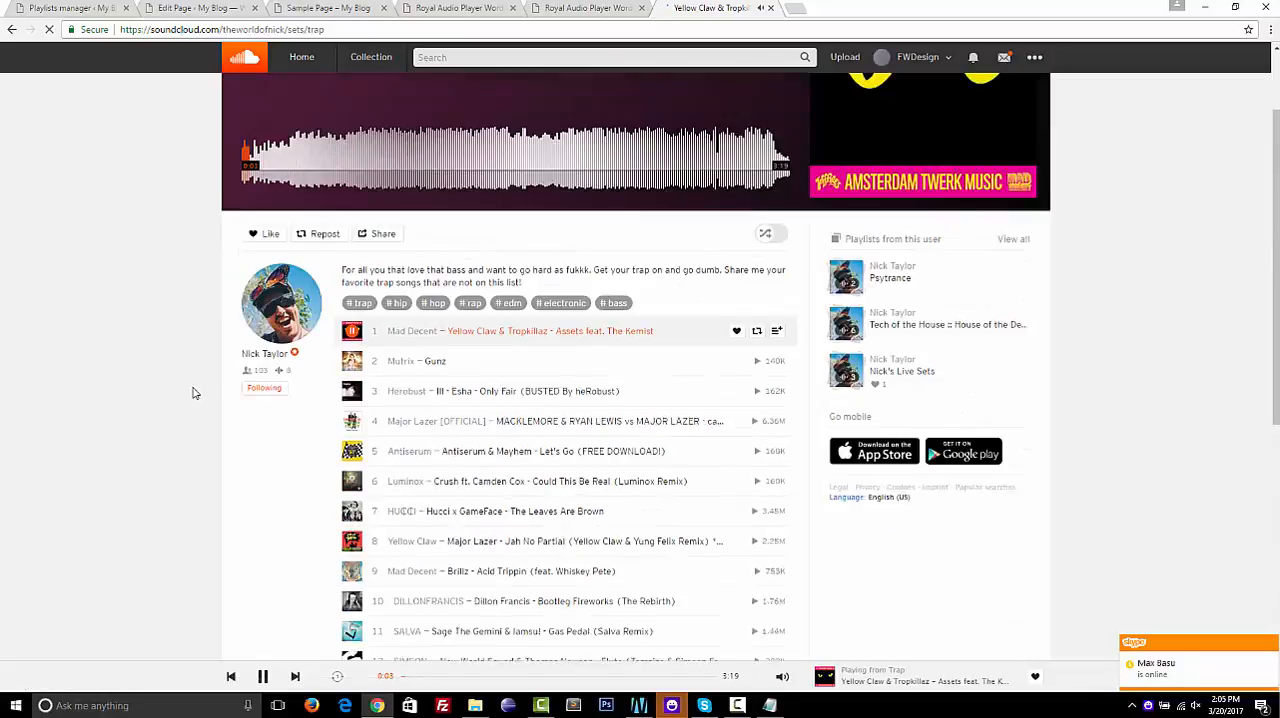
key("ctrl+w")
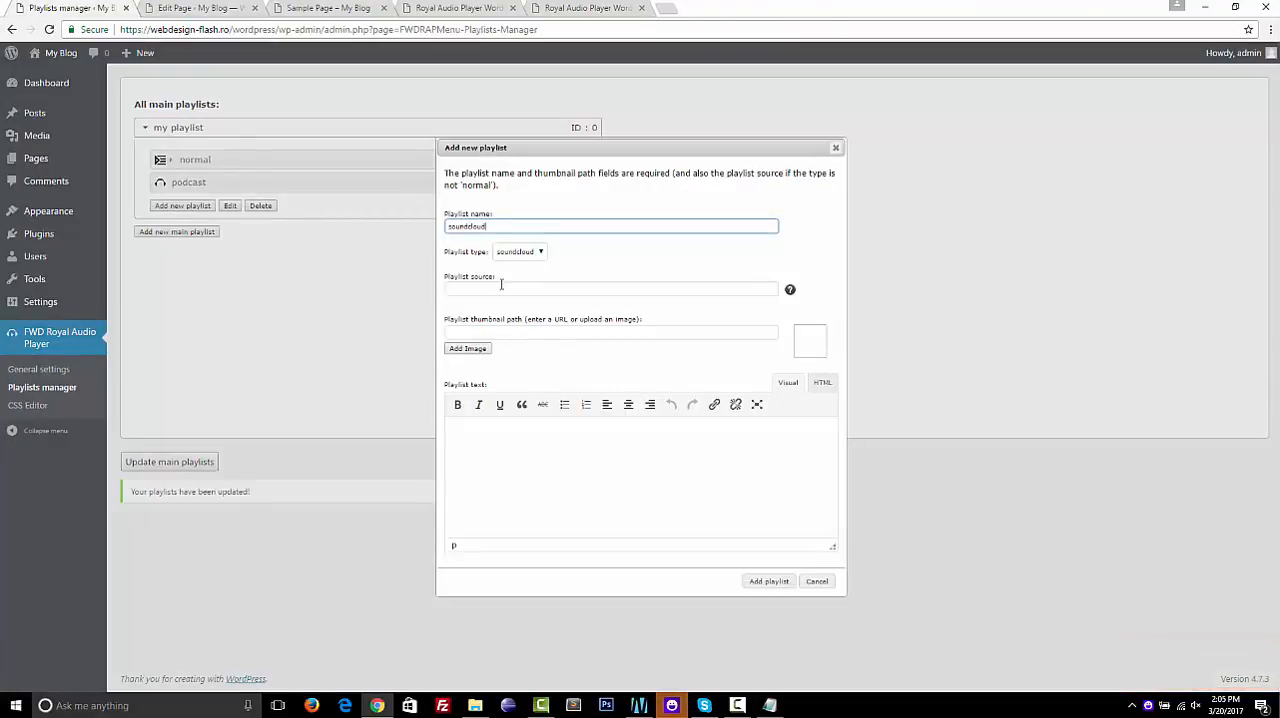
left_click(495, 289)
key("ctrl+v")
left_click(452, 350)
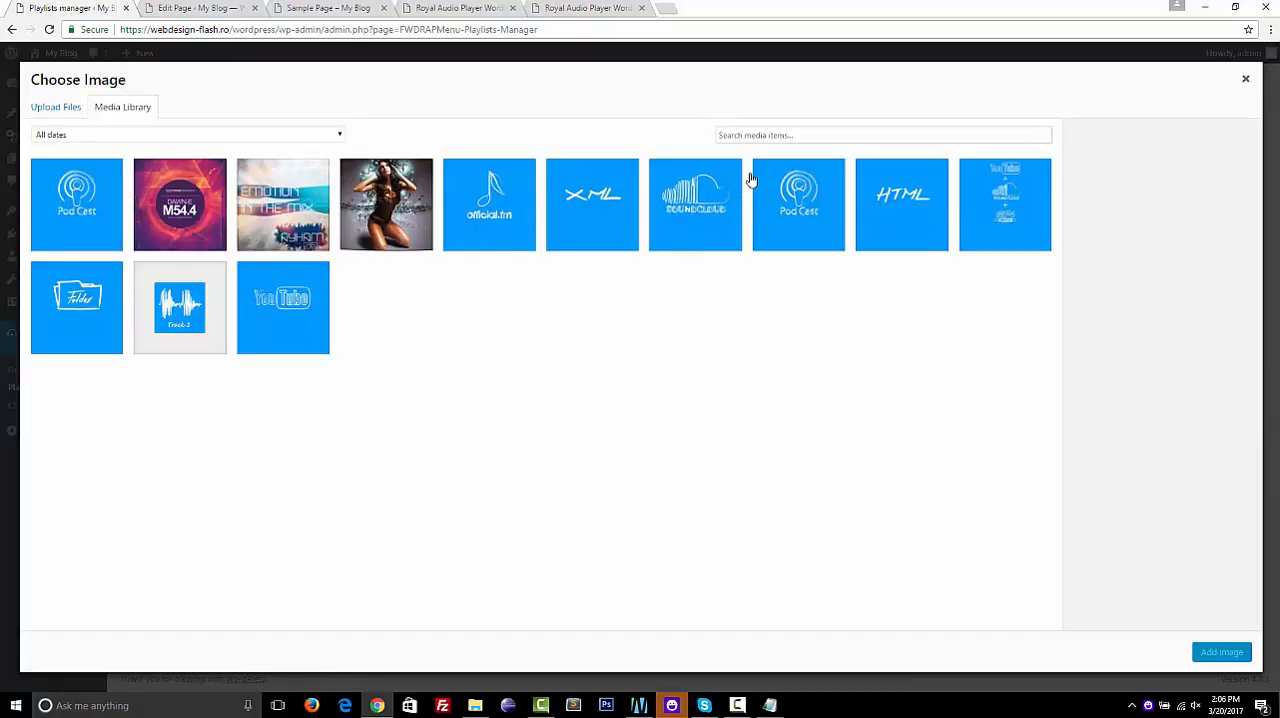
left_click(686, 192)
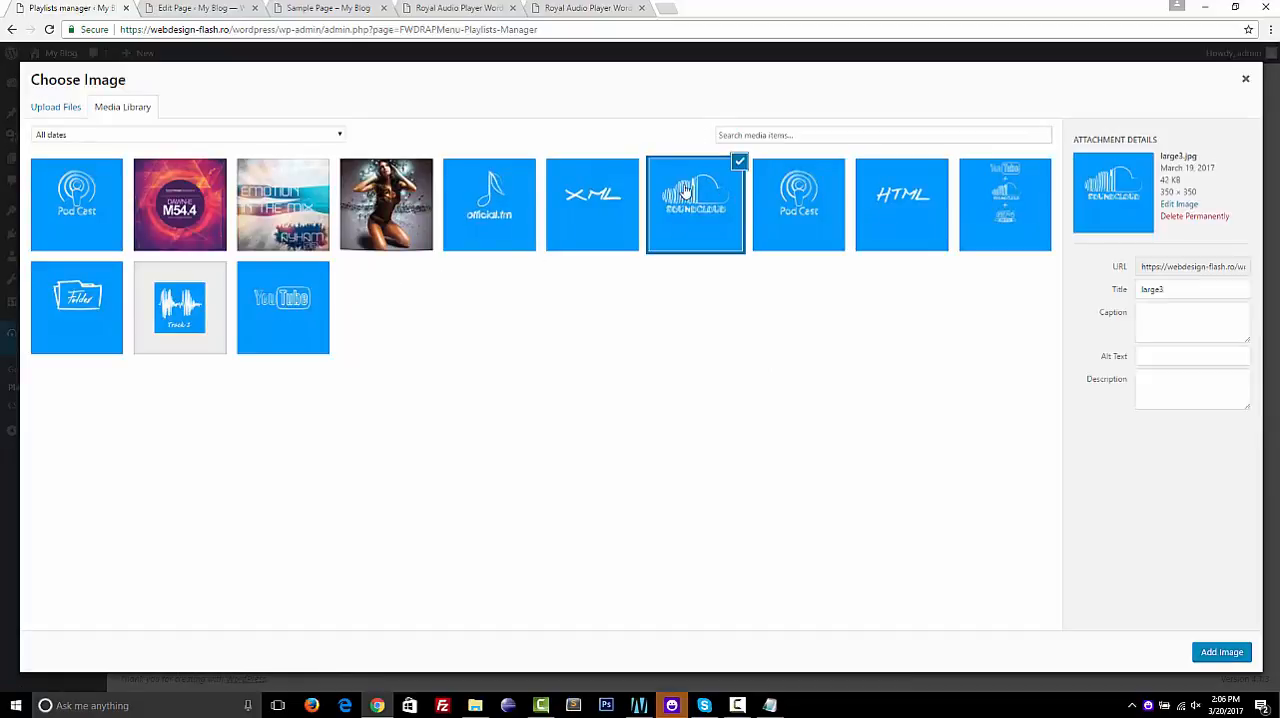
left_click(1222, 652)
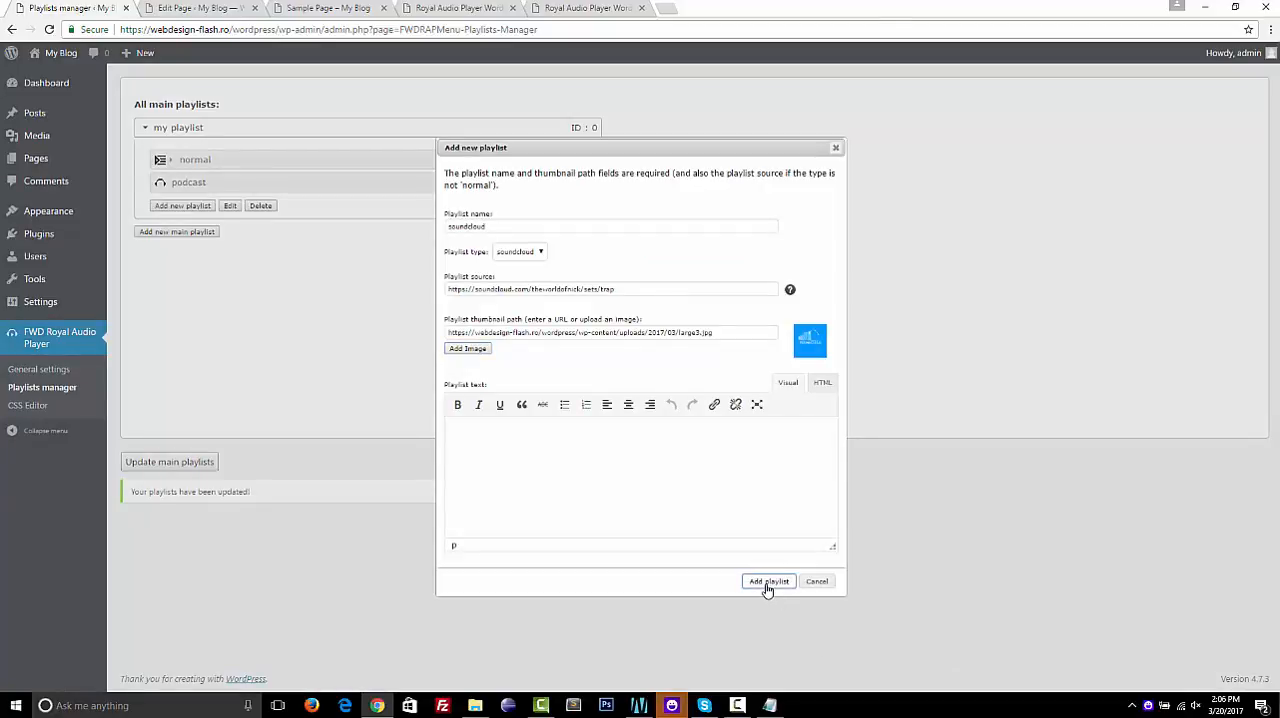
left_click(767, 584)
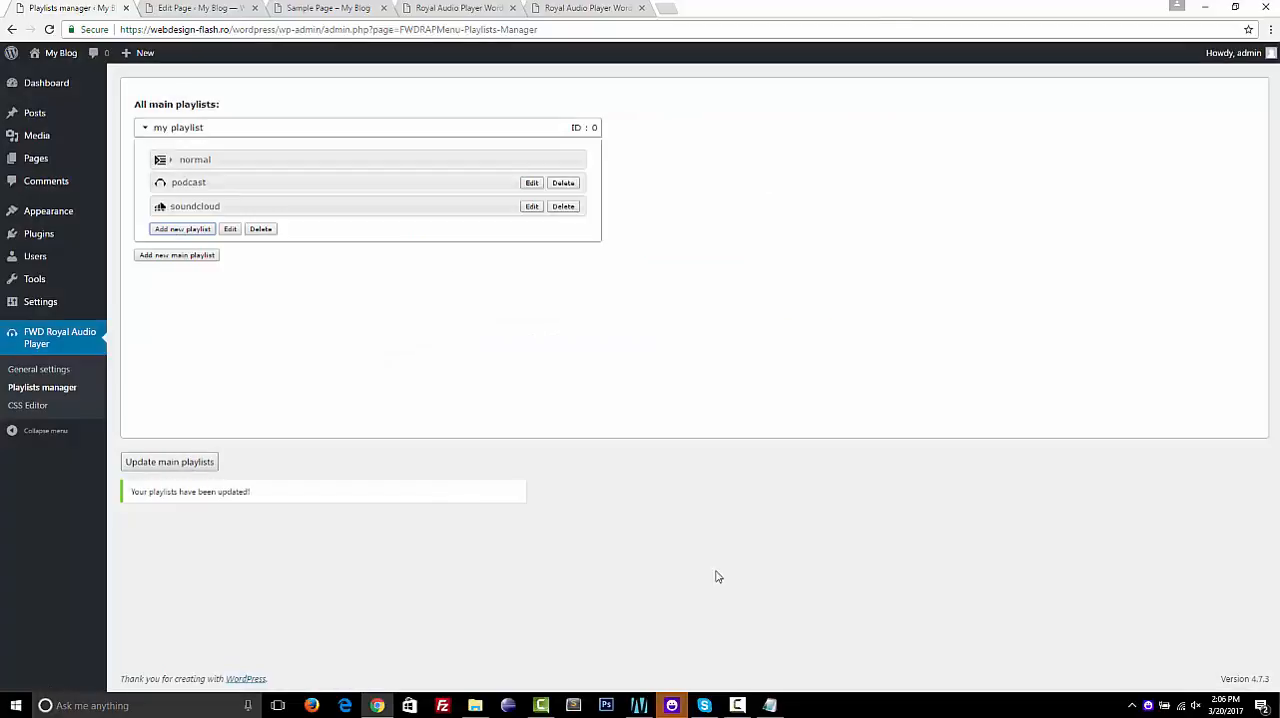
left_click(186, 466)
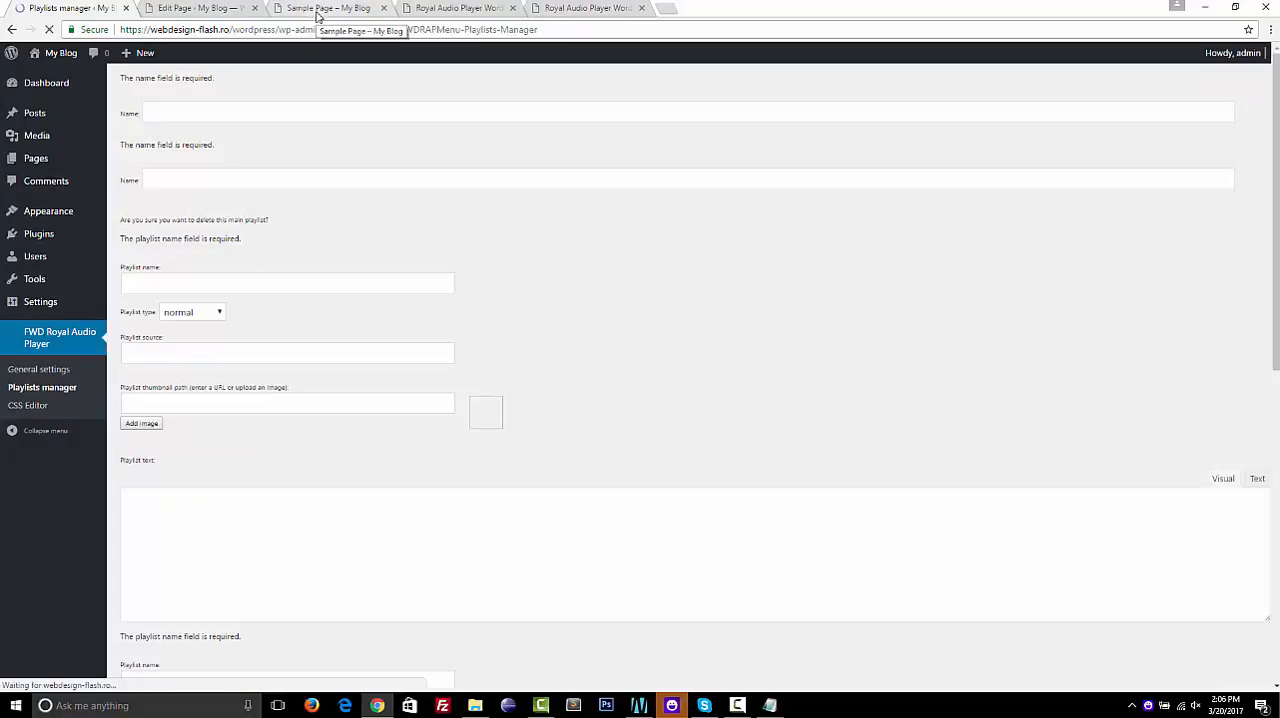
Reload Sample Page and load the soundcloud playlist from the audio player's playlist selection
left_click(320, 9)
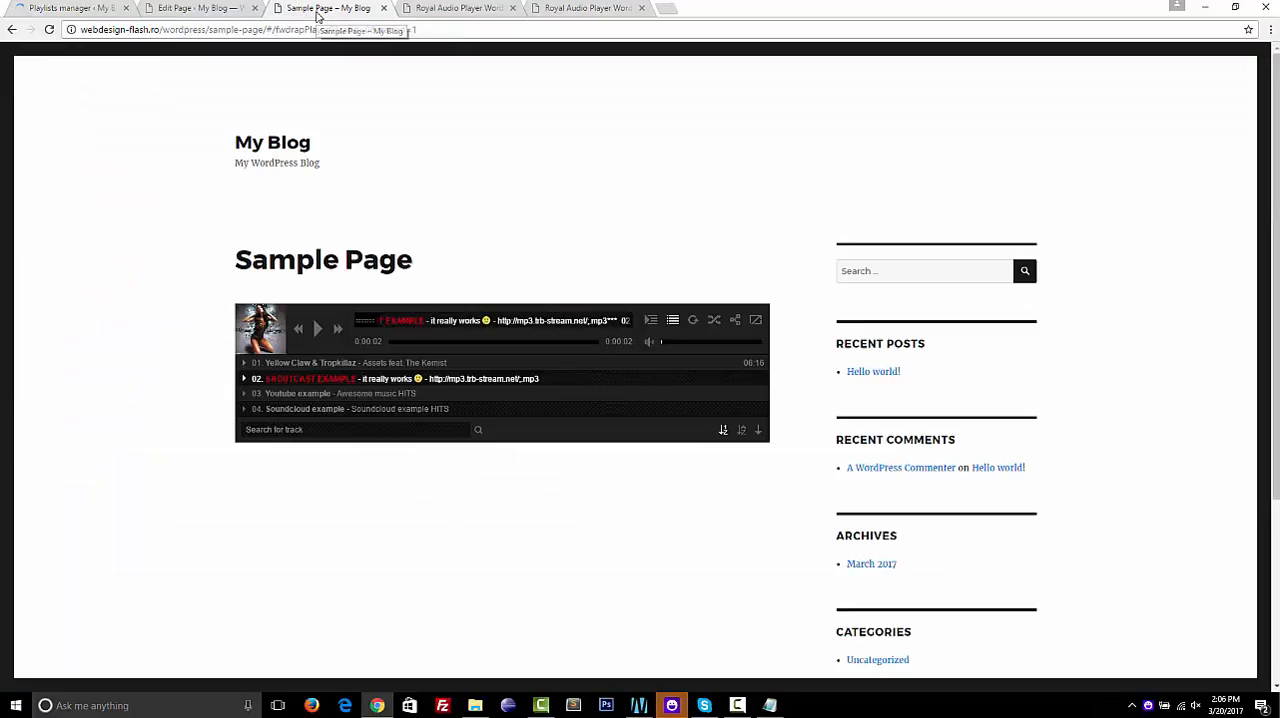
left_click(49, 29)
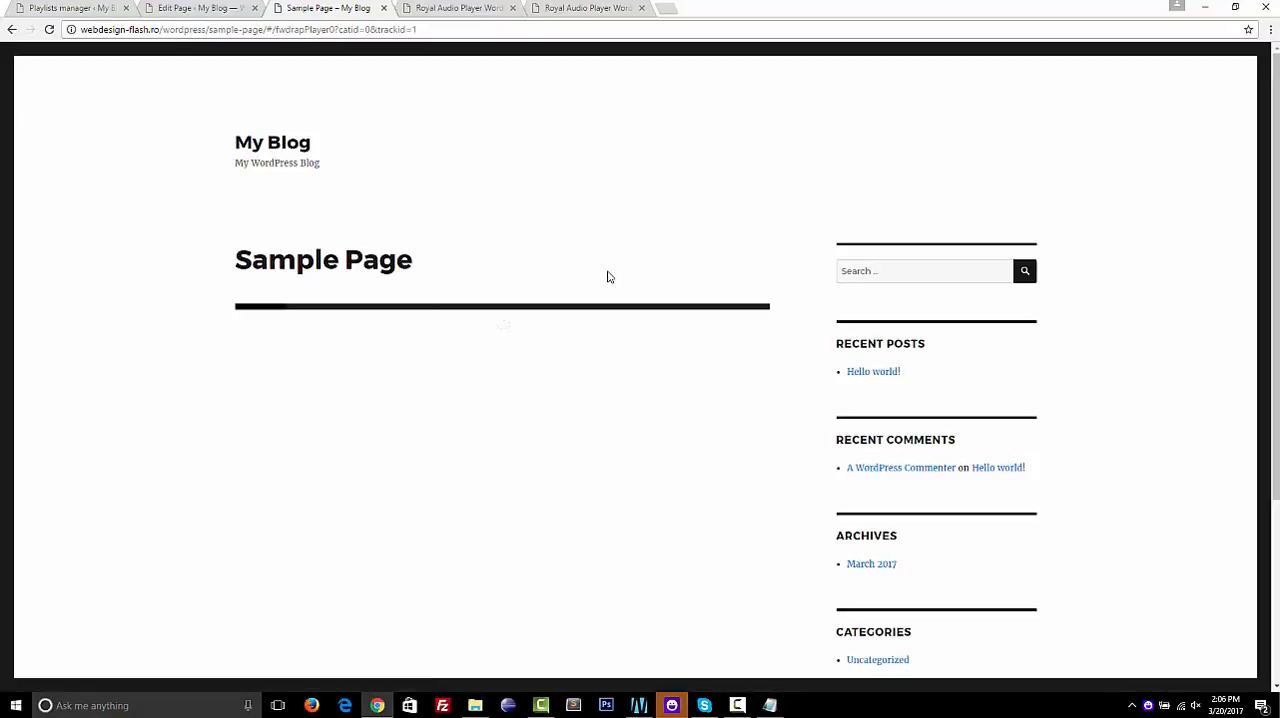
left_click(651, 321)
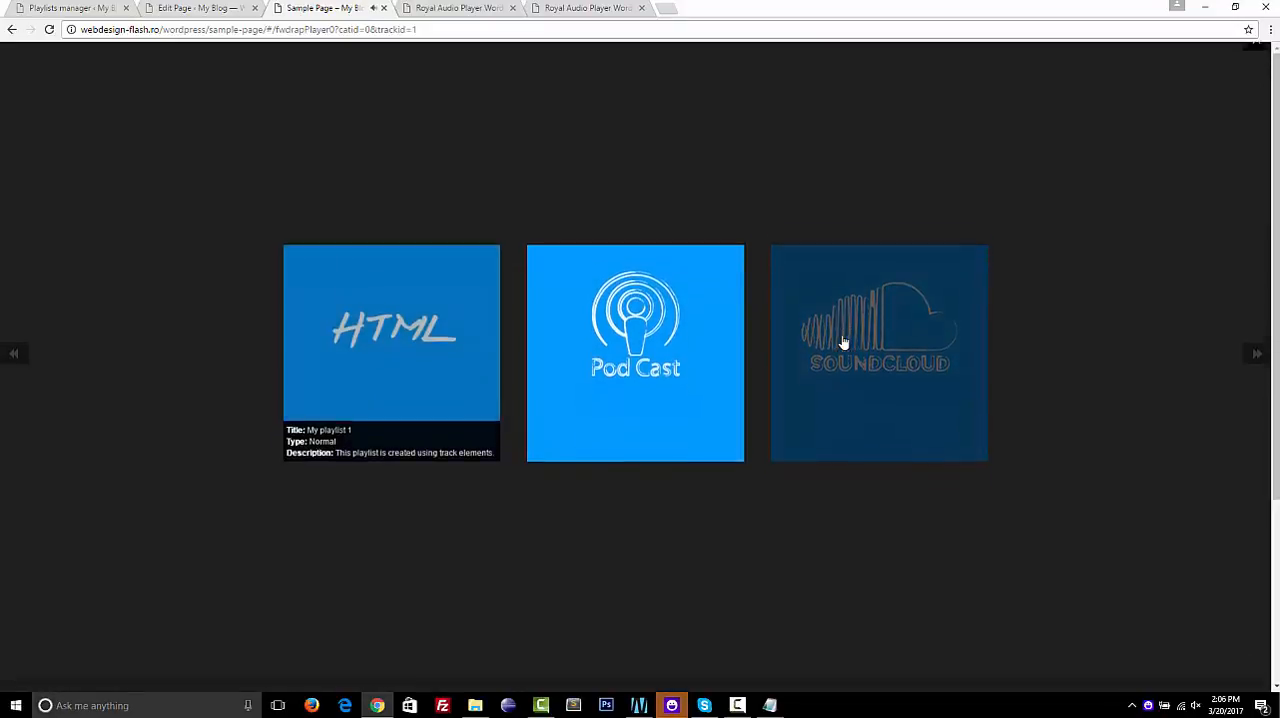
left_click(843, 340)
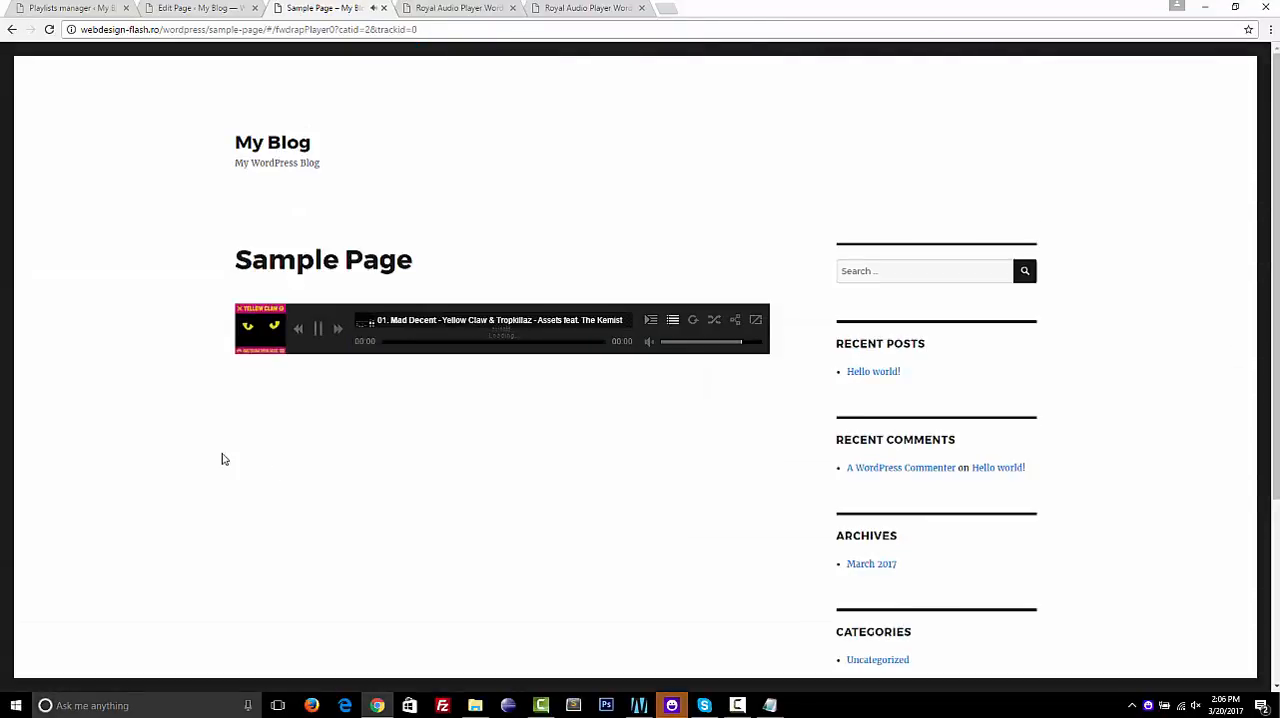
Look through the soundcloud playlist's tracks in the player, lower the volume, and pause playback
scroll(446, 427, "down", 6)
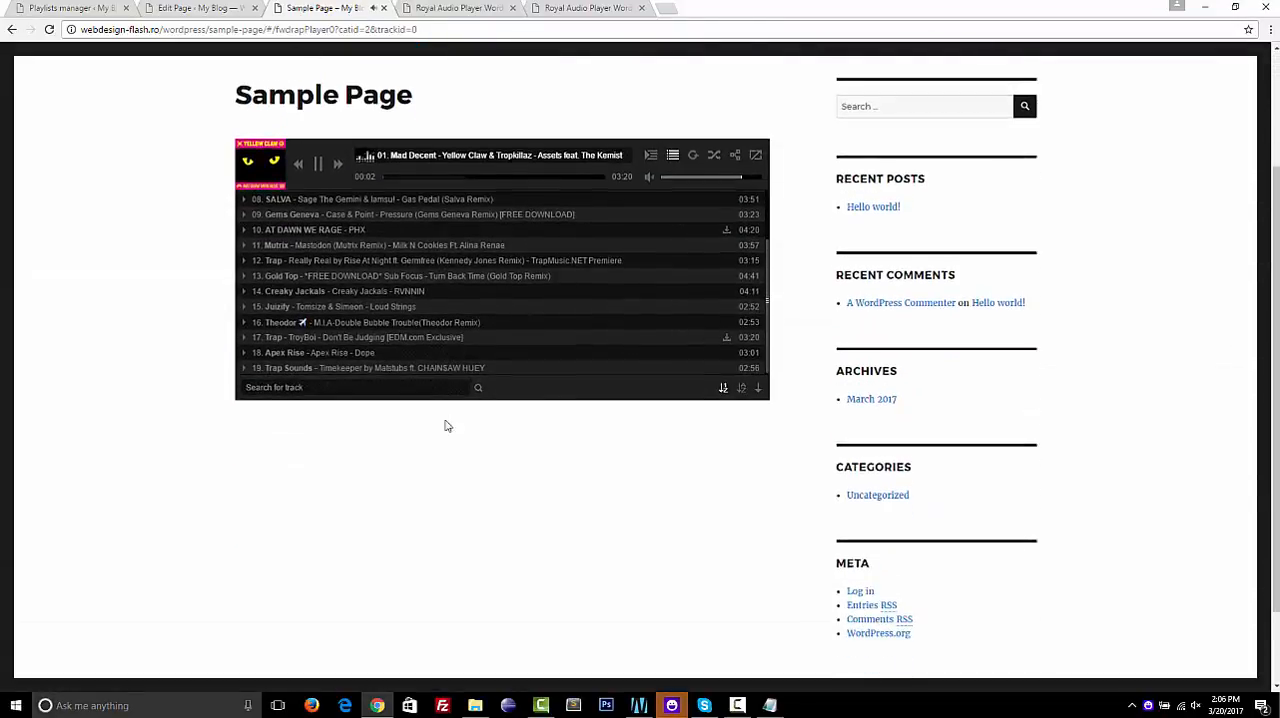
scroll(446, 427, "up", 6)
scroll(446, 427, "down", 2)
scroll(446, 427, "down", 3)
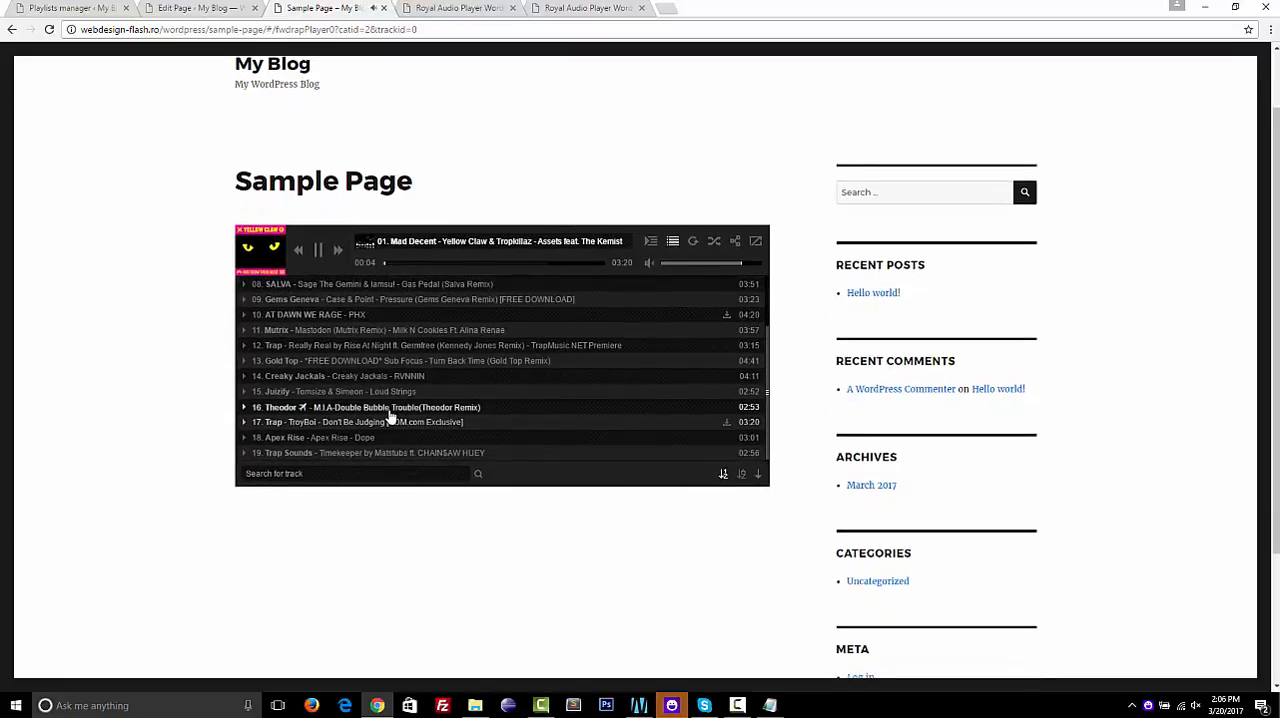
scroll(405, 382, "up", 5)
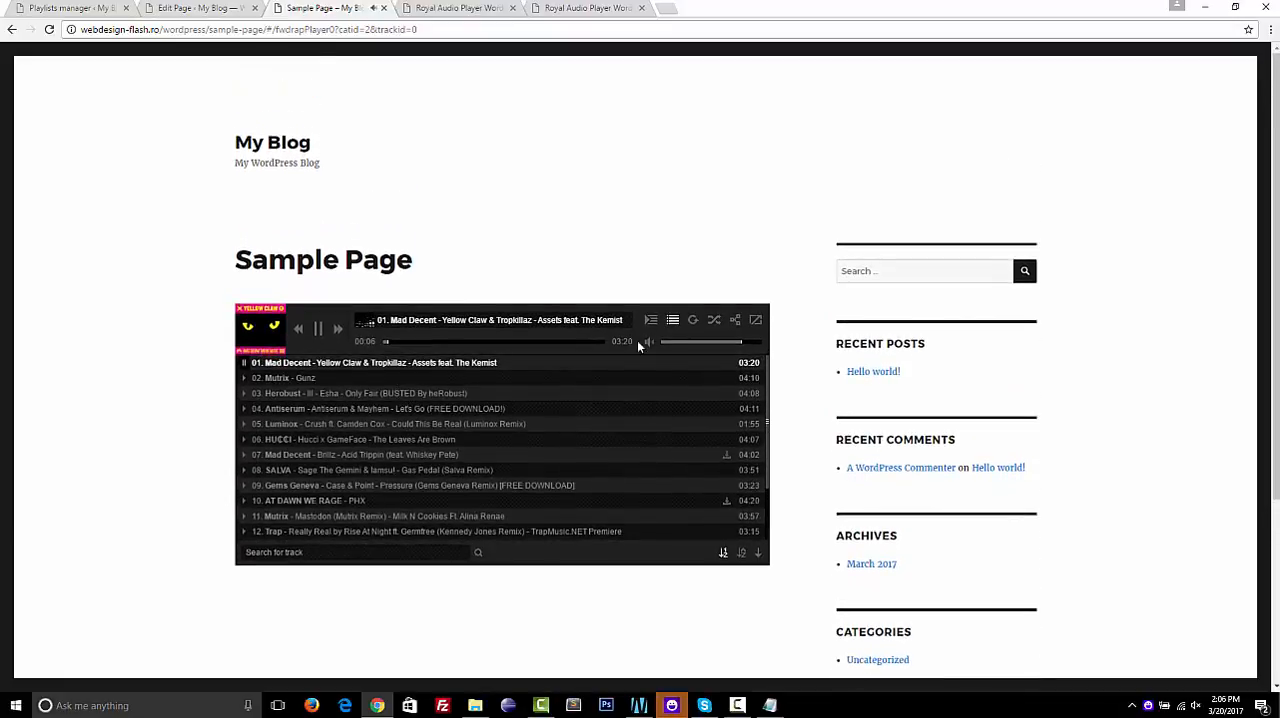
left_click(670, 344)
scroll(497, 480, "down", 4)
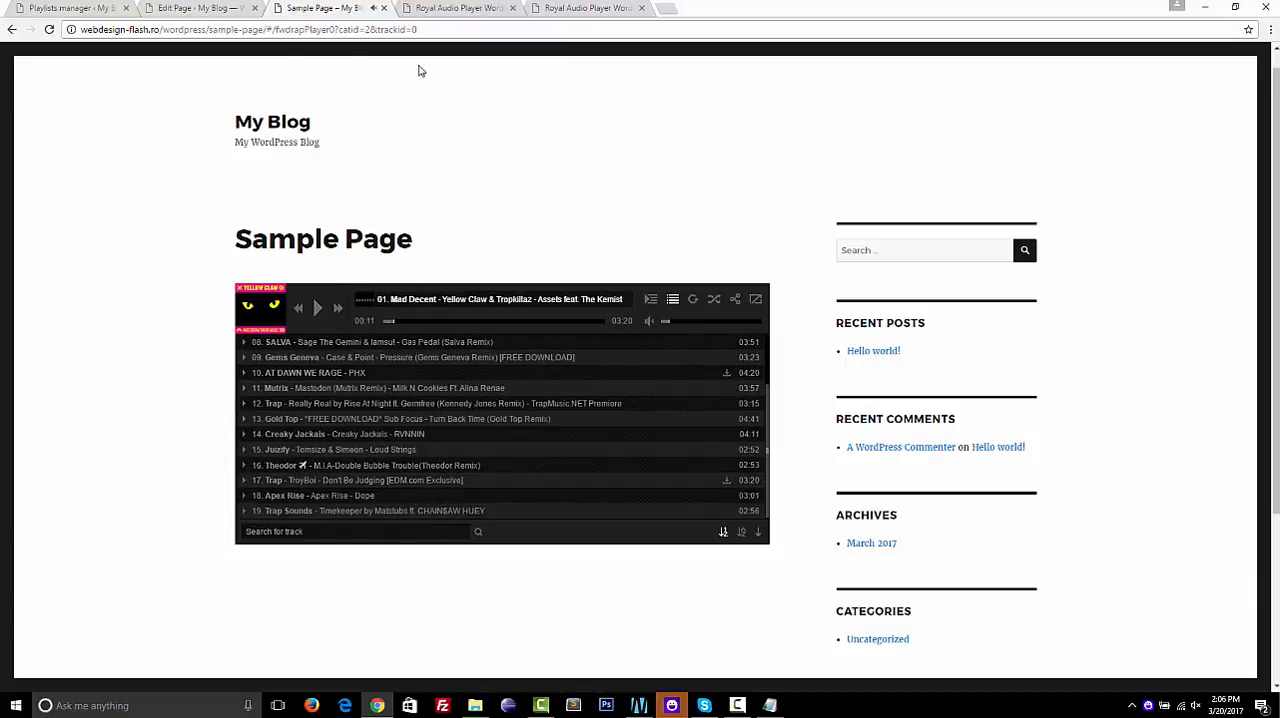
Start a new playlist in "my playlist" with the type youtube and the name "youtube"
left_click(50, 10)
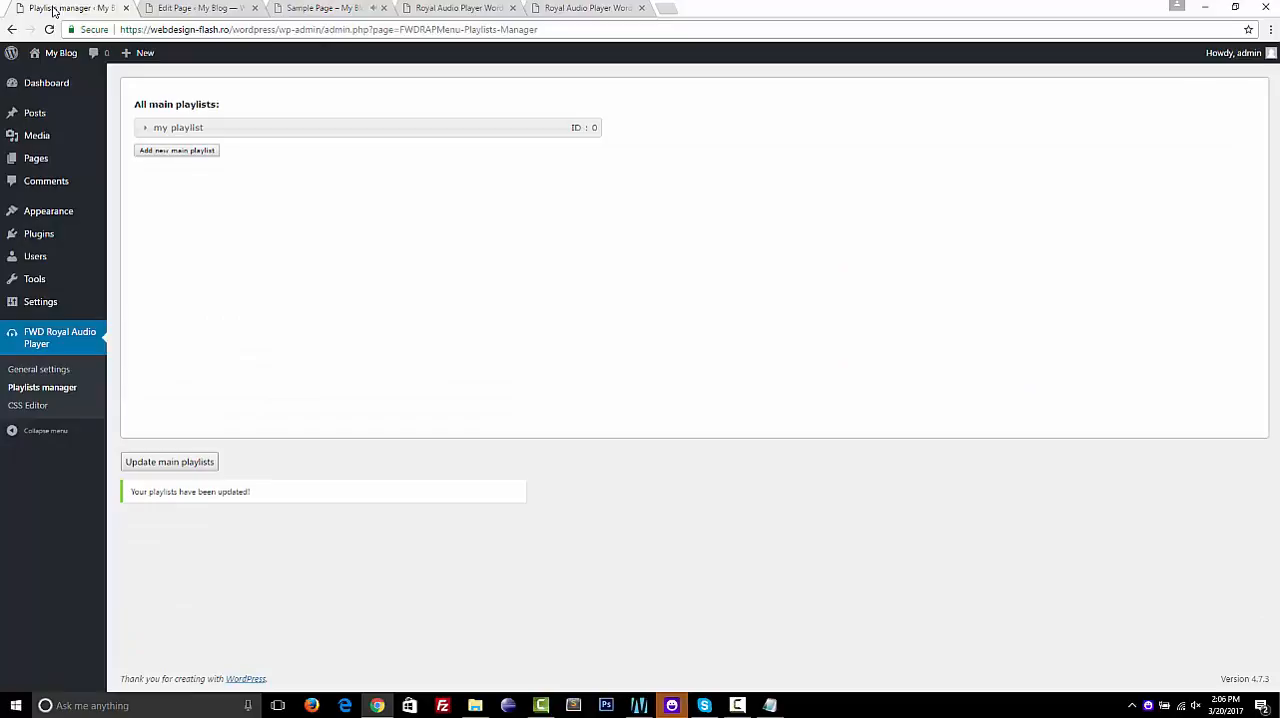
left_click(260, 127)
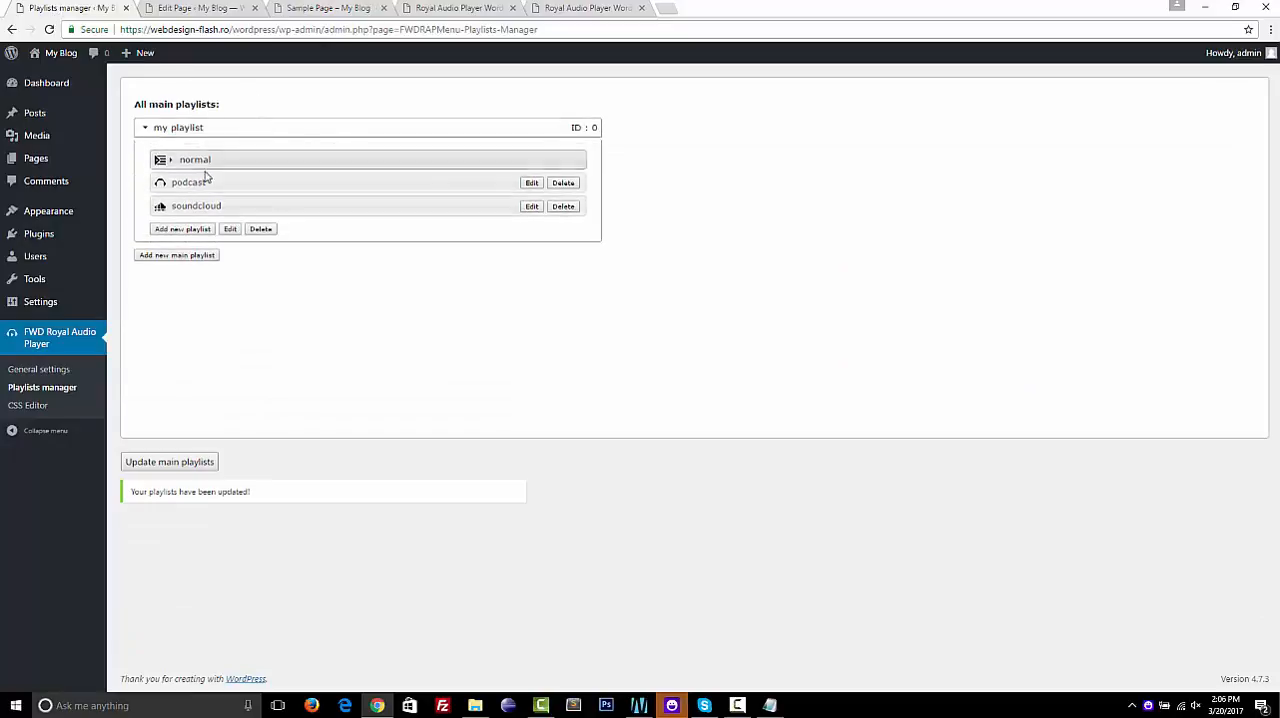
left_click(182, 228)
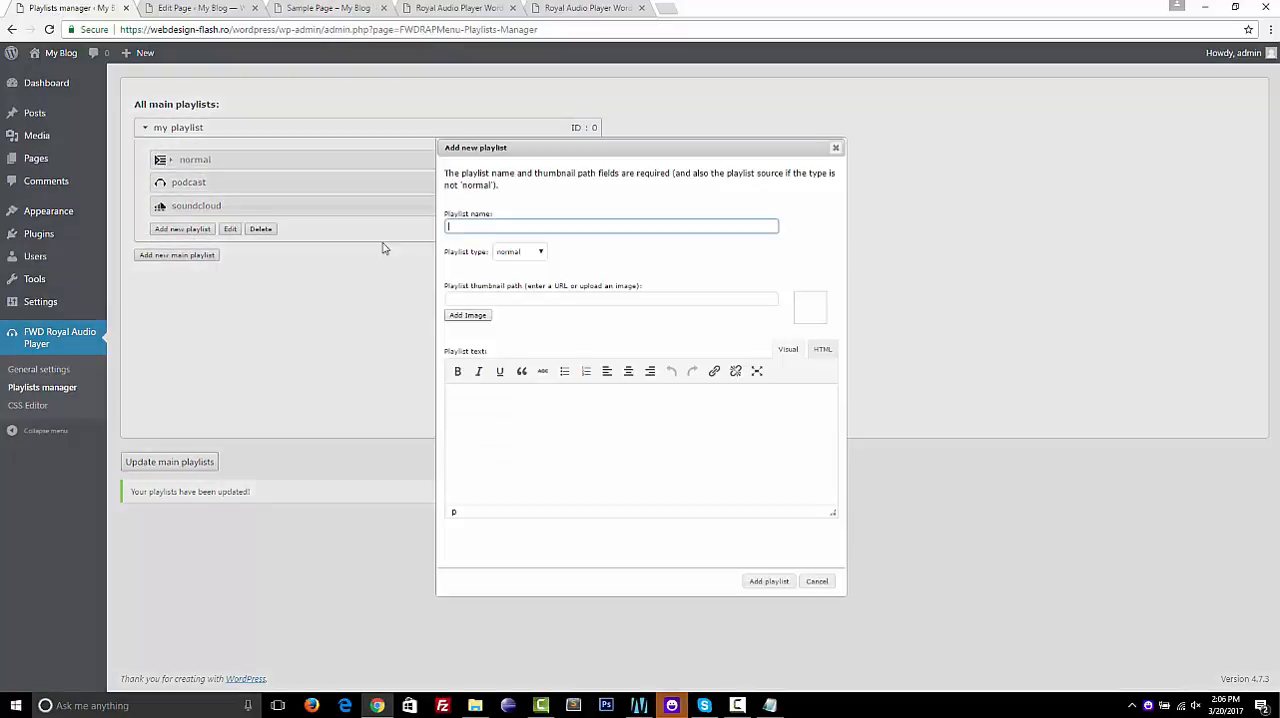
left_click(527, 255)
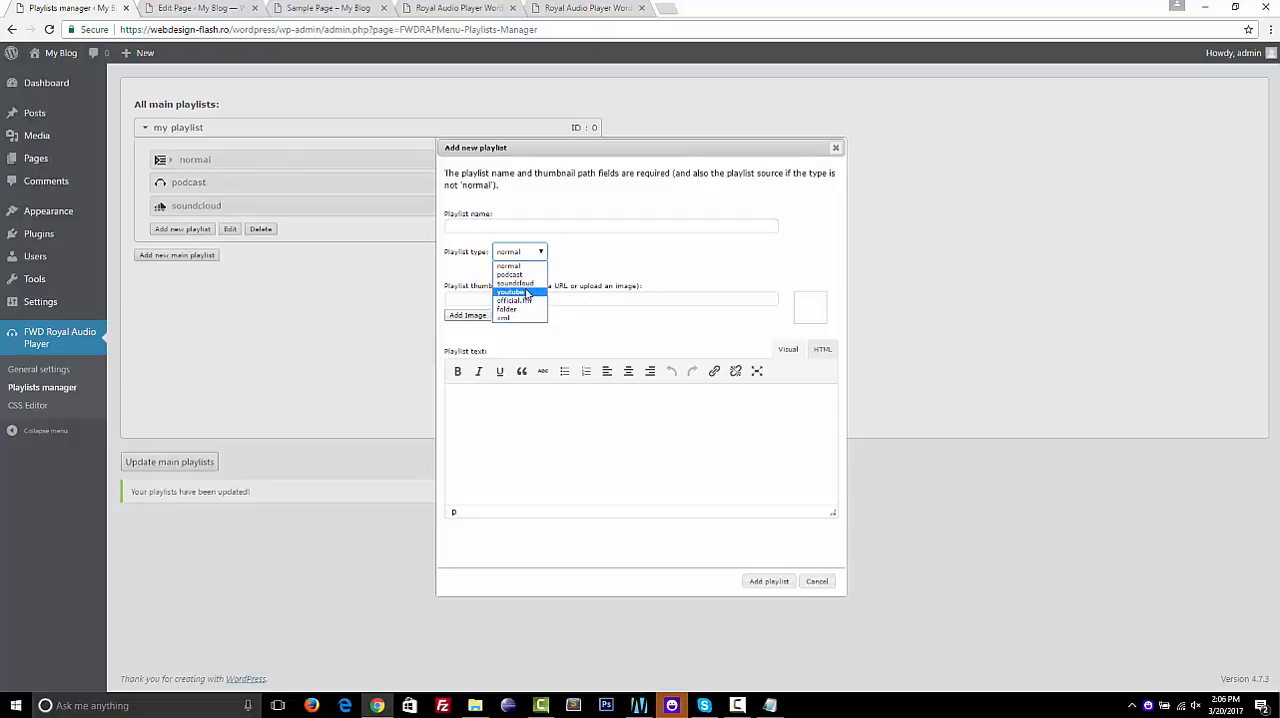
left_click(527, 293)
left_click(491, 227)
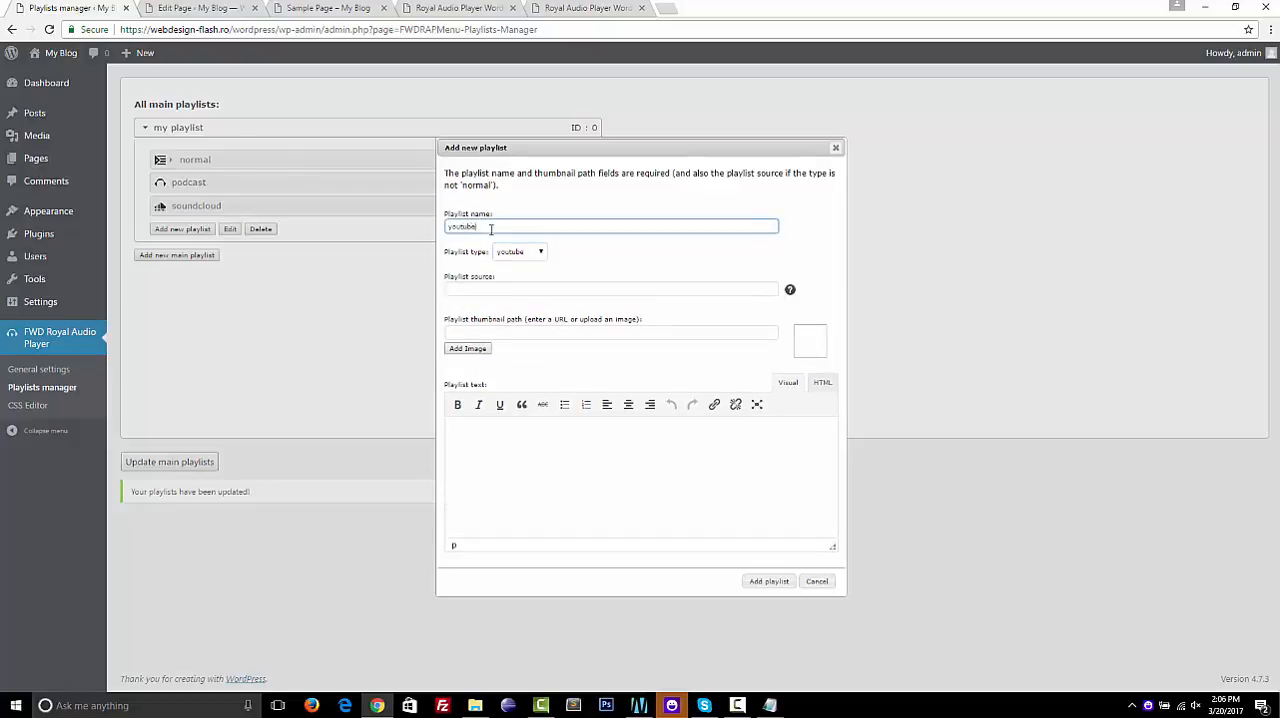
Copy the playlist URL listed under YOUTUBE in the cms.txt notes and enter it as the new playlist's source
left_click(769, 705)
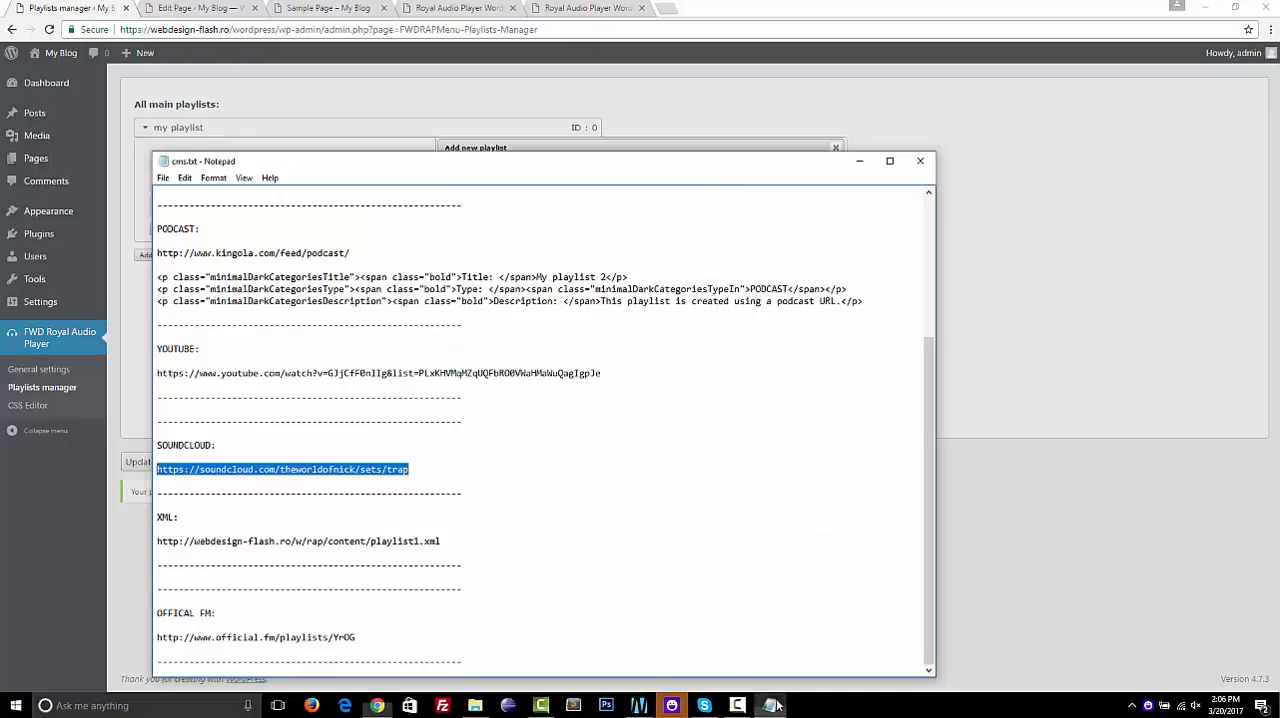
left_click(367, 469)
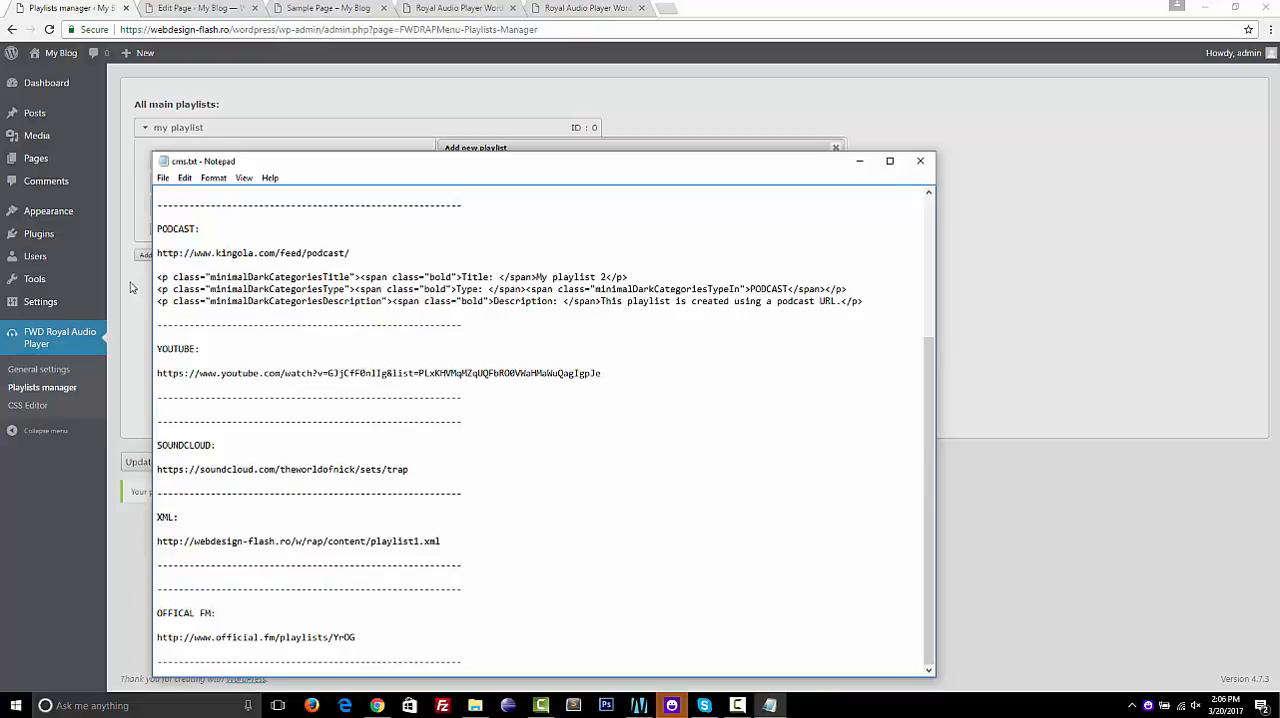
left_click_drag(157, 373, 608, 371)
left_click(448, 141)
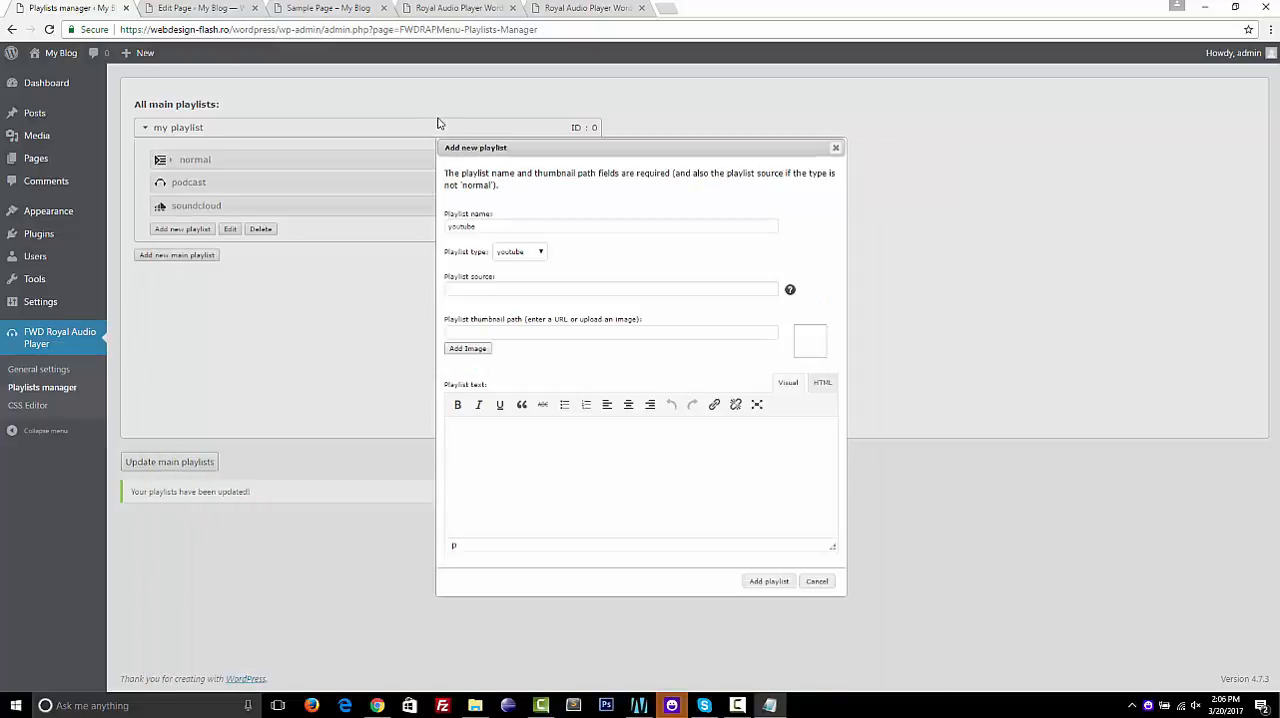
mouse_move(791, 290)
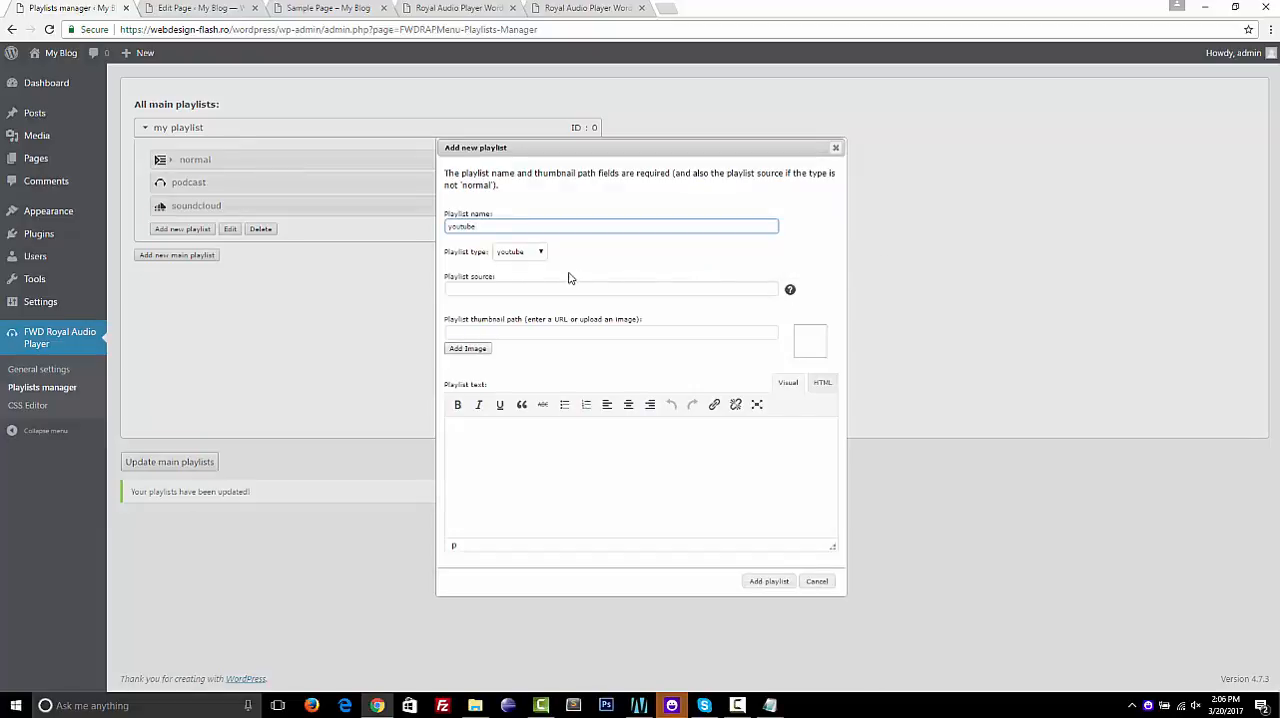
left_click(505, 288)
type("https://www.youtube.com/watch?v=GJjCfF0nIlg&list=PLxKHVMqMZqUQFbRD0VWaHMaWuQagIgpJ4")
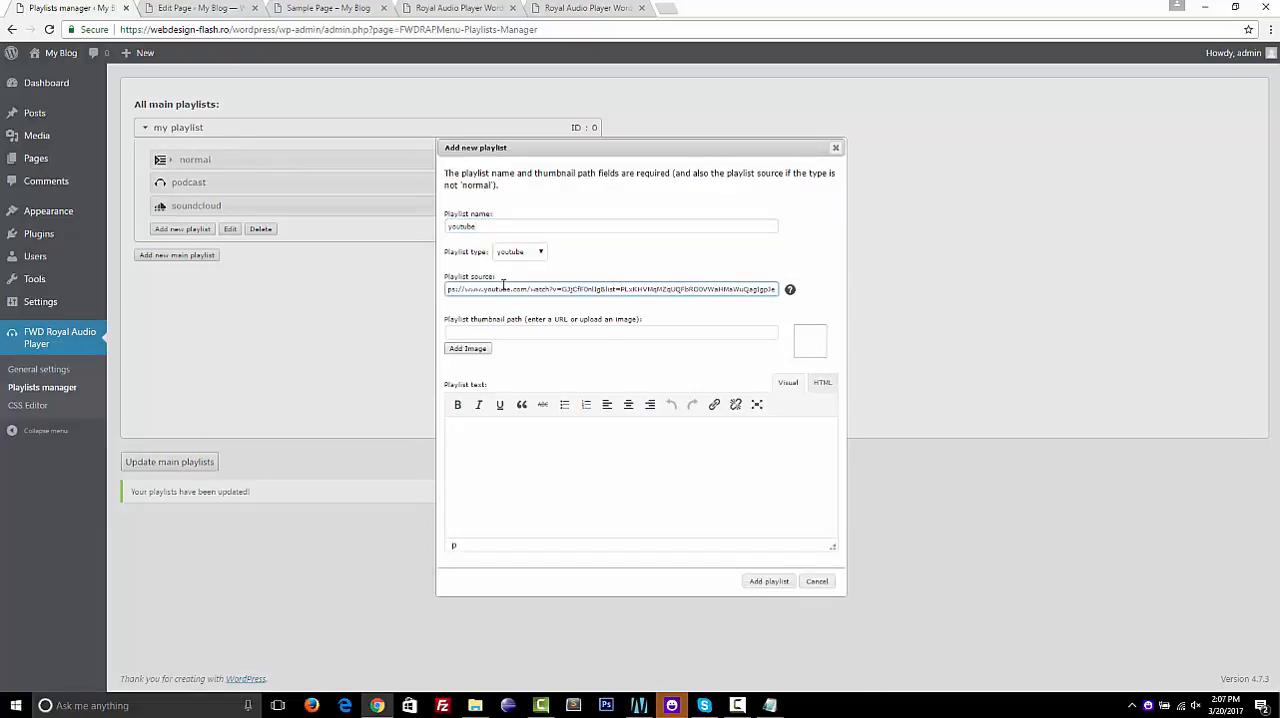
View the copied YouTube playlist URL in a new browser tab, look over its video list, and close that tab
left_click(672, 10)
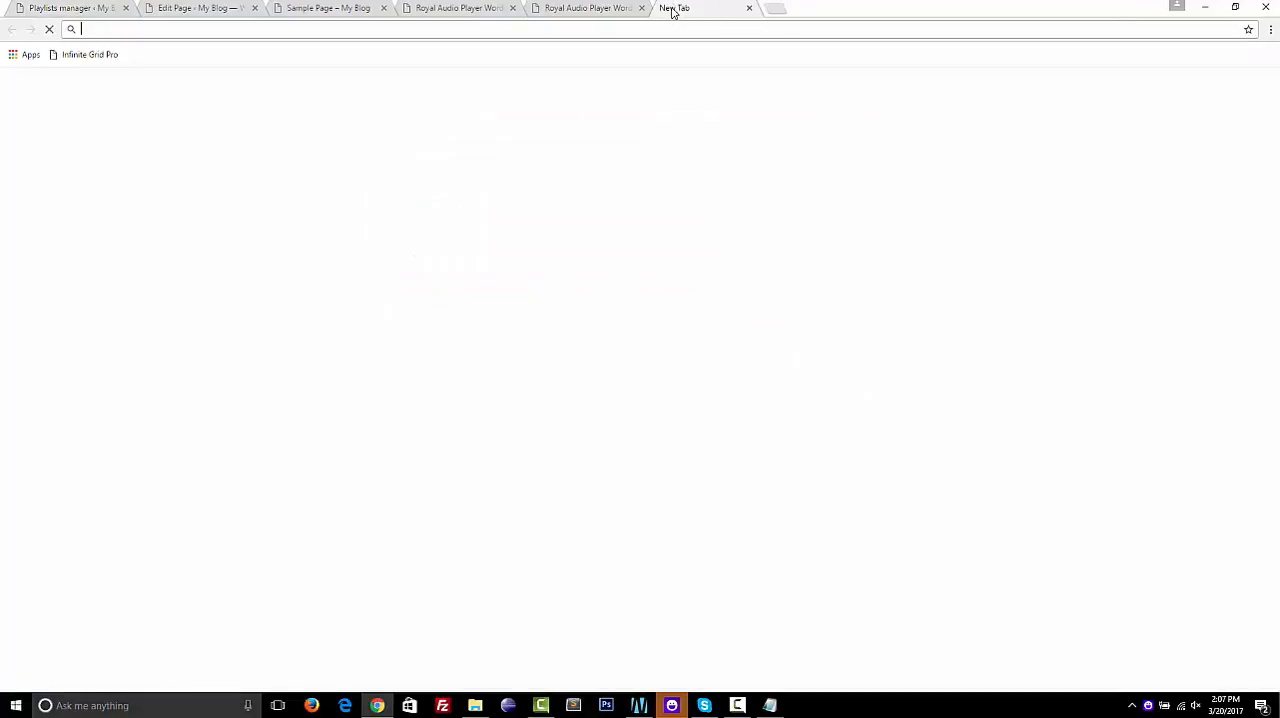
type("https://www.youtube.com/watch?v=GJjCfF0nllg&list=PLxKHVMqMZqUOFbRO0VWaHMaWuQagIgpJe")
key("Return")
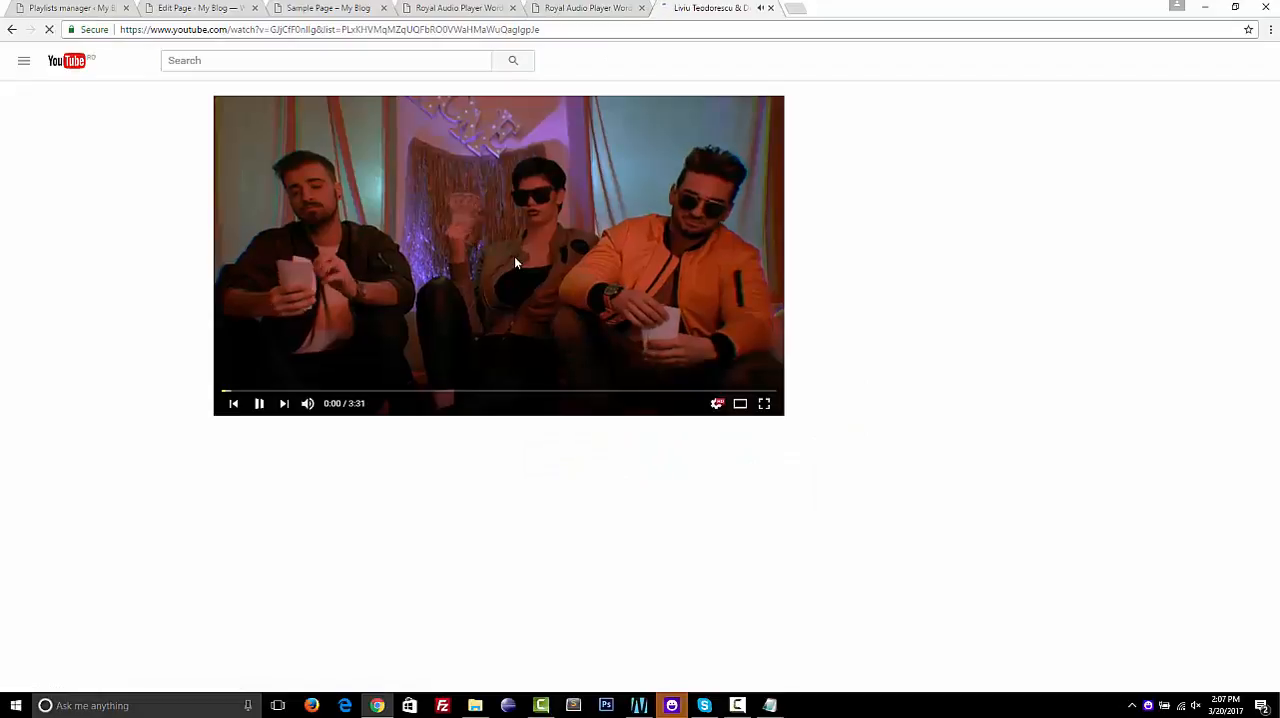
scroll(853, 215, "down", 1)
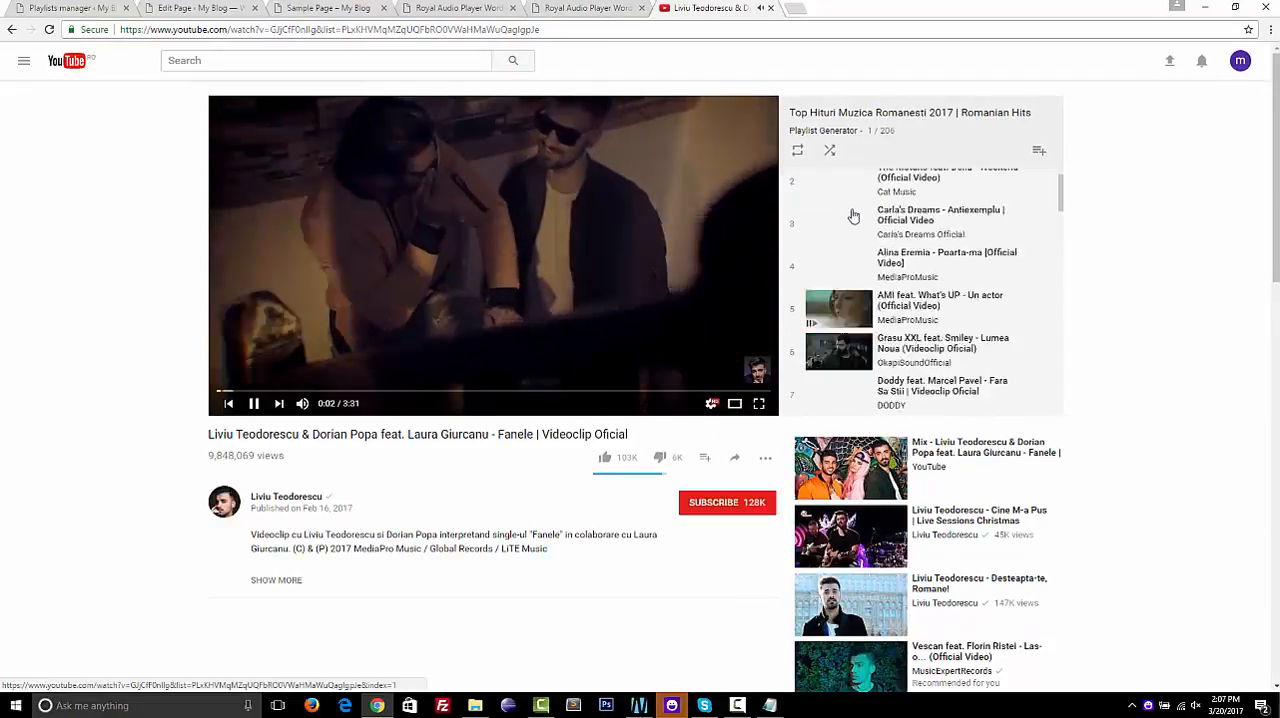
key("ctrl+w")
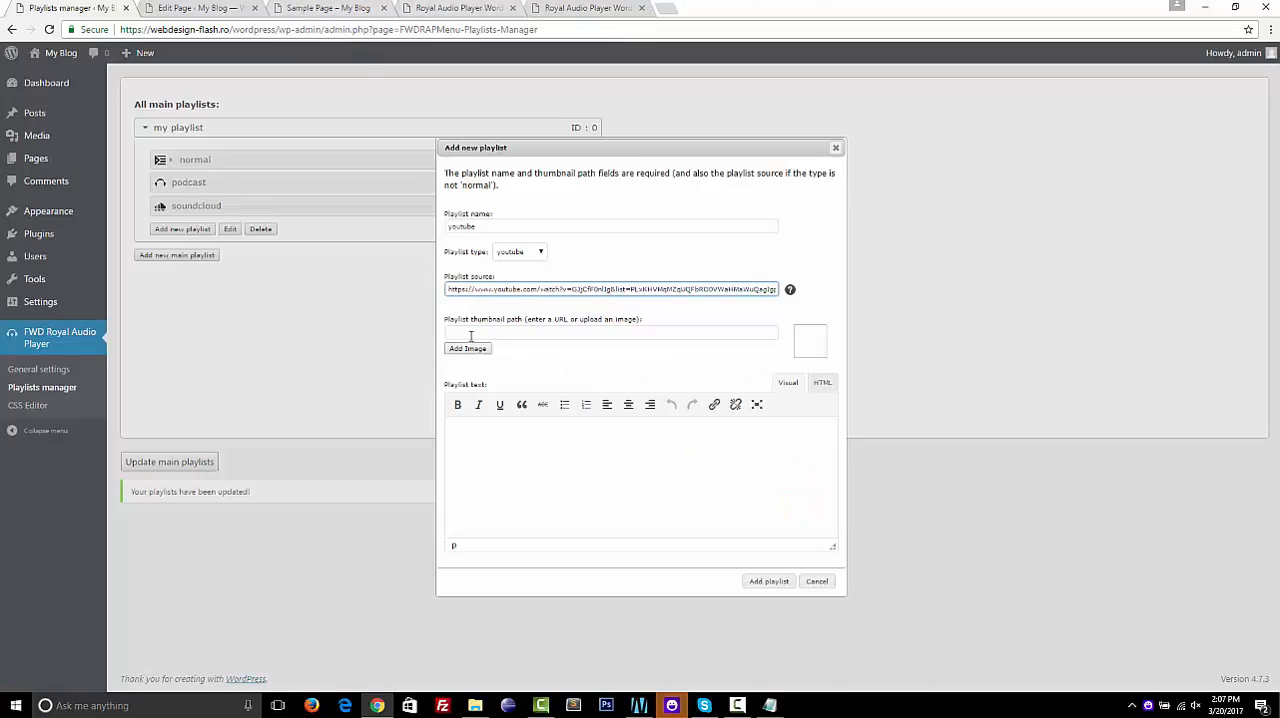
Use youtube.jpg from the media library as the playlist thumbnail, add the youtube playlist, and save the main playlists
left_click(467, 349)
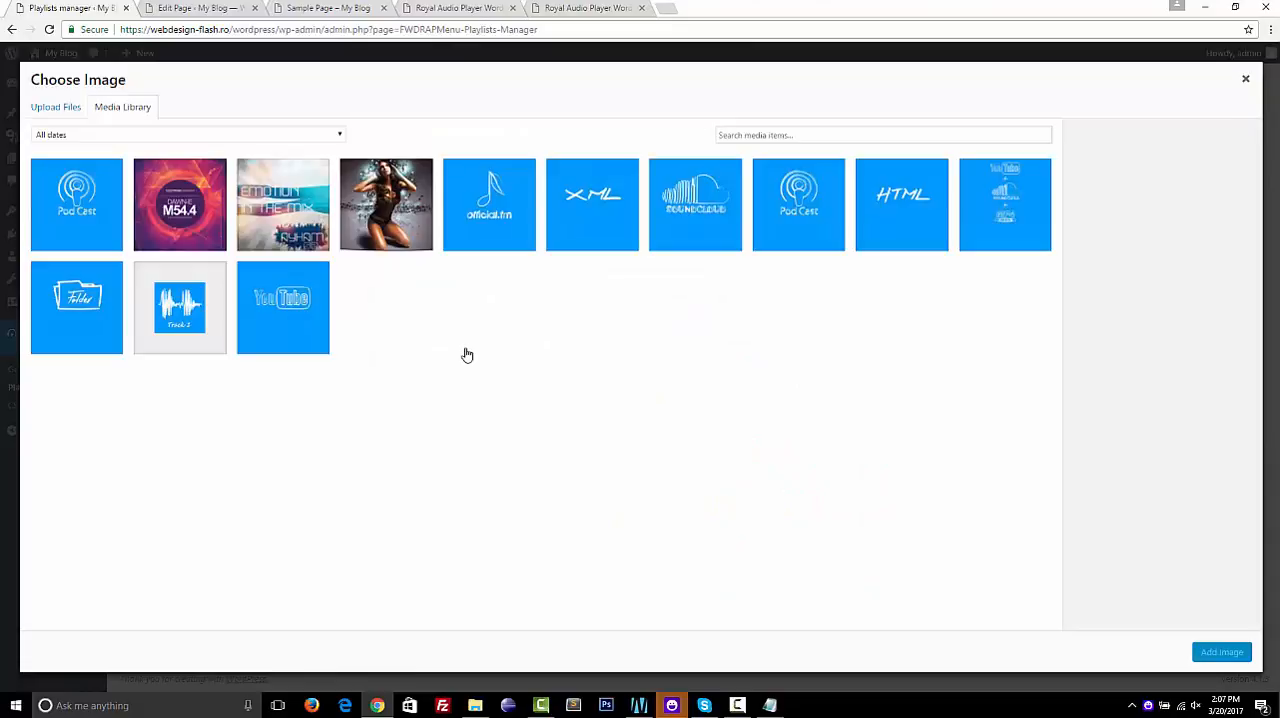
left_click(268, 317)
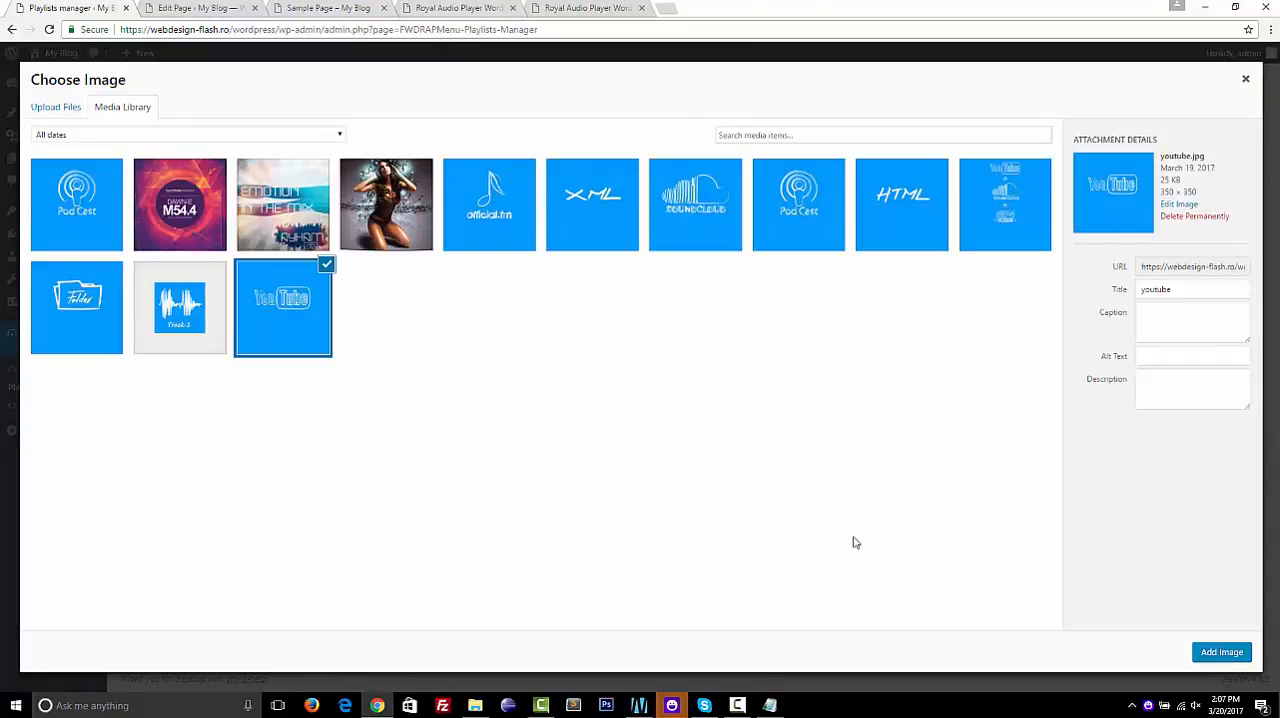
left_click(1224, 653)
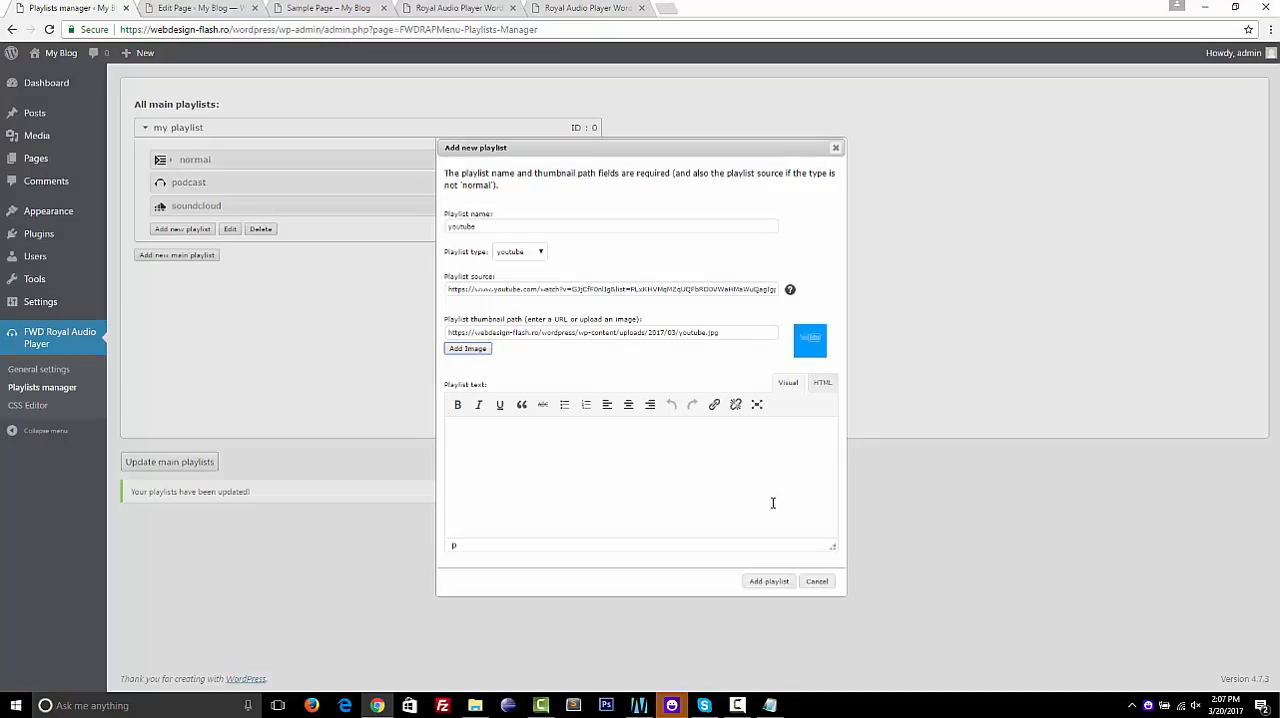
left_click(770, 581)
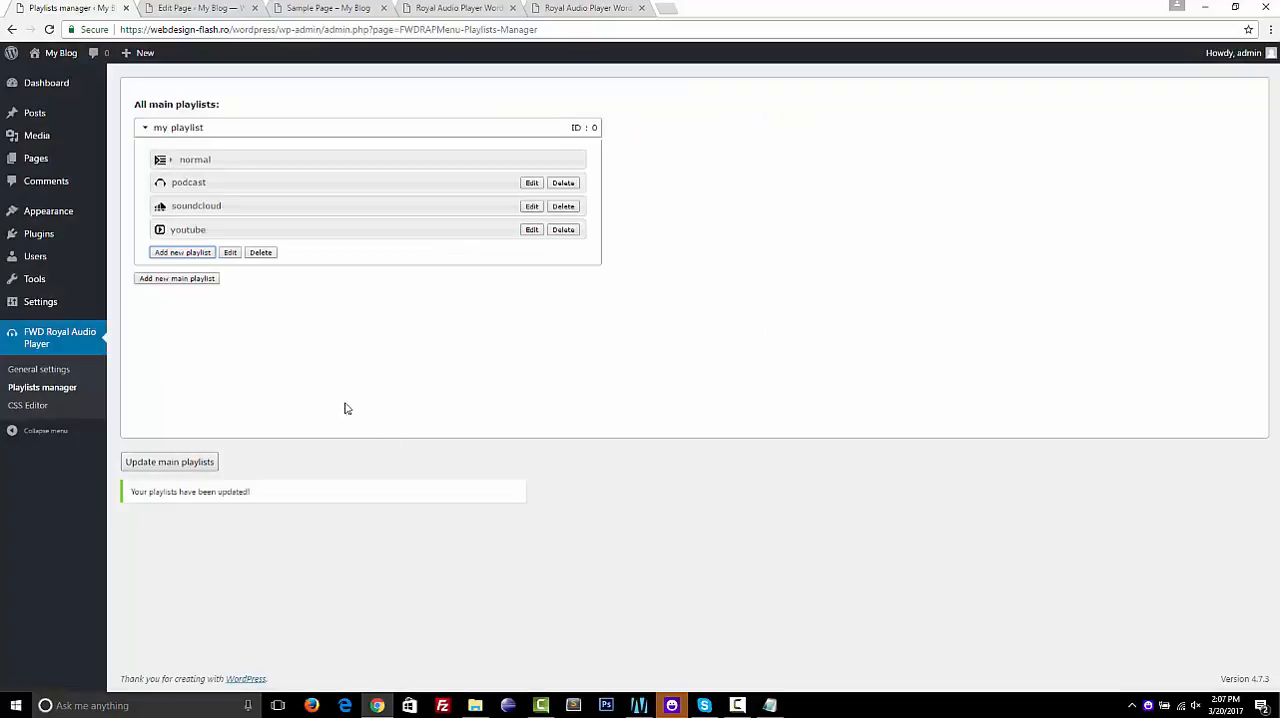
left_click(193, 470)
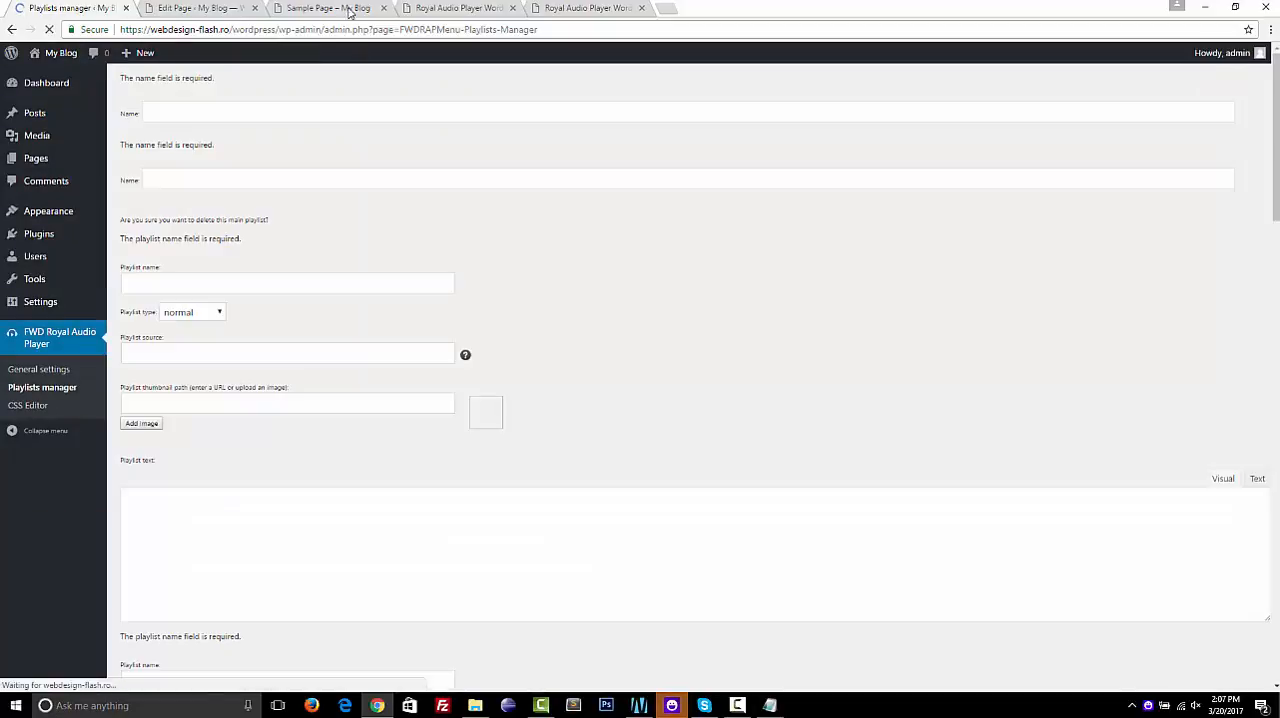
Reload Sample Page and load the youtube playlist from the audio player's playlist selection
left_click(433, 8)
left_click(322, 9)
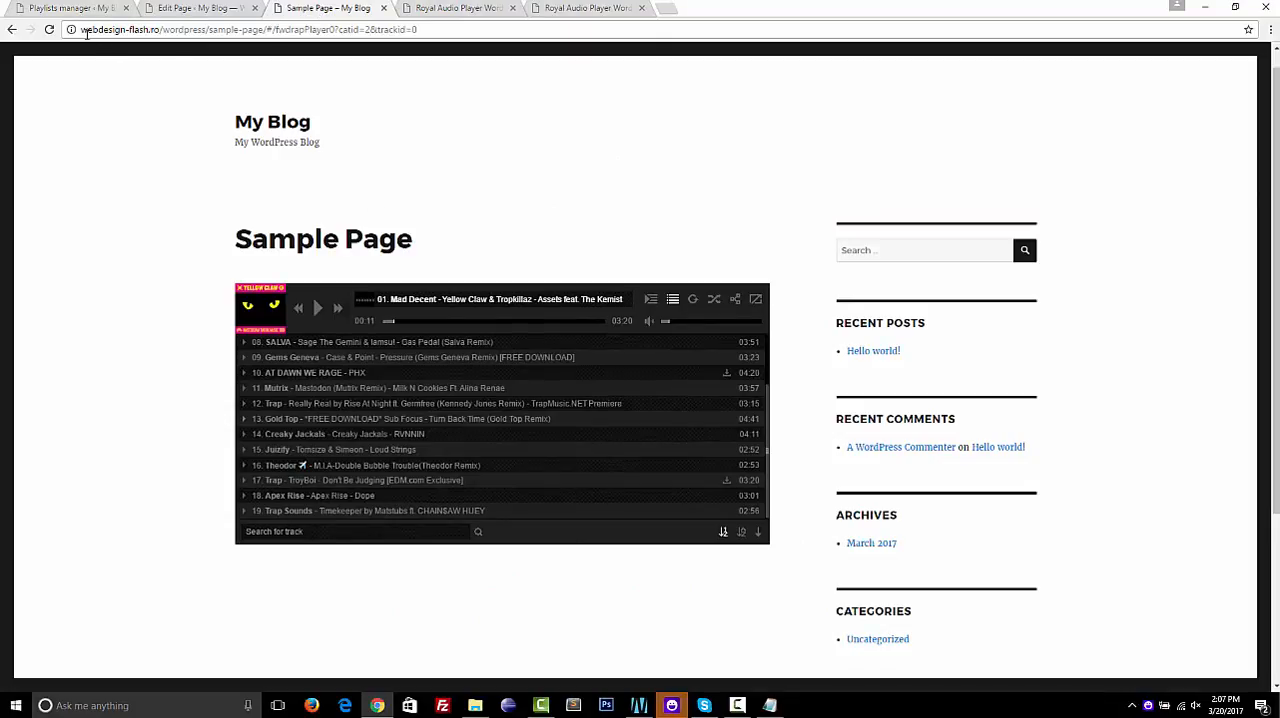
left_click(49, 29)
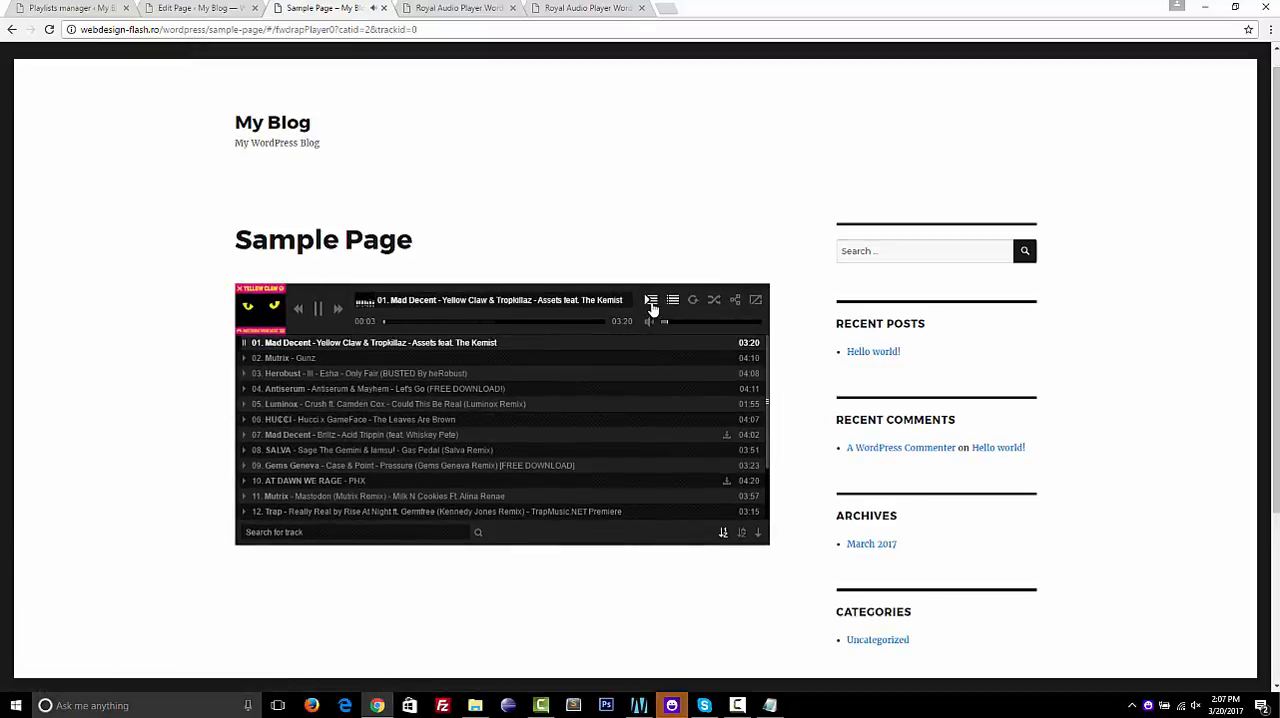
left_click(651, 302)
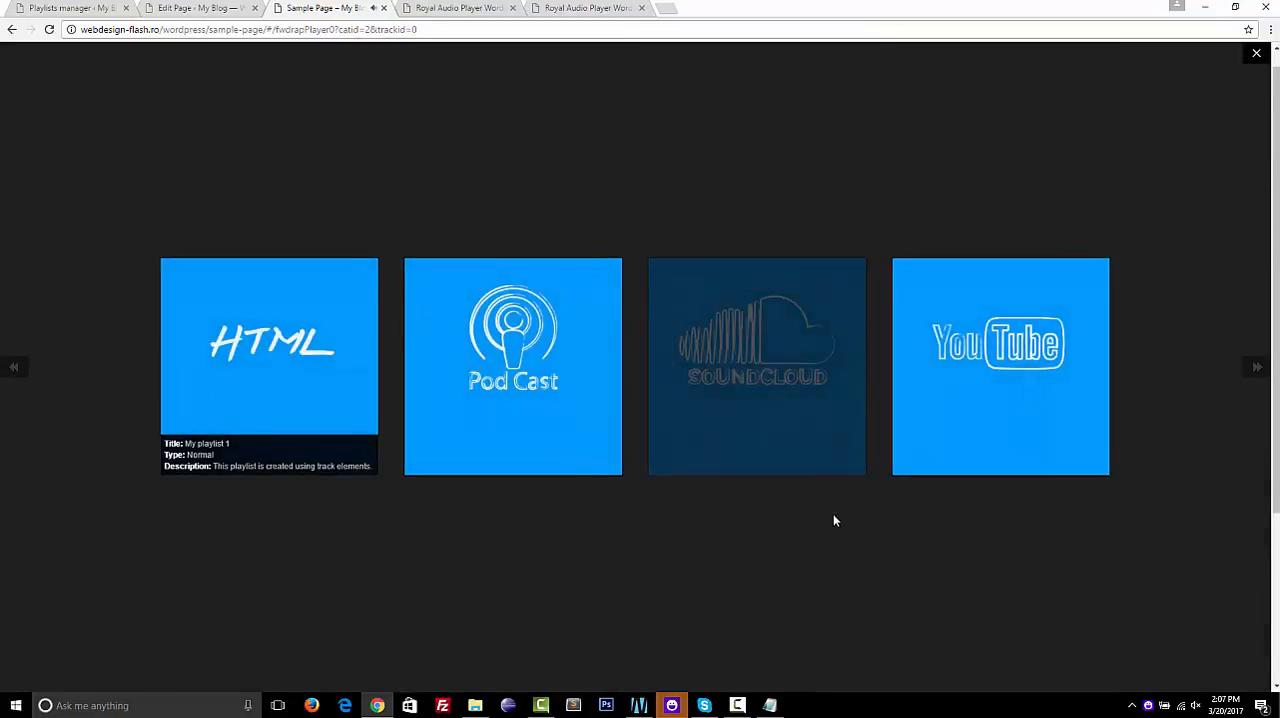
left_click(991, 392)
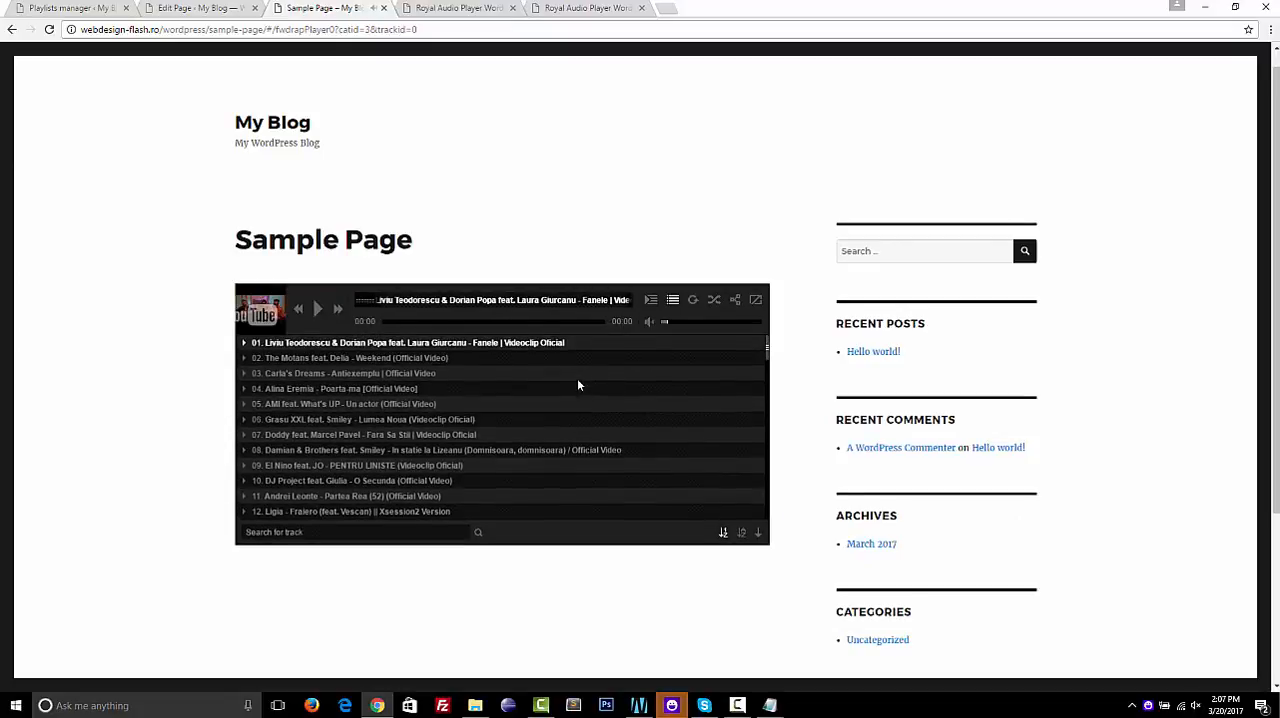
Test the youtube playlist by playing tracks 02, 05 and 33, browsing its track list, and seeking to about 02:19 in track 33
left_click(451, 359)
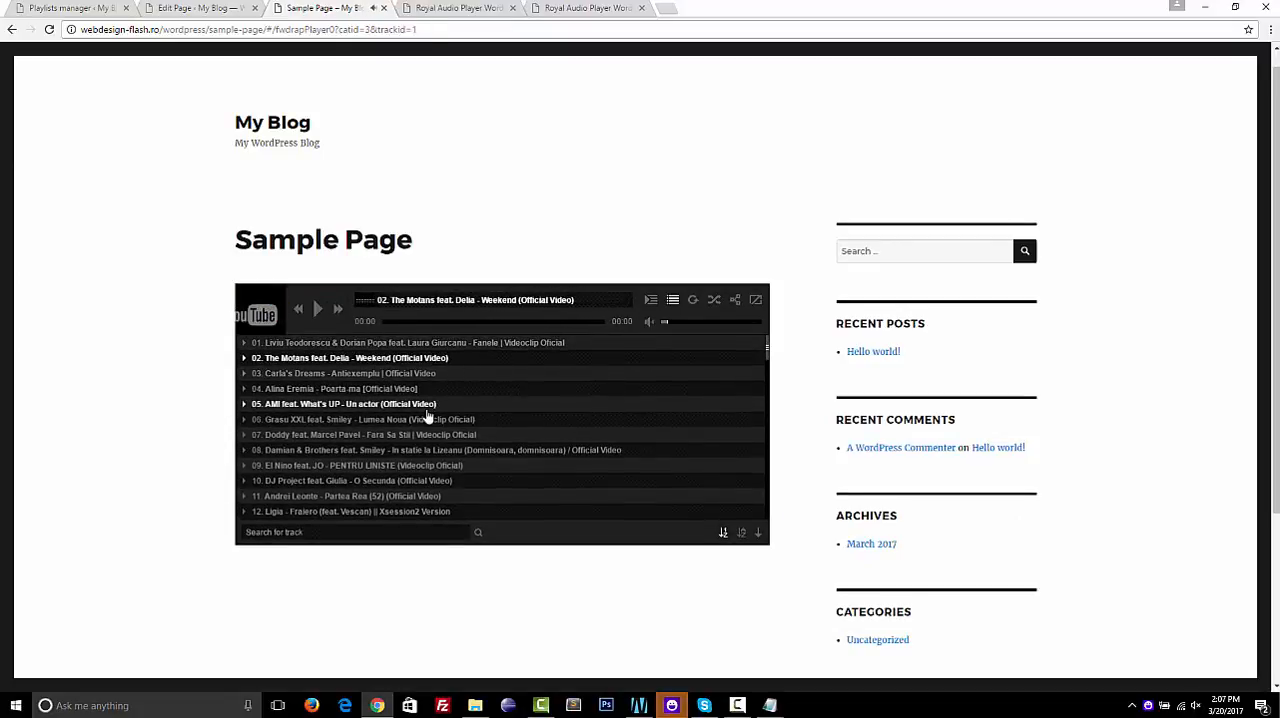
left_click(427, 406)
scroll(427, 413, "down", 10)
scroll(427, 413, "down", 3)
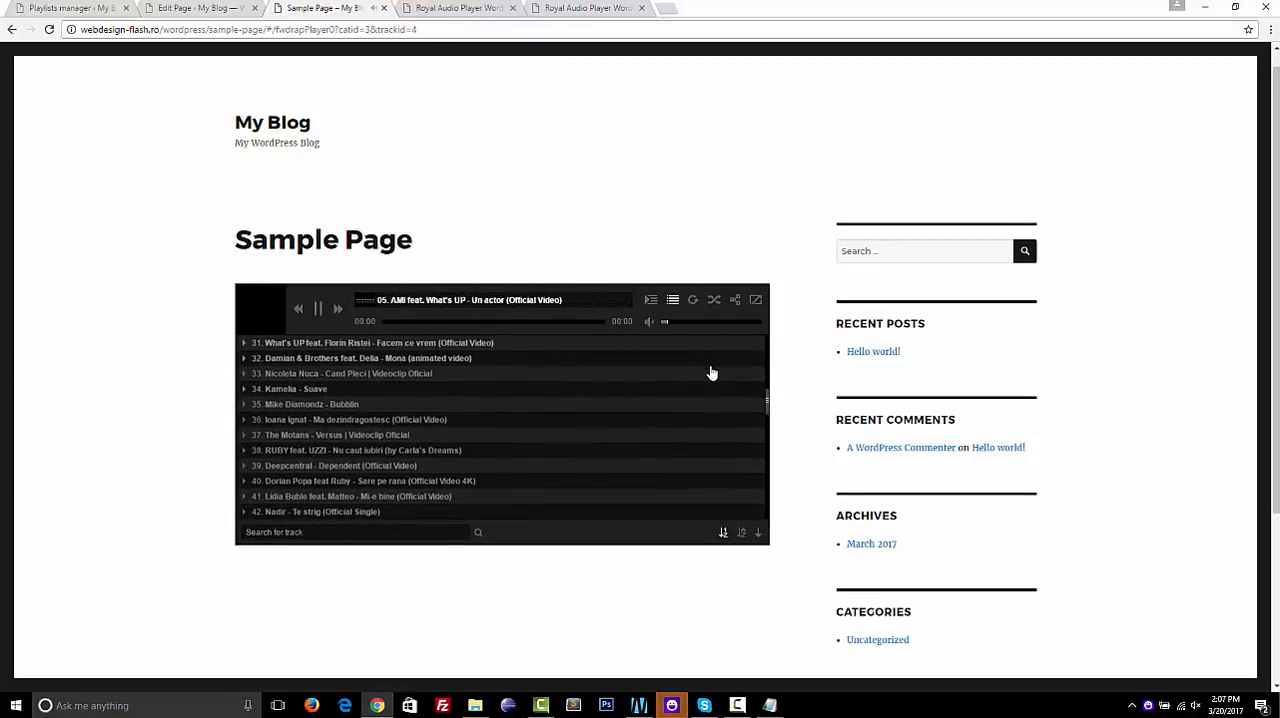
left_click_drag(766, 403, 765, 505)
scroll(755, 400, "up", 15)
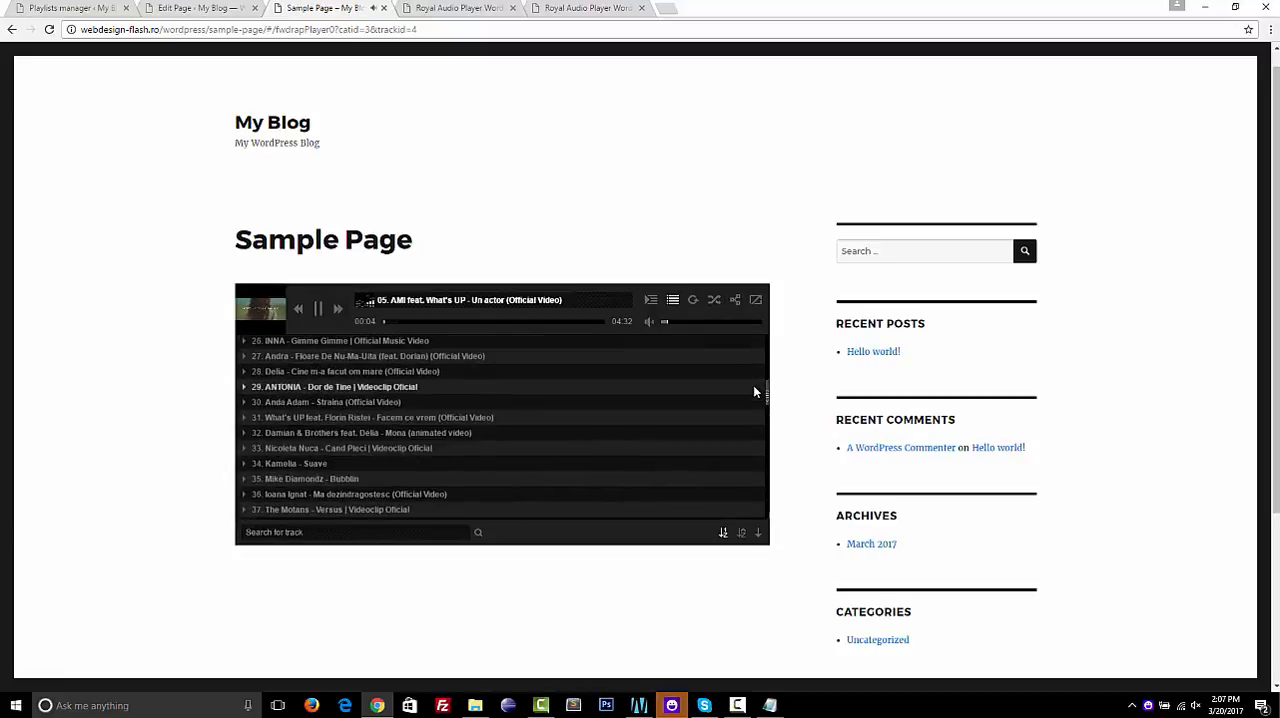
left_click(437, 451)
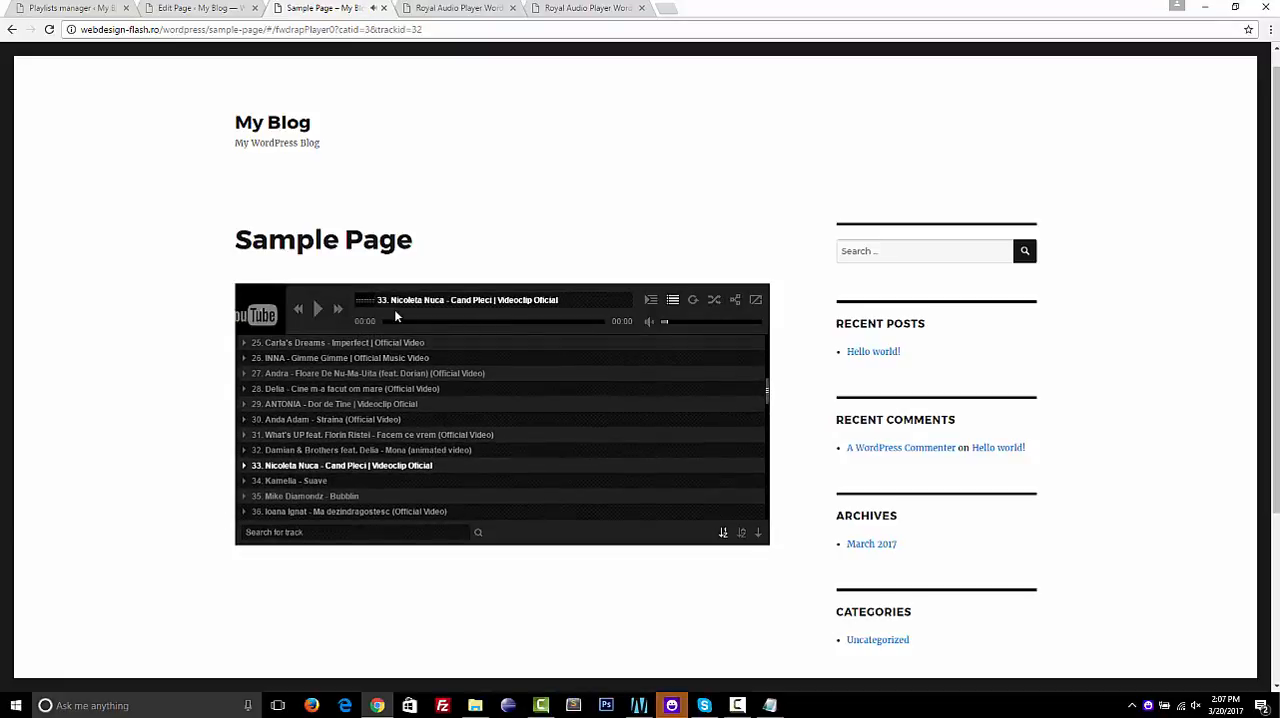
left_click(522, 322)
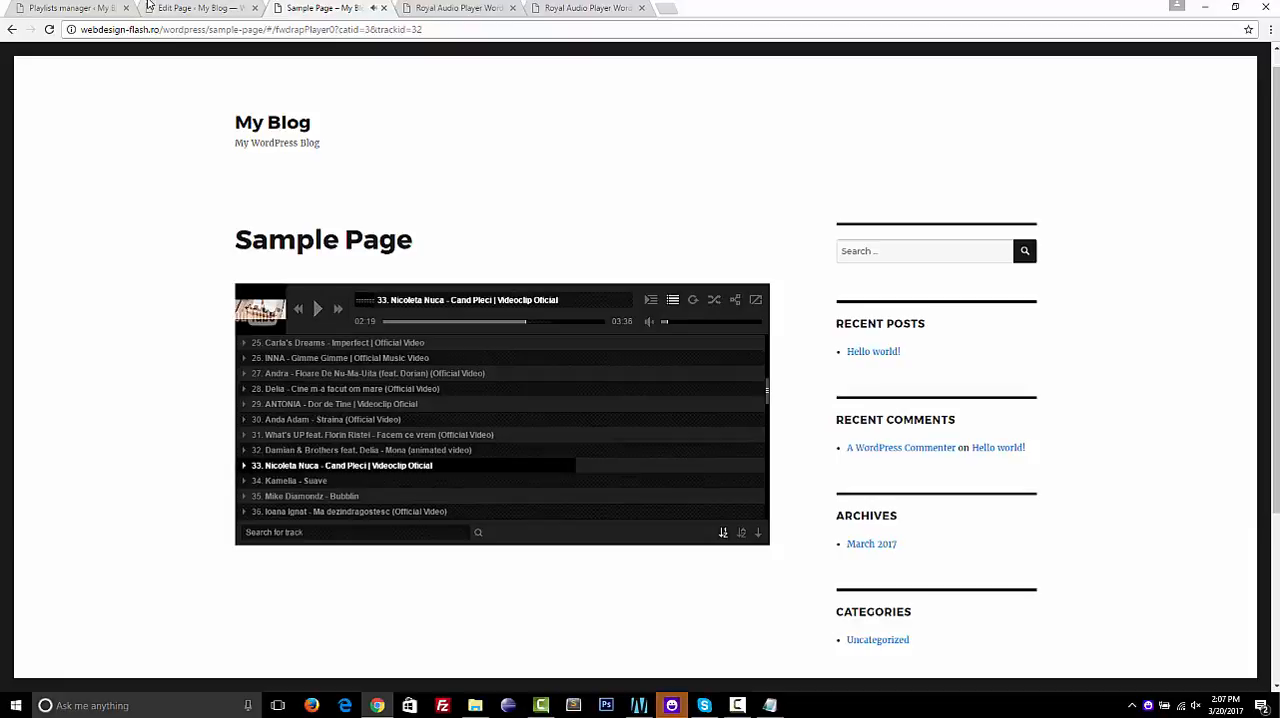
Return to the Playlists manager, expand "my playlist" and start another new playlist in it
left_click(82, 8)
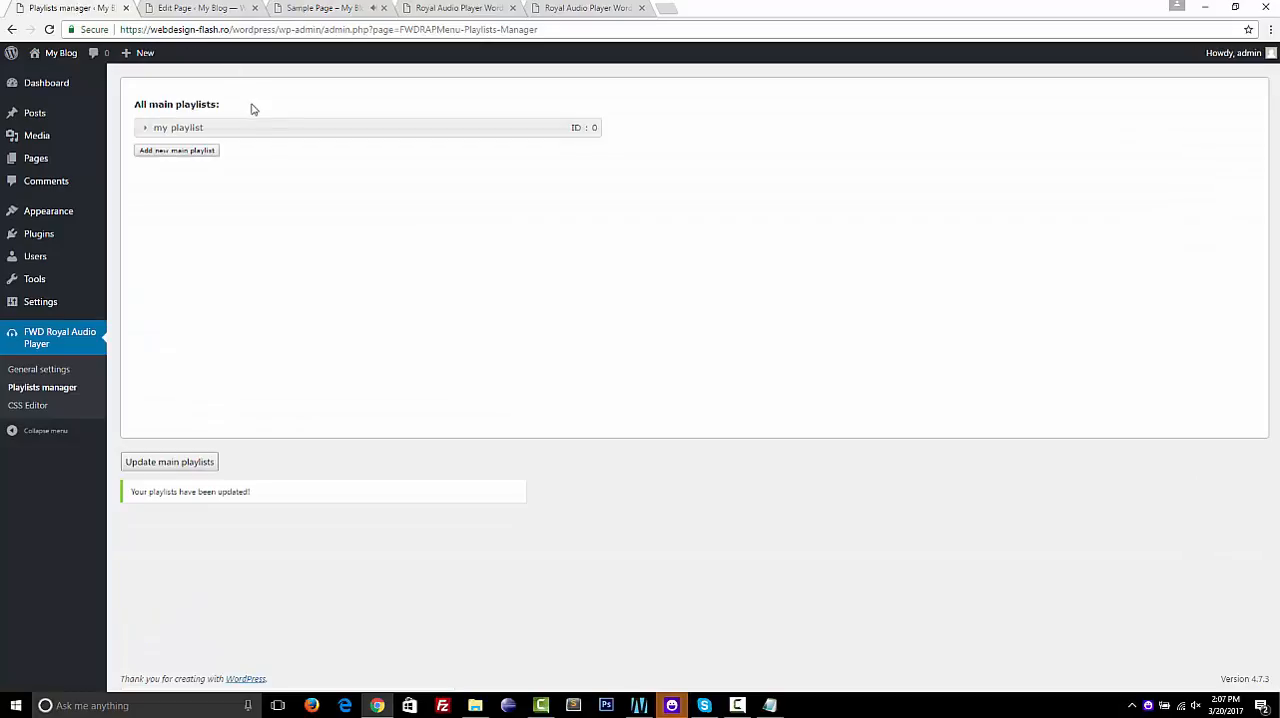
left_click(251, 127)
left_click(320, 8)
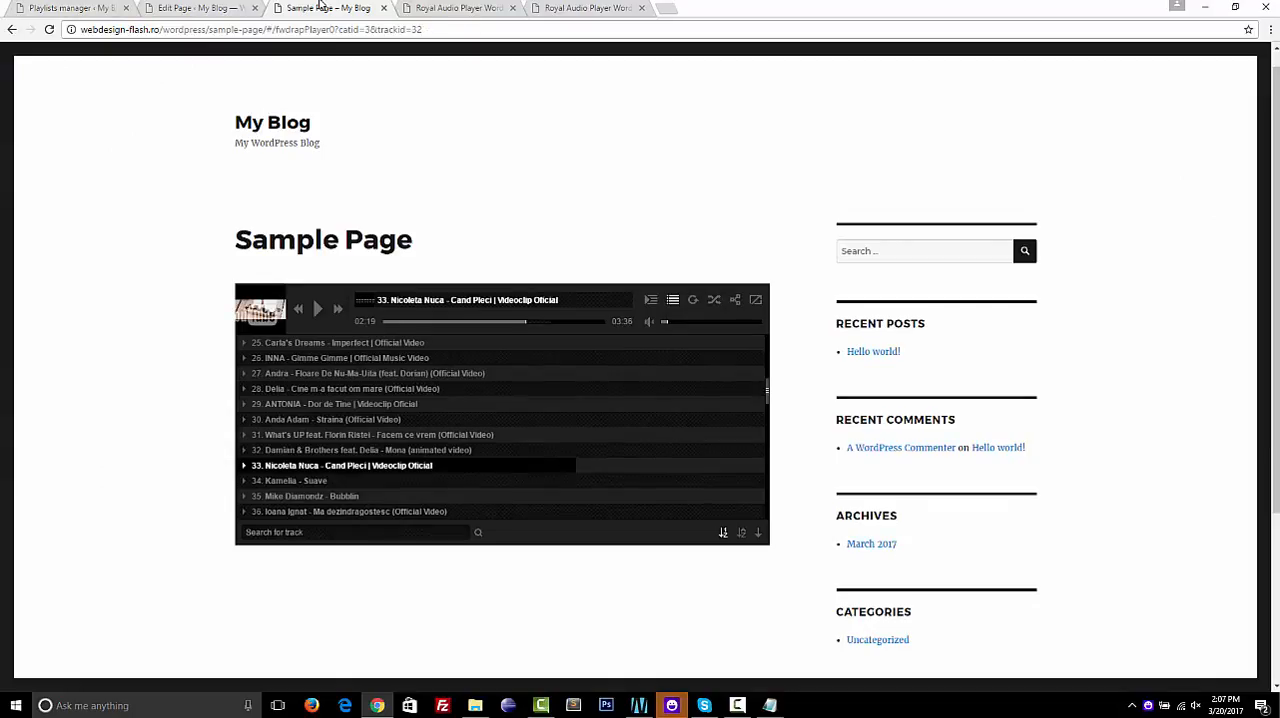
left_click(68, 8)
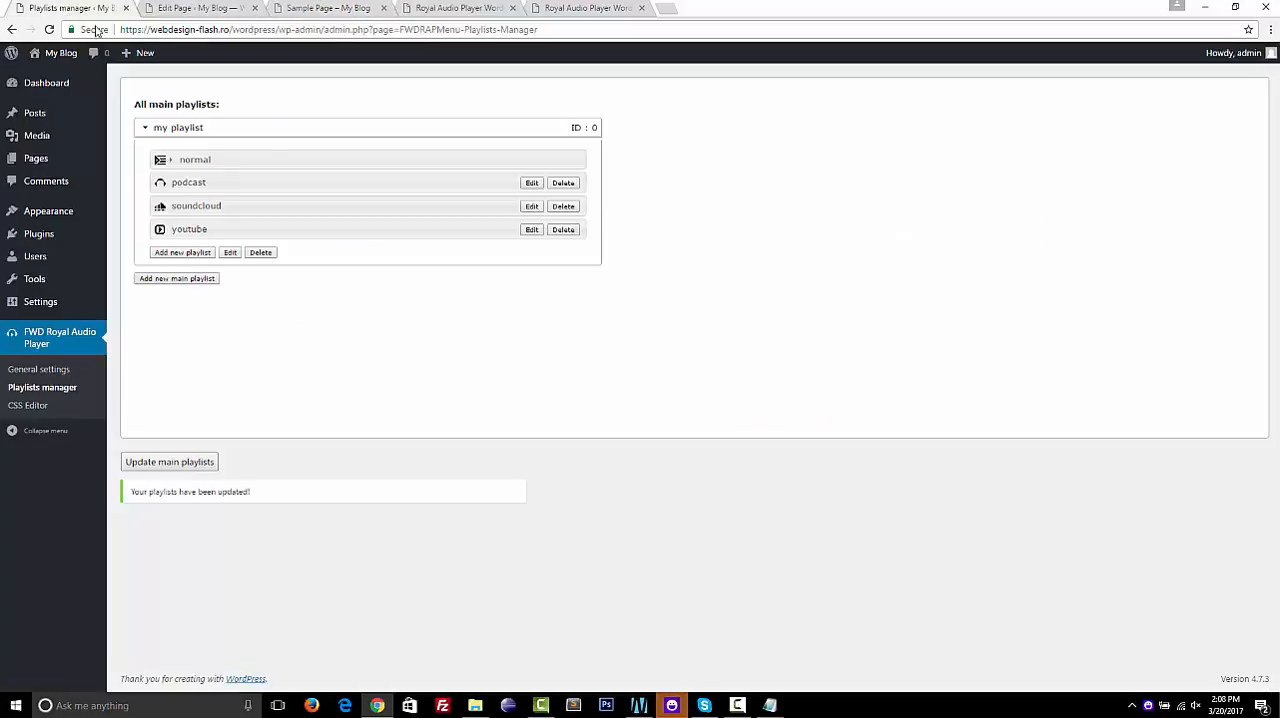
left_click(181, 254)
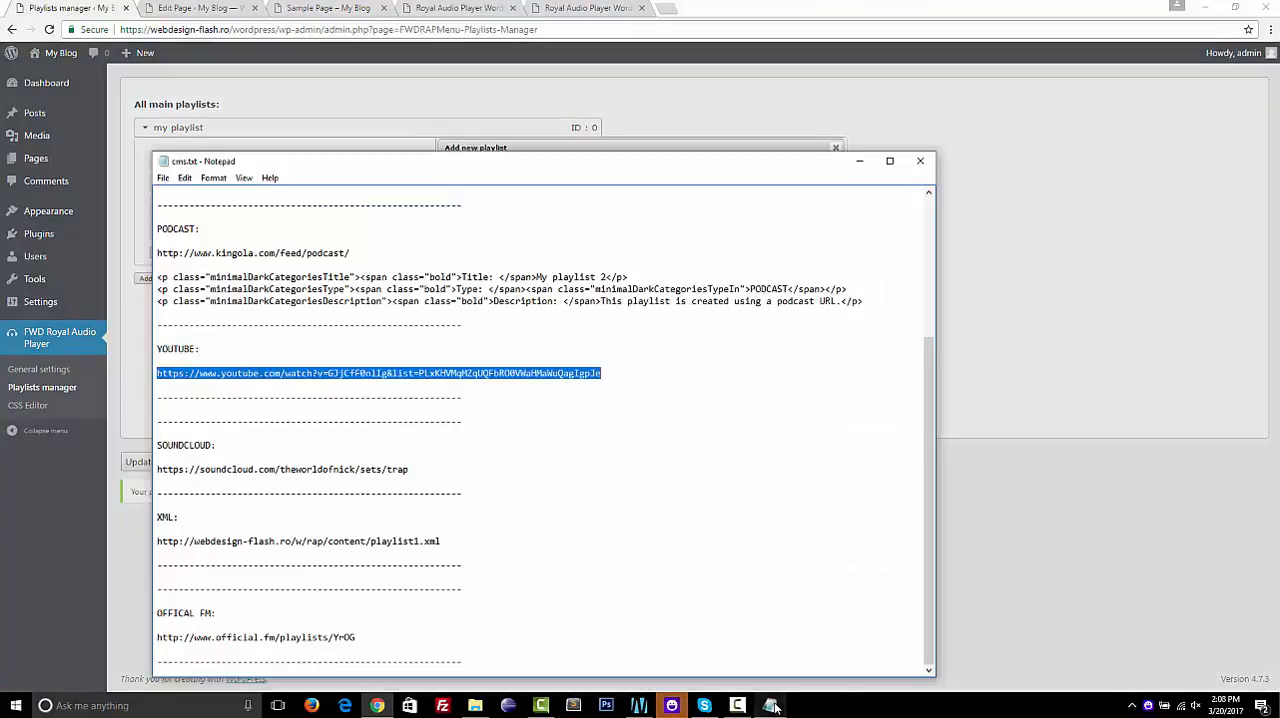
Copy the playlist URL listed under XML in the cms.txt notes and return to the new playlist form
left_click(769, 705)
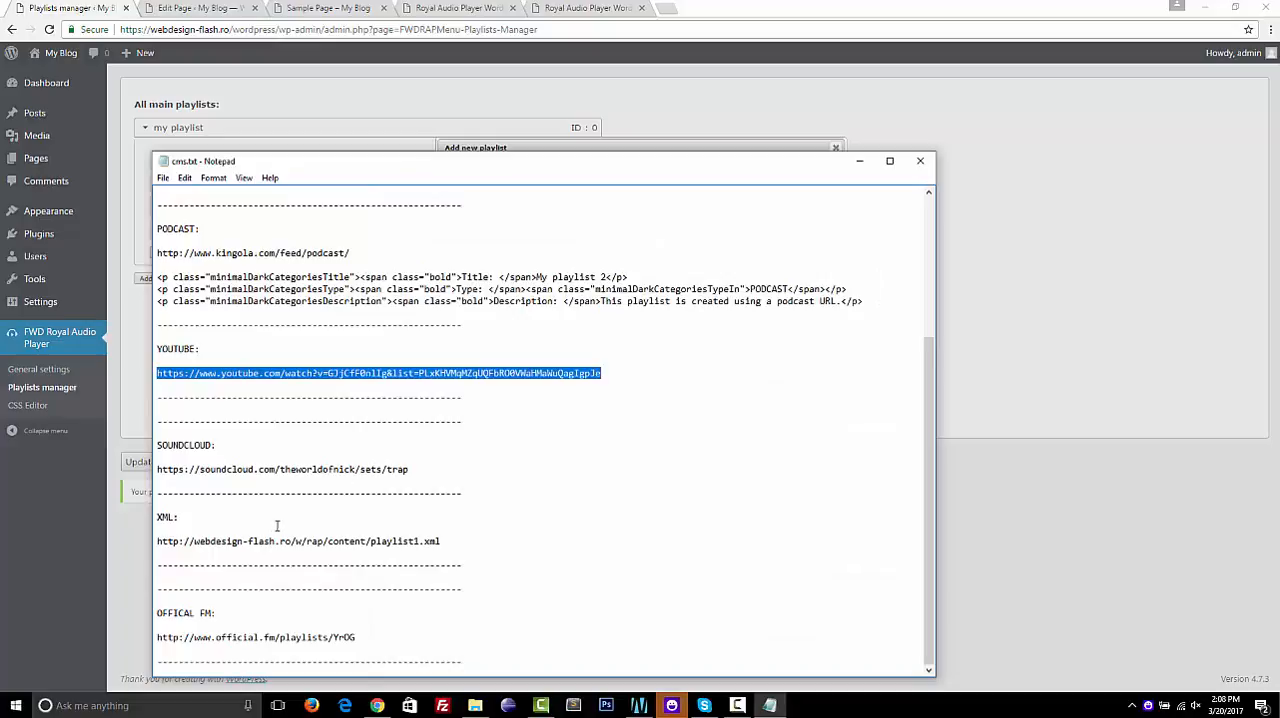
left_click(218, 598)
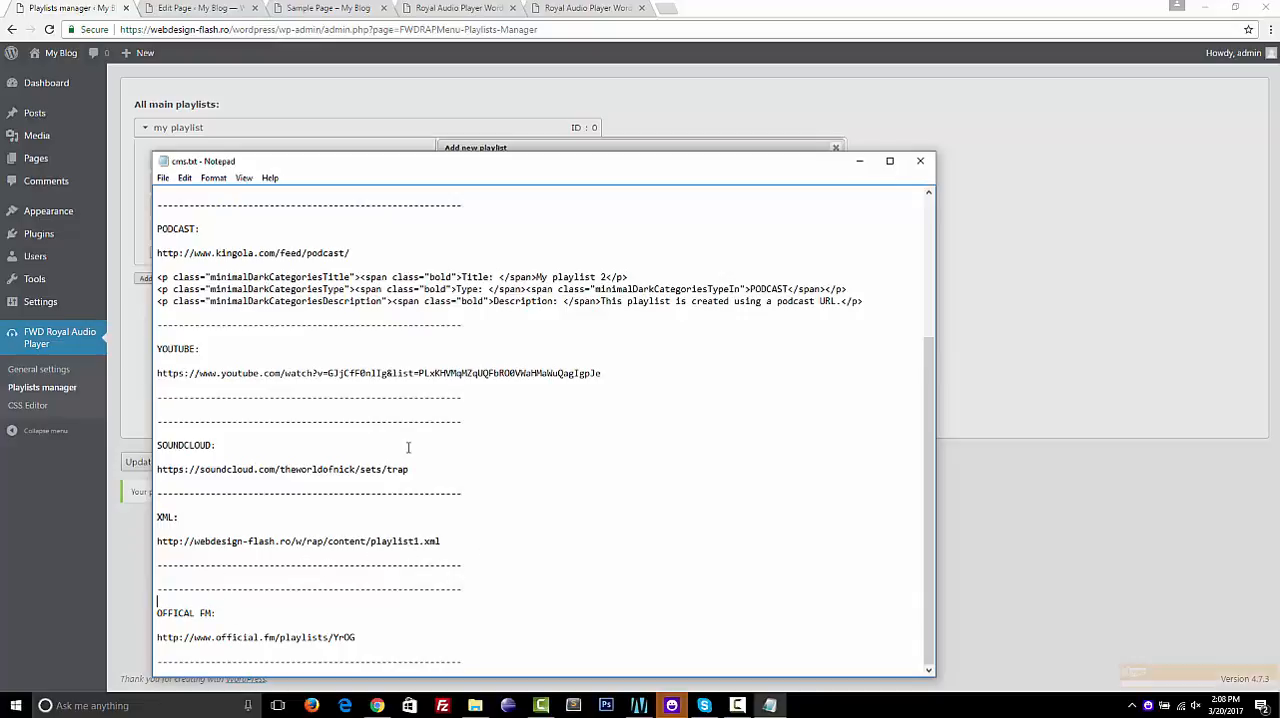
scroll(429, 450, "up", 6)
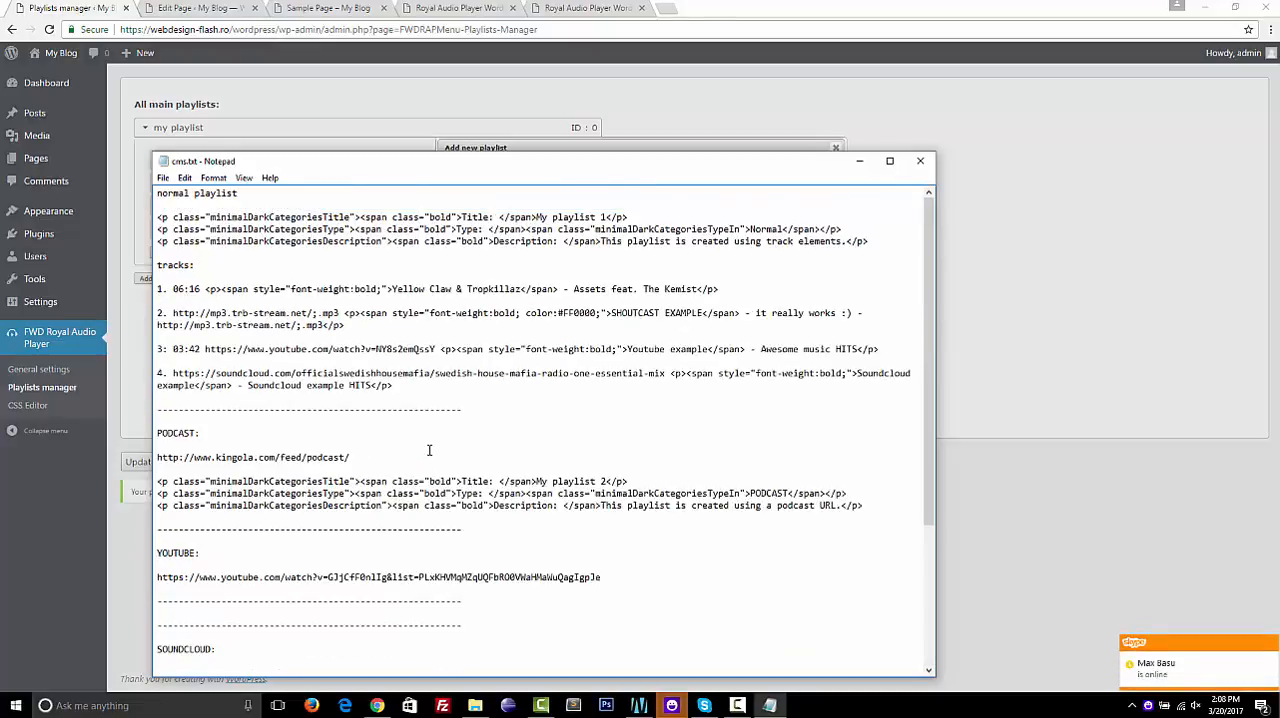
scroll(429, 450, "down", 6)
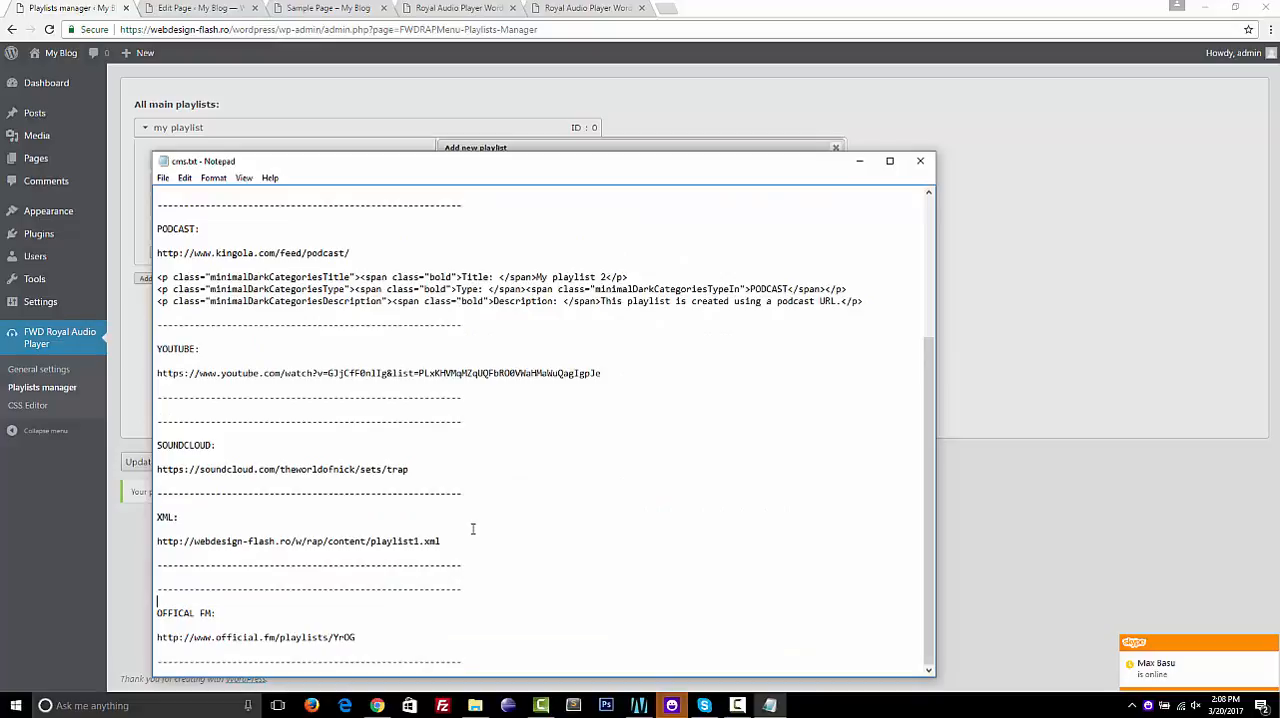
left_click_drag(455, 540, 326, 530)
key("ctrl+c")
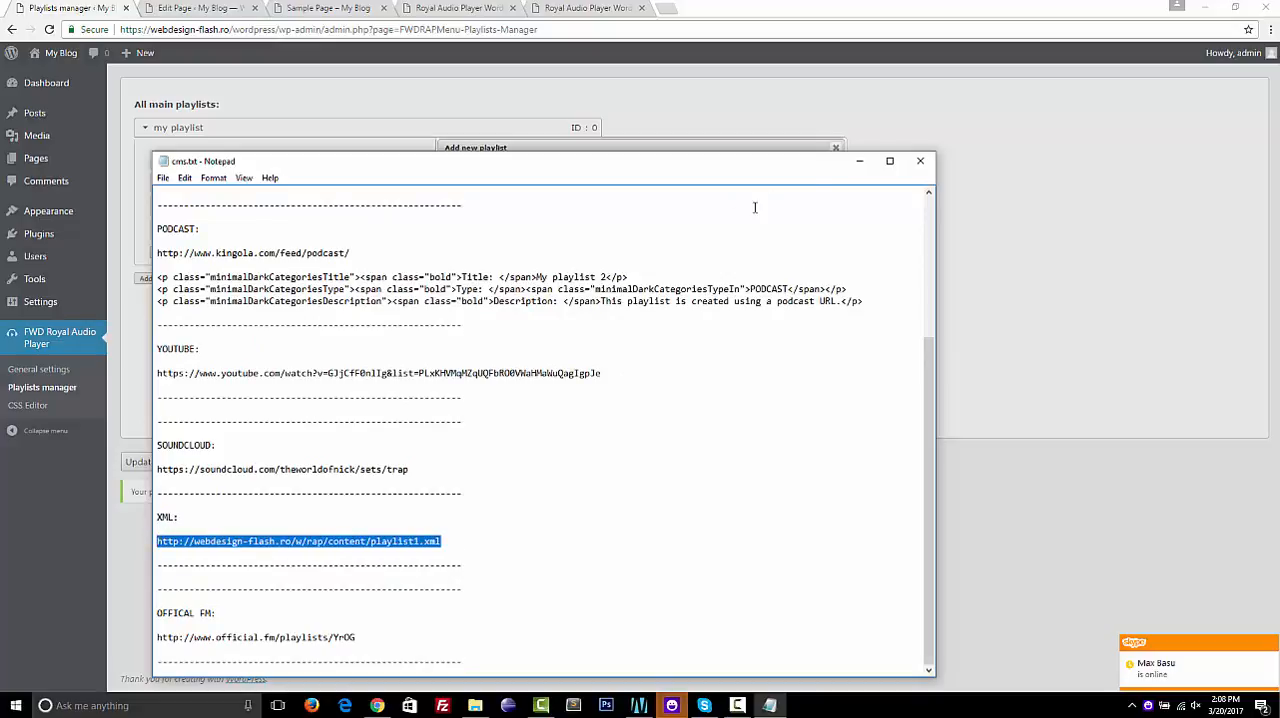
left_click(857, 168)
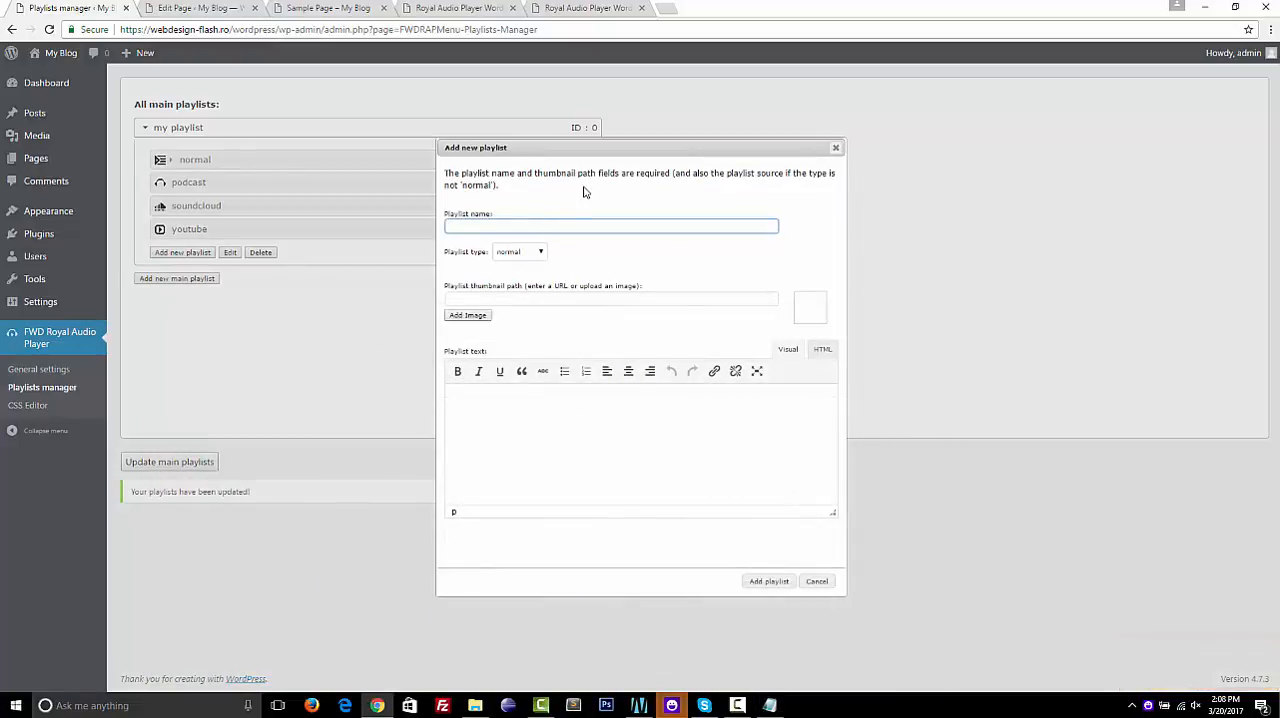
Set the new playlist's type to xml and make its source field ready for input
left_click(540, 254)
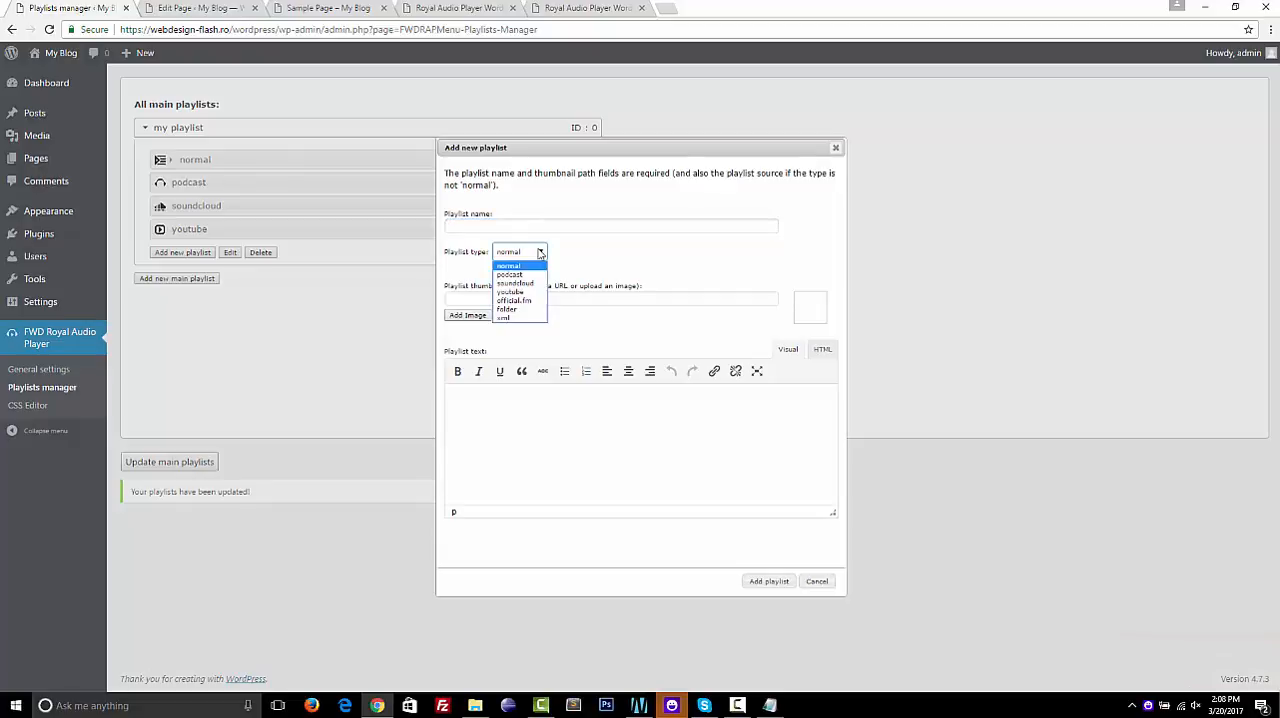
left_click(525, 318)
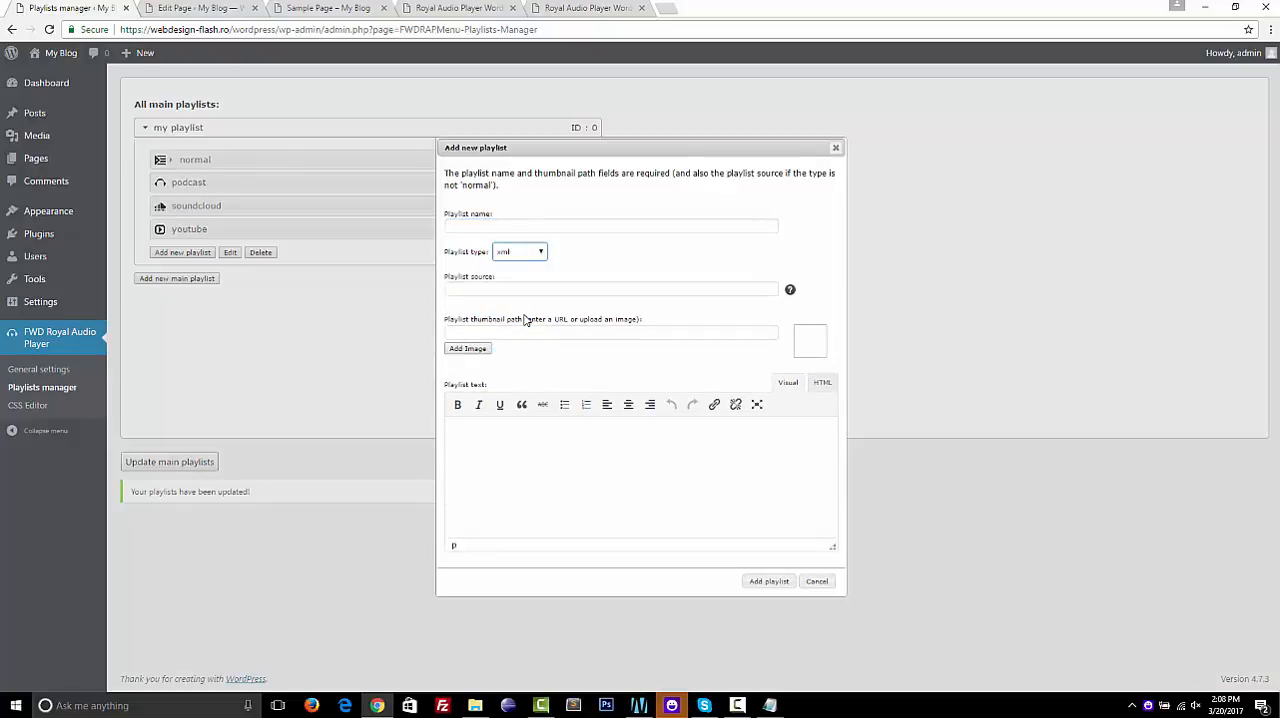
left_click(554, 287)
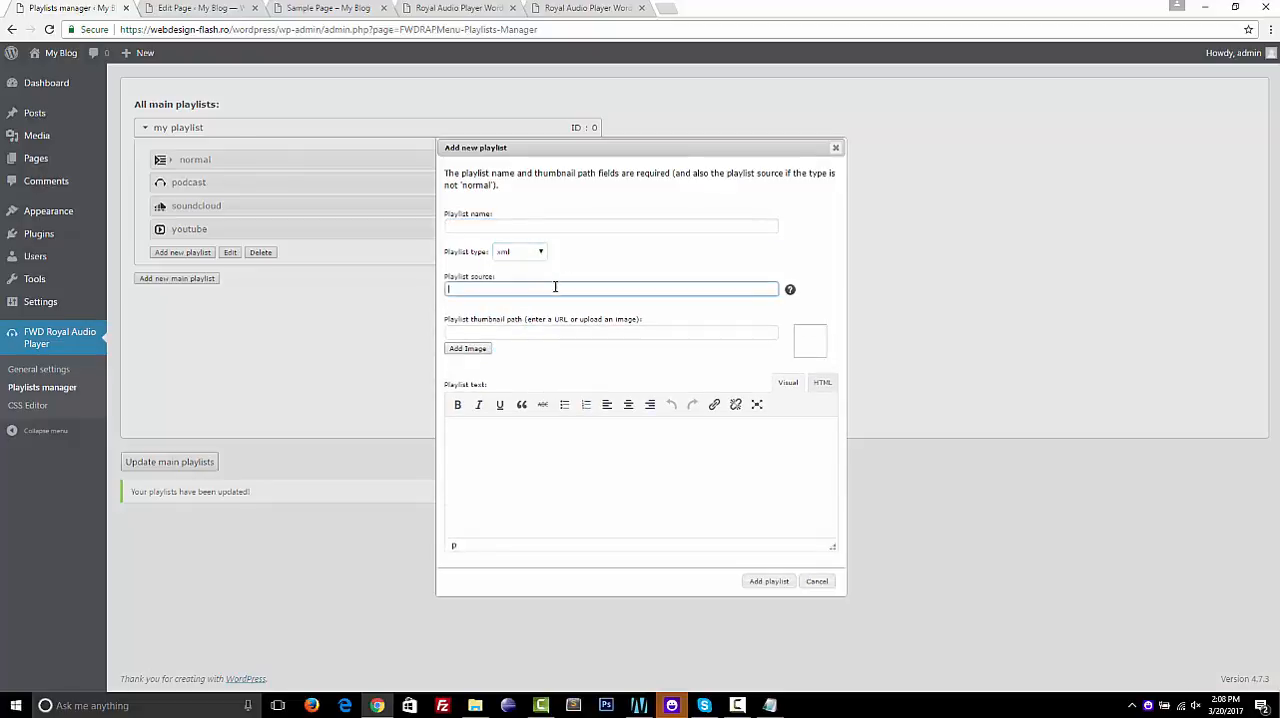
Examine the XML playlist at the copied URL in a new browser tab and open the local playlist1.xml from the fwdrap folder
left_click(669, 10)
key("ctrl+v")
key("Return")
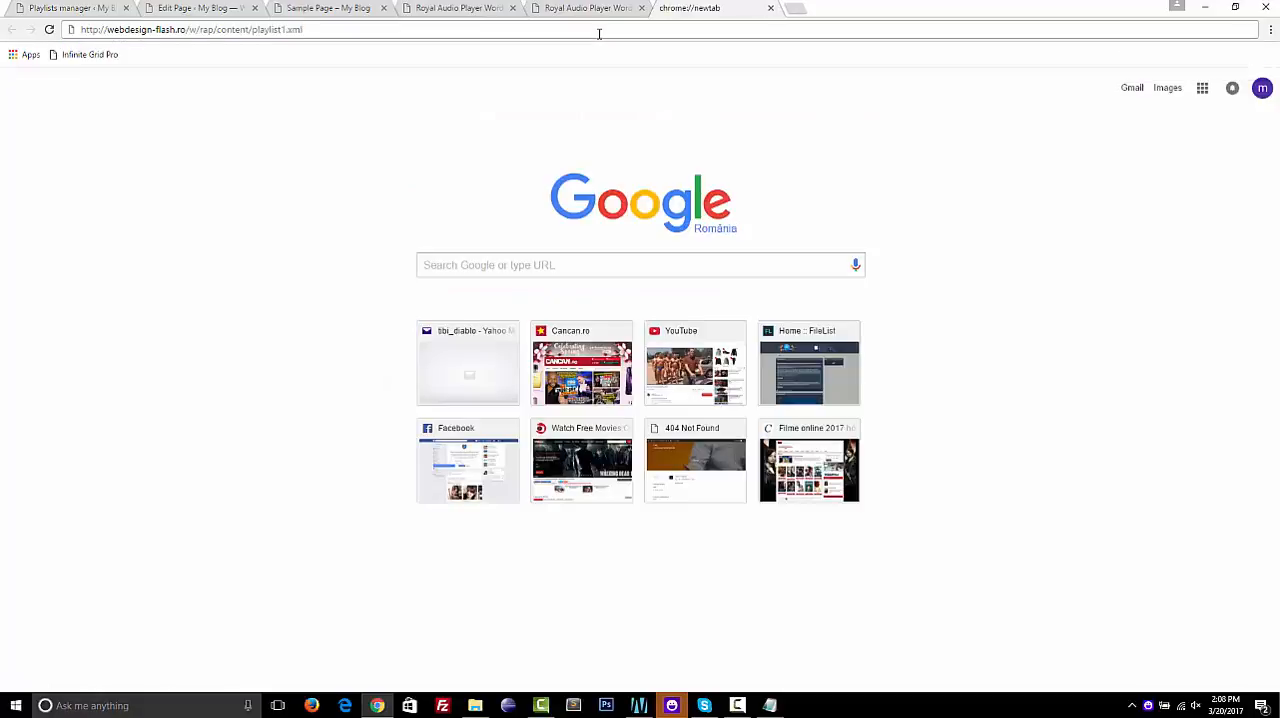
key("ctrl+minus")
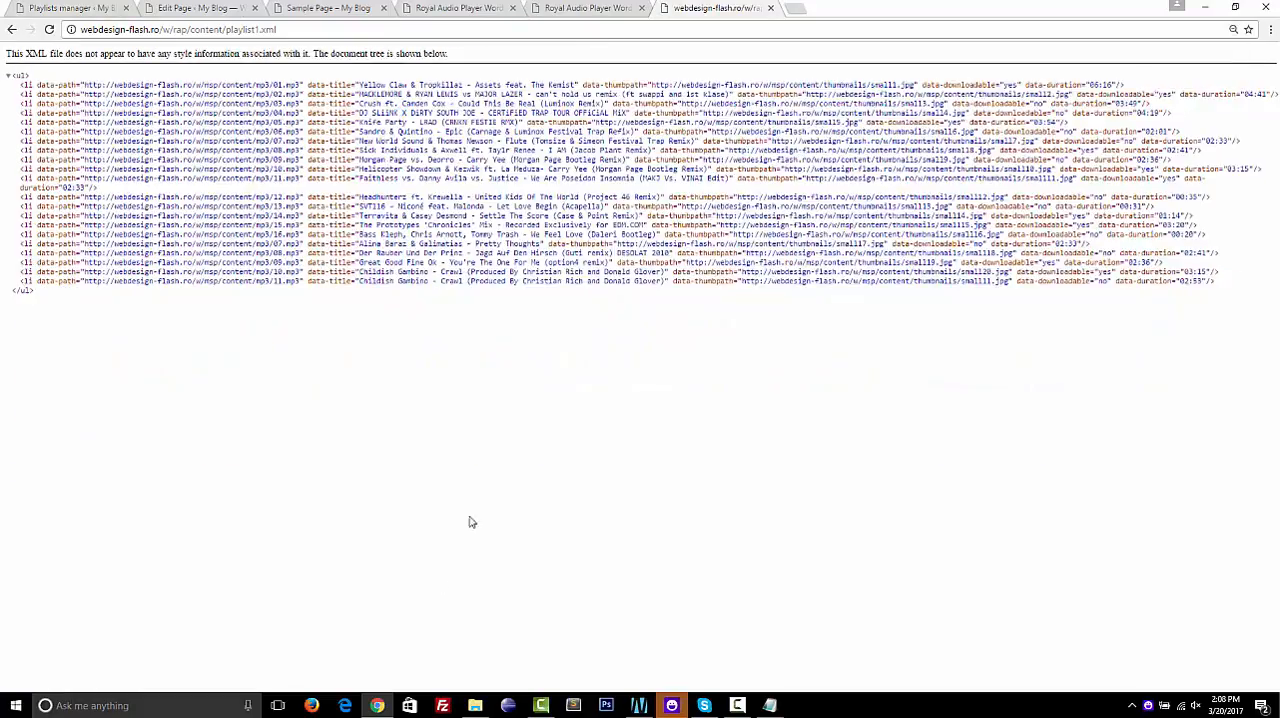
left_click(475, 705)
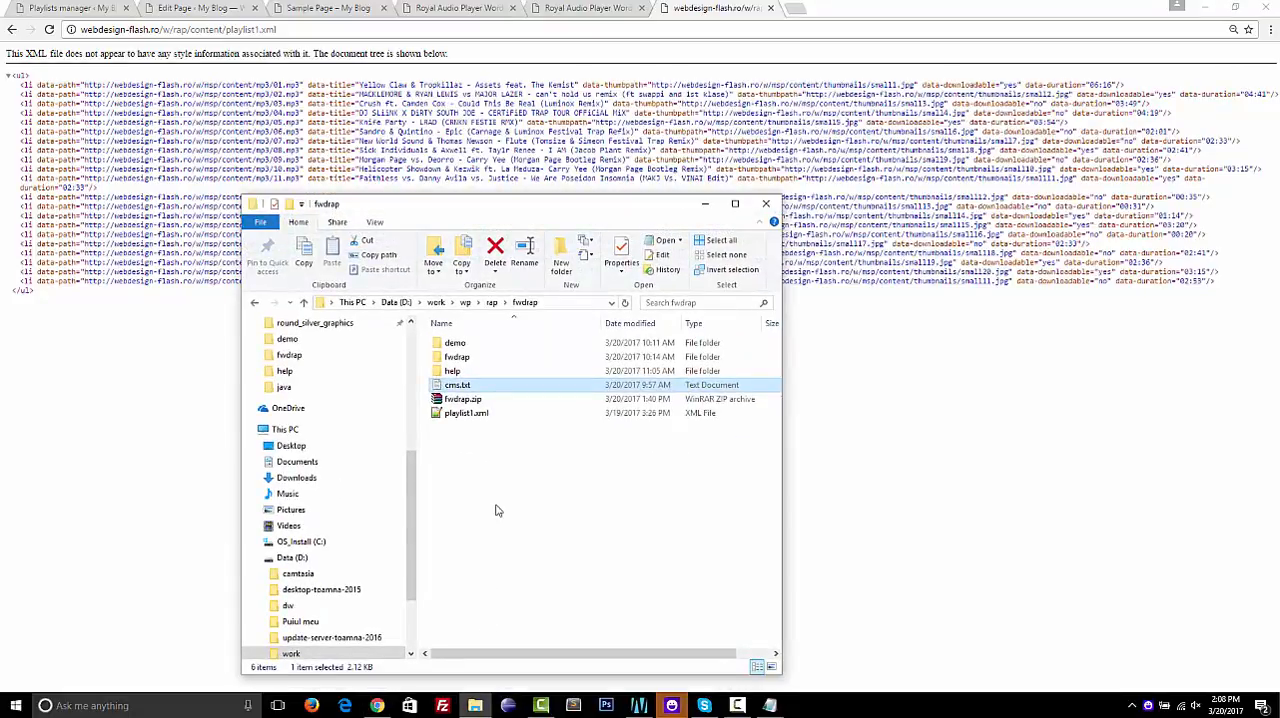
left_click(462, 413)
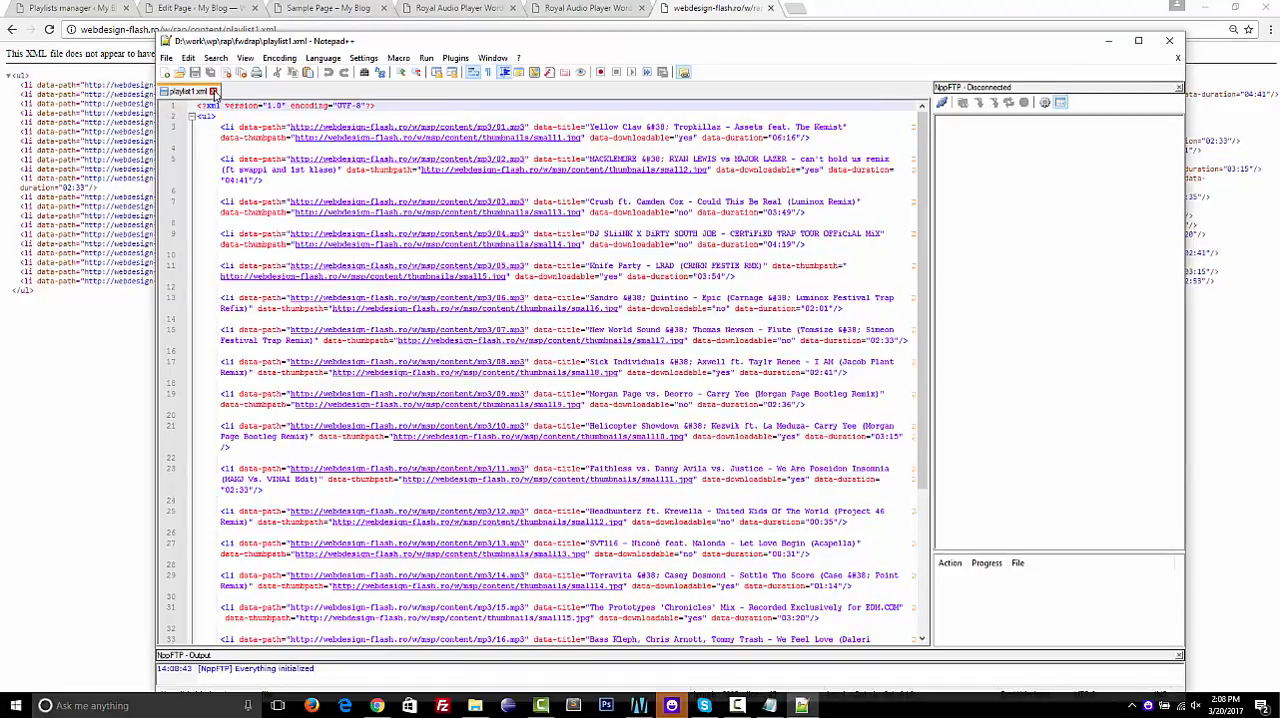
Close the local playlist1.xml with its editor and the XML browser tab to return to the new playlist form
left_click(213, 92)
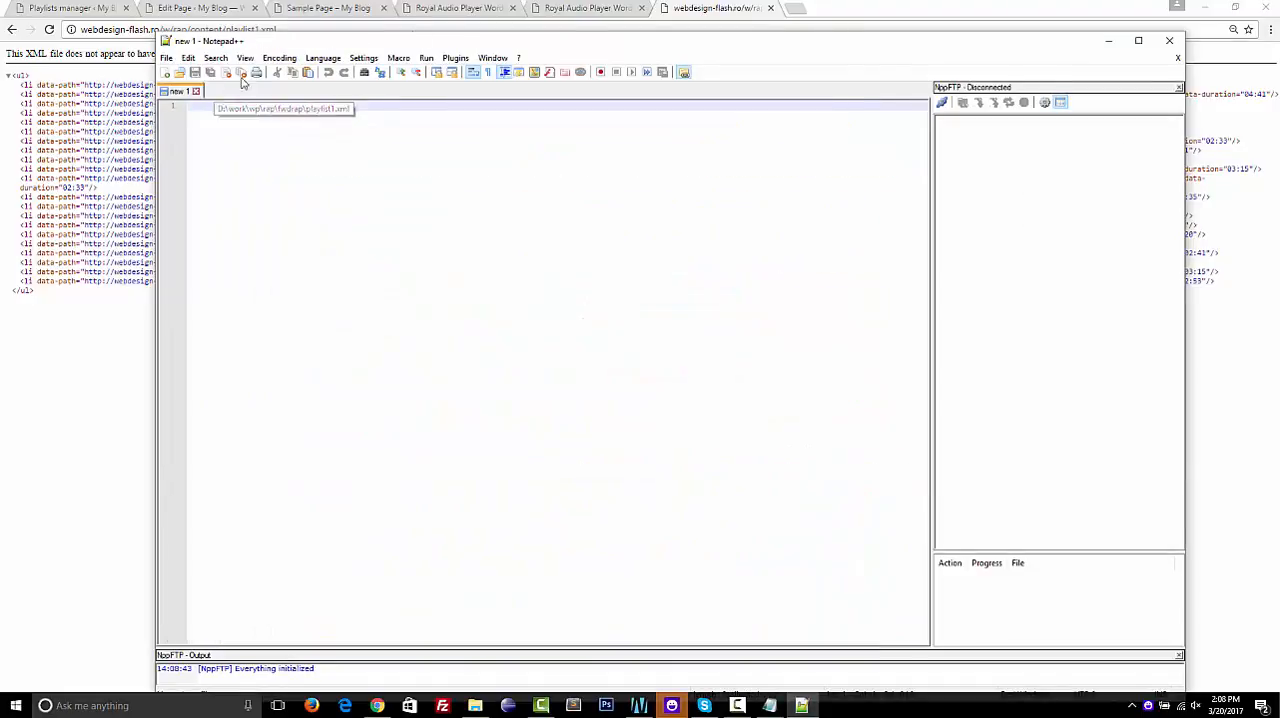
left_click(1170, 40)
left_click(700, 205)
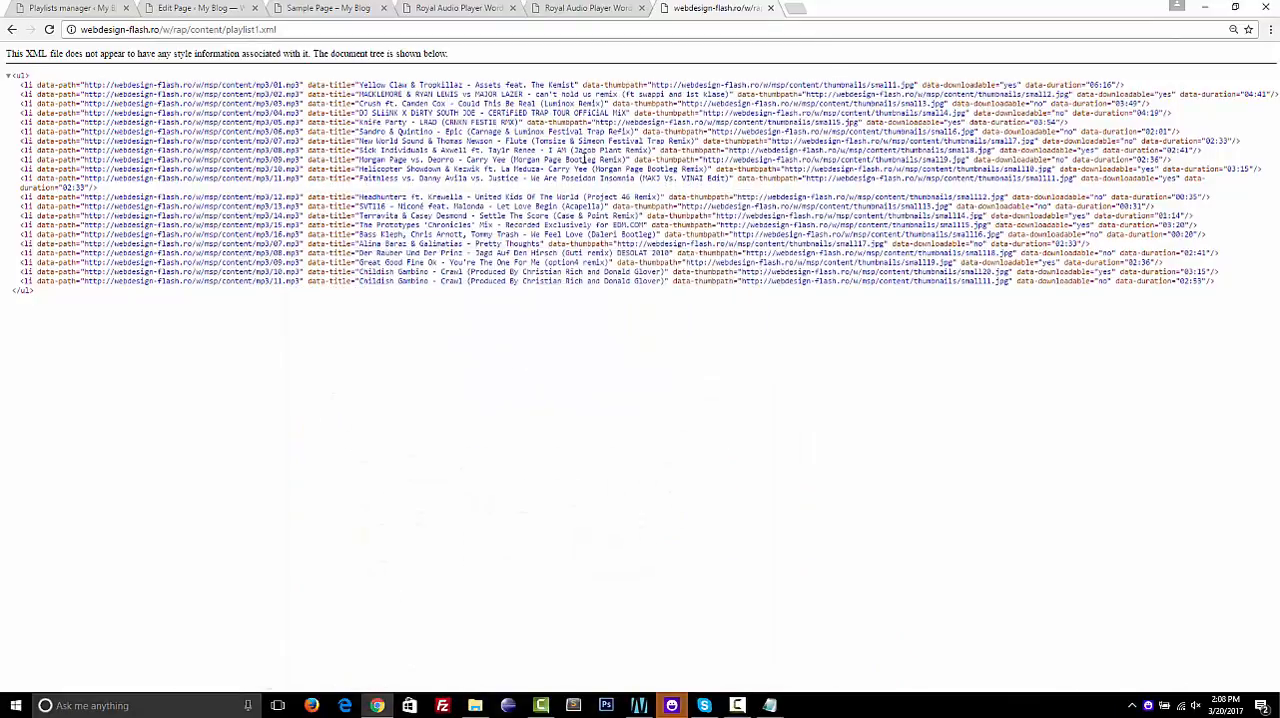
key("ctrl+w")
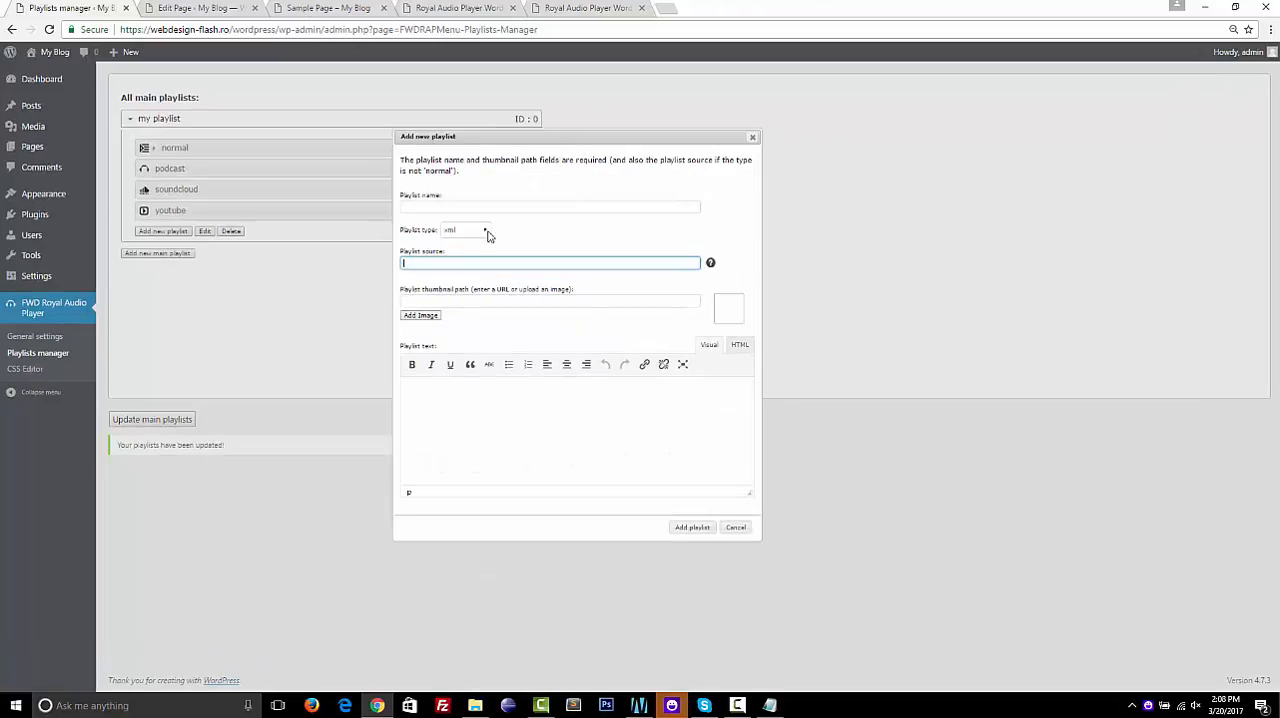
left_click(440, 207)
type("xml")
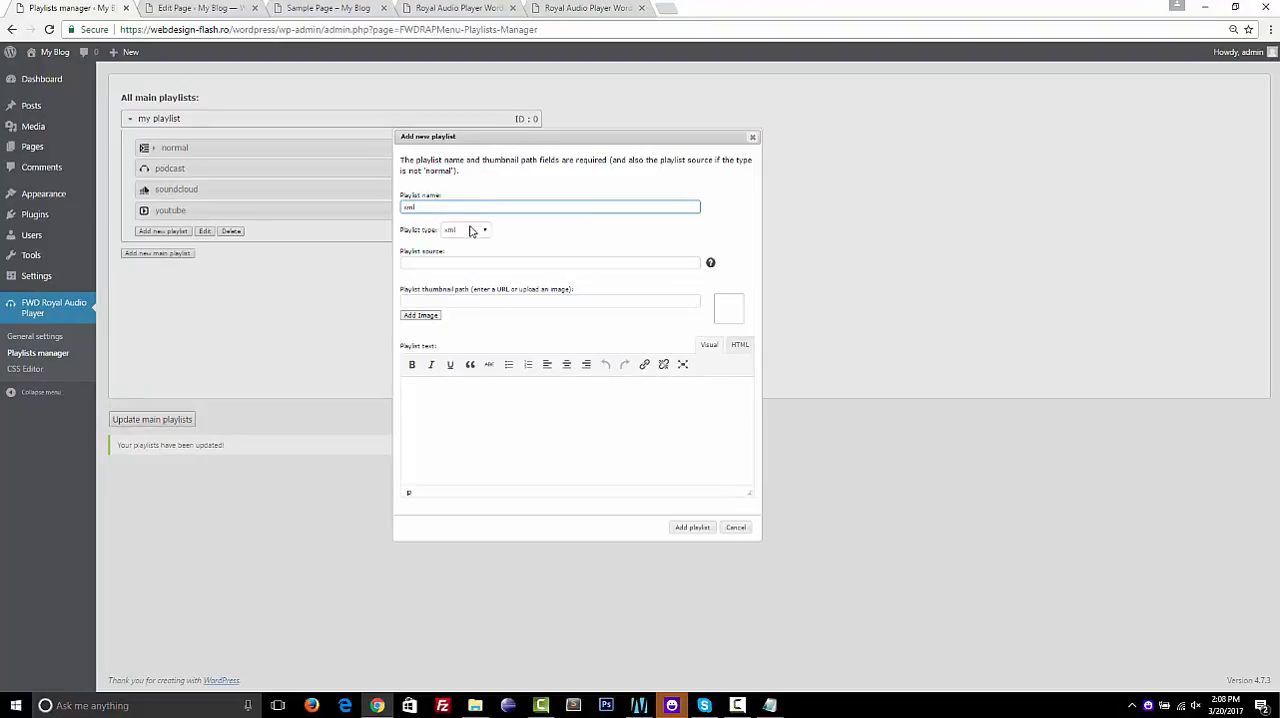
left_click(456, 264)
key("ctrl+v")
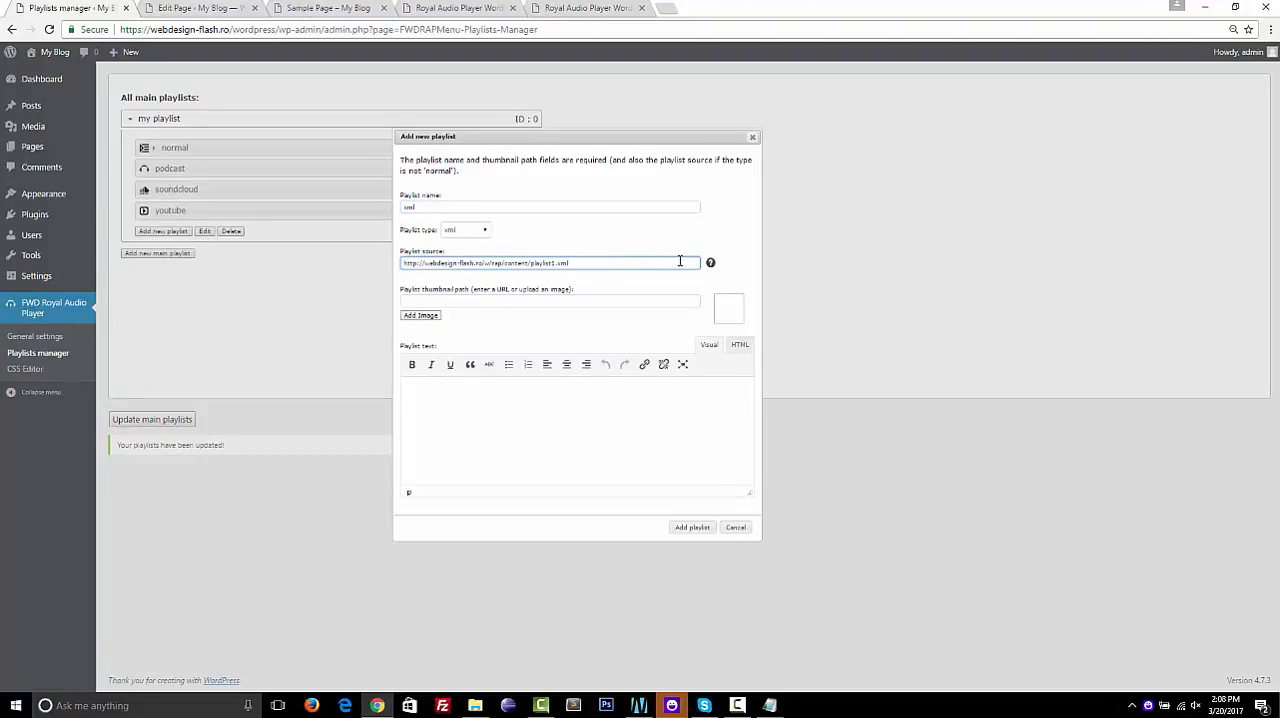
mouse_move(710, 266)
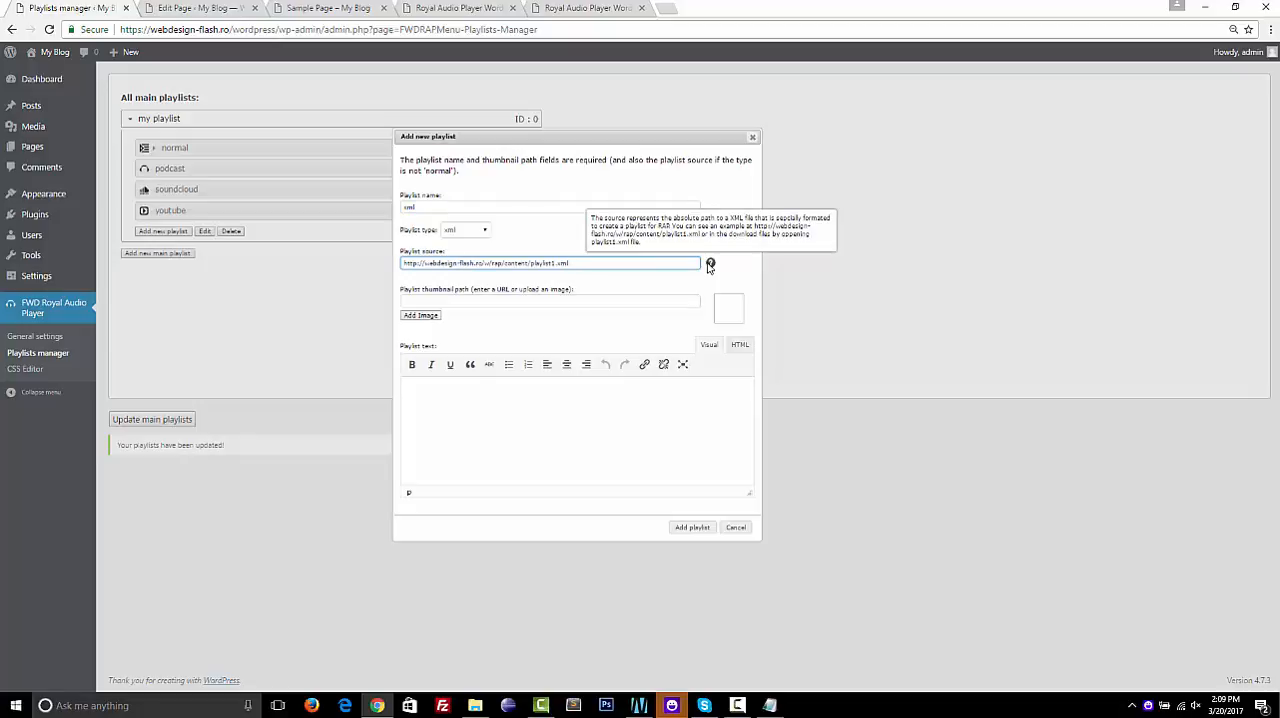
Give the playlist the XML image large4.jpg from the media library as thumbnail, and save it in the main playlists
left_click(427, 316)
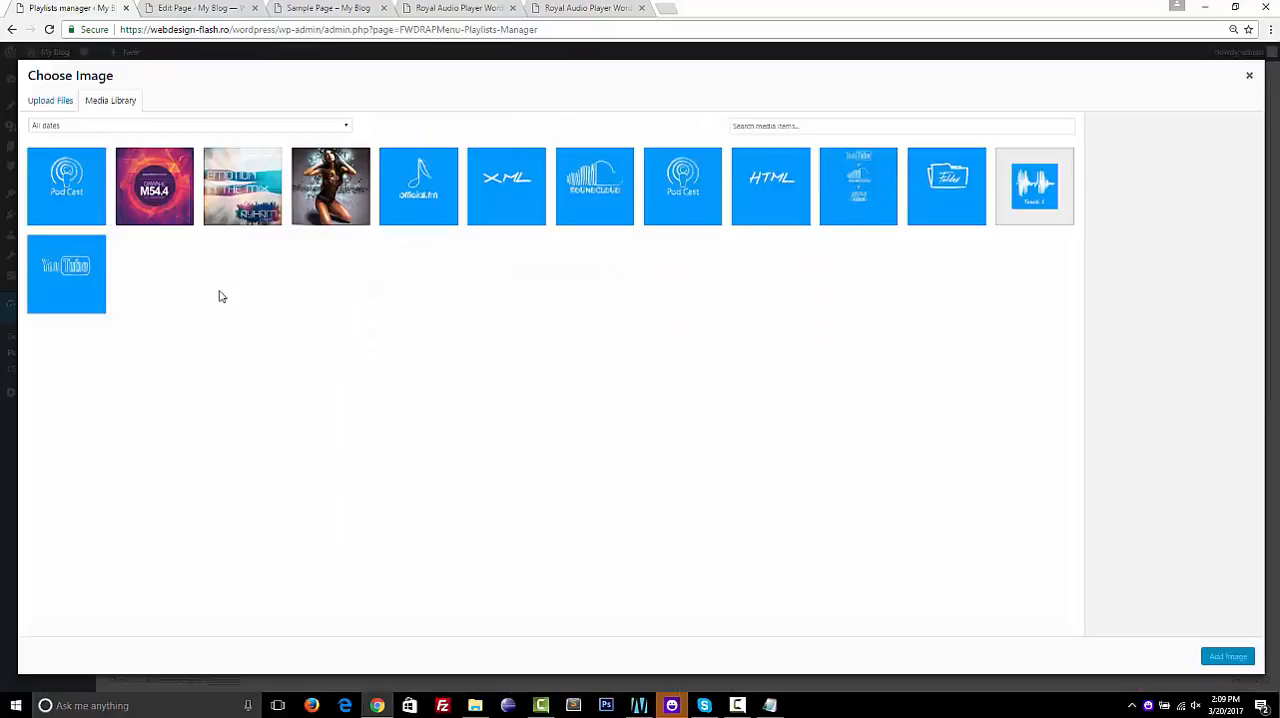
left_click(520, 192)
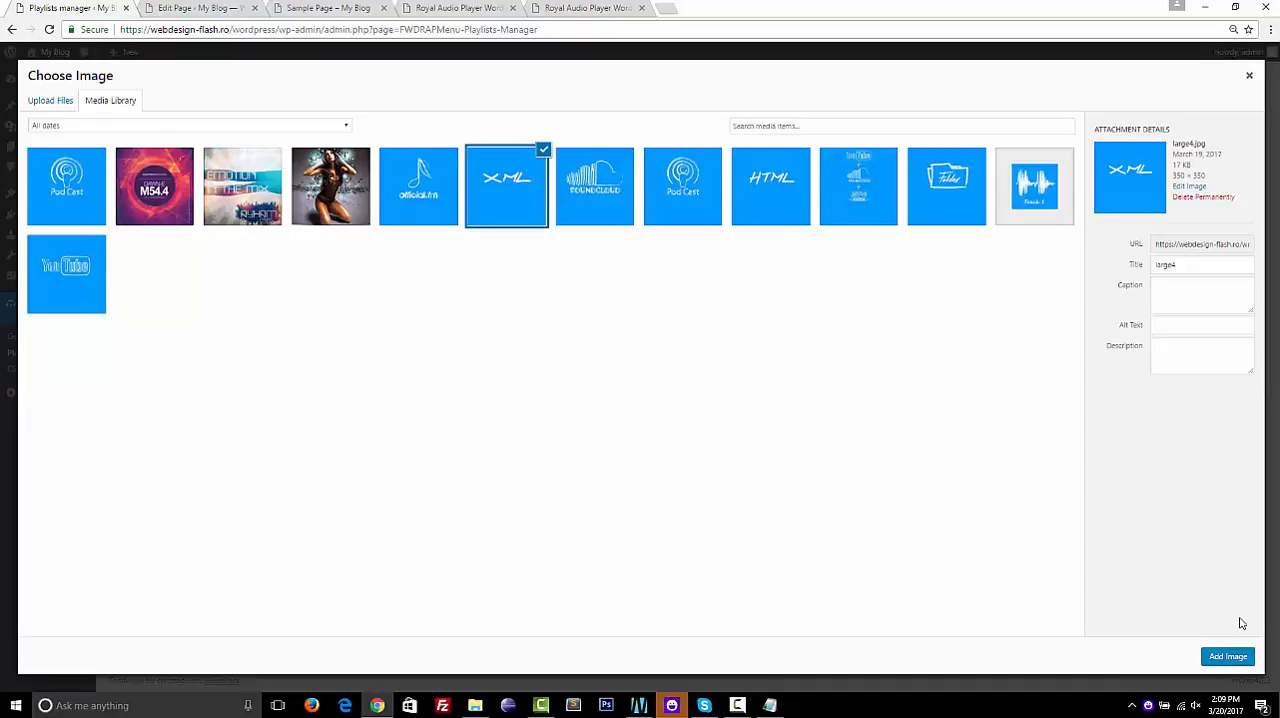
left_click(1222, 658)
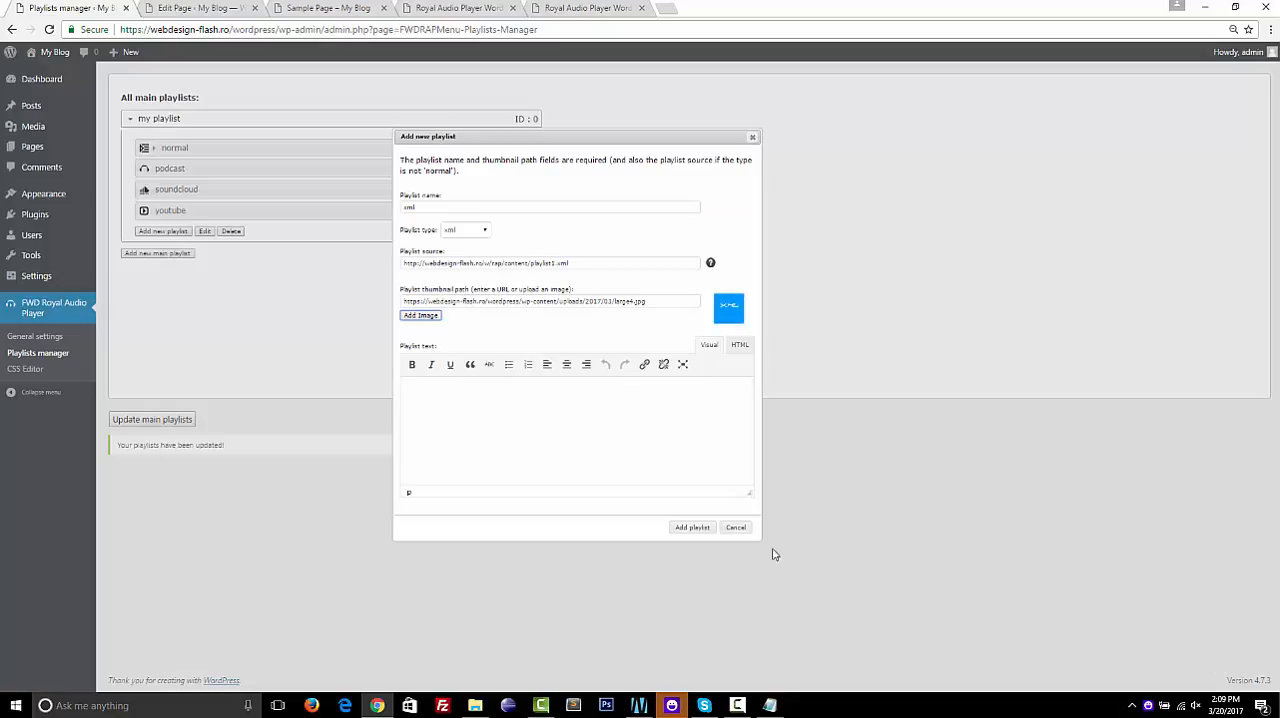
left_click(690, 528)
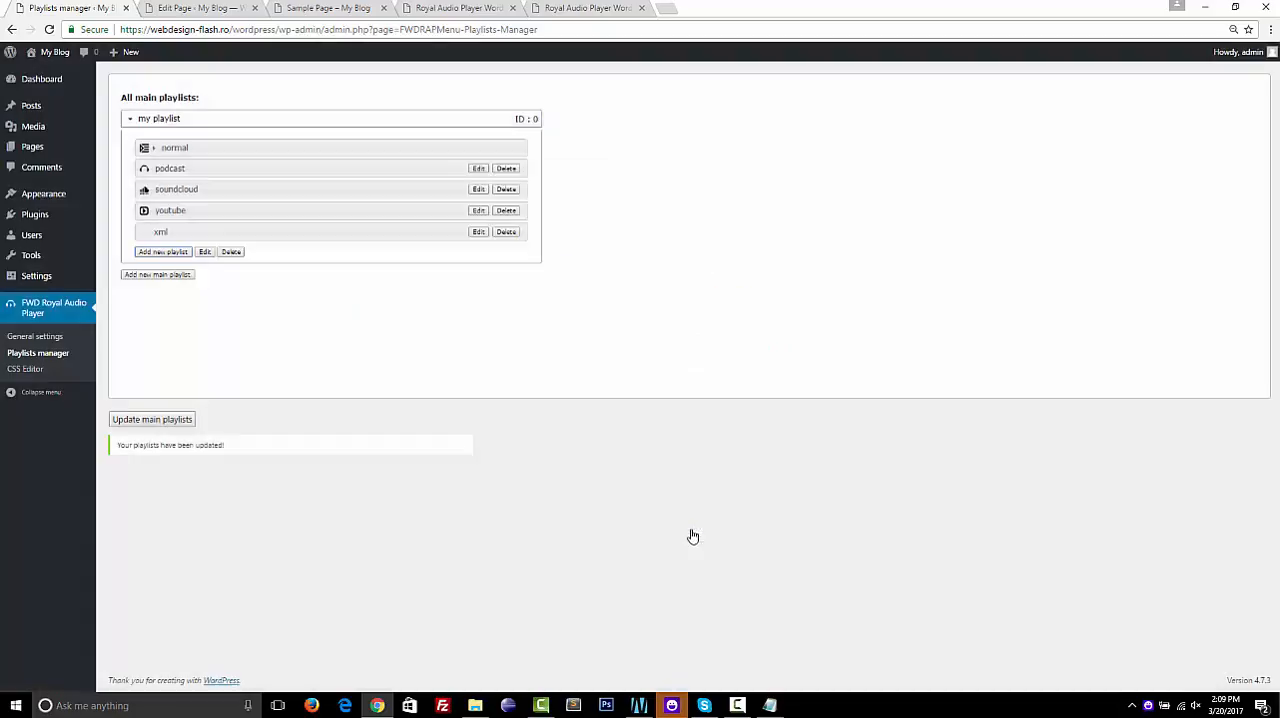
left_click(172, 421)
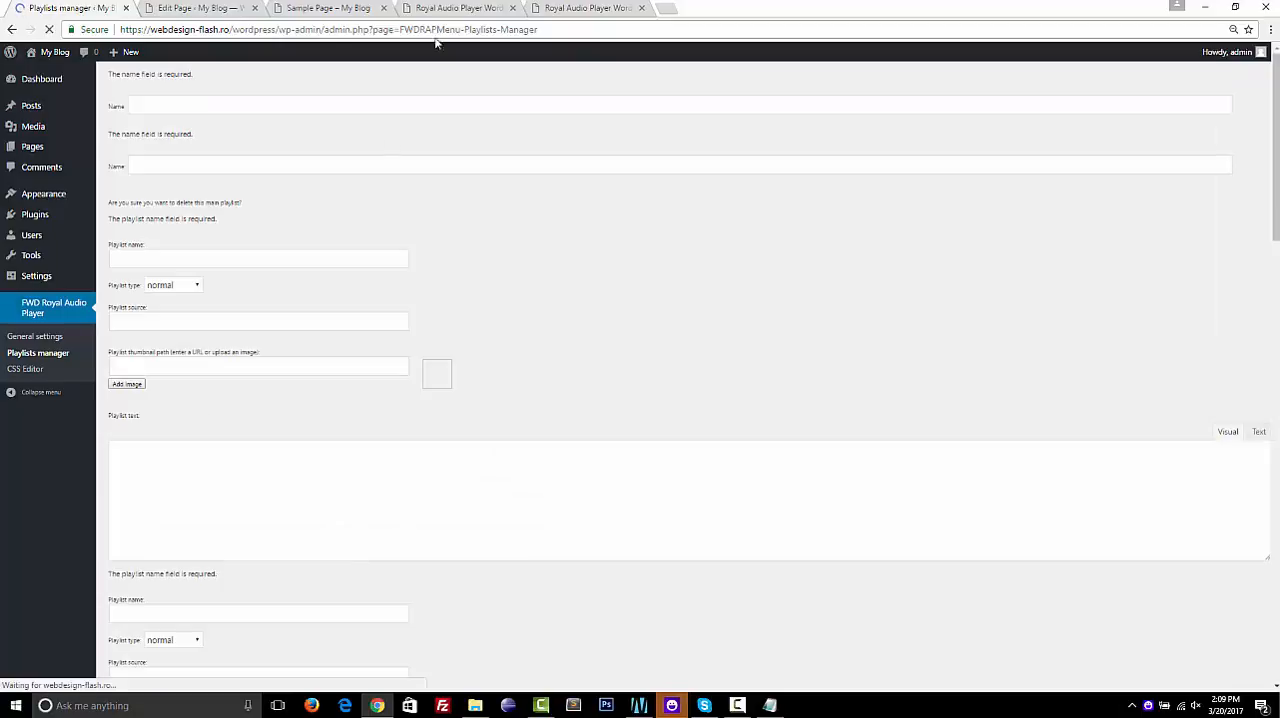
Reload the Sample Page and load the XML playlist in its audio player
left_click(452, 14)
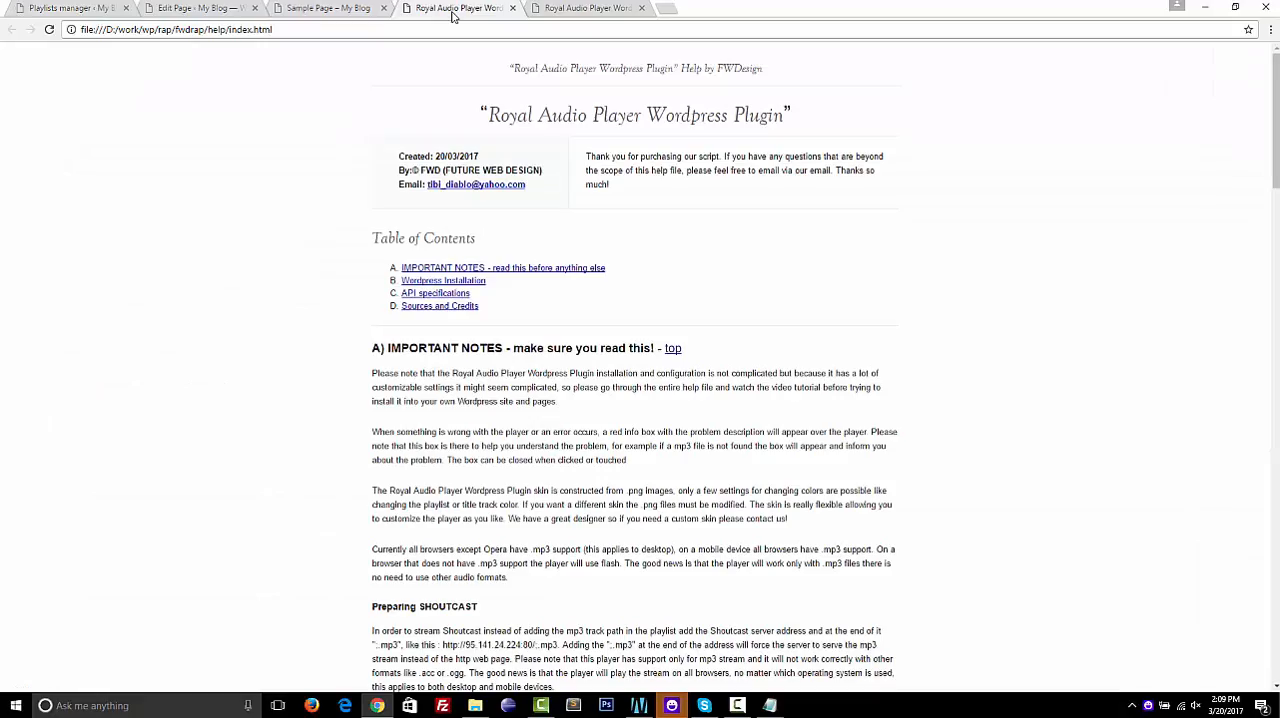
left_click(366, 10)
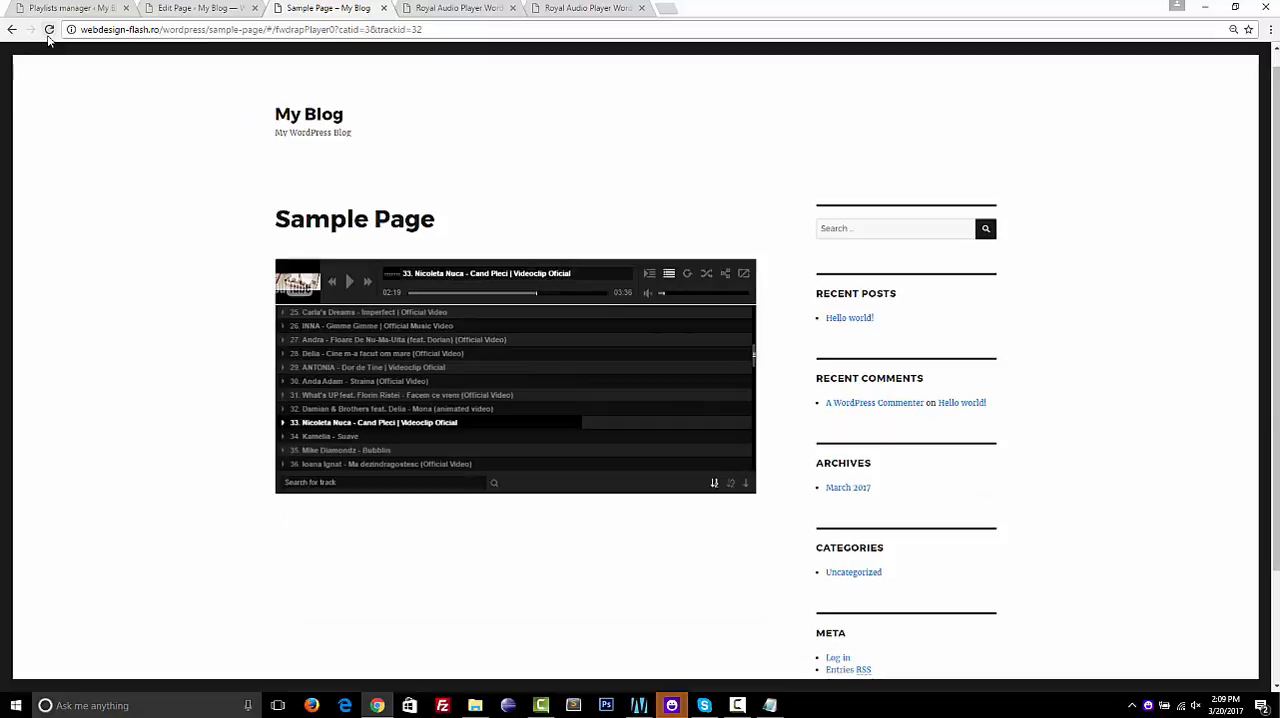
left_click(49, 30)
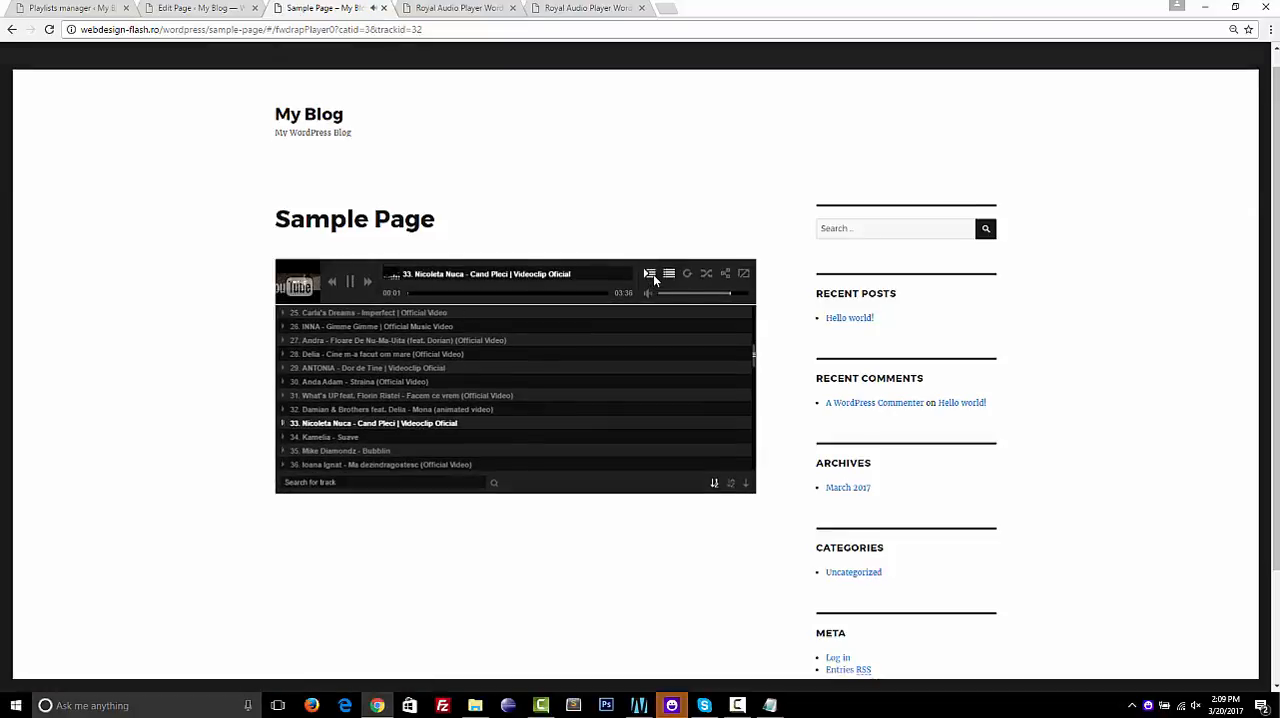
left_click(653, 274)
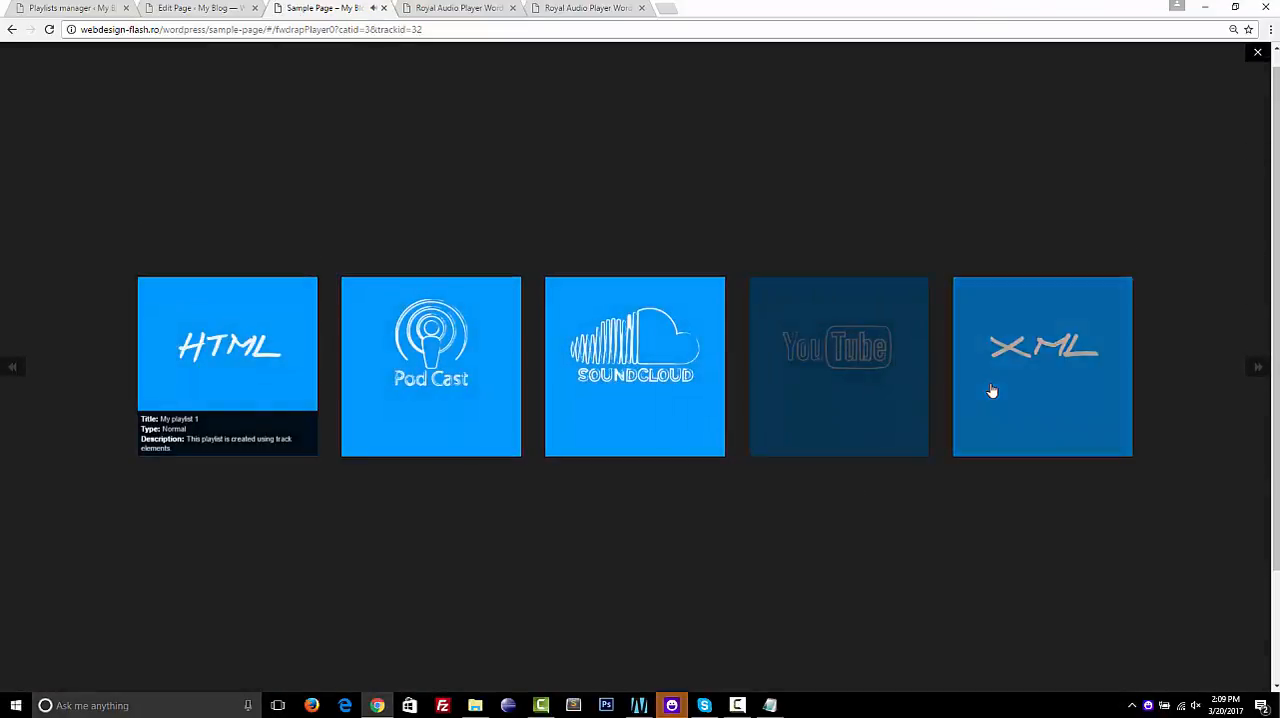
left_click(992, 391)
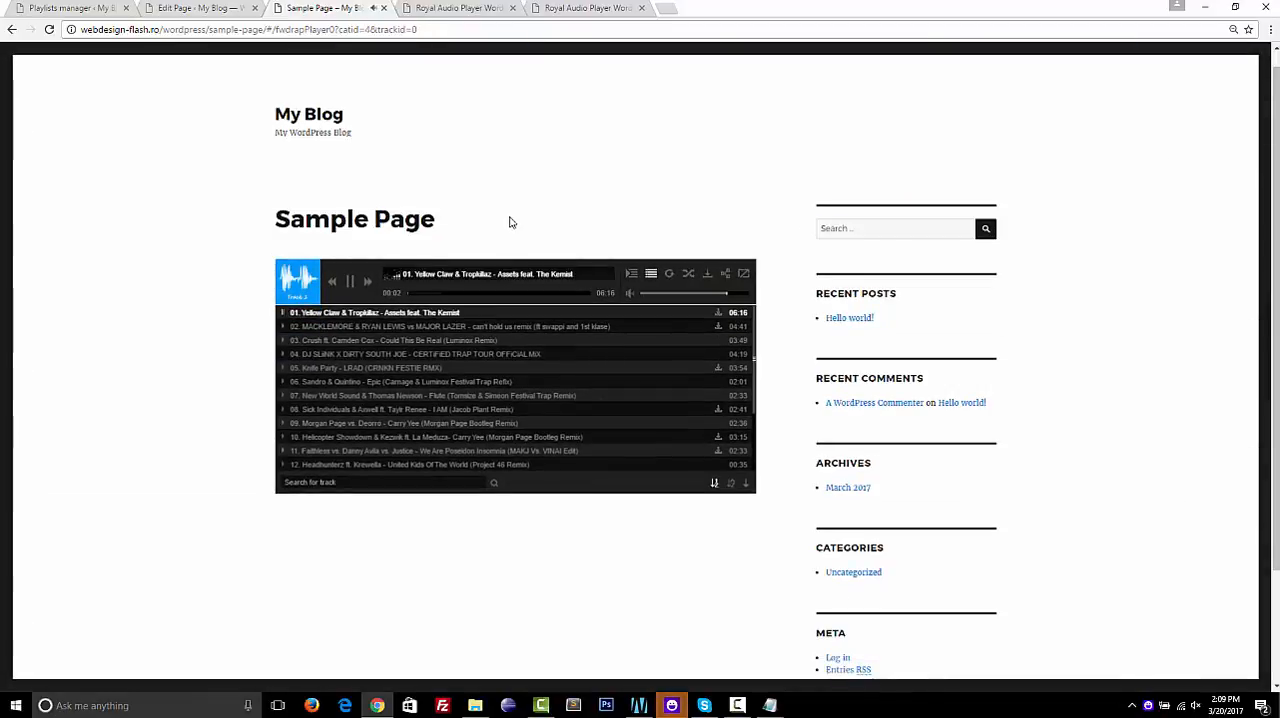
Test the XML playlist at default page zoom by playing tracks 05, 08 and 10 at lowered volume, ending with playback paused
key("ctrl+0")
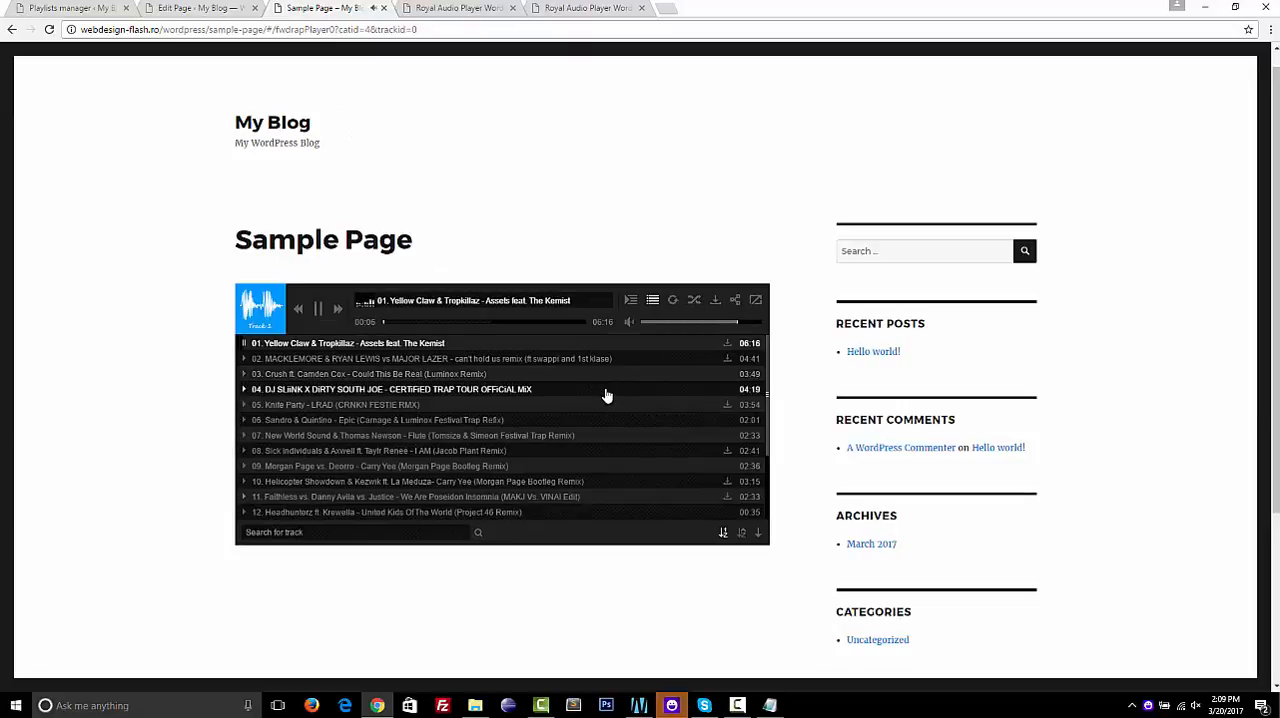
scroll(606, 395, "down", 5)
scroll(606, 394, "up", 5)
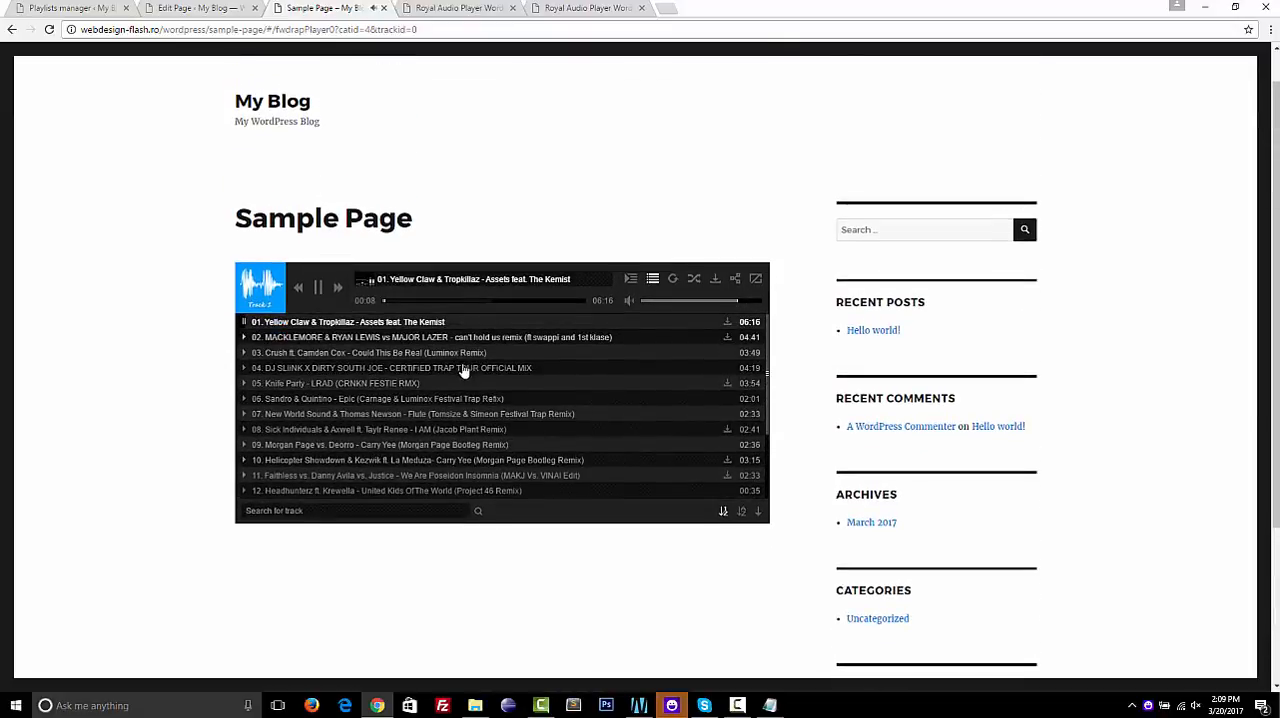
left_click(440, 385)
left_click(645, 301)
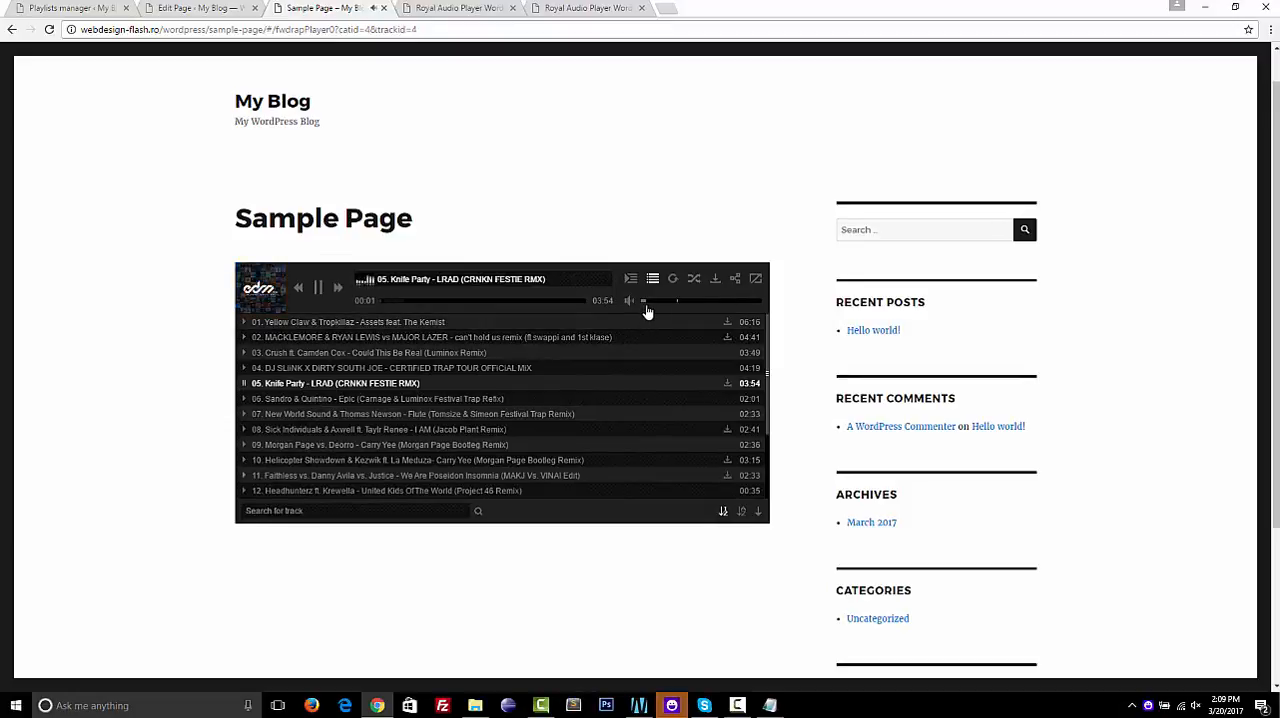
left_click(434, 431)
left_click(420, 460)
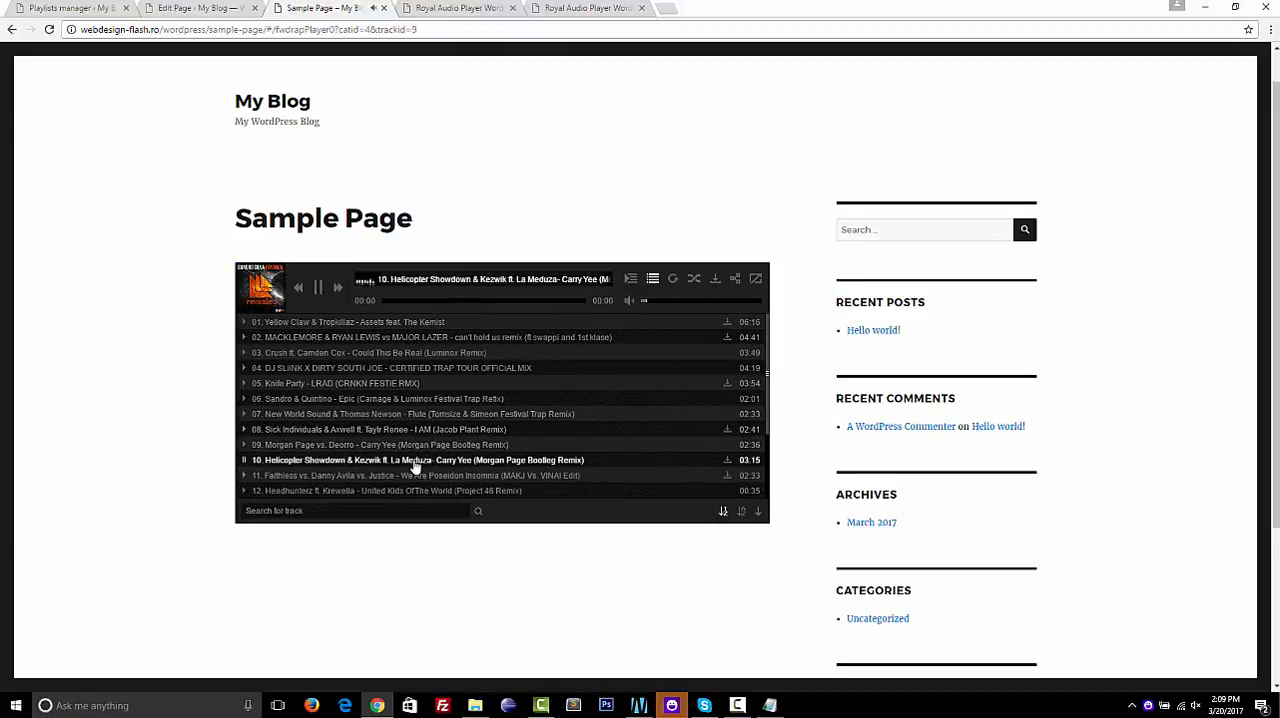
left_click(323, 295)
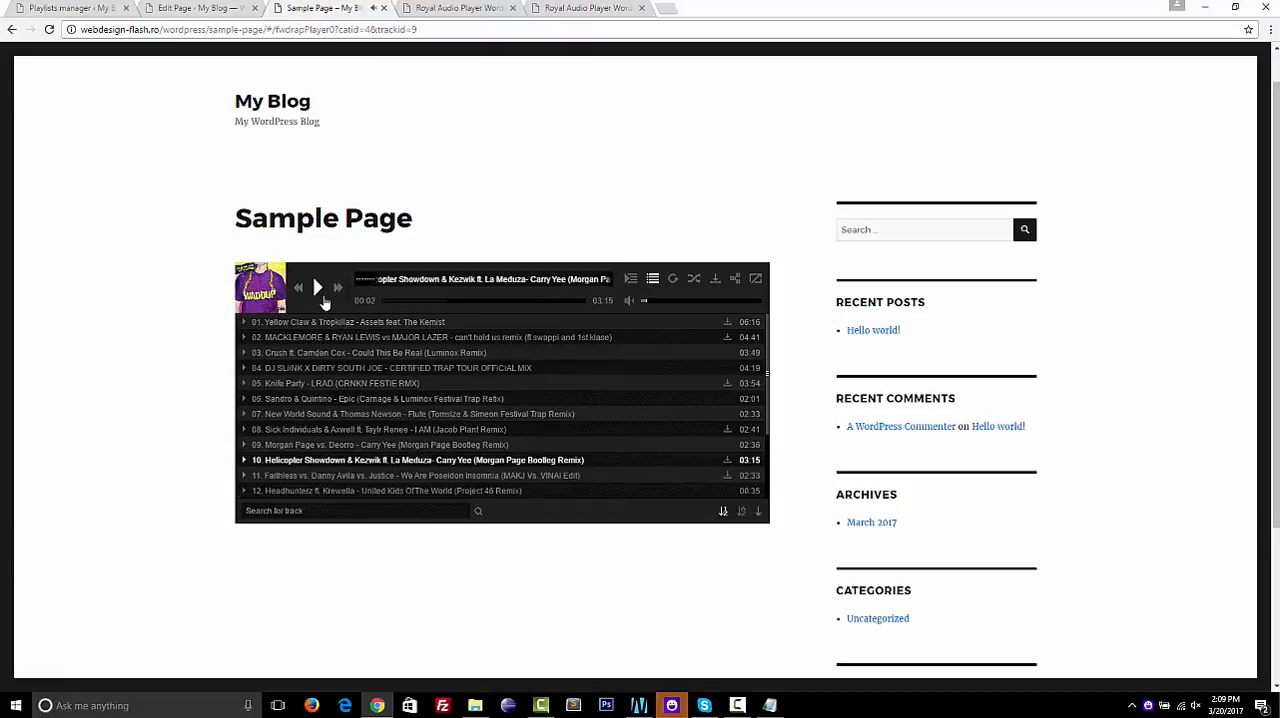
Start another playlist in "my playlist" named folder with type folder, and read the help note on its source
left_click(72, 8)
left_click(326, 128)
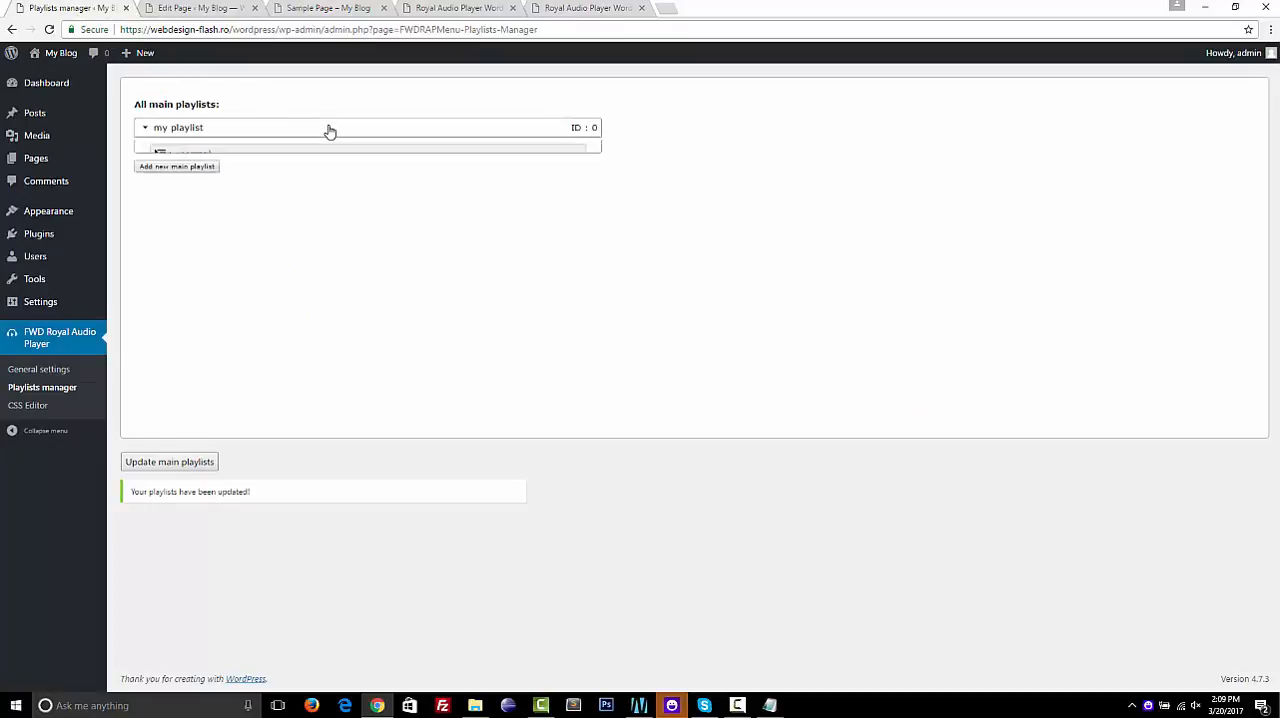
left_click(196, 276)
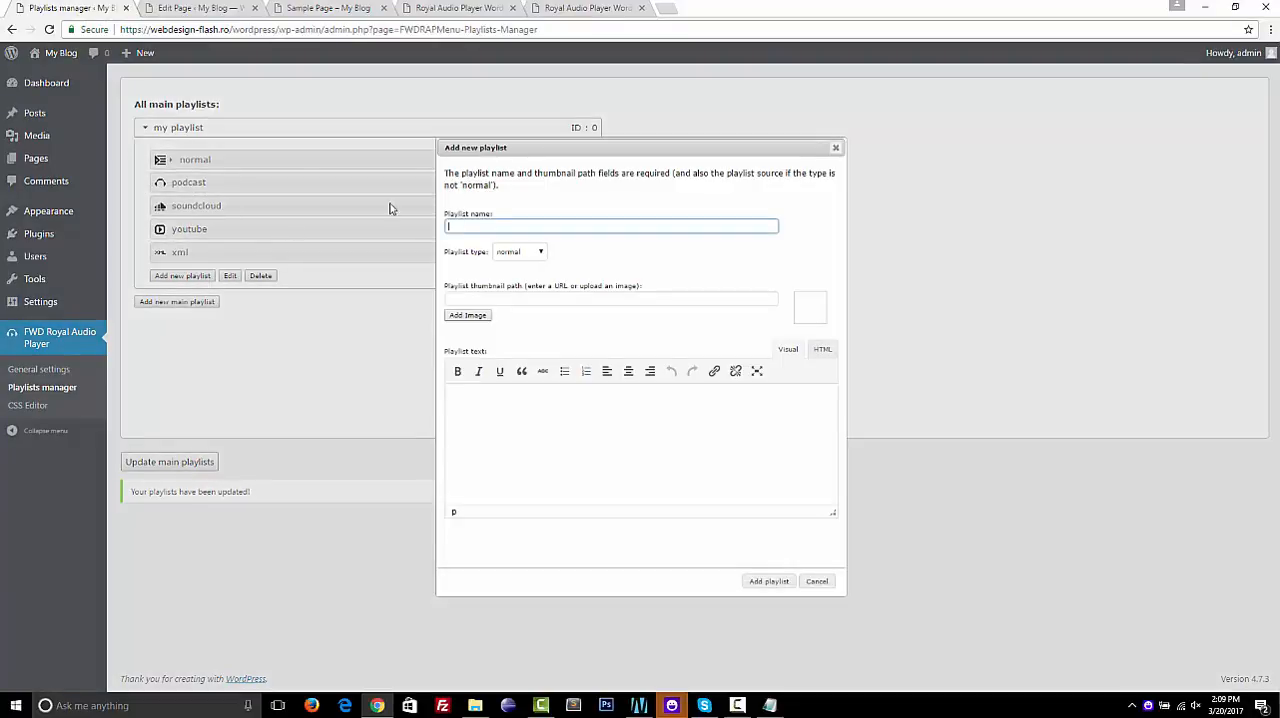
left_click(531, 253)
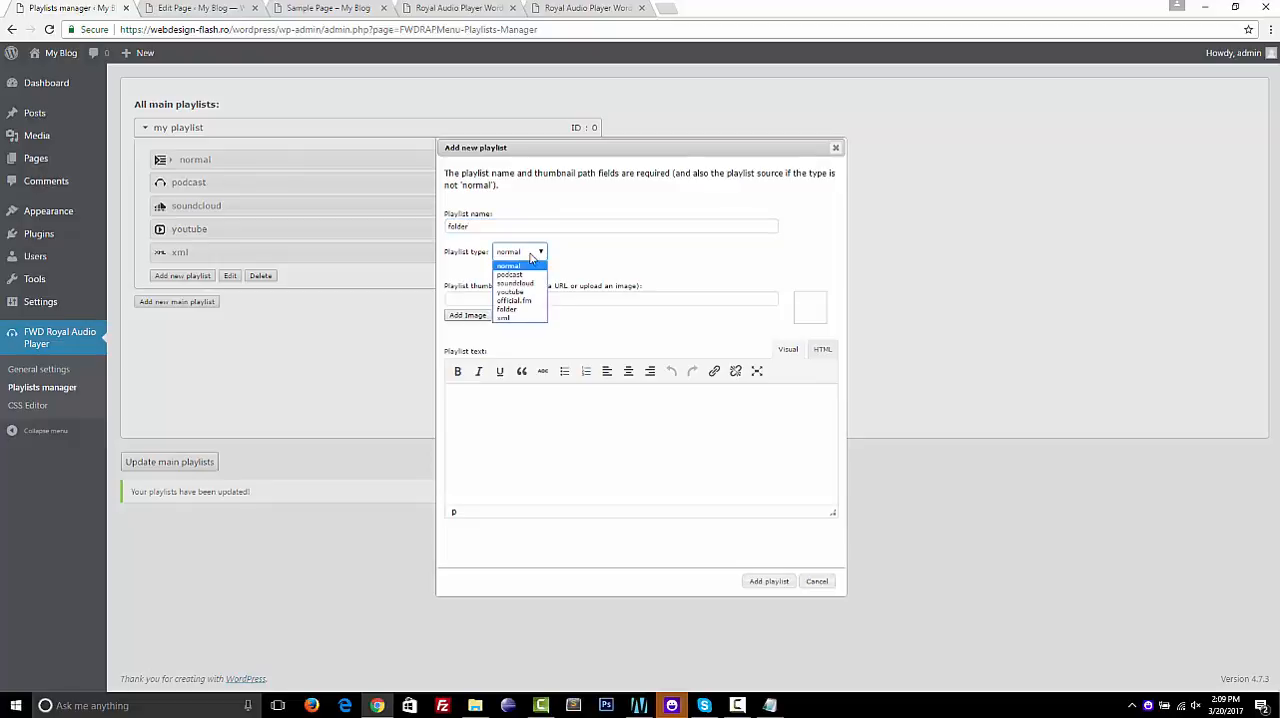
left_click(514, 310)
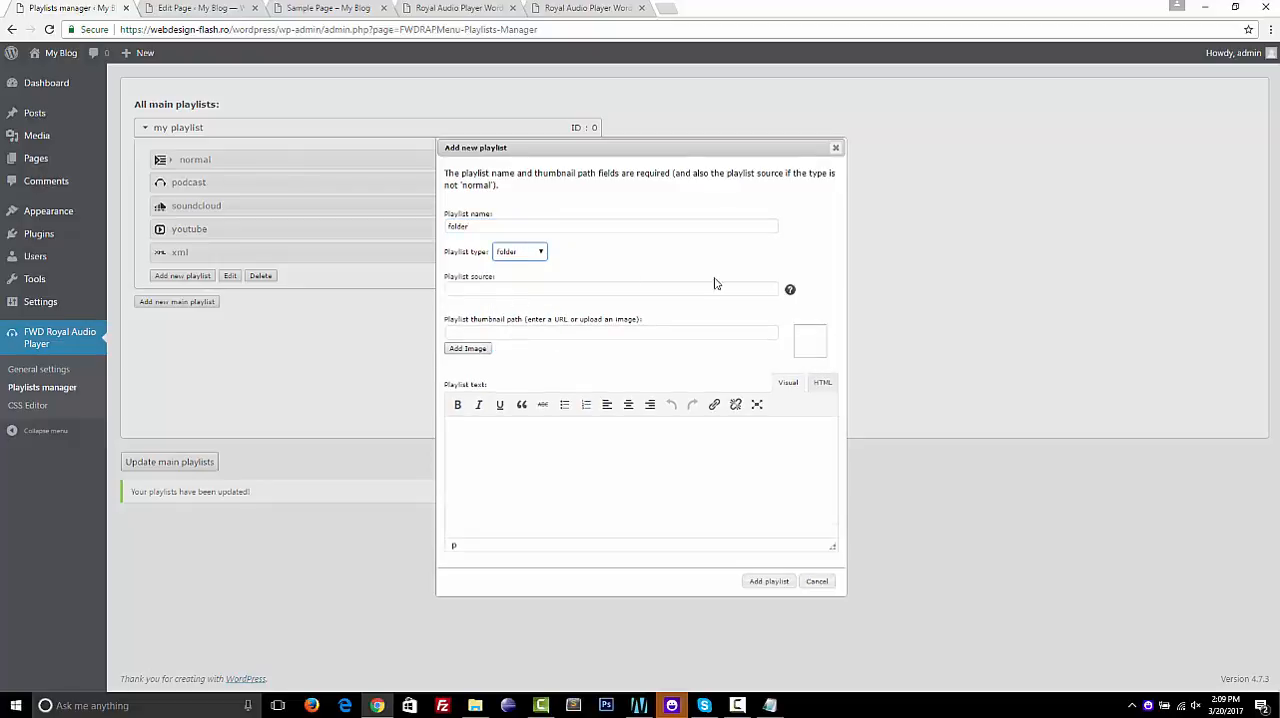
mouse_move(791, 292)
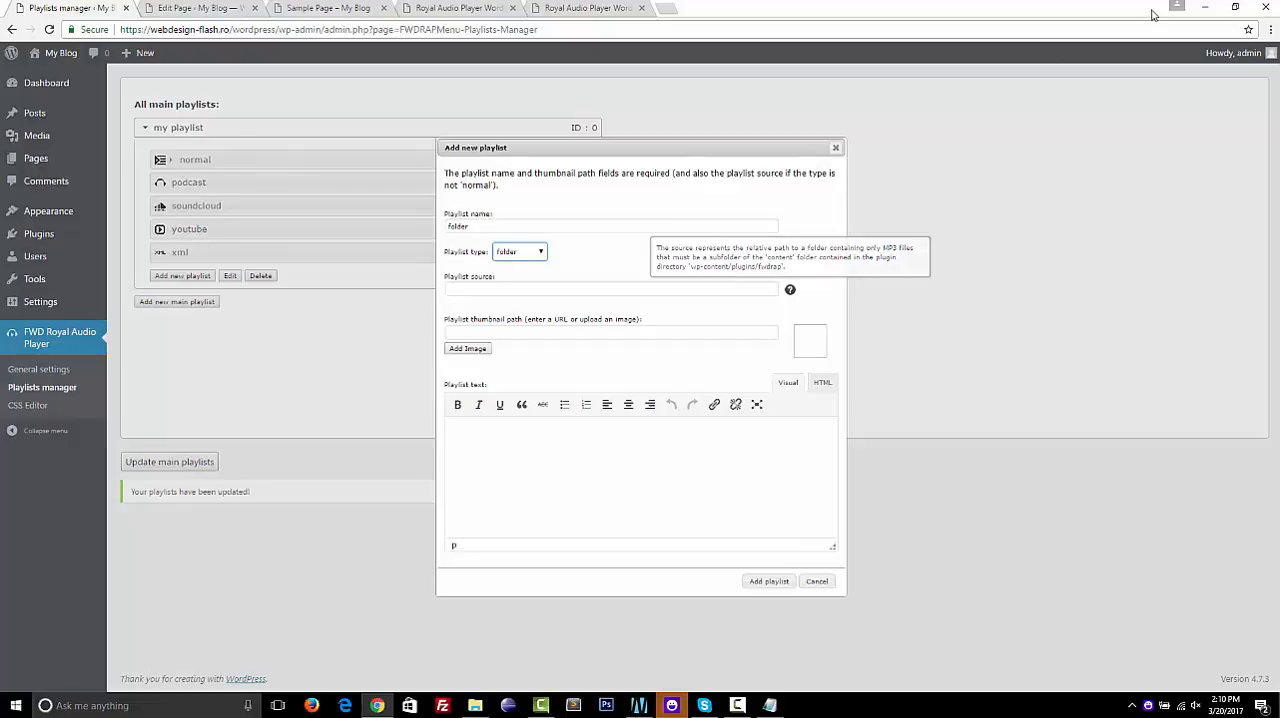
Switch to FileZilla, dismissing the audio driver error and the update notice, and connect to the saved FWD site
left_click(1205, 8)
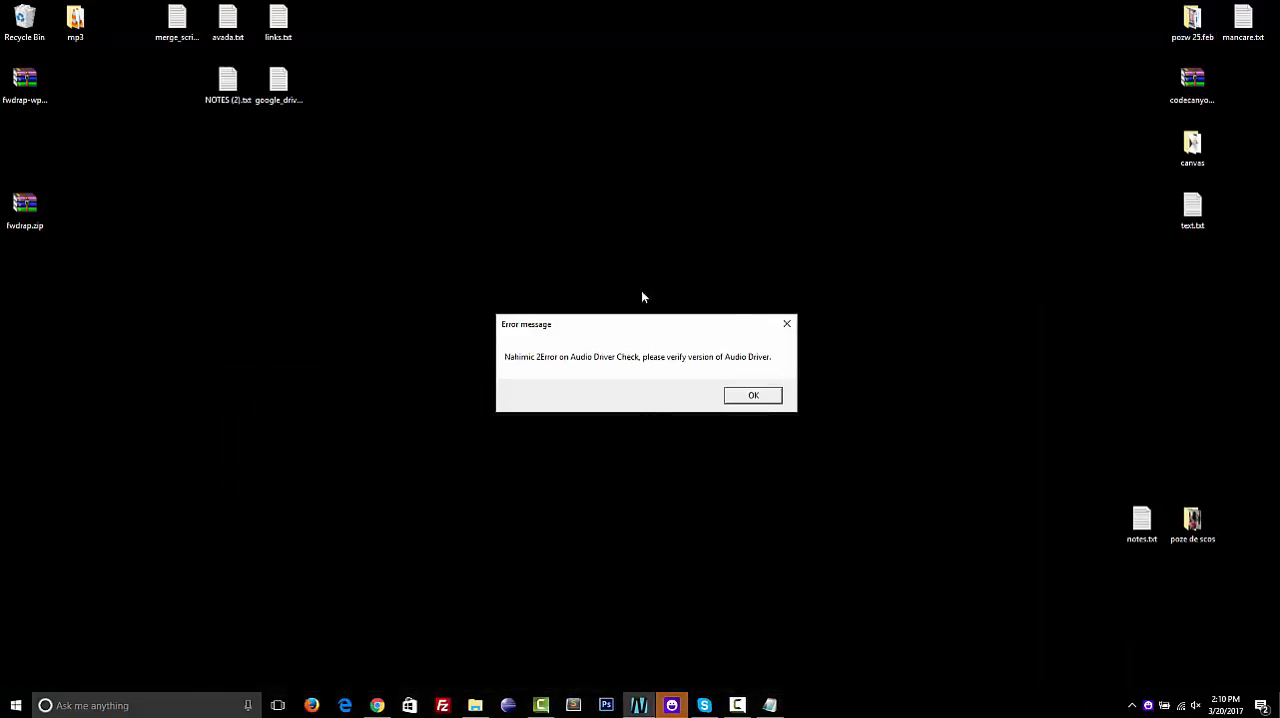
left_click(753, 396)
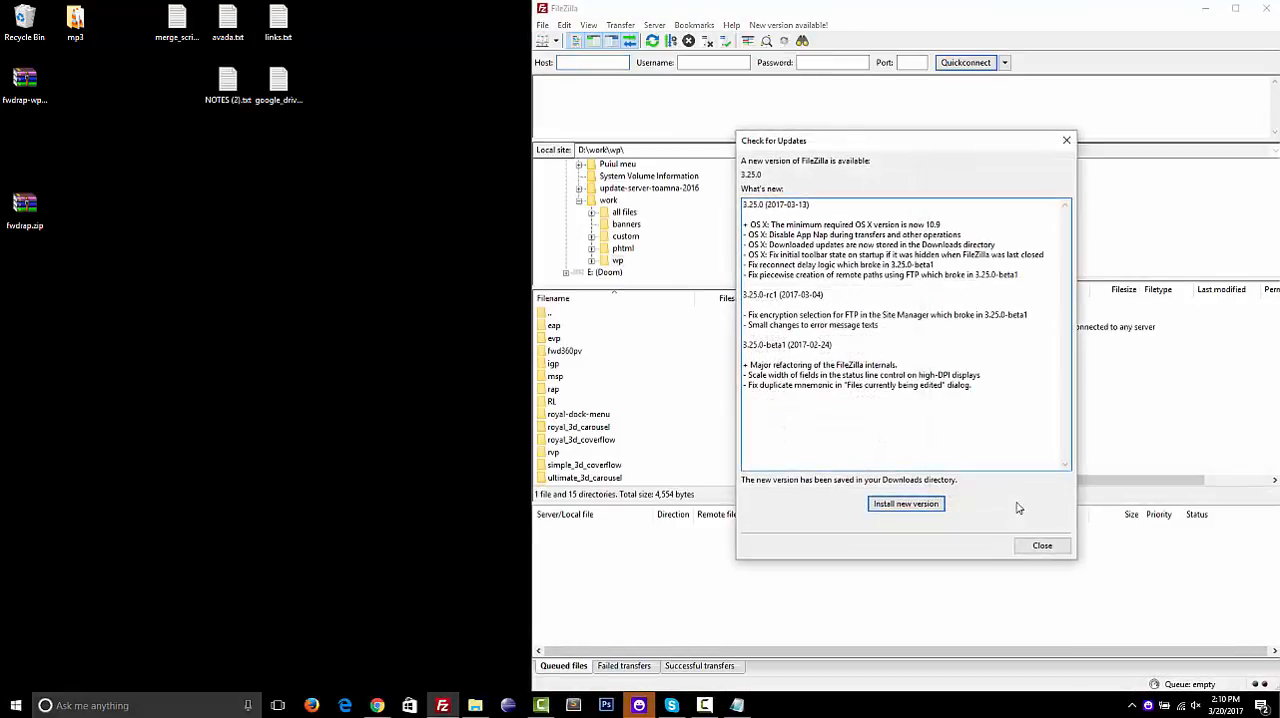
left_click(1043, 545)
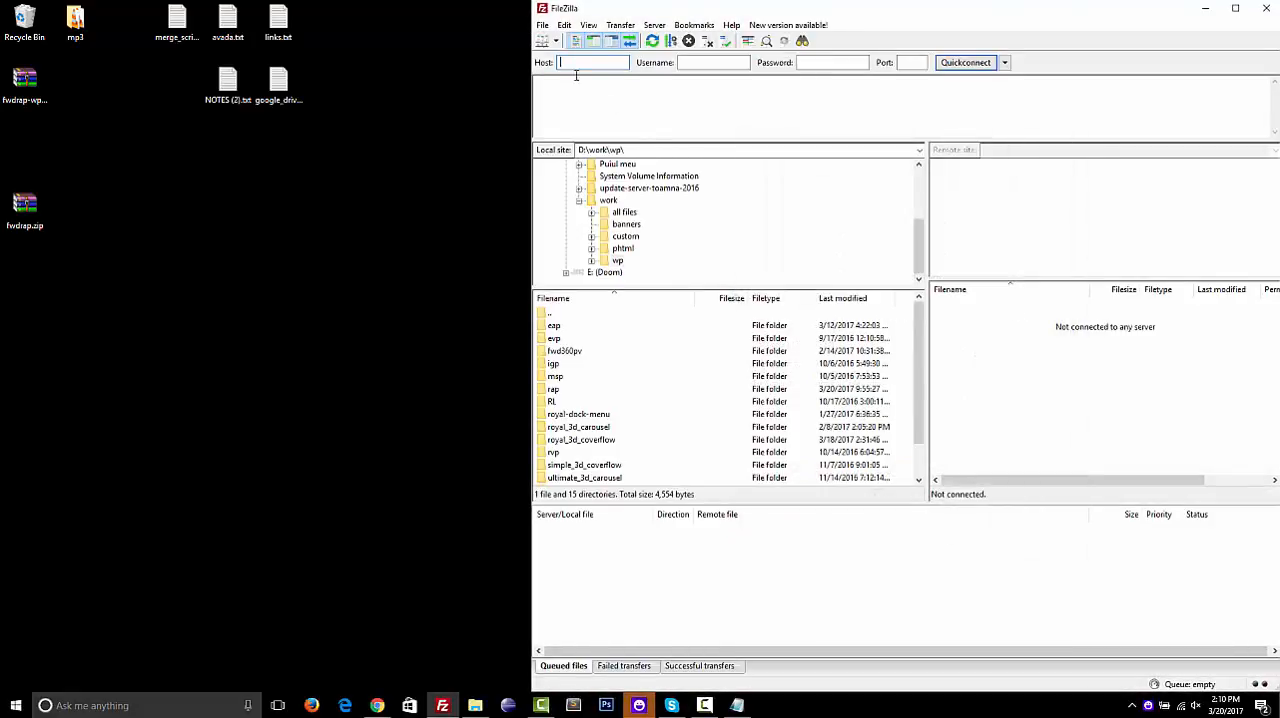
left_click(541, 41)
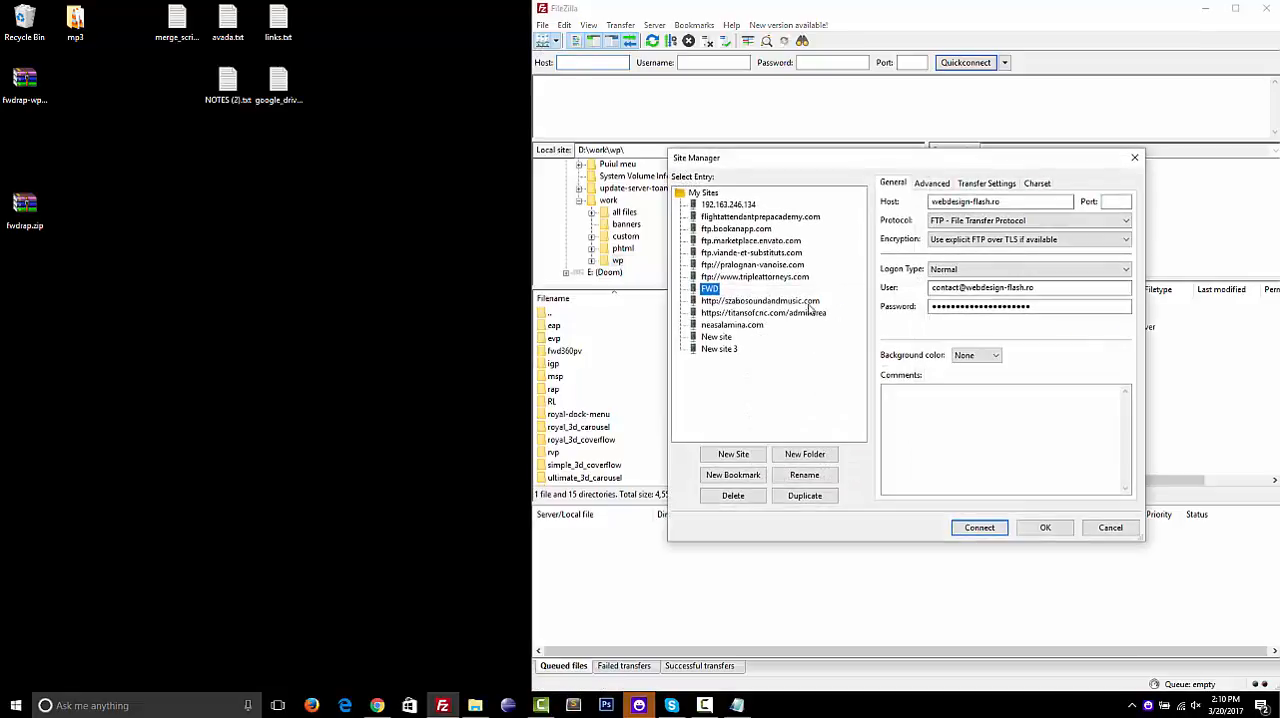
left_click(993, 530)
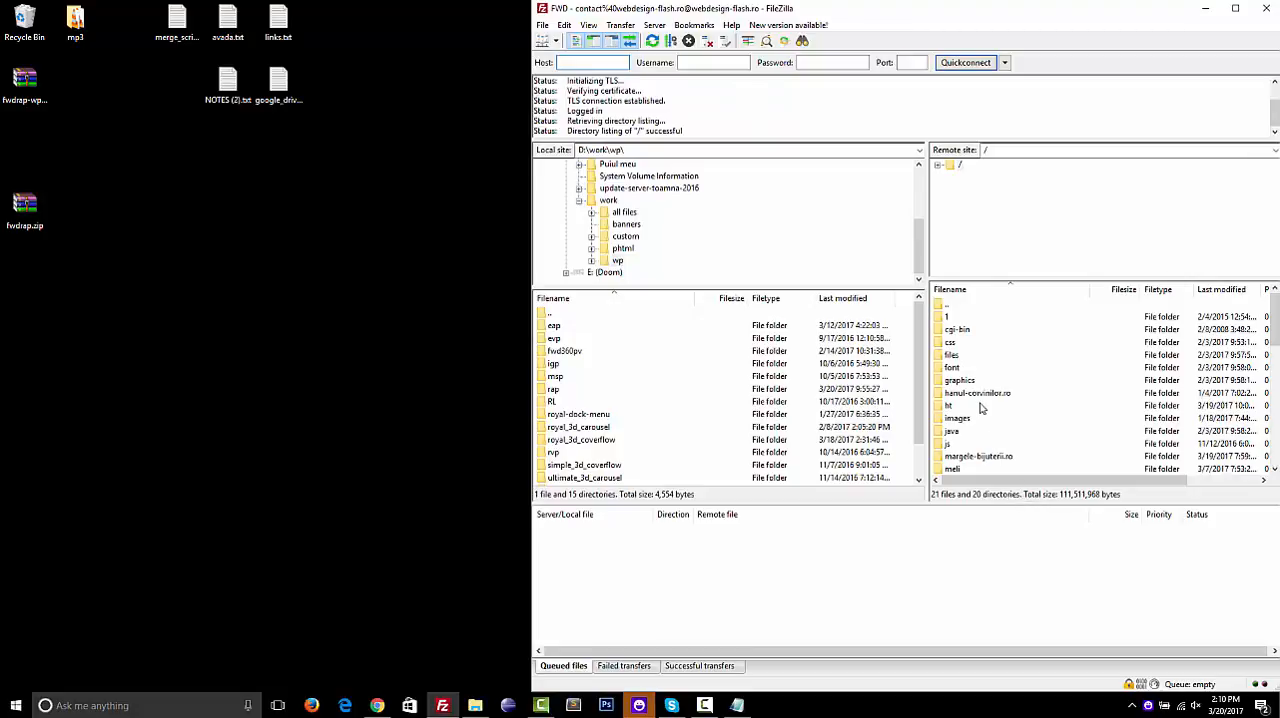
Open the remote folder /wordpress/wp-content/plugins/fwdrap/content on the server
scroll(981, 407, "down", 5)
scroll(981, 407, "up", 2)
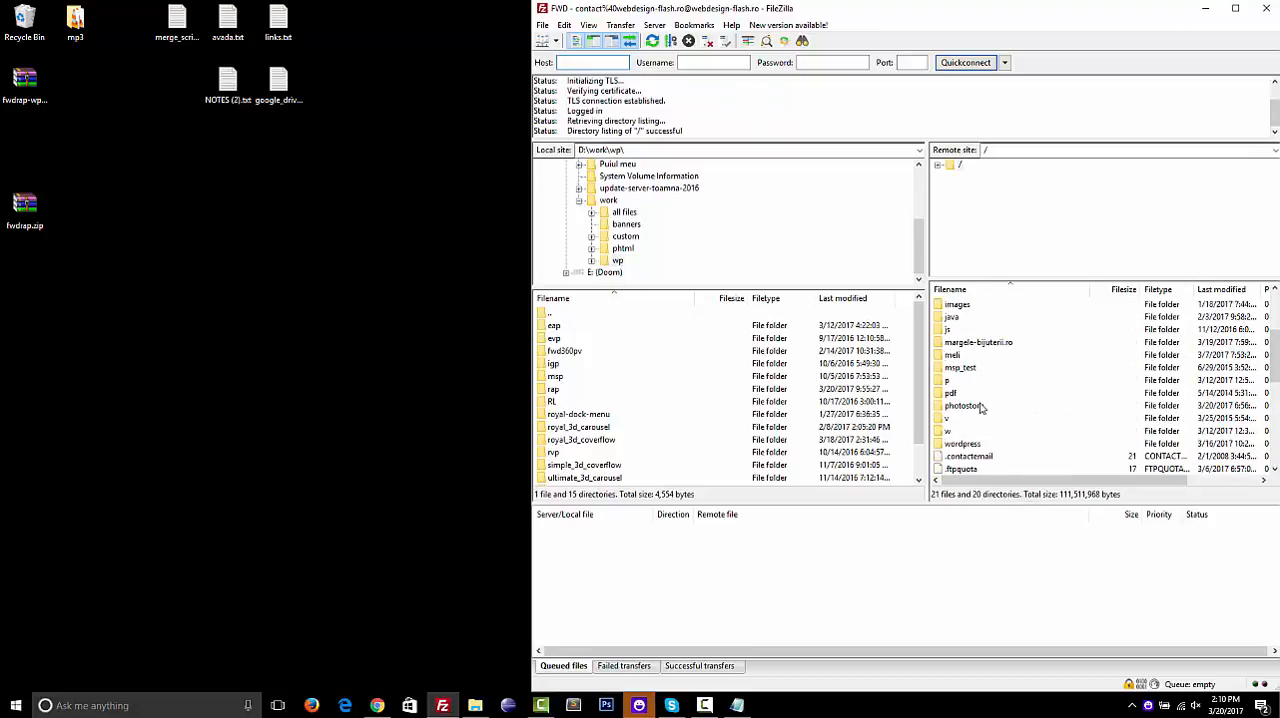
double_click(955, 445)
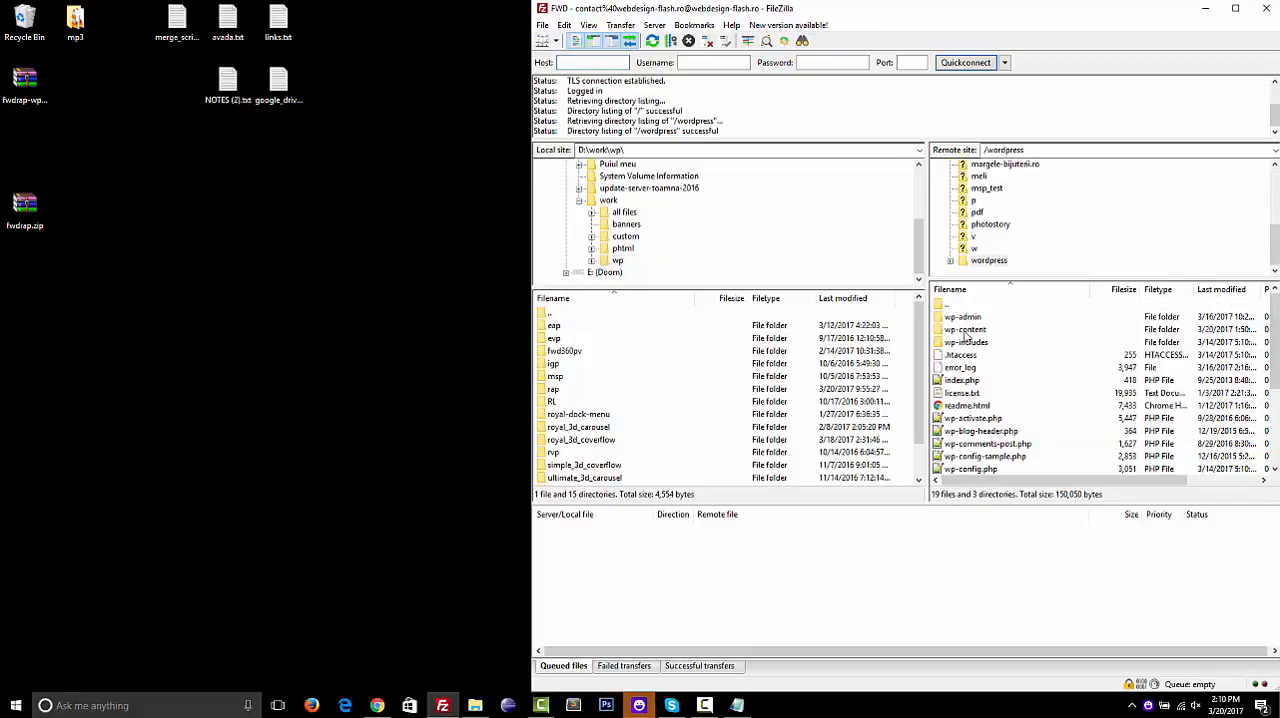
double_click(966, 332)
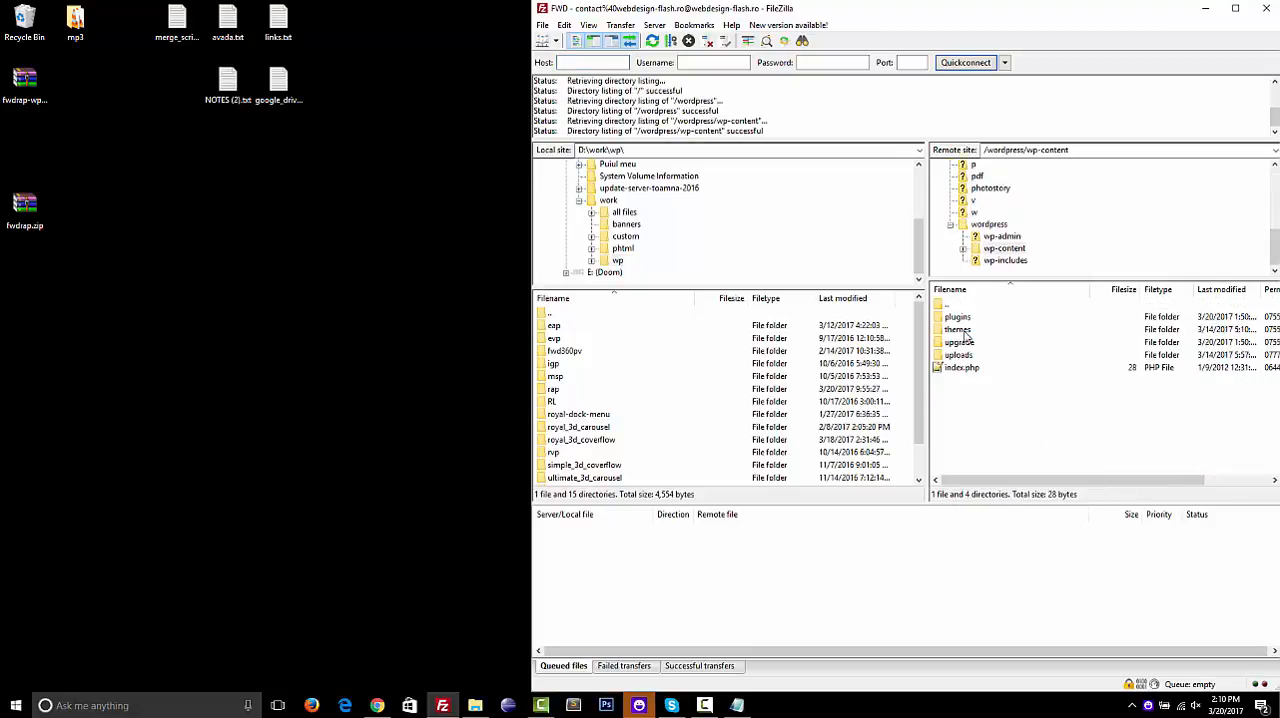
double_click(960, 318)
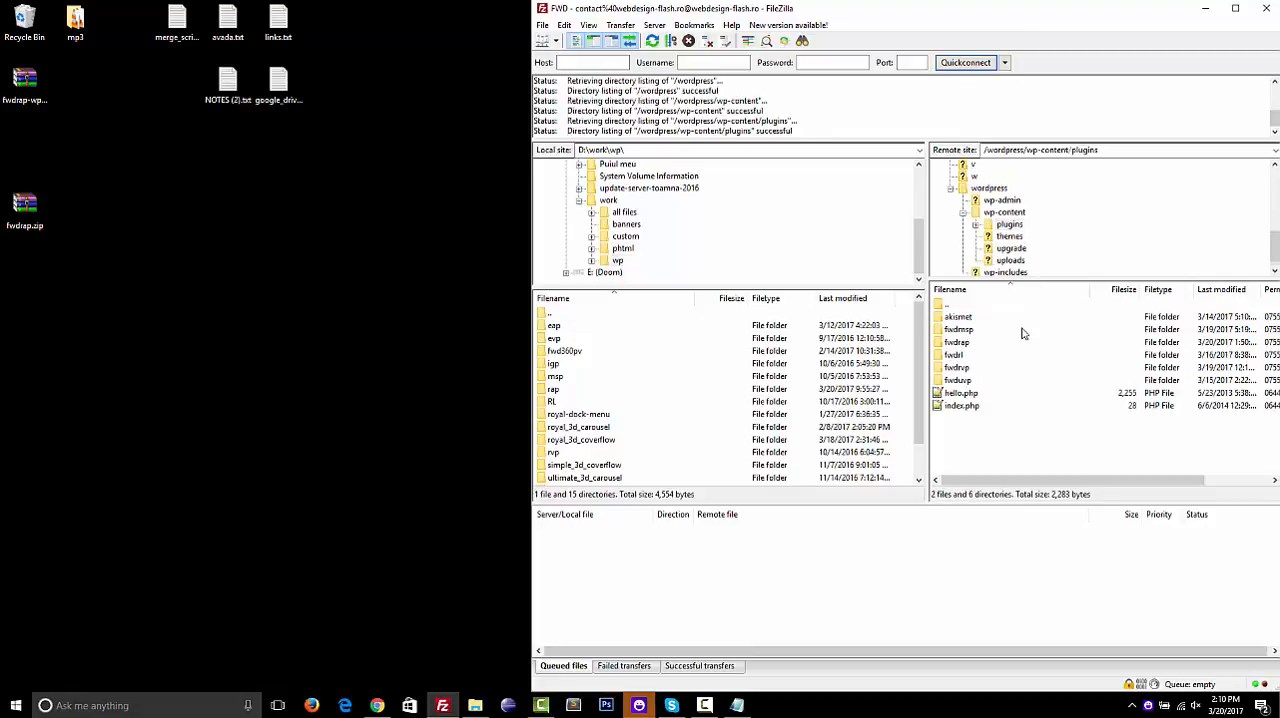
double_click(962, 343)
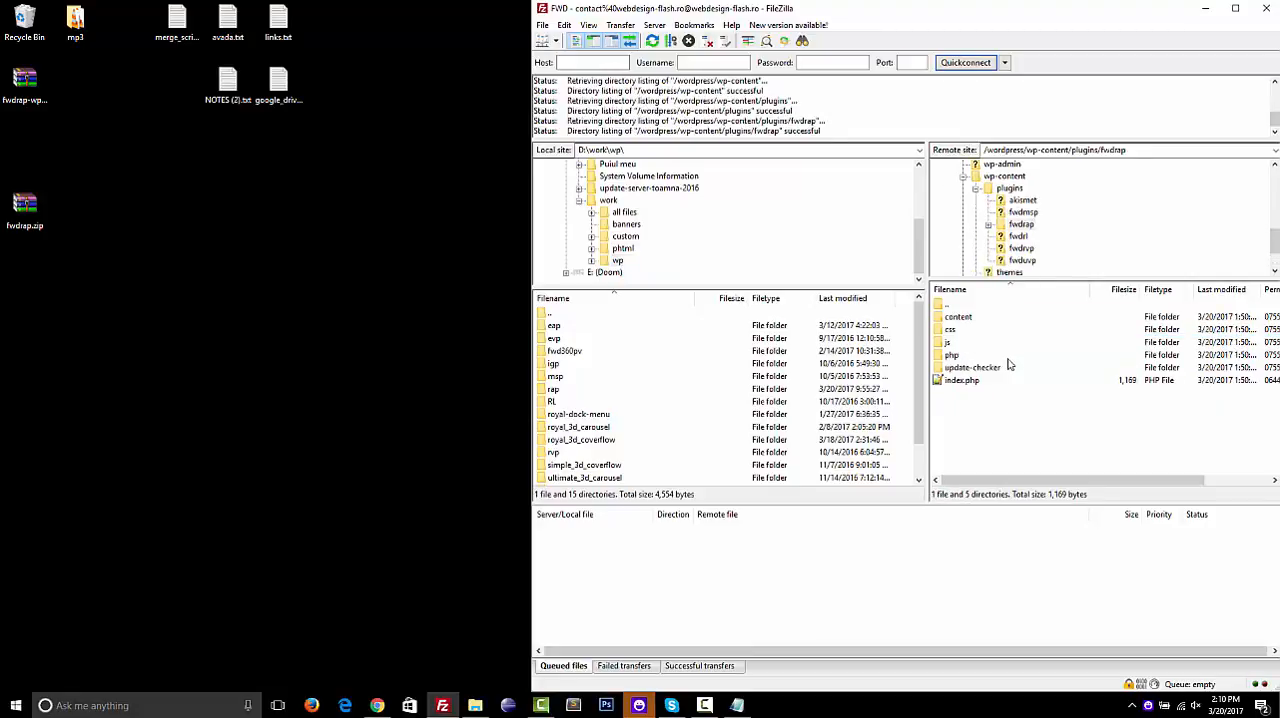
double_click(958, 318)
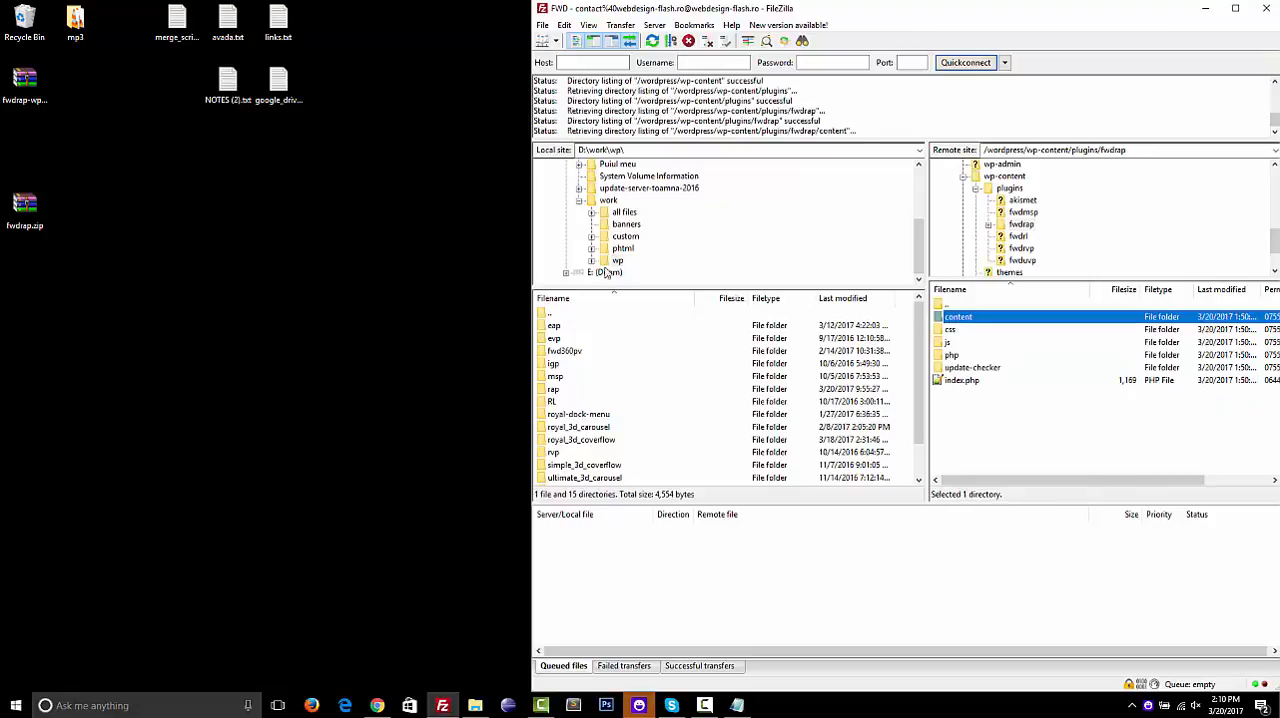
Rename the desktop folder mp3 as my_playlist and upload it into the remote fwdrap content folder
double_click(75, 20)
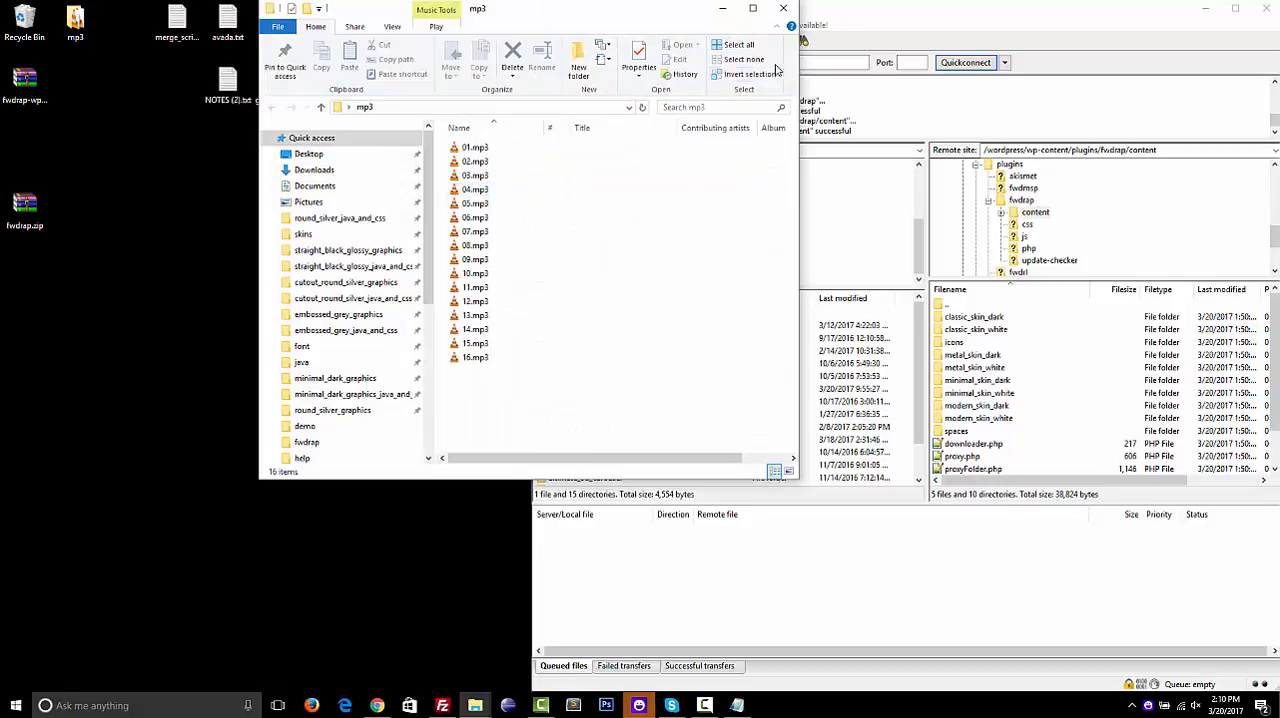
left_click(785, 12)
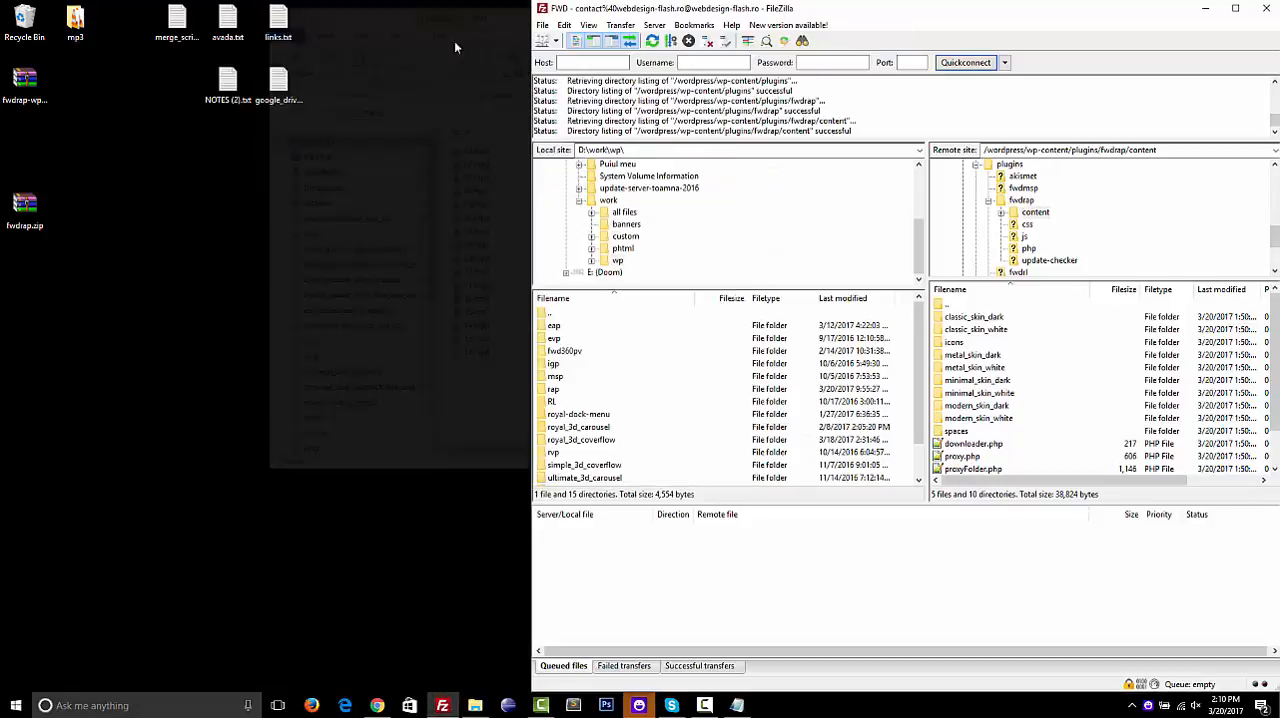
left_click(75, 18)
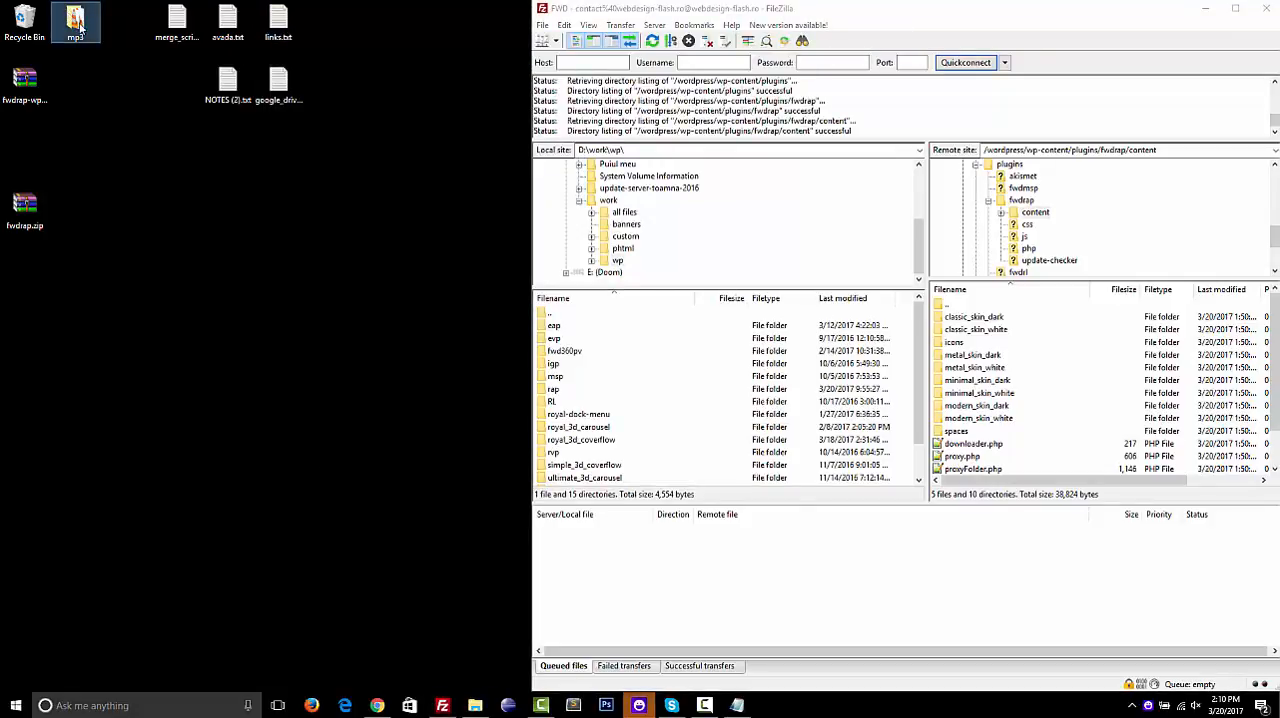
left_click(80, 30)
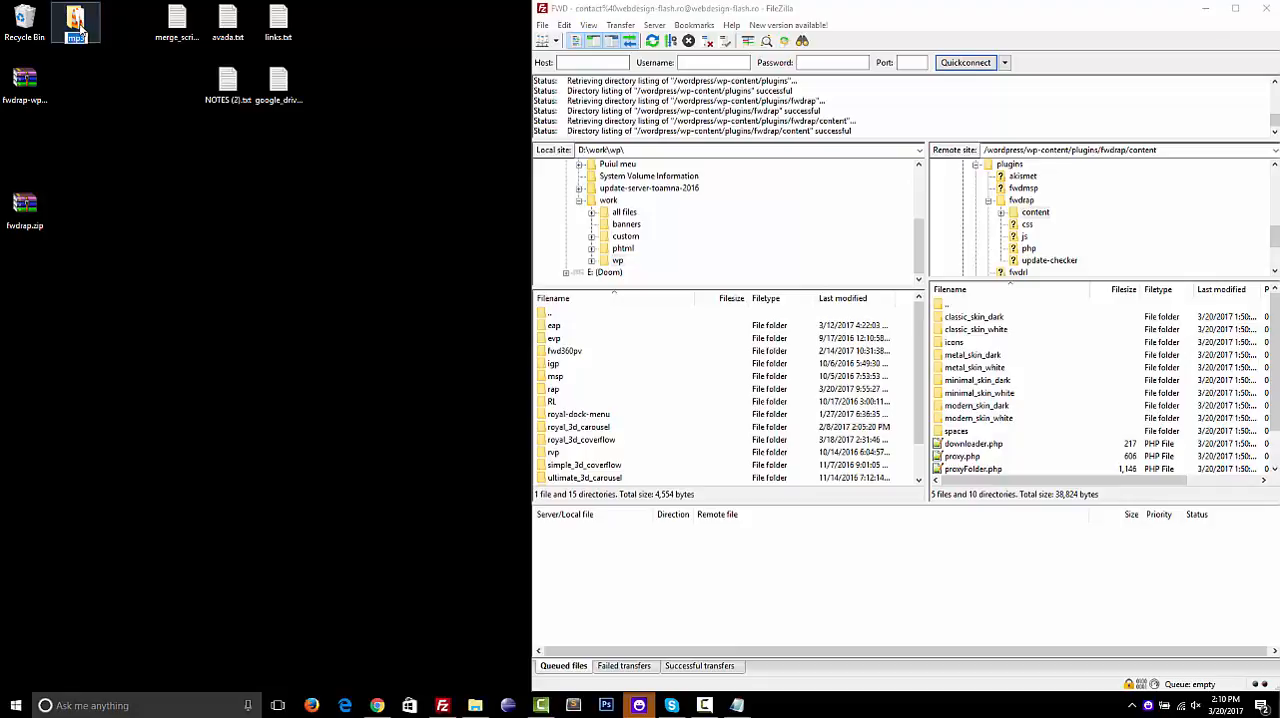
type("my_playlist")
left_click(130, 157)
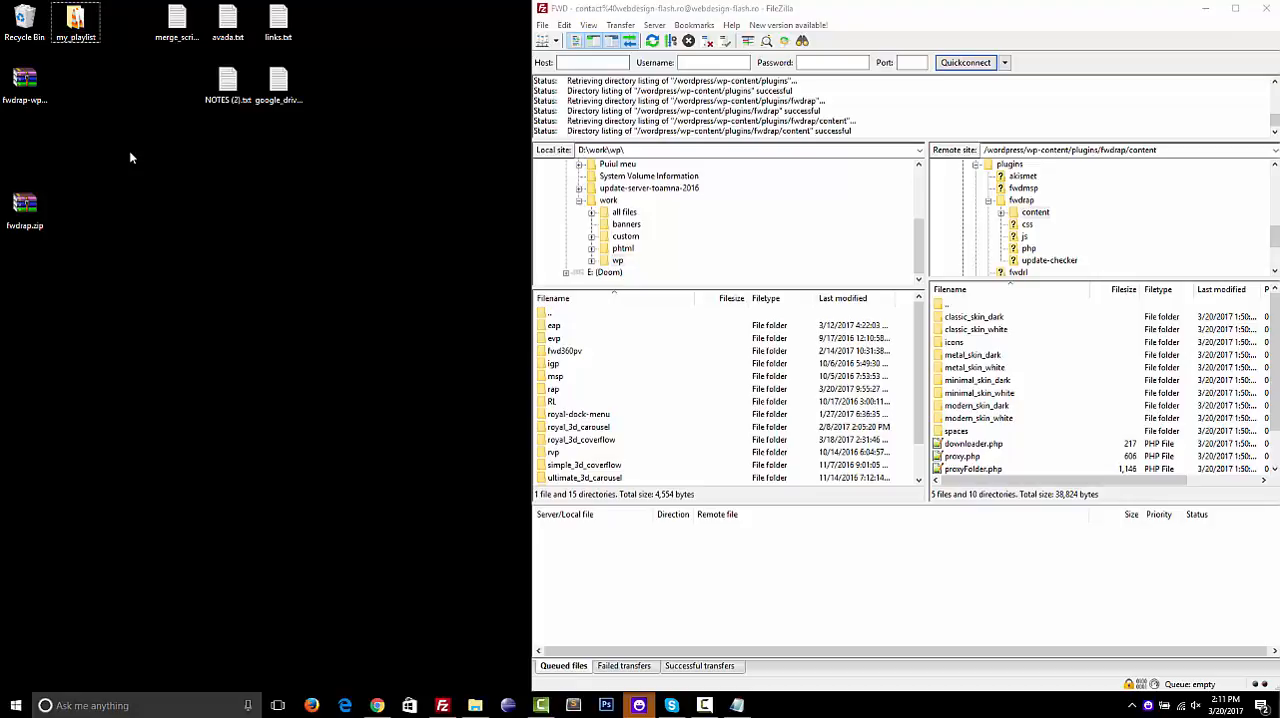
left_click_drag(83, 38, 1043, 466)
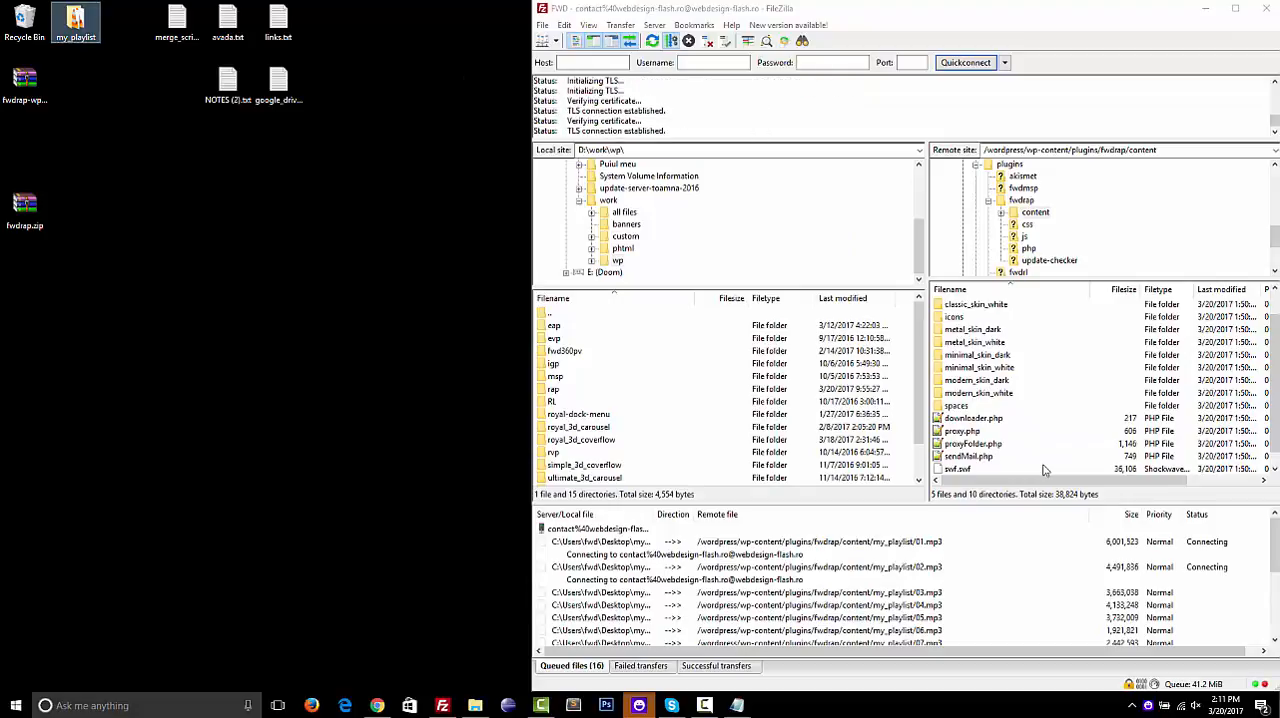
left_click(708, 710)
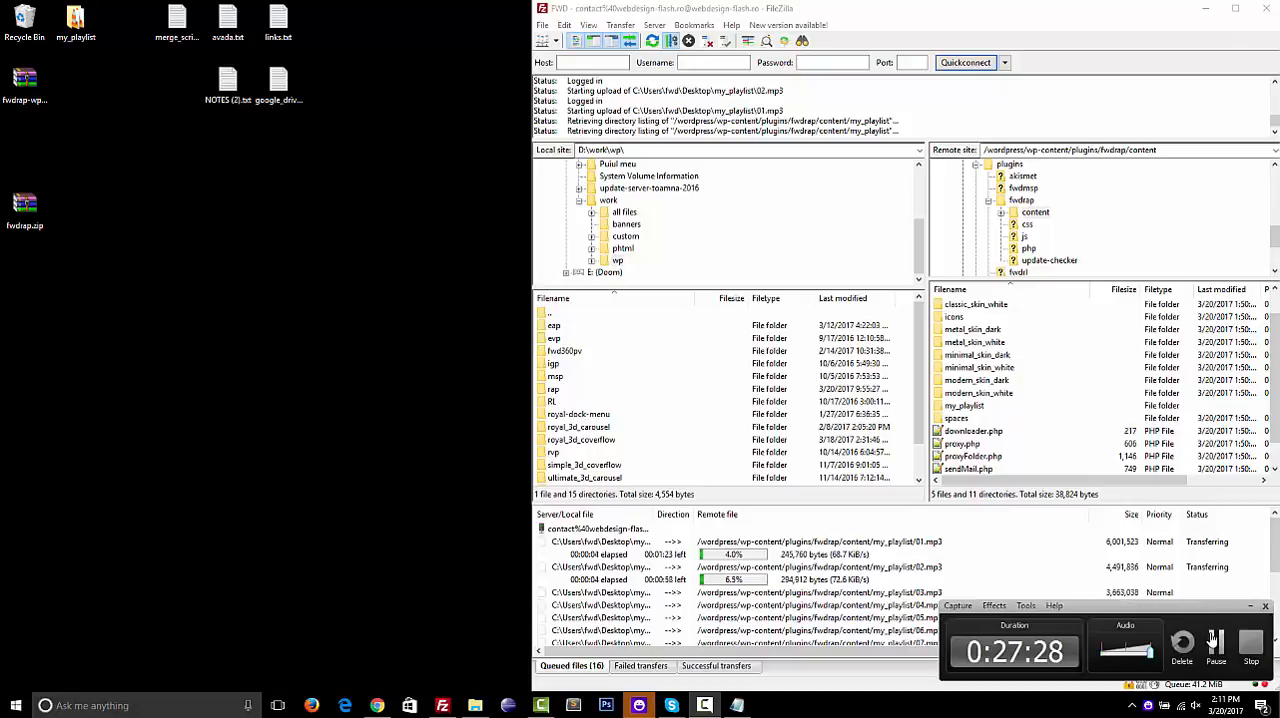
left_click(1212, 639)
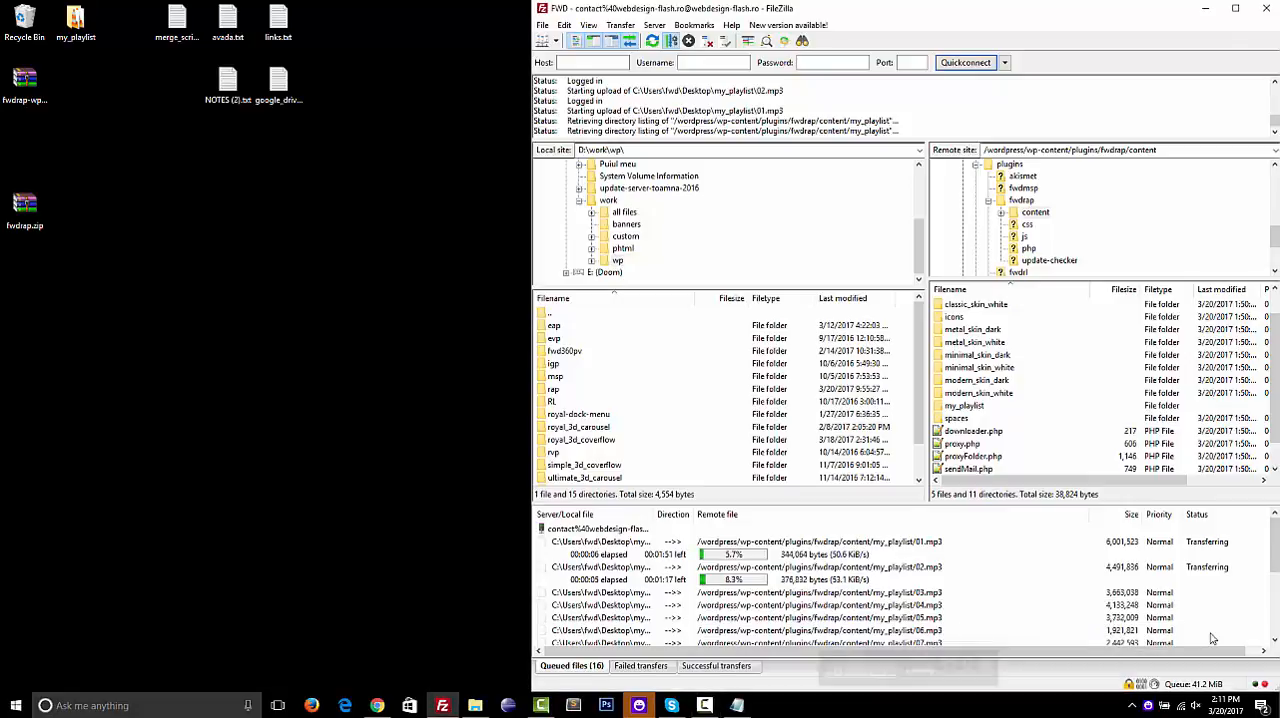
left_click(711, 702)
left_click(1216, 641)
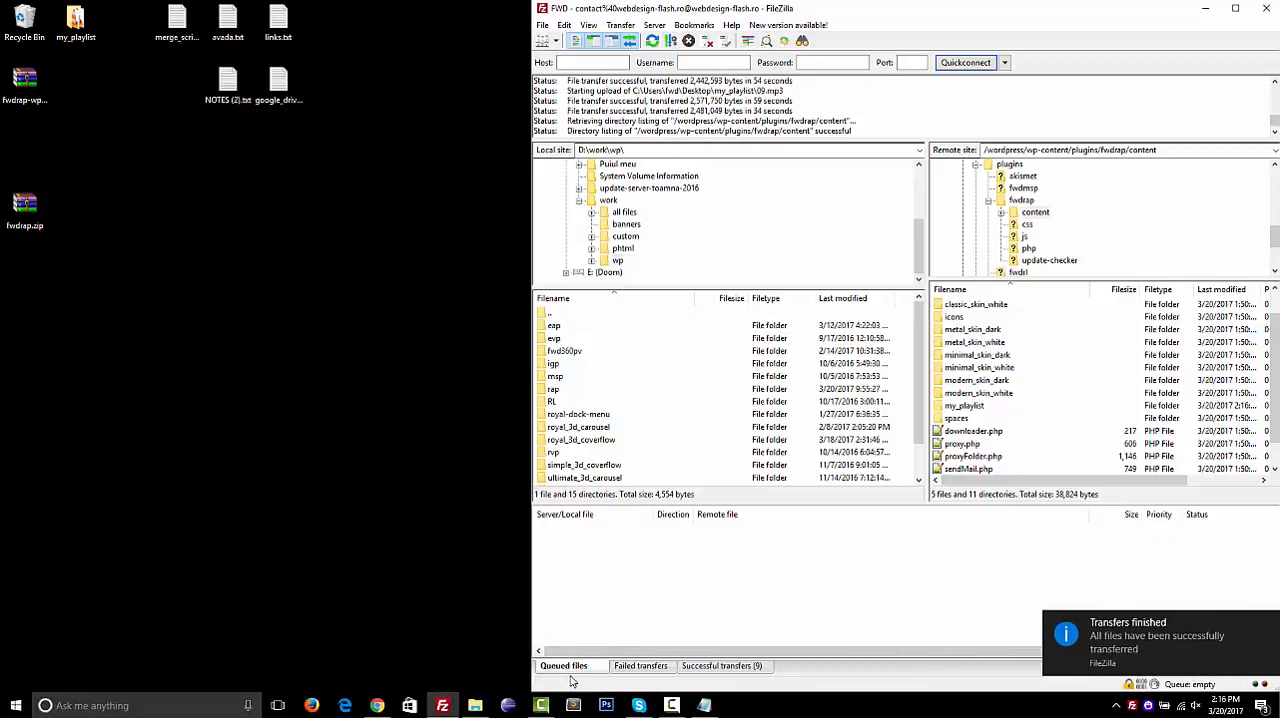
Copy the uploaded folder's name and switch to Chrome's playlists manager to enter my_playlist as the new playlist's source
left_click(377, 705)
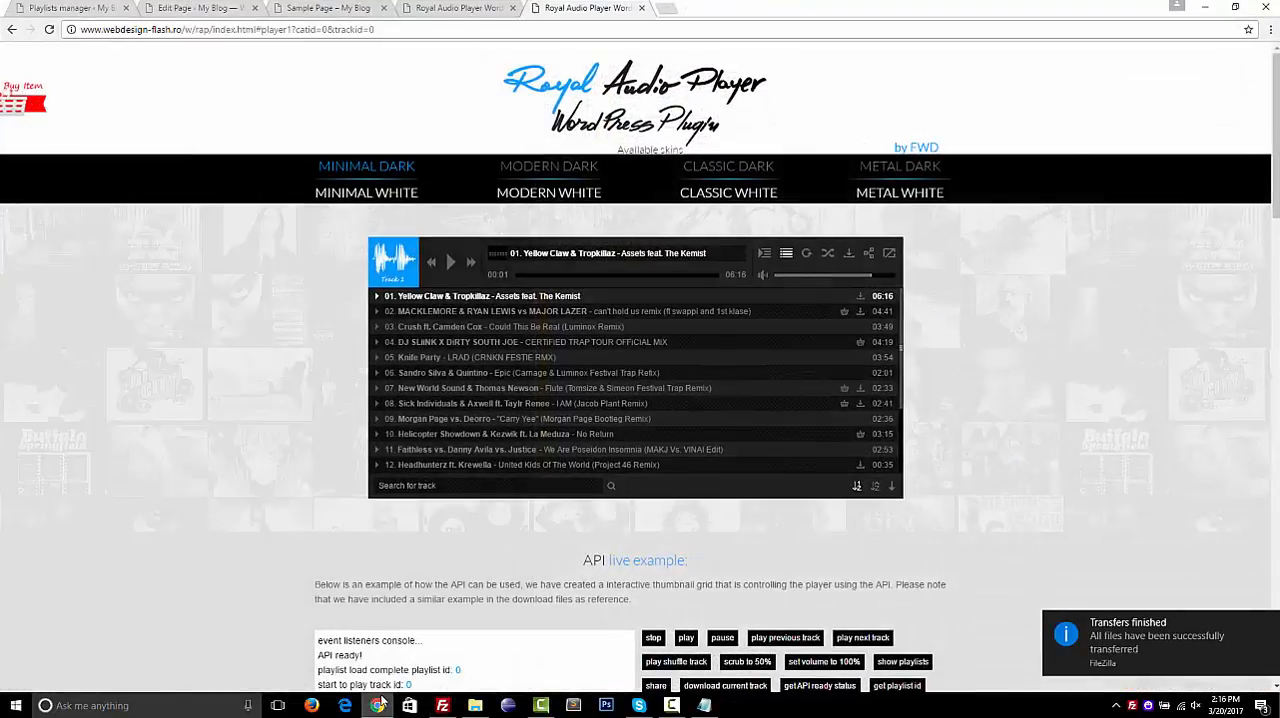
left_click(378, 705)
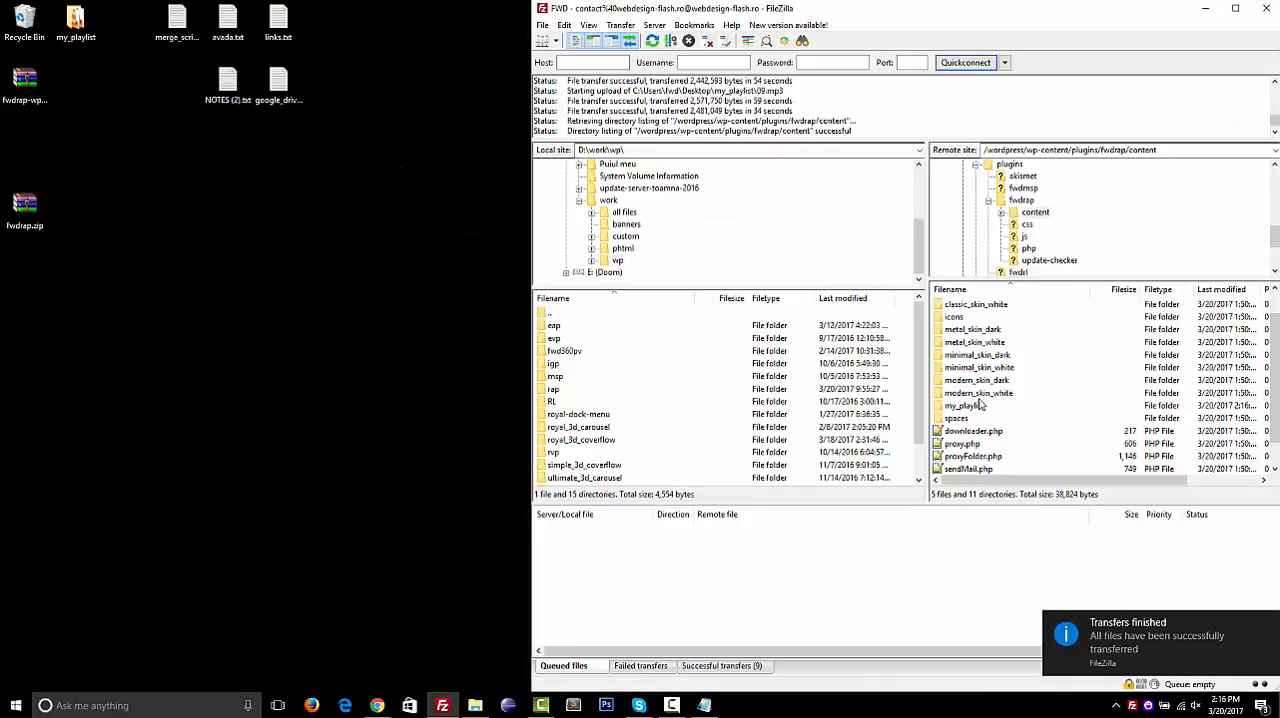
left_click(962, 405)
left_click(962, 405)
key("ctrl+c")
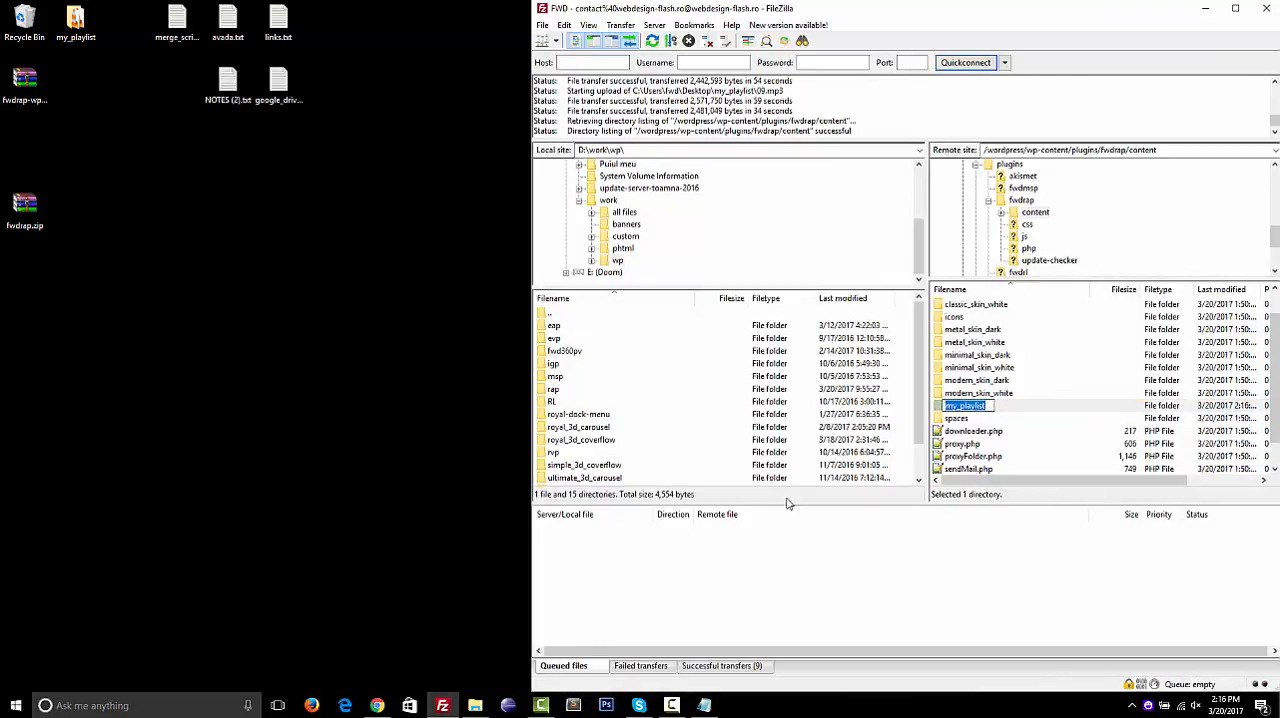
left_click(377, 705)
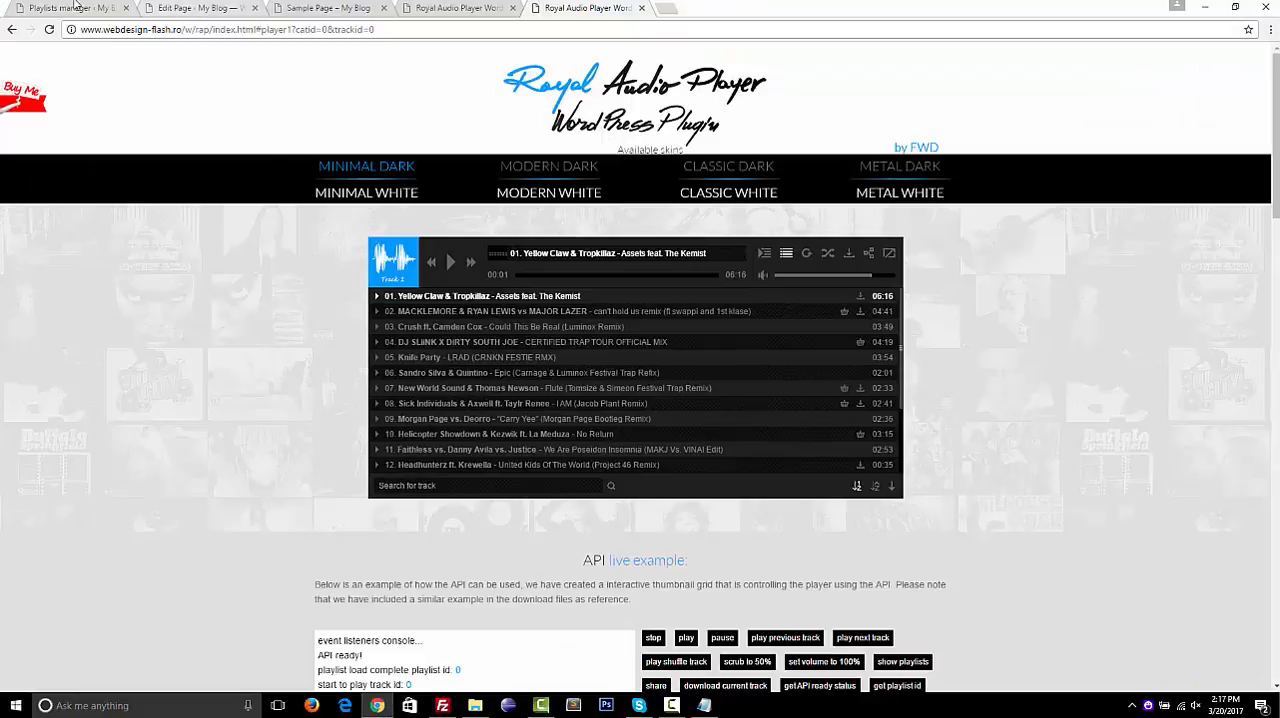
left_click(73, 7)
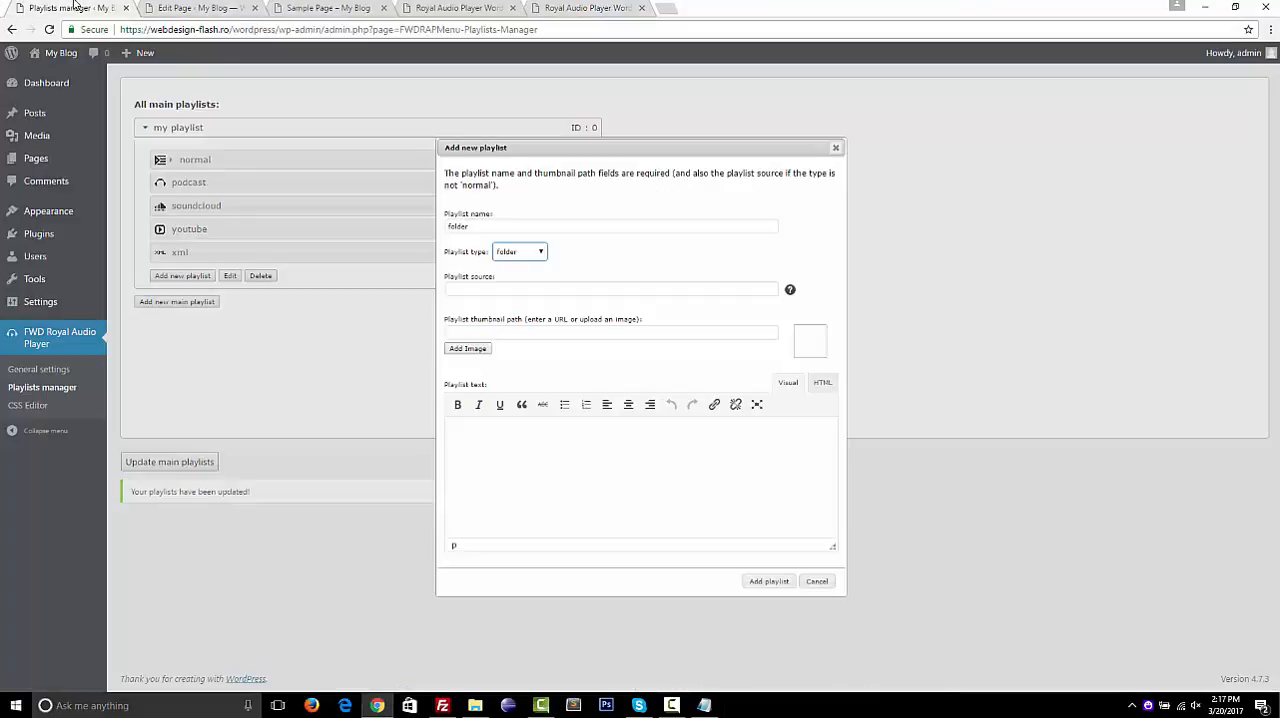
left_click(511, 290)
key("ctrl+v")
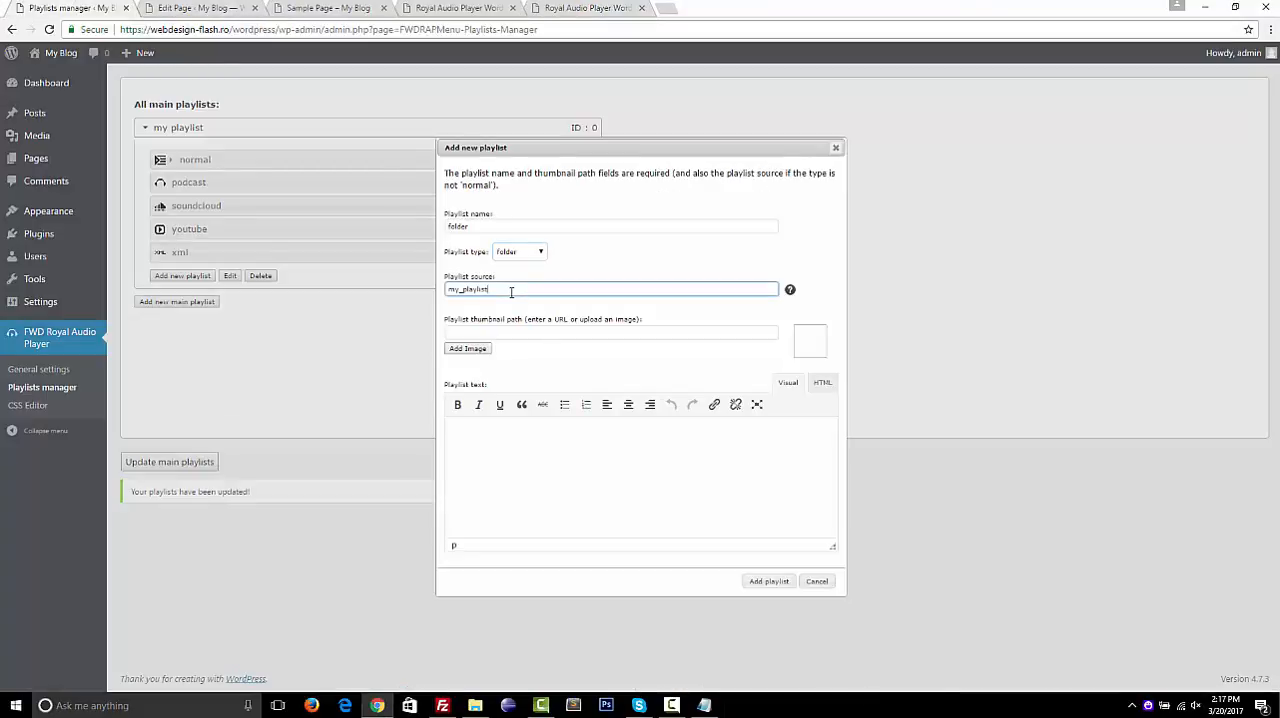
left_click(519, 321)
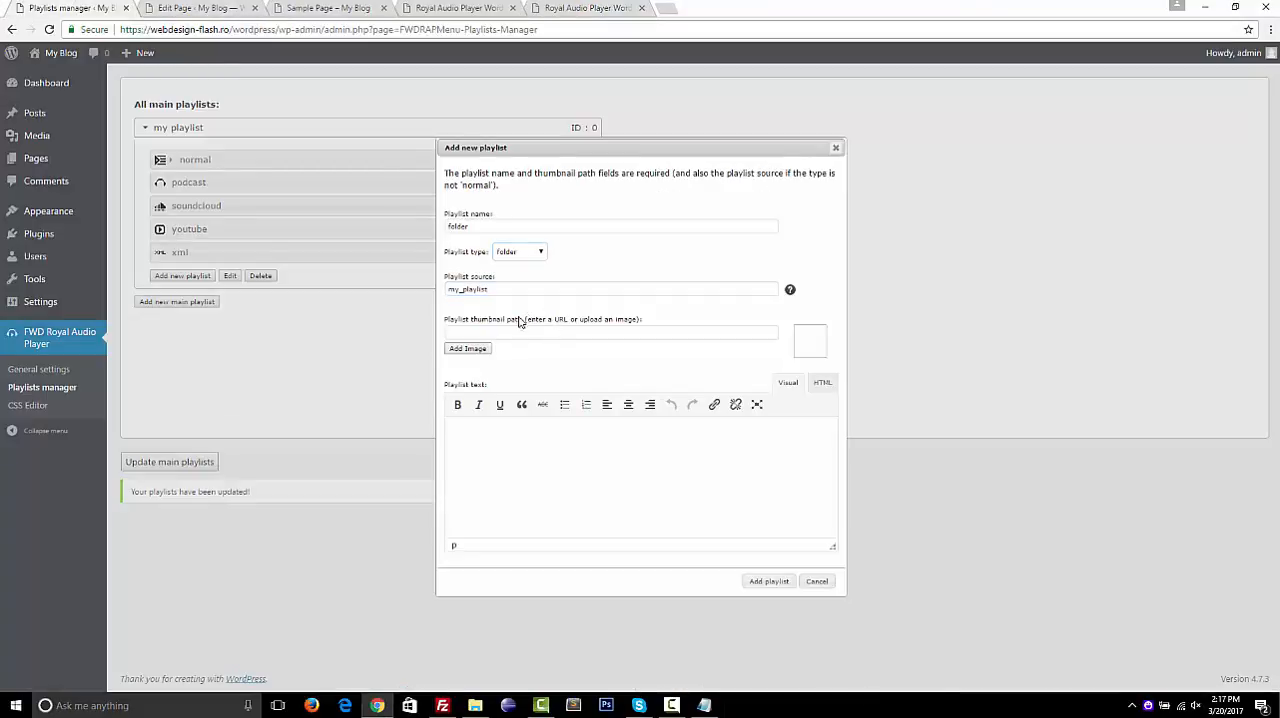
Add the folder playlist with the Folder image large6.jpg as its thumbnail and save the main playlists
left_click(470, 348)
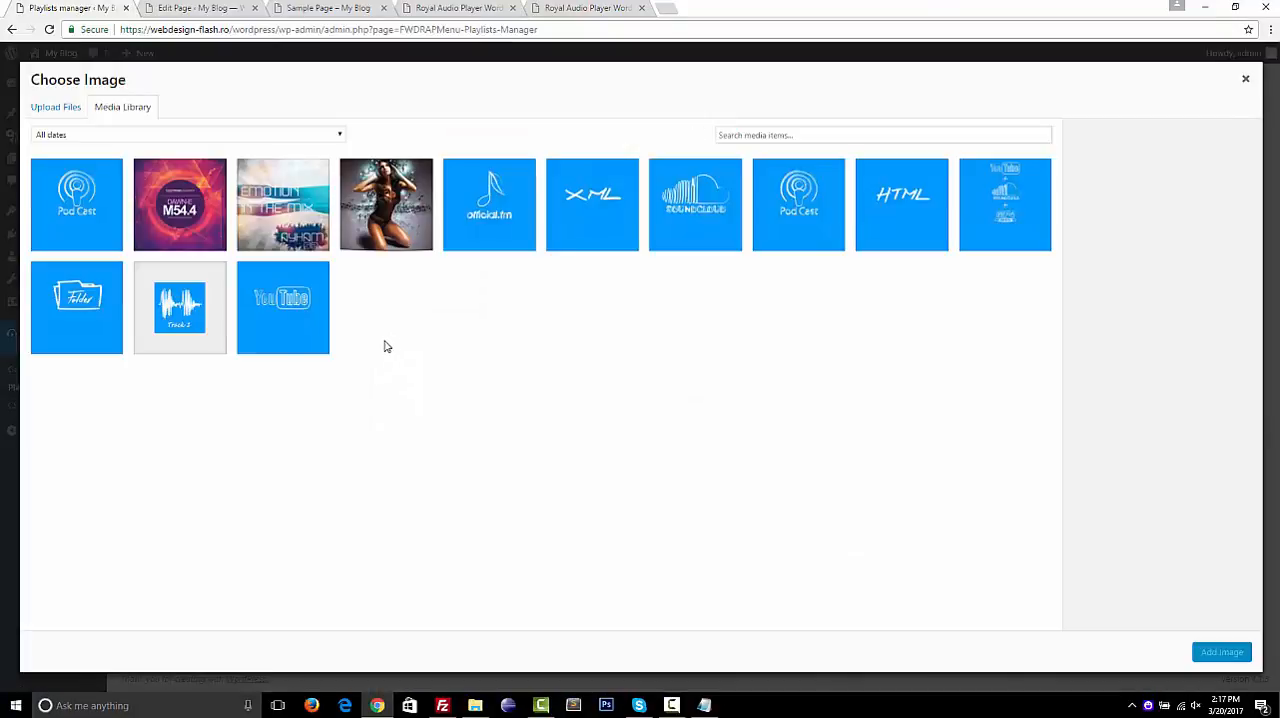
left_click(85, 325)
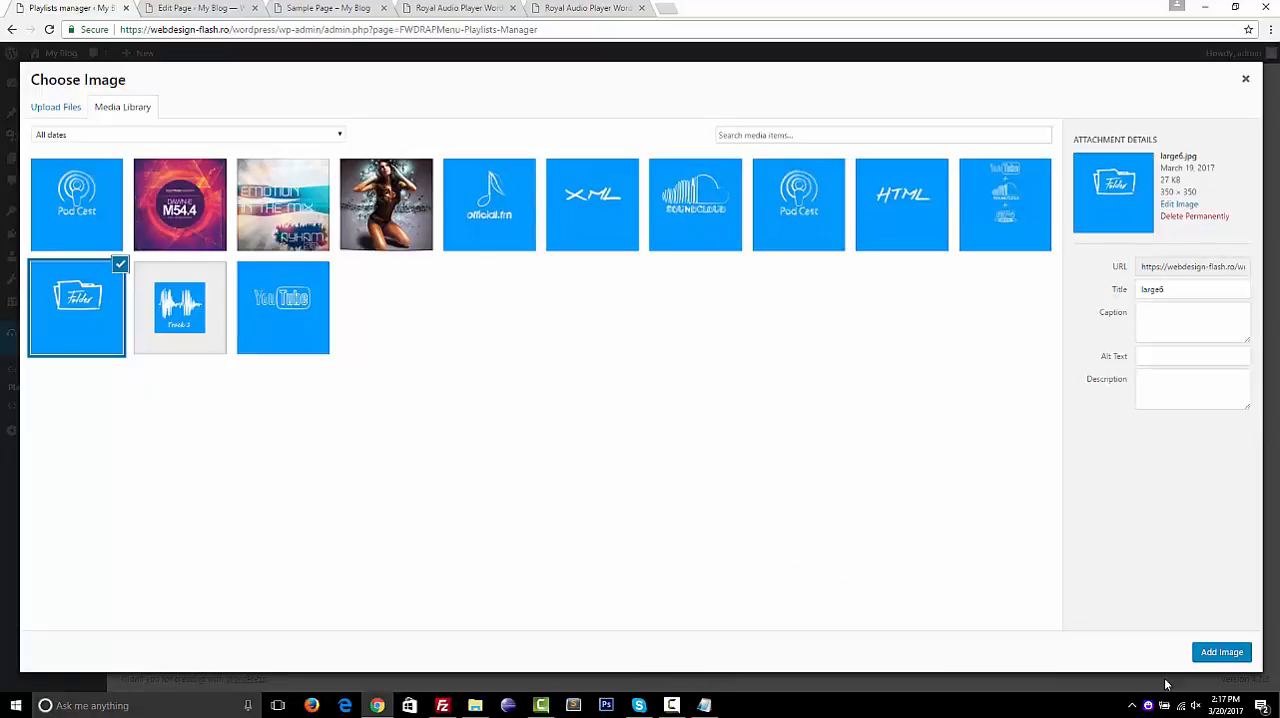
left_click(1224, 652)
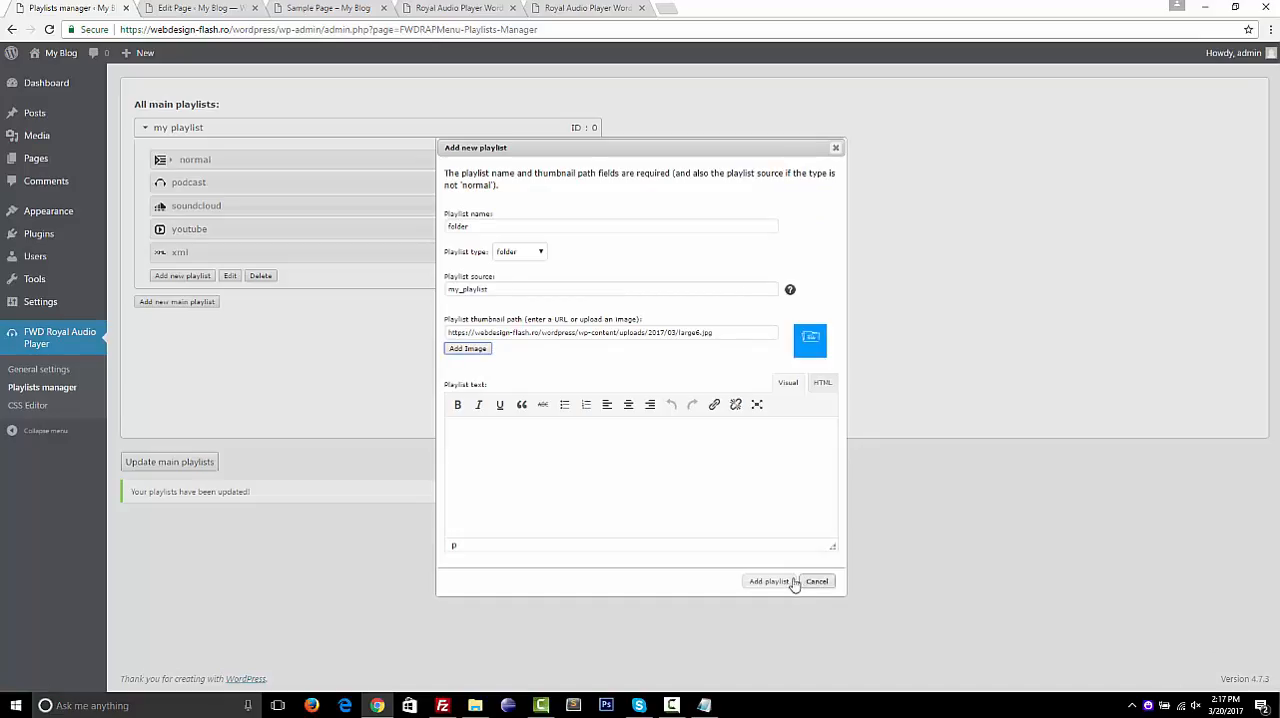
left_click(770, 581)
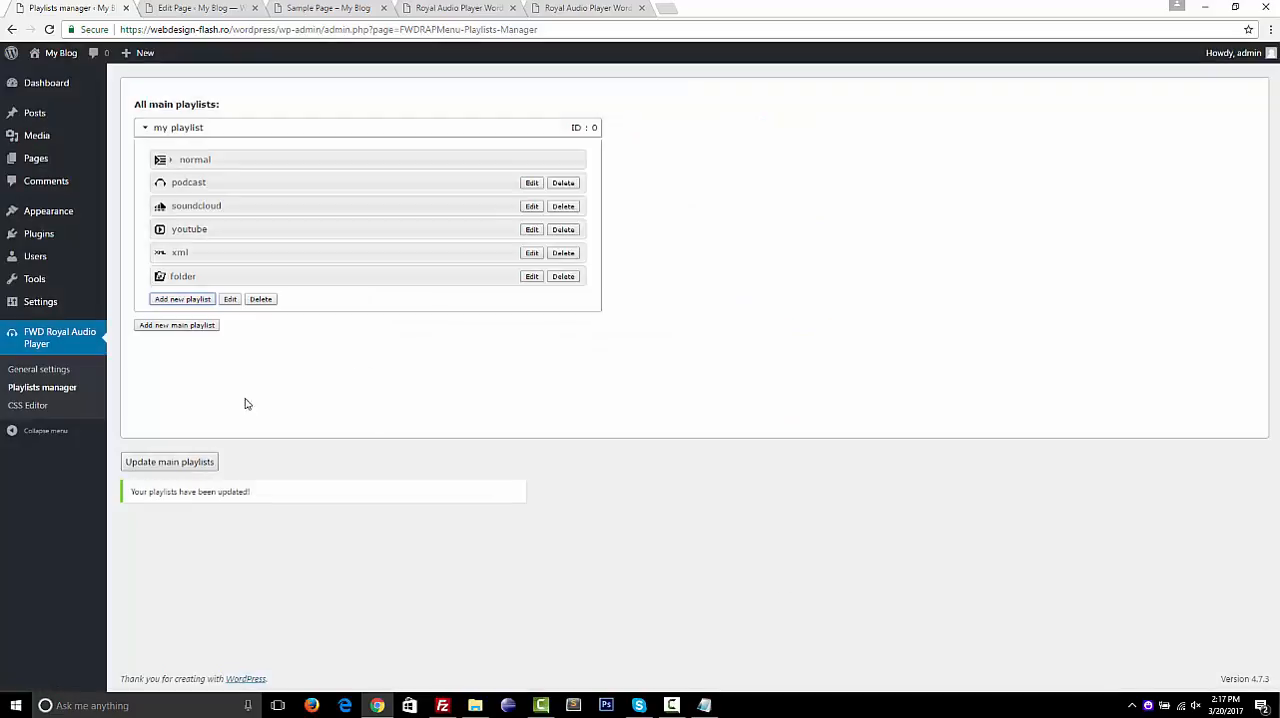
left_click(191, 460)
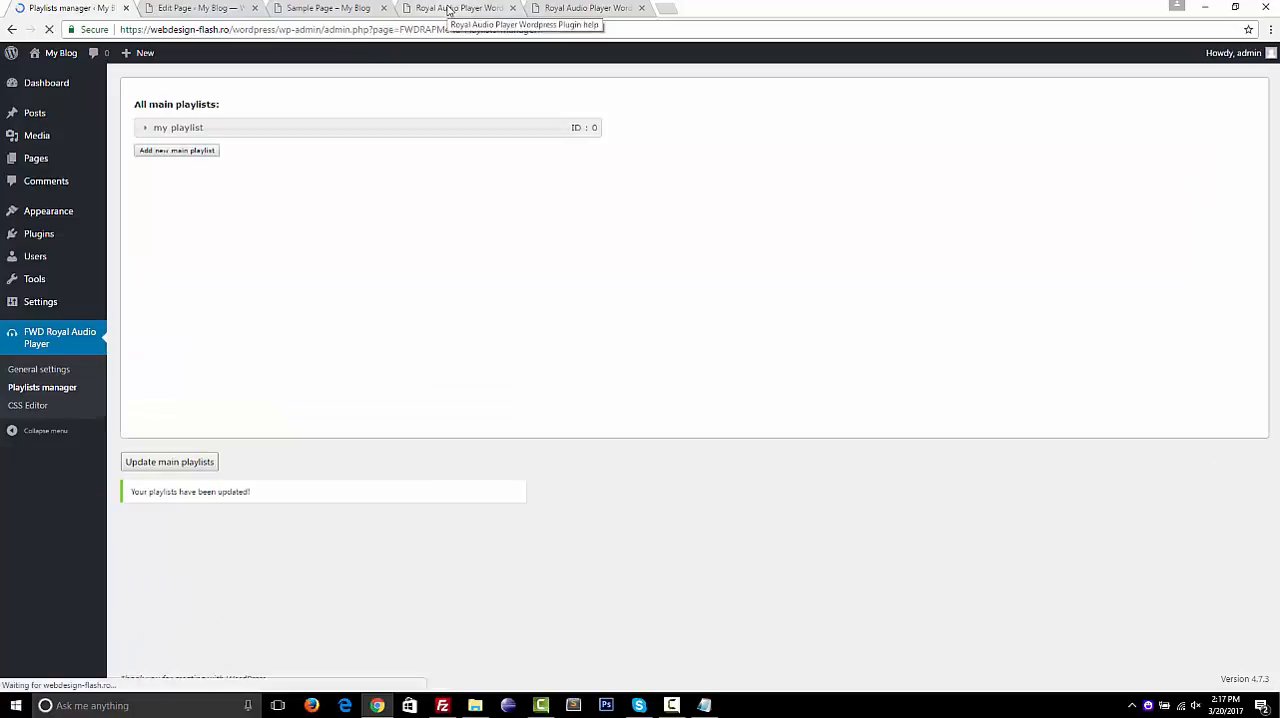
Reload the Sample Page, pausing its playback, and load the Folder playlist in the audio player
left_click(449, 10)
left_click(303, 10)
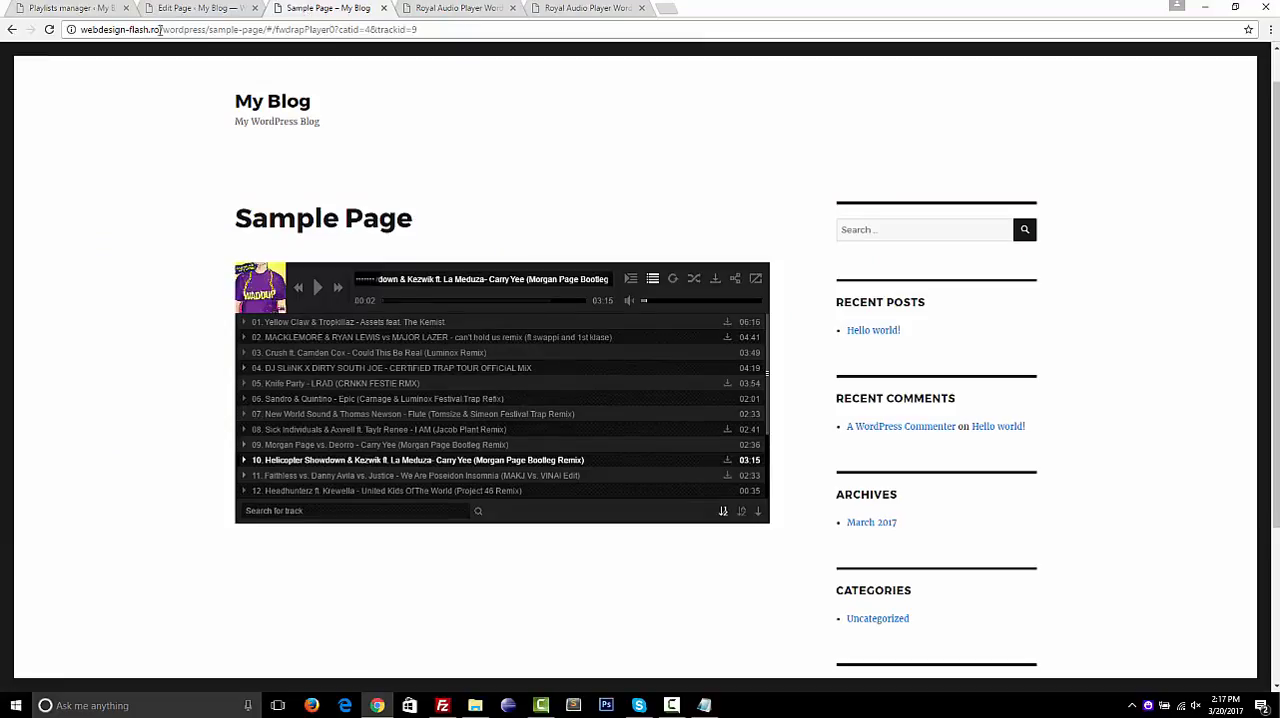
key("F5")
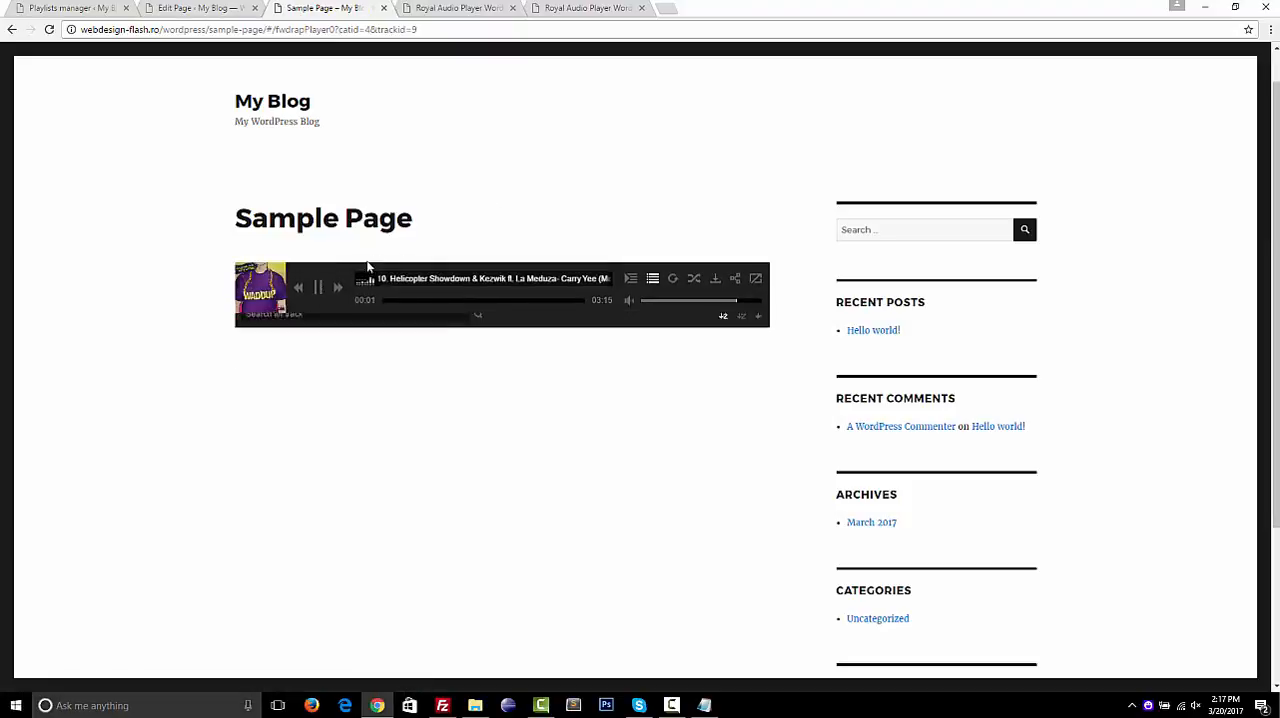
left_click(315, 287)
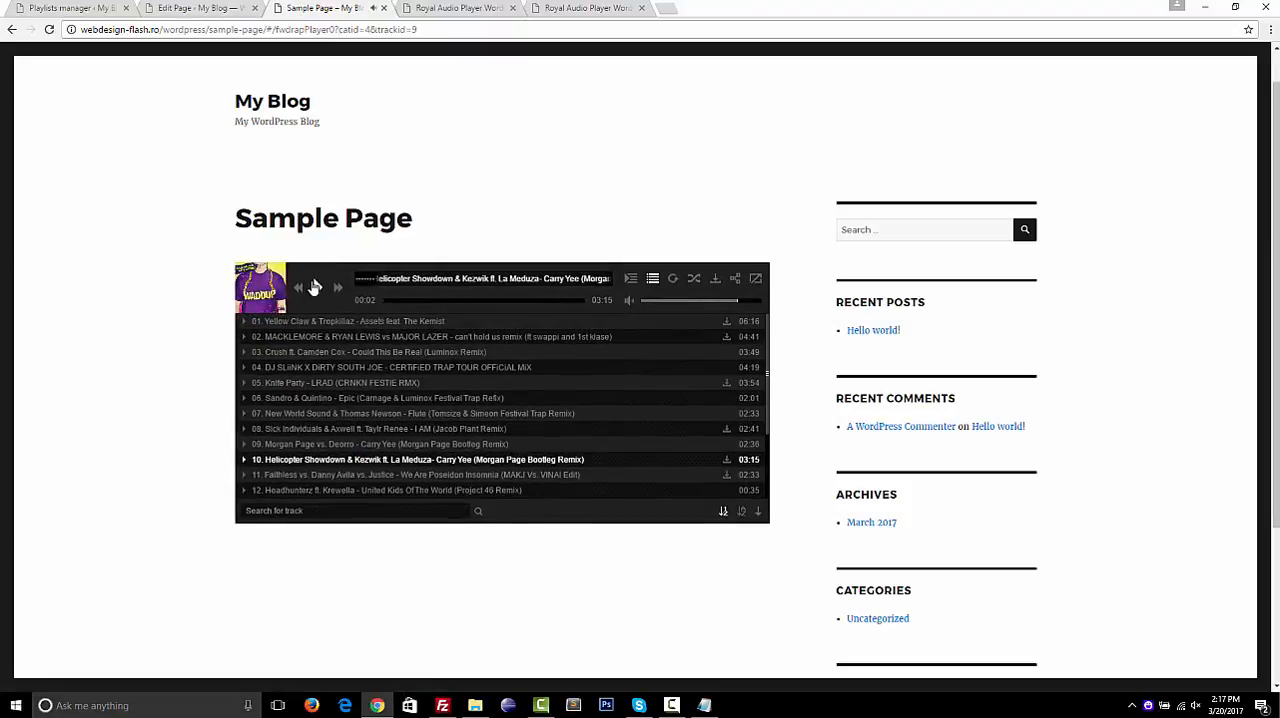
left_click(639, 283)
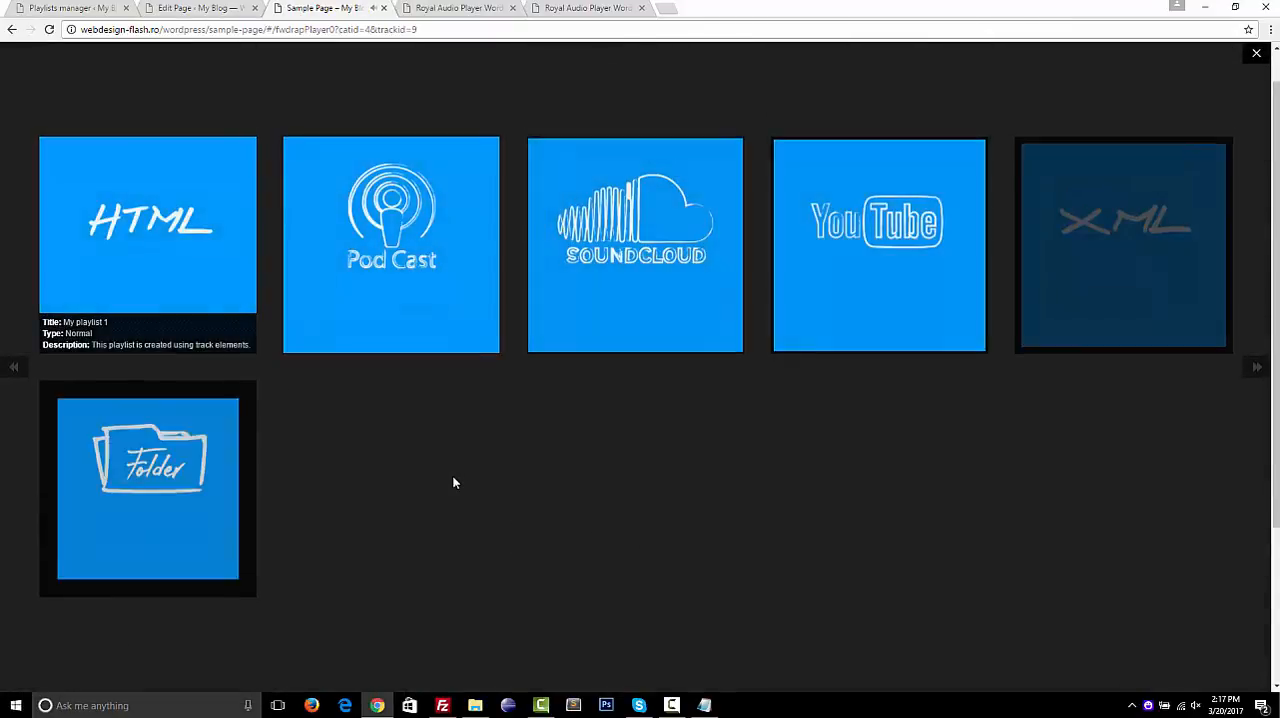
left_click(157, 473)
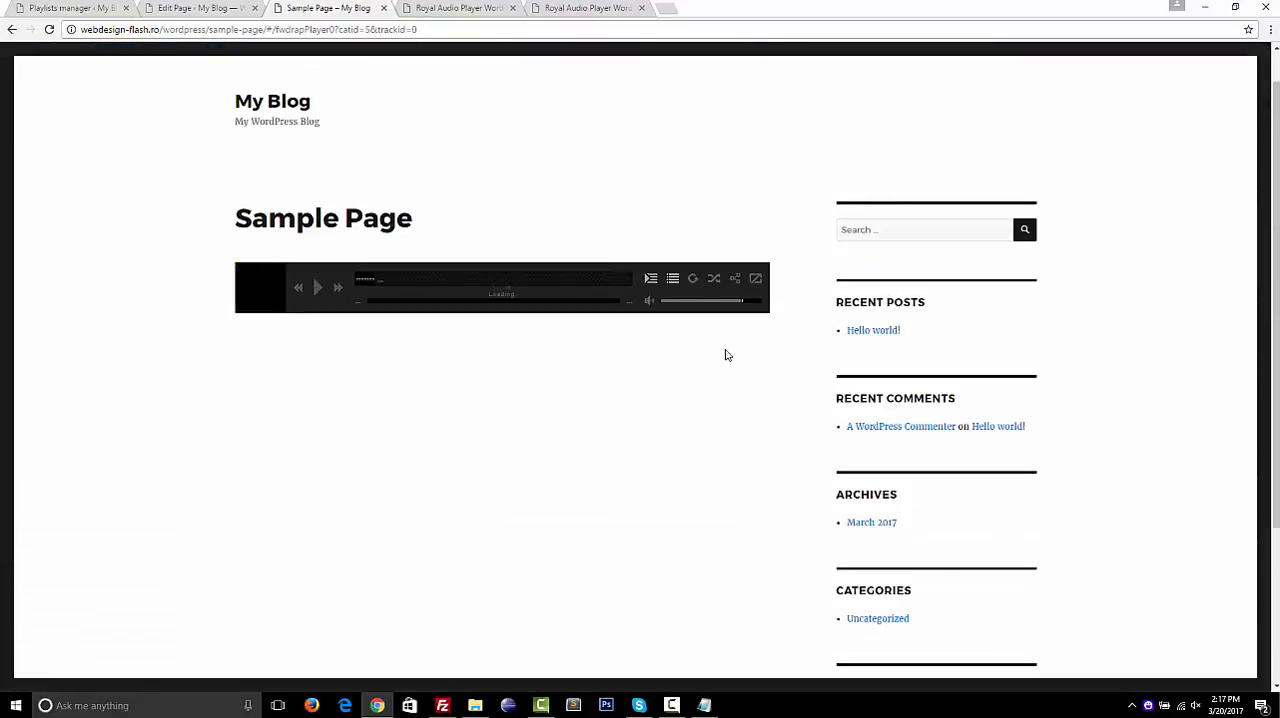
Test the Folder playlist by lowering the volume and playing tracks 06 and 05
left_click(680, 301)
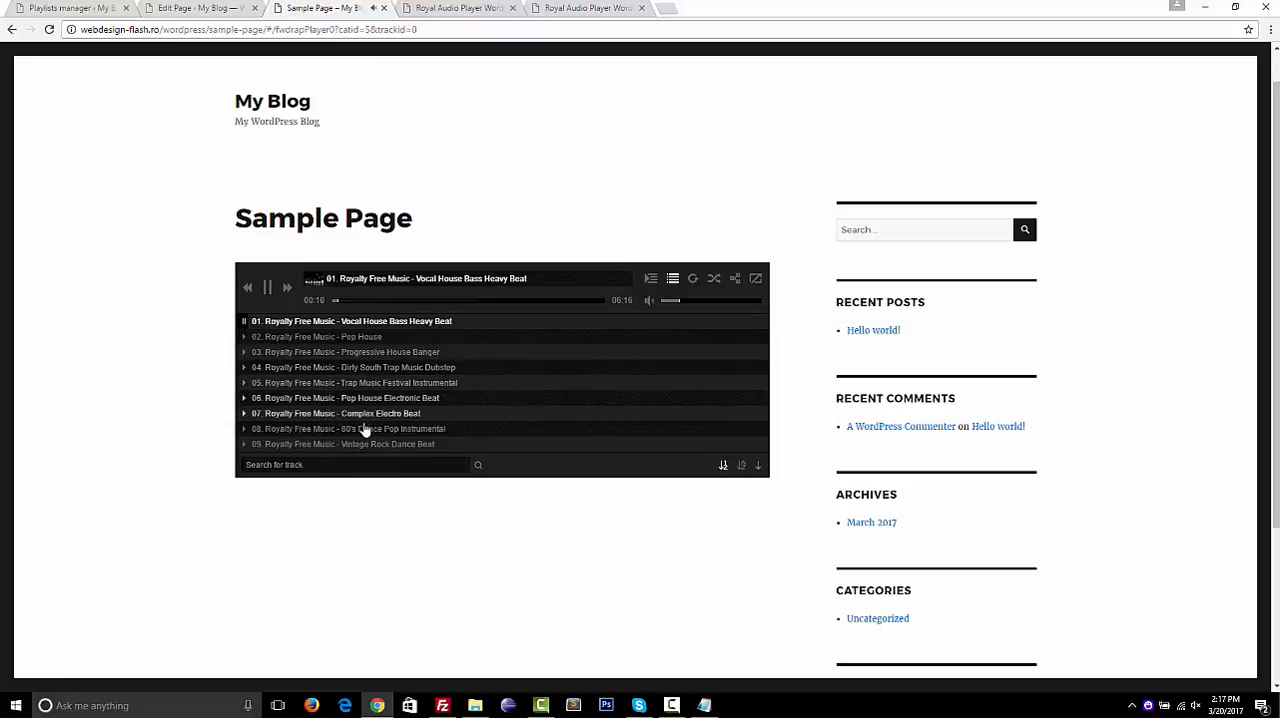
left_click(389, 399)
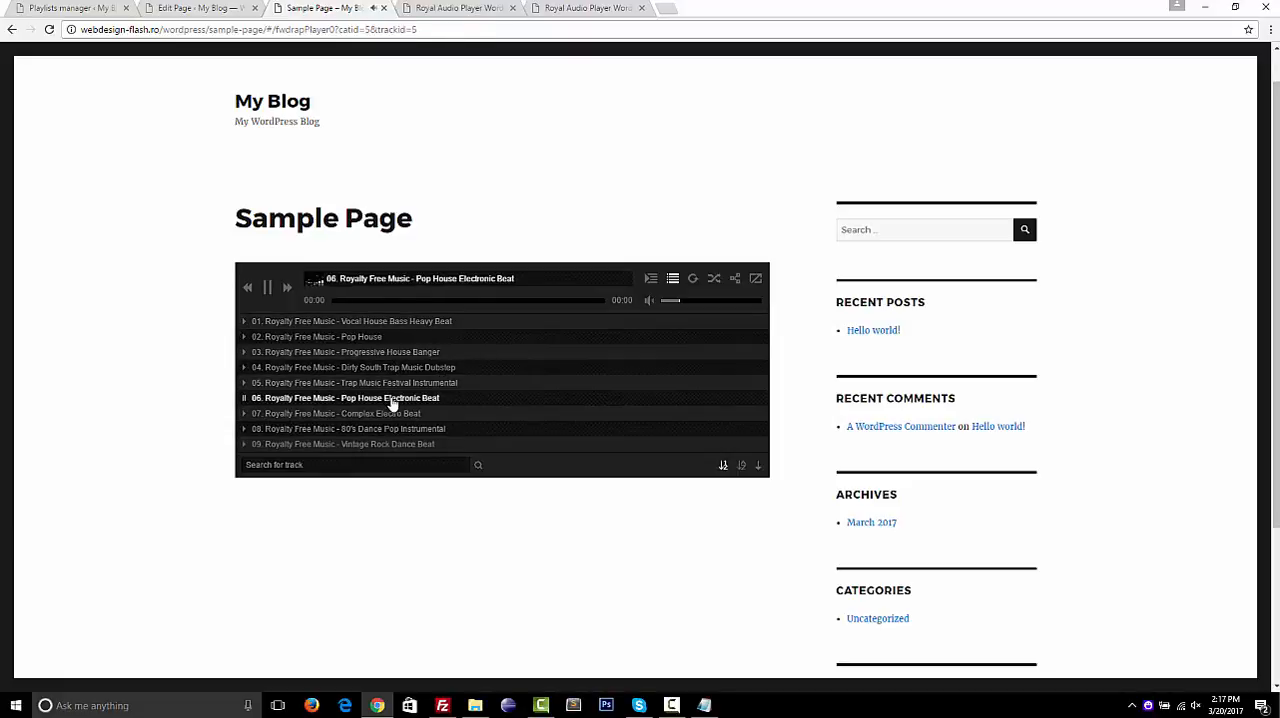
left_click(388, 384)
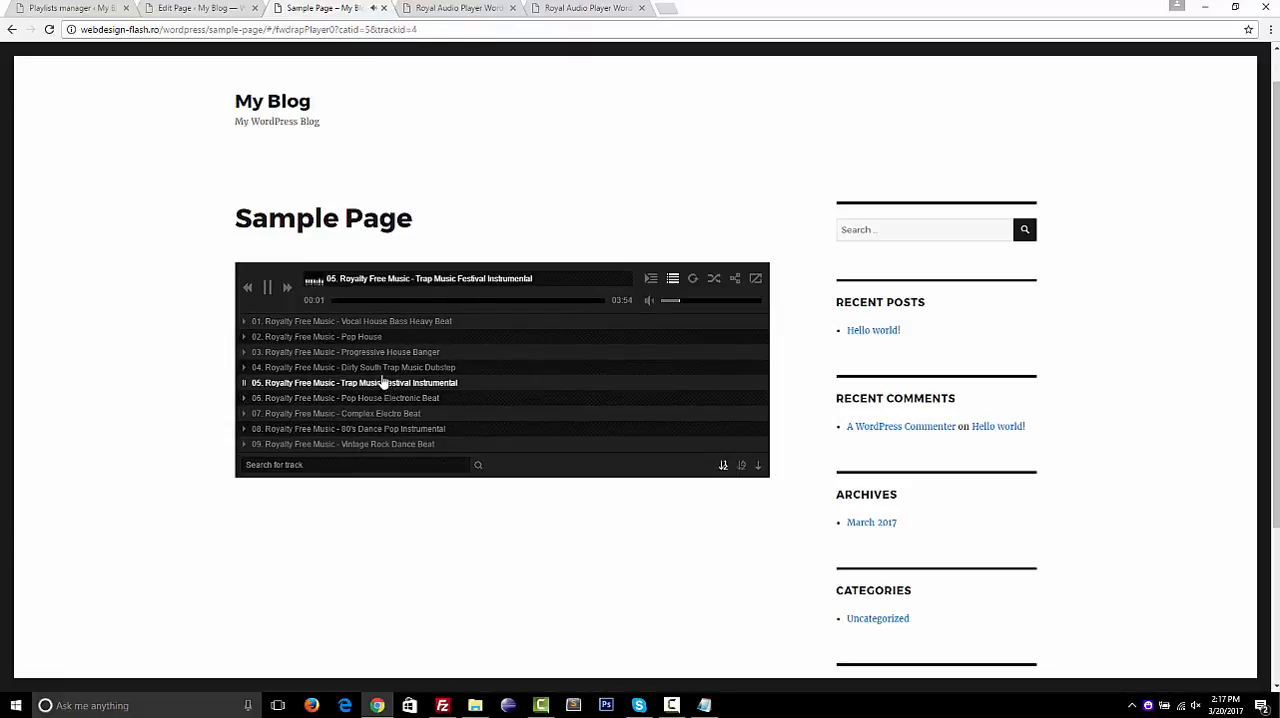
Play tracks 04 and 03 of the Folder playlist, and switch the player to the HTML playlist with playback paused
left_click(381, 369)
left_click(357, 352)
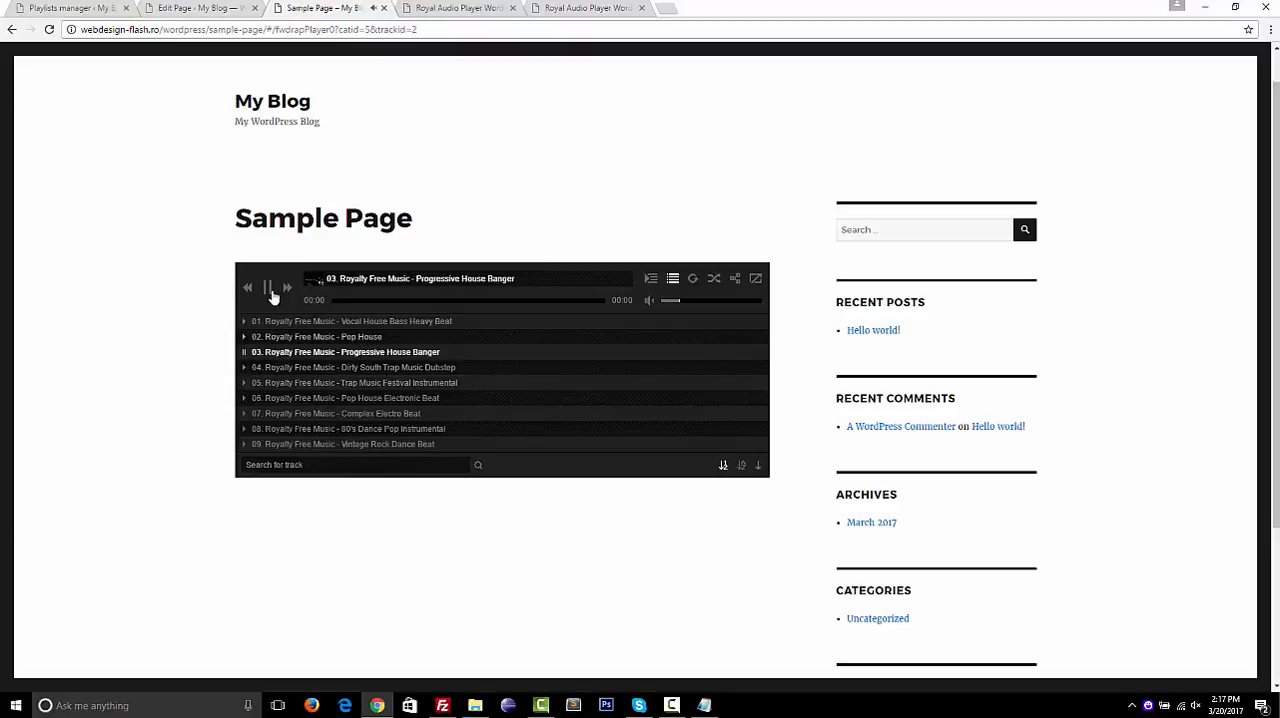
left_click(651, 280)
left_click(160, 234)
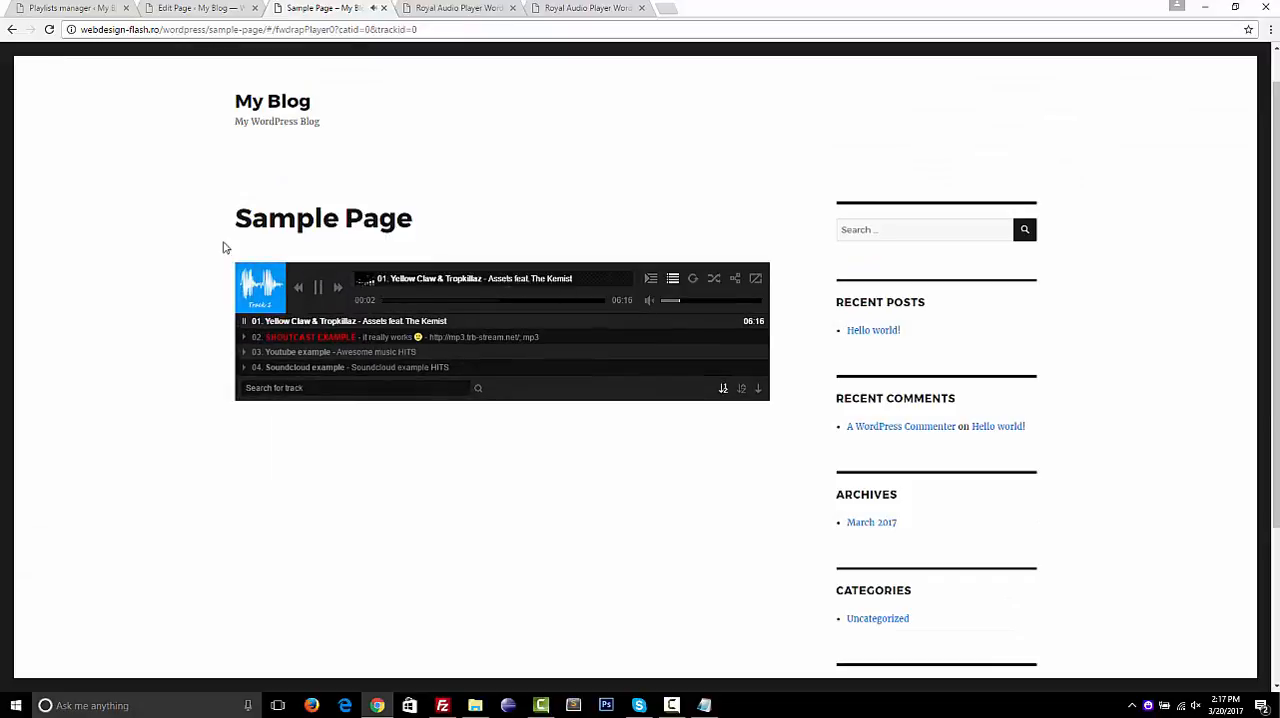
left_click(320, 290)
Review the playlists inside my playlist in the playlists manager, including the tracks of the normal playlist
left_click(72, 8)
left_click(280, 129)
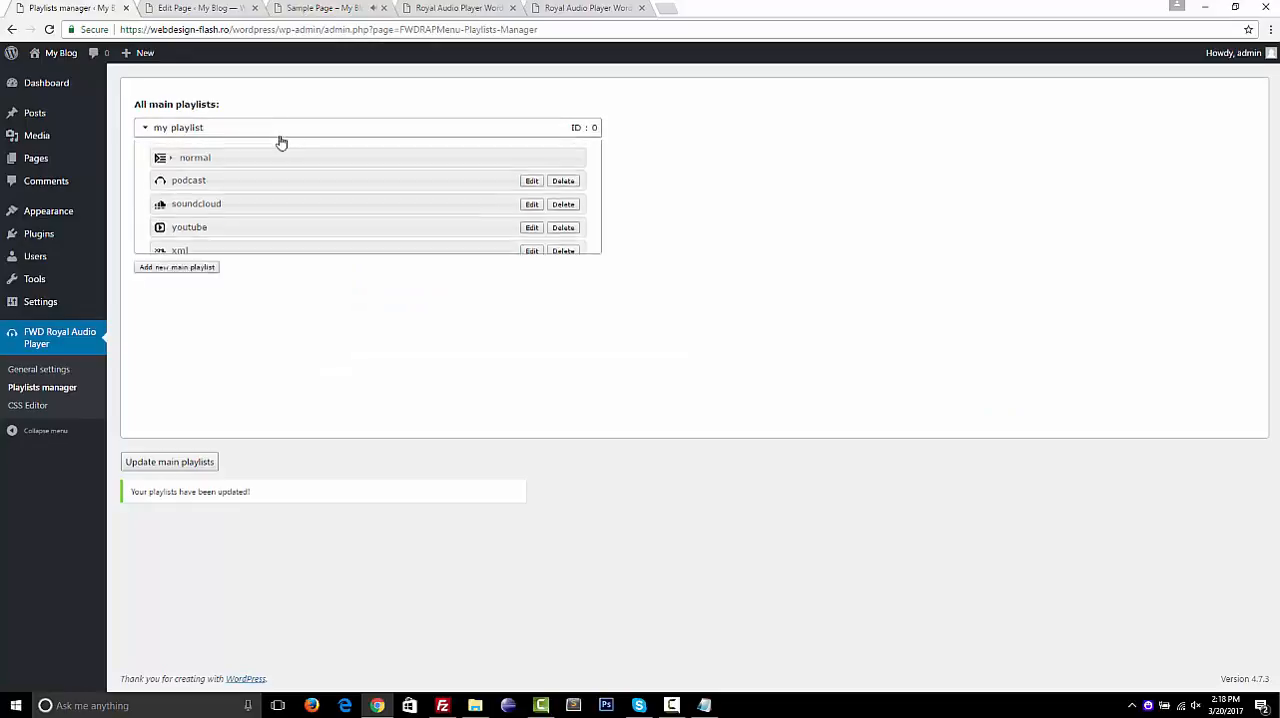
left_click(268, 159)
left_click(268, 160)
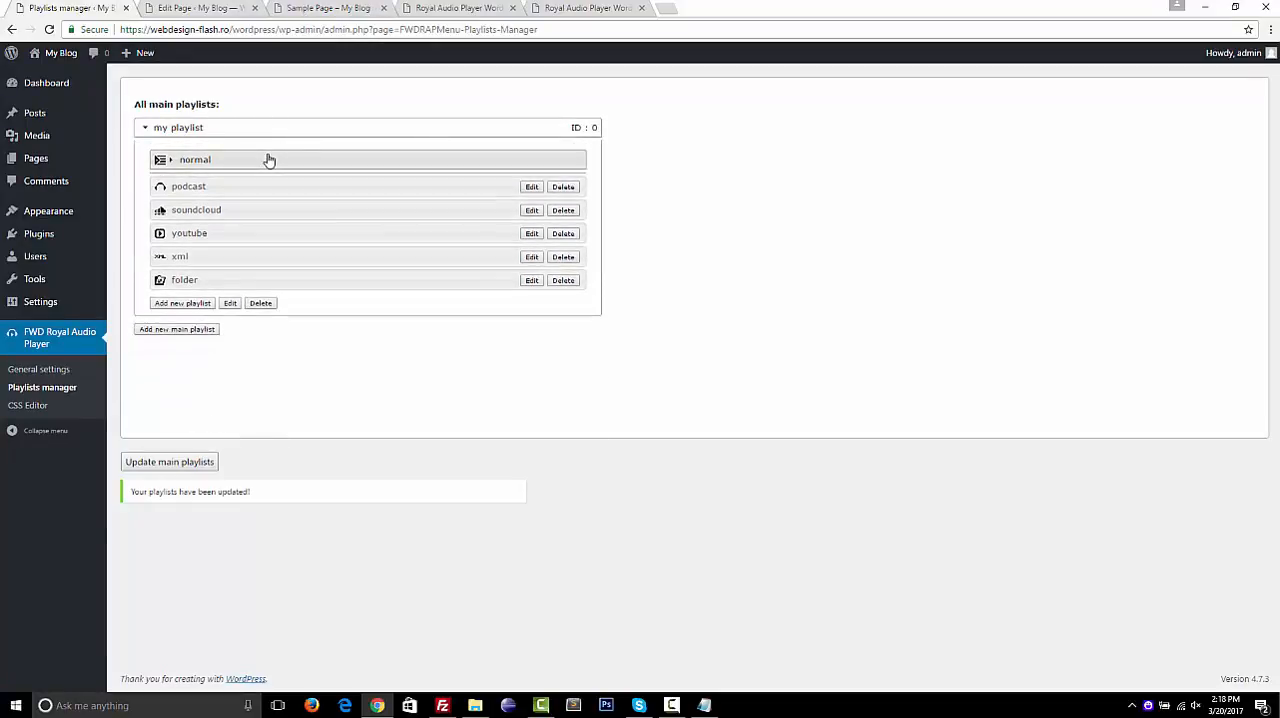
mouse_move(268, 160)
left_mouse_down()
mouse_move(270, 271)
mouse_move(271, 151)
mouse_move(260, 160)
left_mouse_up()
left_click(260, 160)
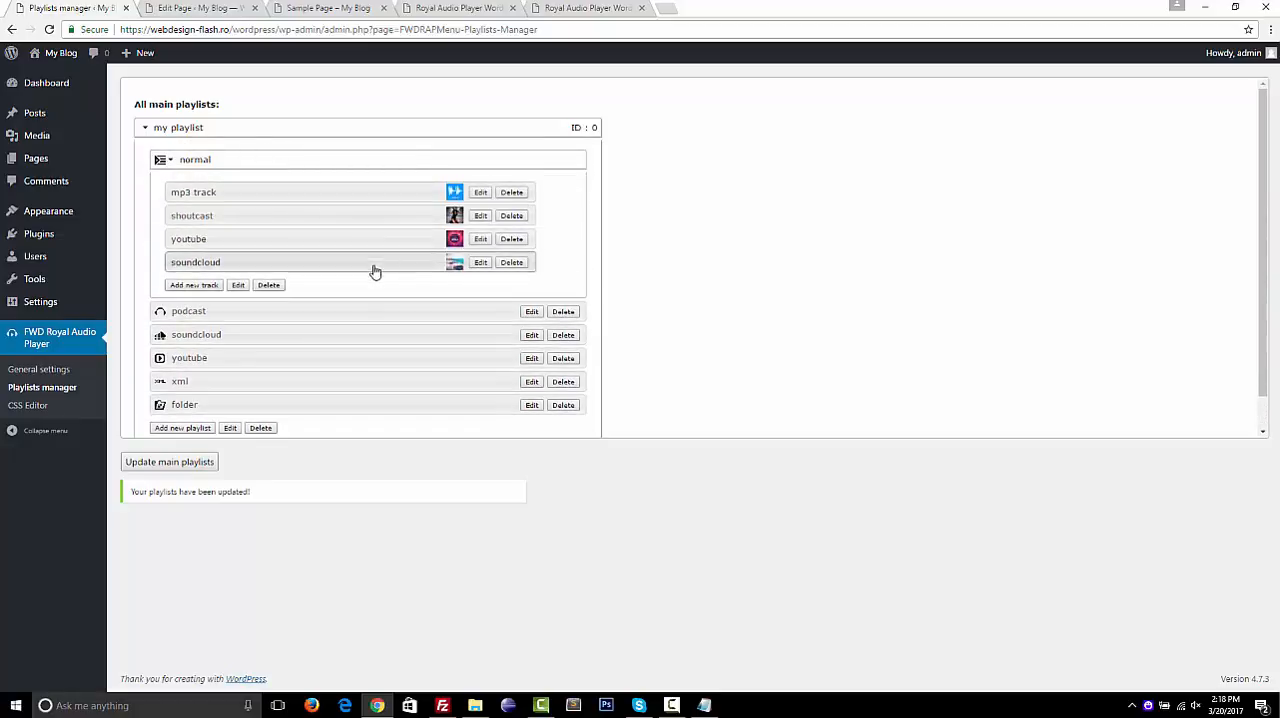
right_click(341, 175)
left_click(305, 199)
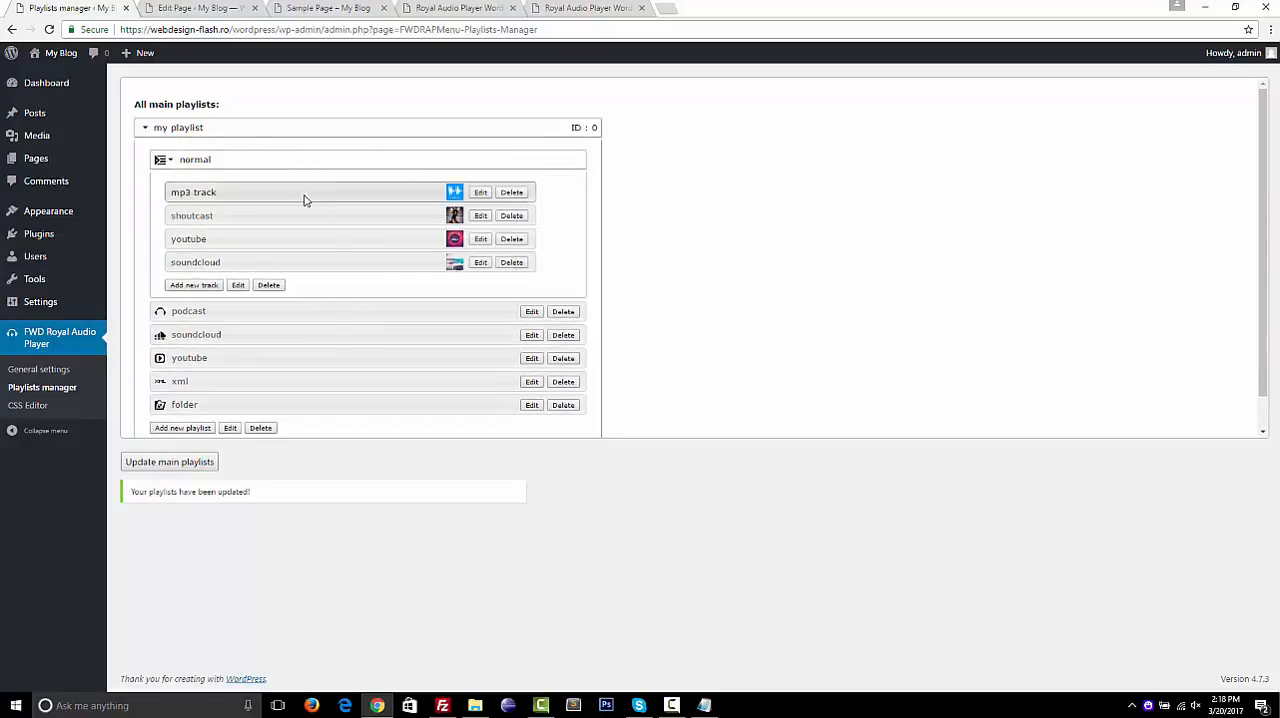
mouse_move(306, 203)
left_mouse_down()
mouse_move(317, 280)
mouse_move(297, 134)
mouse_move(297, 195)
left_mouse_up()
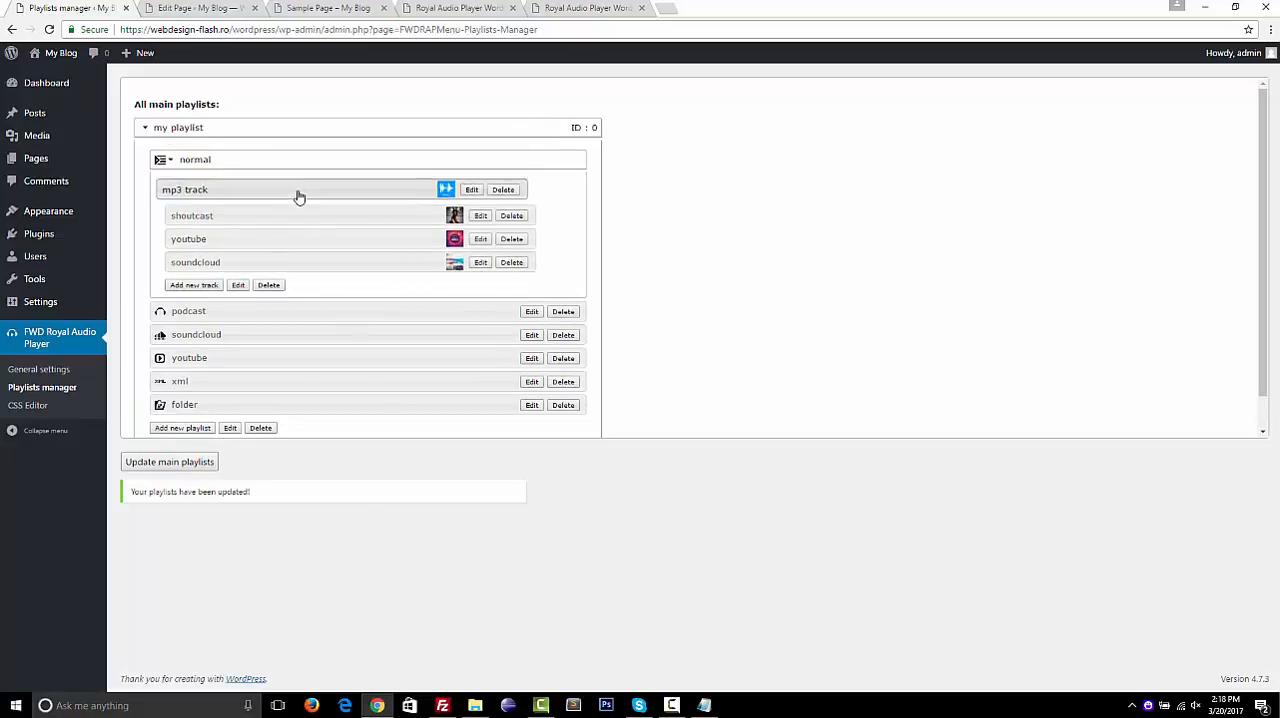
left_click(230, 165)
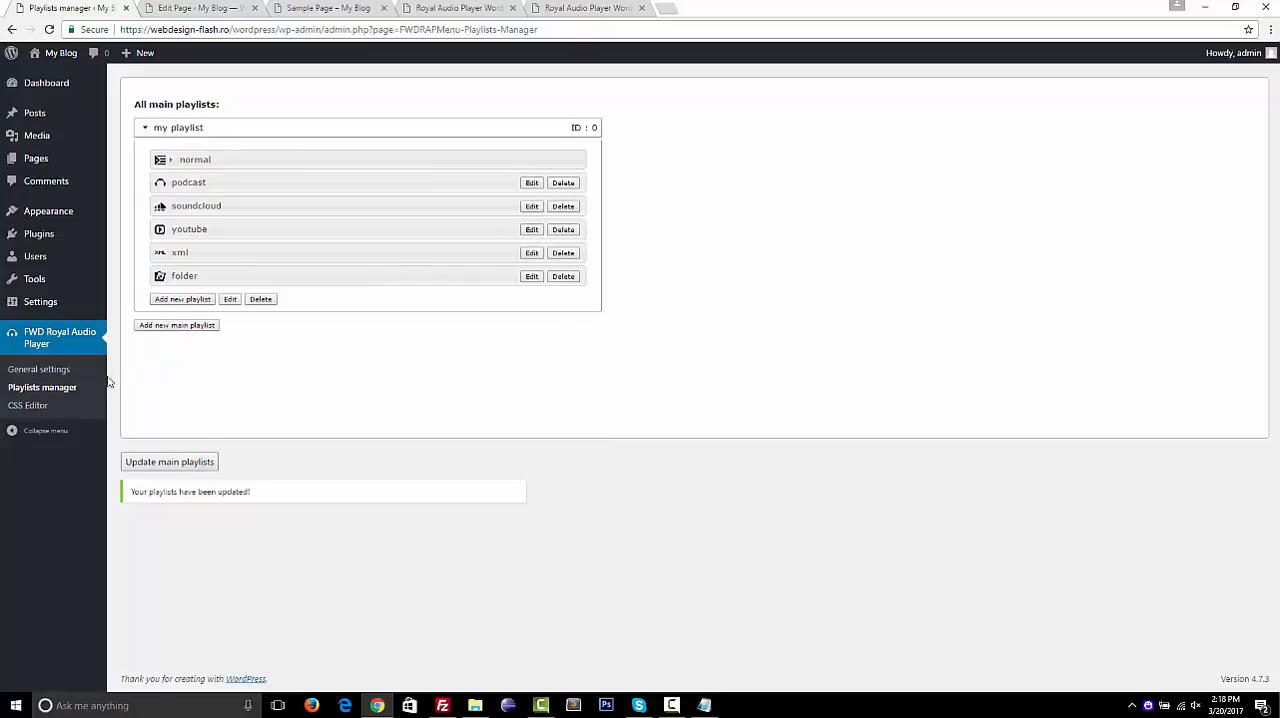
Open the Royal Audio Player general settings and load my preset for editing
left_click(62, 386)
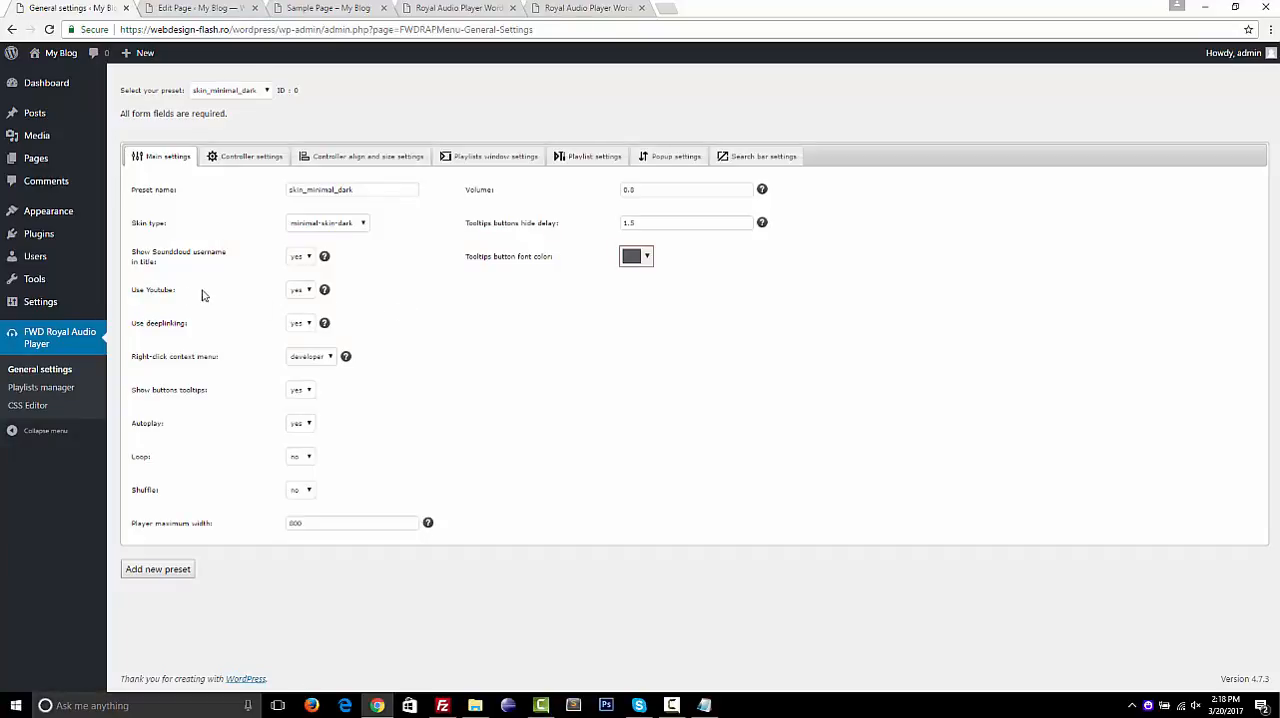
left_click(302, 291)
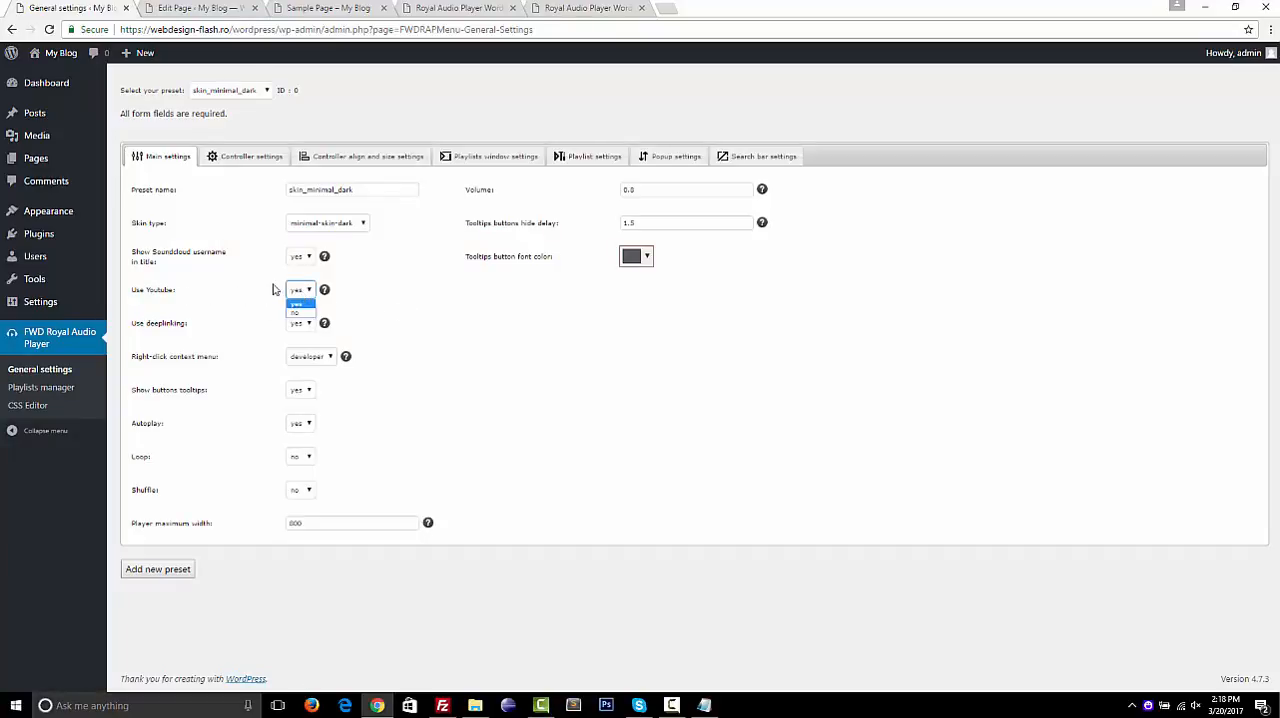
left_click(258, 94)
left_click(226, 172)
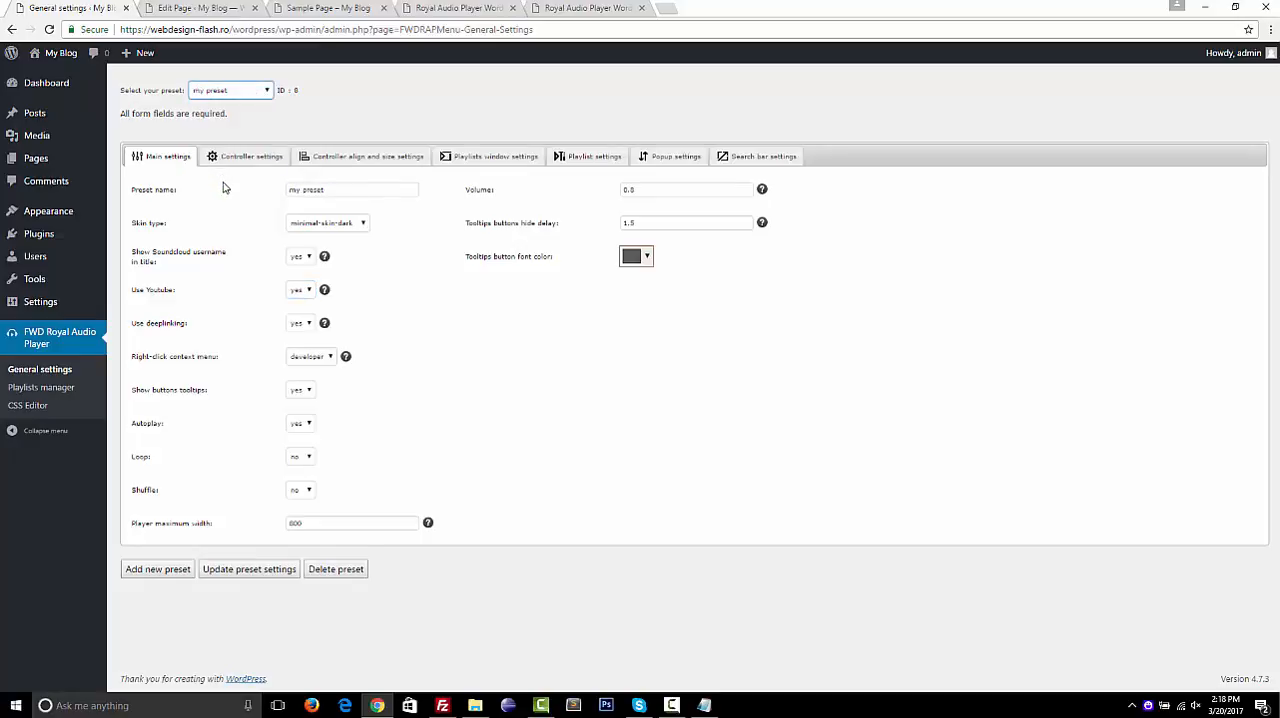
Check the choices for Use Youtube and Use deeplinking in the main settings, and set Autoplay to no
left_click(303, 292)
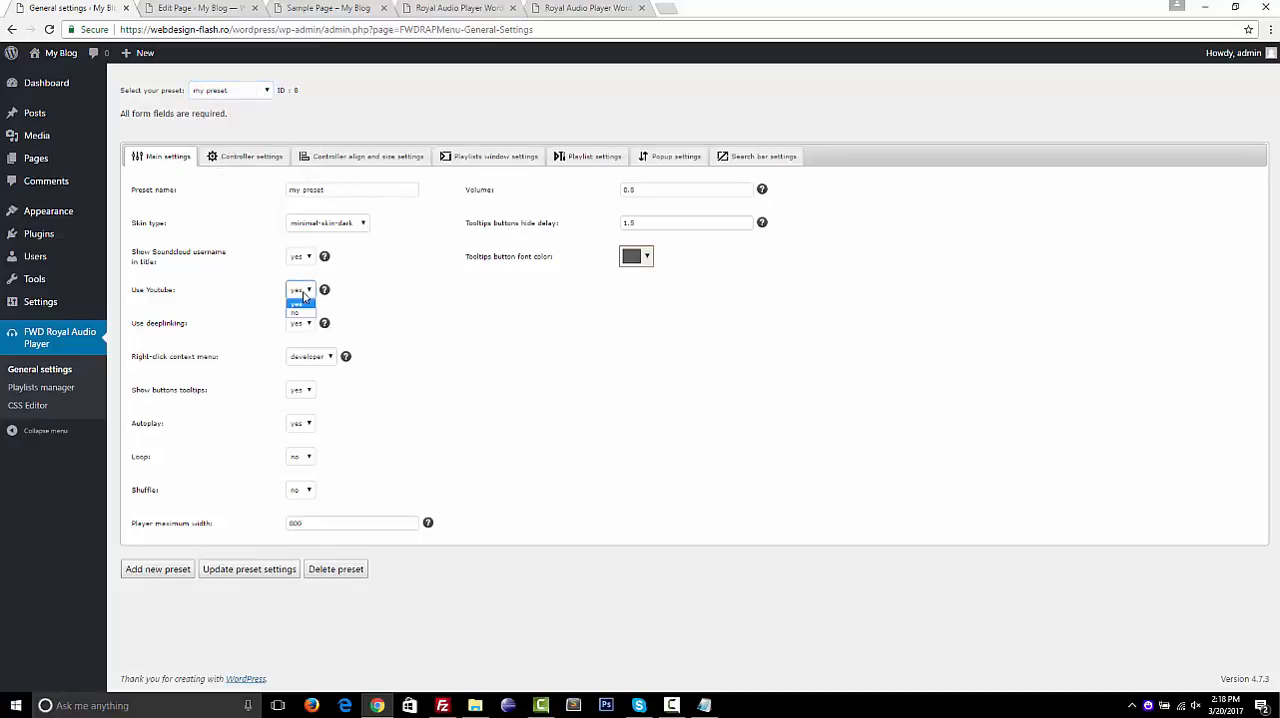
left_click(264, 314)
left_click(301, 326)
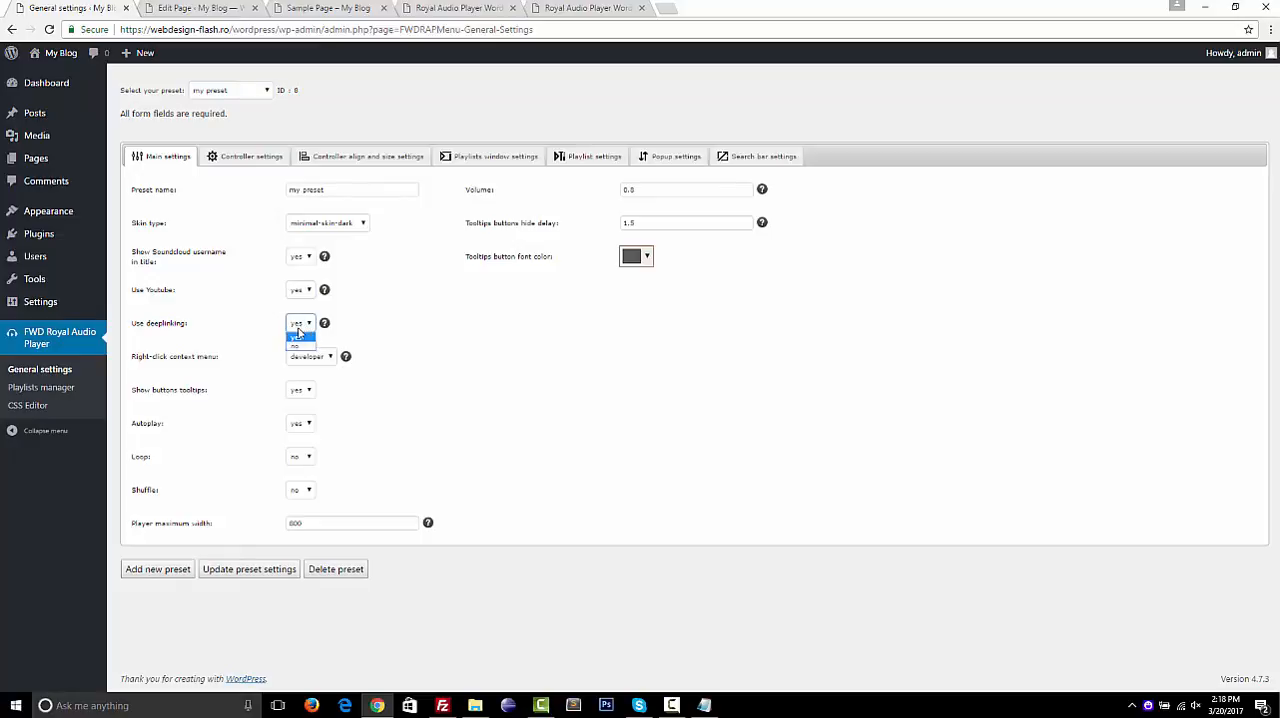
left_click(227, 346)
left_click(302, 425)
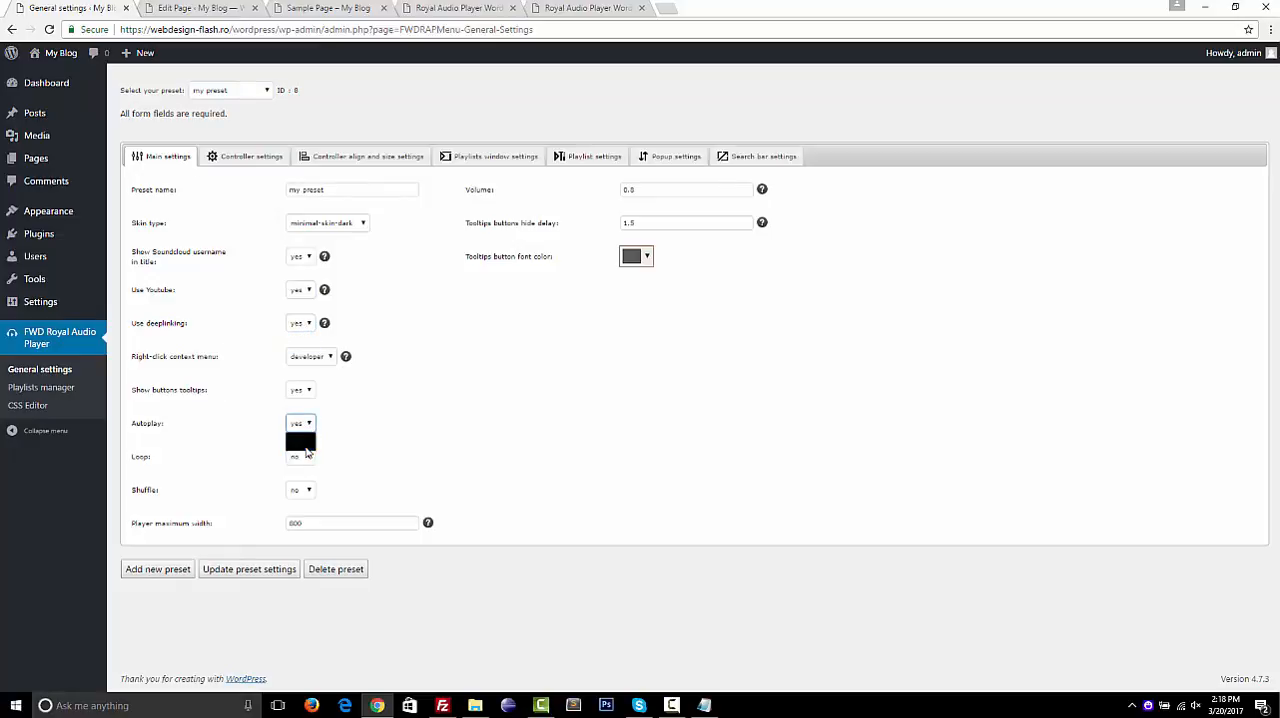
left_click(306, 446)
Set the next and prev play track buttons and the share button to no in the controller settings and update the preset
left_click(251, 158)
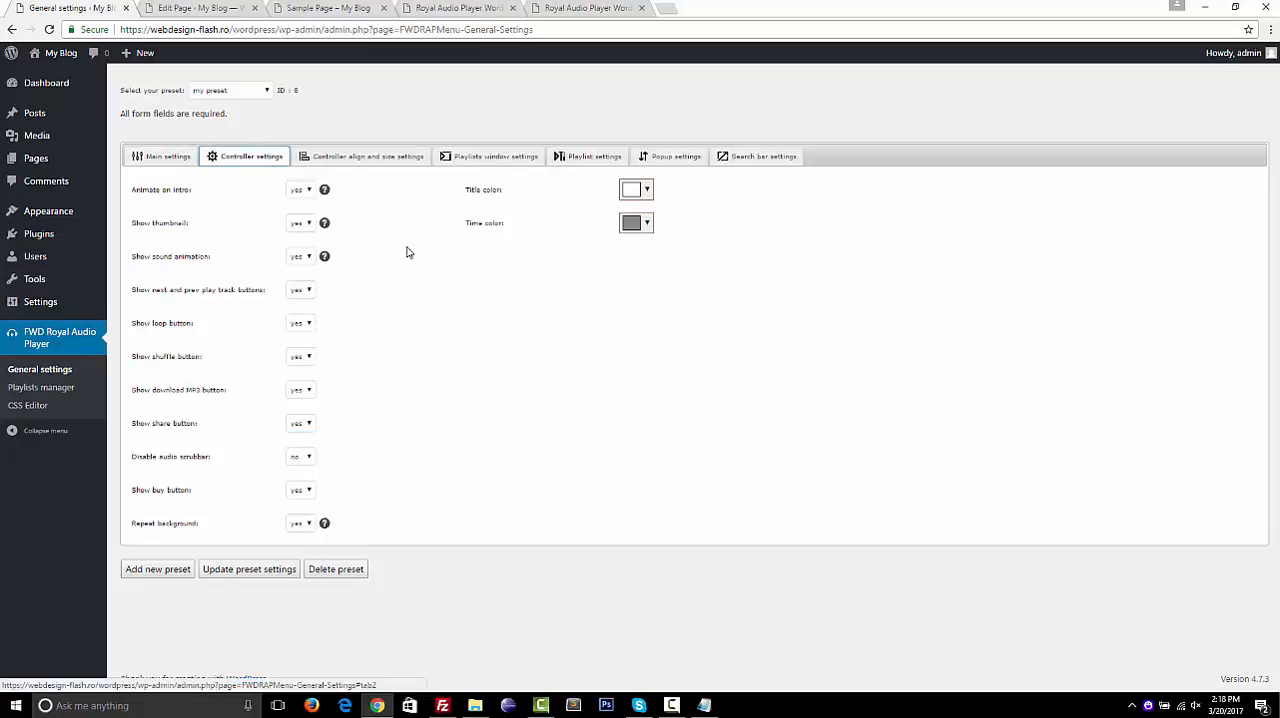
left_click(307, 293)
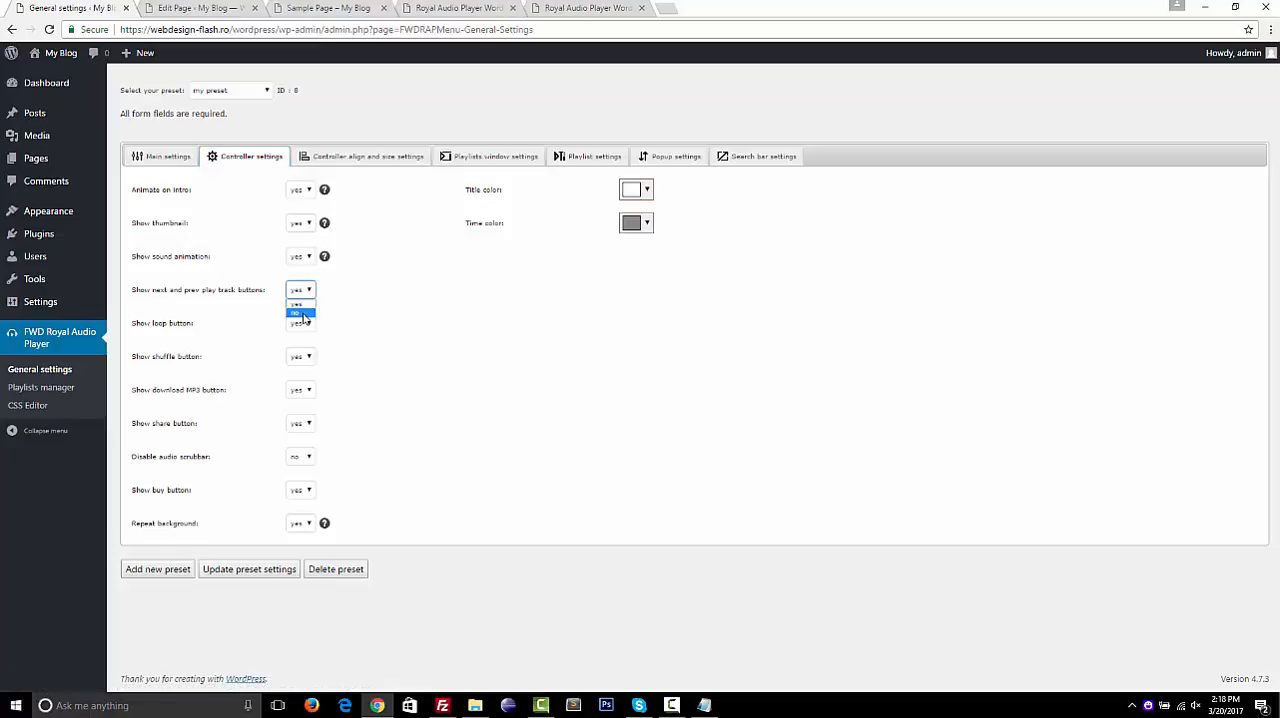
left_click(304, 314)
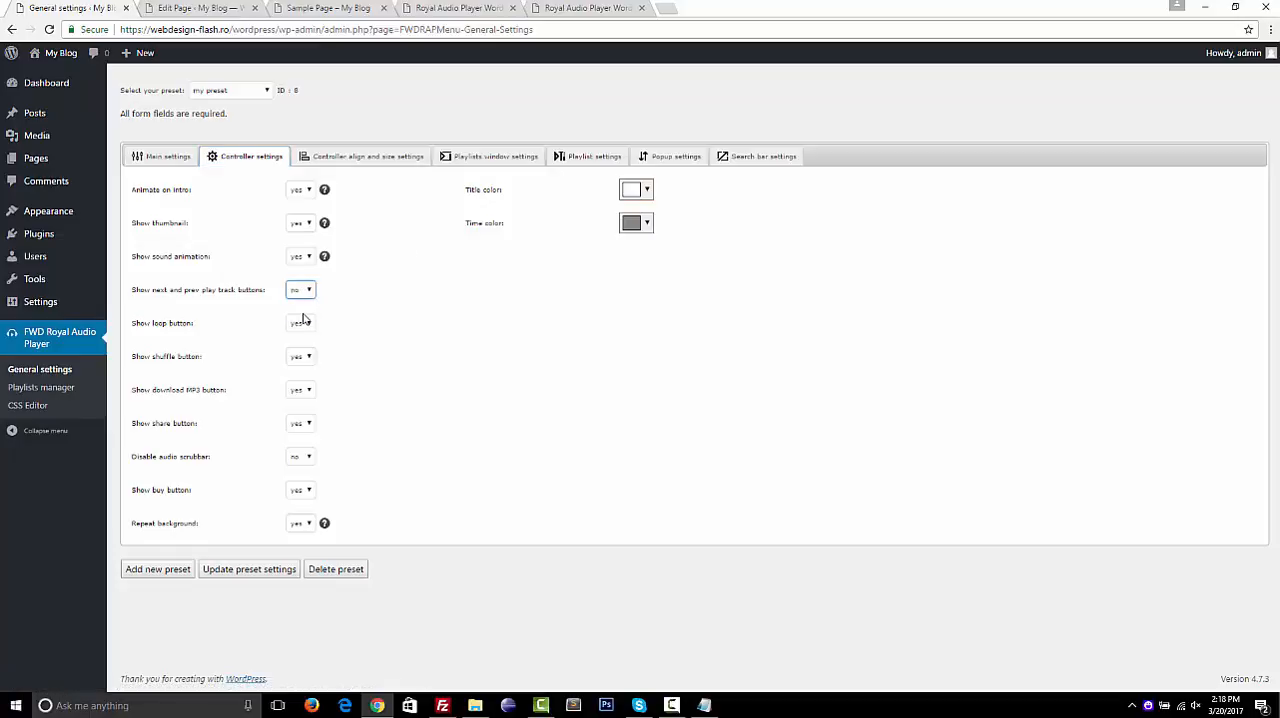
left_click(306, 427)
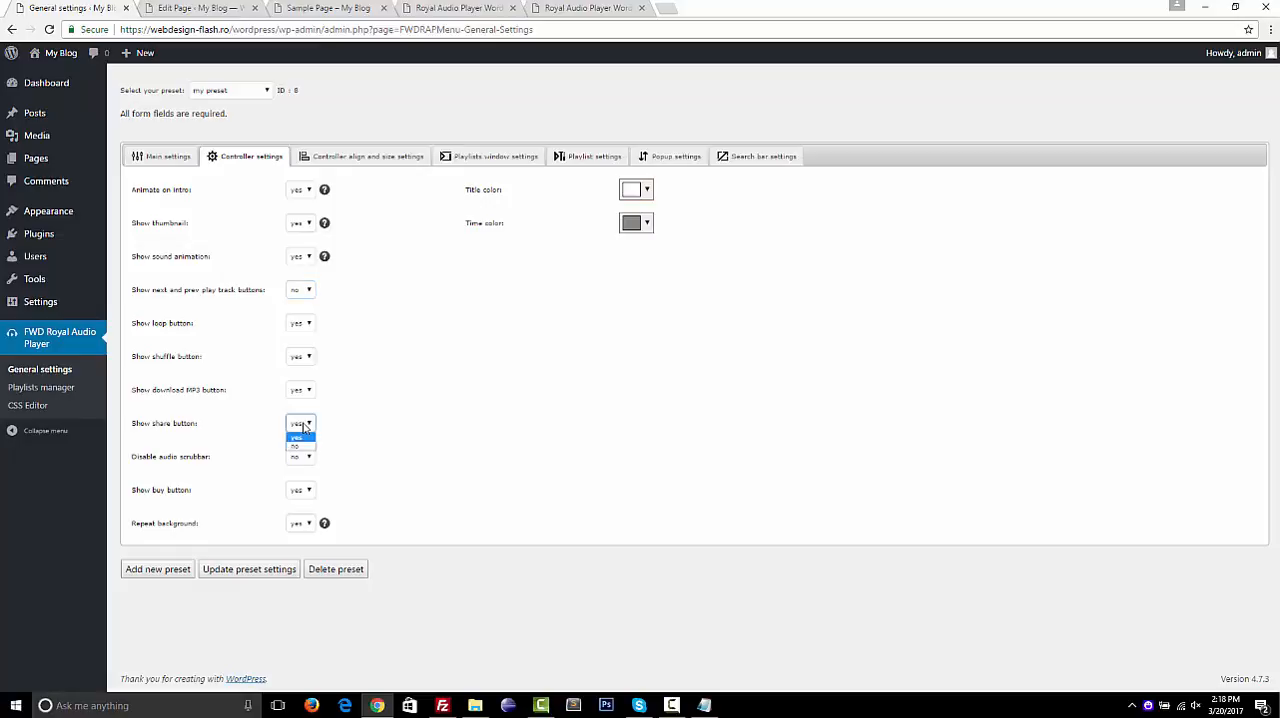
left_click(300, 447)
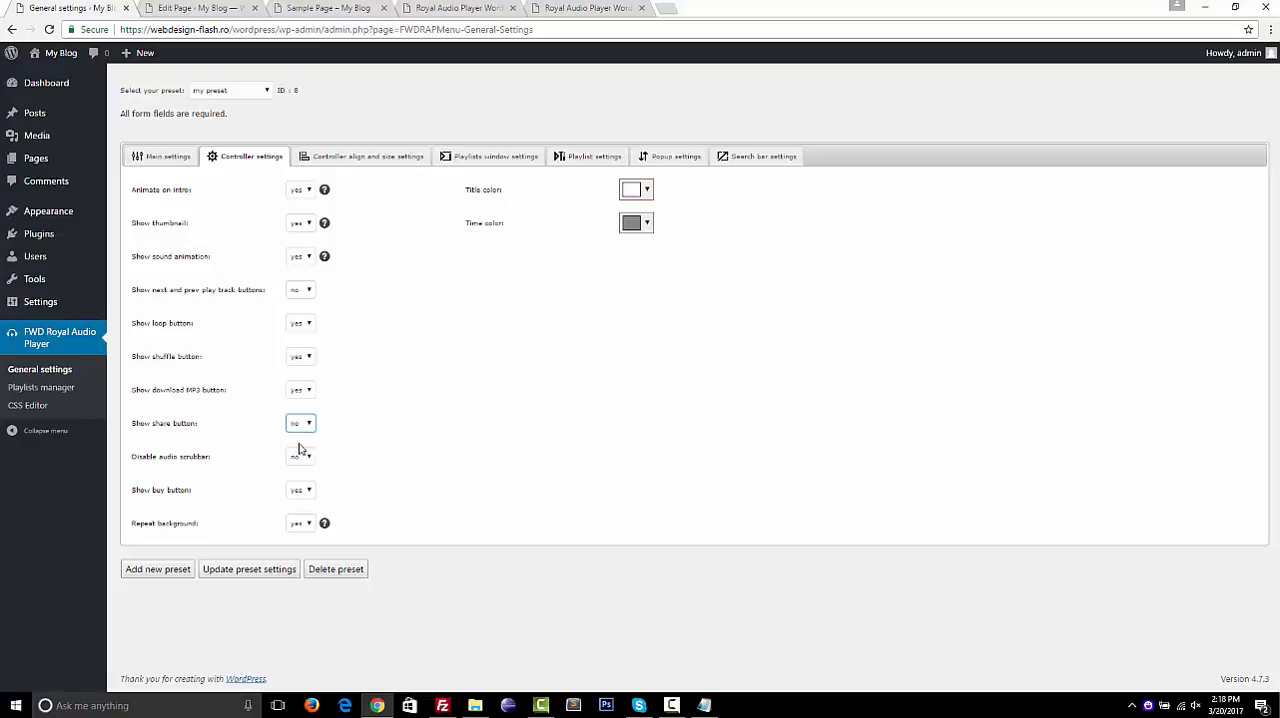
left_click(246, 568)
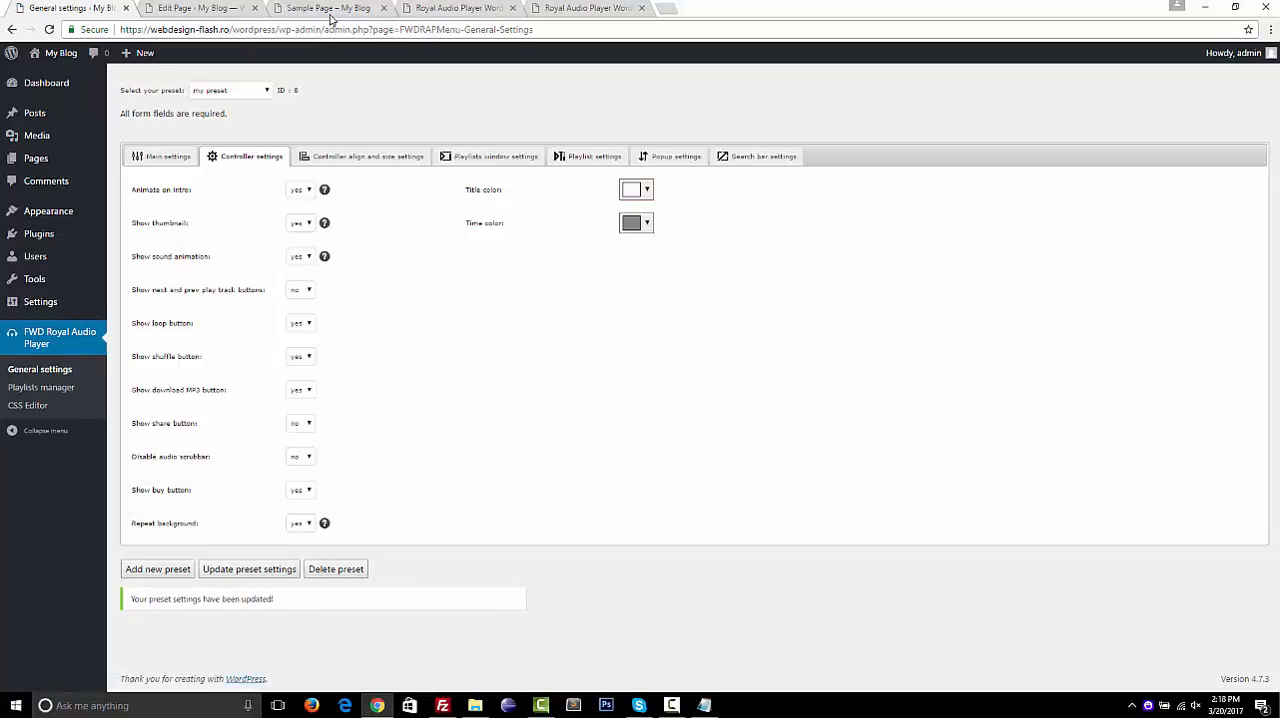
Reload the Sample Page to check the player with the updated controller settings
left_click(330, 8)
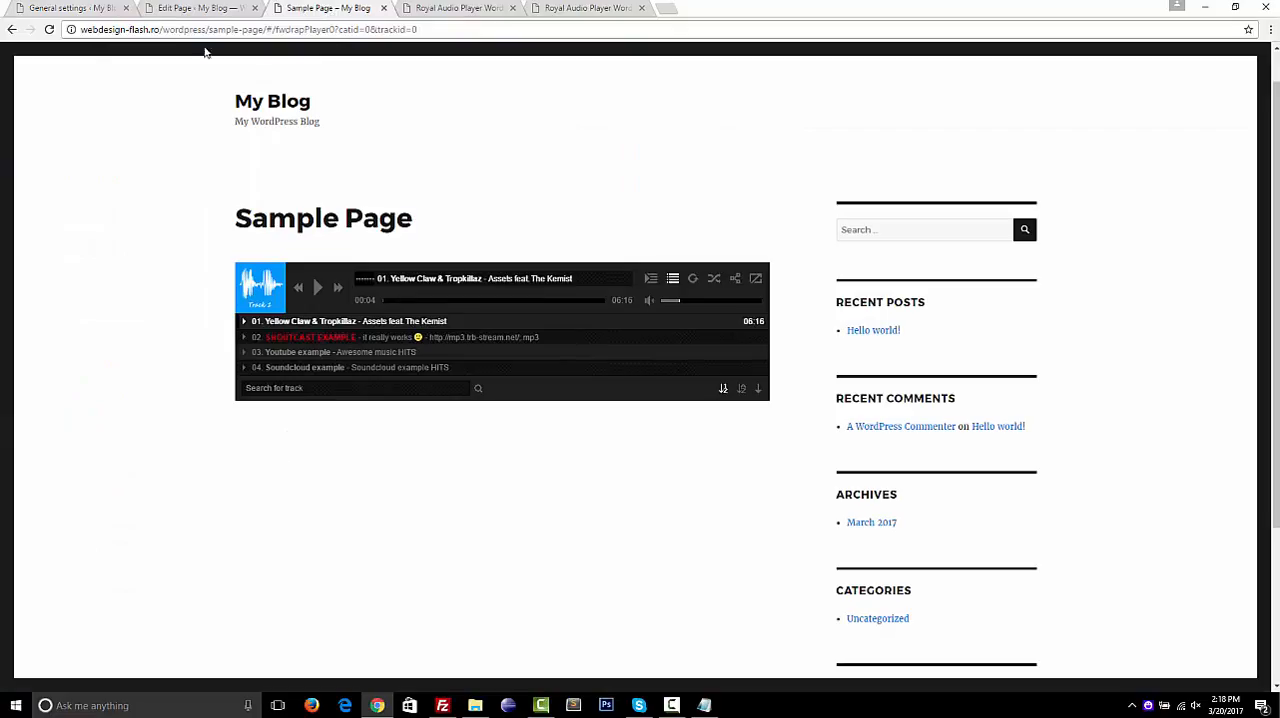
left_click(49, 30)
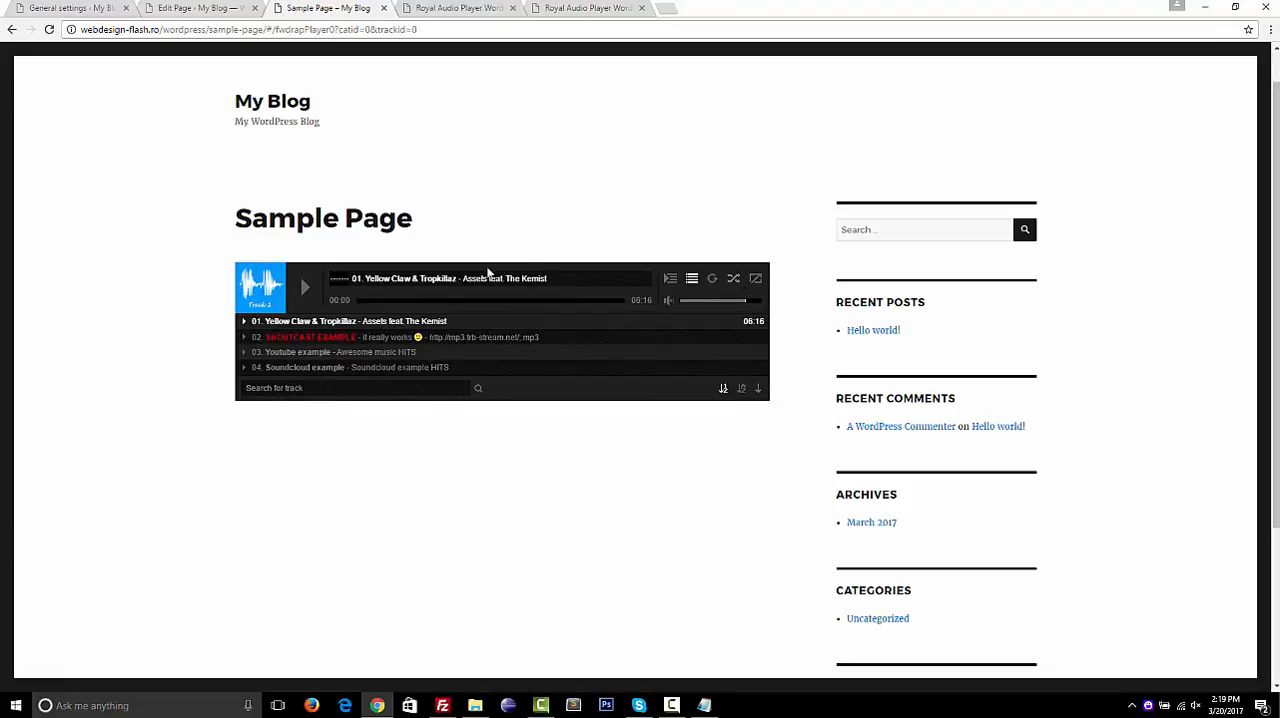
Examine the preset's controller align and size settings, viewing the help images for button spacing and separator offsets
left_click(95, 8)
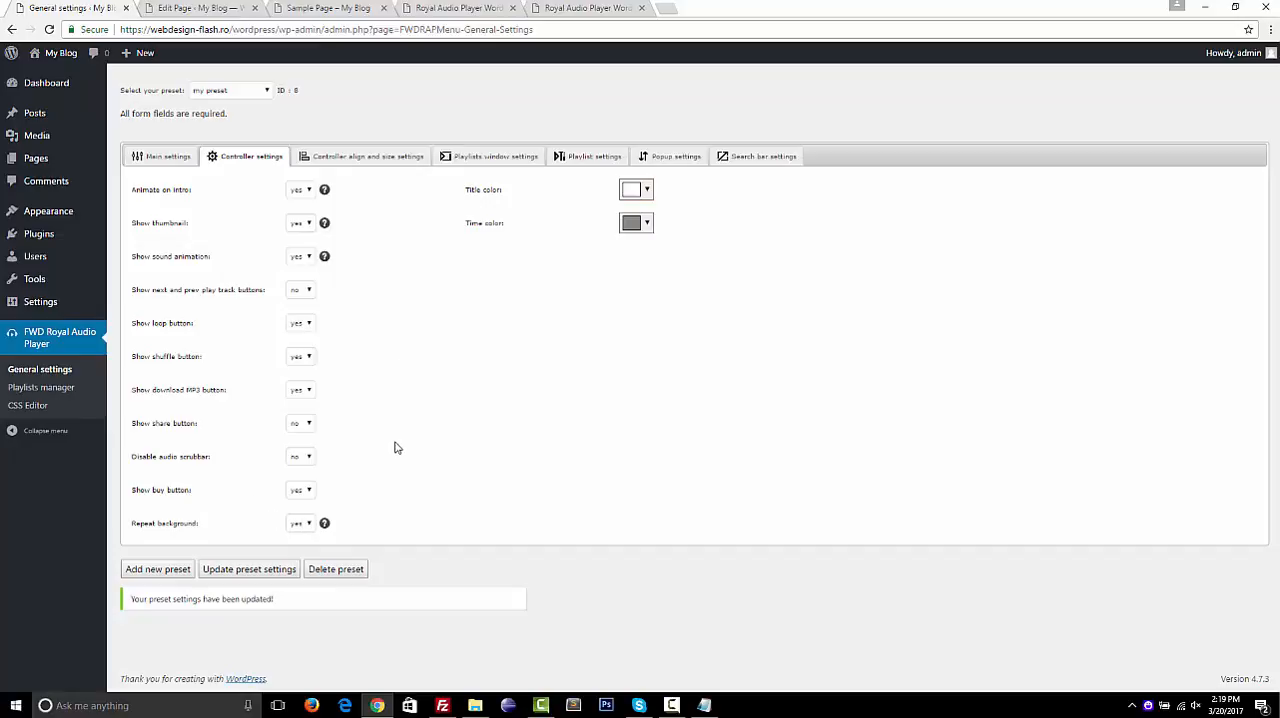
left_click(384, 159)
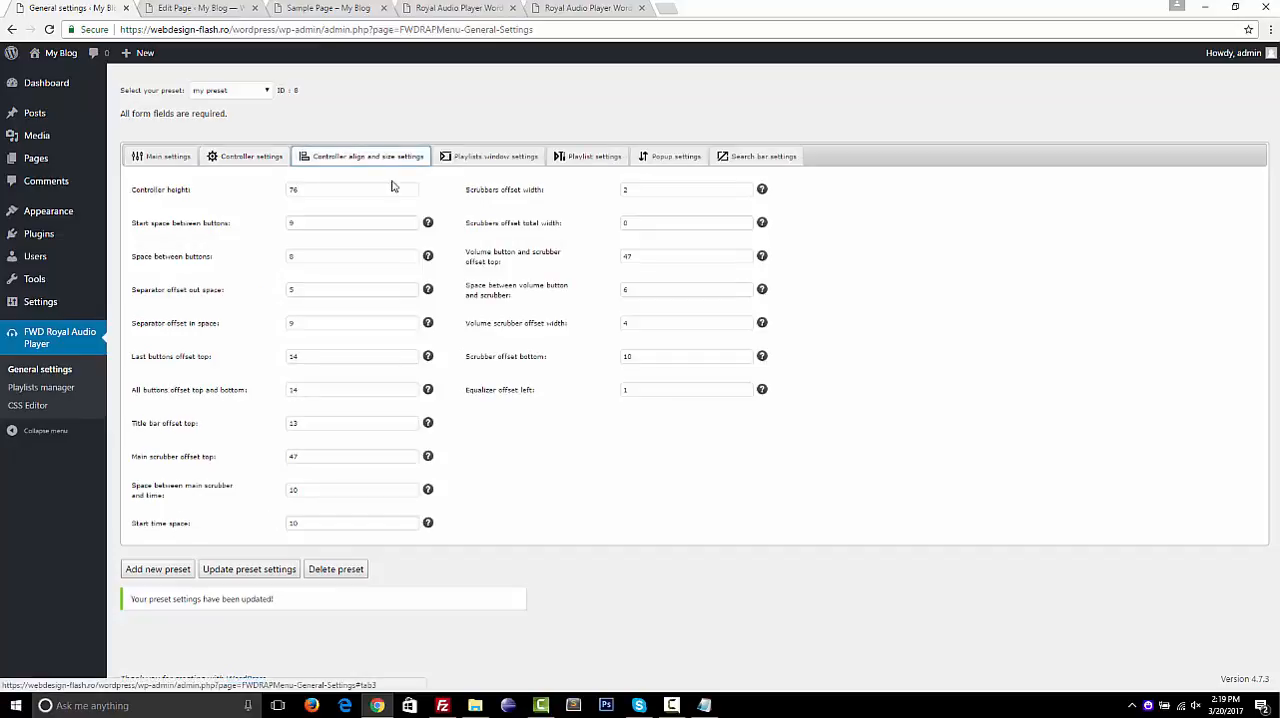
mouse_move(429, 256)
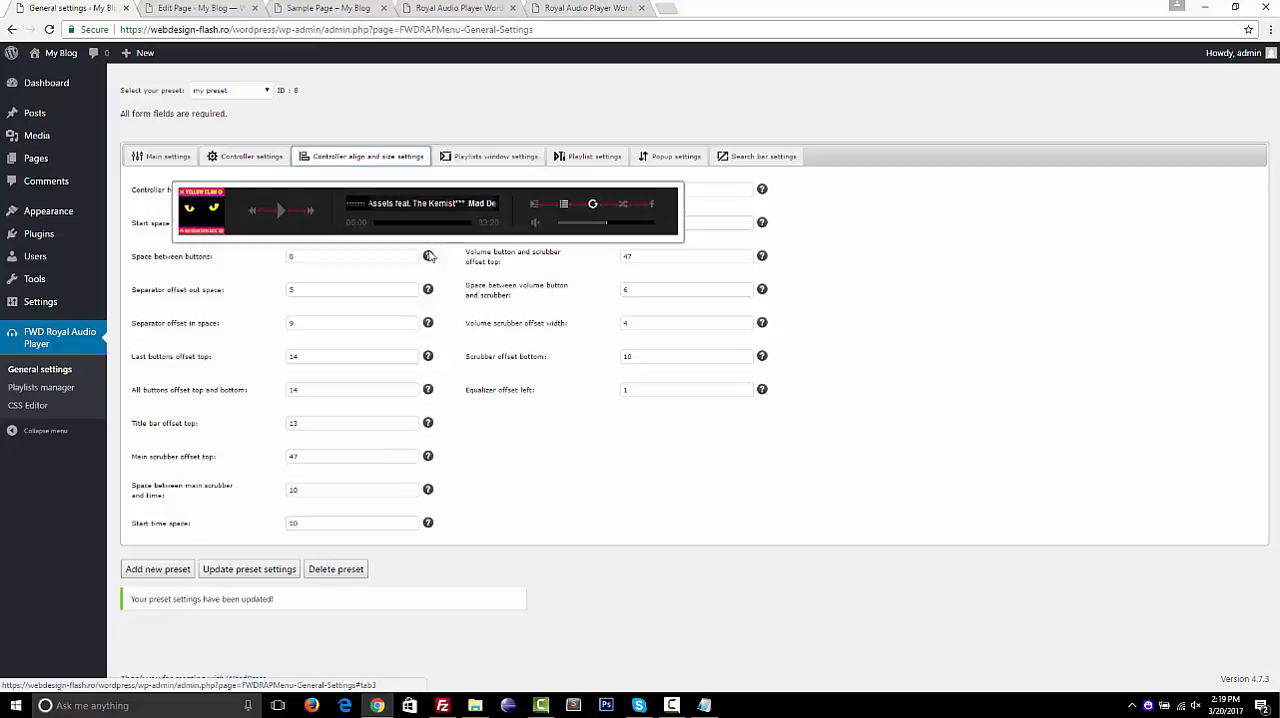
mouse_move(429, 290)
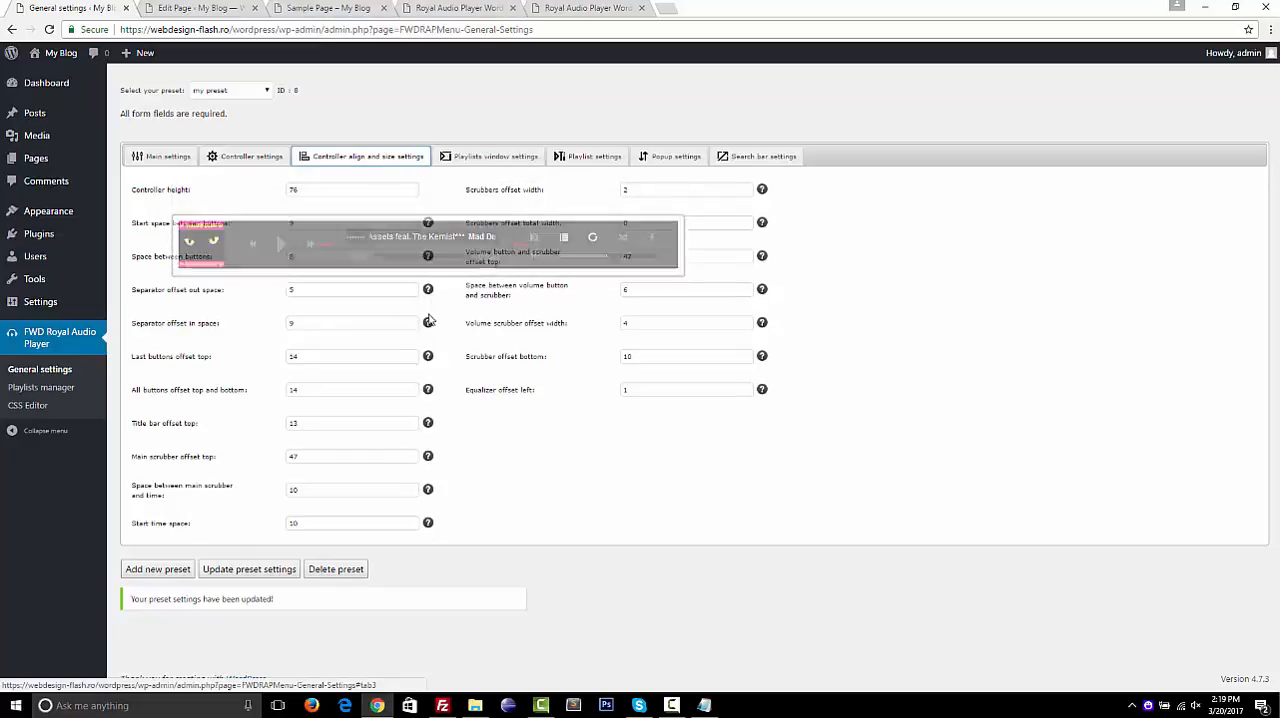
mouse_move(430, 329)
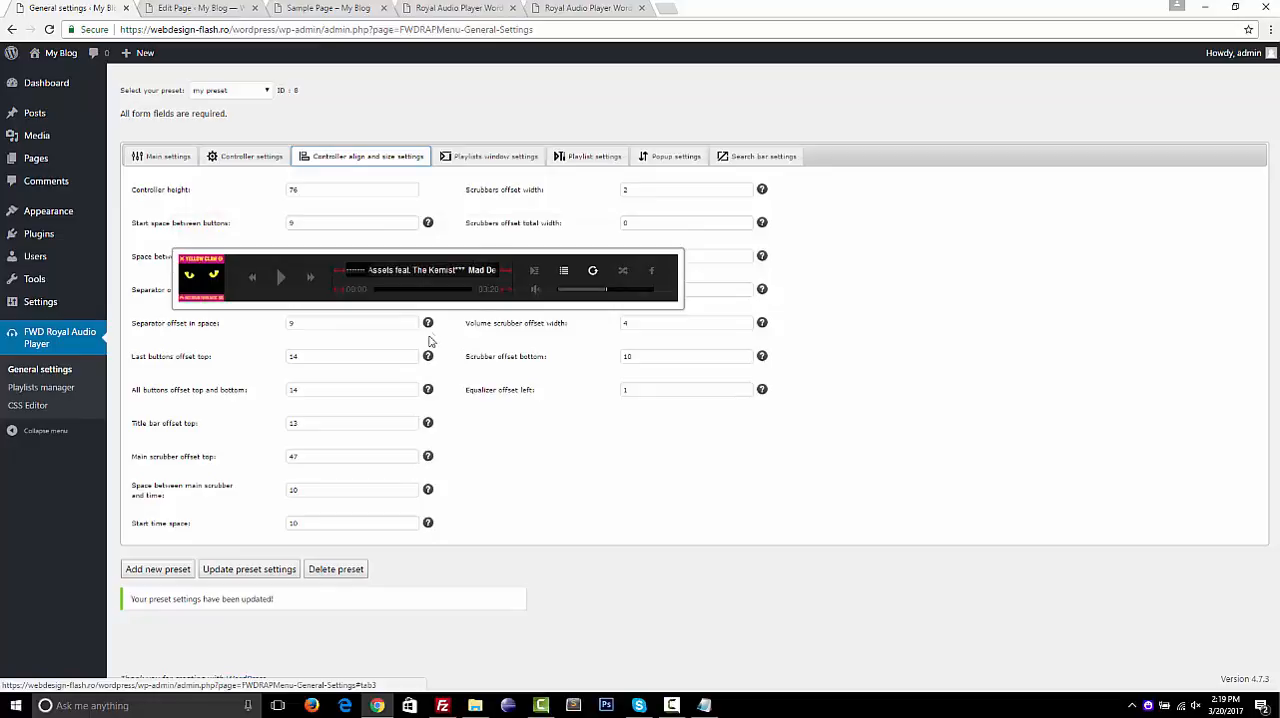
Set Show playlists by default to yes in the playlists window settings and update the preset
left_click(490, 154)
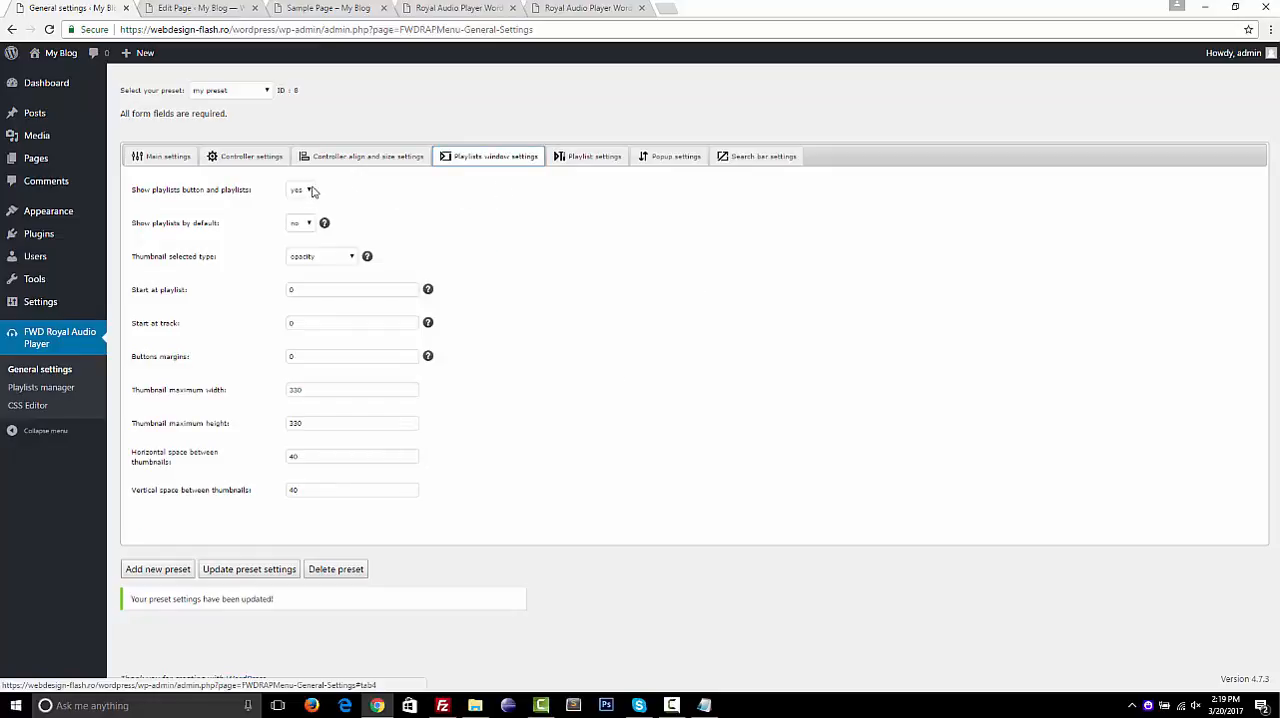
left_click(302, 223)
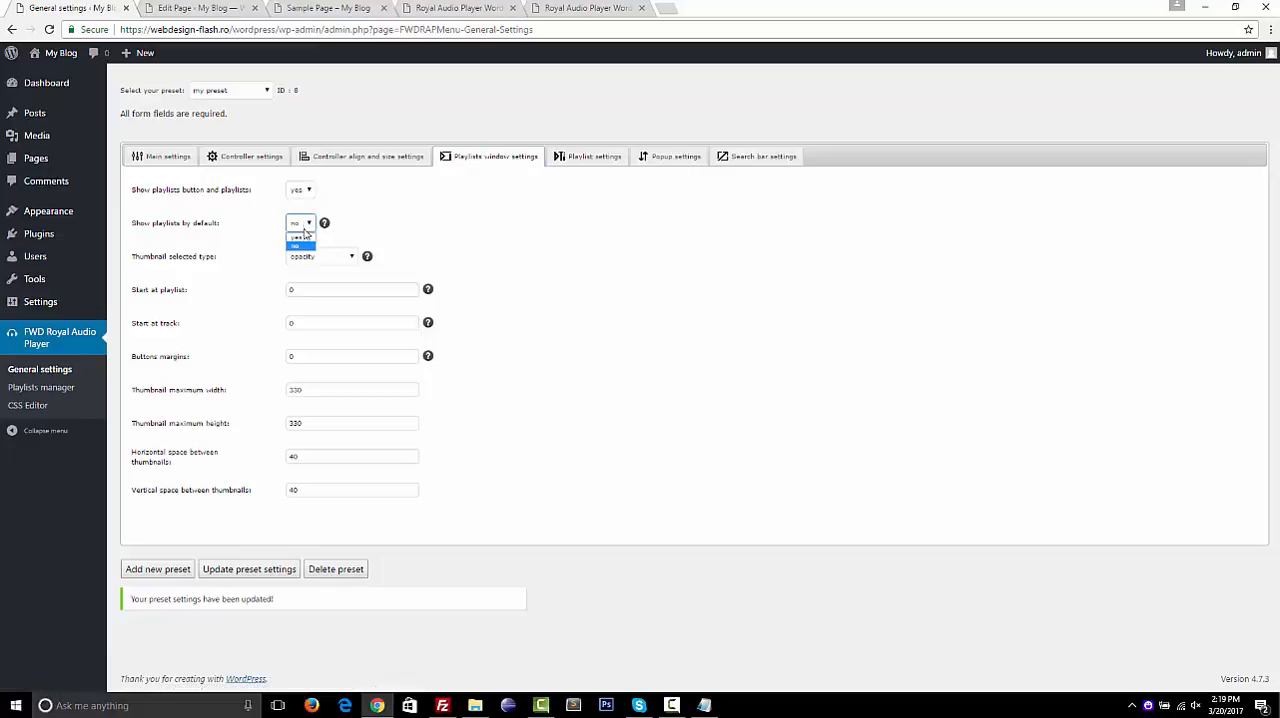
left_click(304, 238)
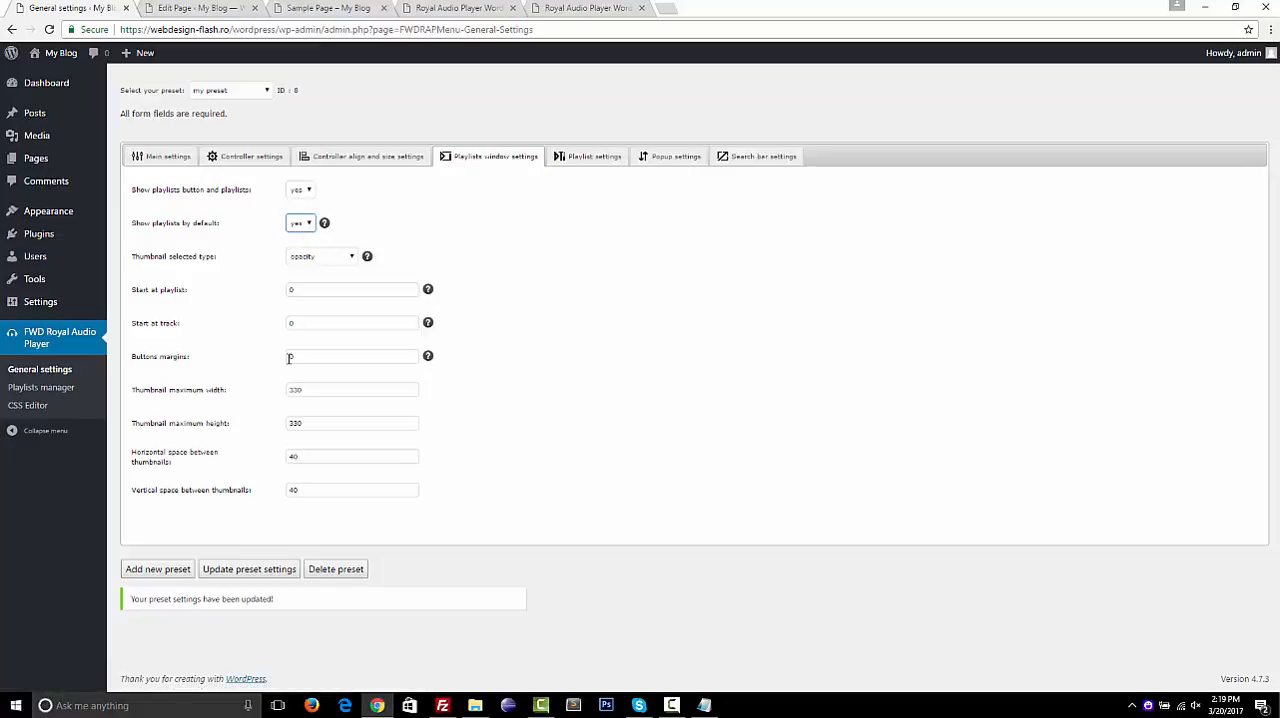
left_click(262, 572)
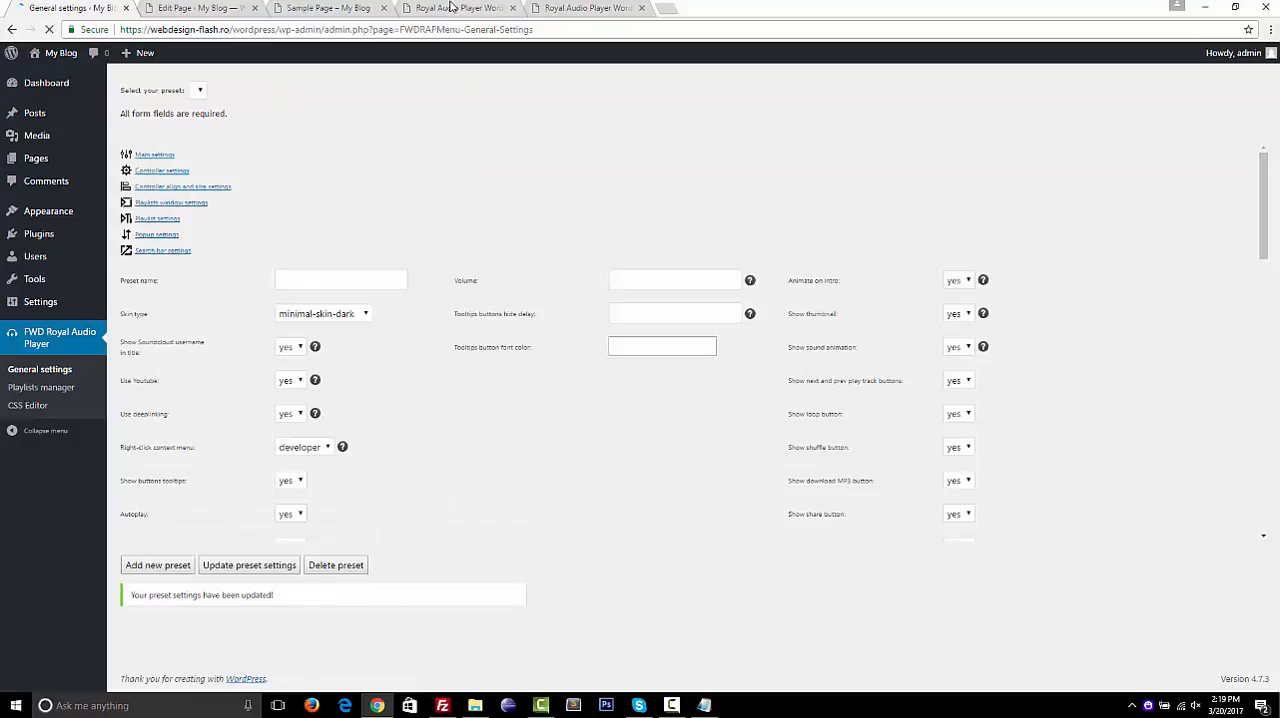
Reload the Sample Page to check the default playlists window, closing it, reopening it from the player and closing it again
left_click(458, 8)
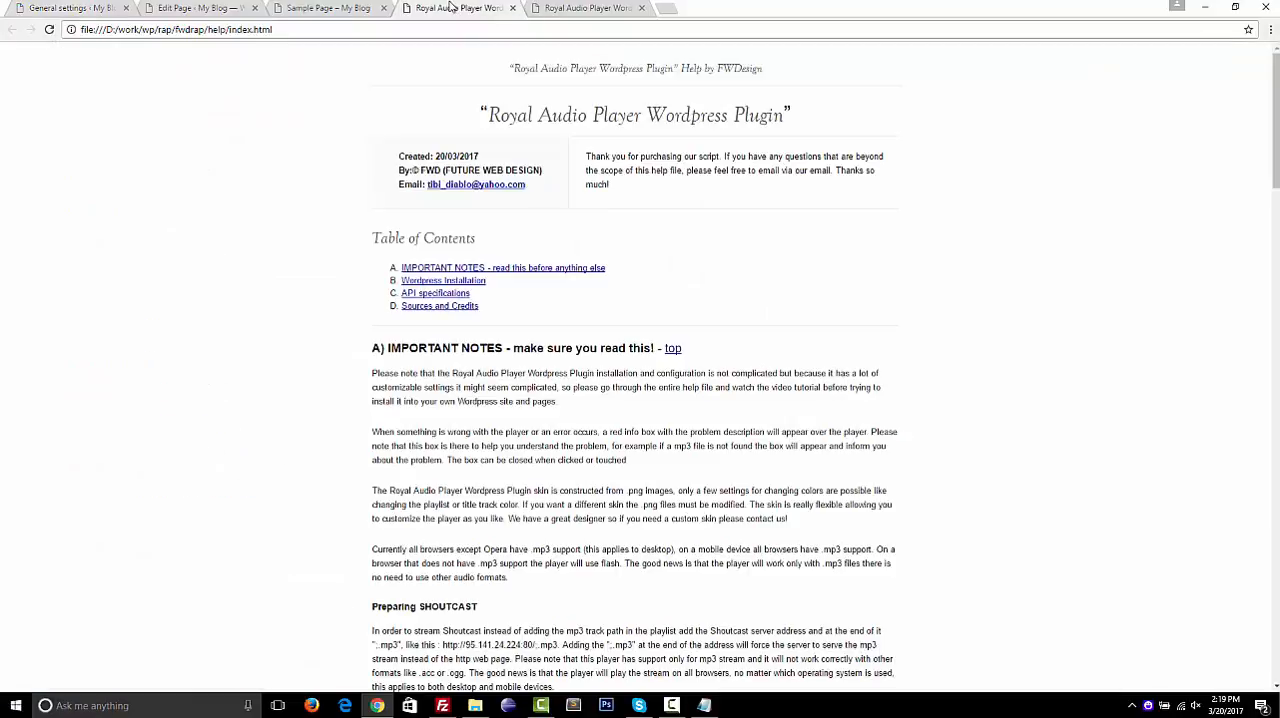
left_click(340, 9)
left_click(49, 30)
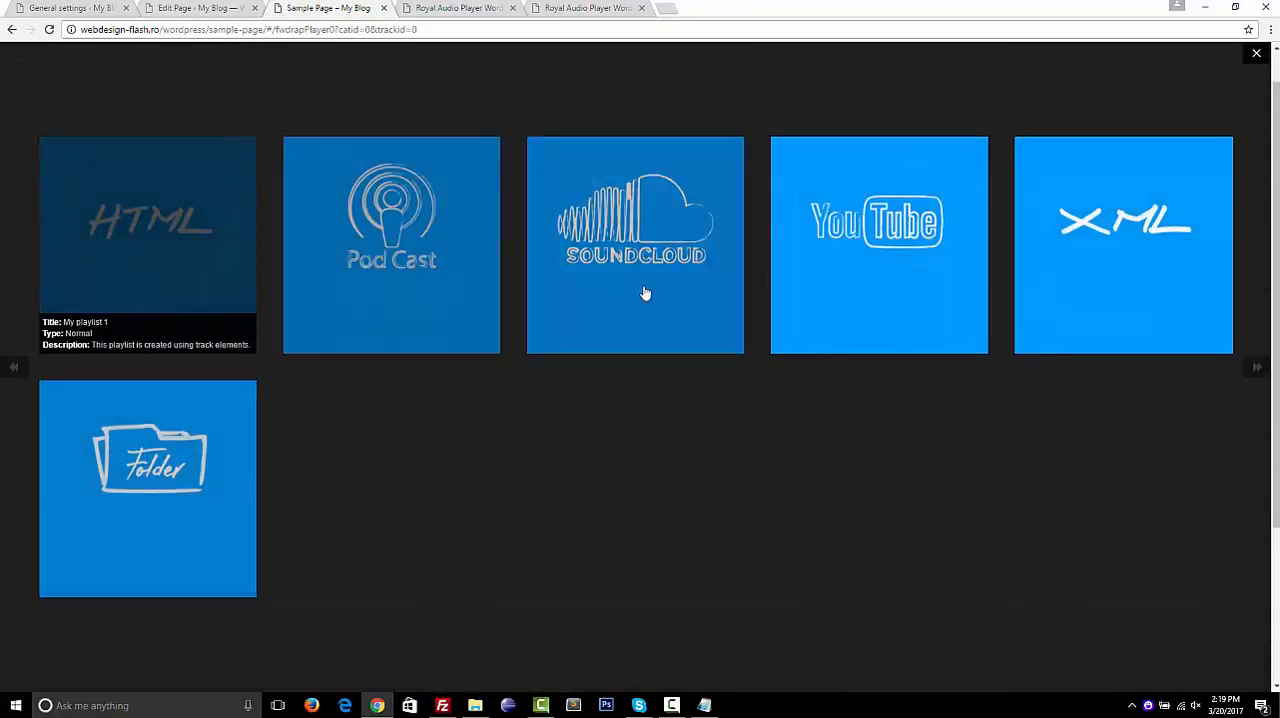
left_click(1258, 56)
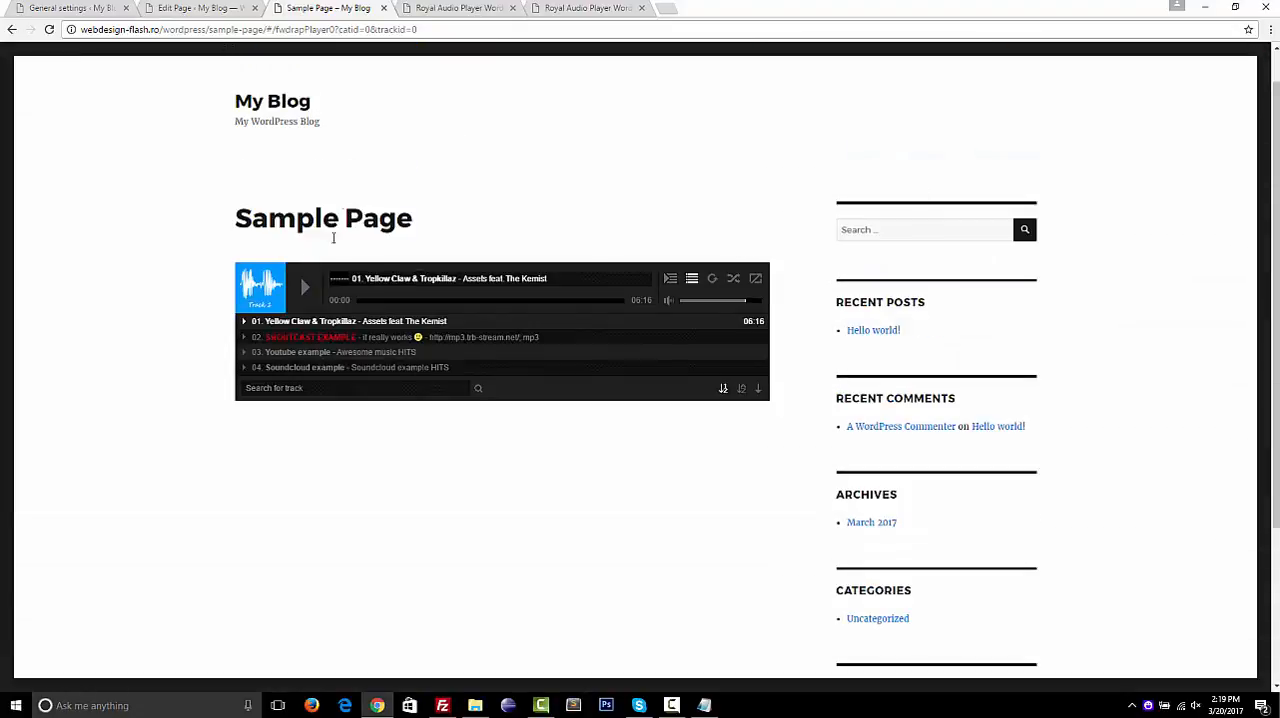
left_click(675, 282)
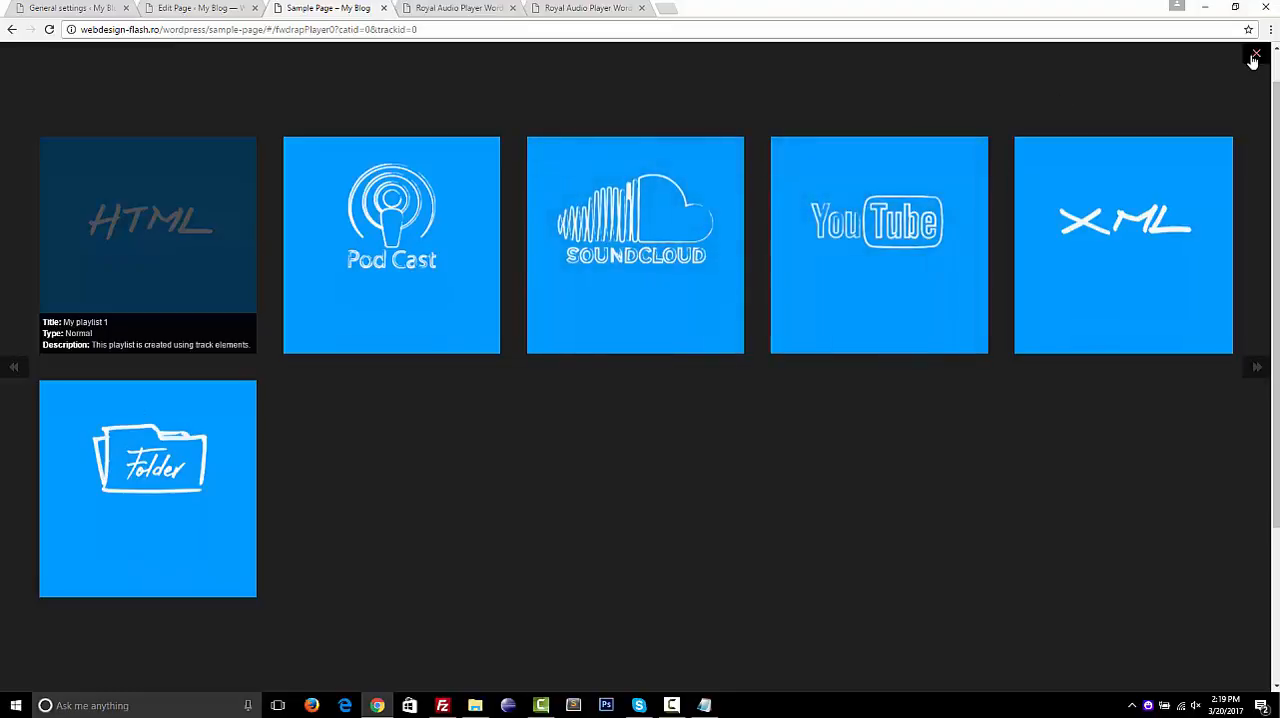
left_click(1253, 58)
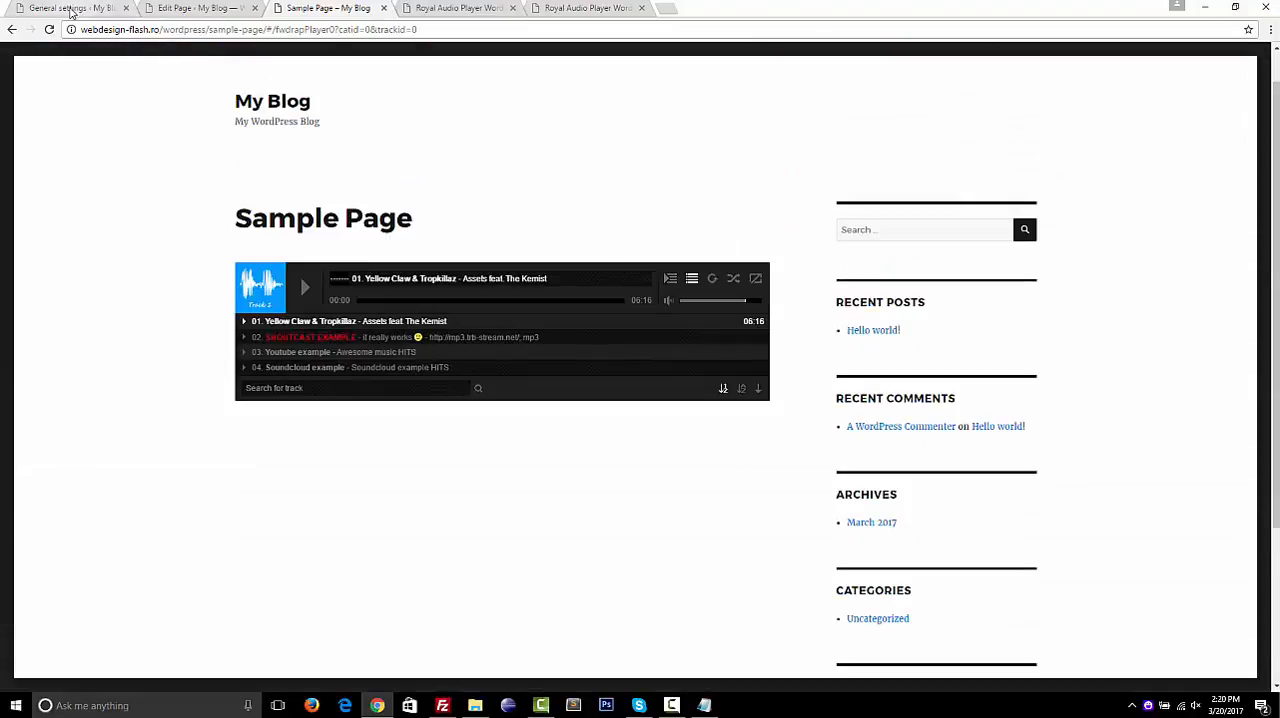
Set Show playlists by default and Show playlist by default to no in the preset's playlists window and playlist settings, and update the preset
left_click(72, 8)
left_click(296, 226)
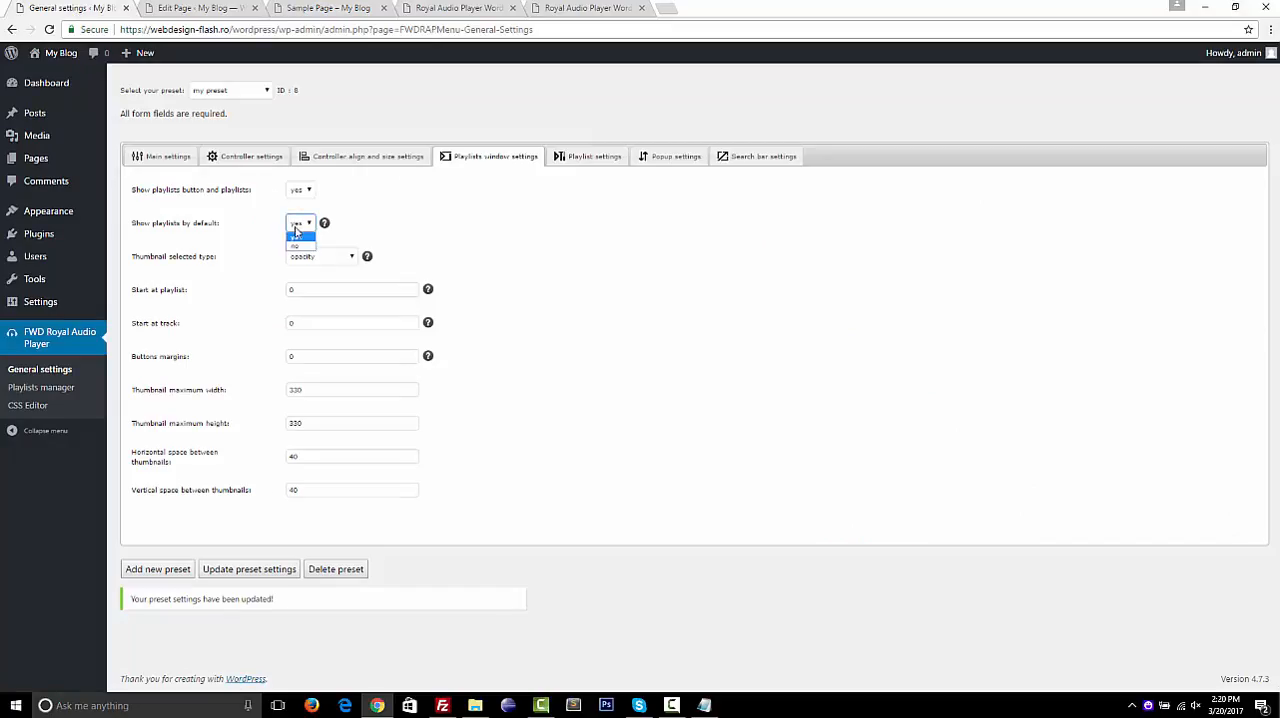
left_click(297, 236)
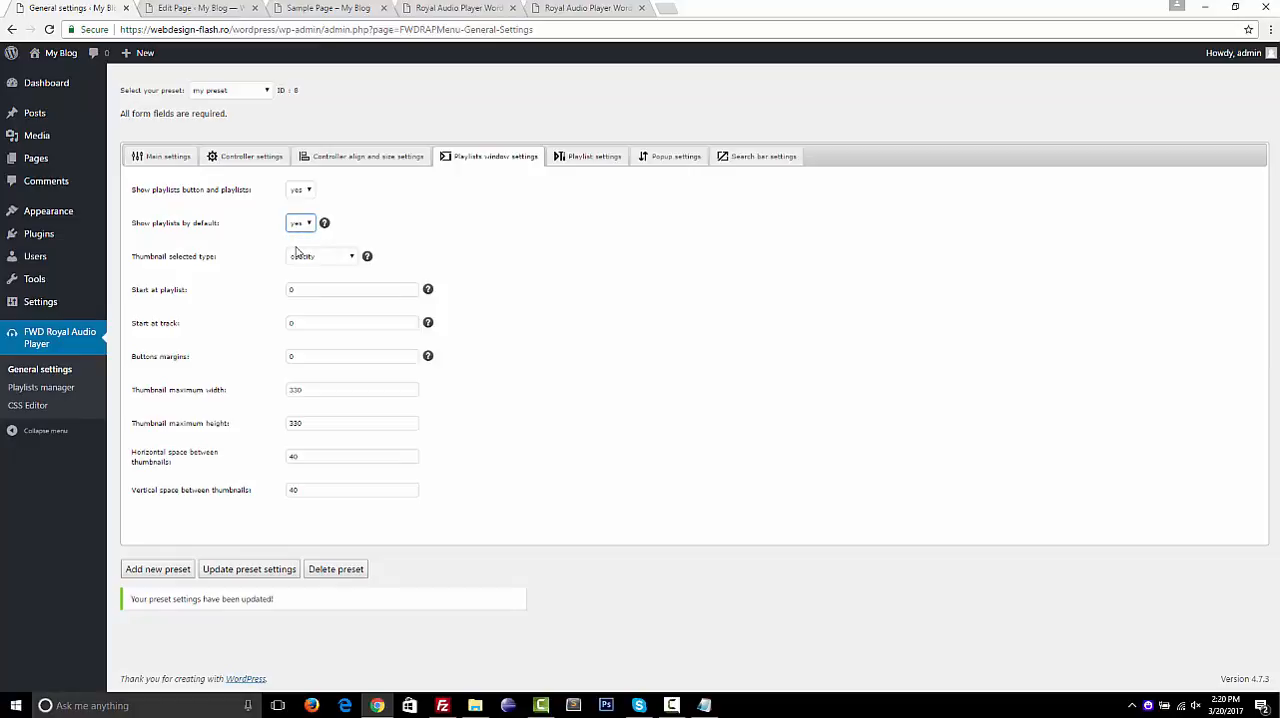
left_click(569, 160)
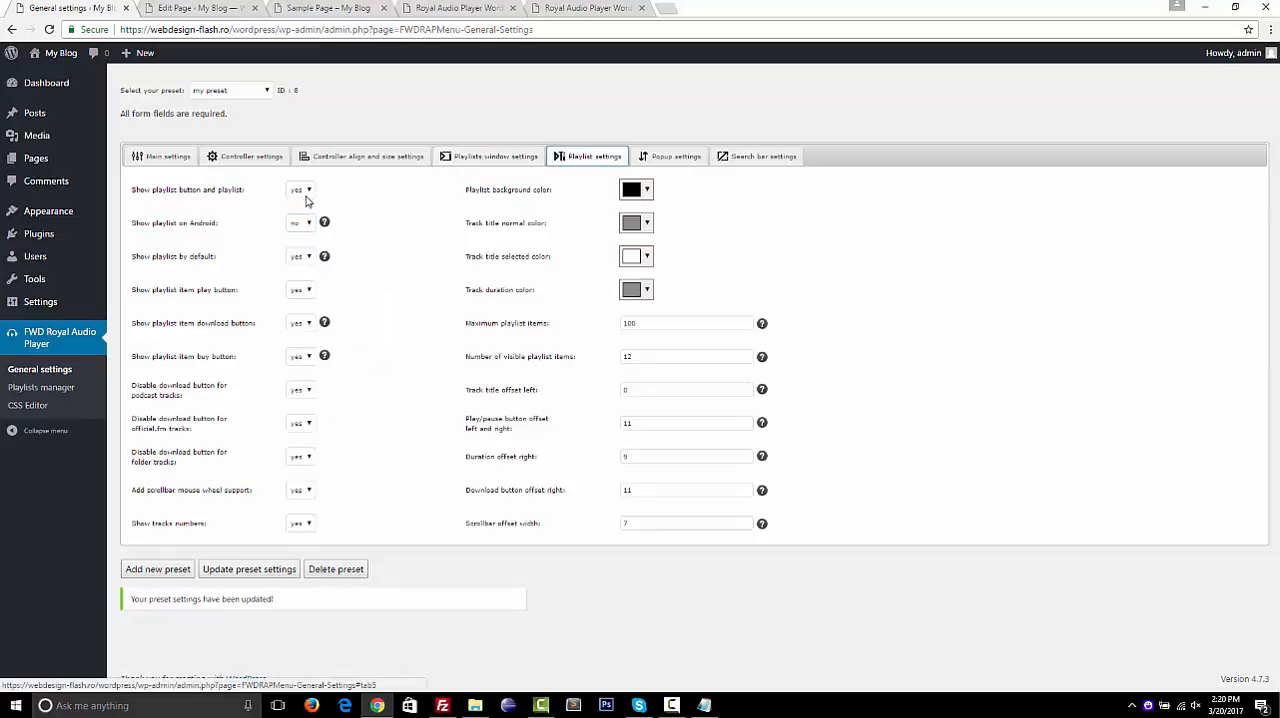
left_click(298, 262)
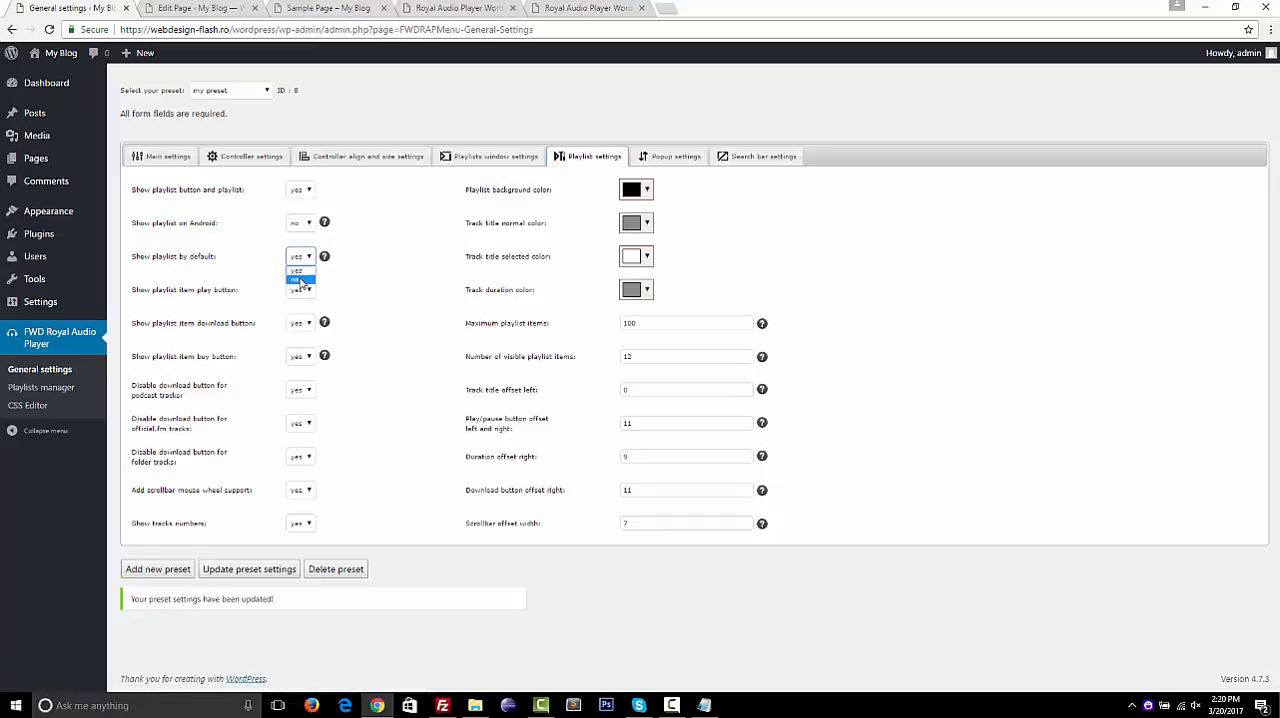
left_click(299, 268)
left_click(250, 570)
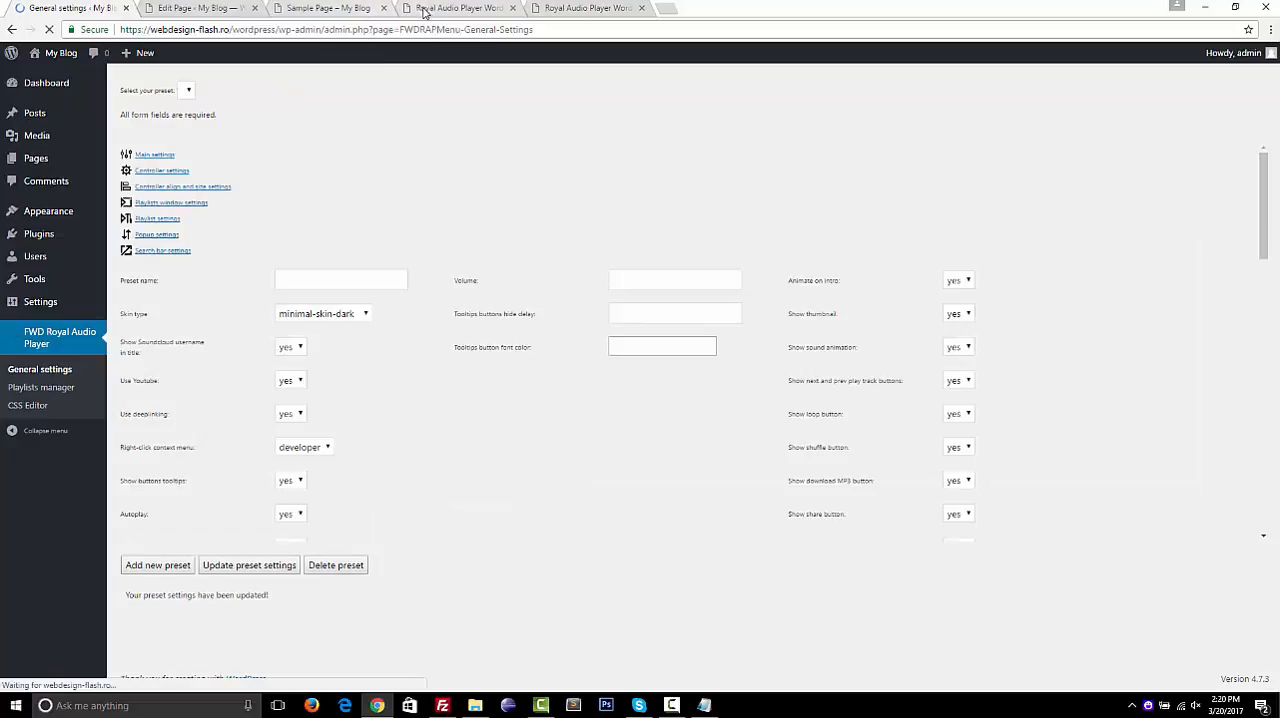
Reload the Sample Page and show the playlist from the player to check the updated default playlist setting
left_click(428, 10)
left_click(347, 9)
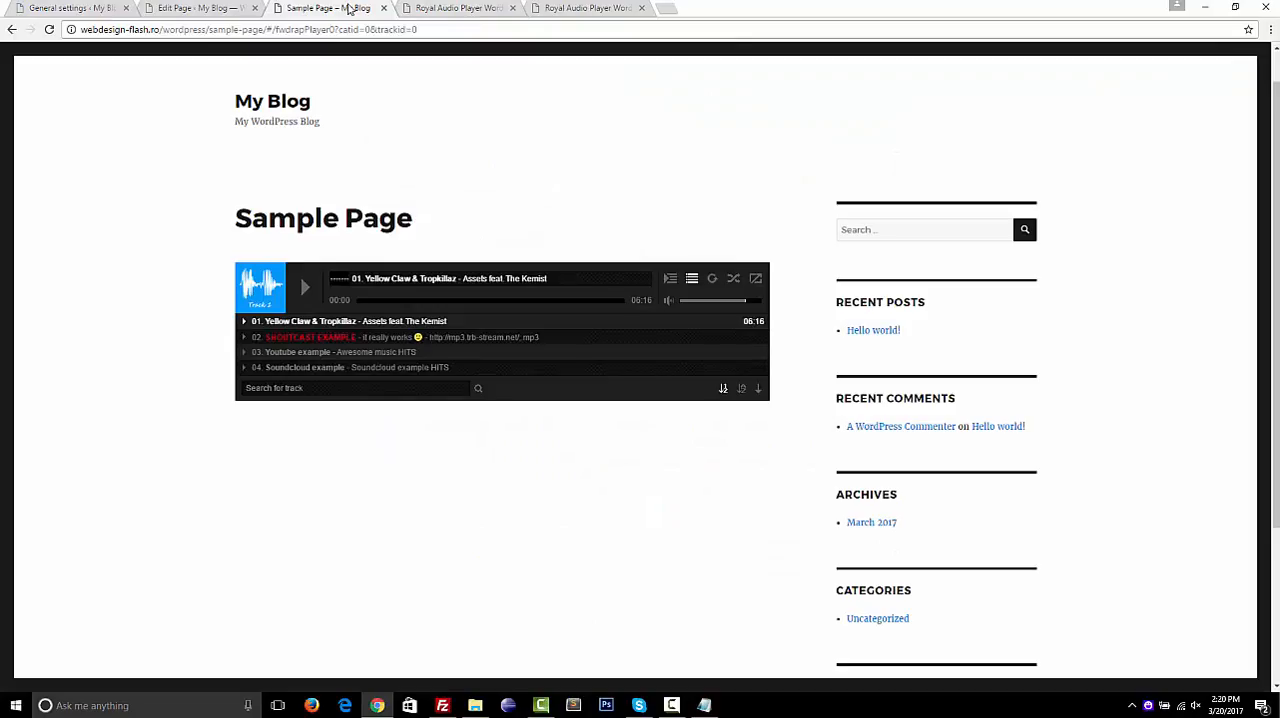
left_click(48, 30)
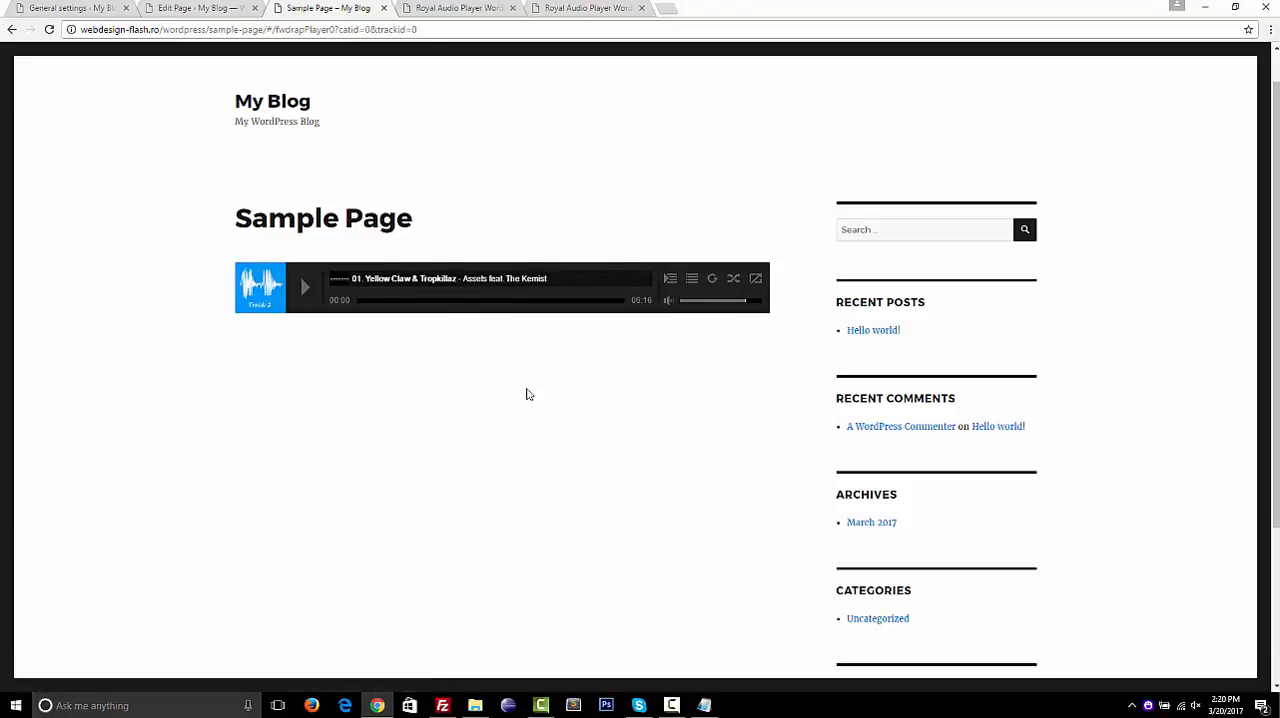
left_click(693, 285)
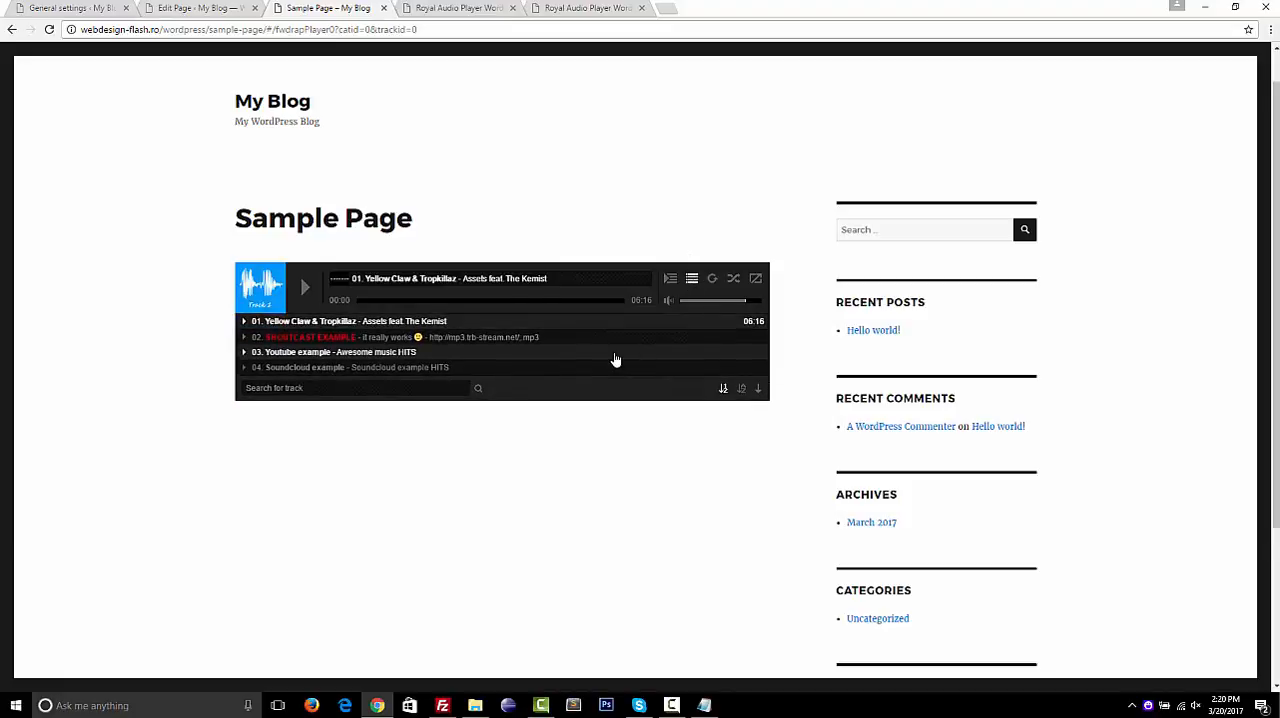
scroll(694, 357, "down", 2)
scroll(615, 358, "up", 2)
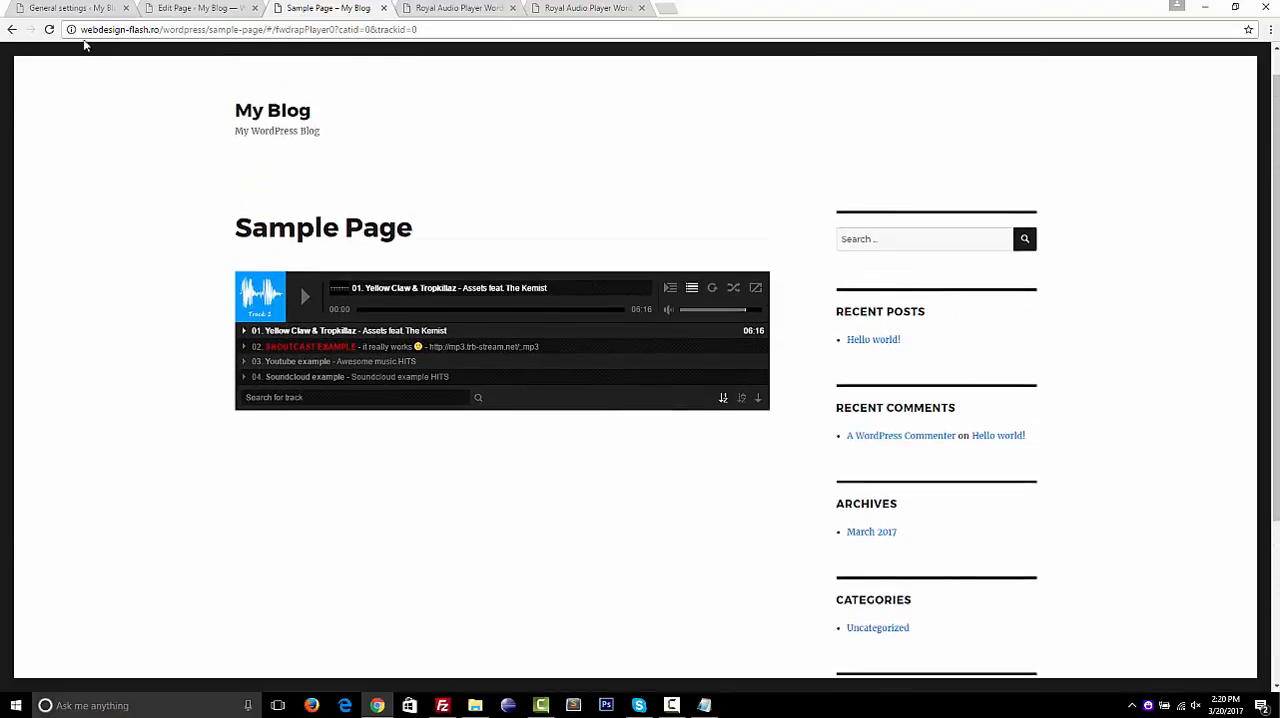
Examine the preset's popup, search bar, playlists window, controller and main settings in the general settings
left_click(63, 10)
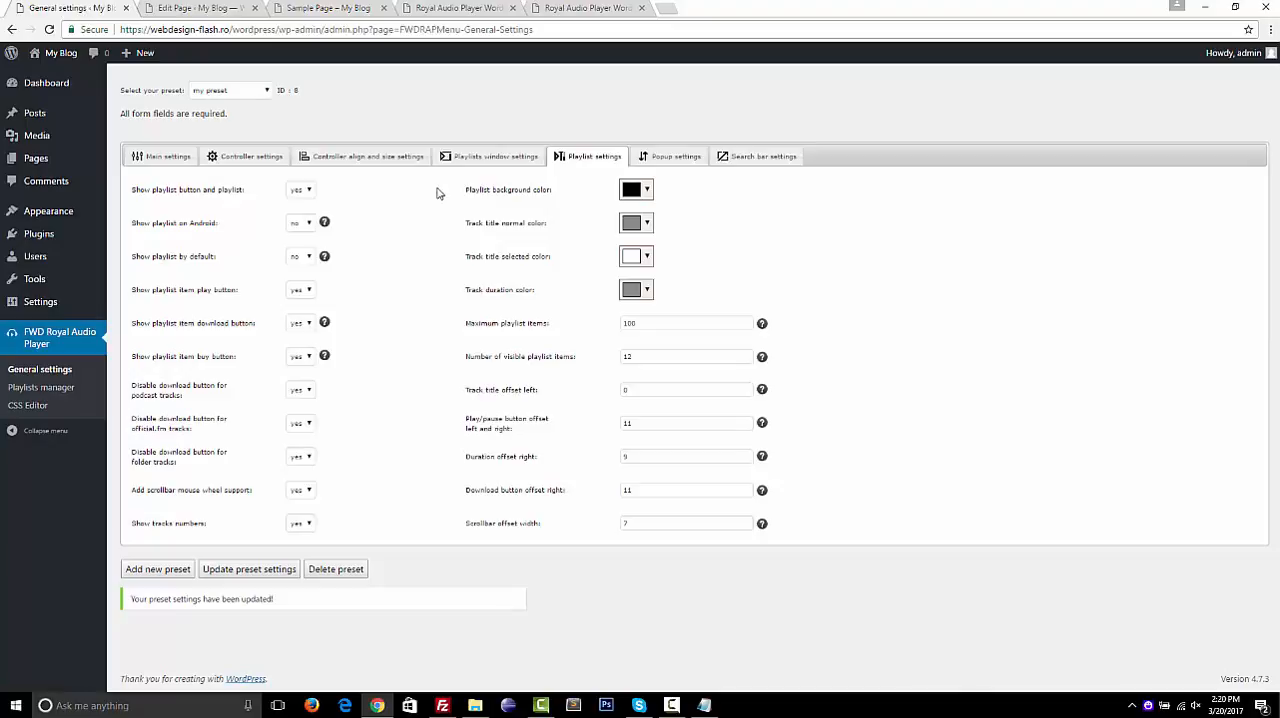
left_click(665, 158)
left_click(733, 158)
left_click(572, 162)
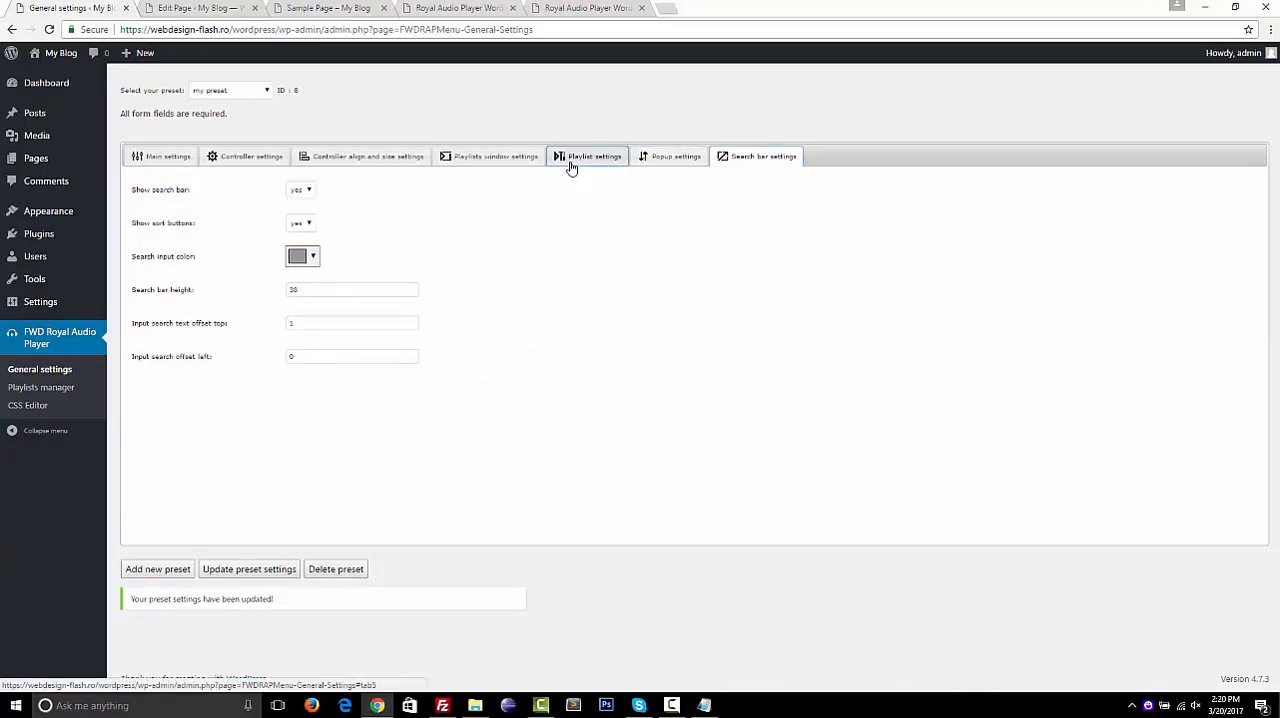
left_click(490, 162)
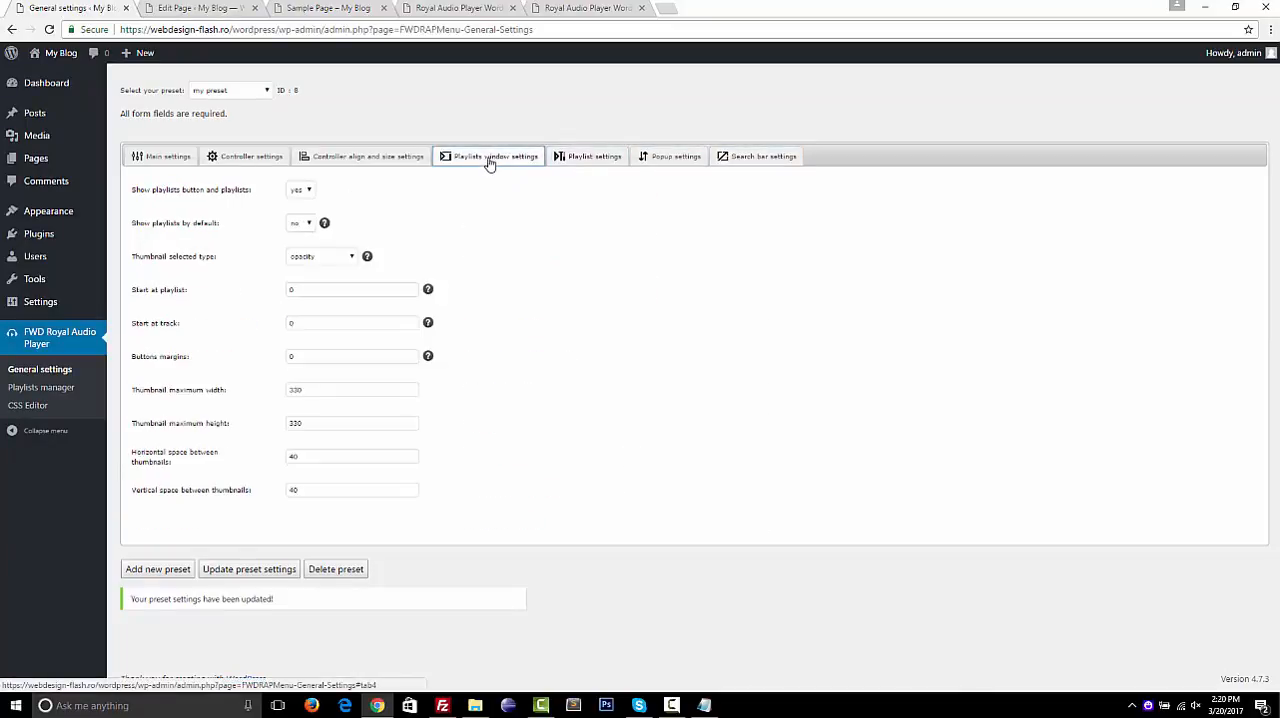
left_click(363, 162)
left_click(263, 163)
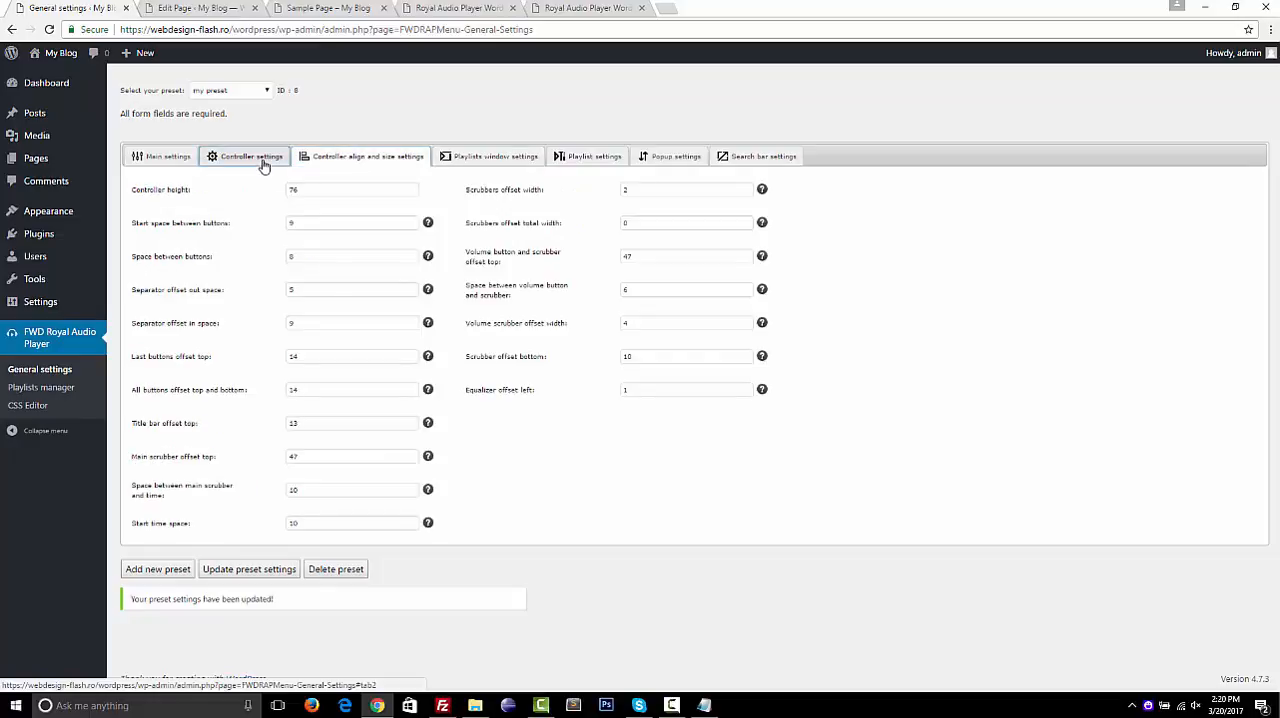
left_click(163, 166)
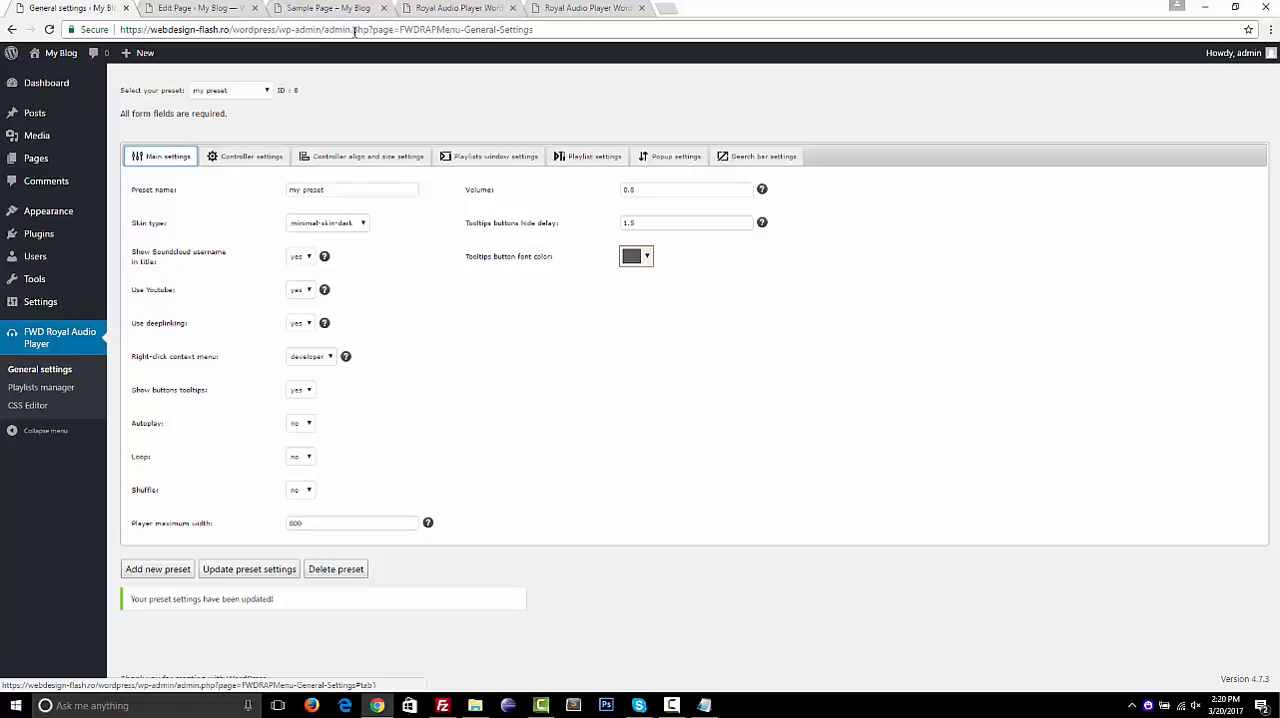
Copy the example script with the Play next track button from the API specifications in the plugin's help document
left_click(229, 9)
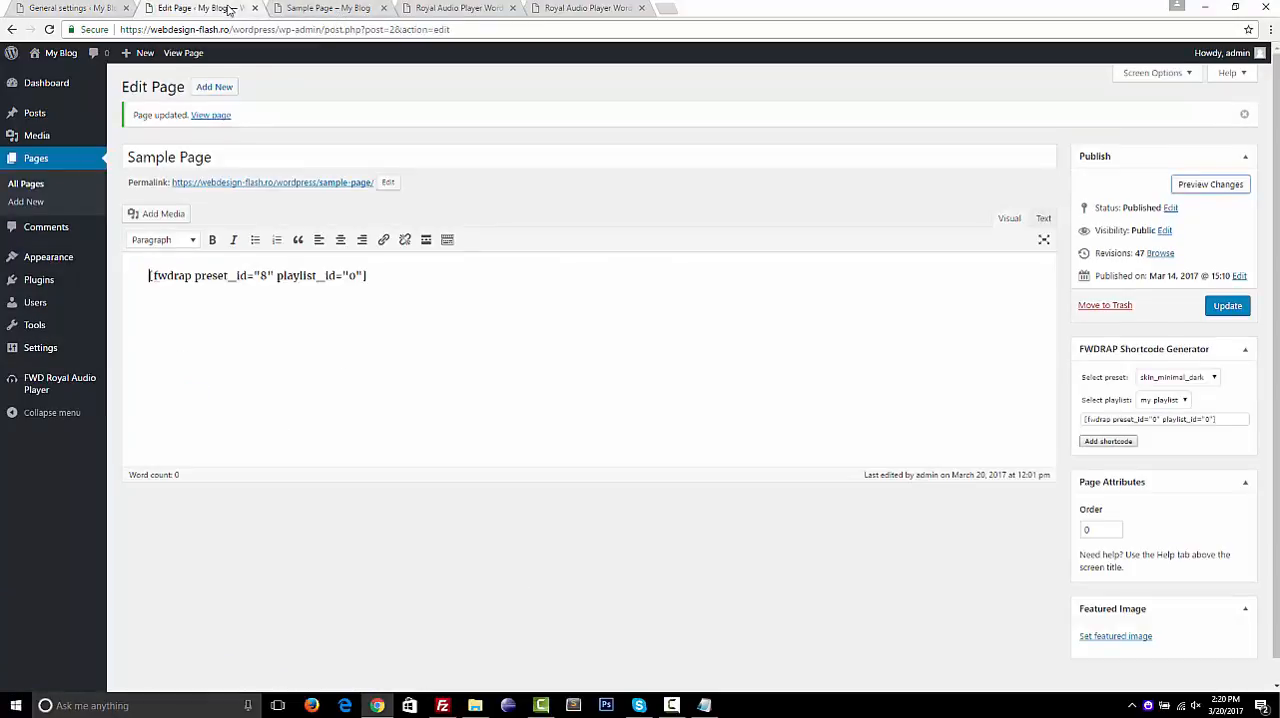
left_click(595, 8)
left_click(480, 6)
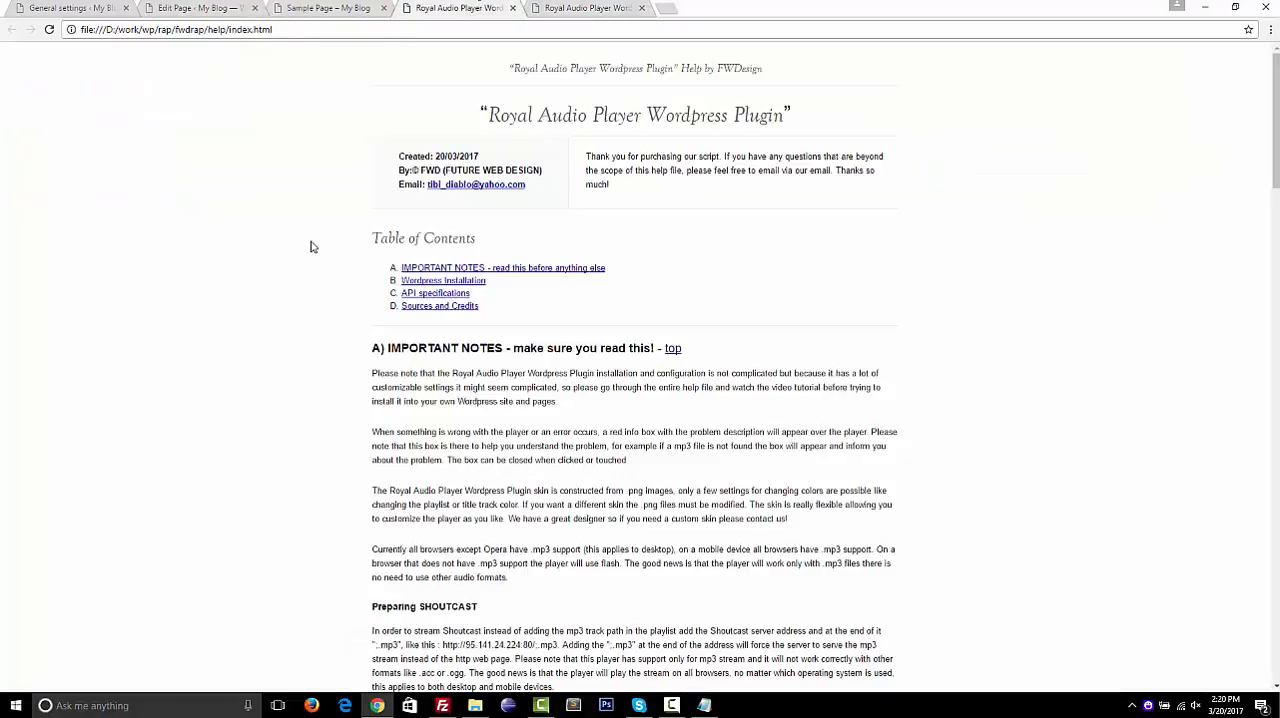
left_click(405, 293)
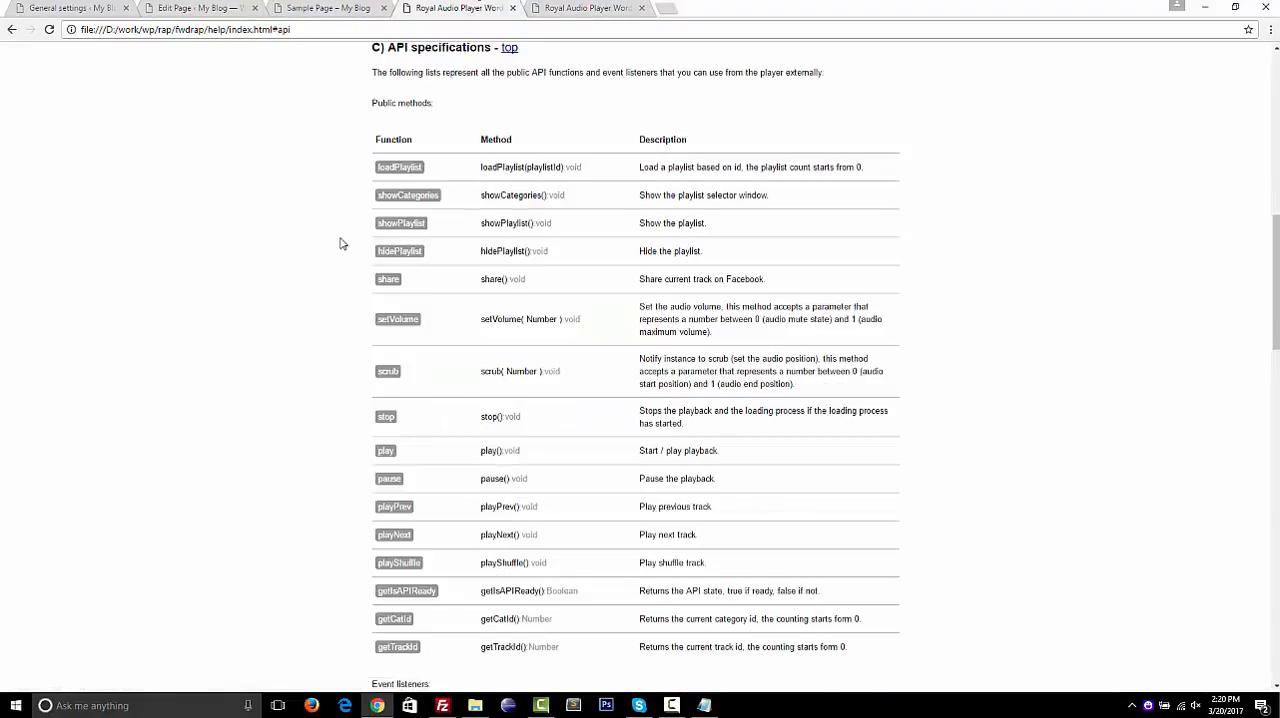
scroll(310, 250, "down", 4)
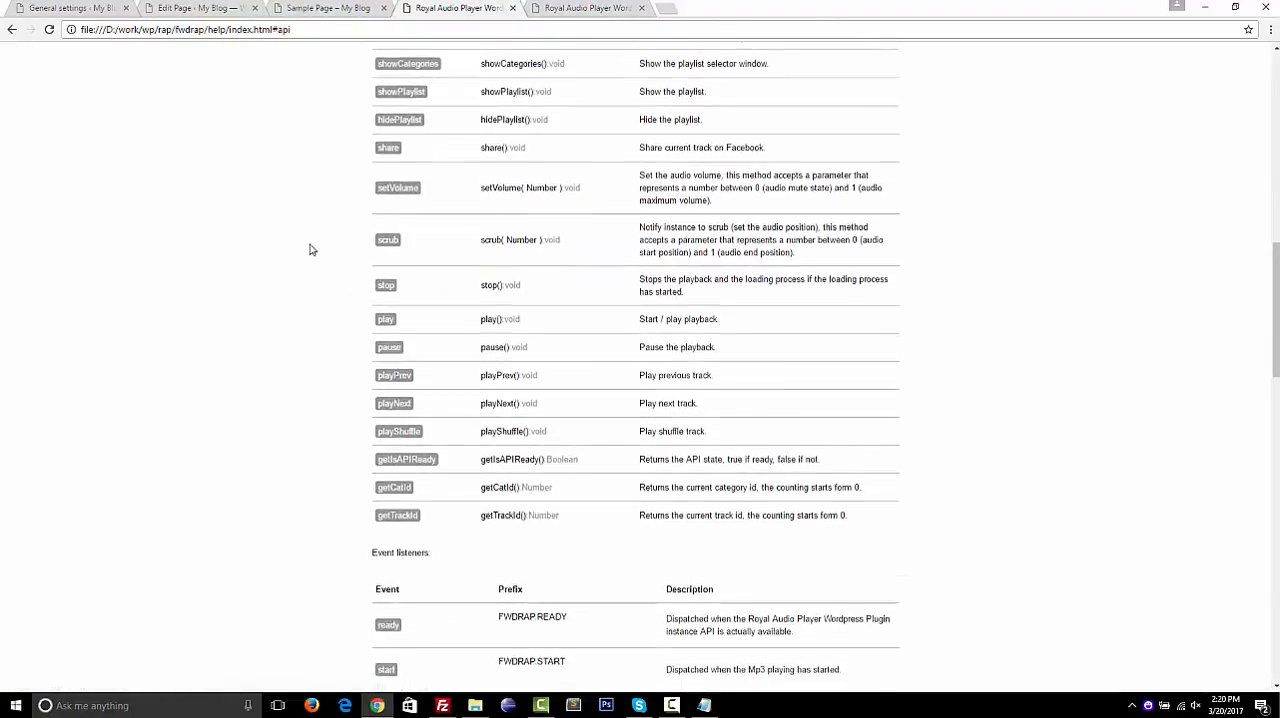
scroll(310, 250, "down", 10)
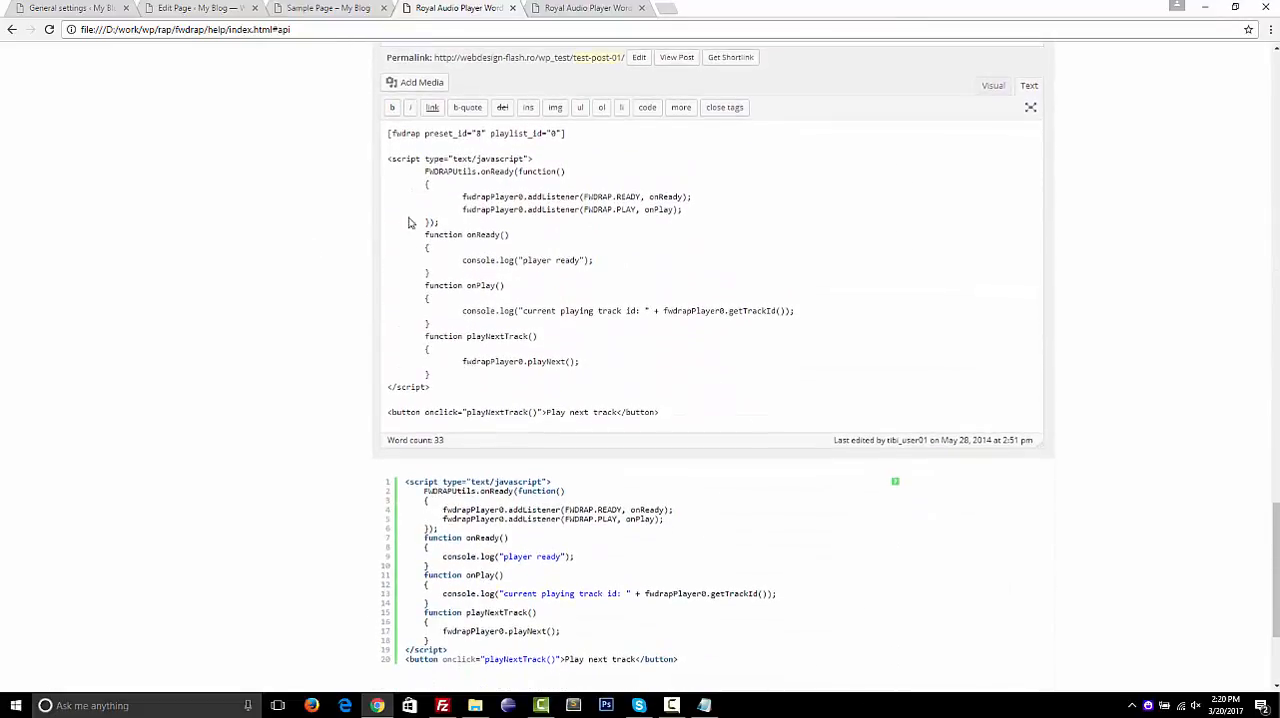
scroll(408, 222, "down", 2)
left_click(438, 356)
key("ctrl+a")
key("ctrl+c")
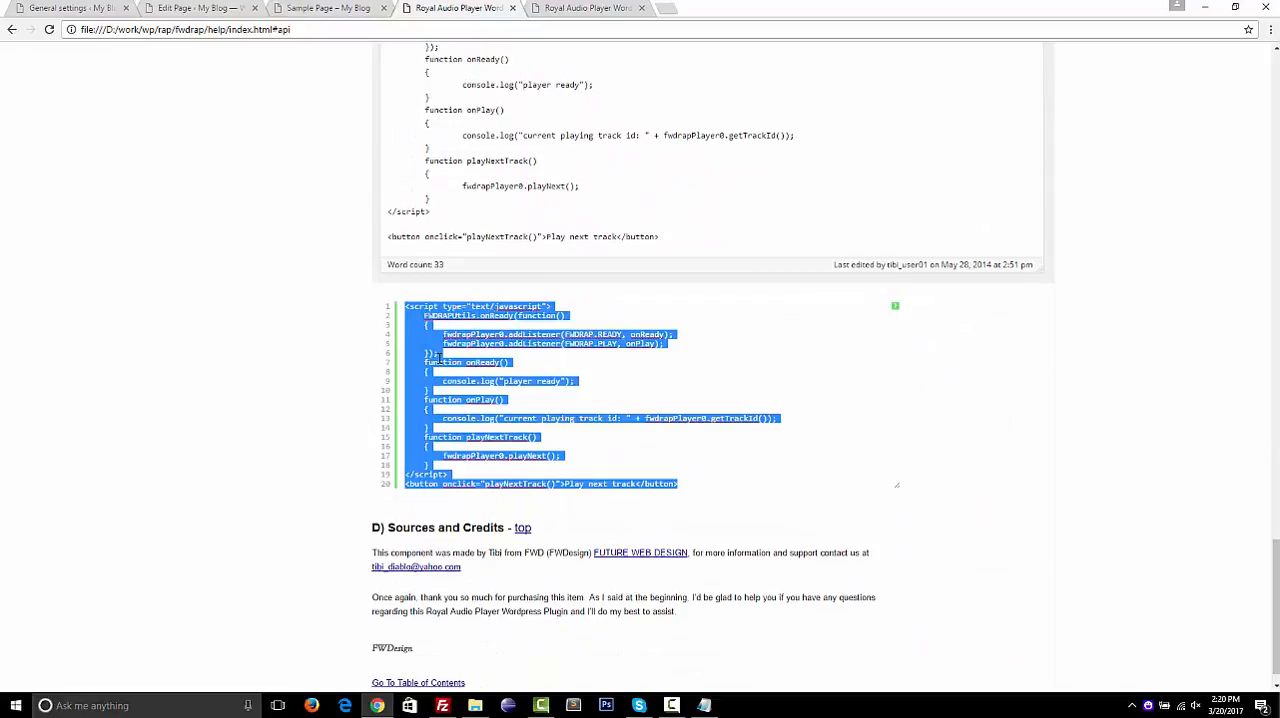
Paste the API example script below the fwdrap shortcode in the Sample Page's content, using the plain text editor
left_click(325, 8)
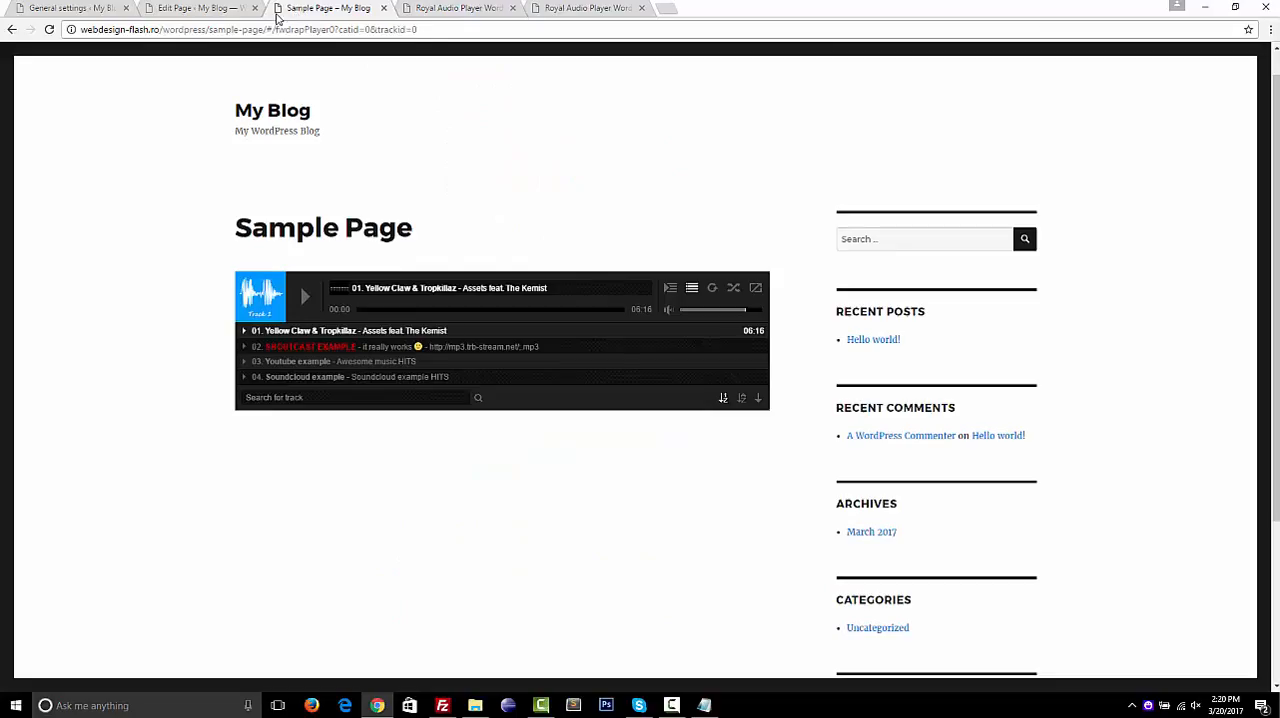
left_click(203, 9)
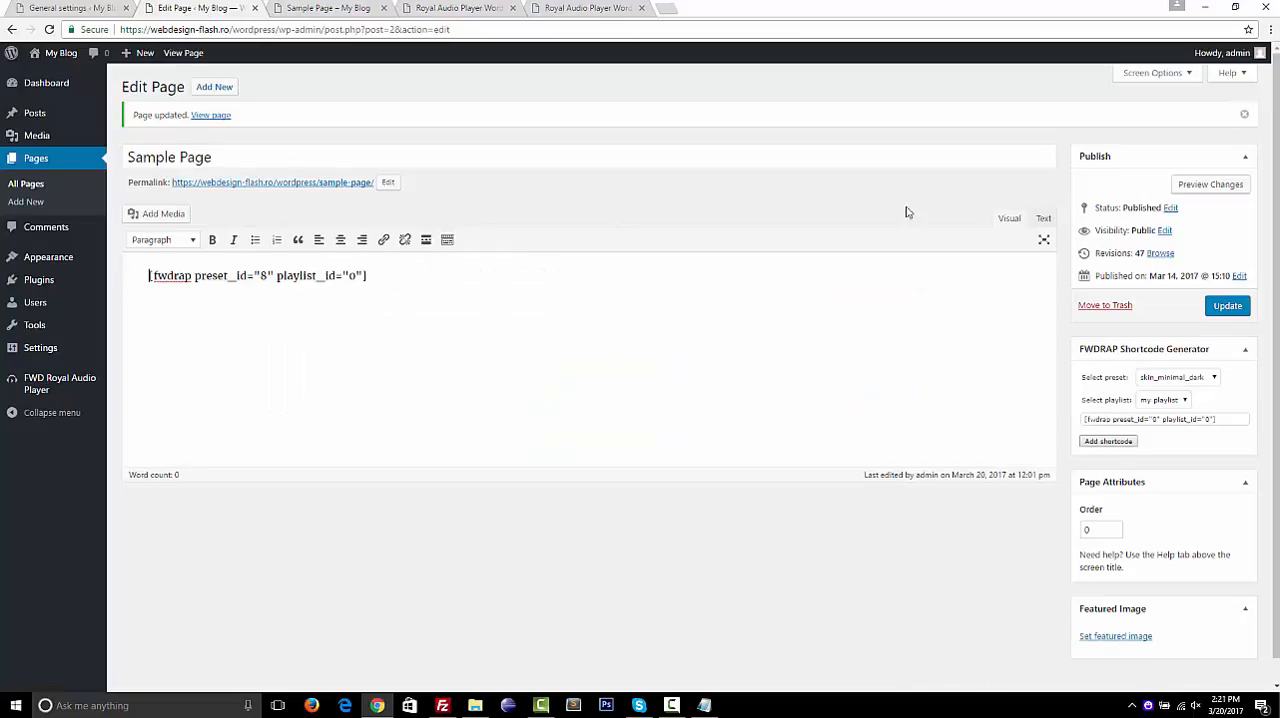
left_click(1044, 219)
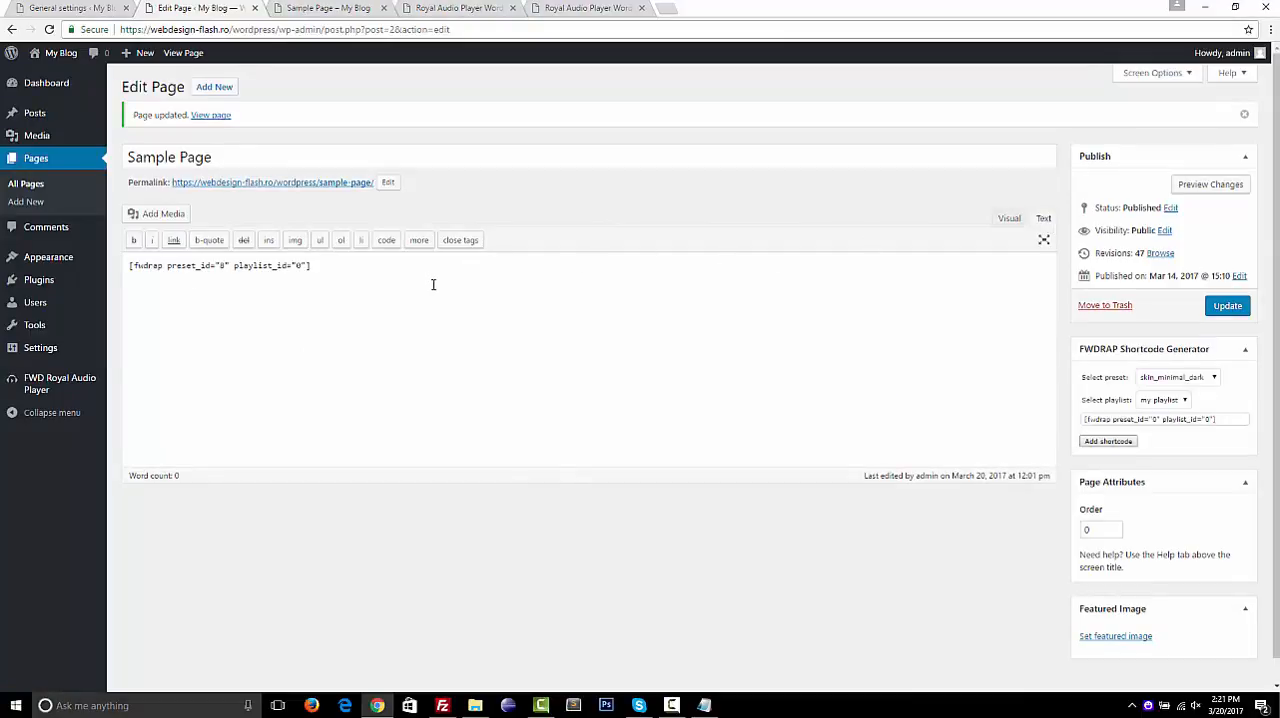
key("ctrl+v")
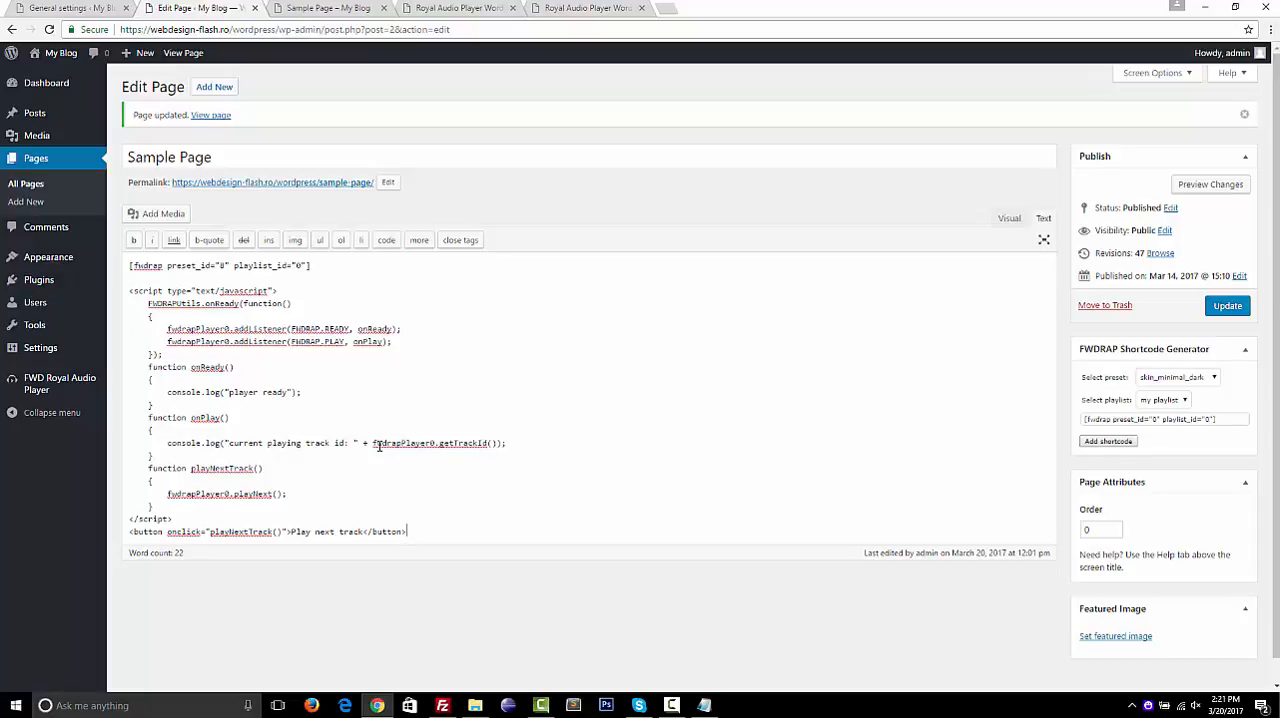
Highlight the getTrackId and playNext calls in the pasted script, and update the Sample Page
left_click_drag(378, 446, 443, 449)
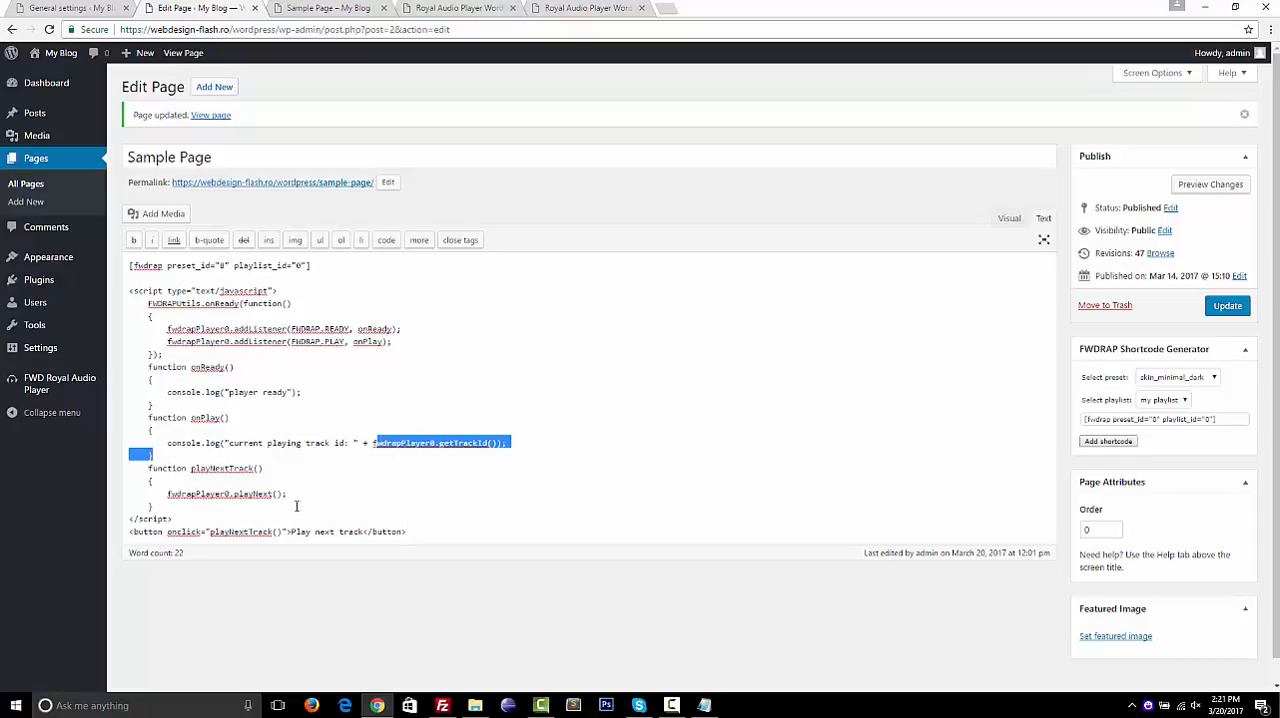
left_click(164, 494)
left_click_drag(164, 494, 294, 498)
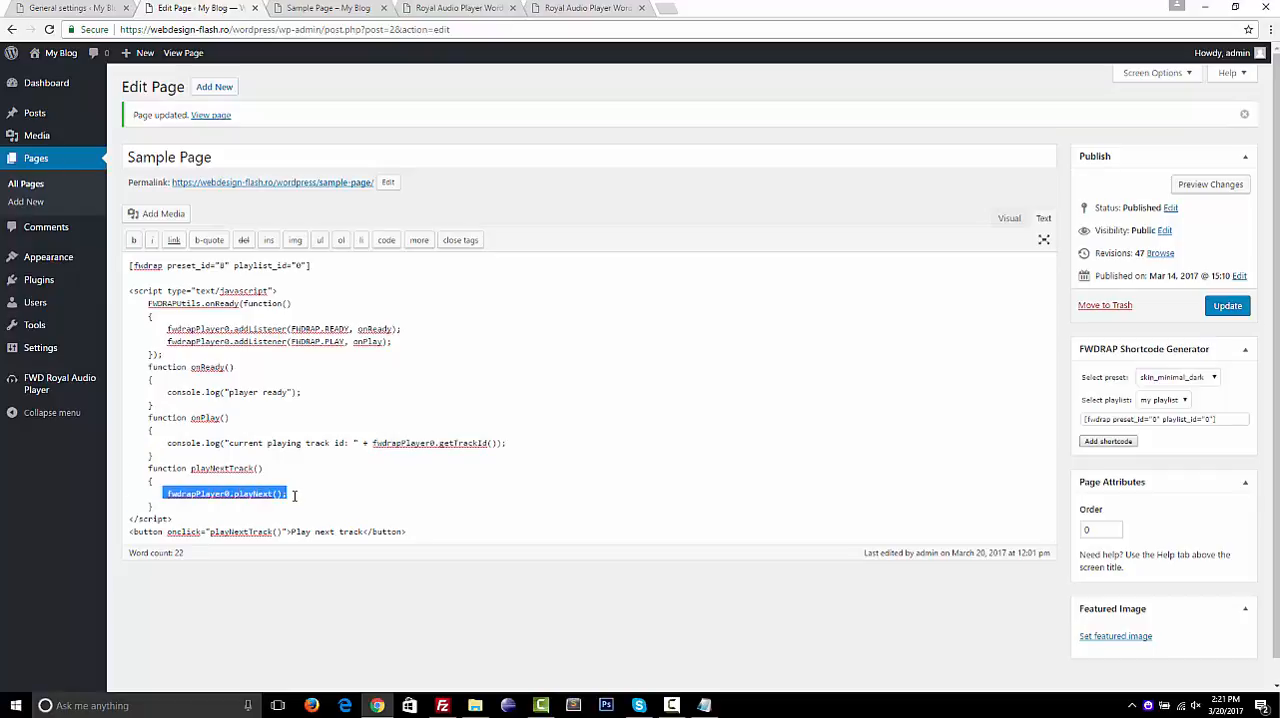
double_click(268, 495)
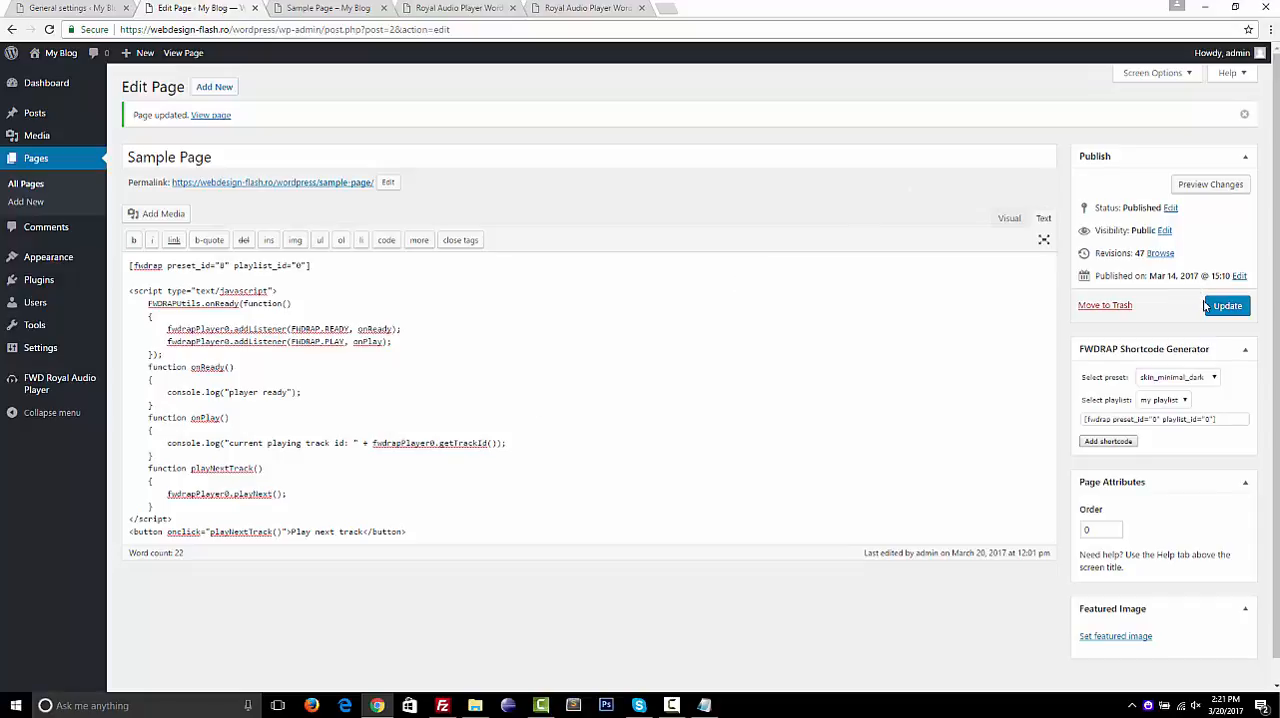
left_click(1225, 306)
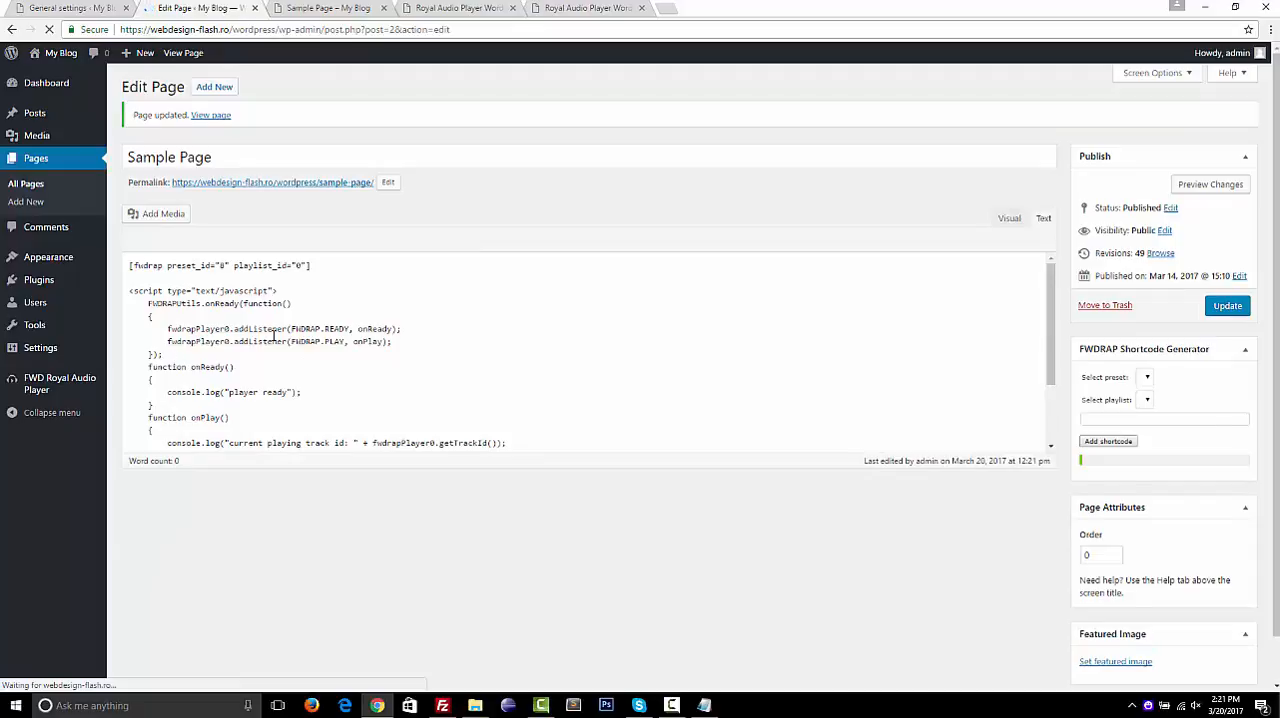
Open the browser's developer console beside the published Sample Page and widen its pane
left_click(349, 11)
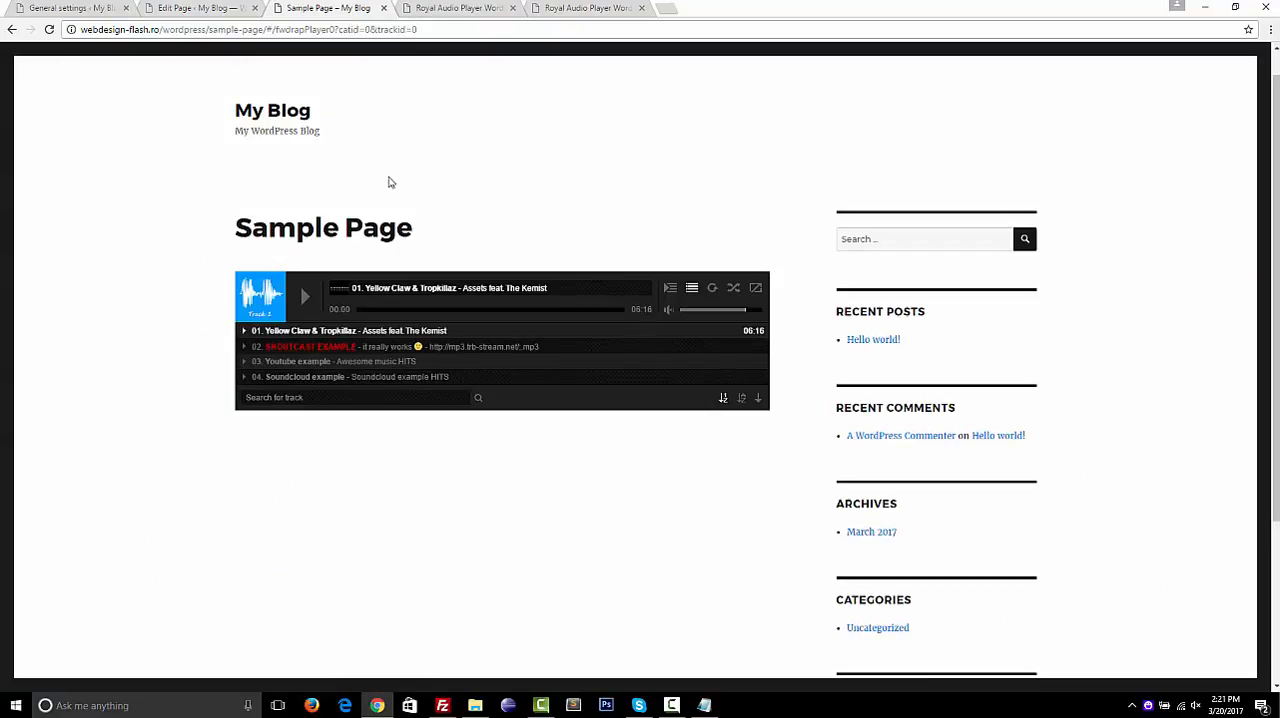
key("F12")
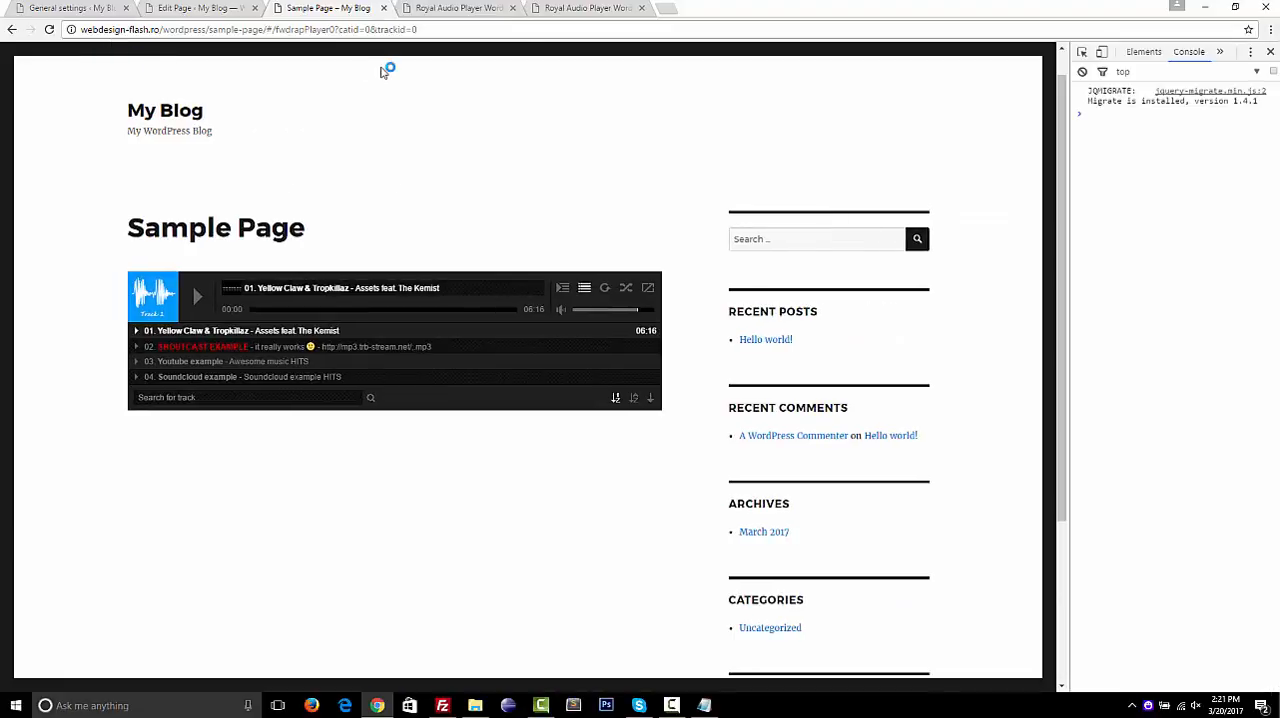
left_click_drag(805, 127, 871, 146)
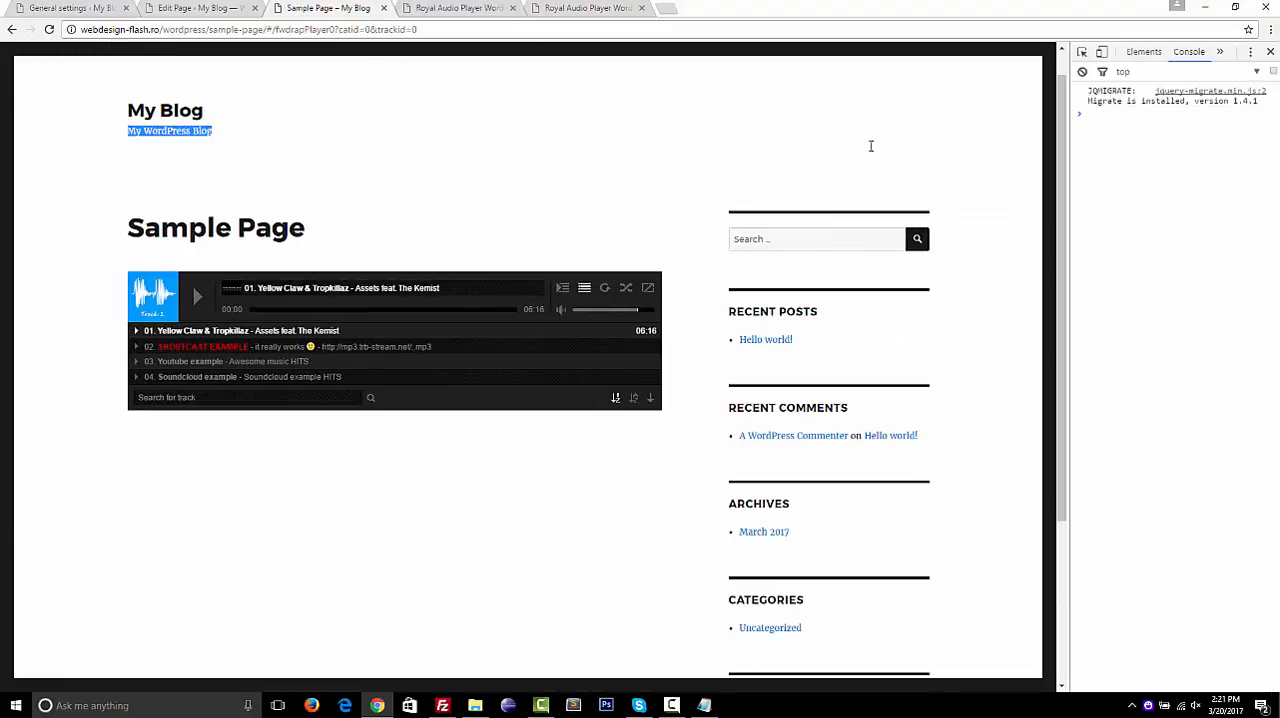
left_click(1073, 168)
left_click_drag(1069, 167, 868, 170)
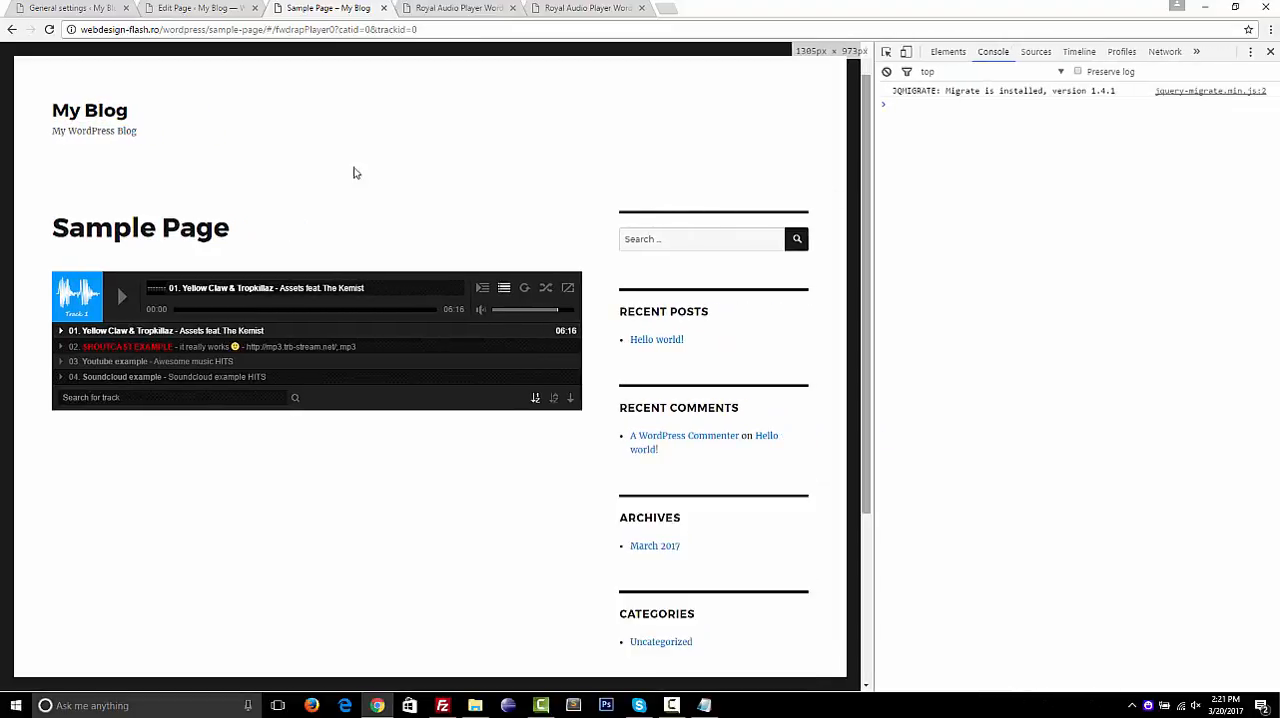
Reload the Sample Page, show the playlist and test the API script by playing the next track with the added page button
left_click(49, 30)
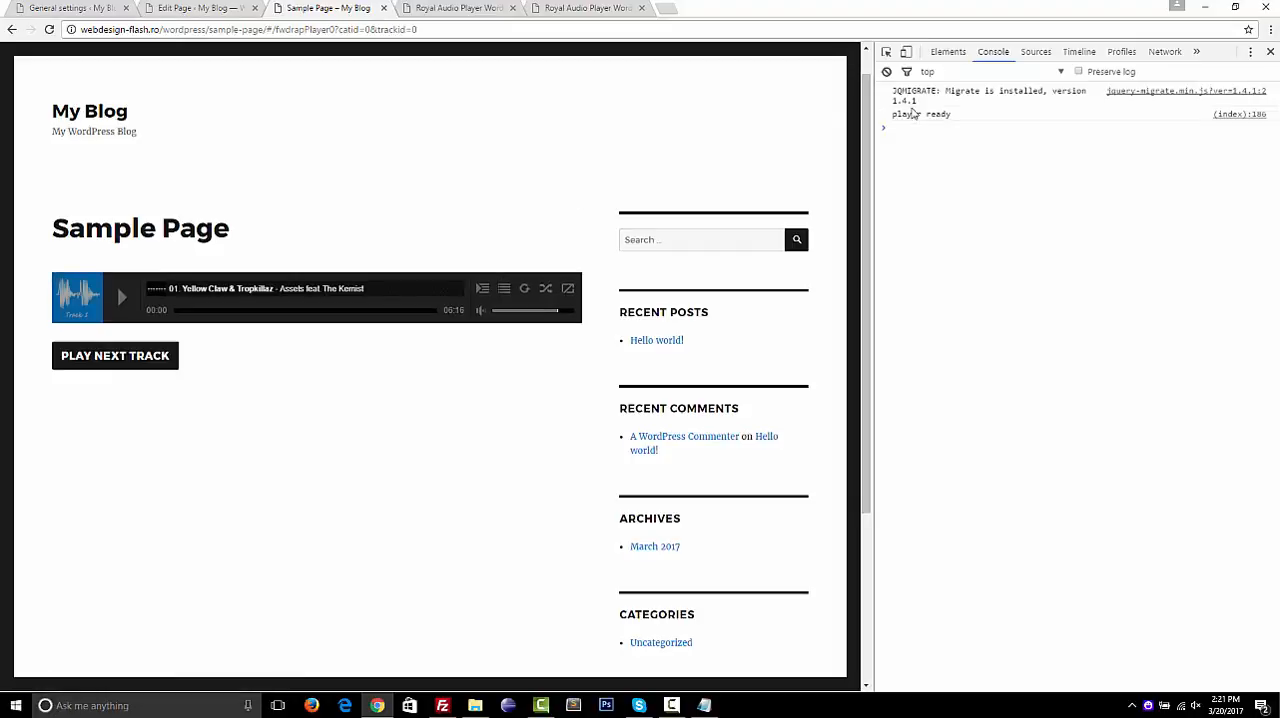
left_click(503, 290)
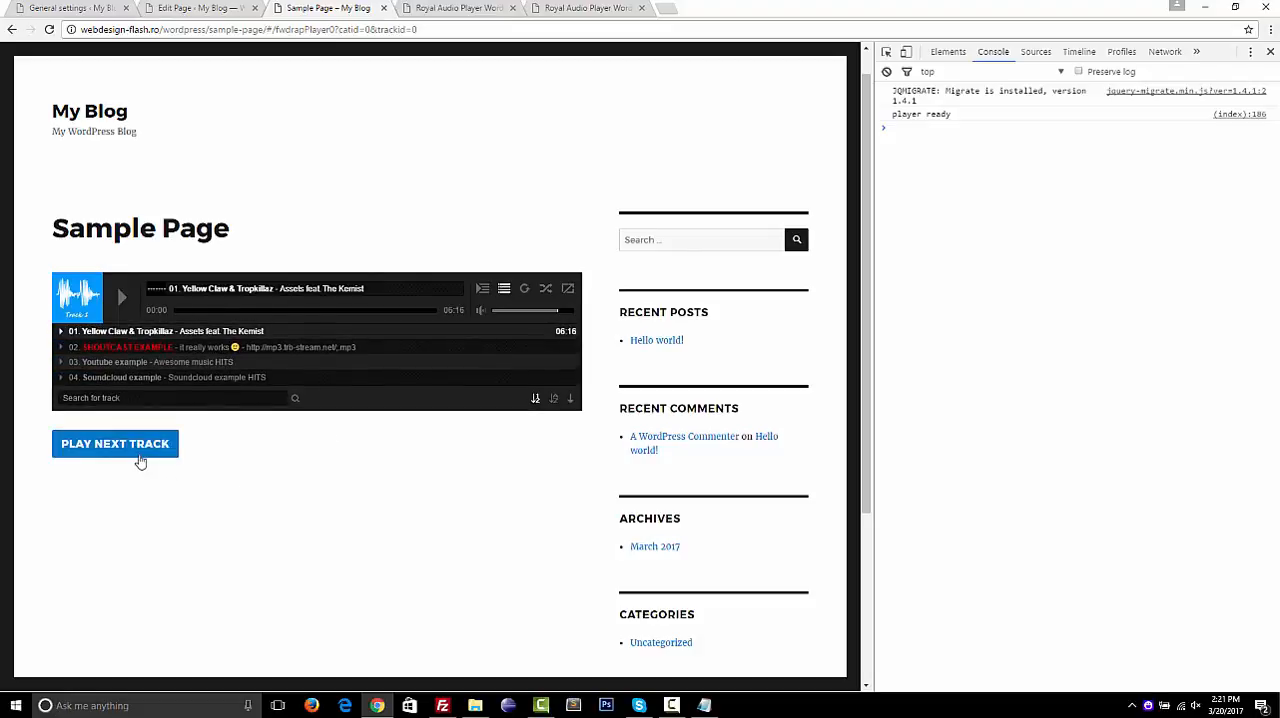
left_click(141, 459)
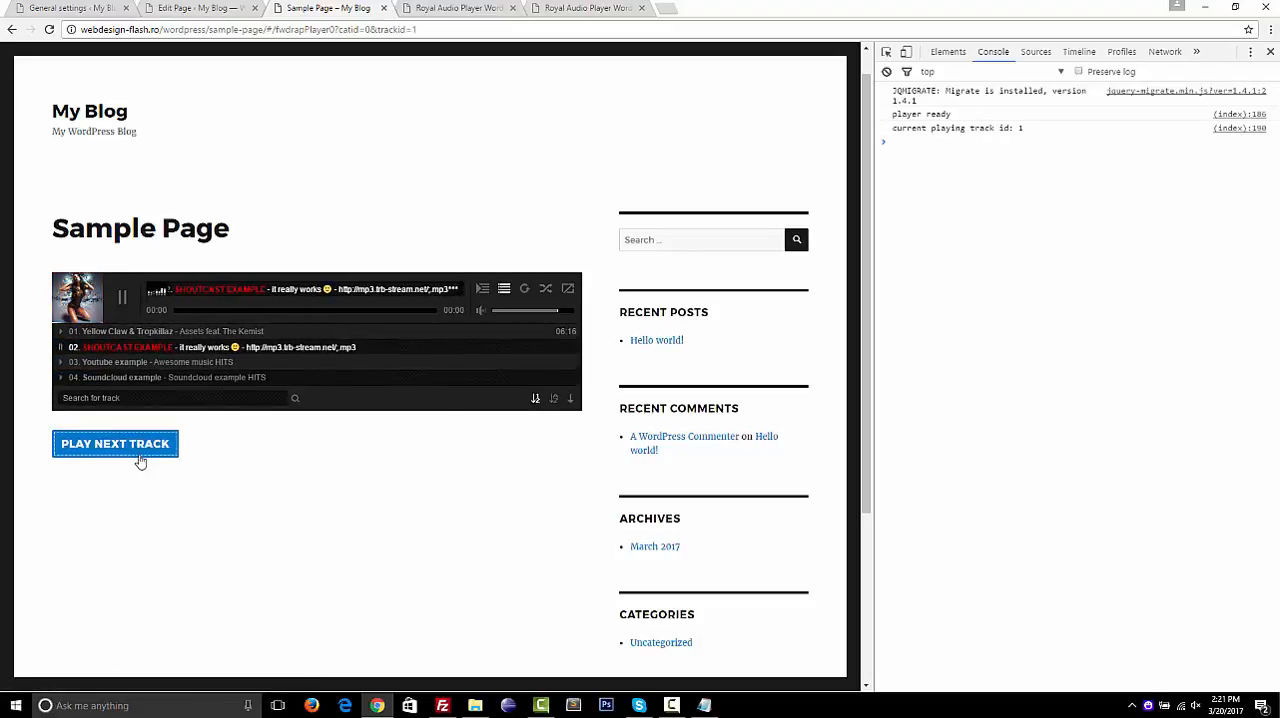
Test the API script further by advancing the player four tracks with the Sample Page's PLAY NEXT TRACK control
left_click(141, 459)
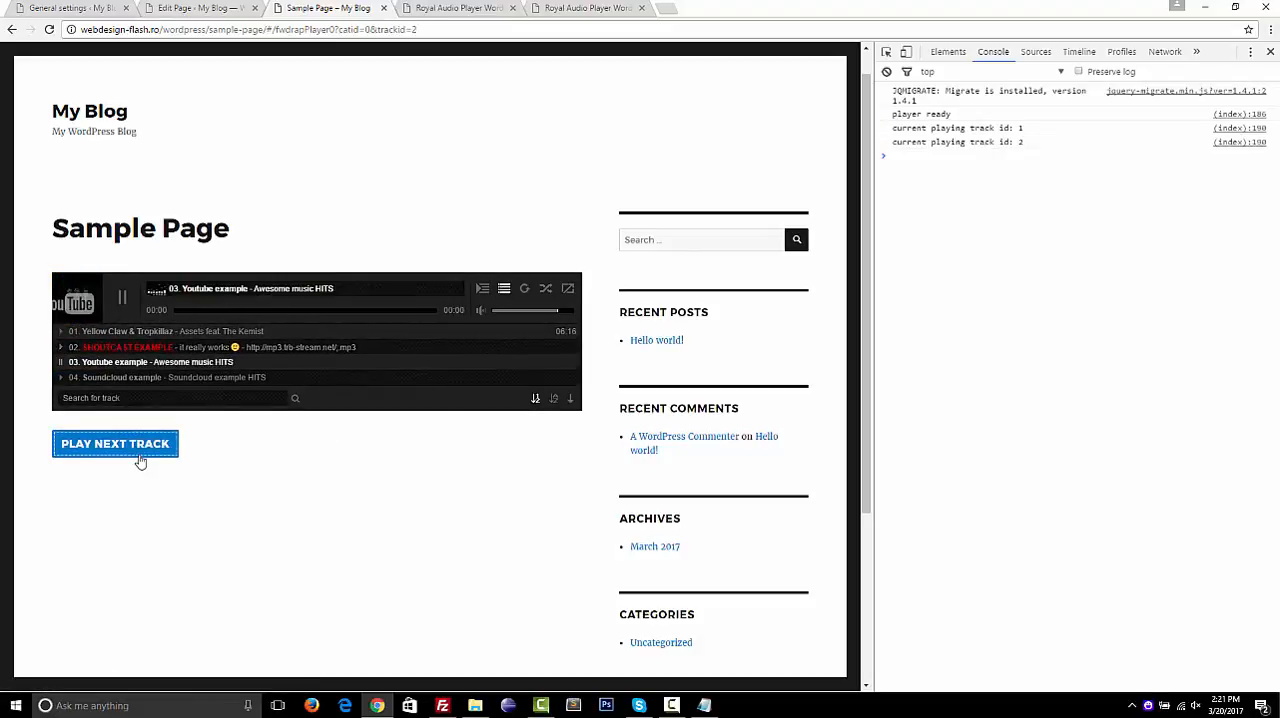
left_click(141, 459)
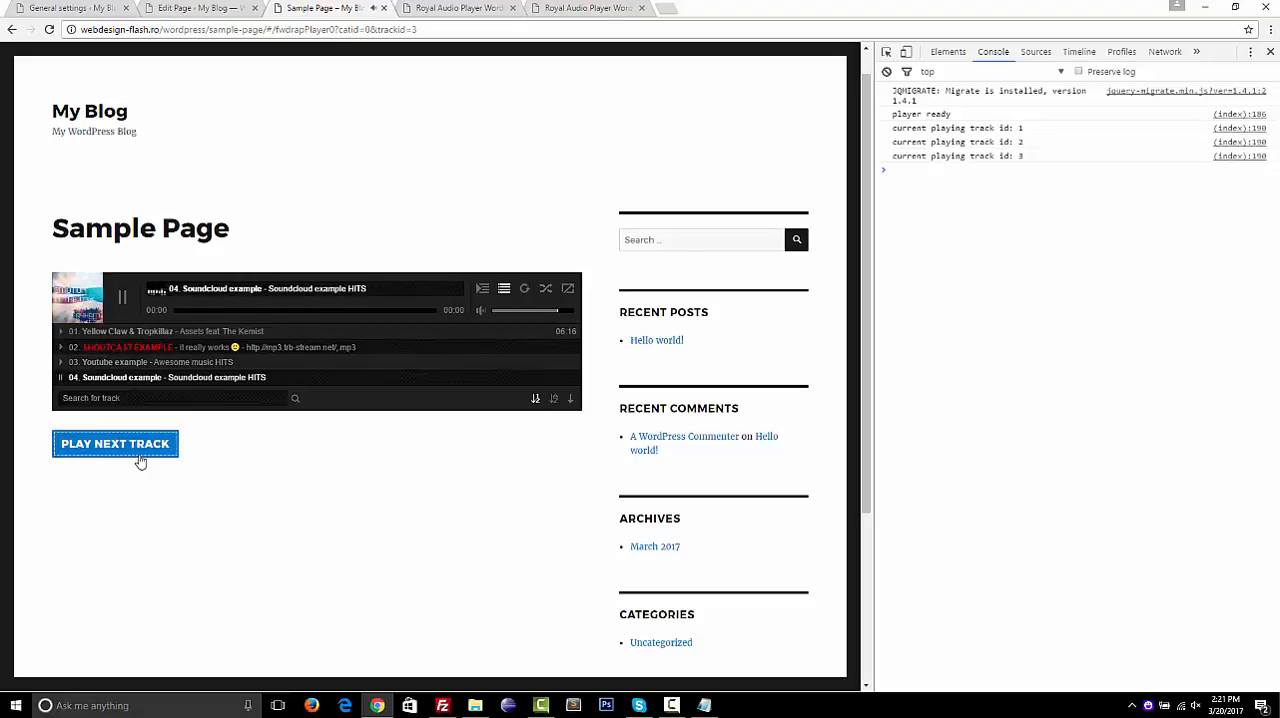
left_click(141, 459)
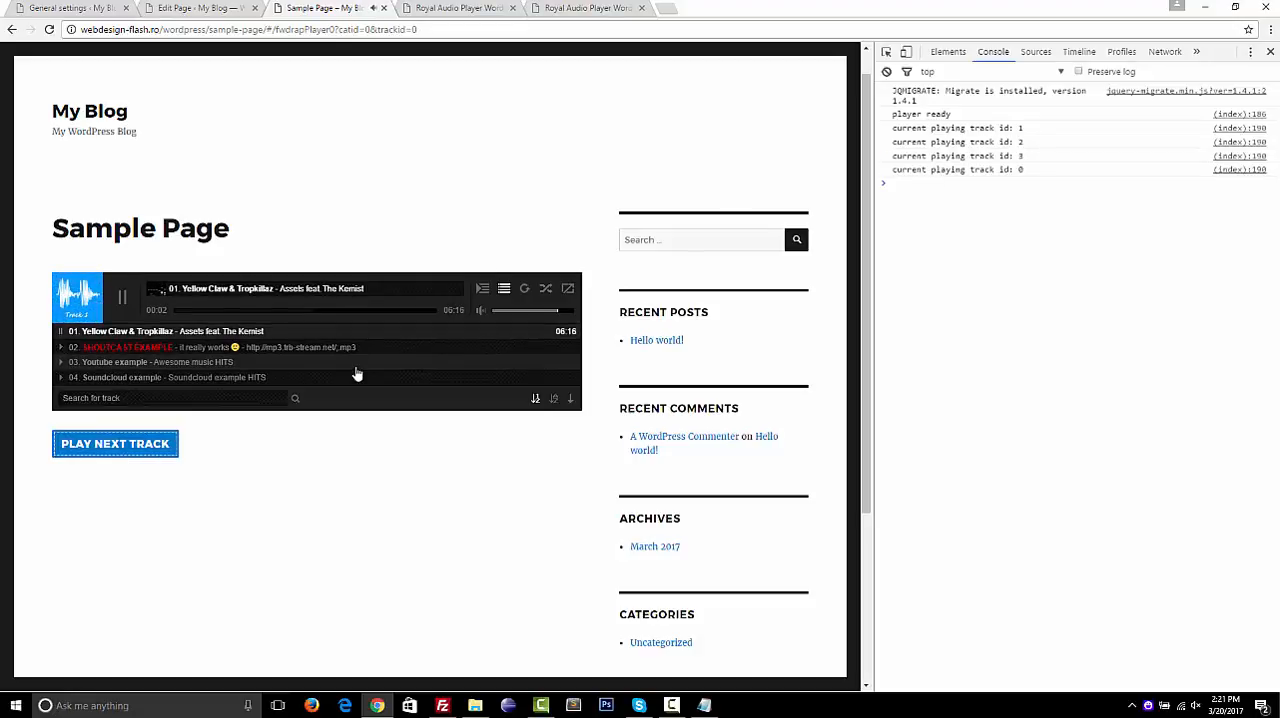
left_click(157, 446)
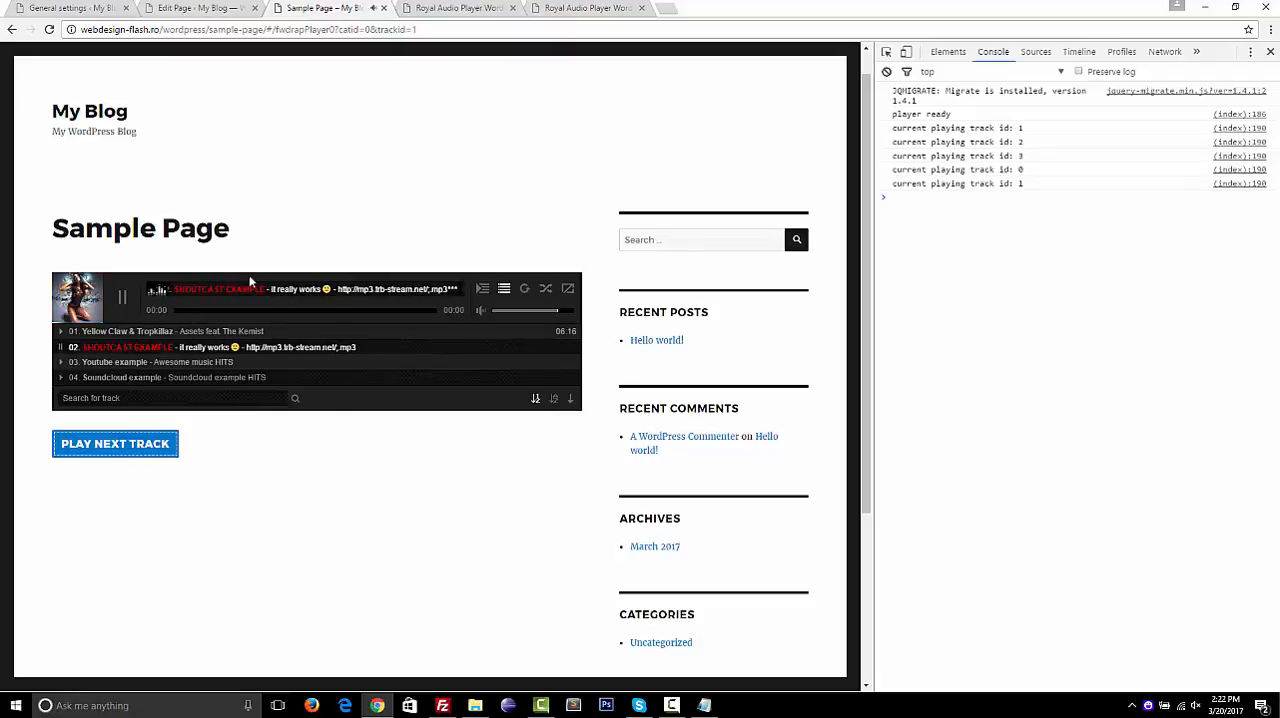
Turn the embedded player's volume down to near its minimum and pause the playing track
left_click(493, 310)
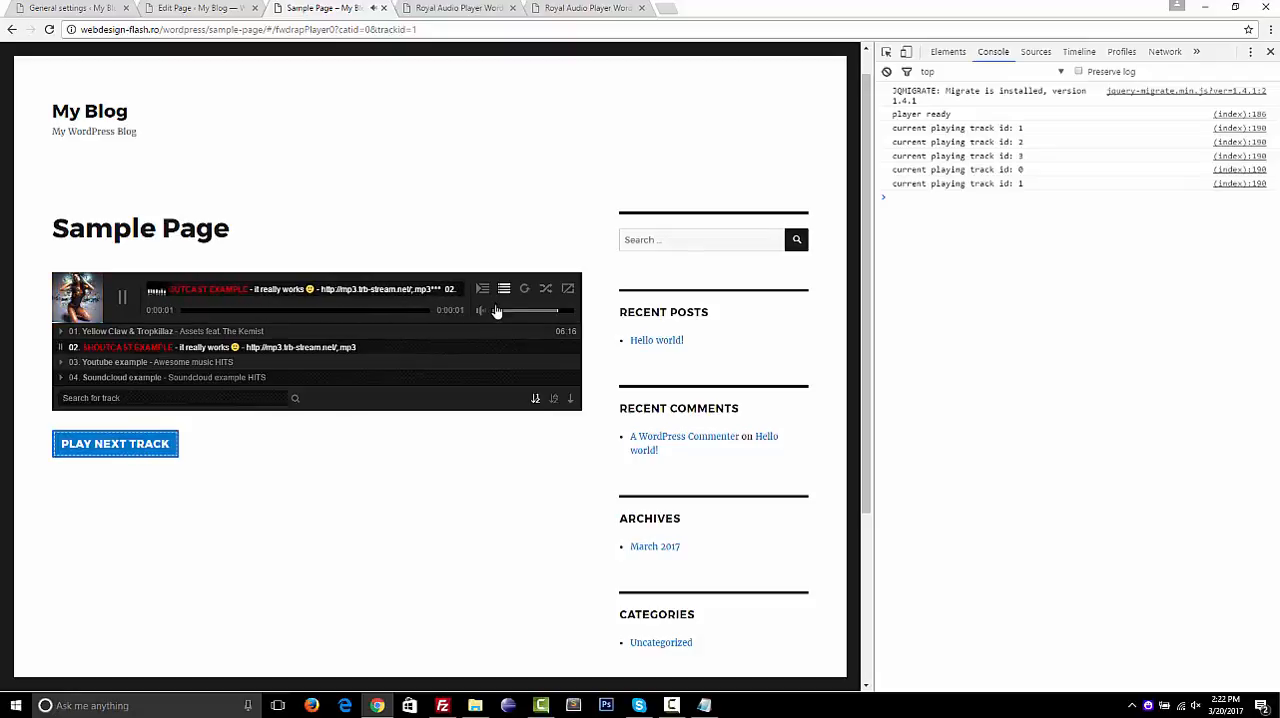
left_click(123, 300)
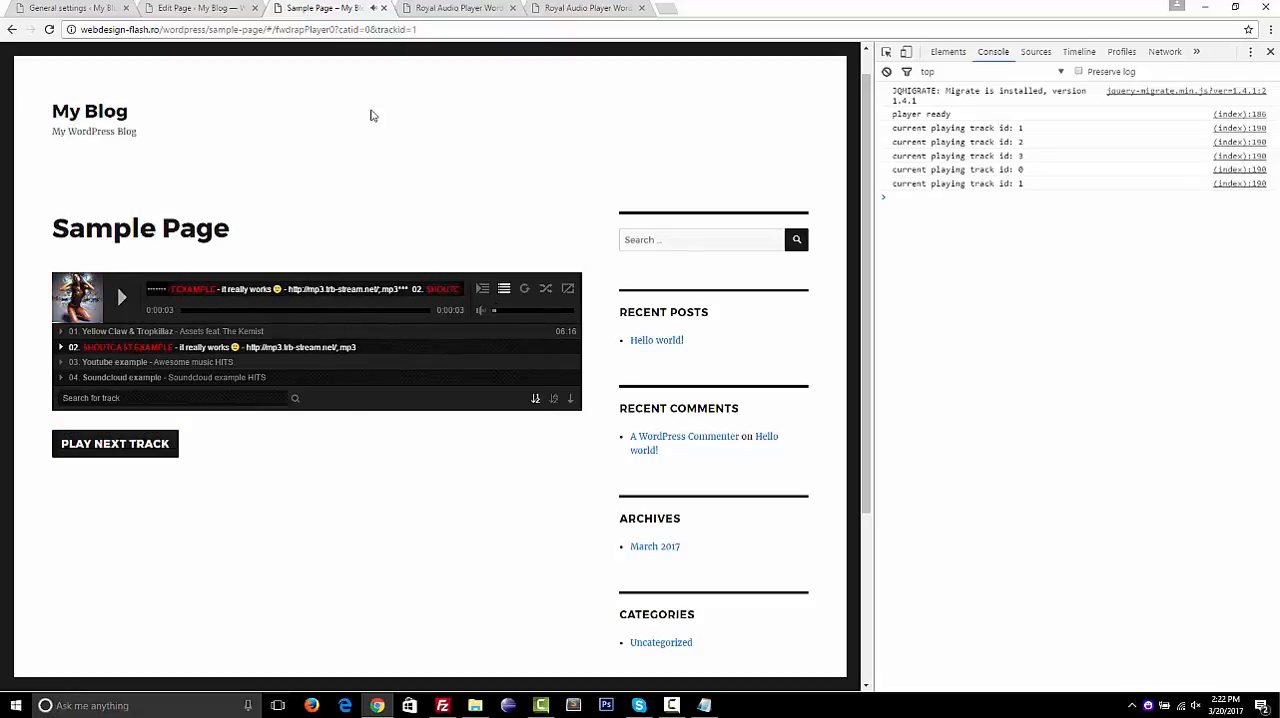
Review the controller, controller align and size, playlists window and playlist settings of my preset in the plugin's general settings
left_click(209, 8)
left_click(96, 8)
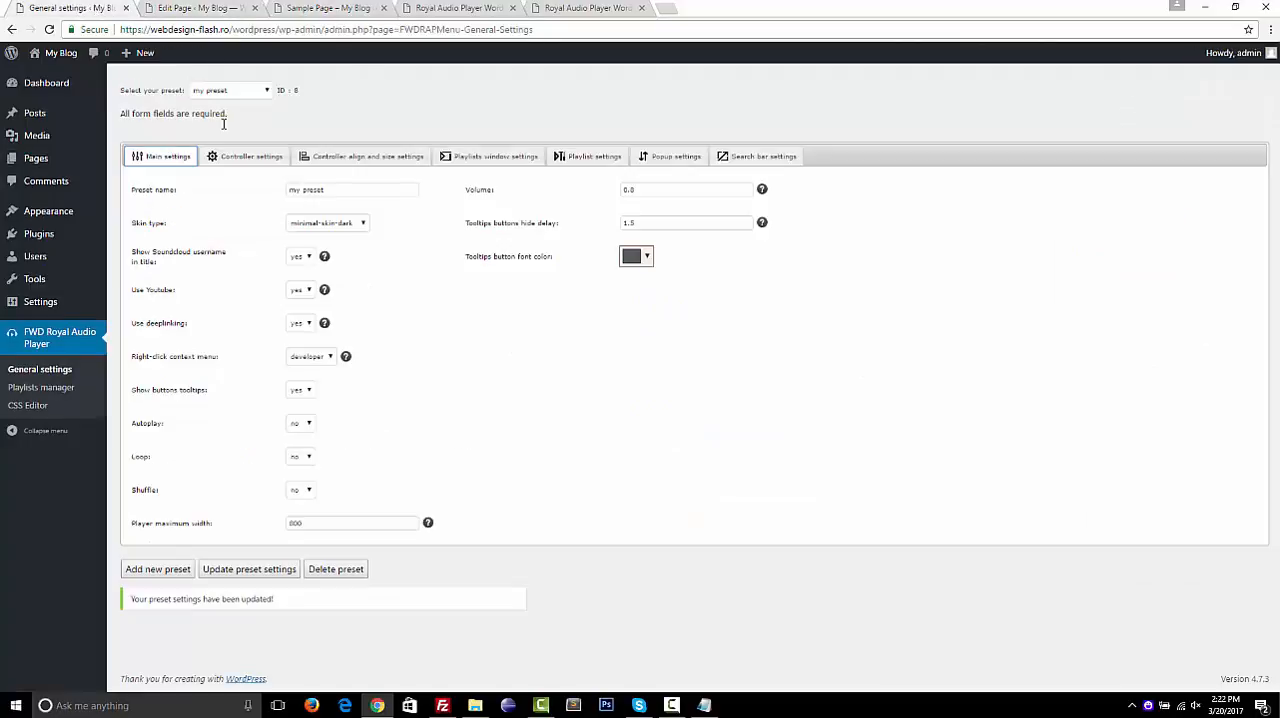
left_click(241, 158)
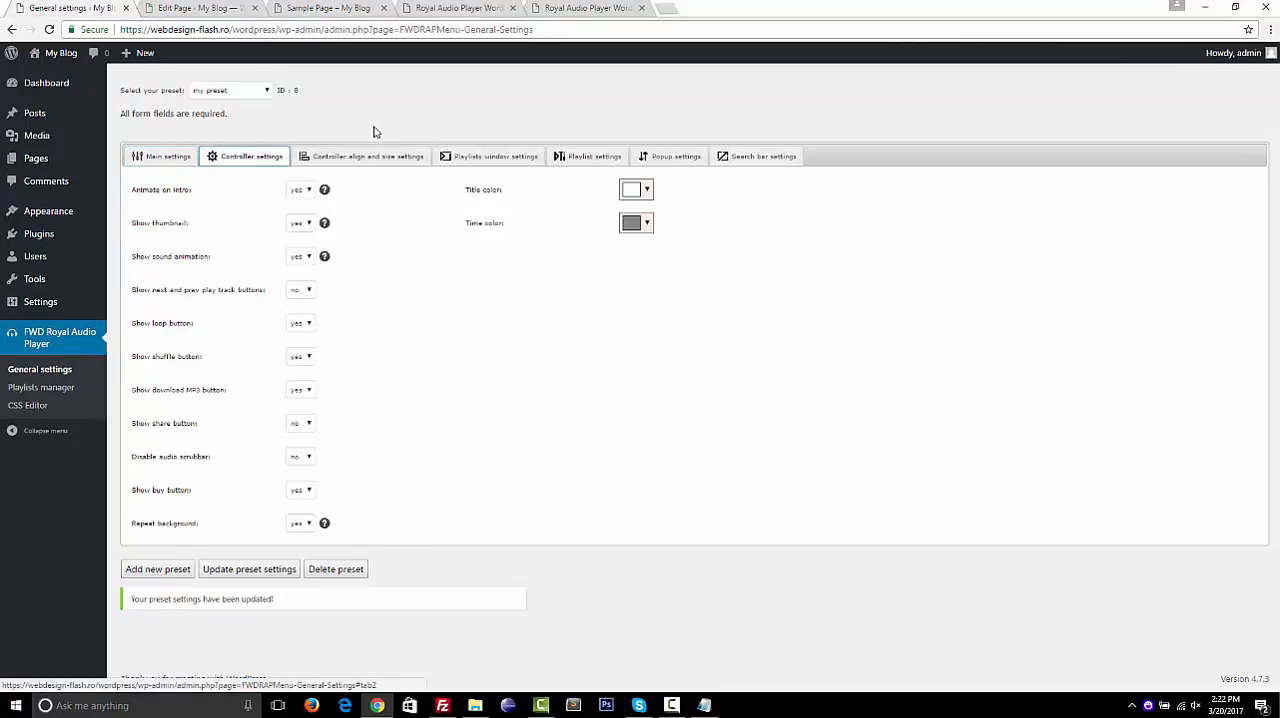
left_click(366, 158)
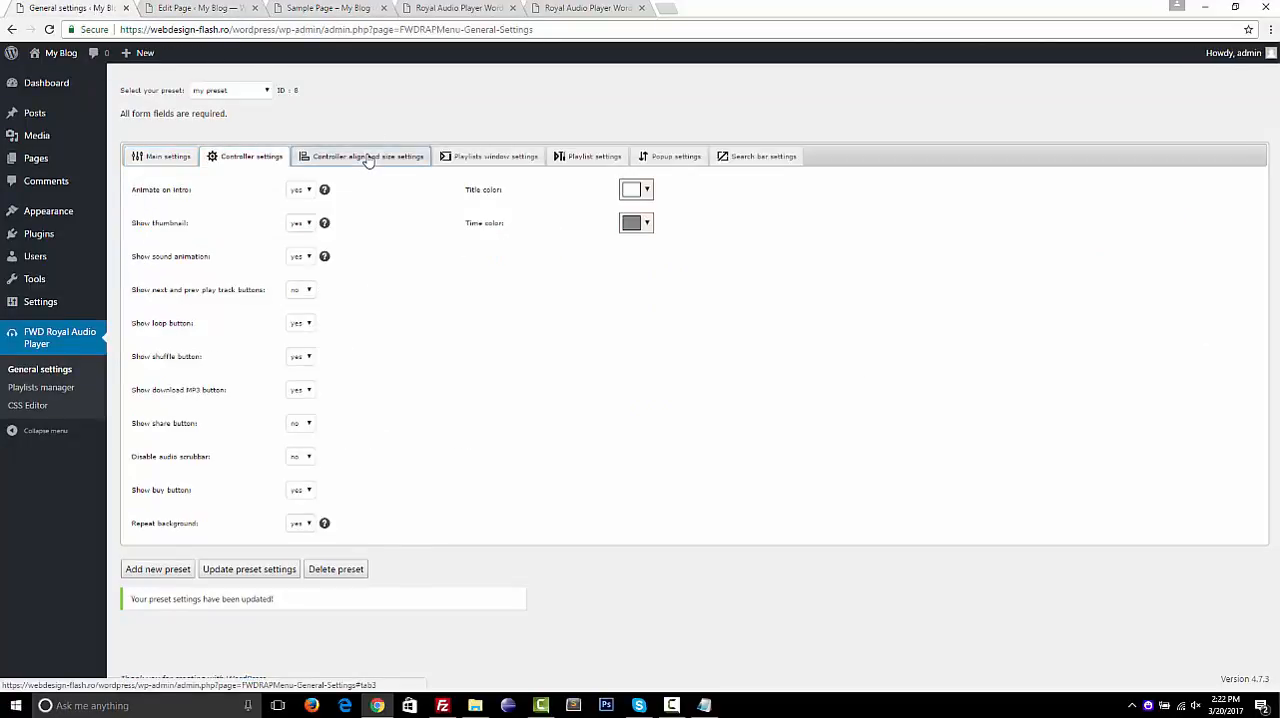
left_click(513, 163)
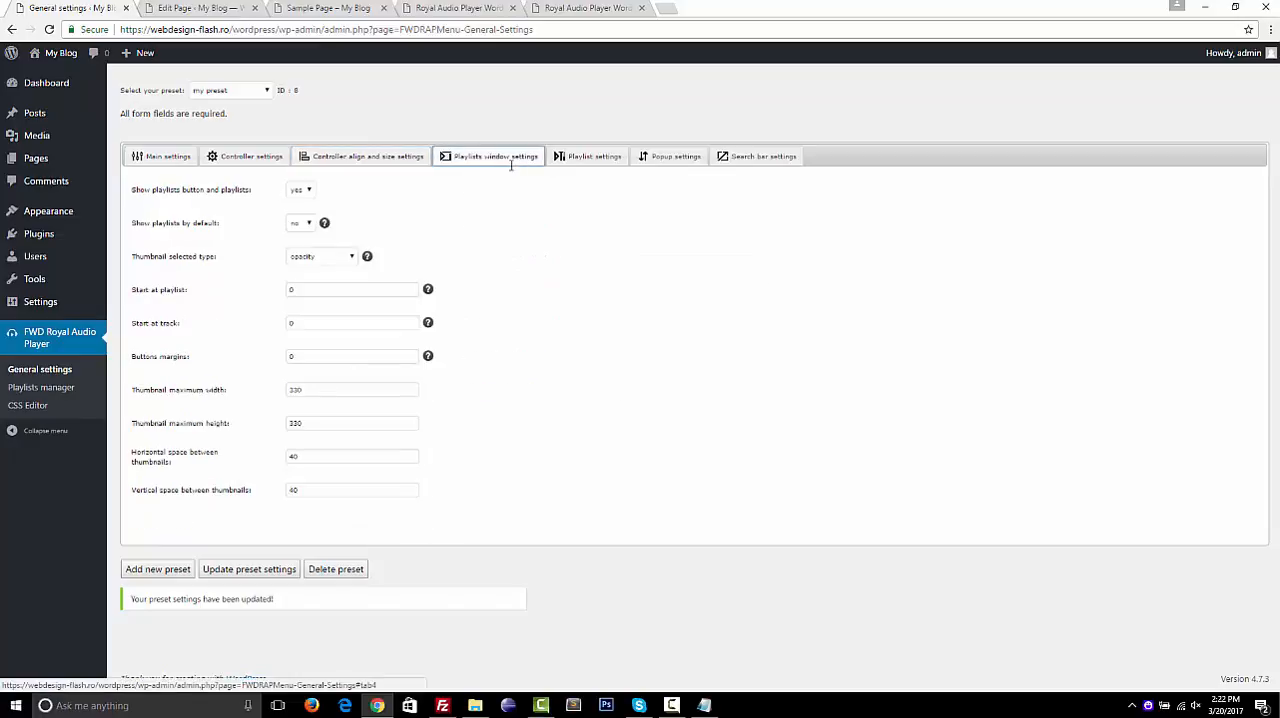
left_click(578, 160)
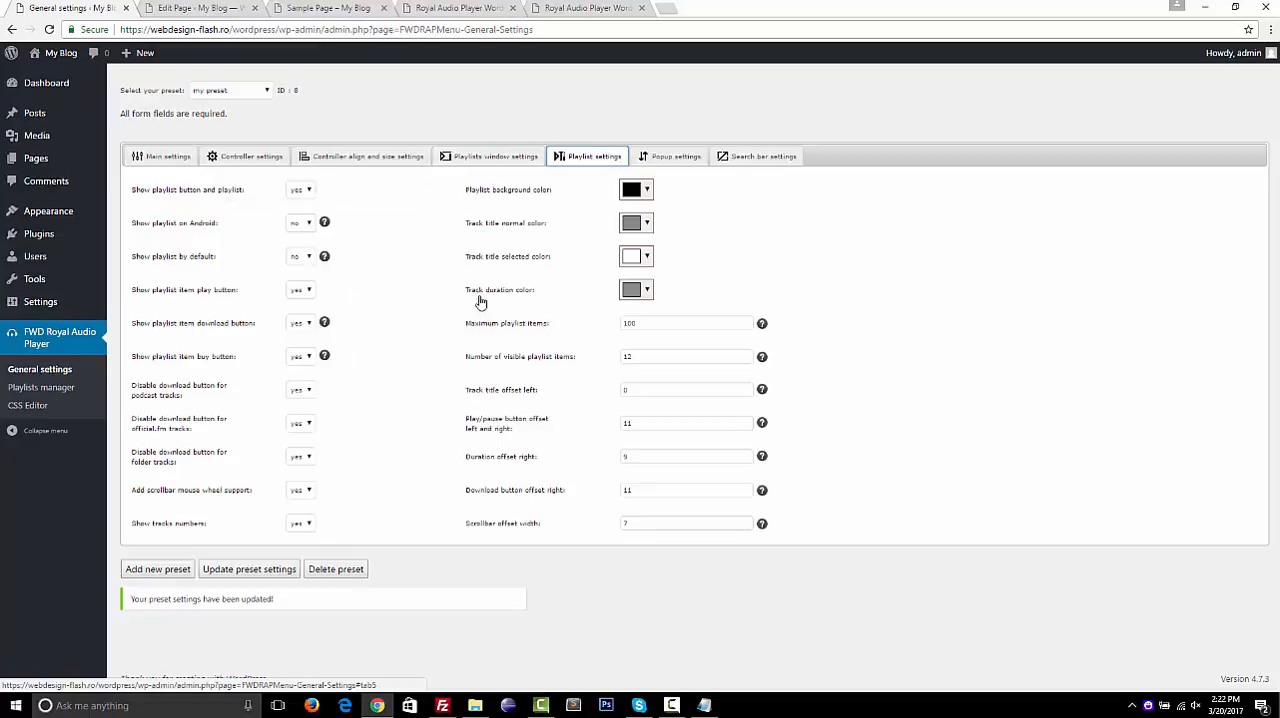
left_click(482, 157)
left_click(369, 160)
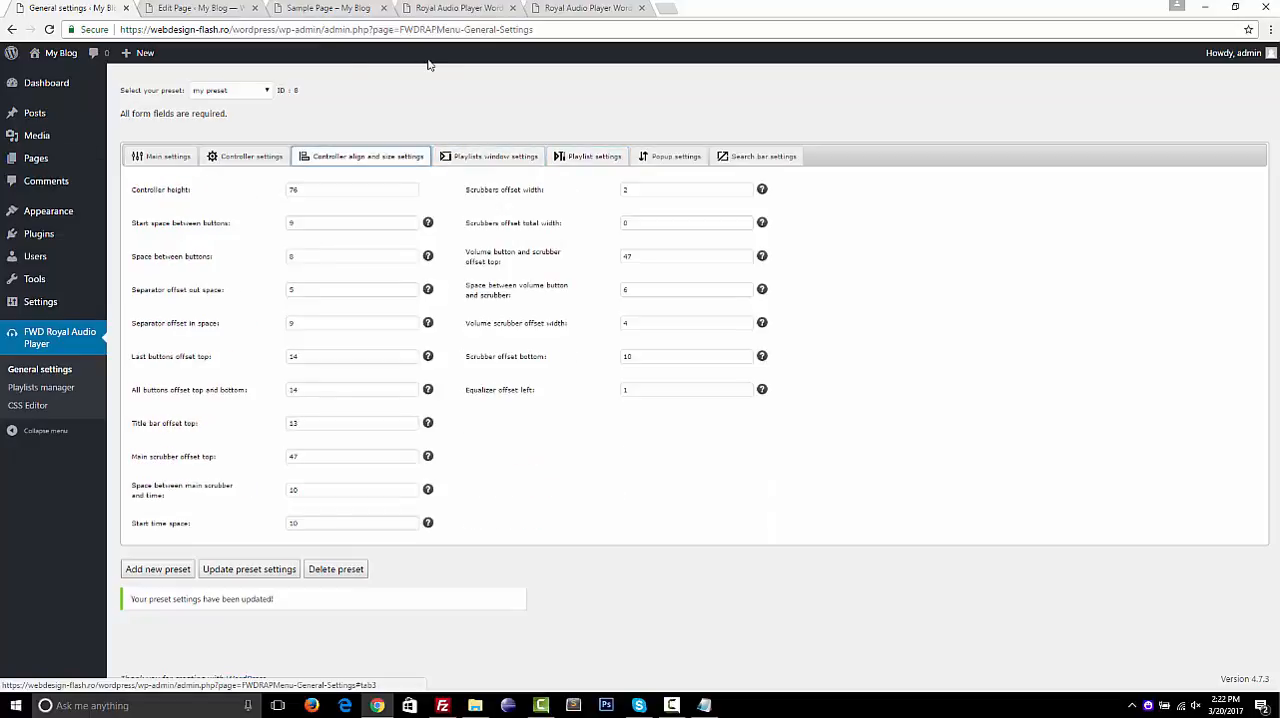
Examine the Minimal Dark player and its track list on the Royal Audio Player demo page
left_click(590, 8)
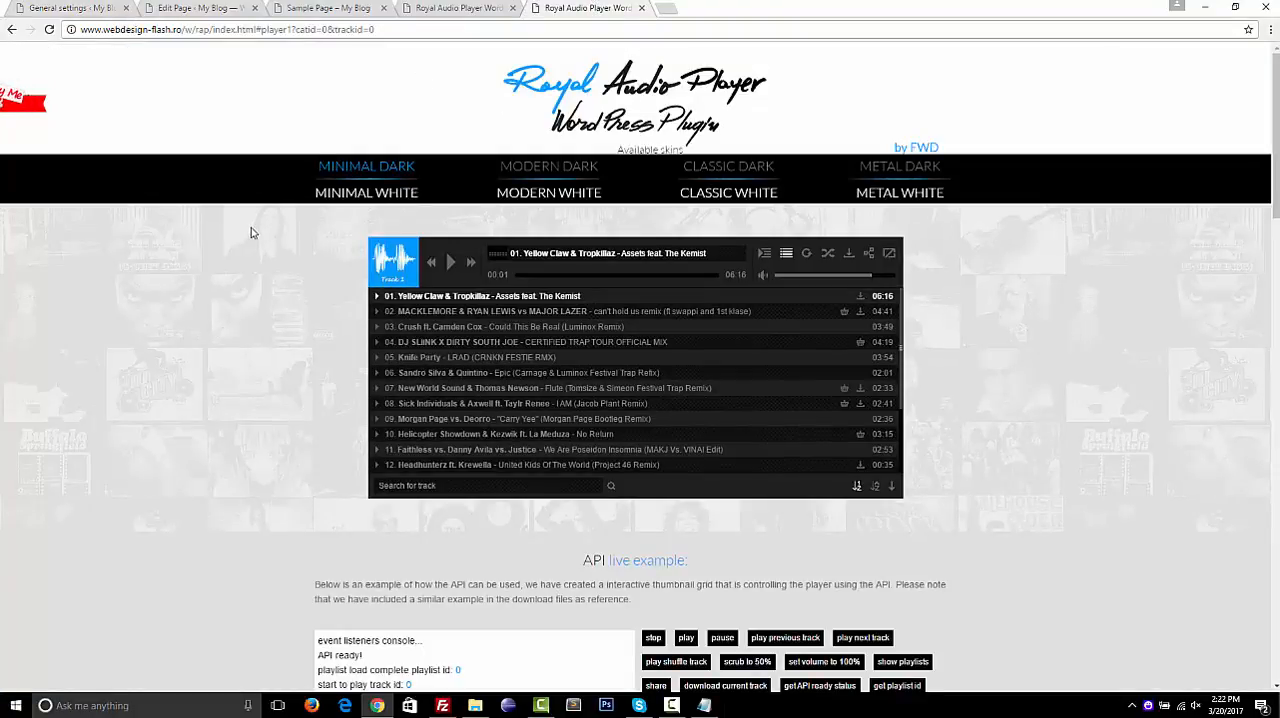
scroll(251, 233, "down", 1)
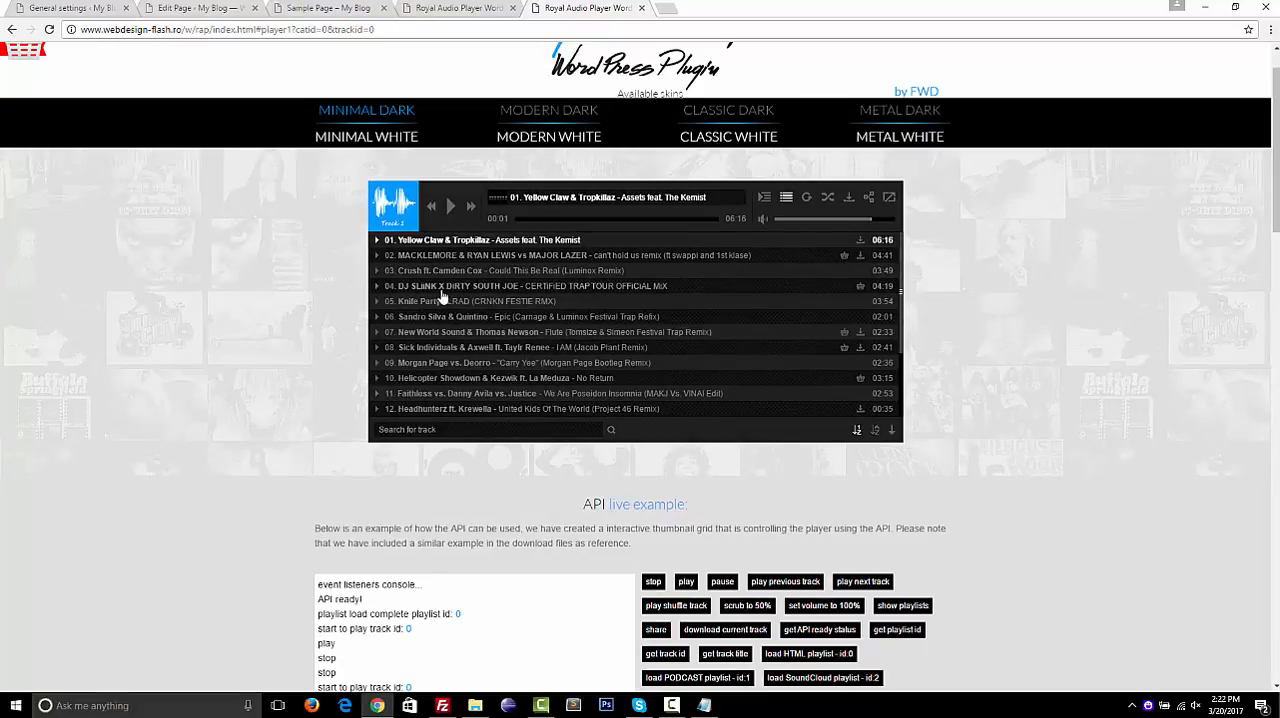
scroll(444, 297, "down", 2)
scroll(444, 297, "up", 2)
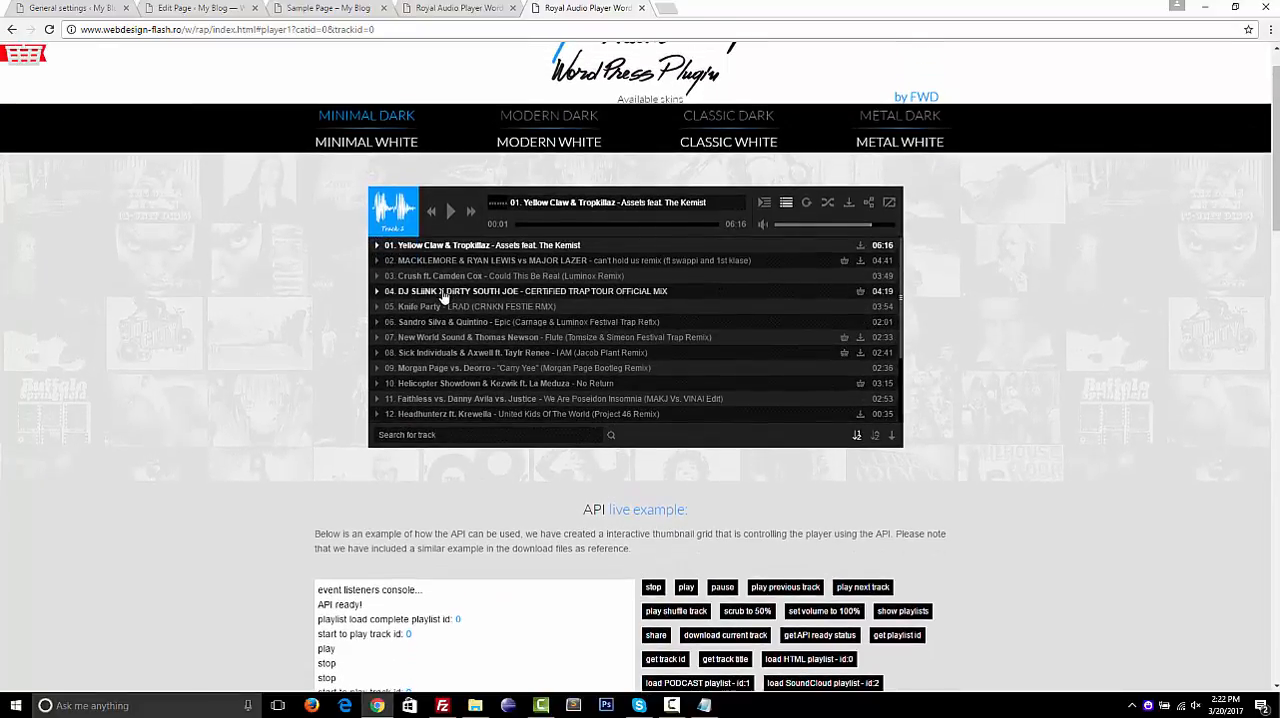
scroll(425, 290, "down", 3)
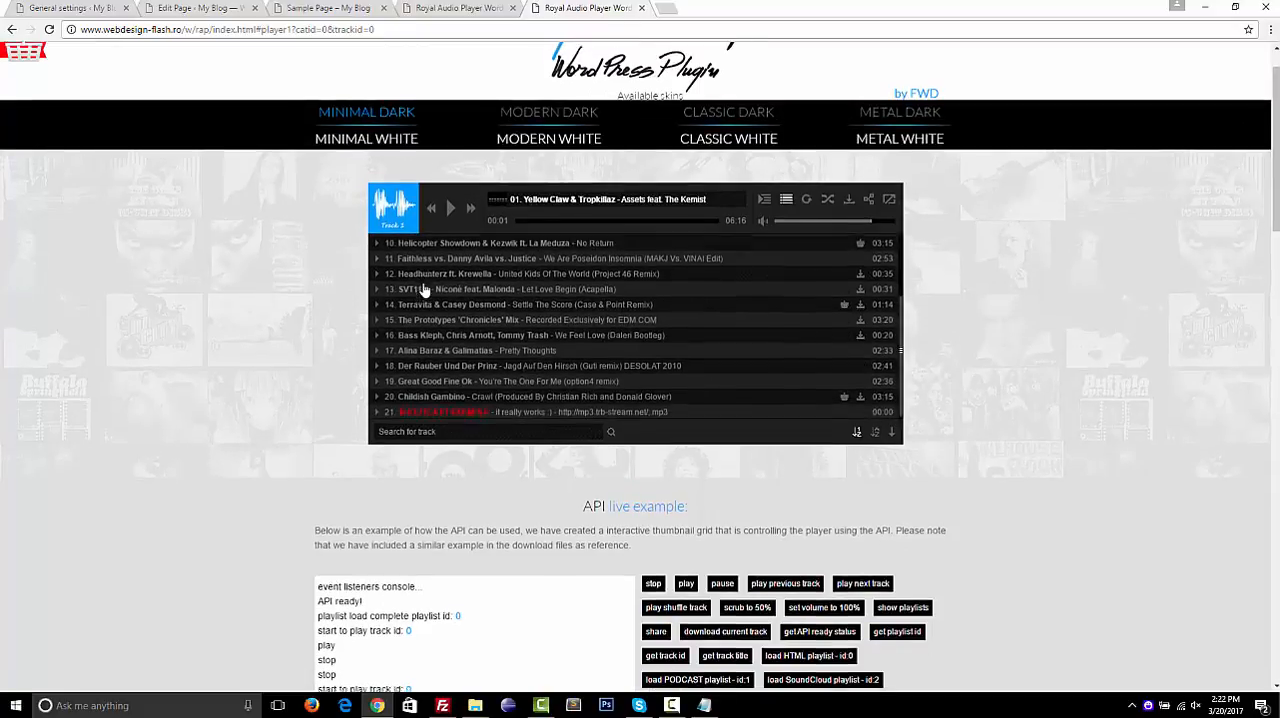
scroll(425, 290, "up", 3)
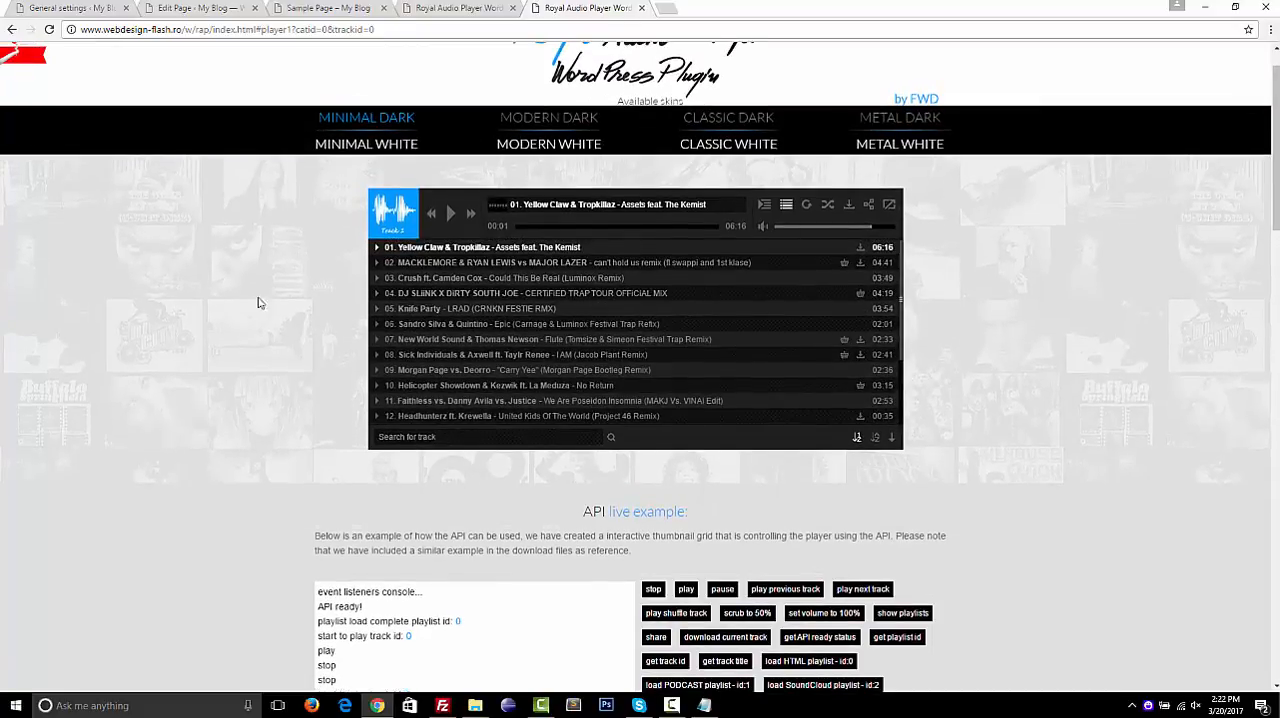